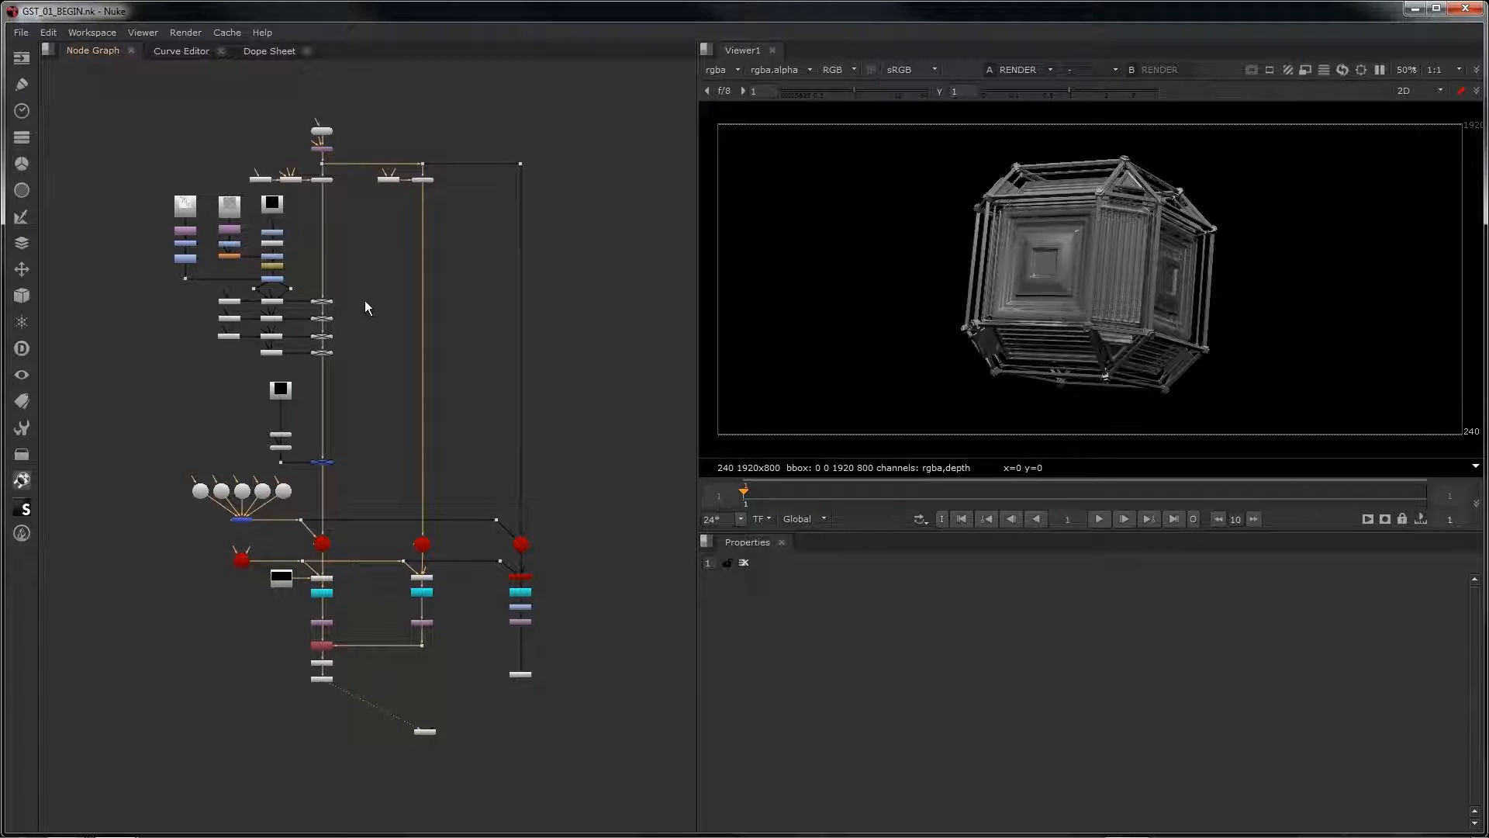
# Step: Inspect the scenegraph hierarchy of the ReadGeo1 node that loads GST_OBJECT_01.abc
pyautogui.scroll(5, 432, 455)
pyautogui.scroll(3, 419, 331)
pyautogui.doubleClick(256, 279)
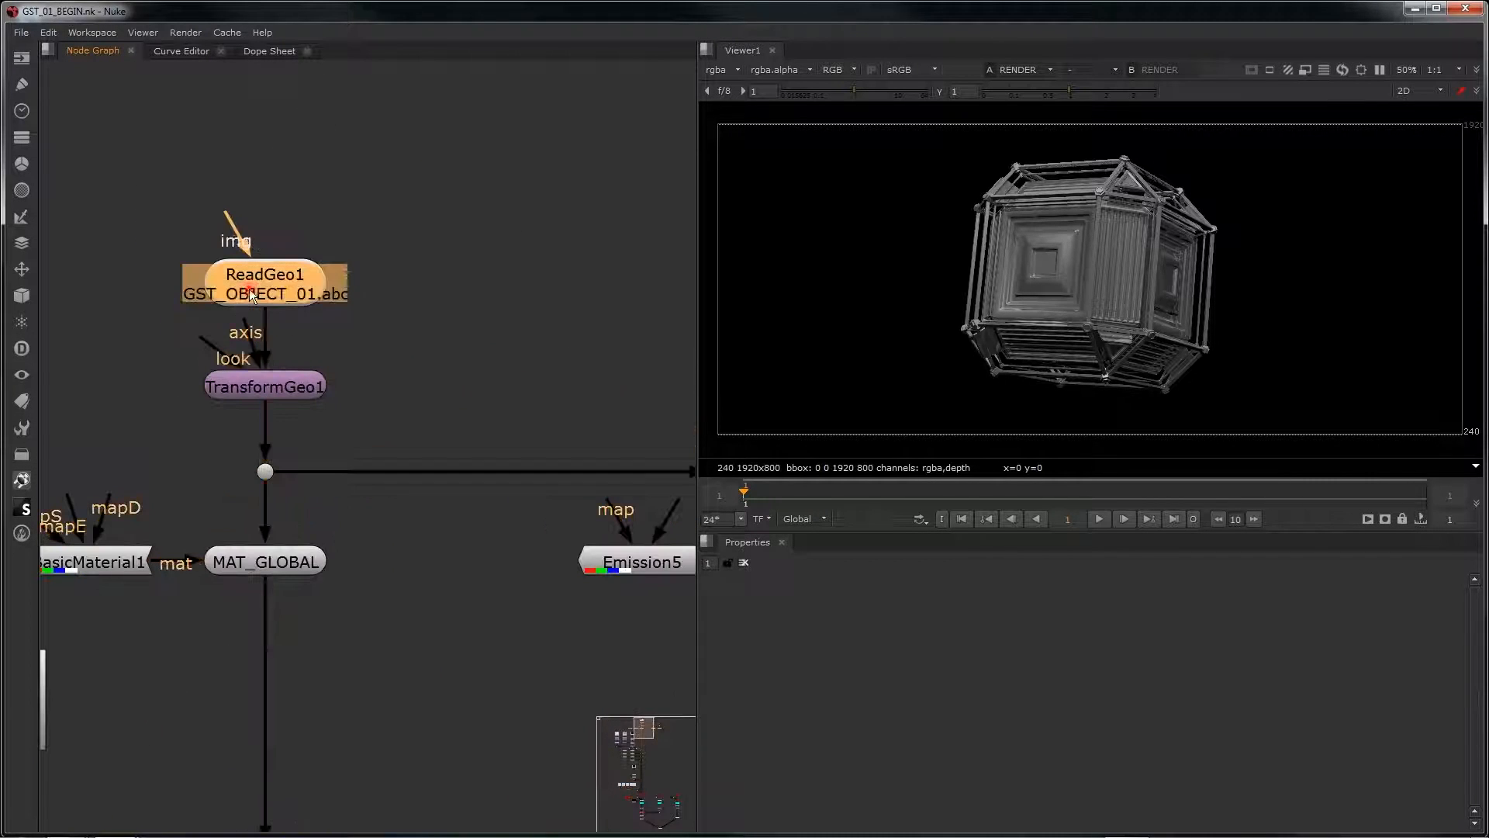
pyautogui.click(796, 606)
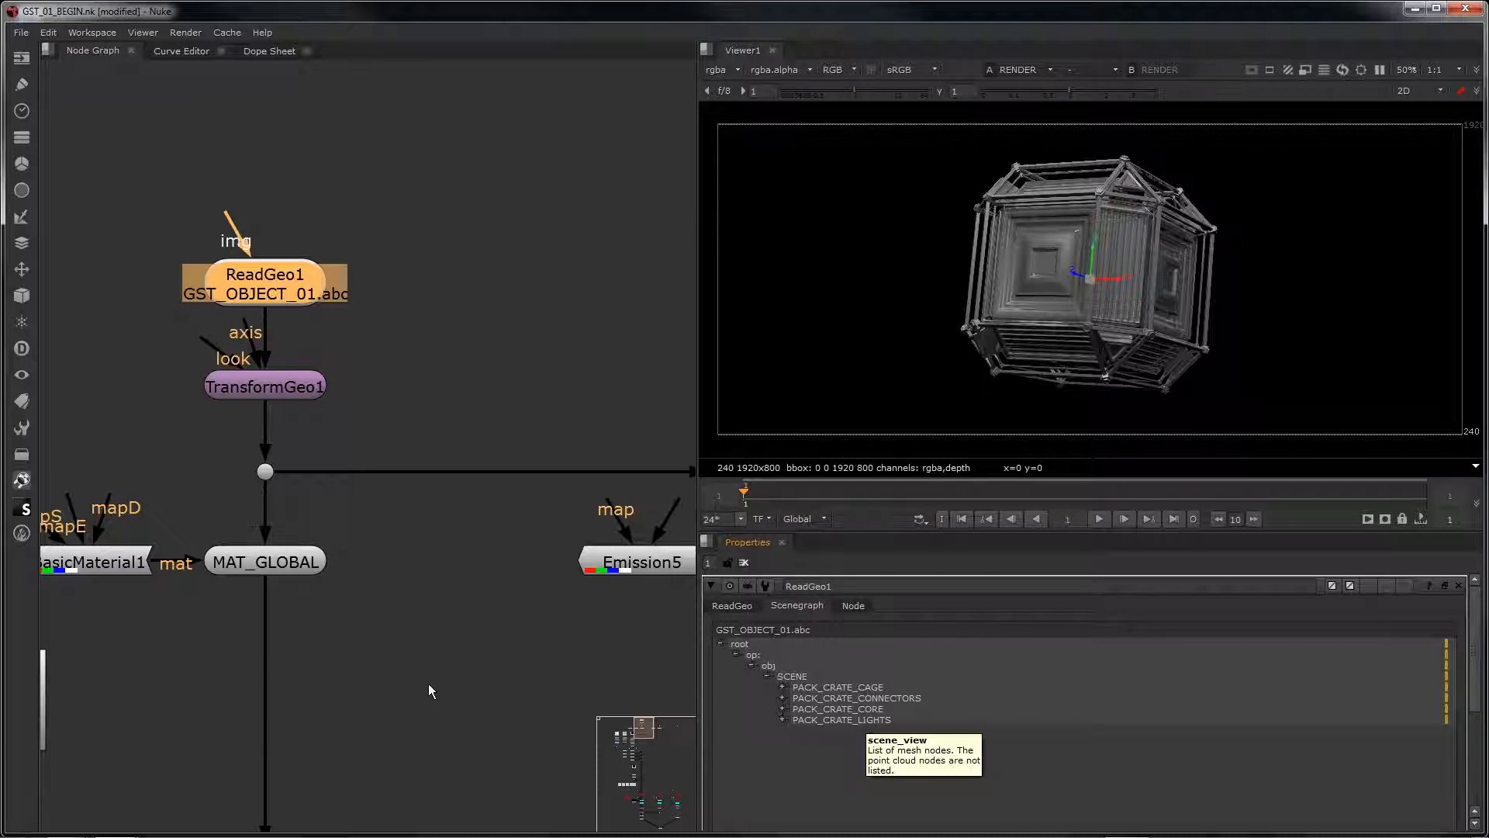
# Step: Frame the whole node graph and compare the GEO output with the RENDER output in the viewer
pyautogui.scroll(-5, 416, 672)
pyautogui.scroll(4, 346, 639)
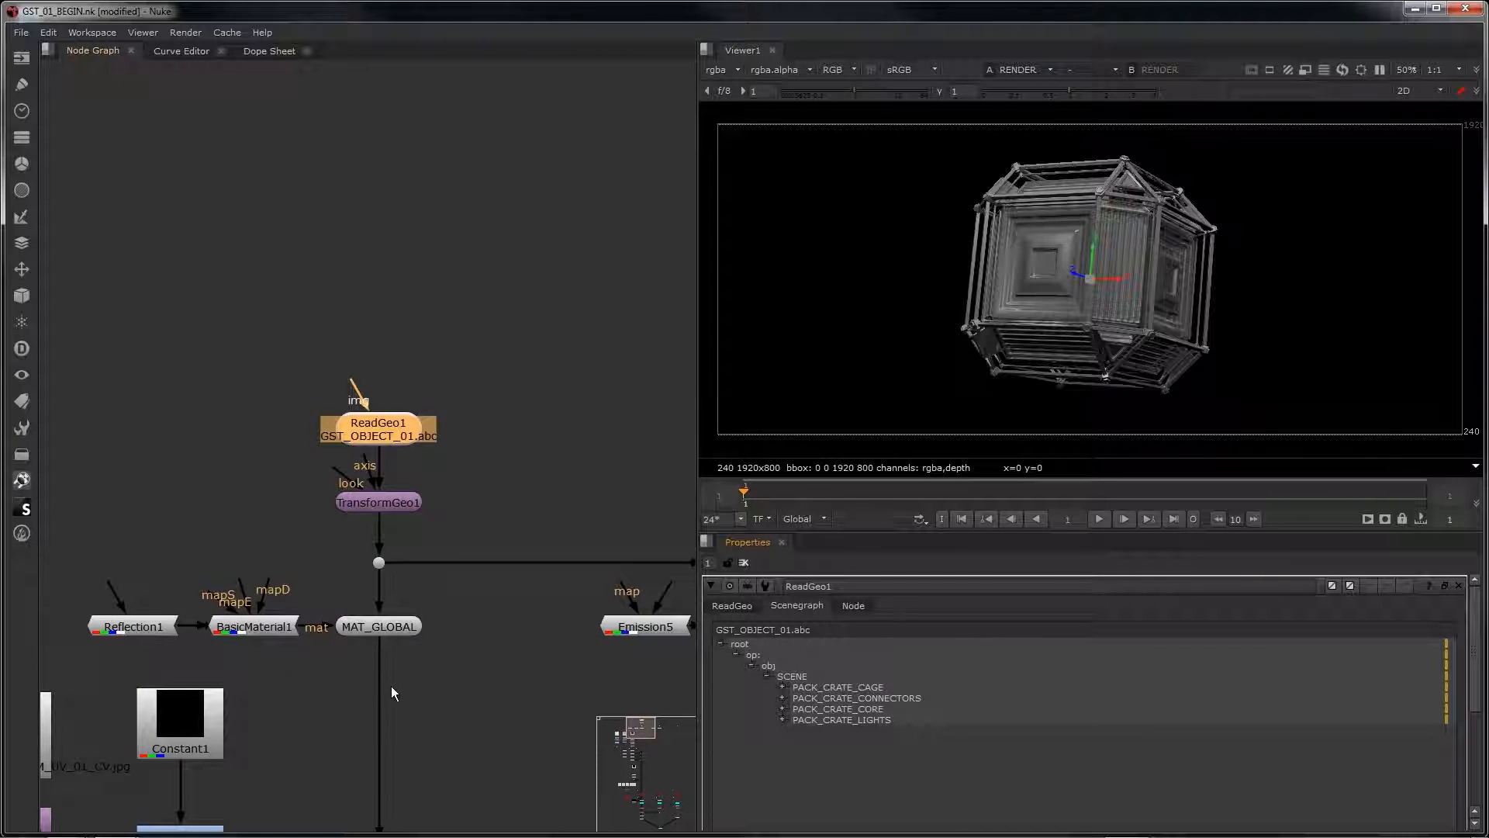
pyautogui.press('f')
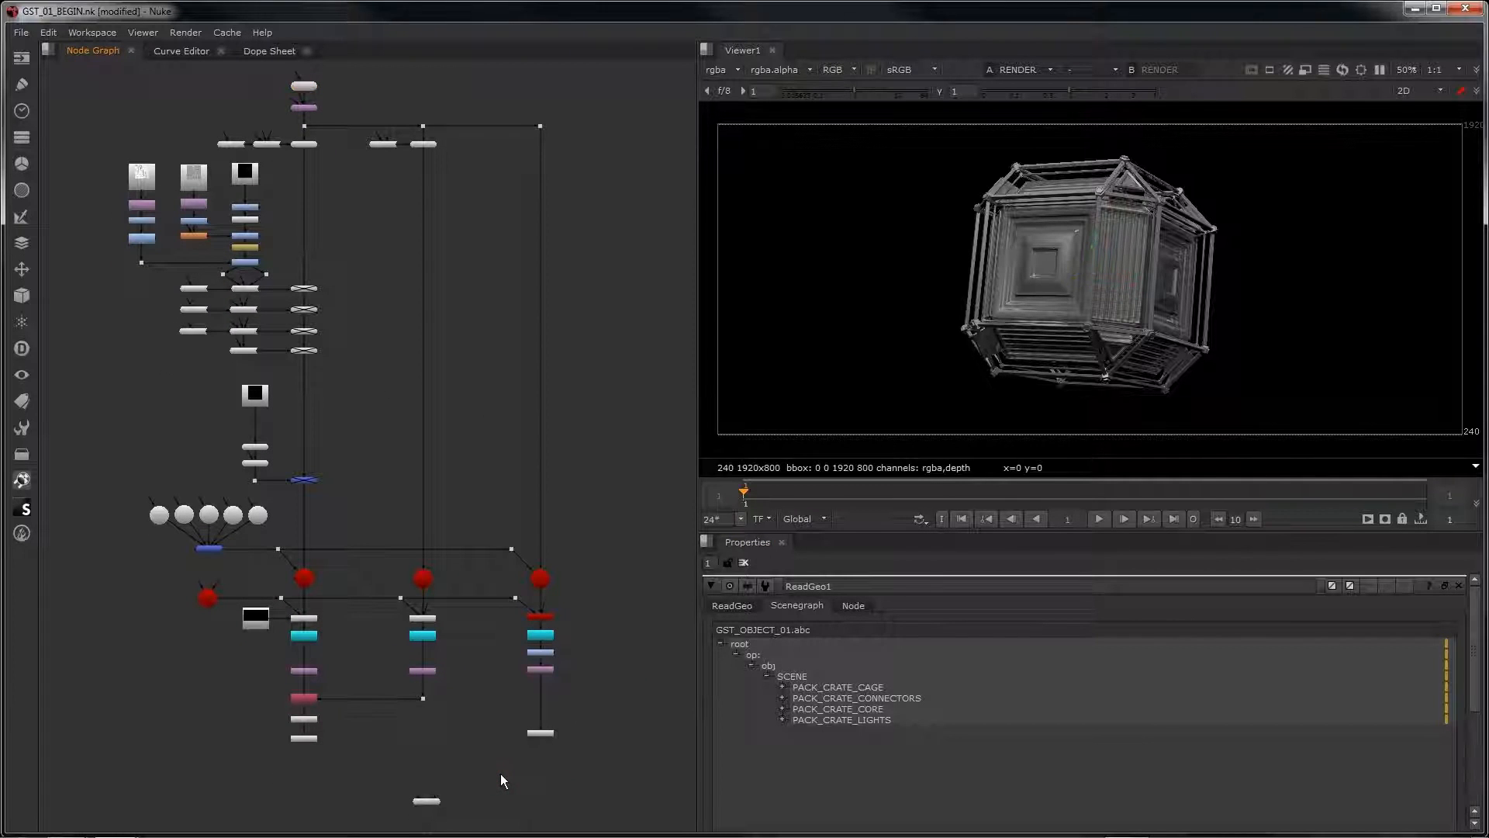
pyautogui.press('1')
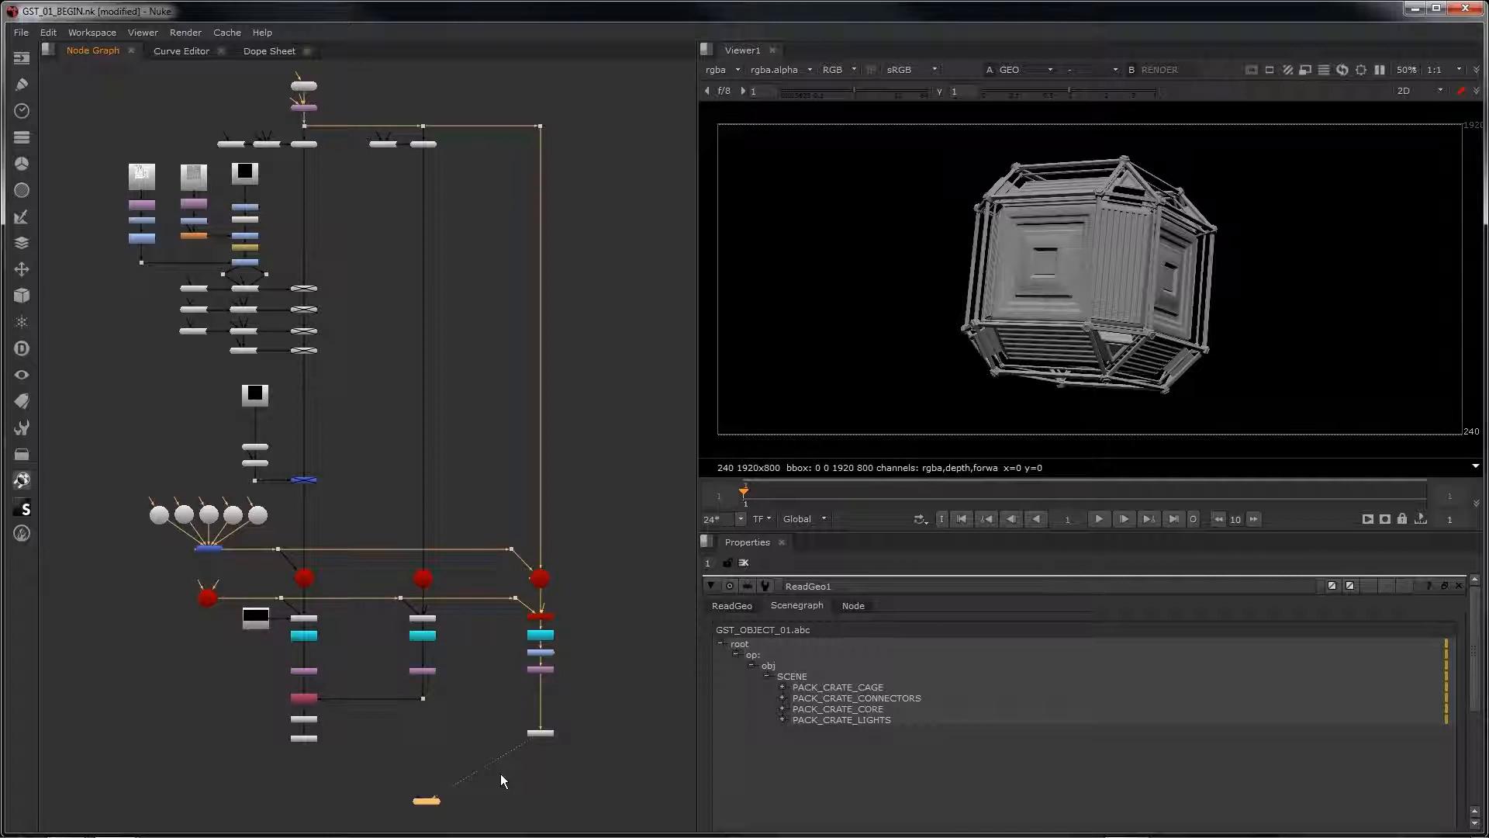
pyautogui.press('2')
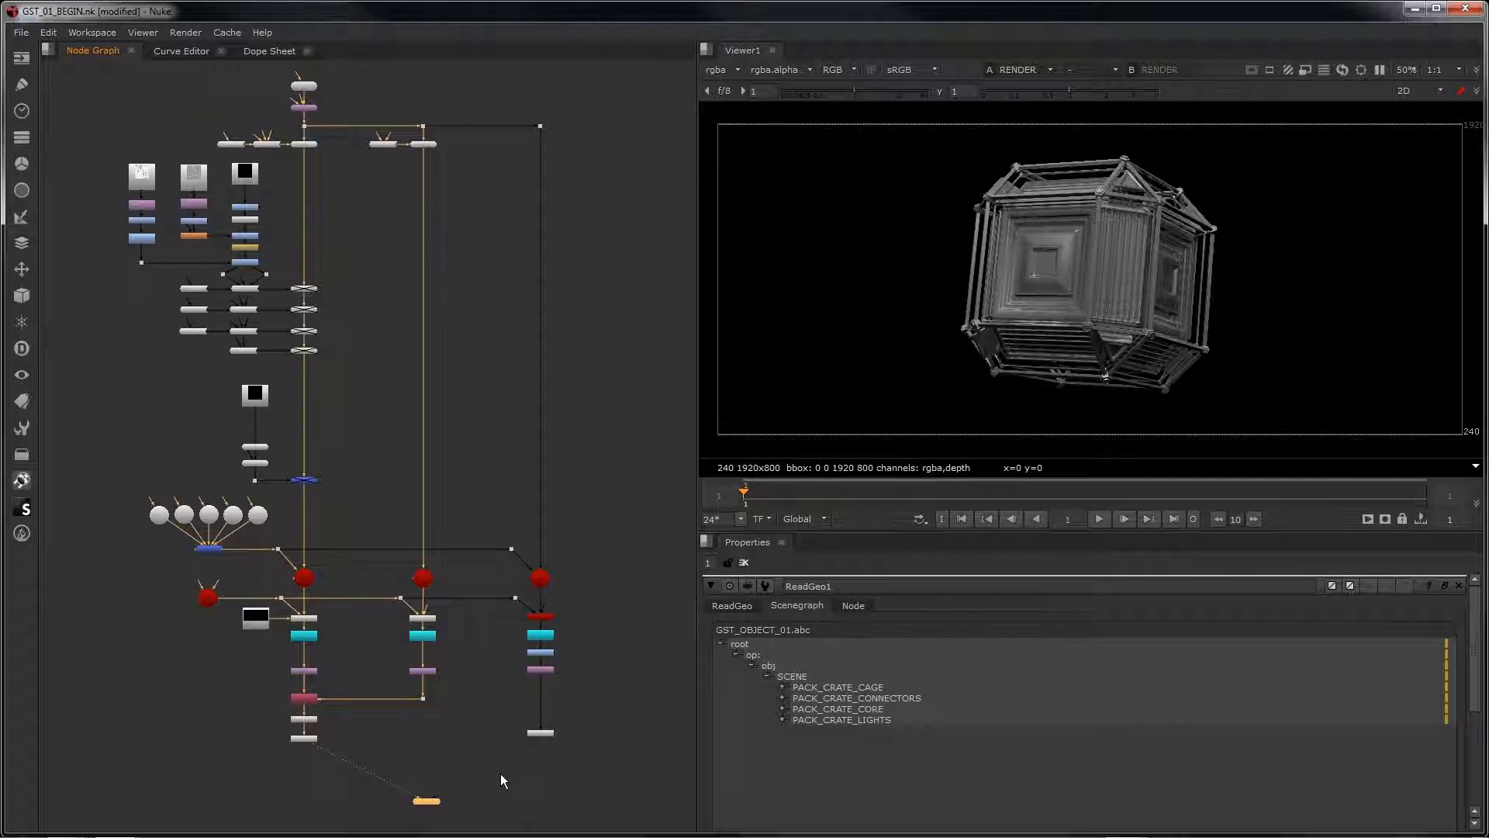
# Step: Enable the four disabled crate material nodes for core, cage, connectors and lights in the main geometry branch
pyautogui.moveTo(417, 282); pyautogui.dragTo(486, 408, button='middle')
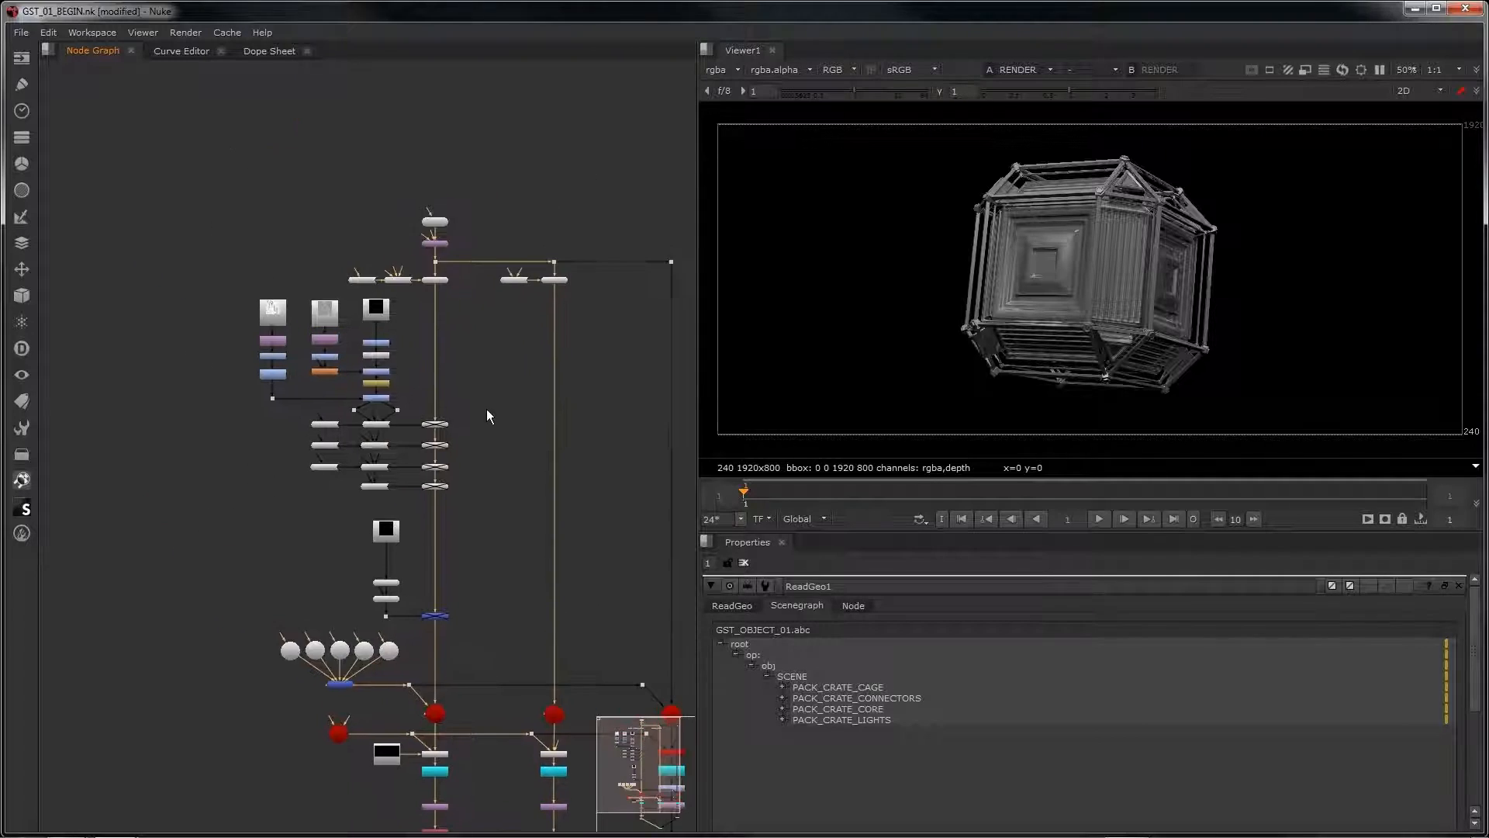
pyautogui.scroll(3, 483, 406)
pyautogui.moveTo(423, 355); pyautogui.dragTo(484, 375, button='middle')
pyautogui.scroll(2, 485, 379)
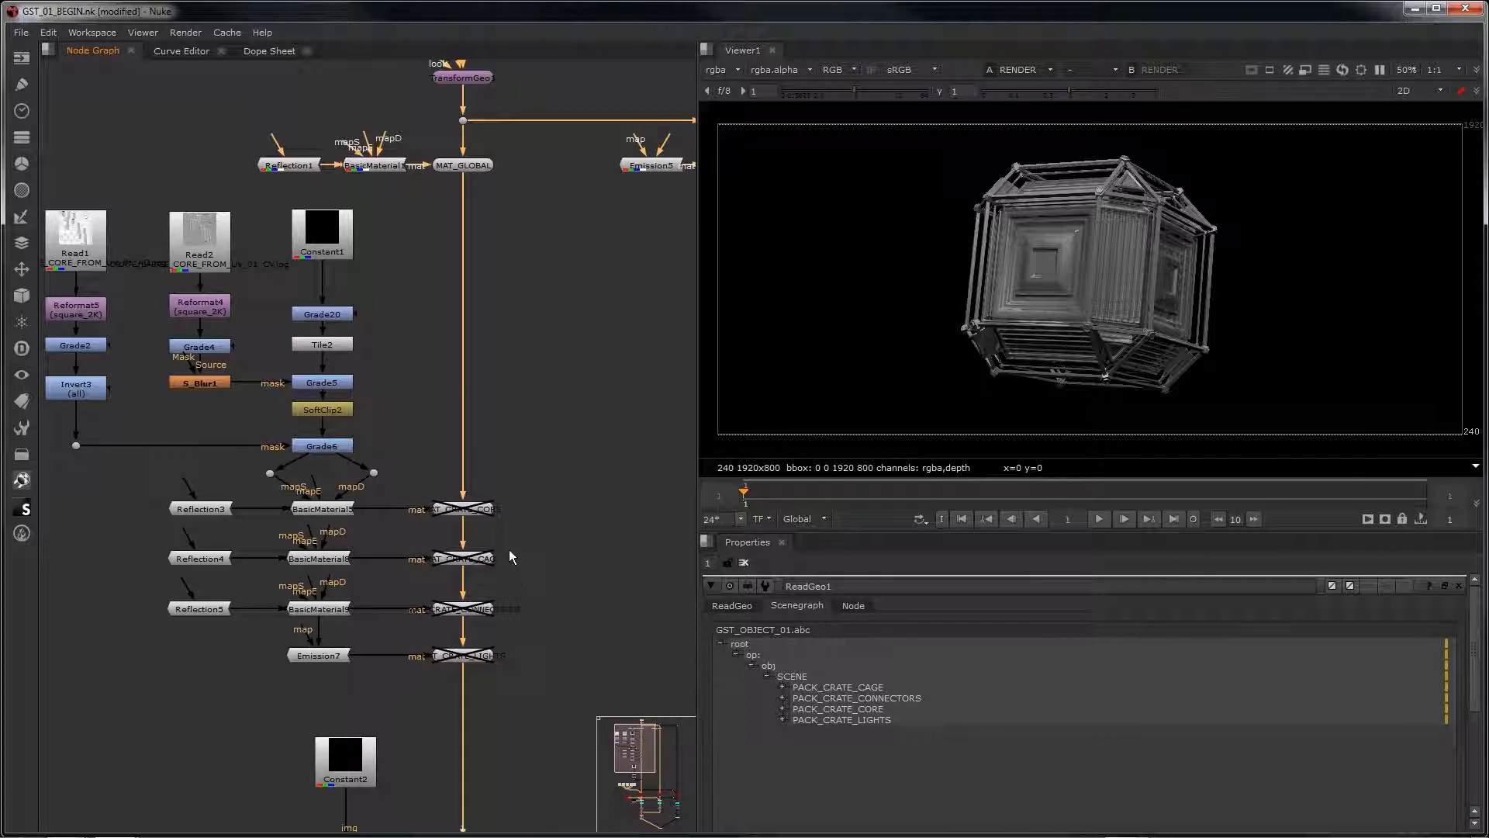
pyautogui.moveTo(552, 448); pyautogui.dragTo(411, 738)
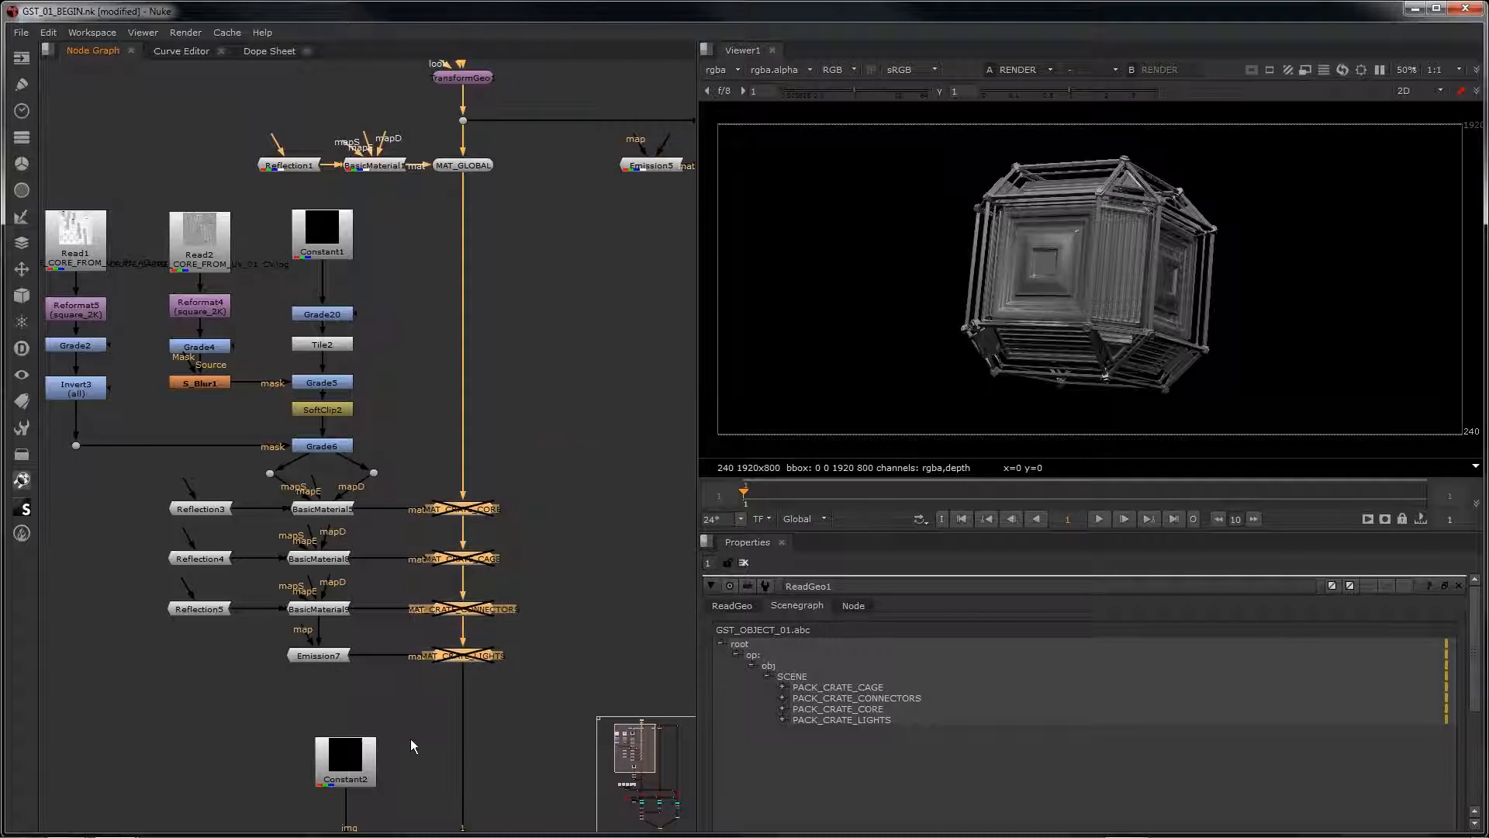
pyautogui.press('d')
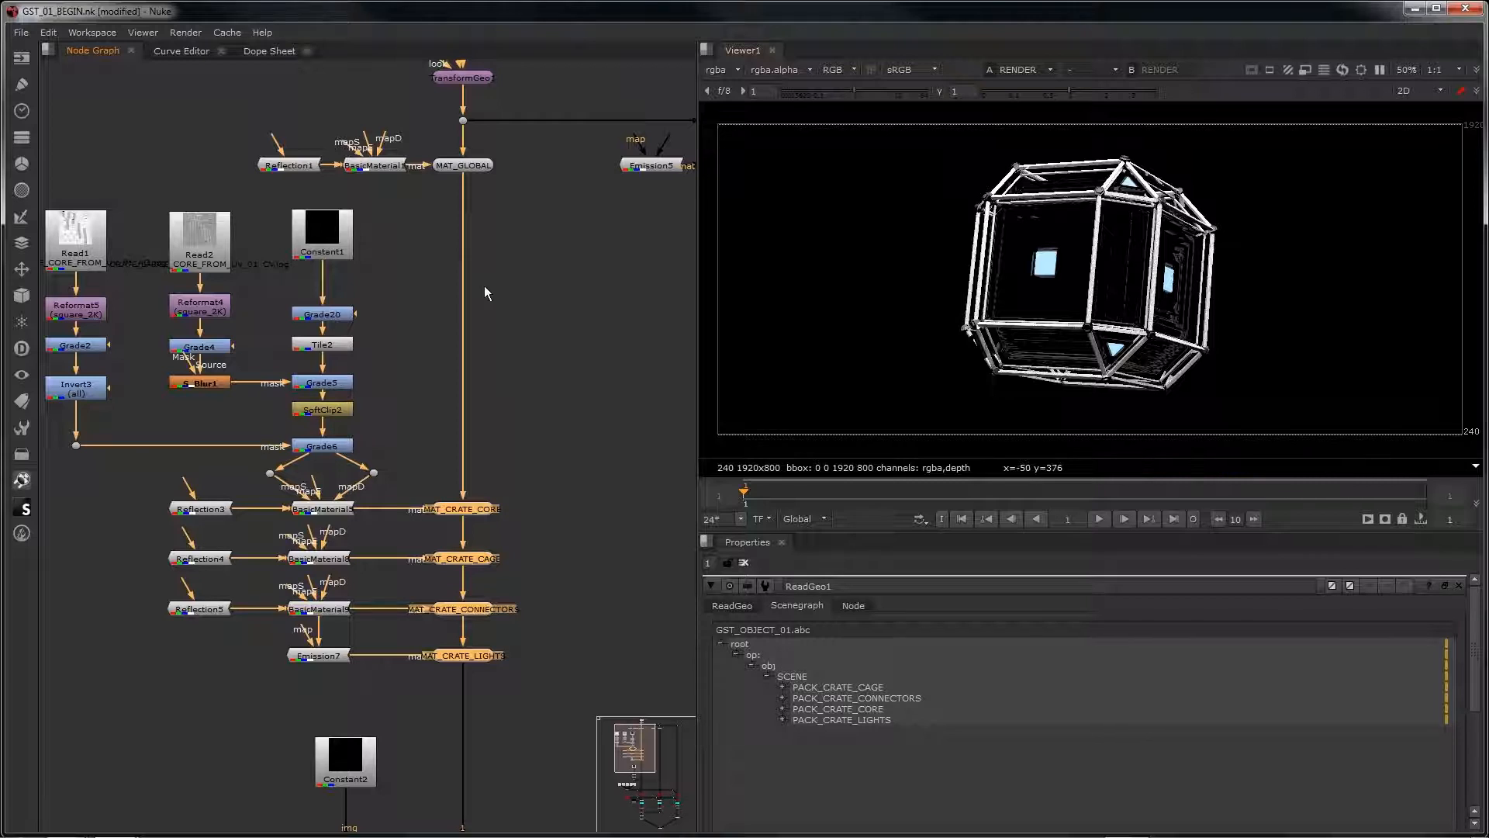
# Step: Insert an S_Grunge node between Constant1 and Grade20 and show its output in the viewer
pyautogui.moveTo(412, 283); pyautogui.dragTo(460, 311, button='middle')
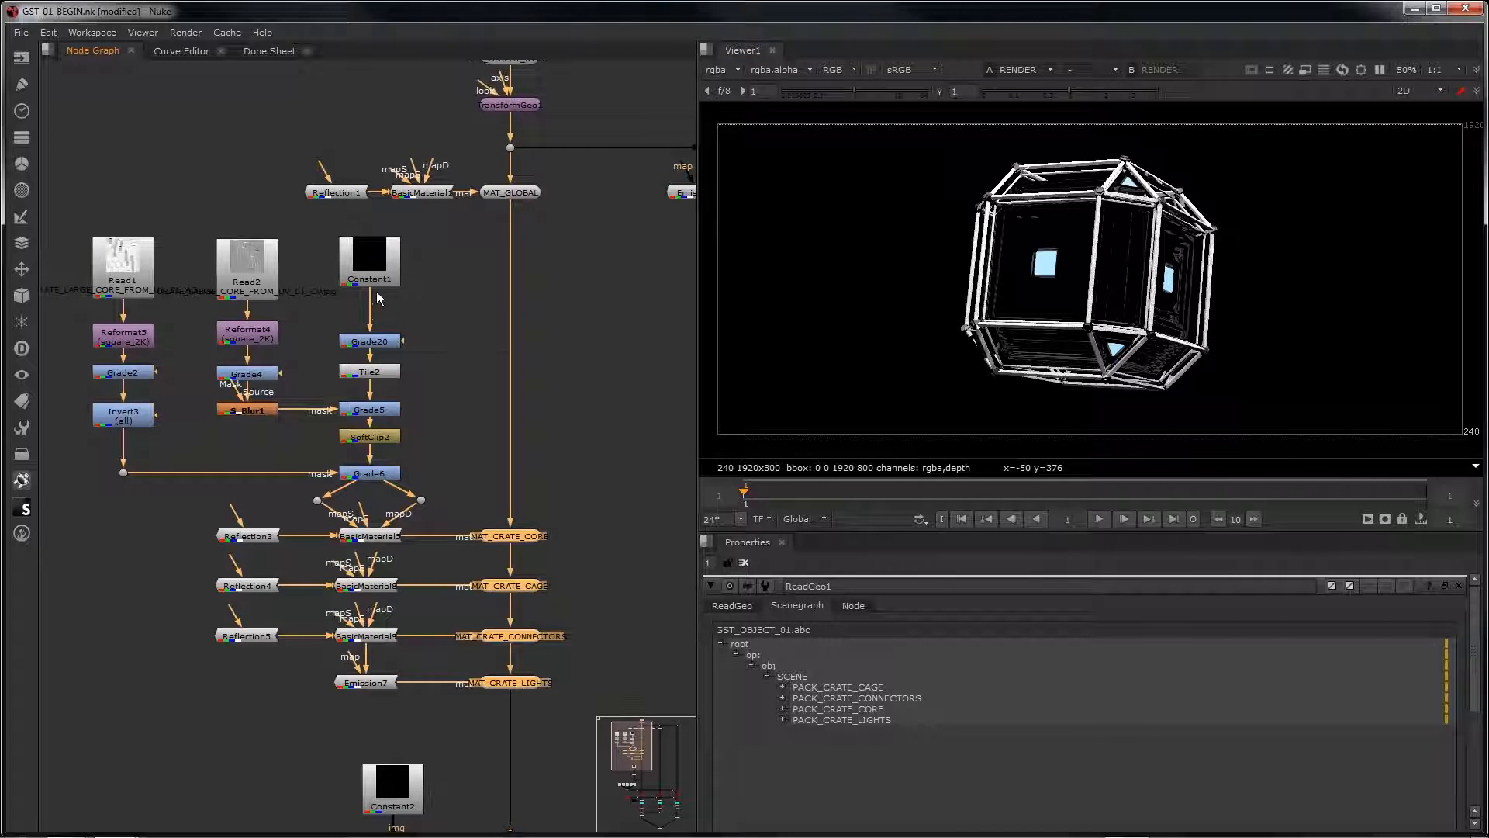
pyautogui.click(376, 280)
pyautogui.press('Tab')
pyautogui.write('s')
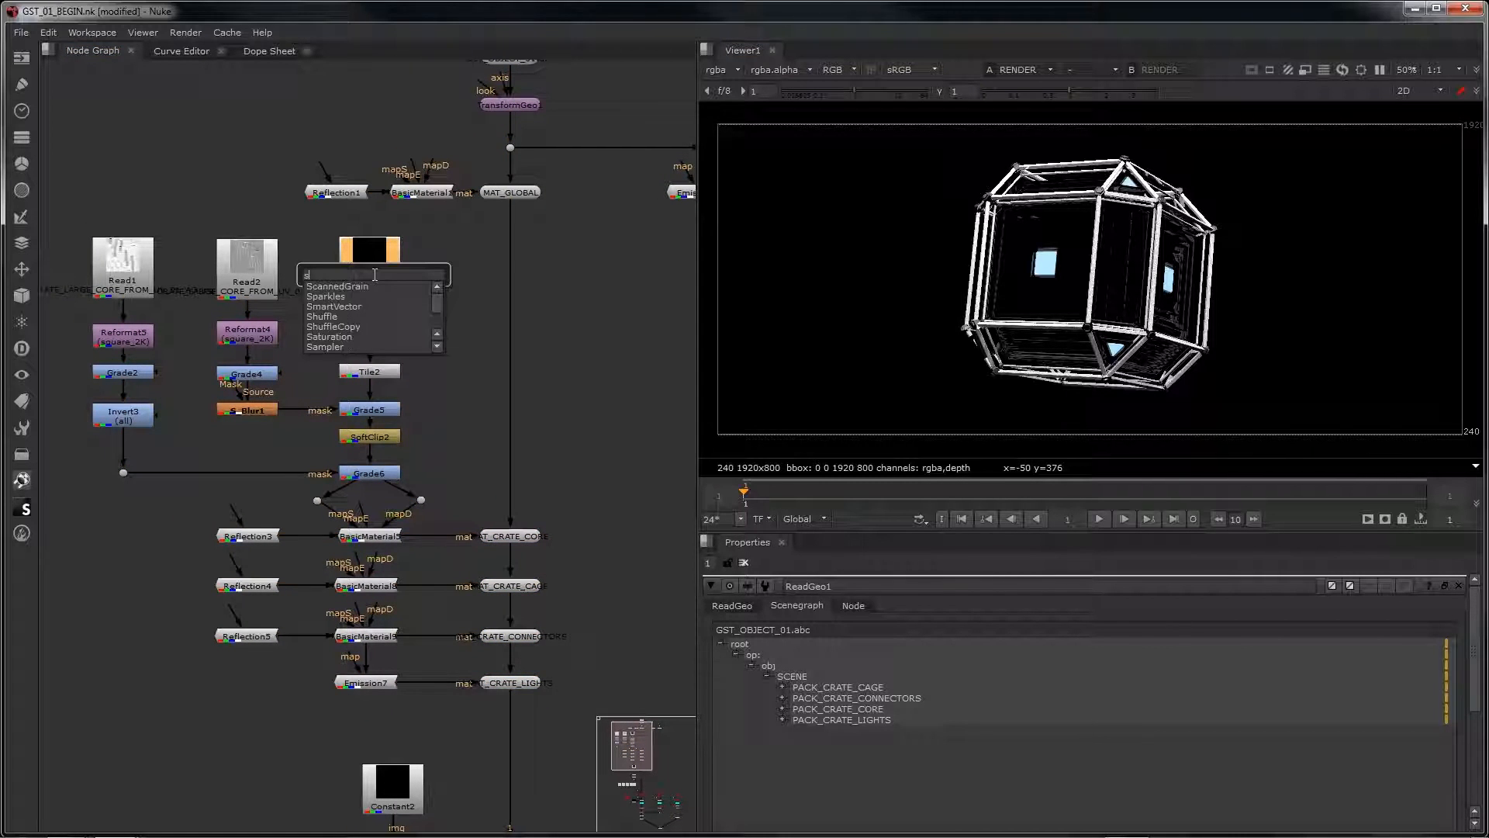
pyautogui.write(' grun')
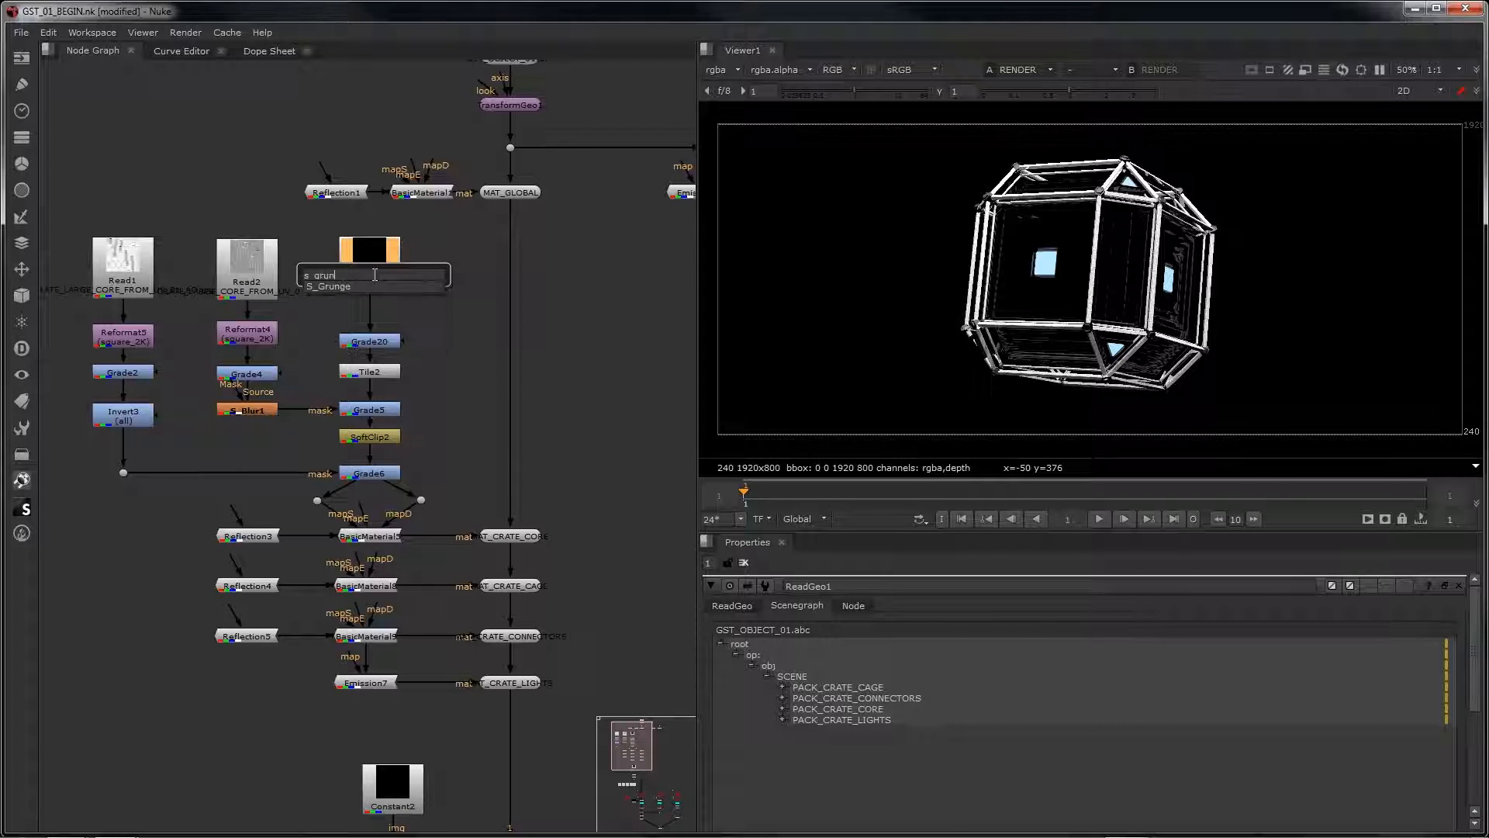
pyautogui.press('Return')
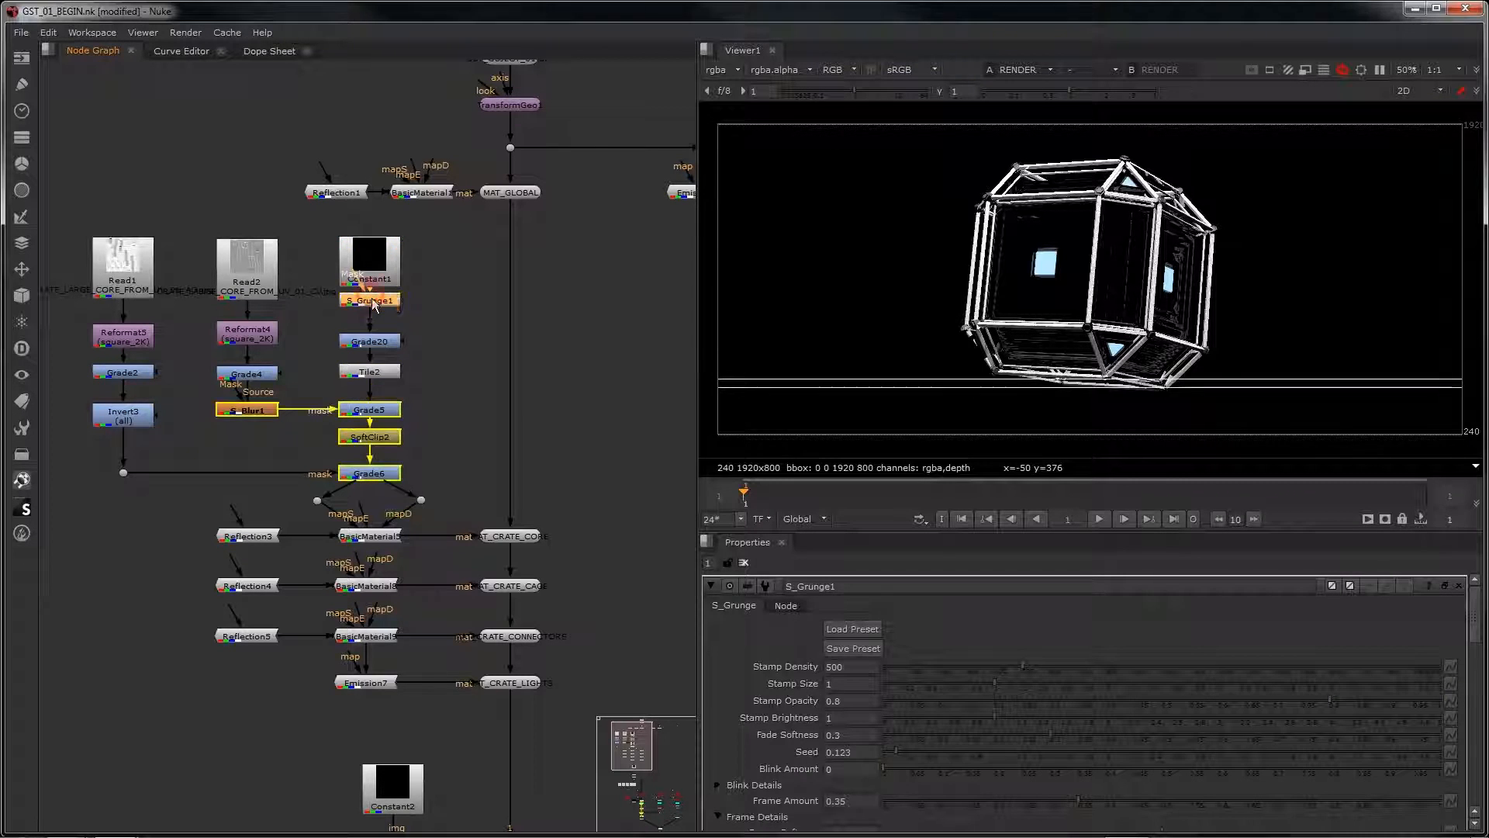
pyautogui.moveTo(373, 300); pyautogui.dragTo(373, 305)
pyautogui.press('1')
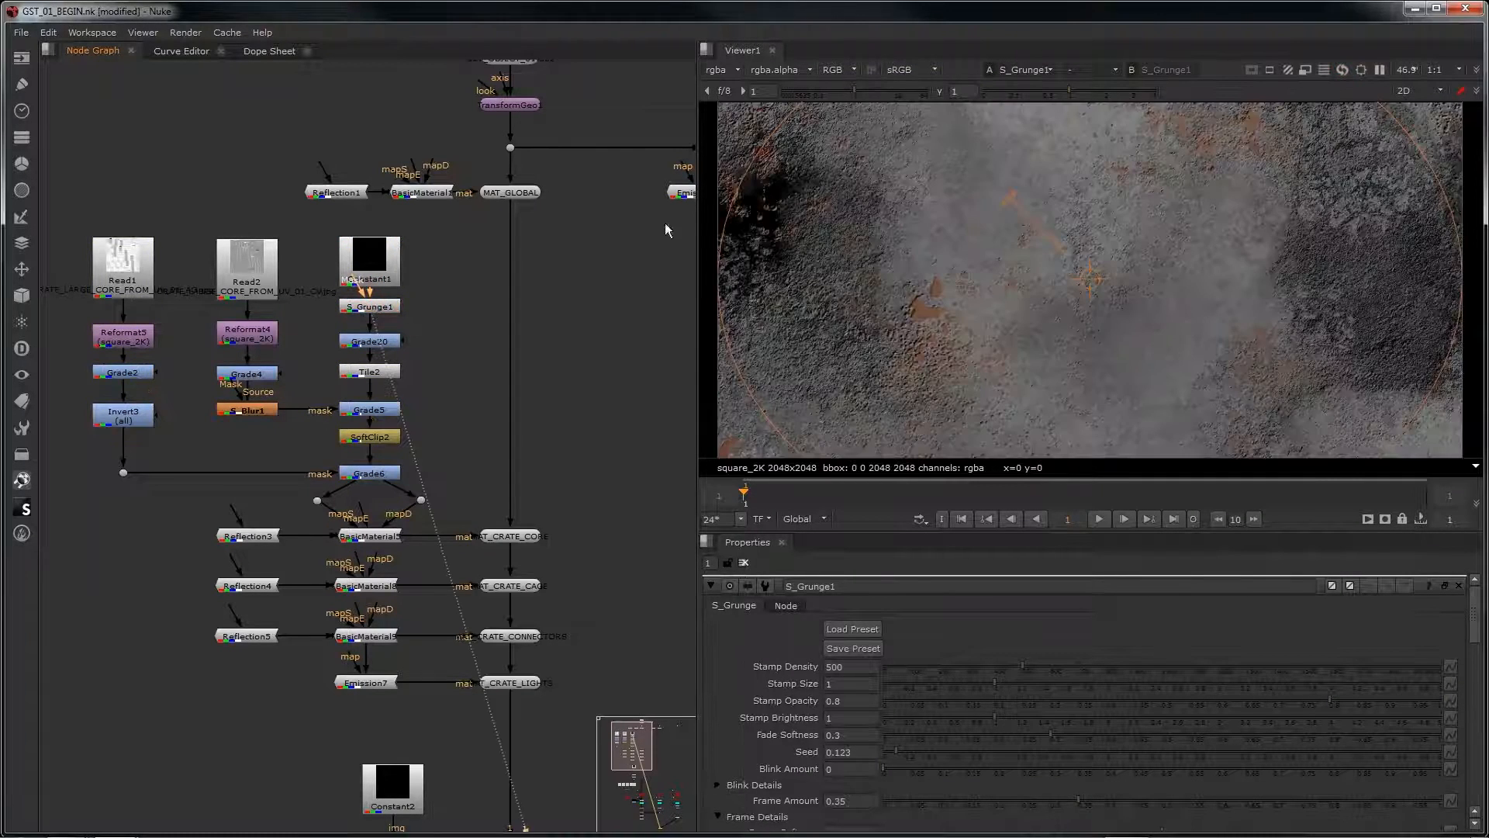
# Step: Set the grunge node's Stamp2 to Smoke, Stamp3 to Pavement Cracks and Stamp1 to Tile Cracks
pyautogui.scroll(-3, 1070, 302)
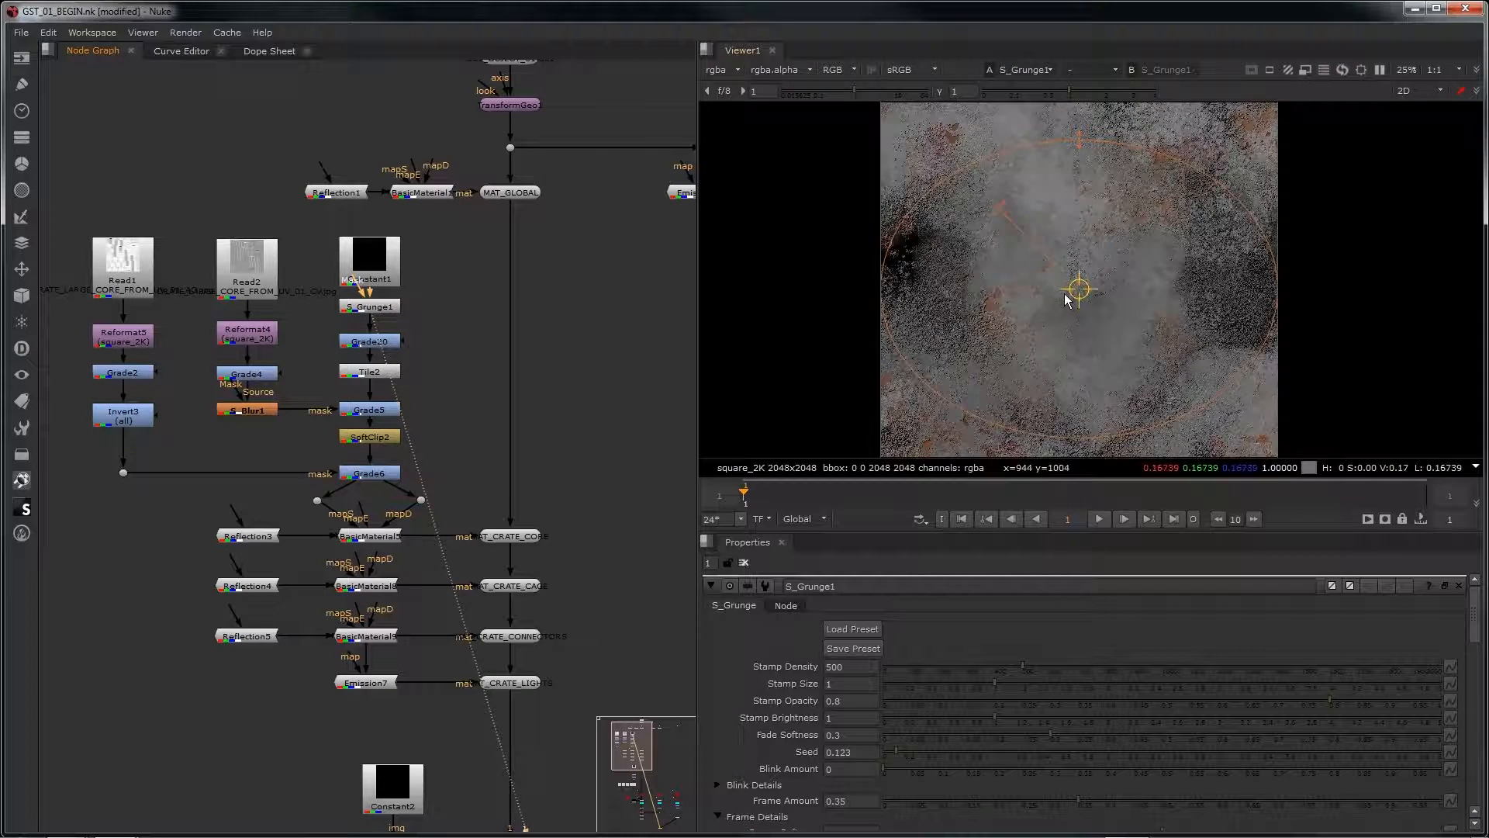
pyautogui.scroll(-1, 1065, 294)
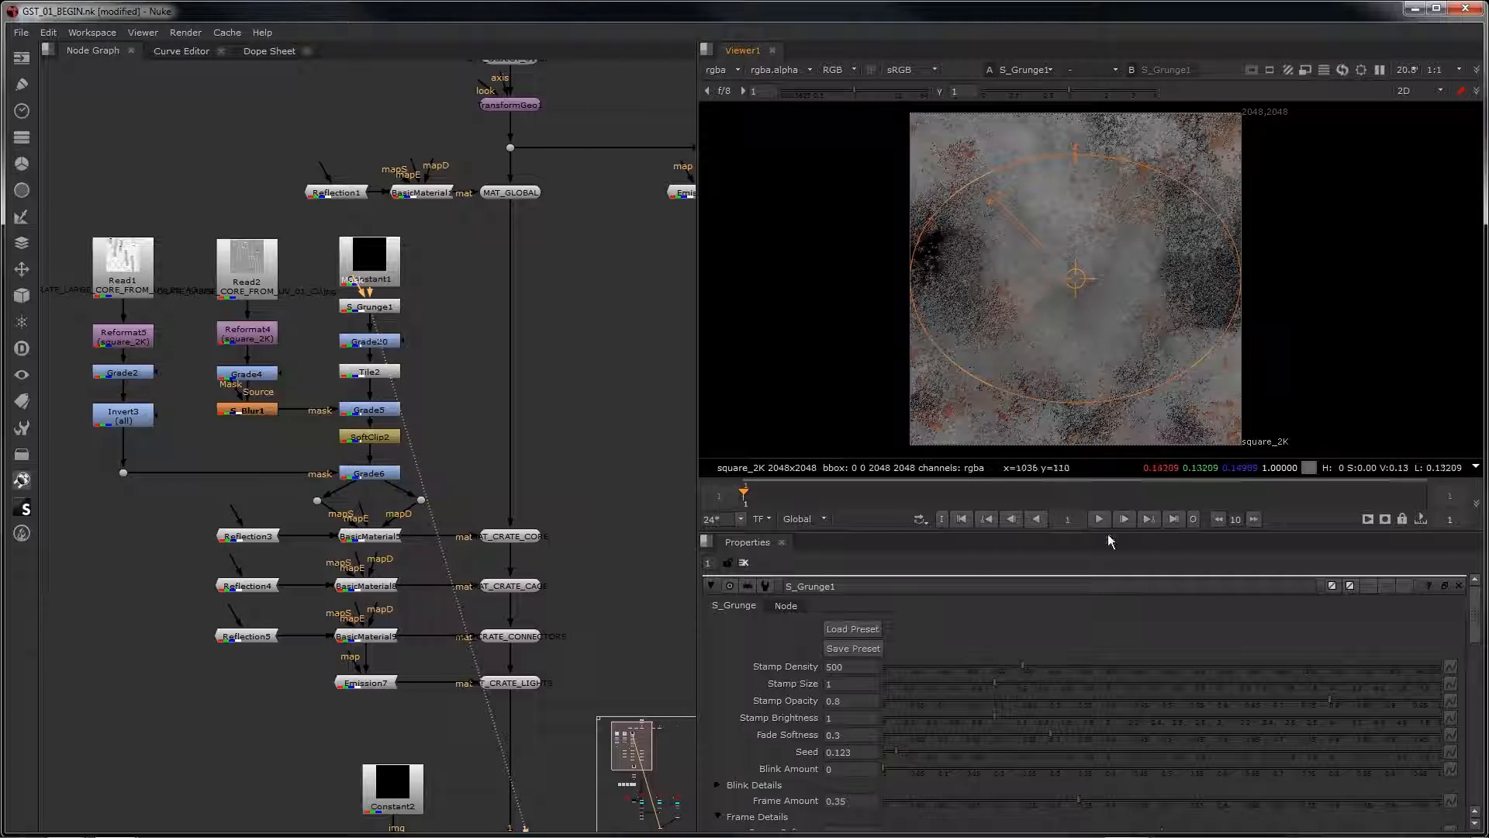
pyautogui.scroll(-3, 1027, 695)
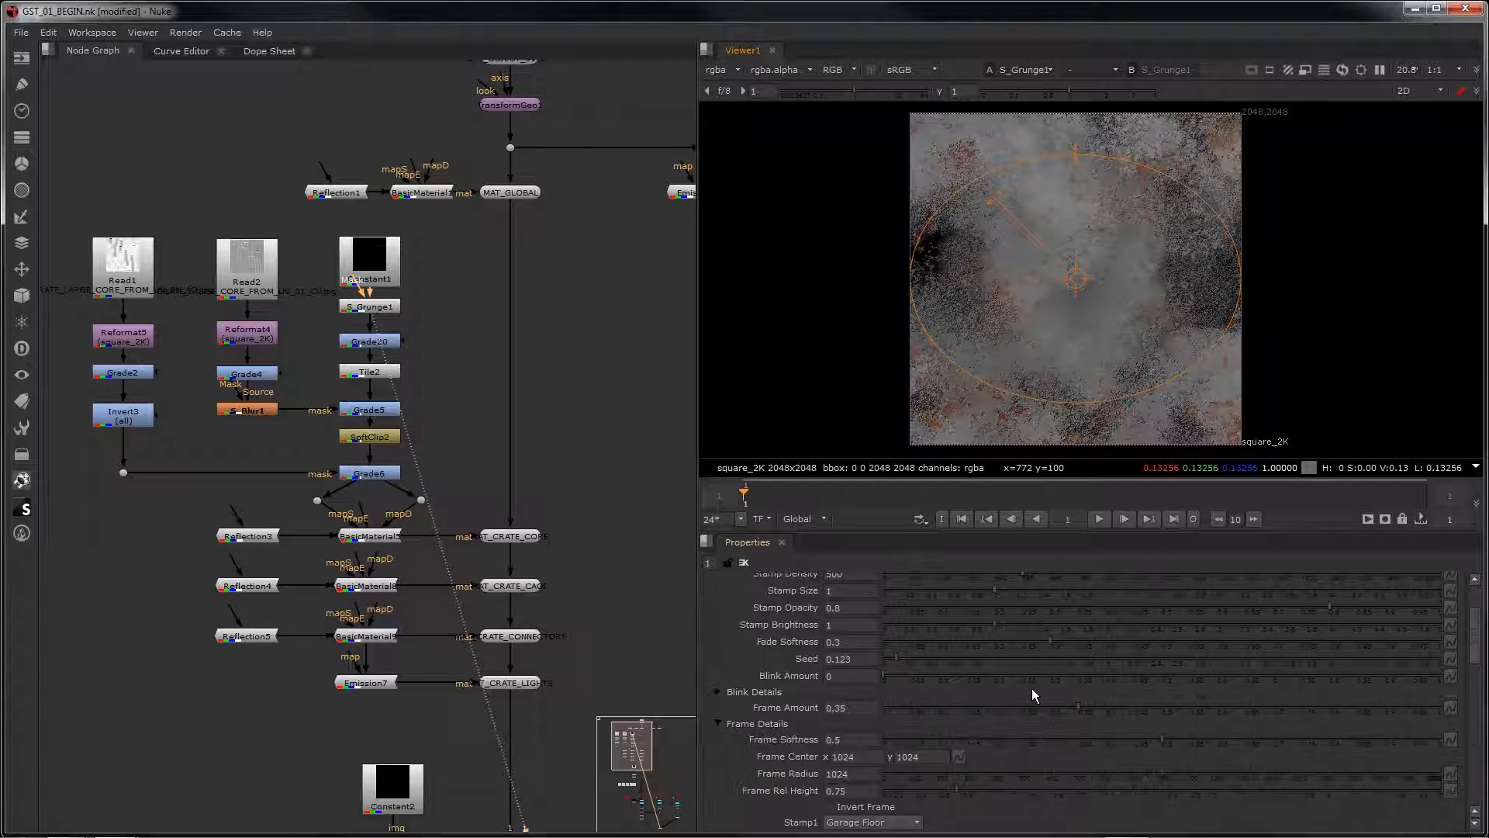
pyautogui.scroll(-10, 1032, 687)
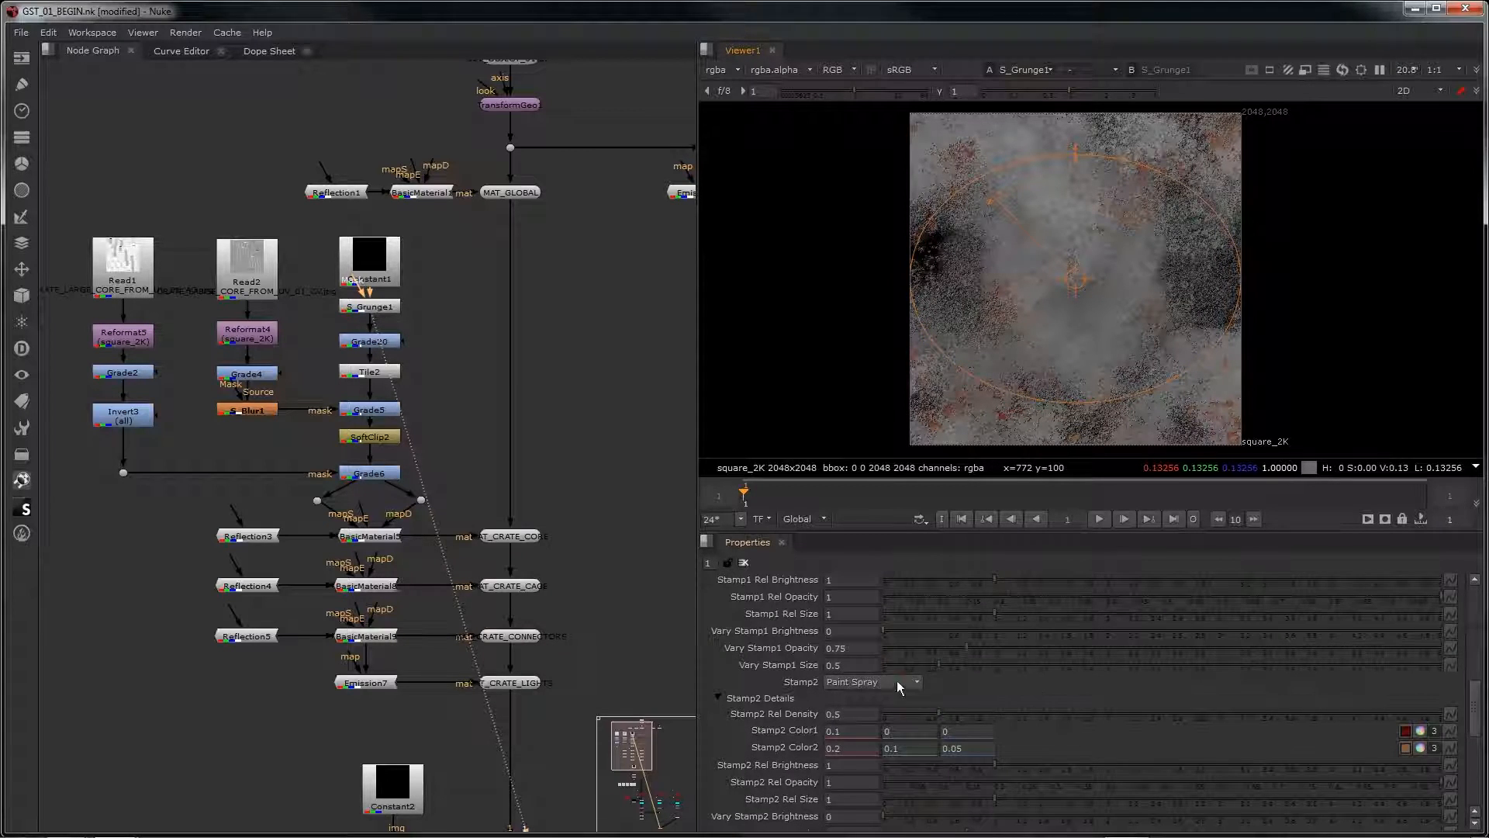
pyautogui.click(896, 681)
pyautogui.click(883, 740)
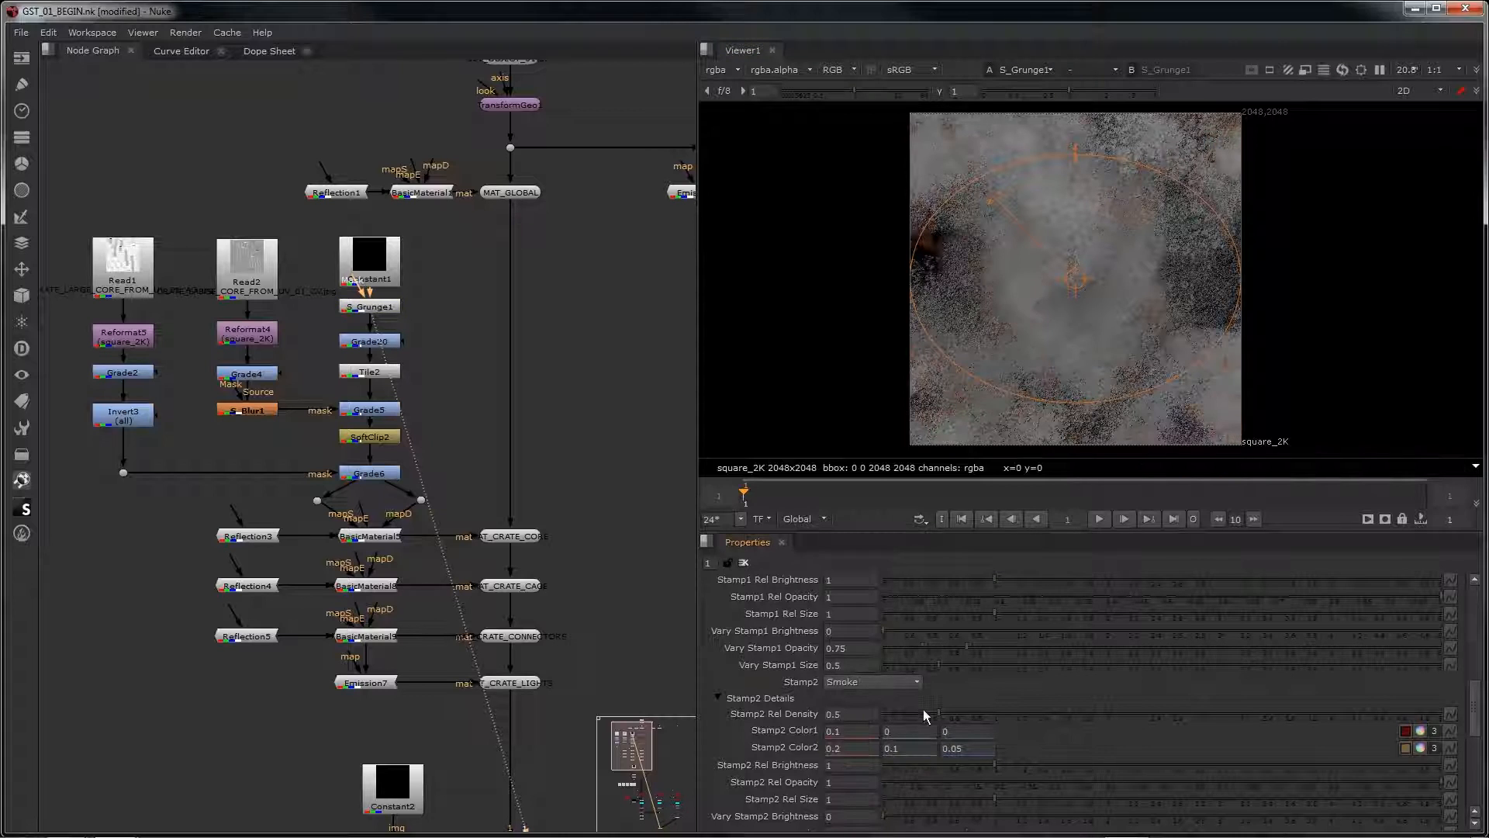
pyautogui.scroll(-6, 923, 709)
pyautogui.click(898, 680)
pyautogui.click(889, 652)
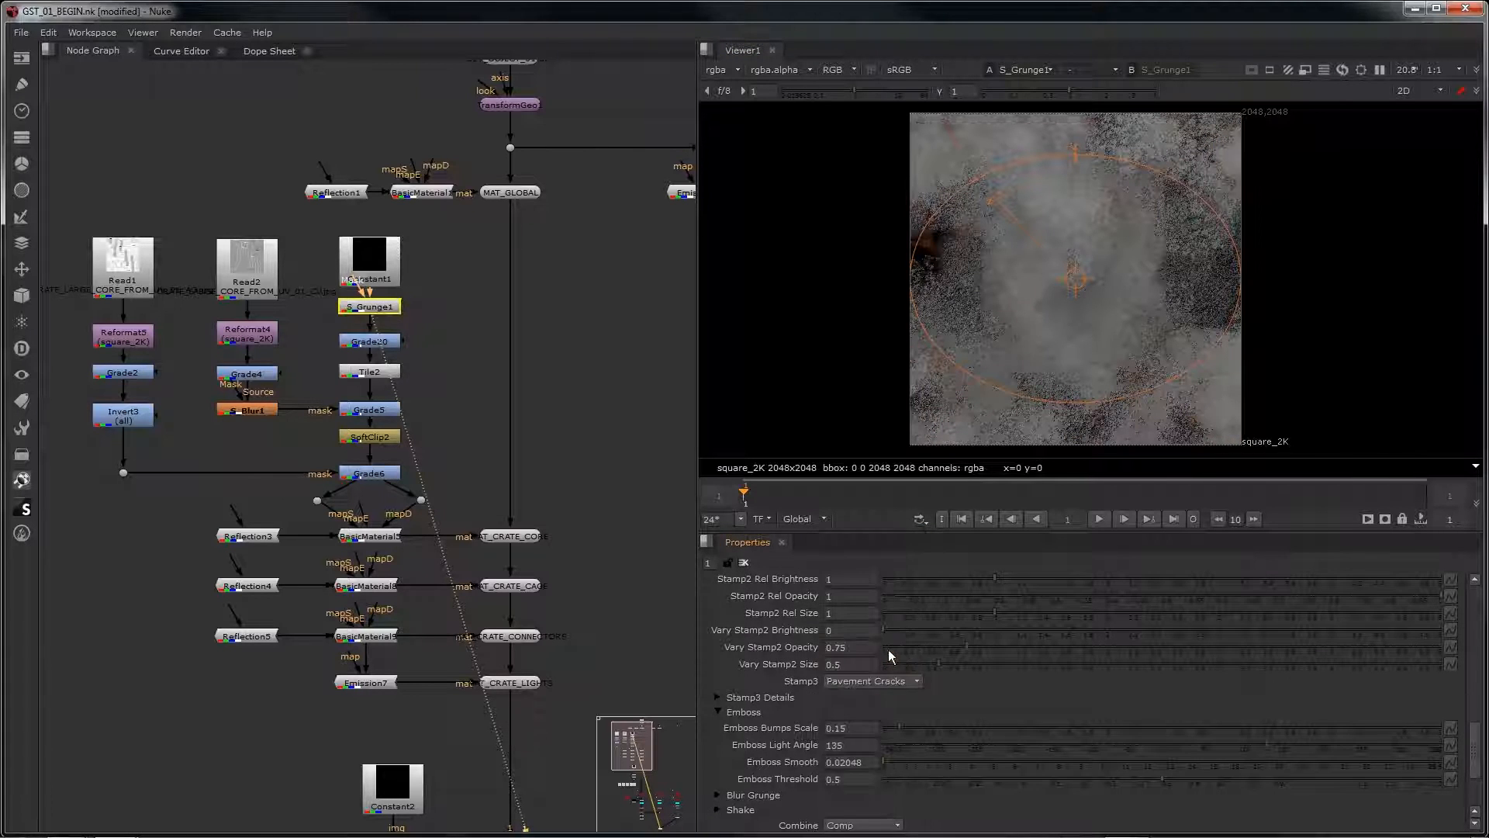
pyautogui.scroll(8, 928, 704)
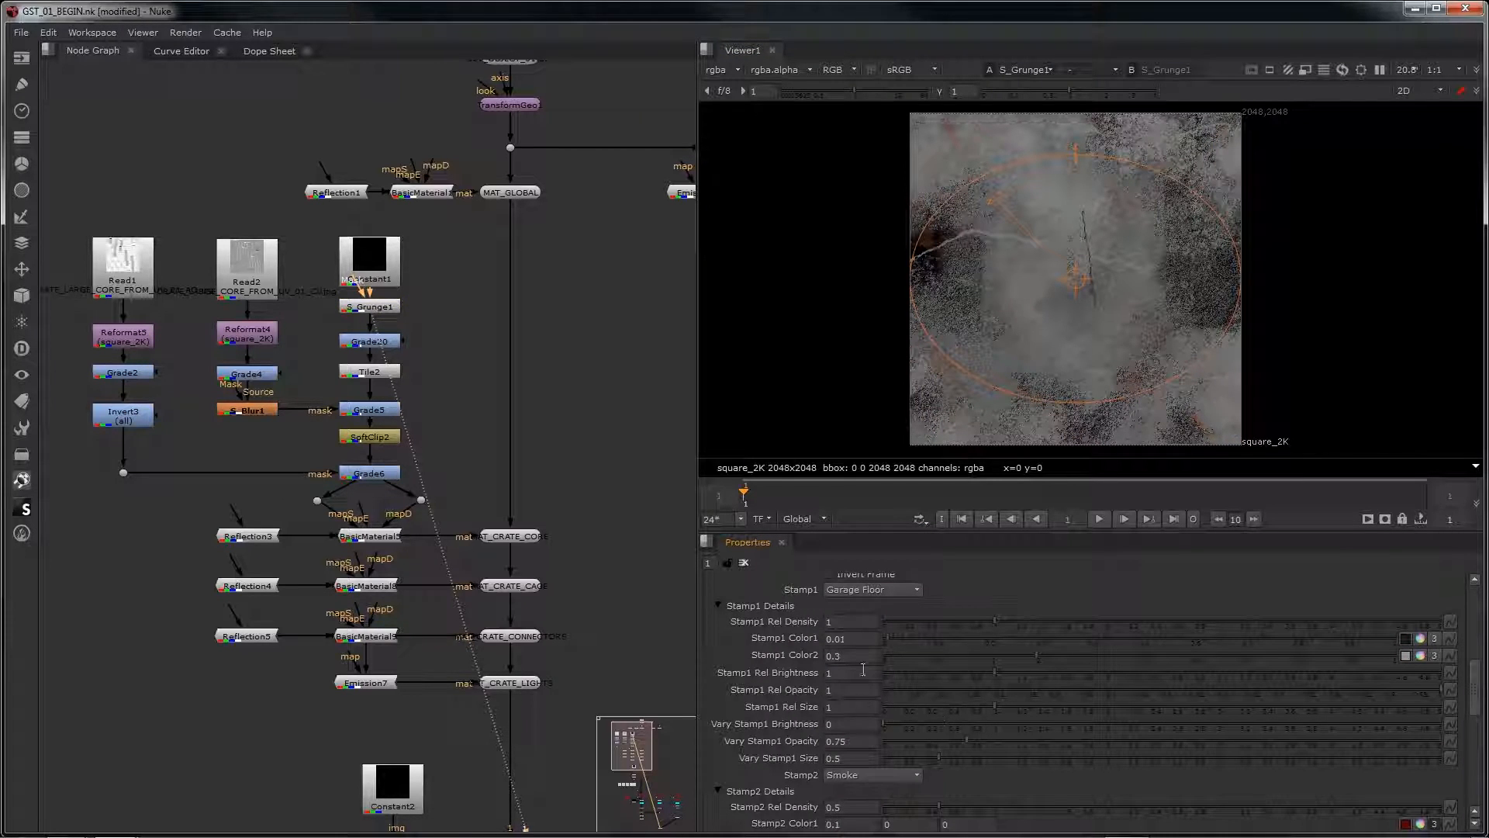
pyautogui.click(873, 589)
pyautogui.click(878, 635)
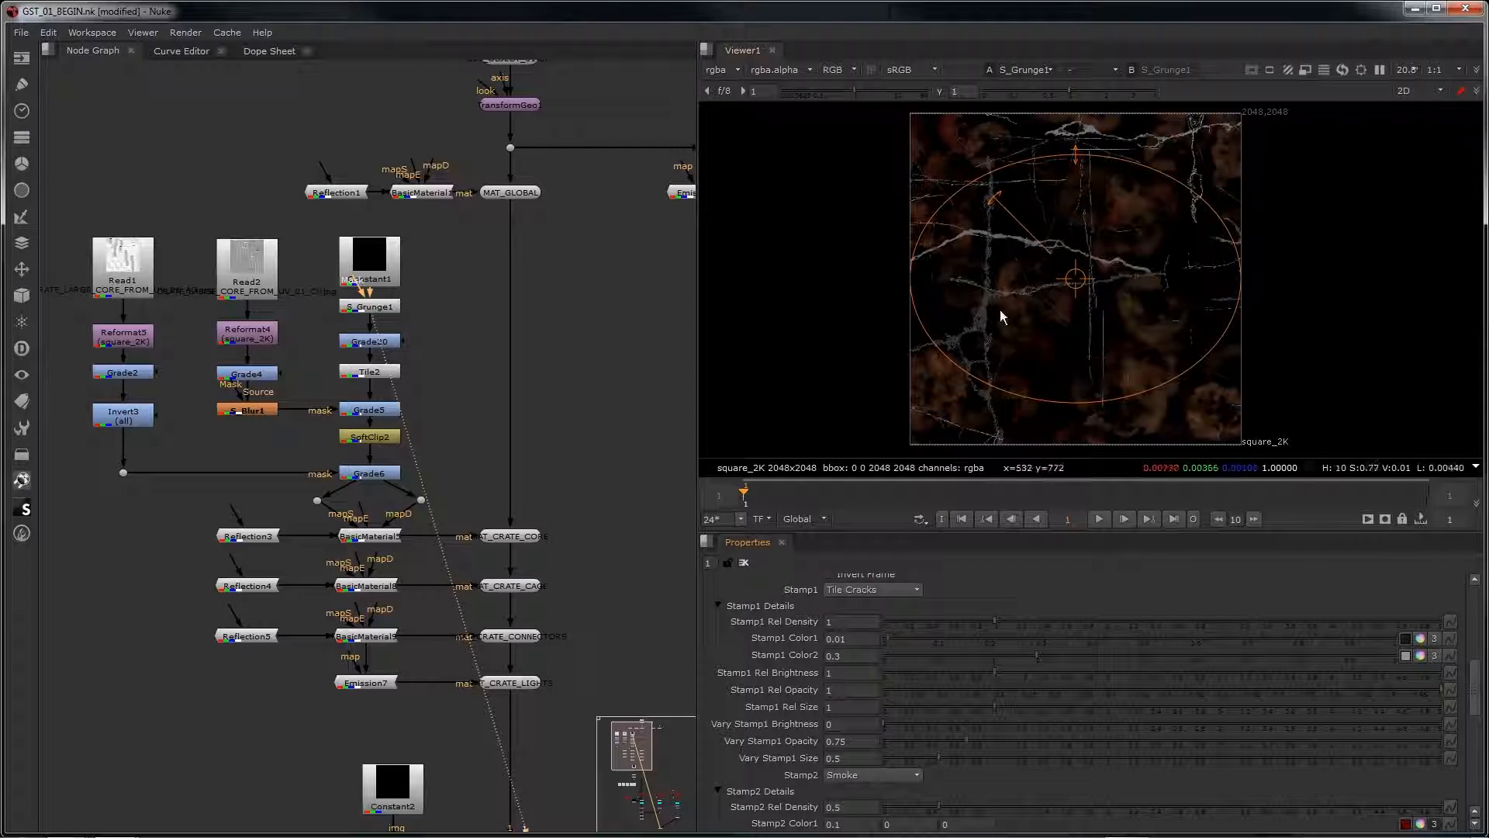
# Step: Load the 01-crate-core preset into the S_Grunge node from the Sapphire preset browser
pyautogui.scroll(3, 892, 670)
pyautogui.scroll(3, 892, 664)
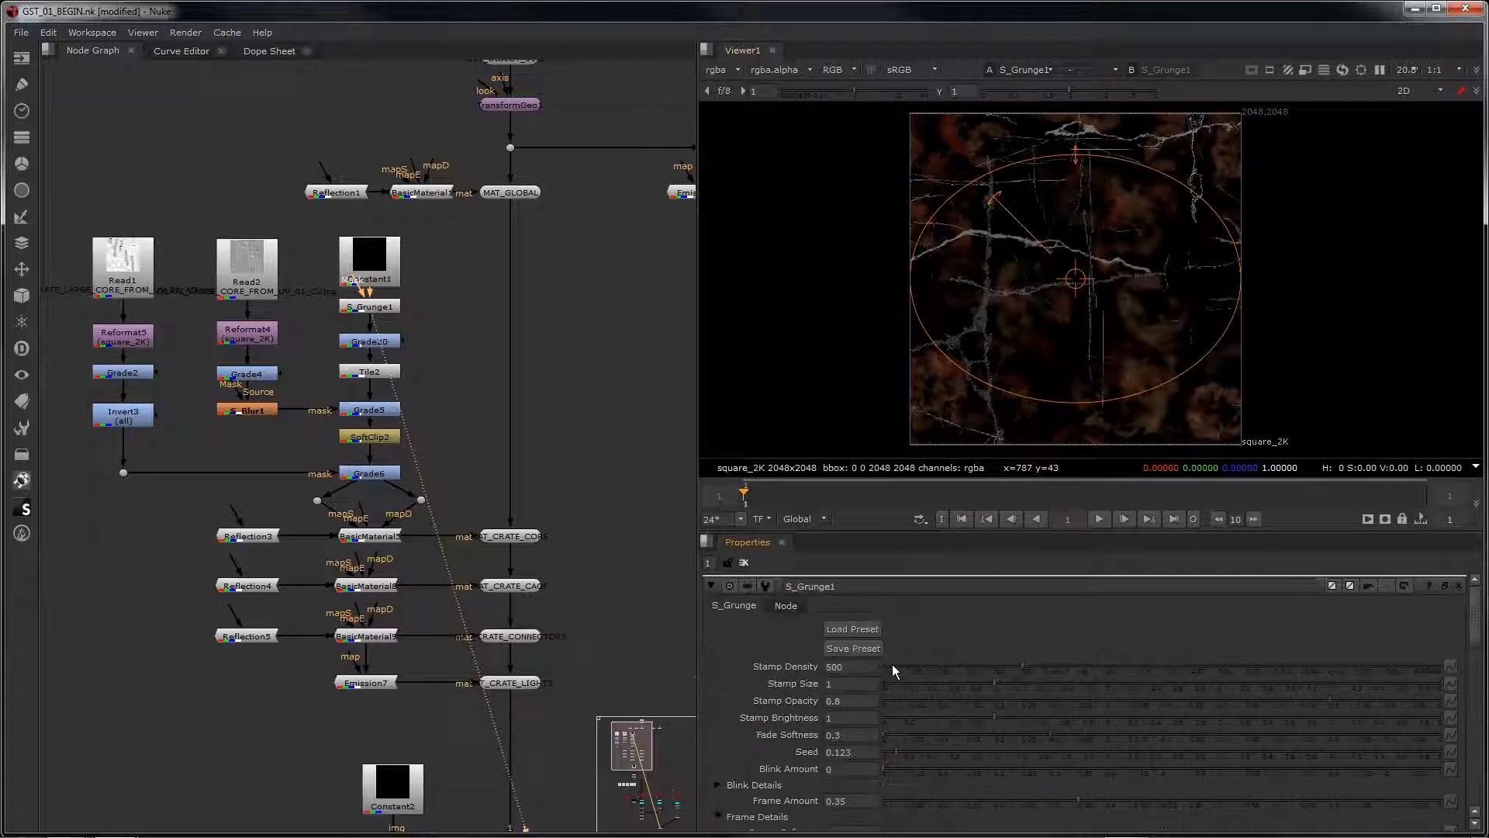
pyautogui.click(862, 629)
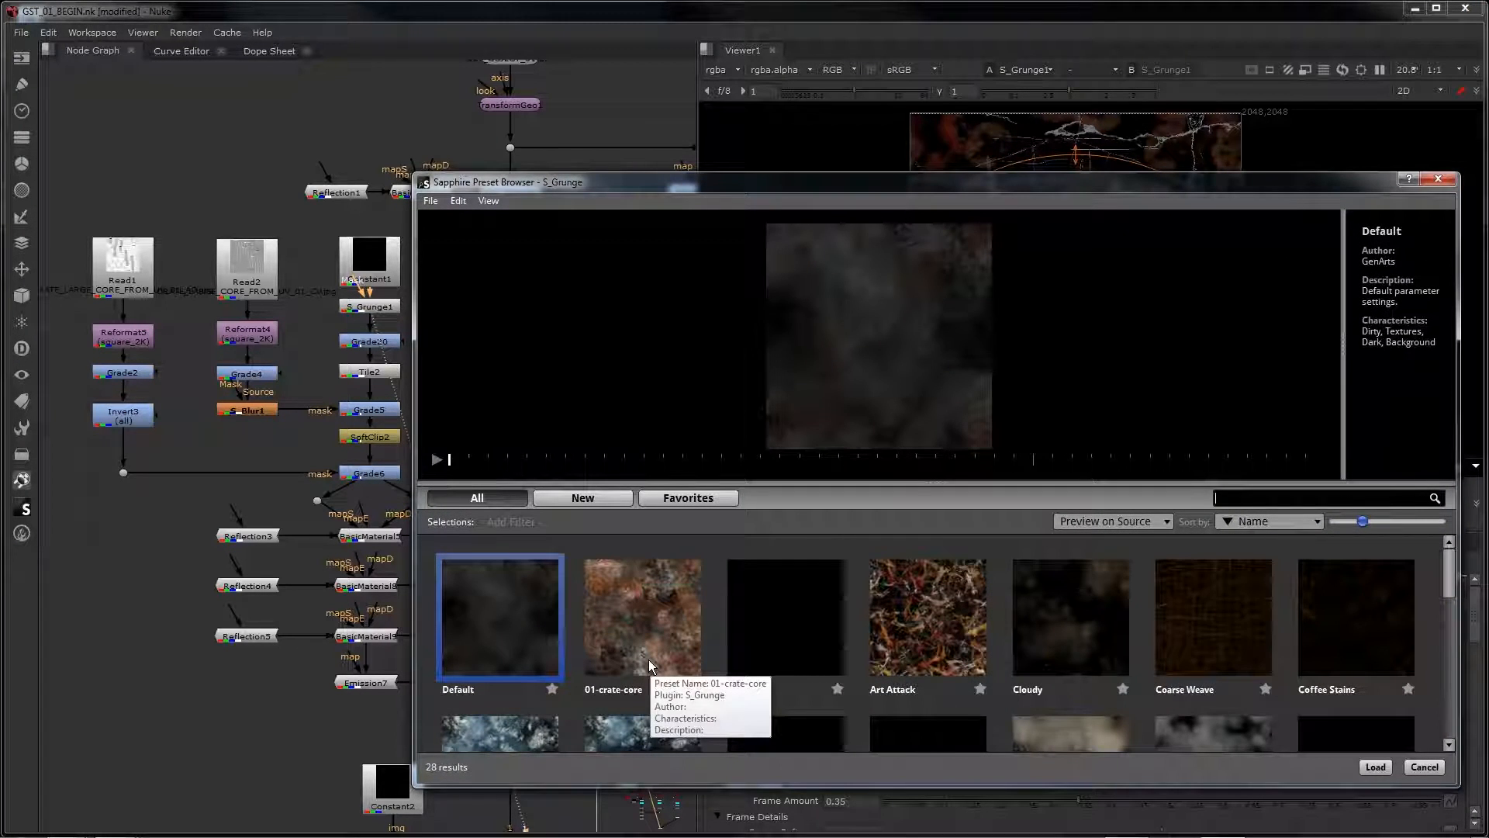
pyautogui.doubleClick(648, 659)
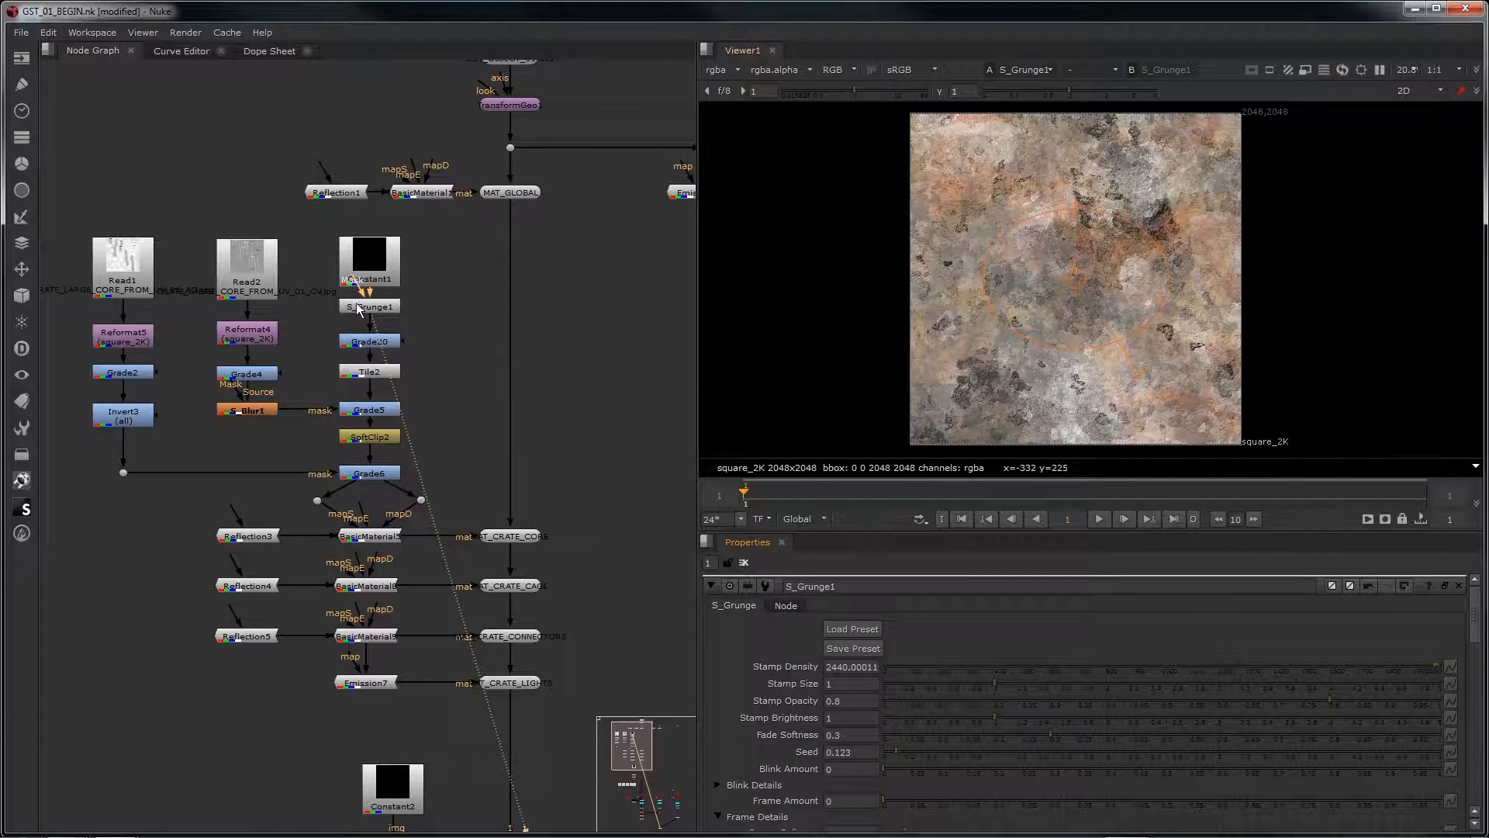
# Step: View the Tile2, Read2 and Read1 outputs in turn and open the Read1 node's properties
pyautogui.click(351, 374)
pyautogui.press('1')
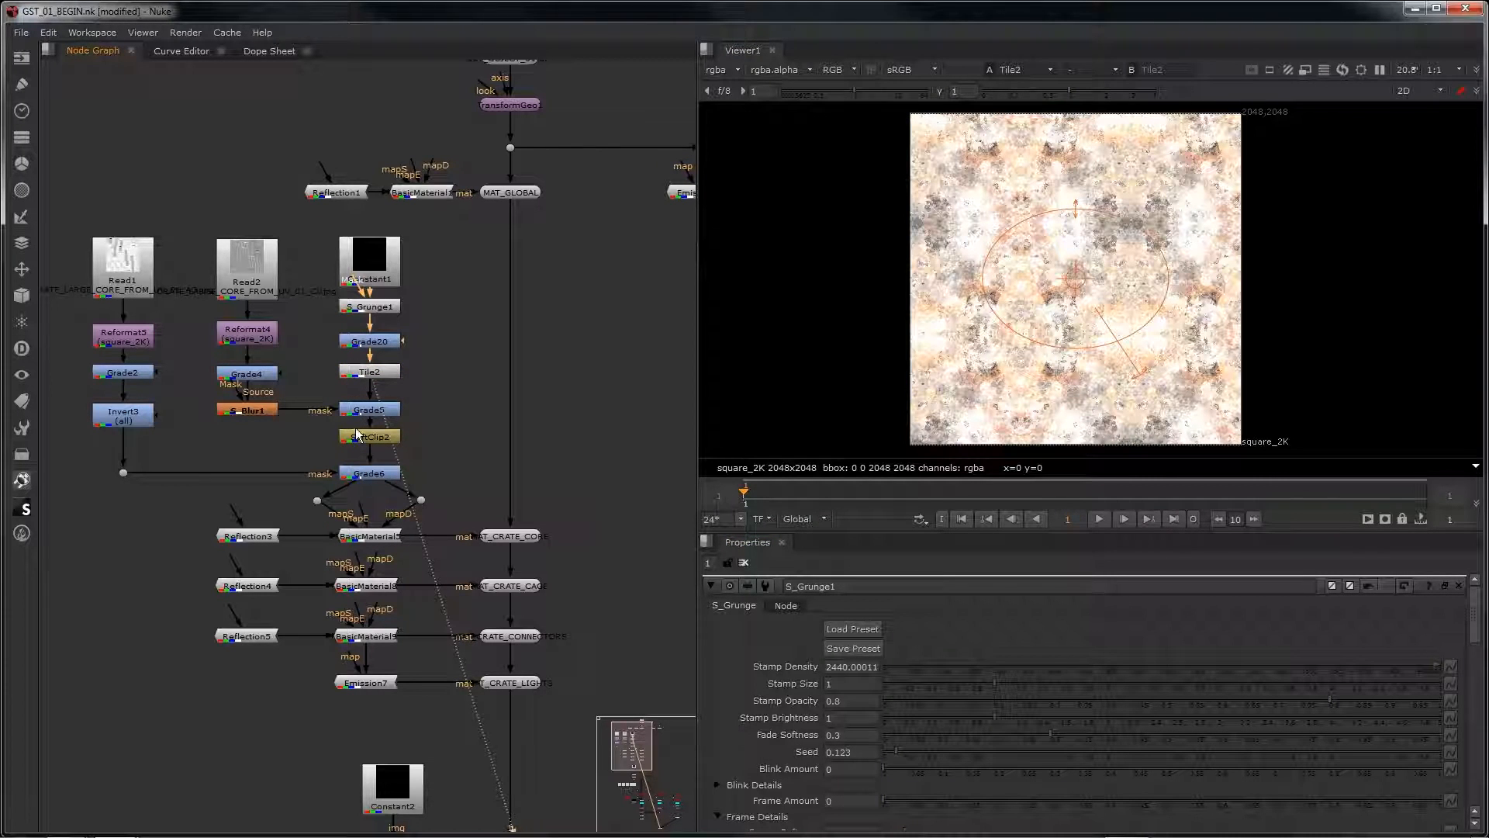
pyautogui.click(244, 283)
pyautogui.press('1')
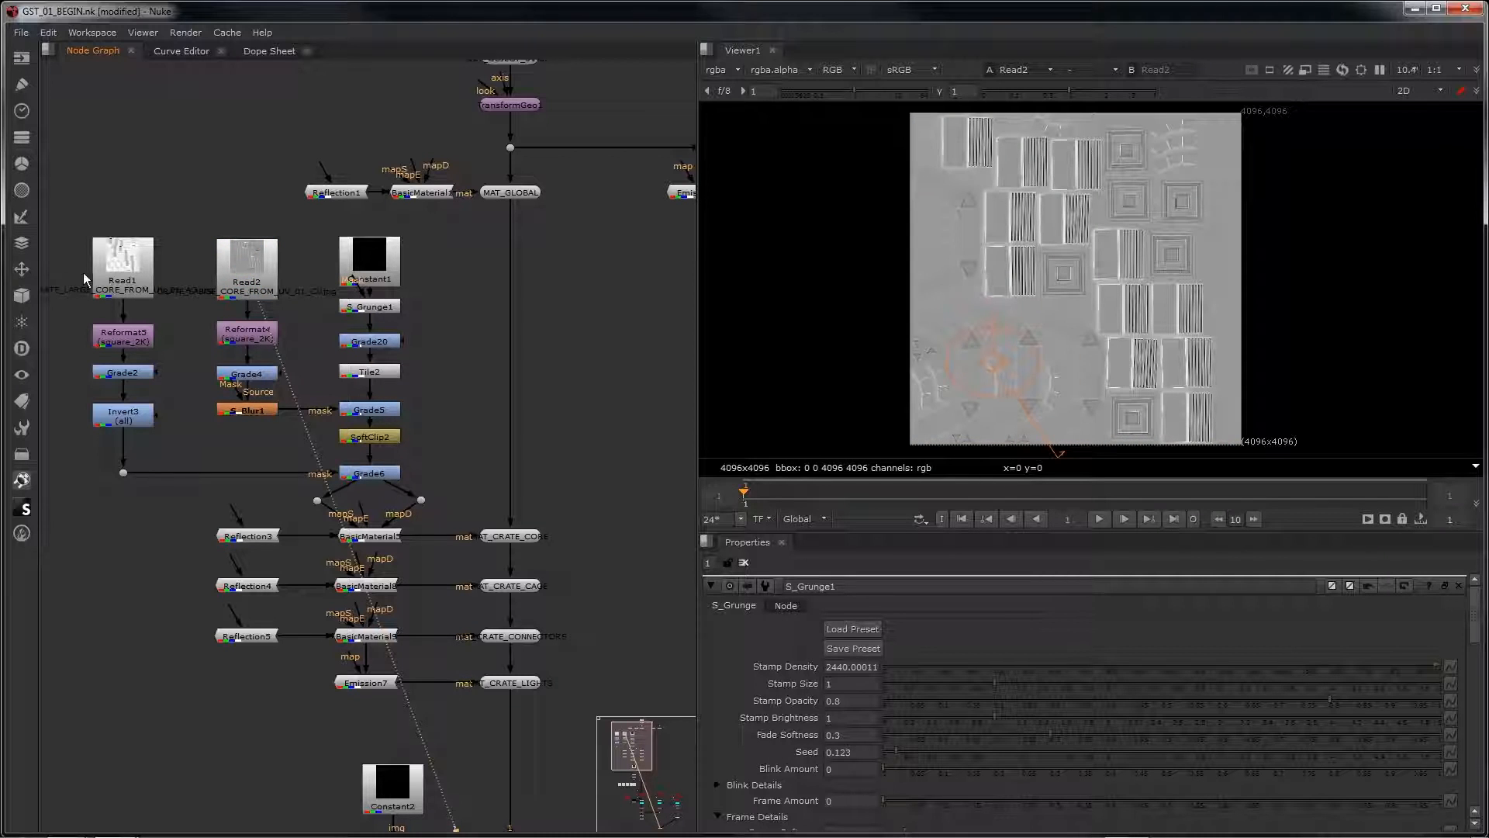
pyautogui.click(105, 268)
pyautogui.press('1')
pyautogui.doubleClick(104, 269)
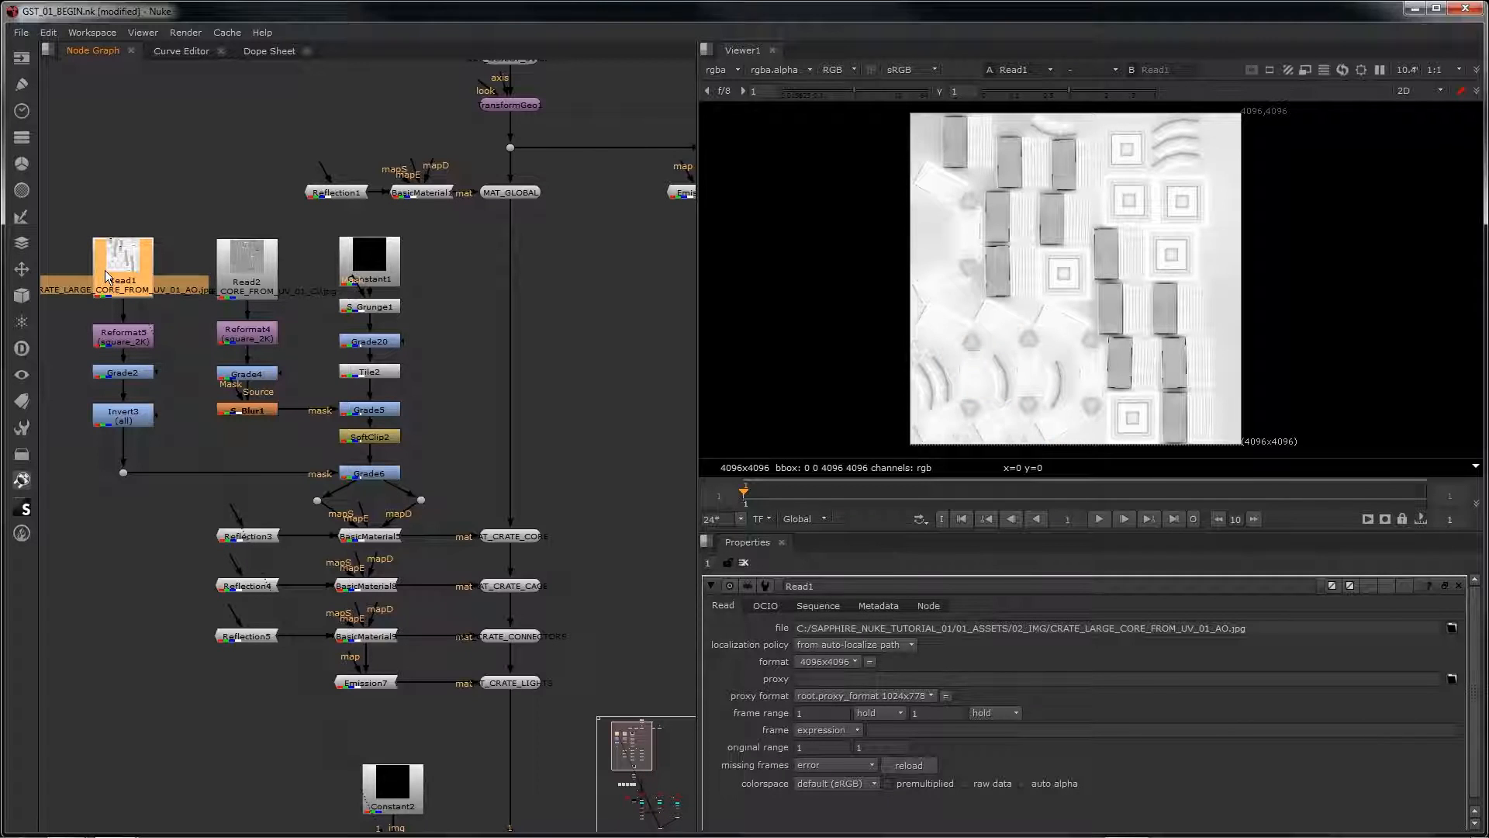
# Step: View the outputs of Grade5, SoftClip2 and Grade6 in turn to check how the grunge texture builds up
pyautogui.click(370, 410)
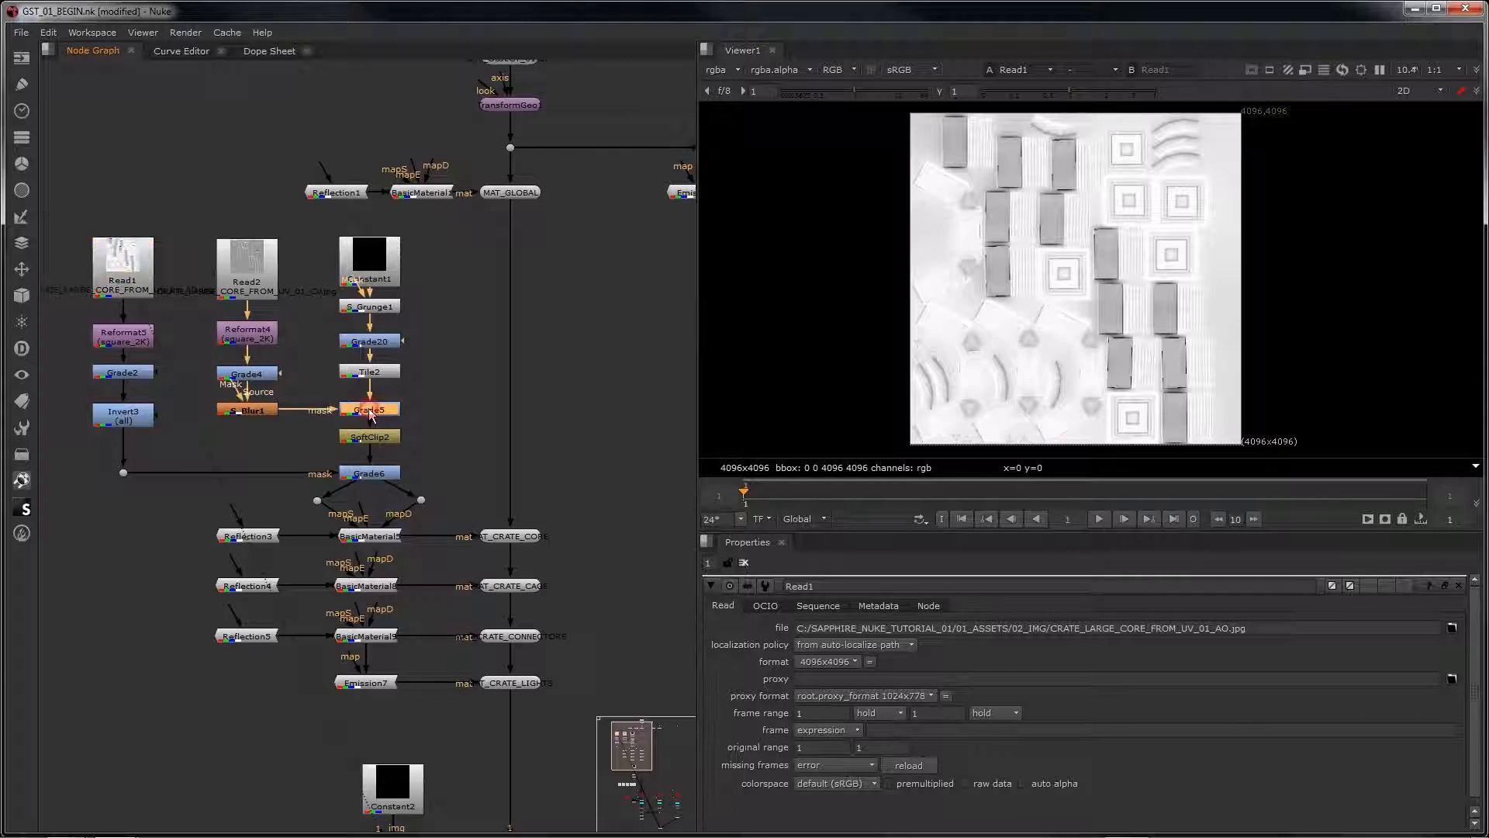
pyautogui.press('1')
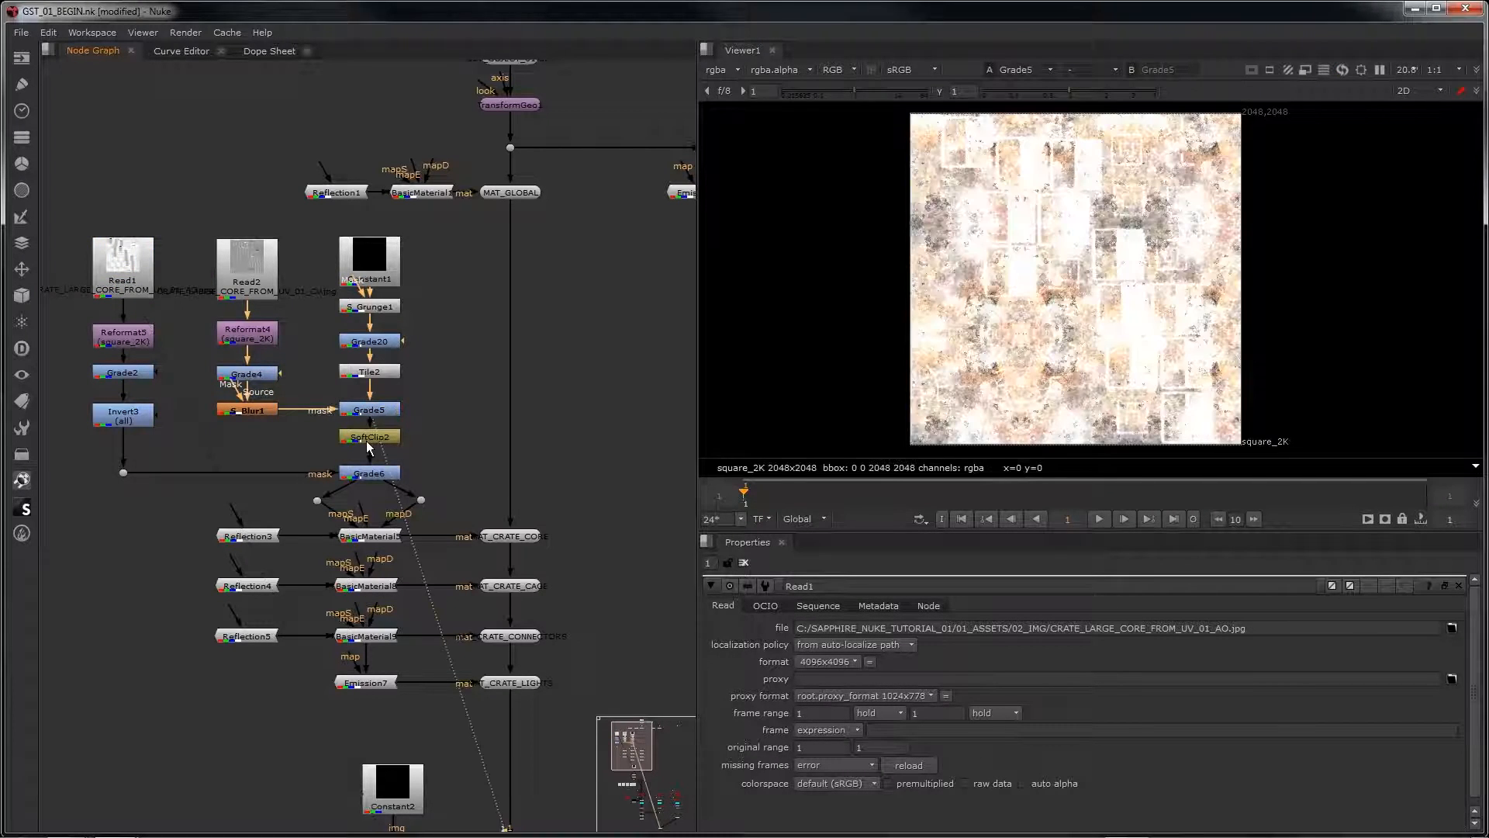
pyautogui.click(367, 441)
pyautogui.press('1')
pyautogui.click(356, 473)
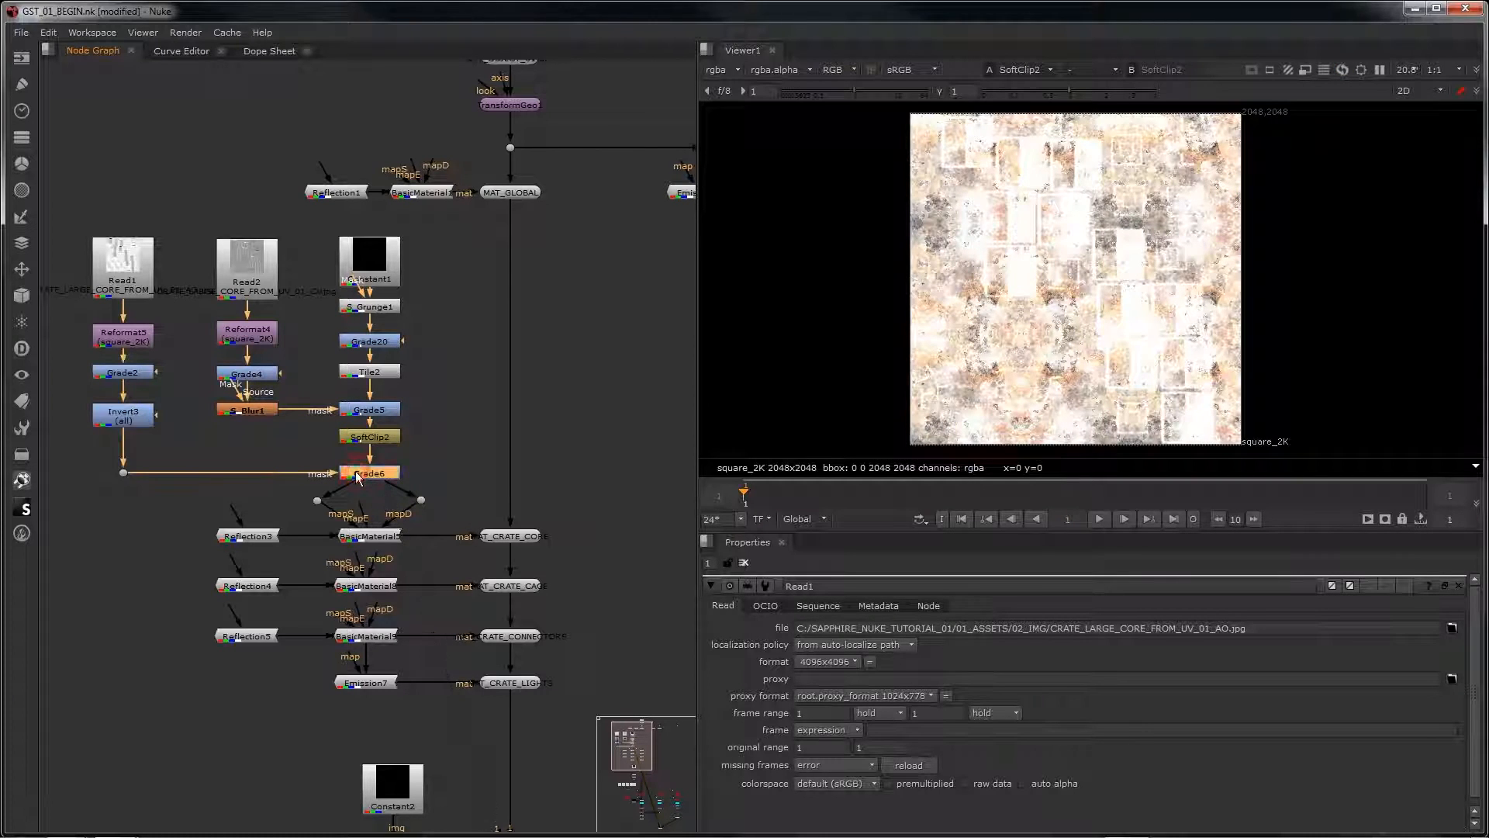
pyautogui.press('1')
# Step: Examine the Grade6 crate texture up close, checking the grunge detail across panels and edges
pyautogui.scroll(1, 1127, 341)
pyautogui.scroll(5, 1123, 342)
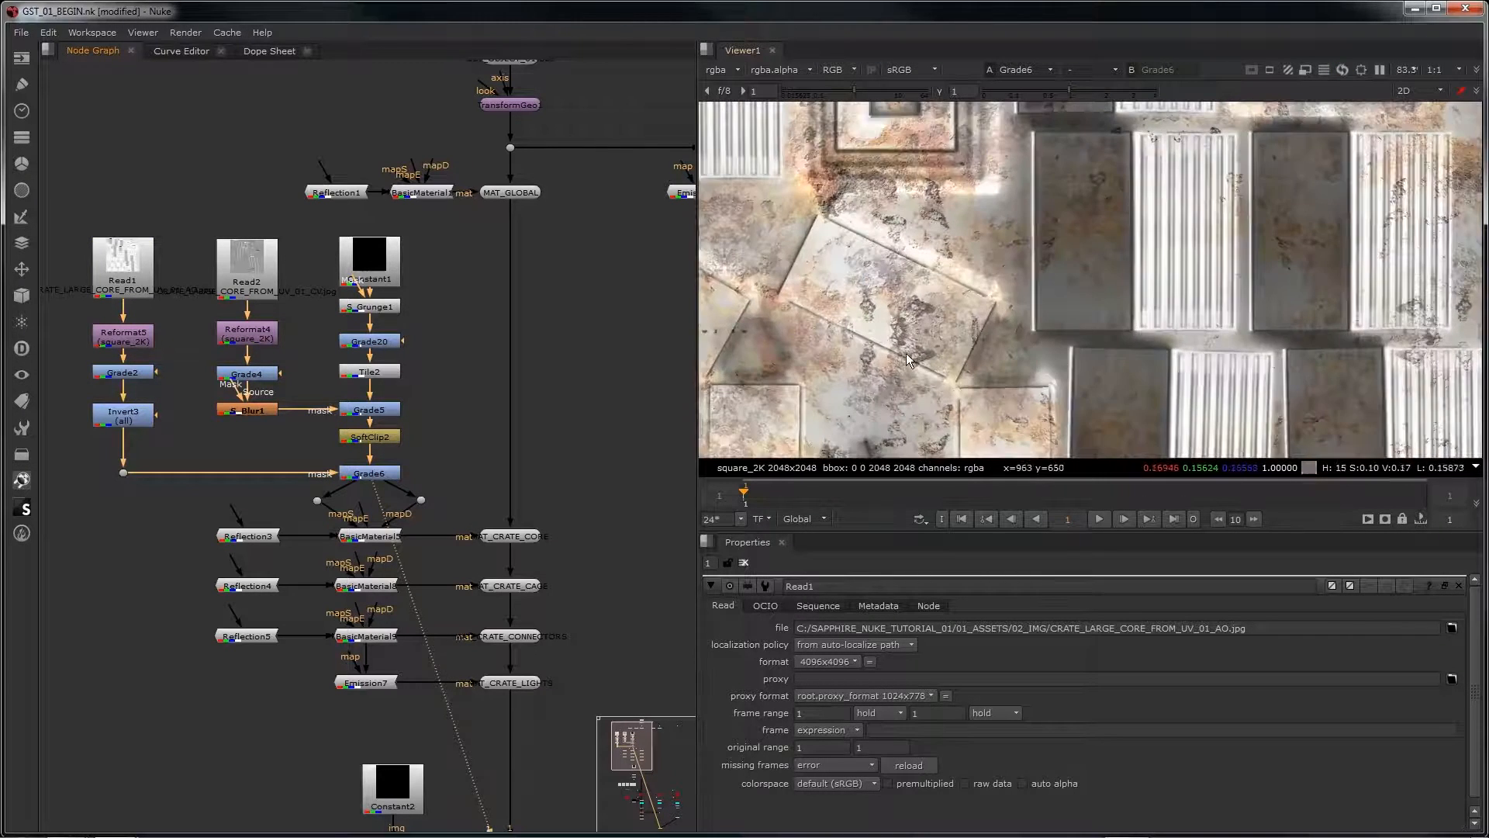
pyautogui.scroll(-2, 962, 342)
pyautogui.moveTo(953, 342); pyautogui.dragTo(1103, 400, button='middle')
pyautogui.moveTo(1045, 341); pyautogui.dragTo(1083, 454, button='middle')
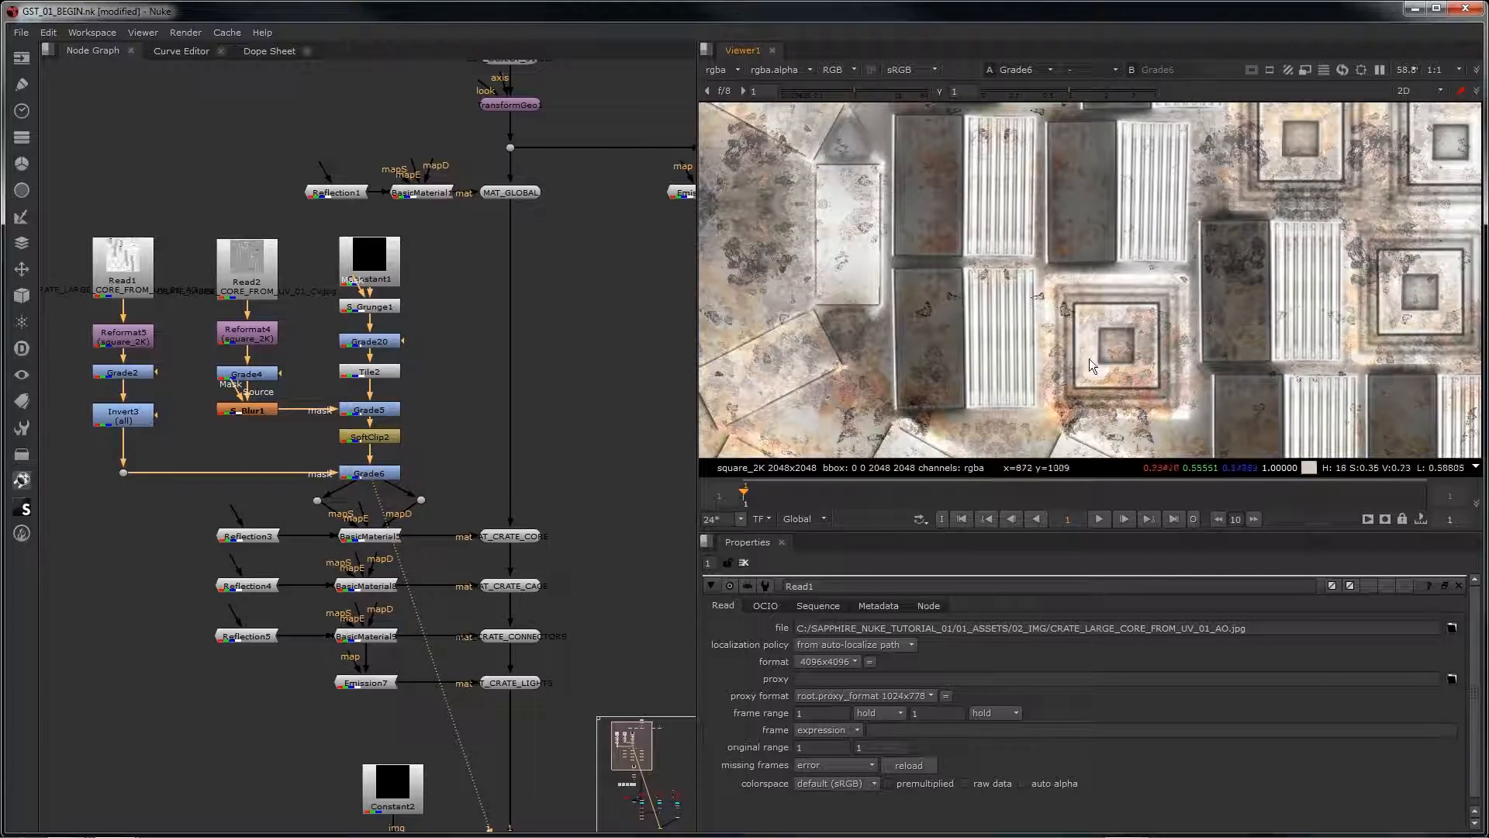
pyautogui.moveTo(1134, 314); pyautogui.dragTo(1278, 369, button='middle')
pyautogui.moveTo(1098, 364); pyautogui.dragTo(1095, 112, button='middle')
pyautogui.scroll(-3, 1086, 250)
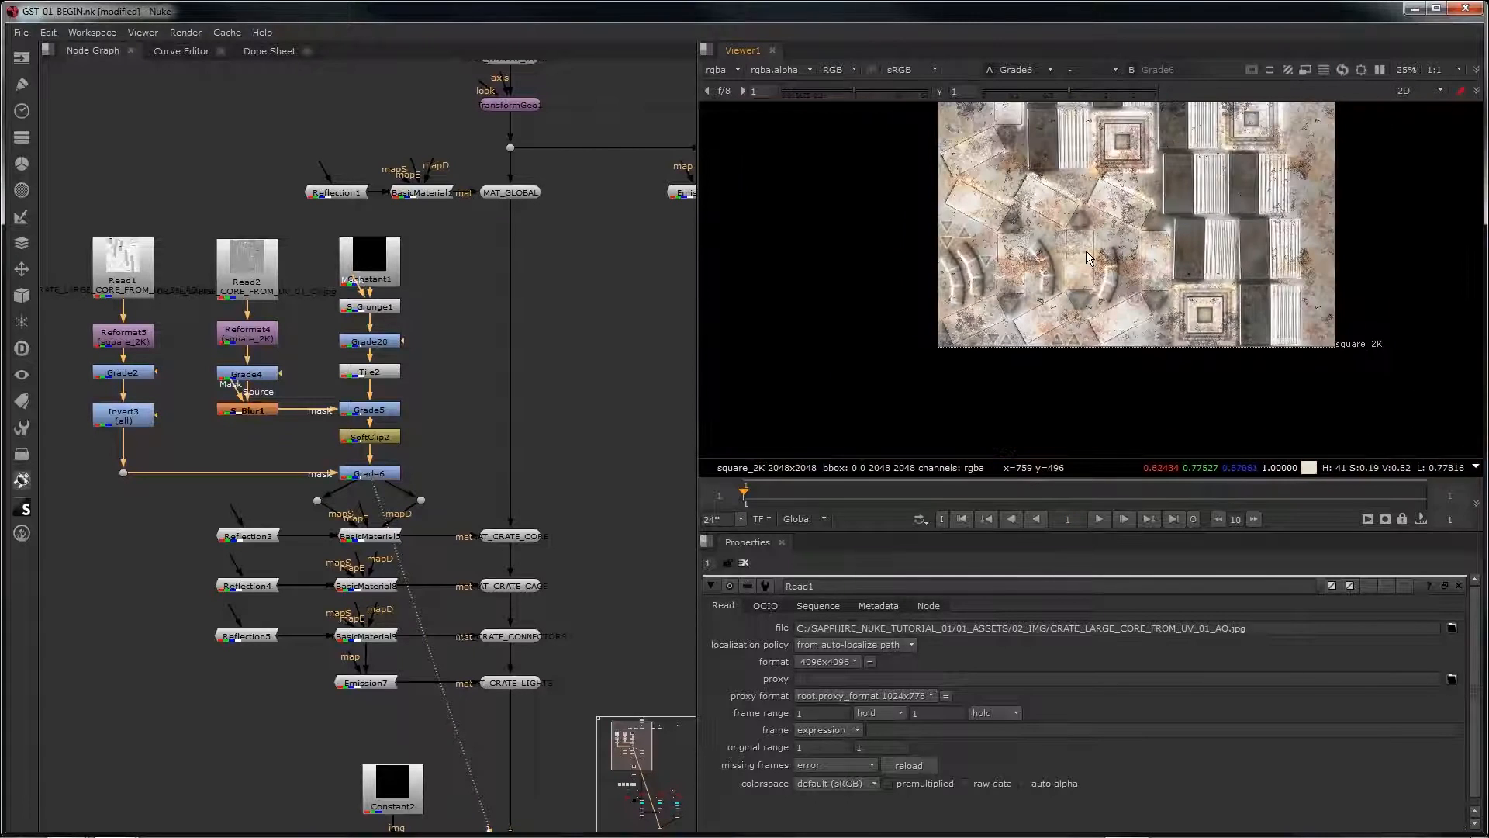
# Step: View the RENDER node's output and frame the whole crate image in the viewer
pyautogui.moveTo(574, 622); pyautogui.dragTo(457, 268, button='middle')
pyautogui.moveTo(408, 749); pyautogui.dragTo(404, 191, button='middle')
pyautogui.click(365, 581)
pyautogui.press('1')
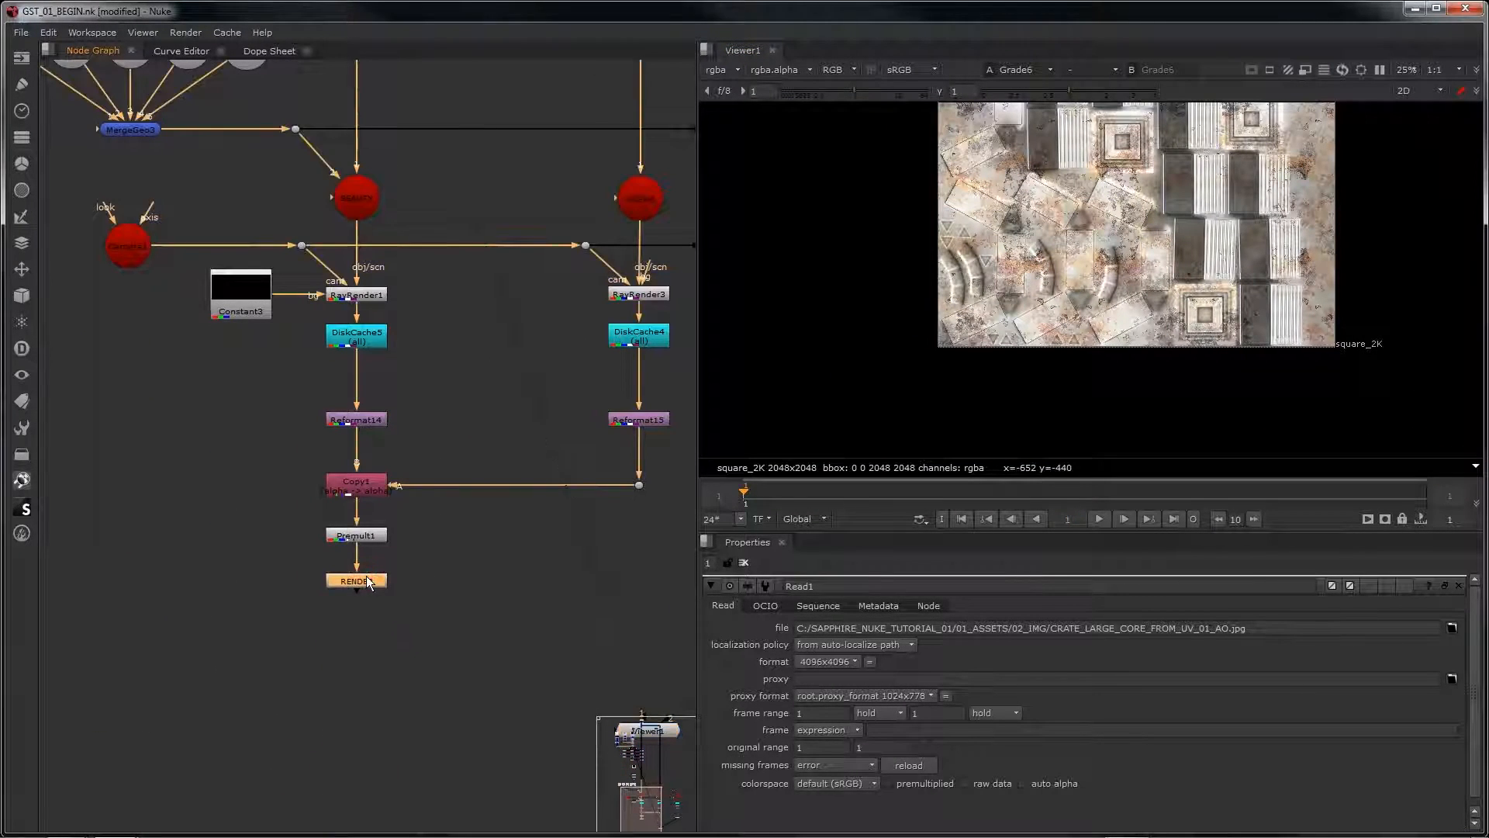
pyautogui.press('f')
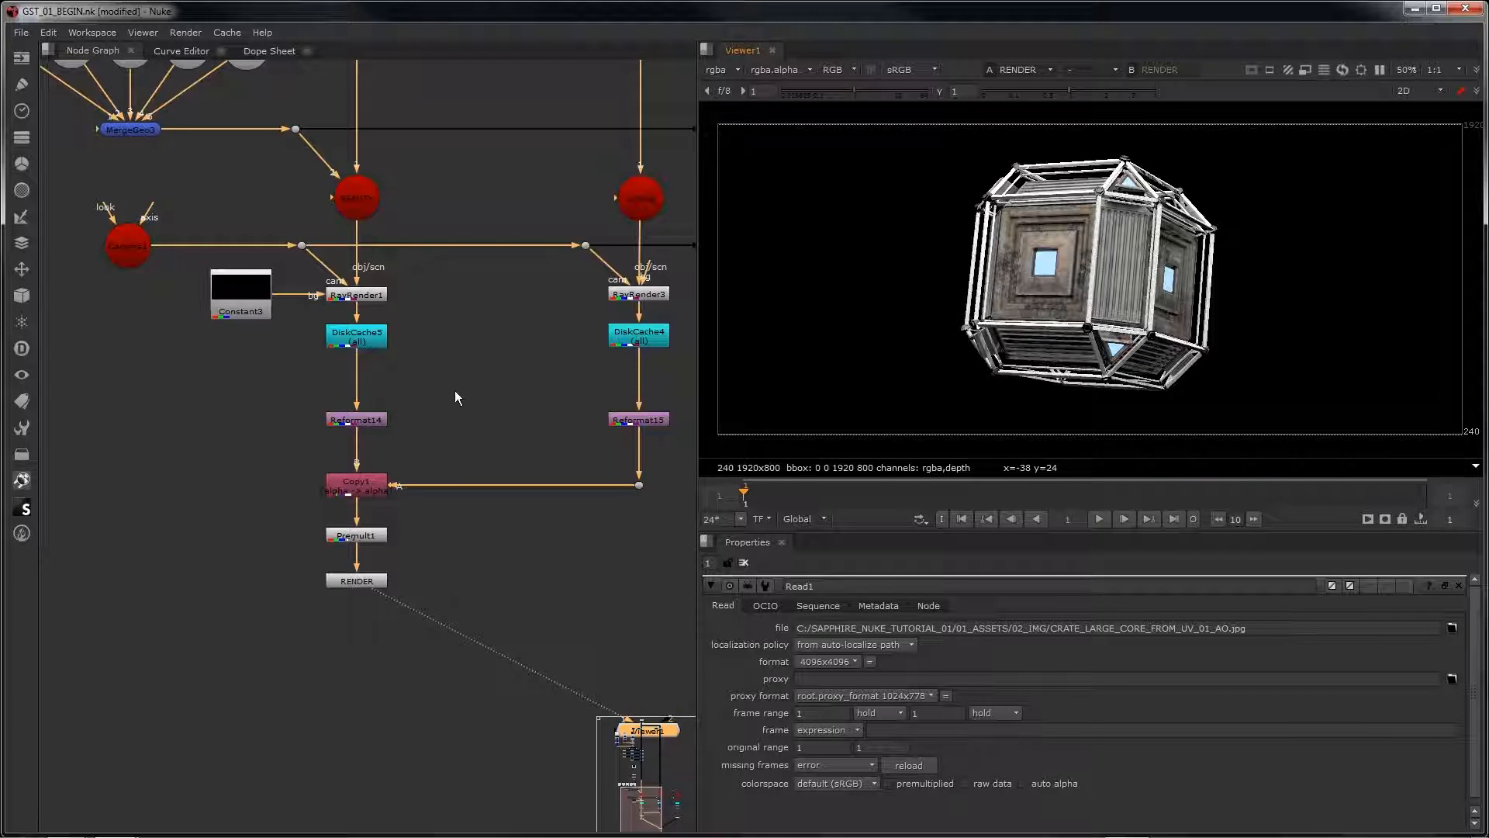
# Step: Enable the disabled MergeGeo node that joins the reflection sphere branch to the crate geometry
pyautogui.scroll(-2, 435, 384)
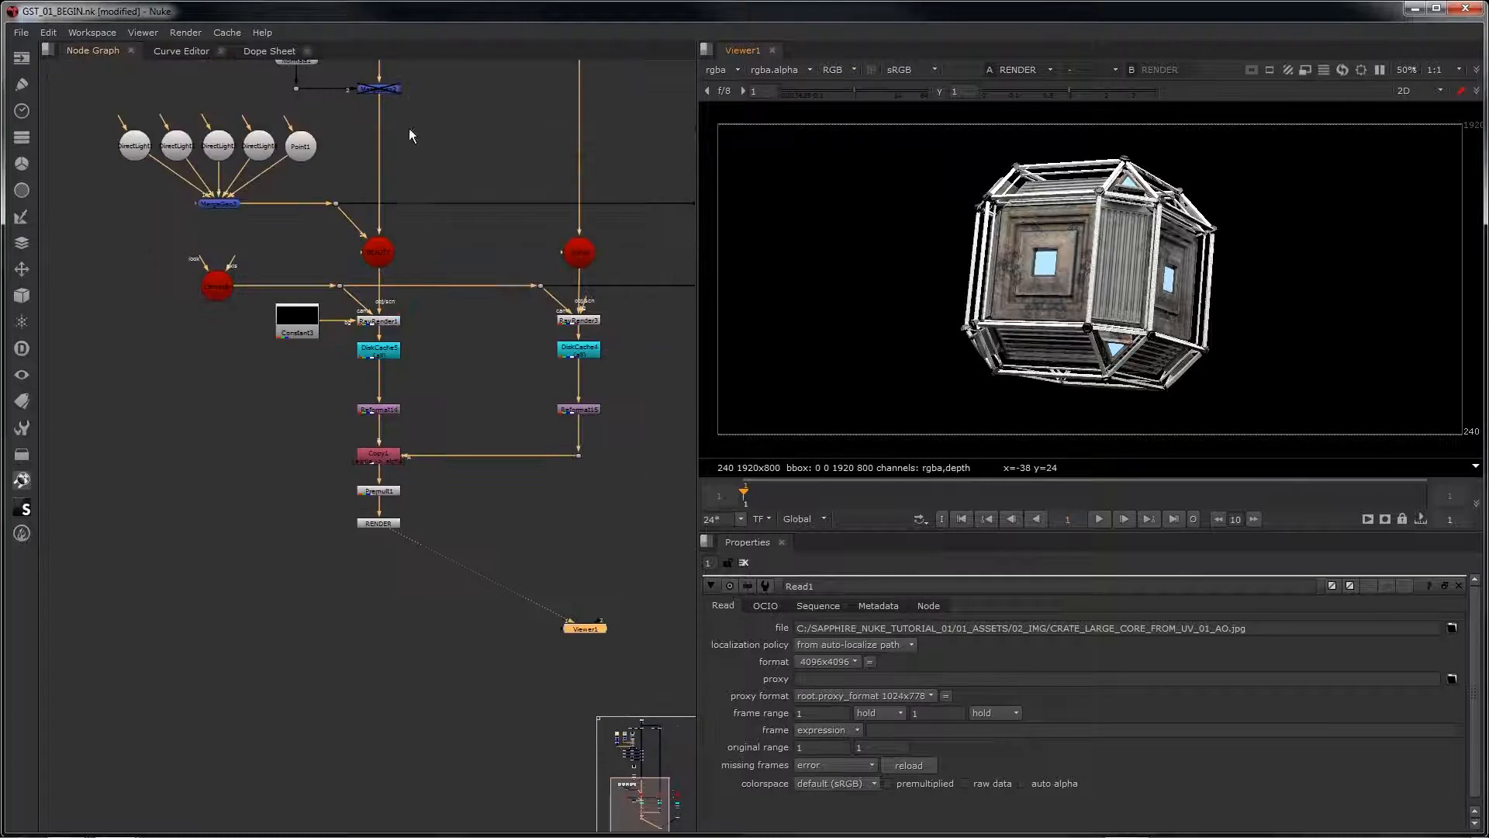
pyautogui.moveTo(407, 128); pyautogui.dragTo(485, 436, button='middle')
pyautogui.scroll(1, 410, 346)
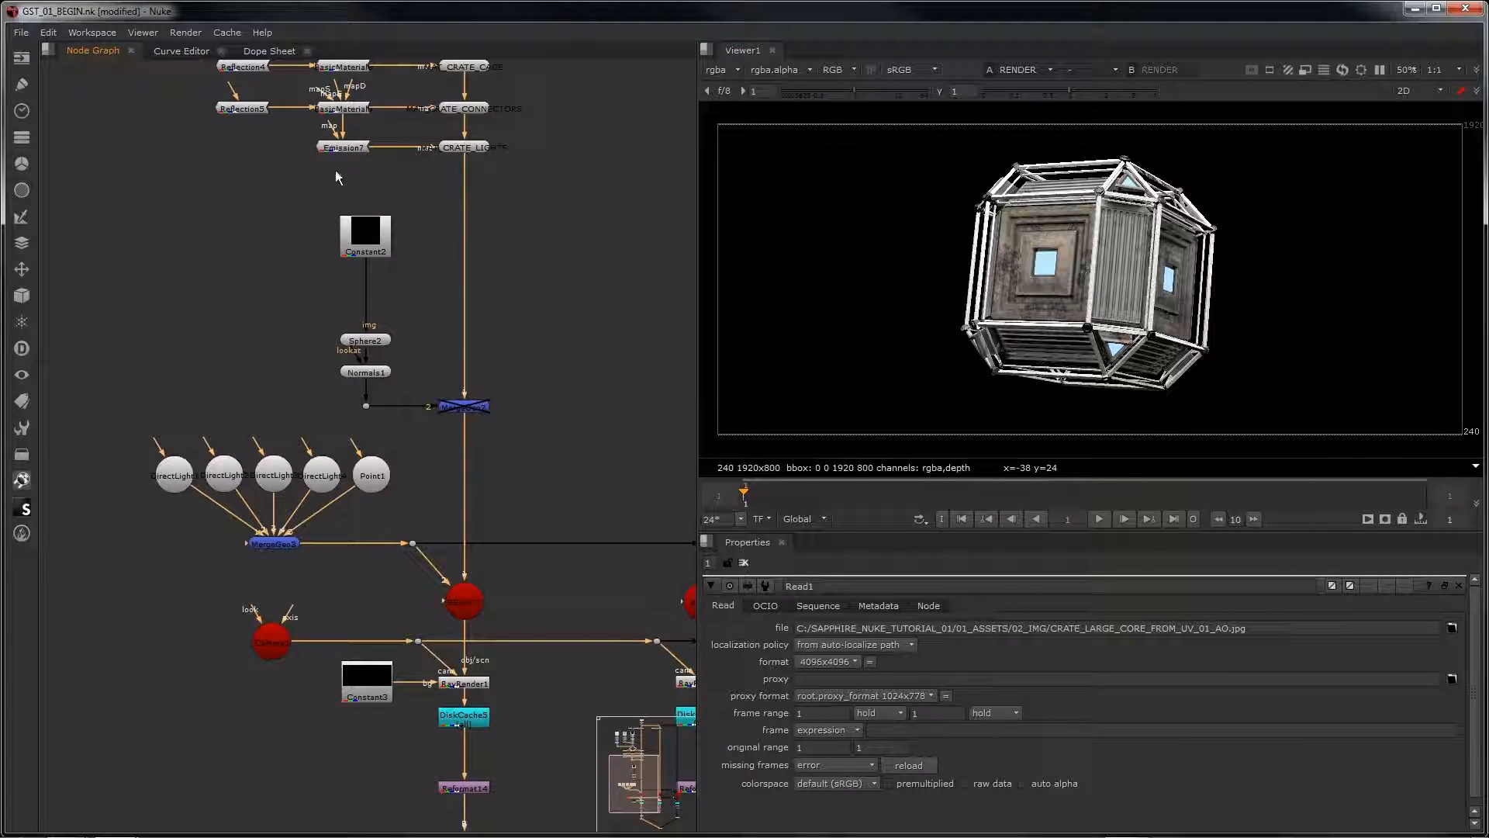
pyautogui.click(455, 408)
pyautogui.press('d')
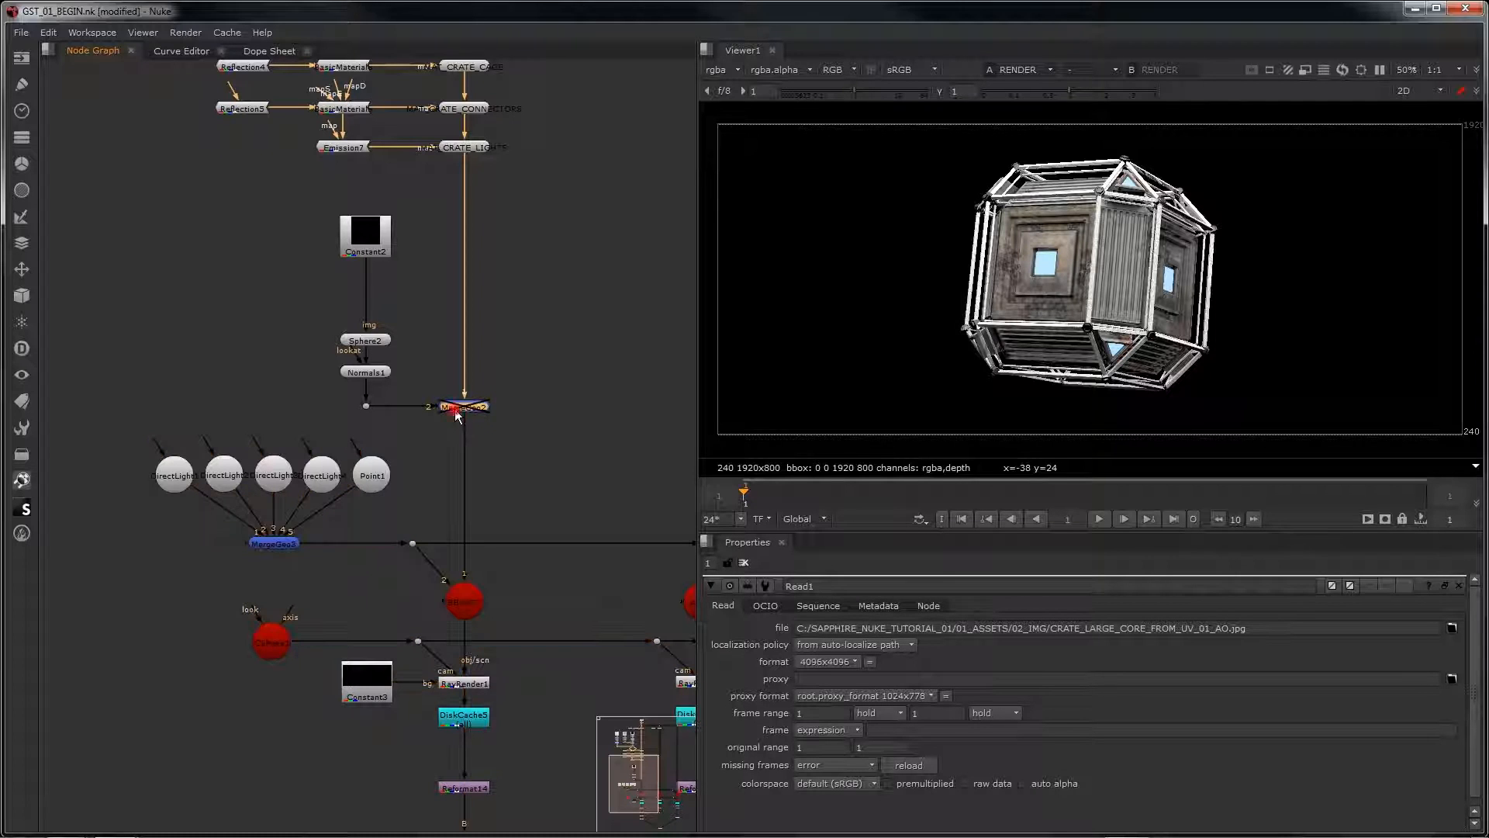
# Step: Inspect the crate and surrounding sphere geometry in the 3D view, and return to the 2D view
pyautogui.click(1416, 91)
pyautogui.click(1417, 112)
pyautogui.scroll(-3, 1152, 266)
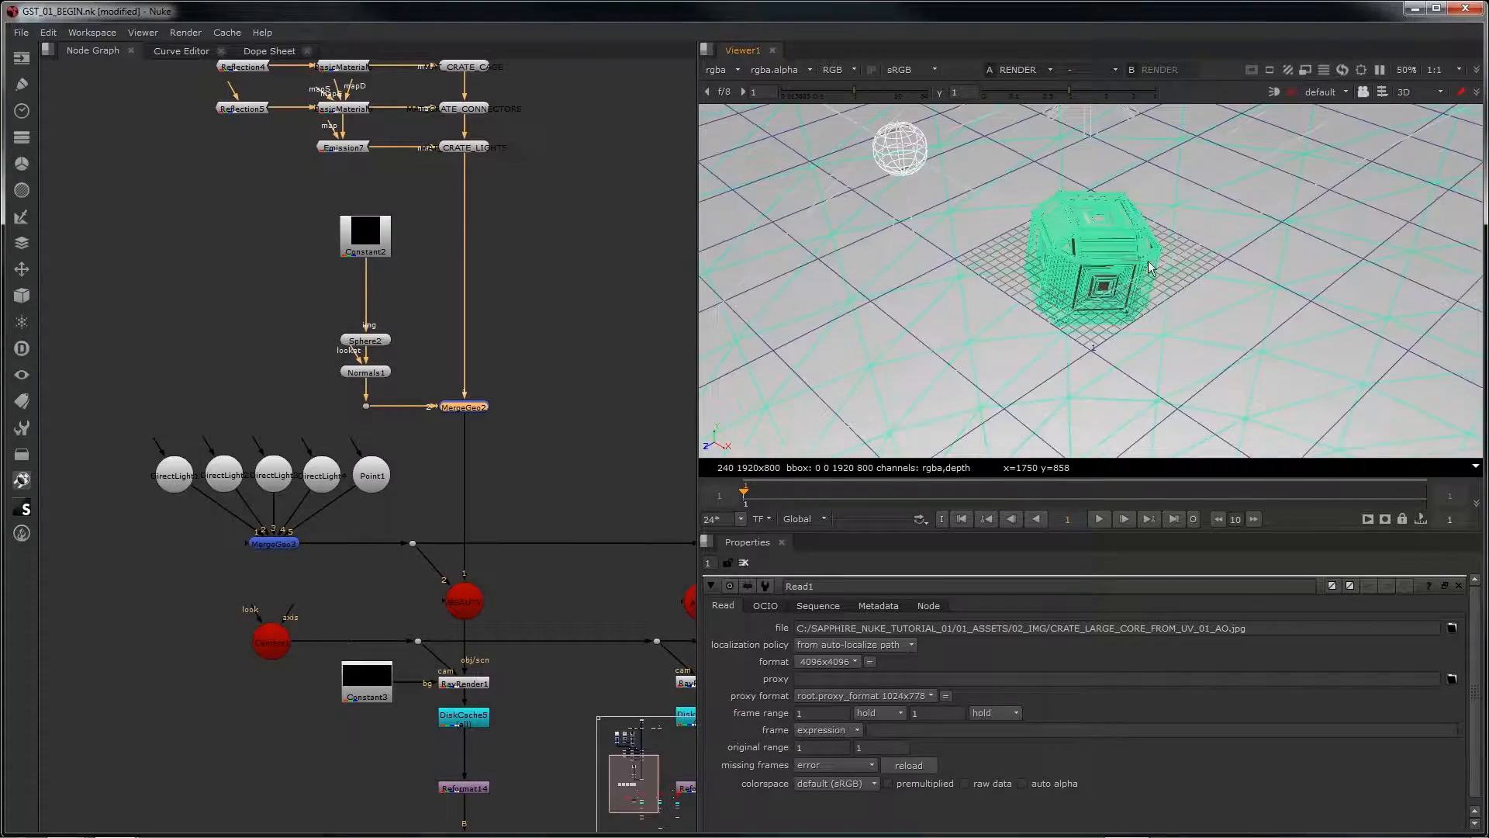
pyautogui.keyDown('ctrl'); pyautogui.moveTo(1044, 324); pyautogui.dragTo(1004, 149); pyautogui.keyUp('ctrl')
pyautogui.click(1426, 92)
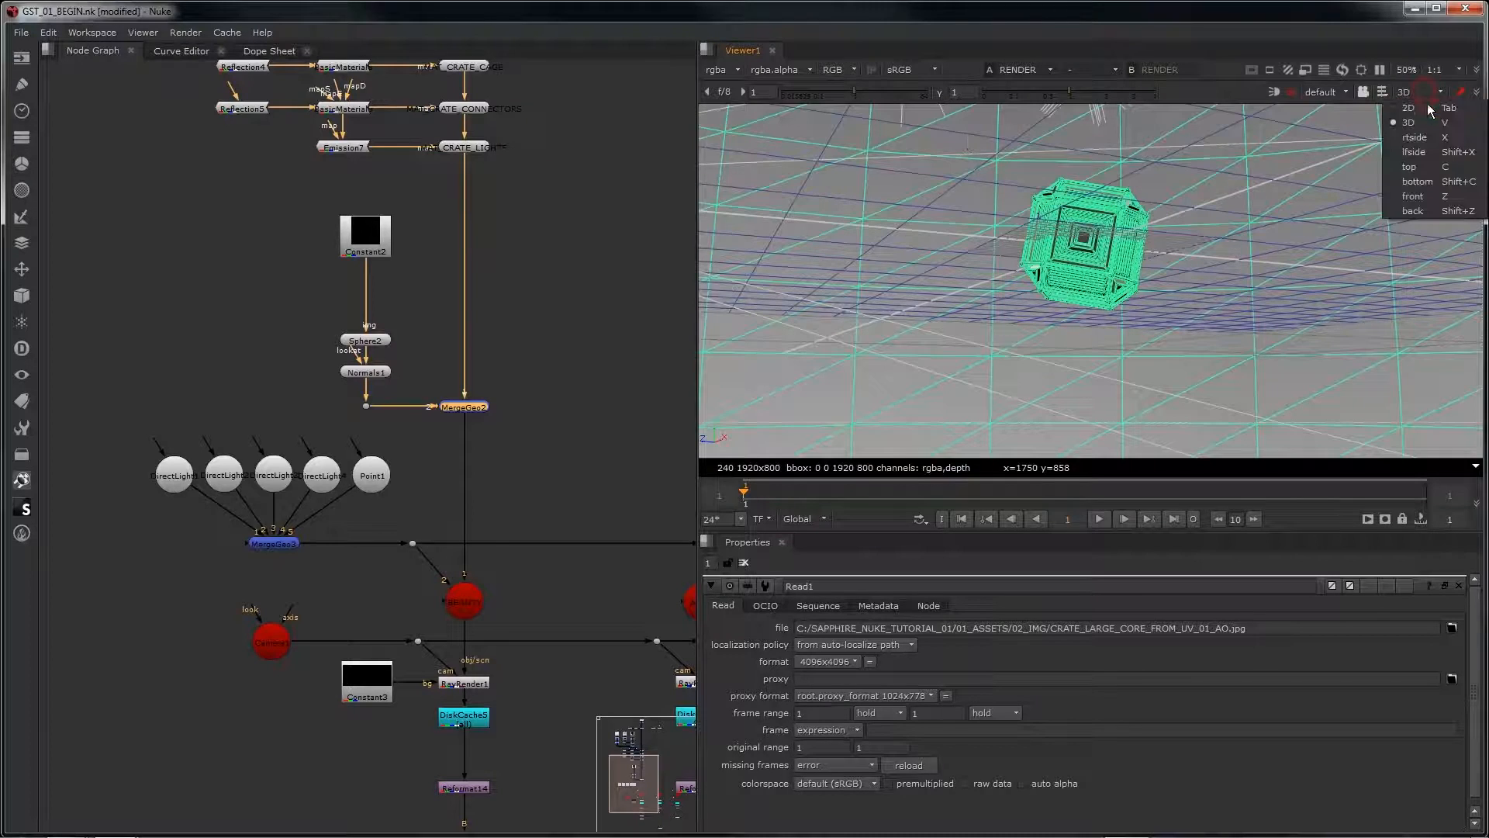
pyautogui.click(1427, 109)
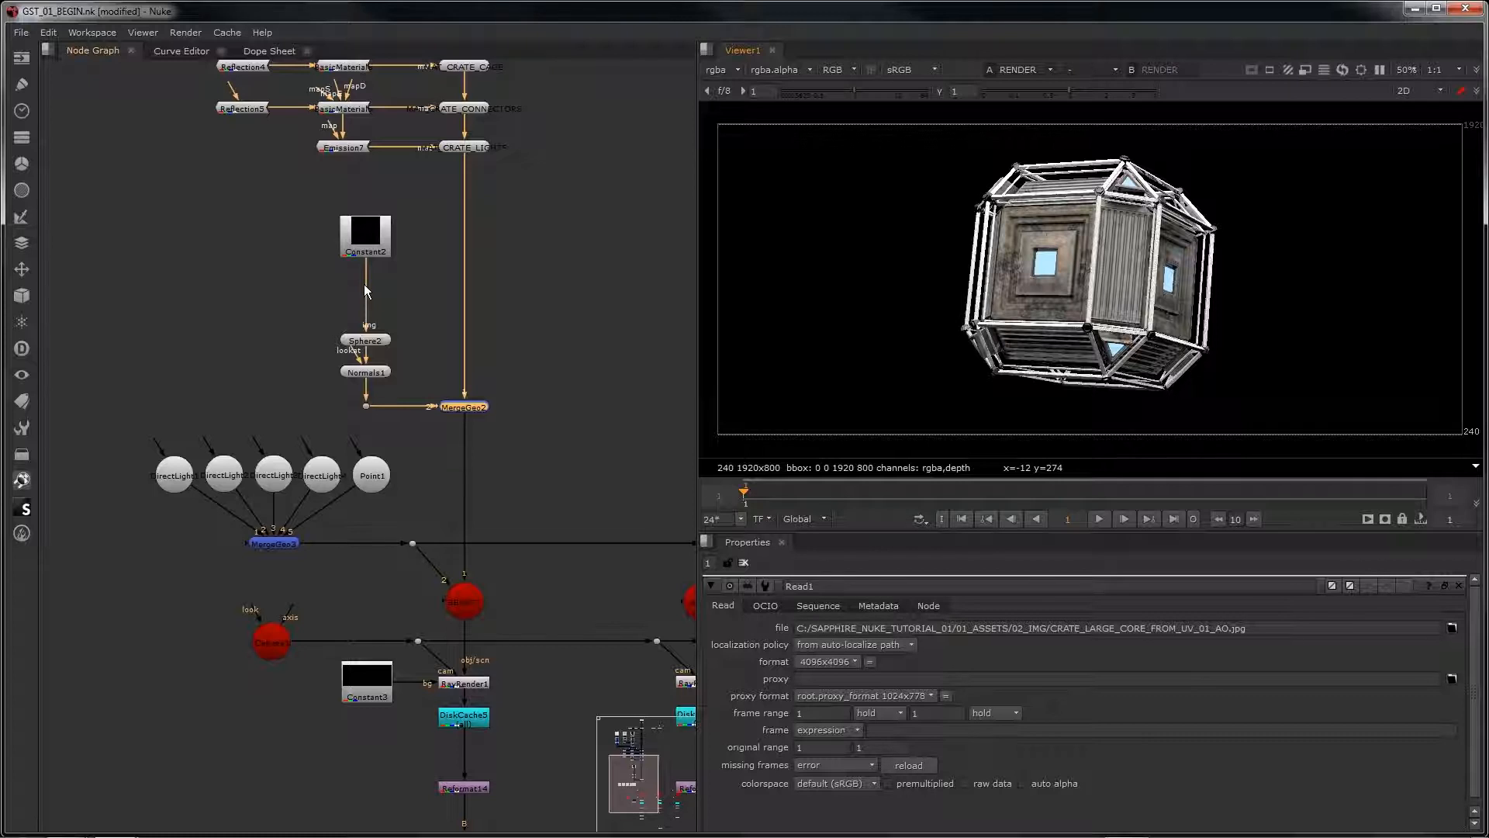
# Step: Insert an S_Aurora node between Constant2 and Sphere2 and view its output
pyautogui.click(368, 237)
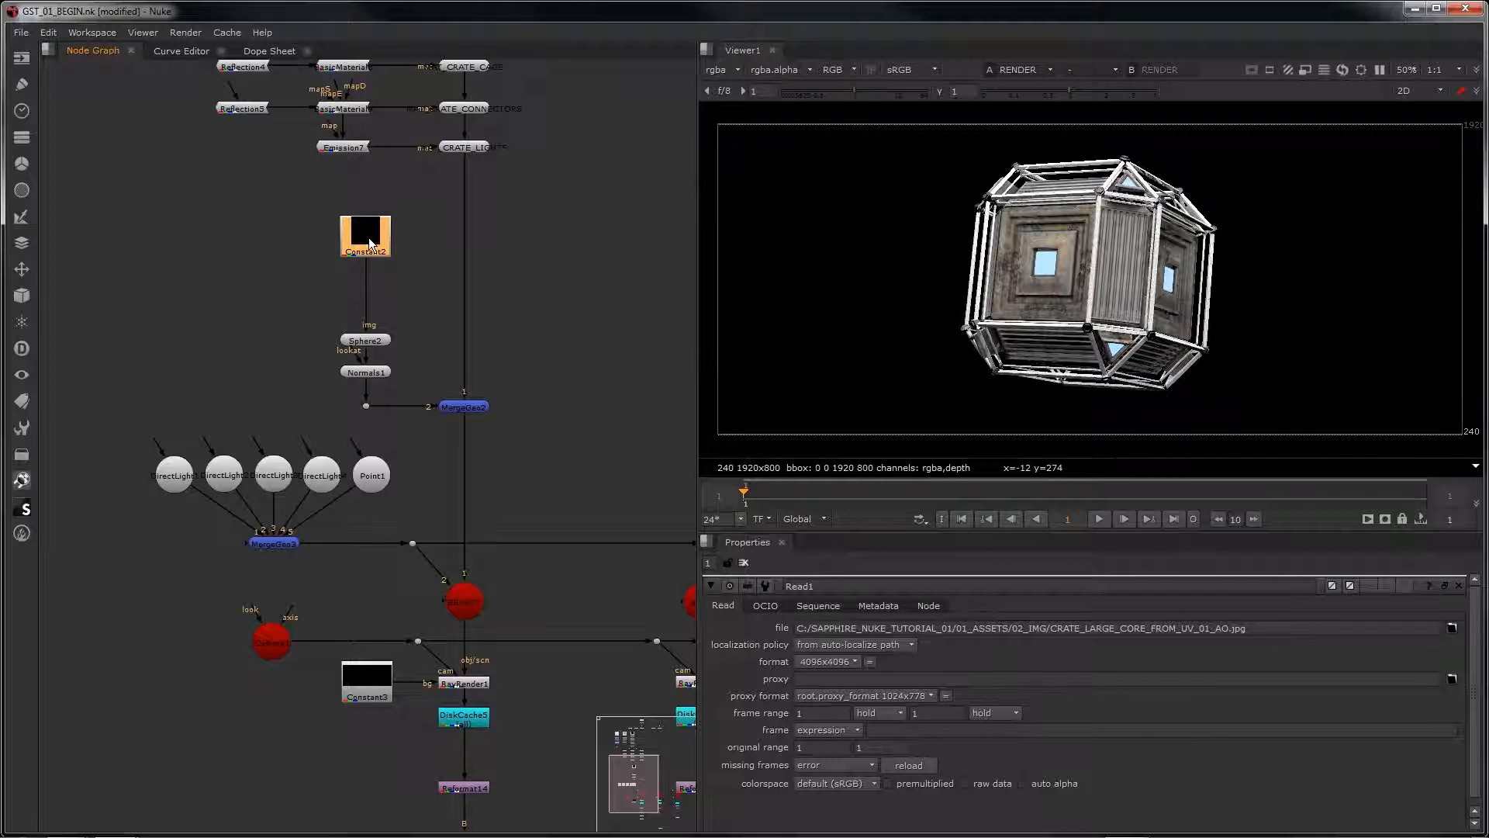
pyautogui.press('Tab')
pyautogui.write('s aur')
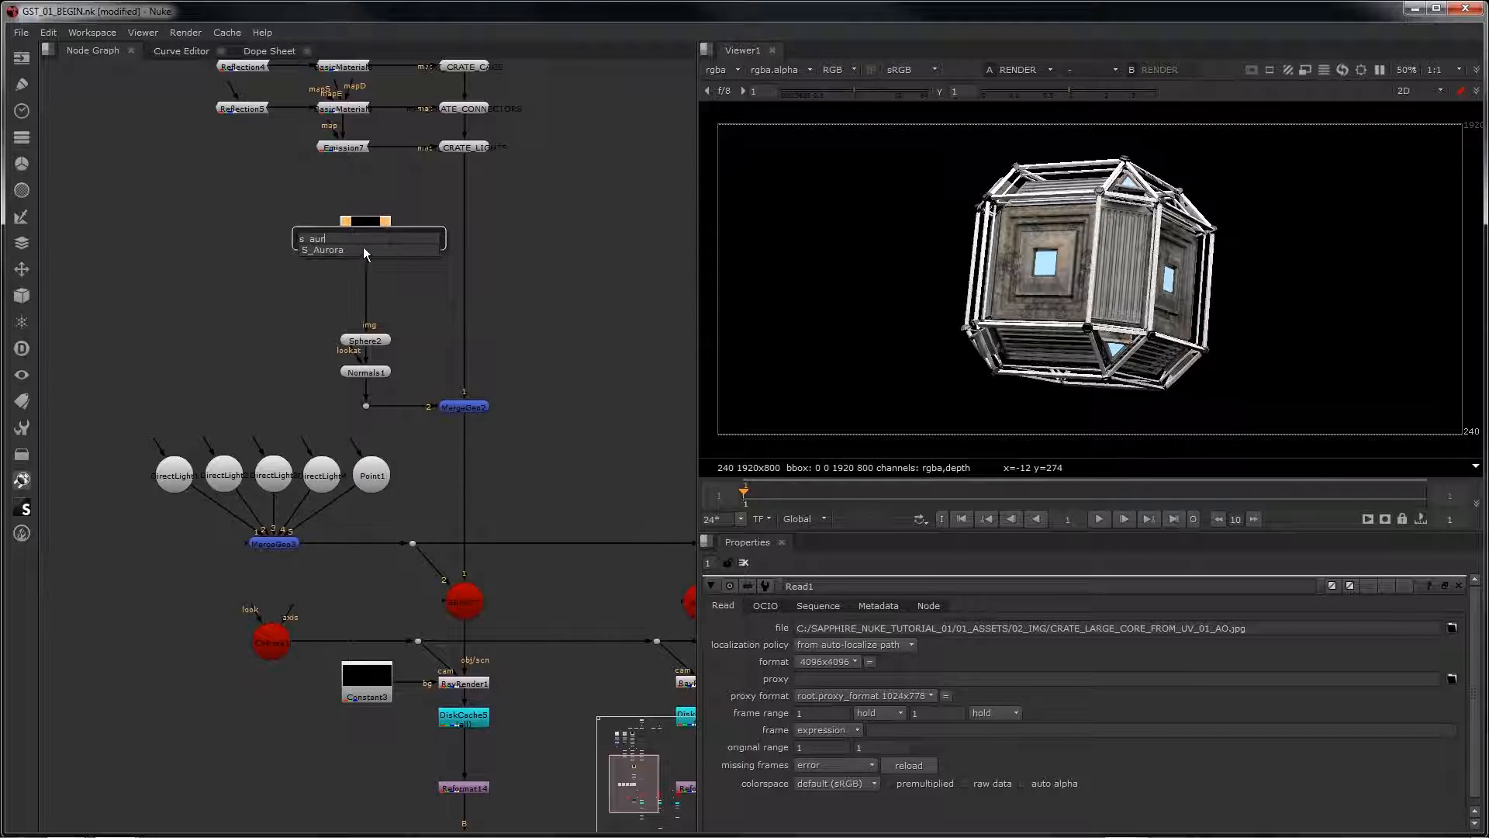
pyautogui.click(362, 248)
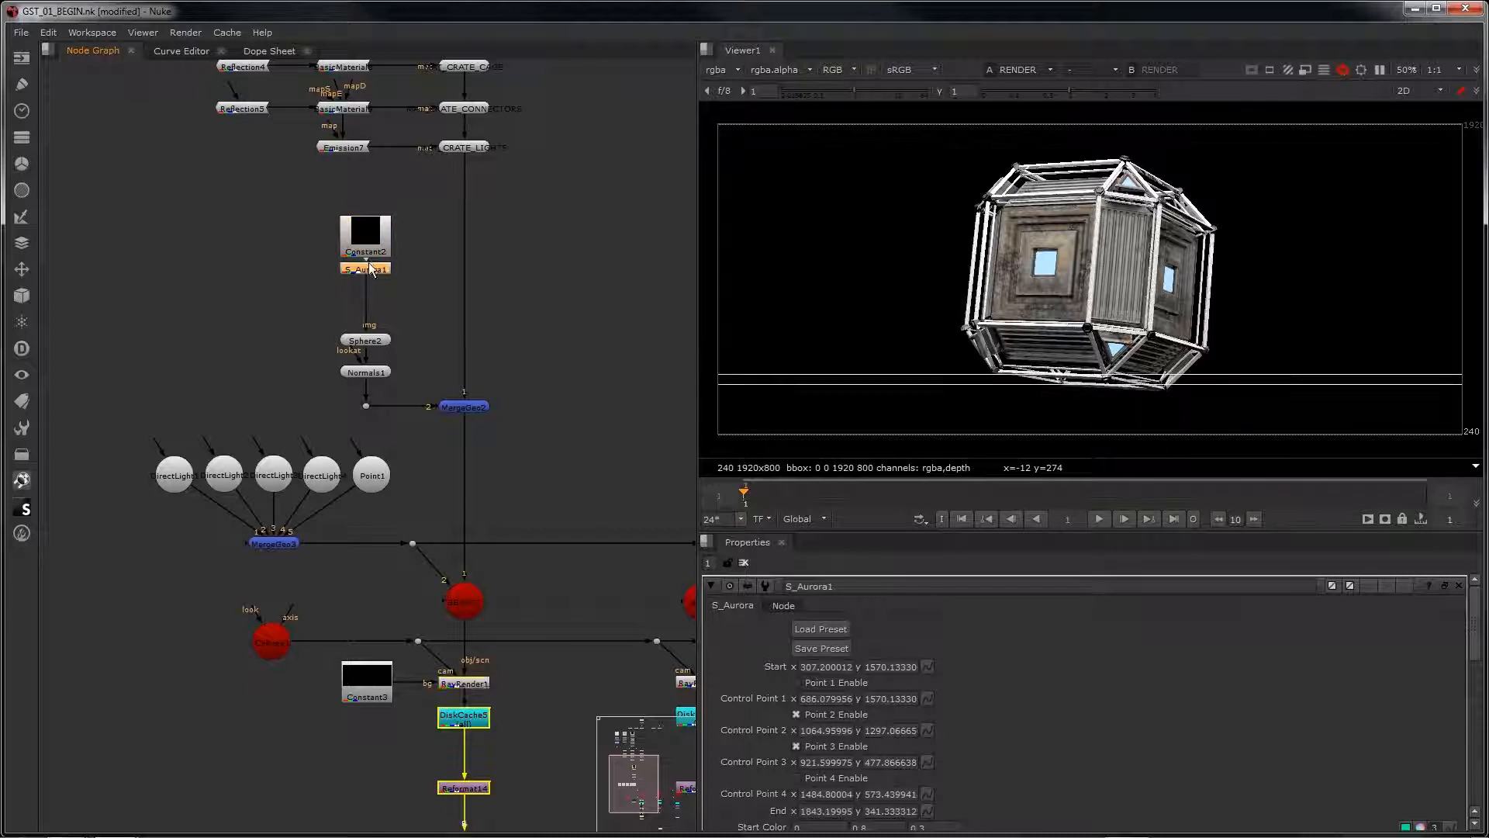
pyautogui.moveTo(370, 265); pyautogui.dragTo(373, 273)
pyautogui.press('1')
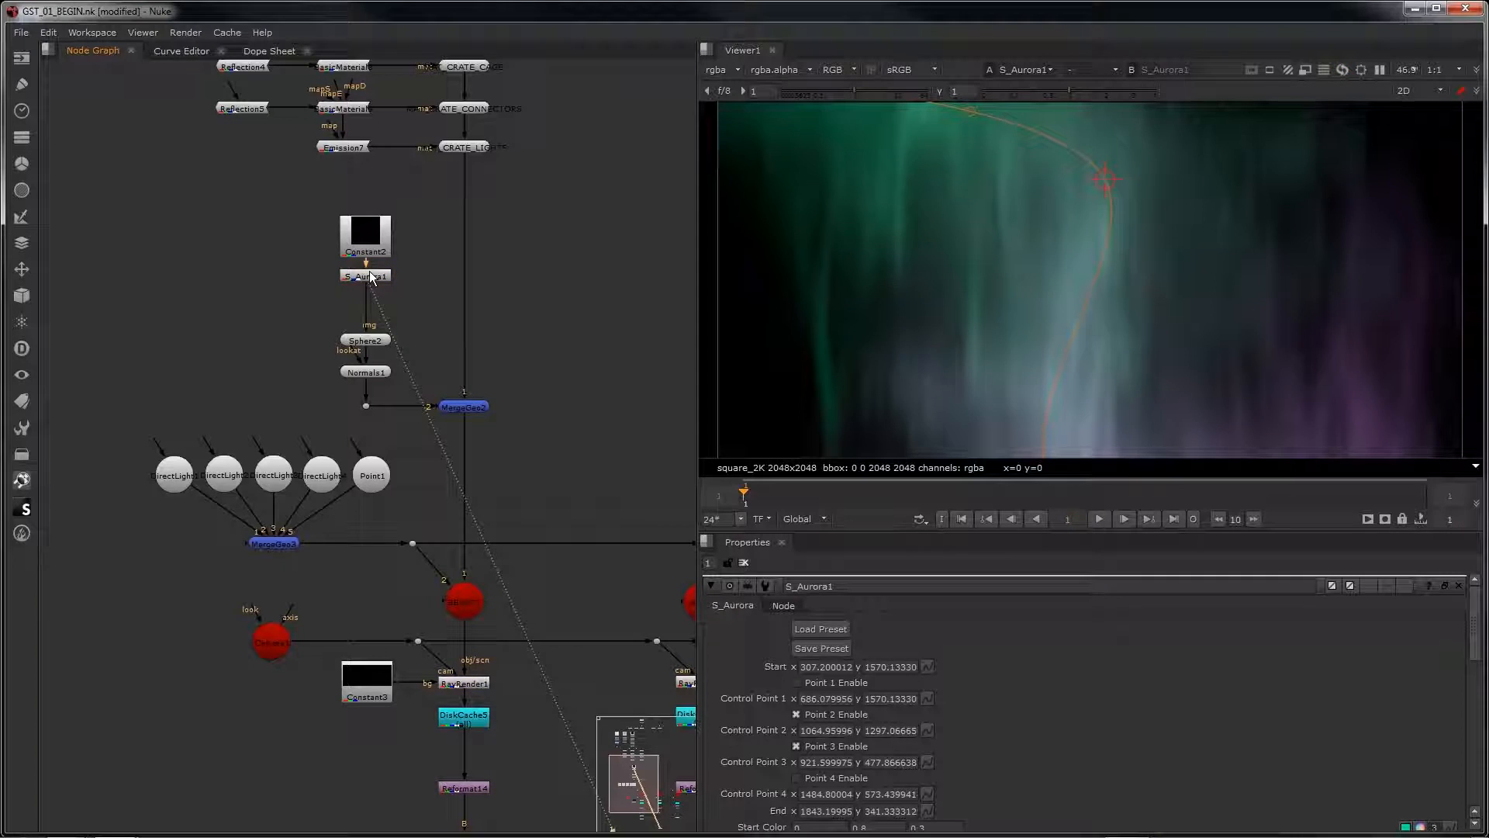
# Step: Reshape the aurora path by moving control point 2 to about 1693, 1695 and control point 3 to about 486, 736
pyautogui.scroll(-4, 1093, 352)
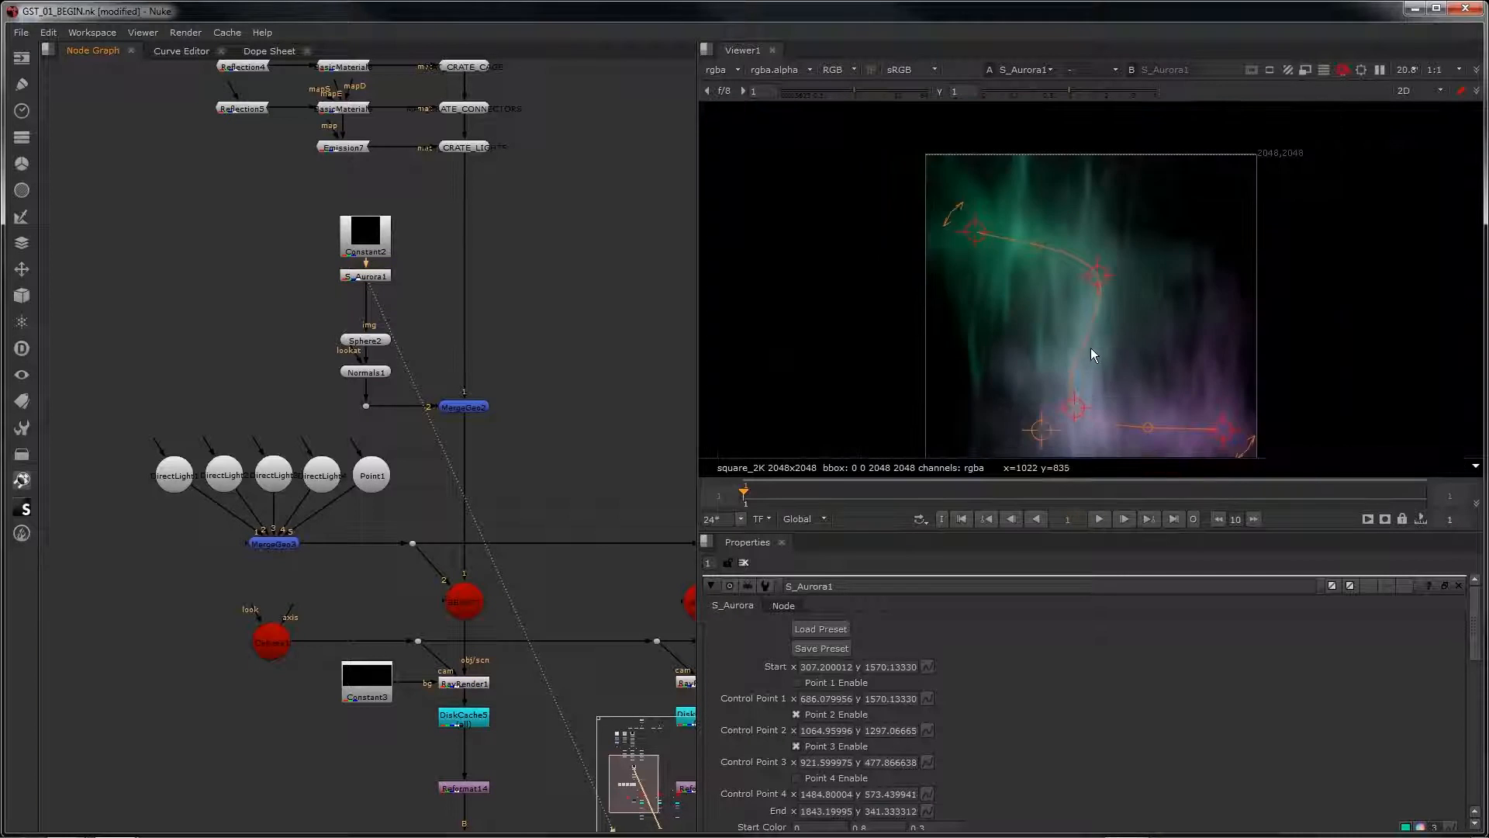
pyautogui.moveTo(1076, 263); pyautogui.dragTo(1079, 268, button='middle')
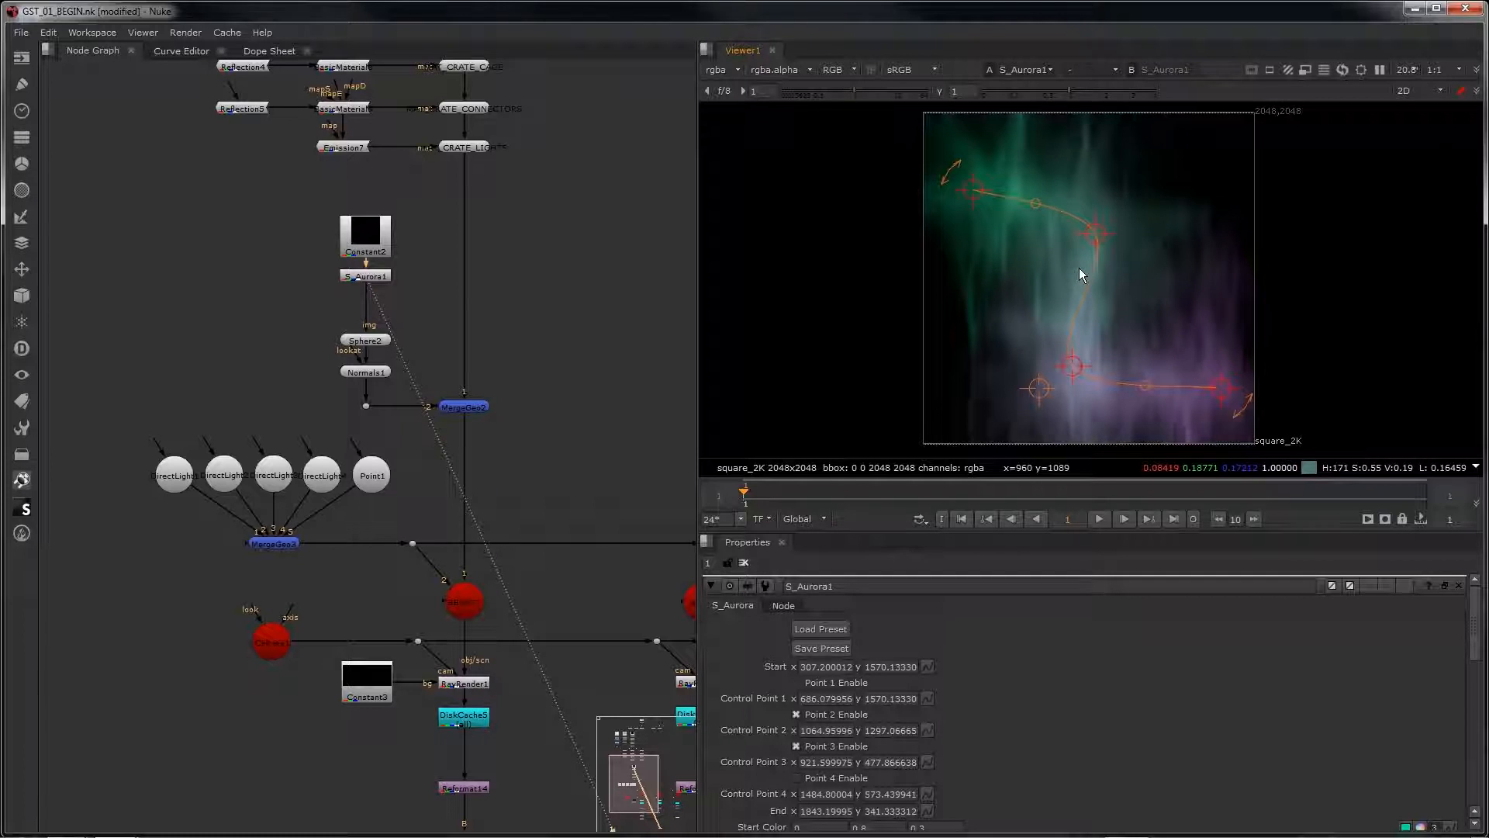
pyautogui.moveTo(1095, 226); pyautogui.dragTo(1119, 215)
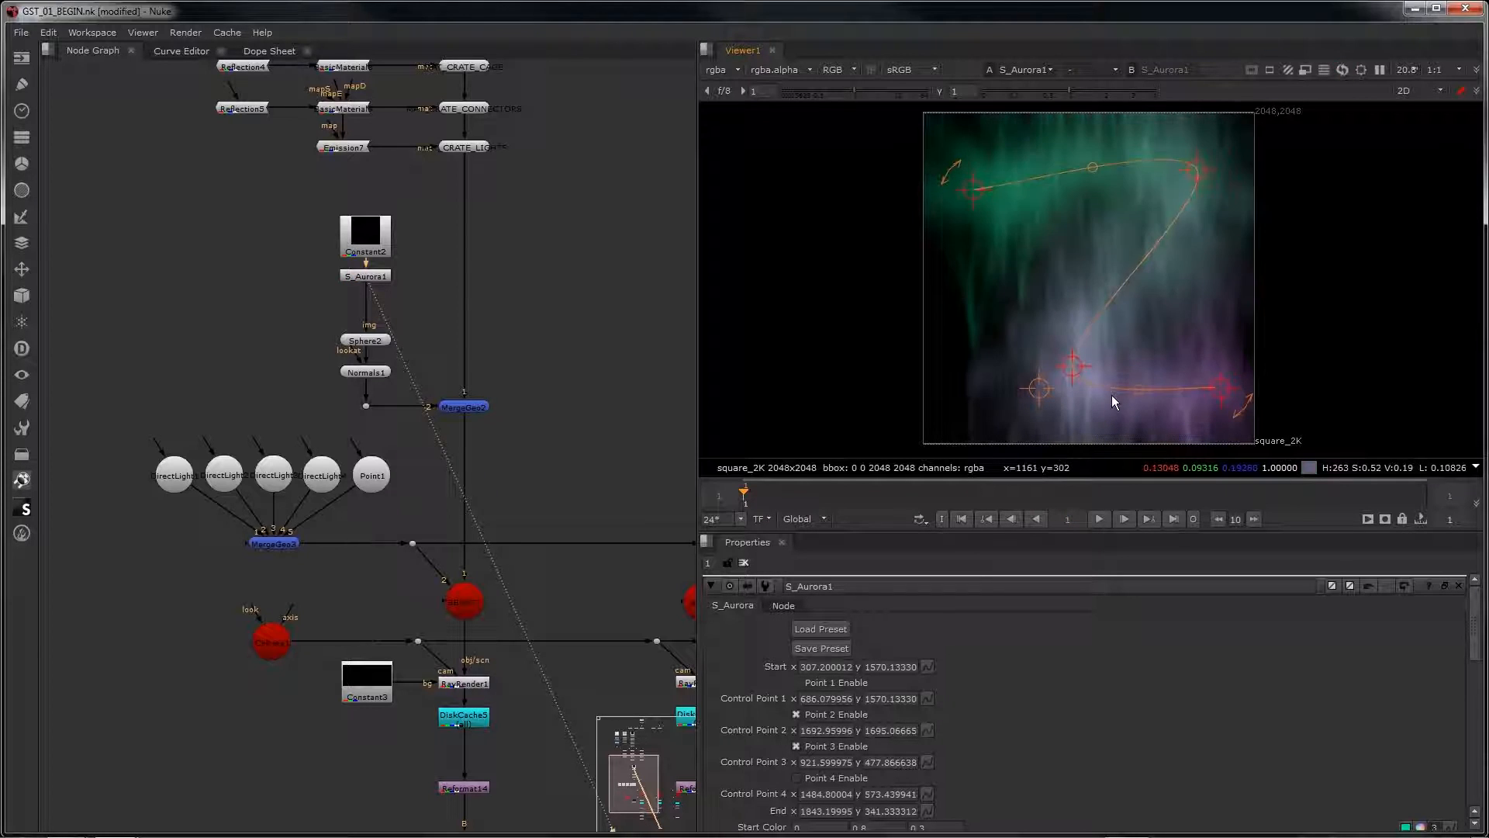
pyautogui.moveTo(1071, 365); pyautogui.dragTo(1002, 324)
pyautogui.moveTo(1041, 417); pyautogui.dragTo(996, 436)
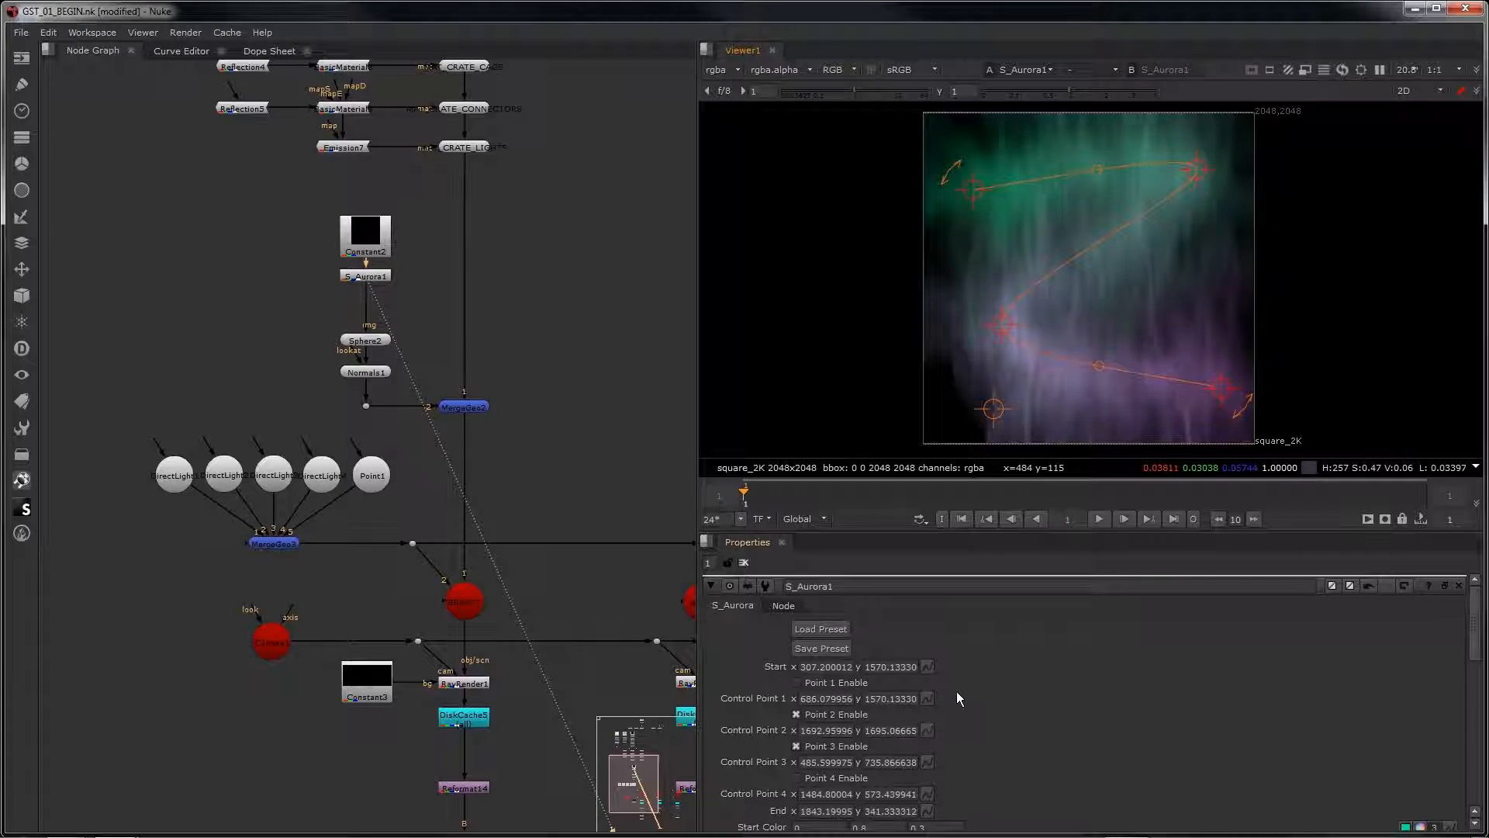
# Step: Load the 01 preset into the S_Aurora node from the Sapphire preset browser
pyautogui.scroll(-10, 956, 691)
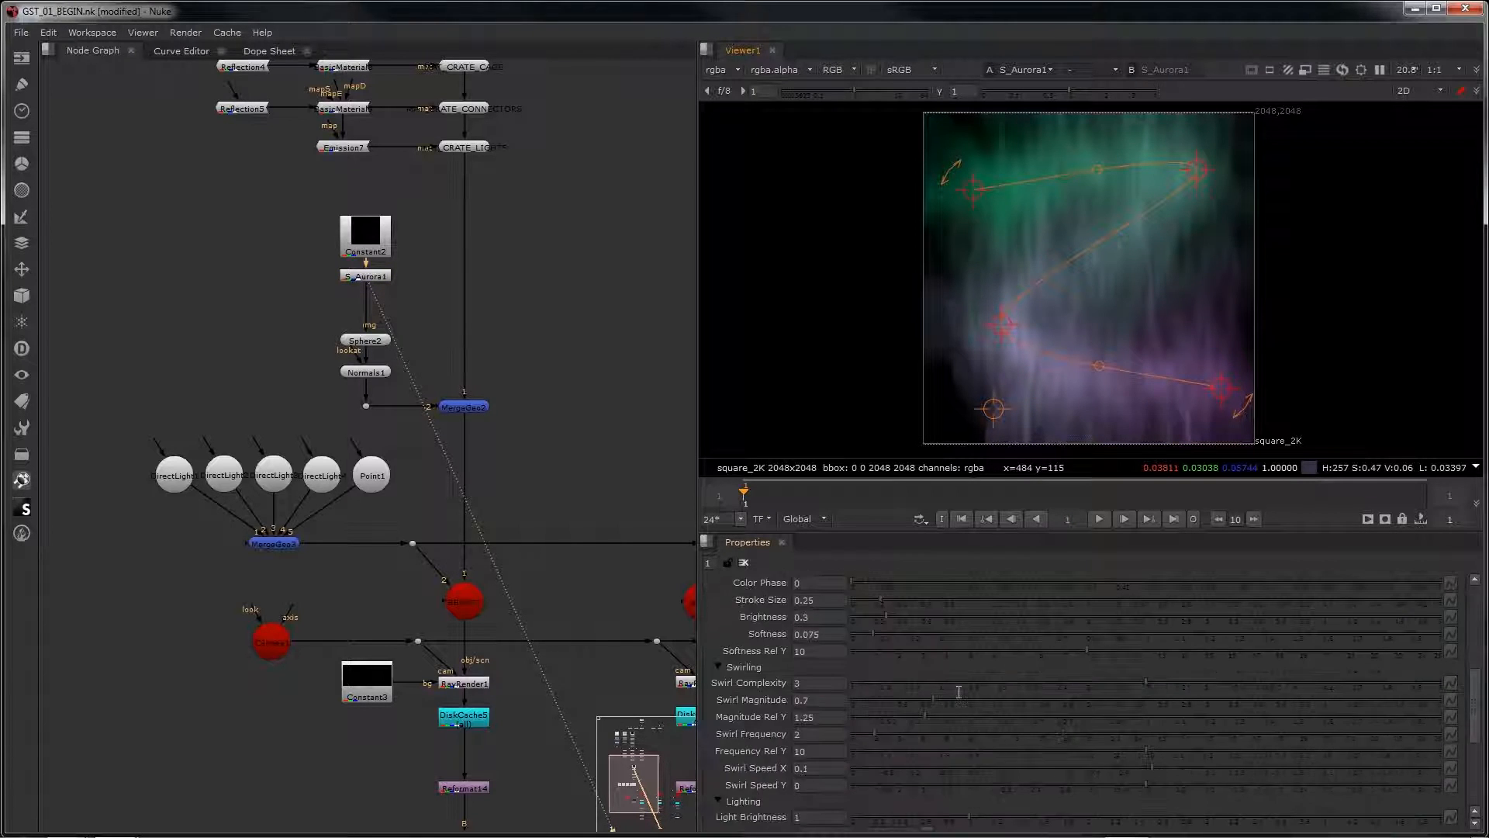
pyautogui.scroll(10, 959, 691)
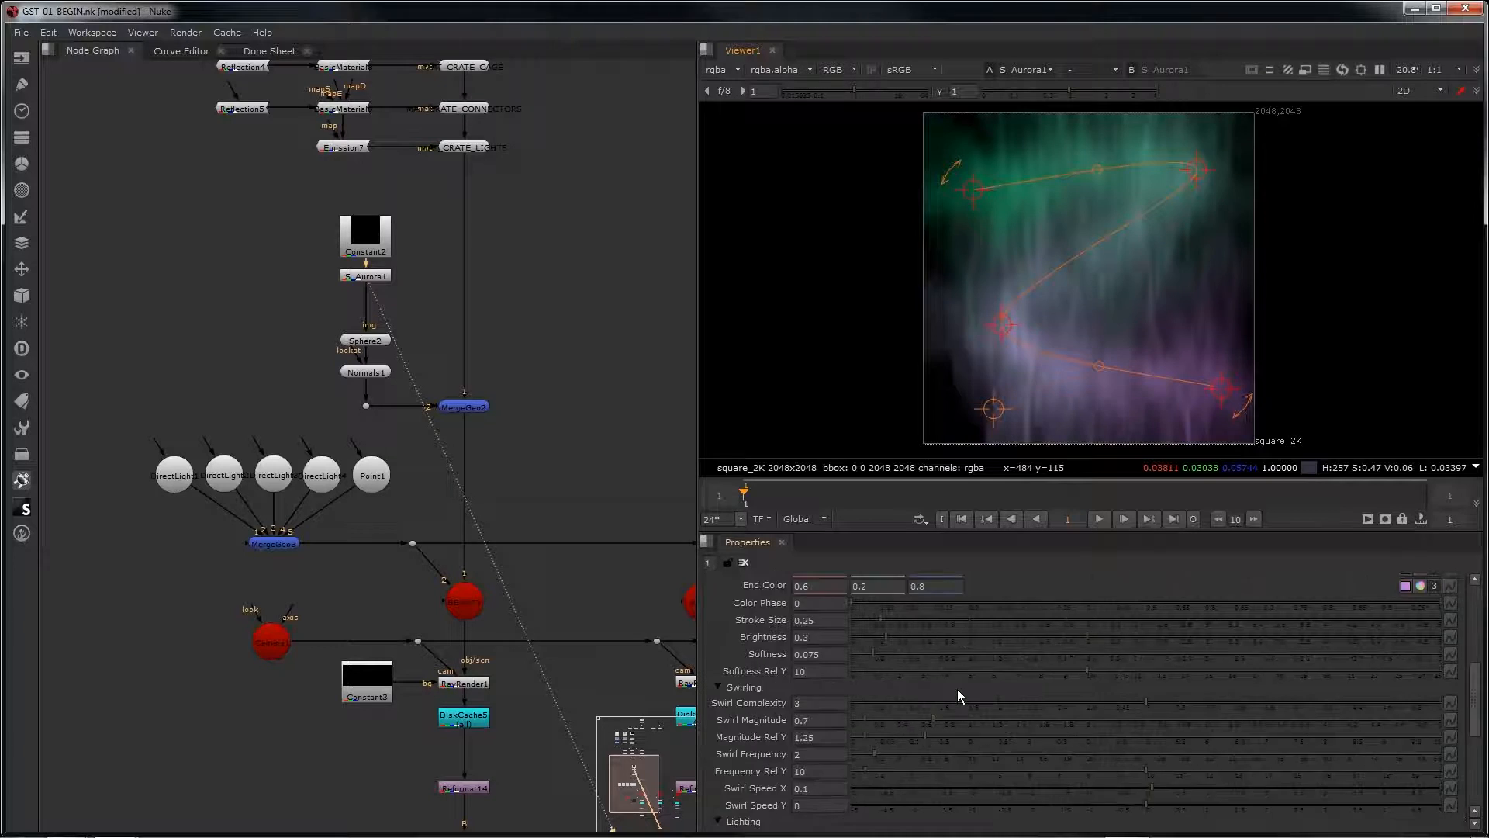
pyautogui.click(807, 630)
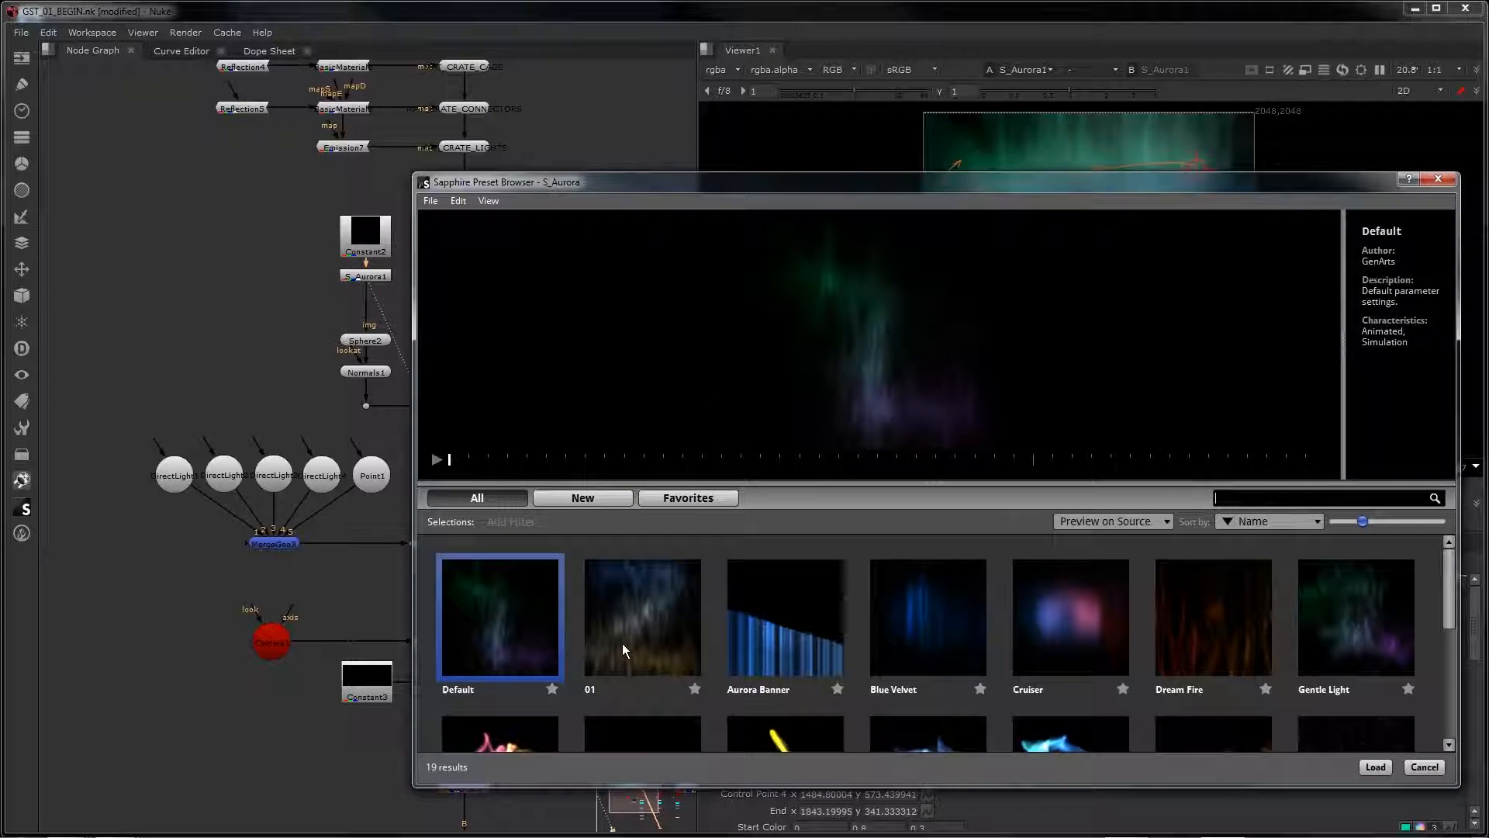
pyautogui.click(622, 643)
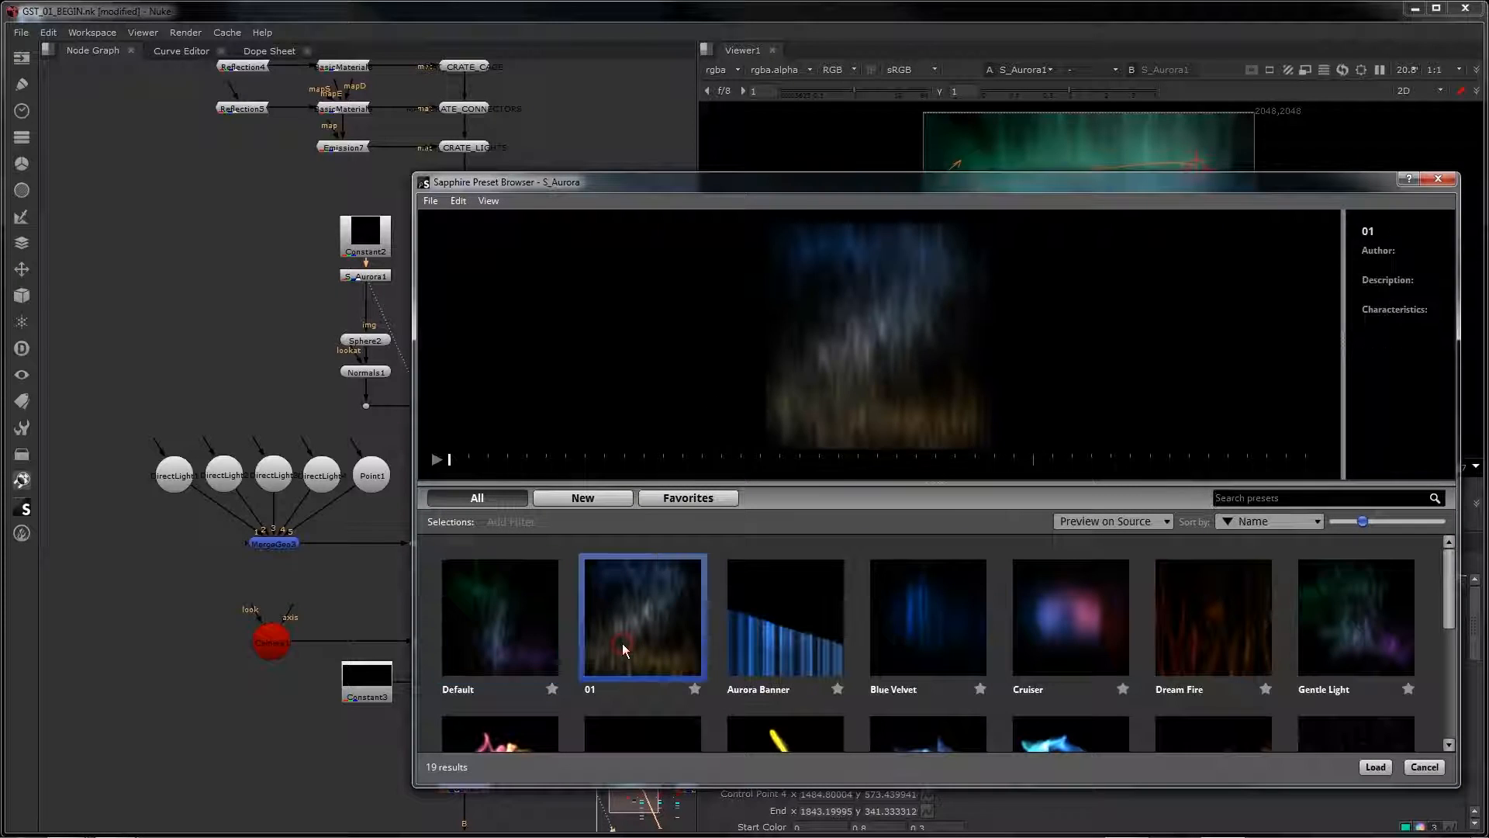
pyautogui.click(1374, 767)
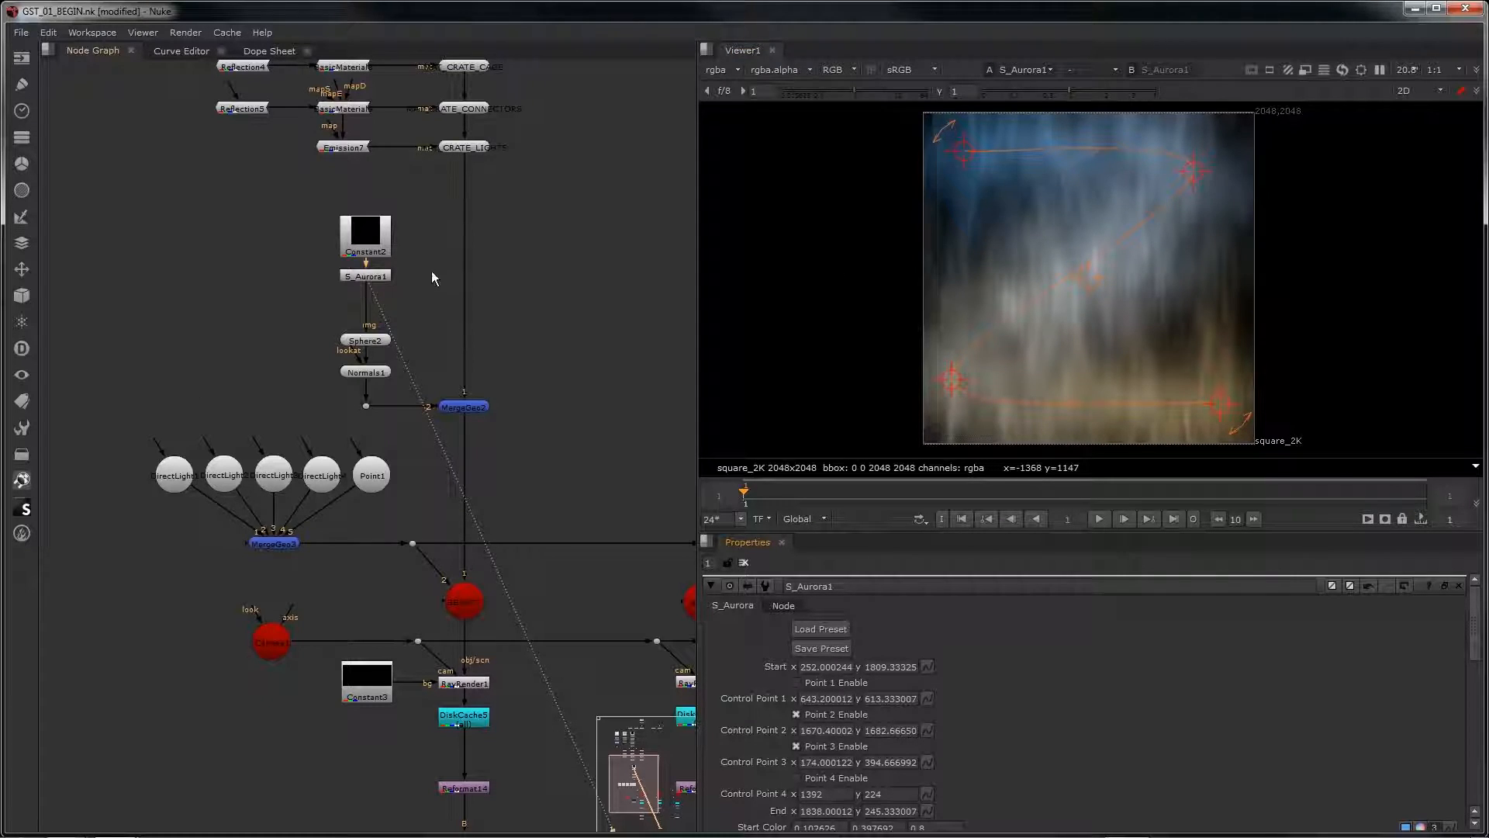
# Step: Insert an S_HueSatBright node after S_Aurora1 and load its 01 preset
pyautogui.click(378, 278)
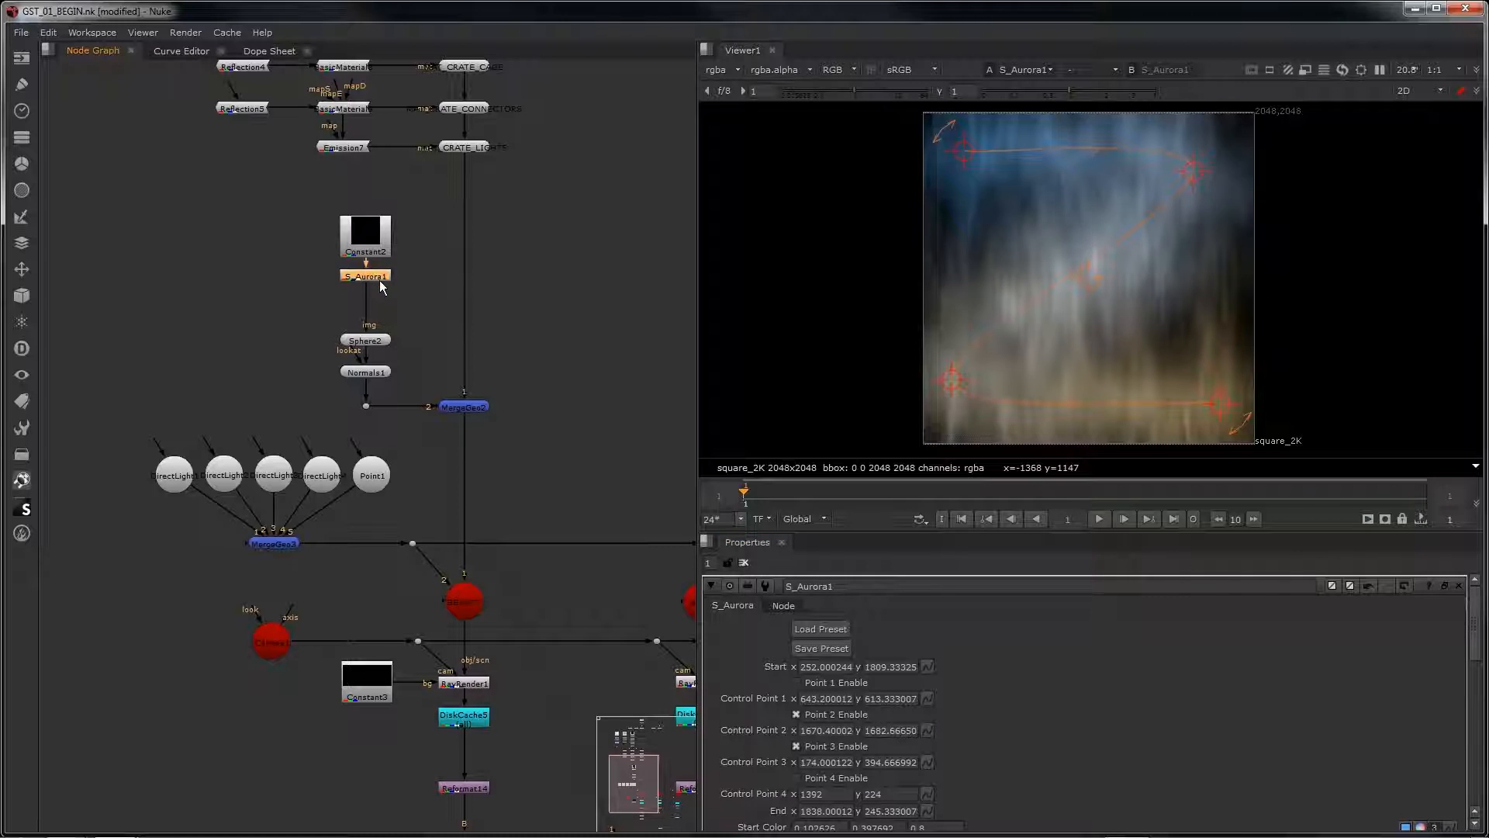
pyautogui.press('Tab')
pyautogui.write('s_')
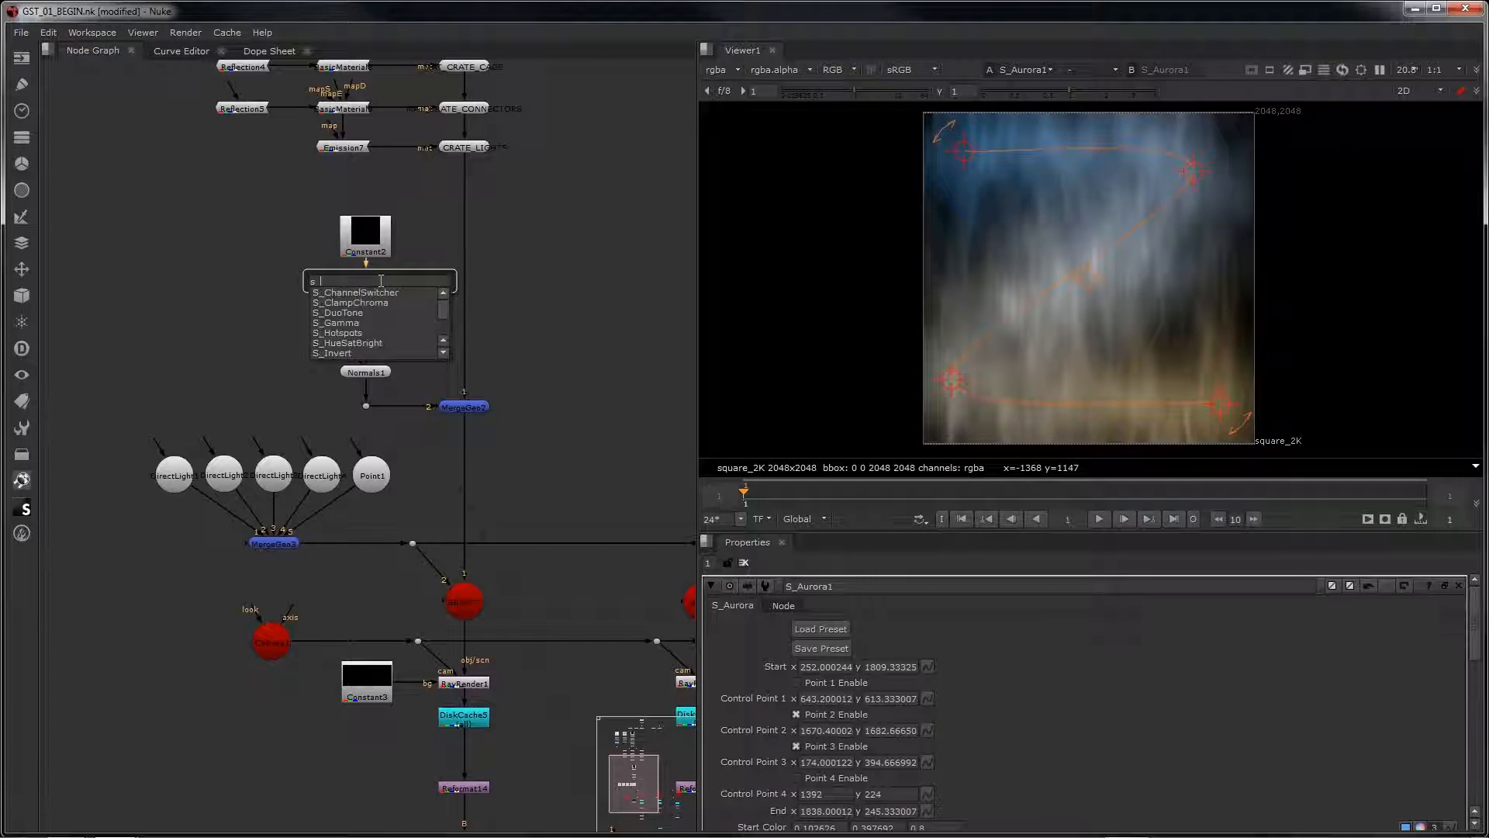
pyautogui.write('hue')
pyautogui.click(377, 293)
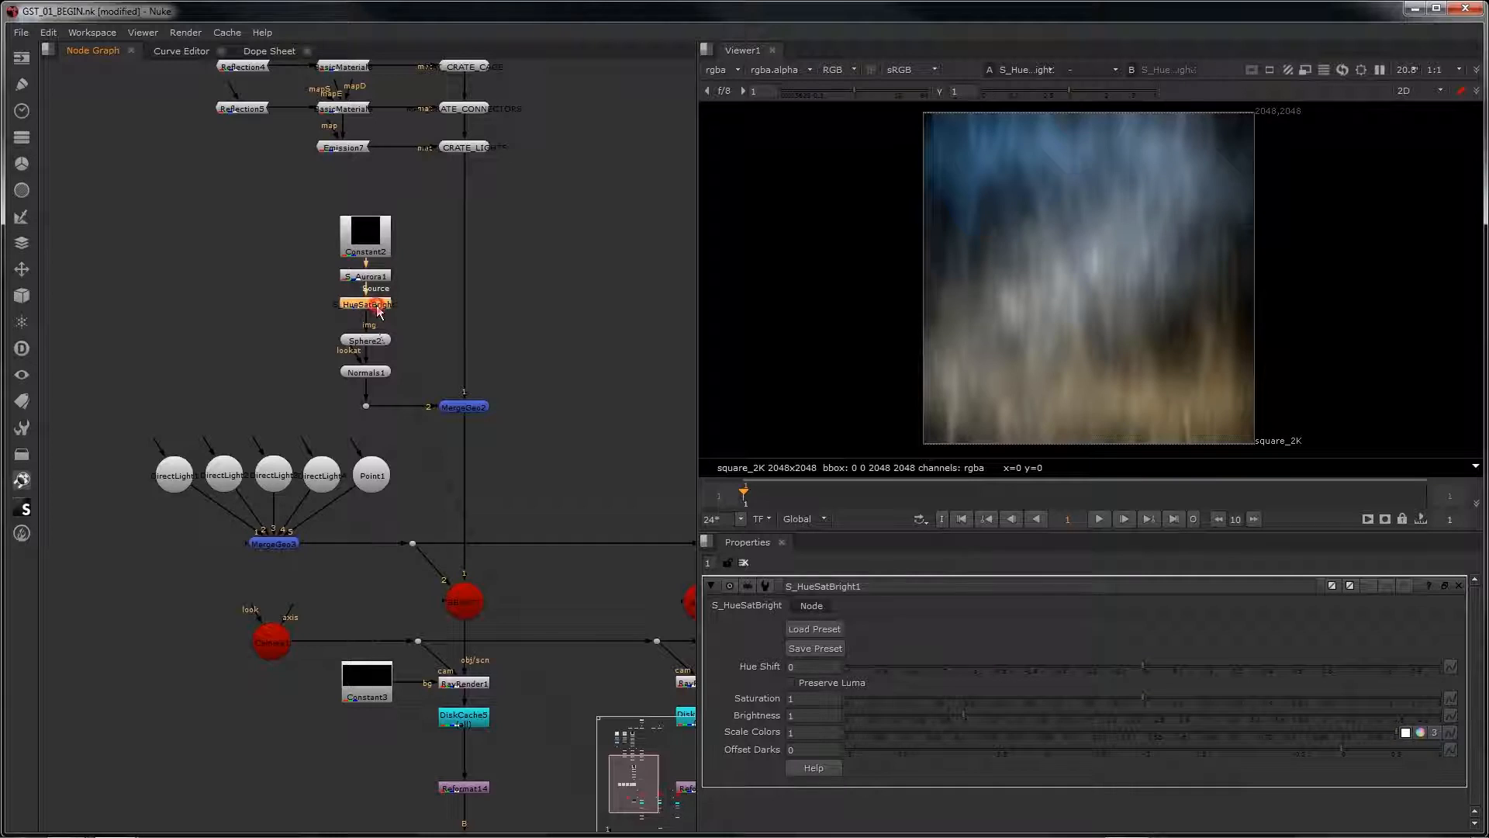
pyautogui.click(836, 632)
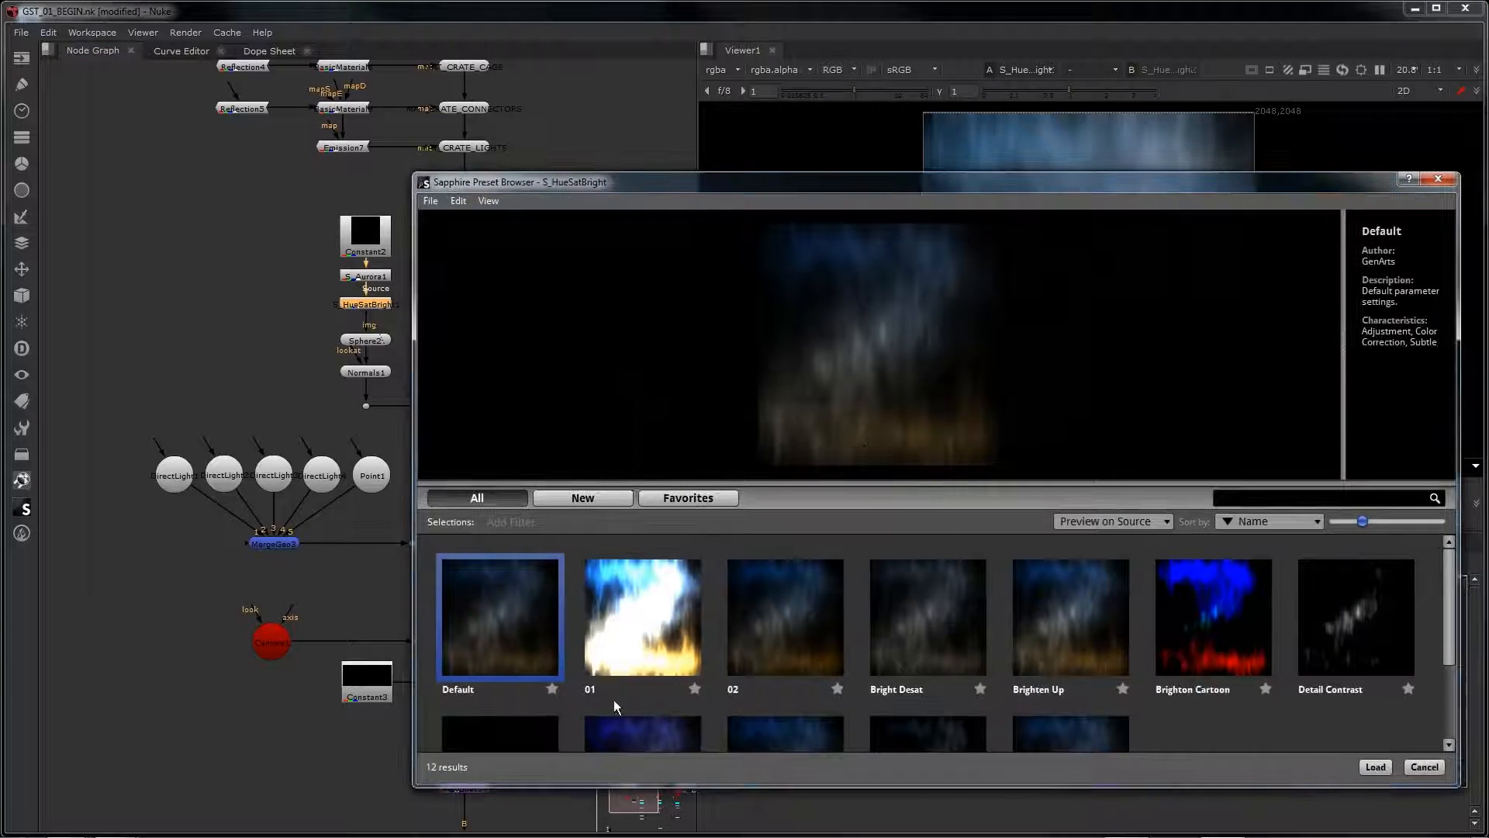
pyautogui.doubleClick(596, 627)
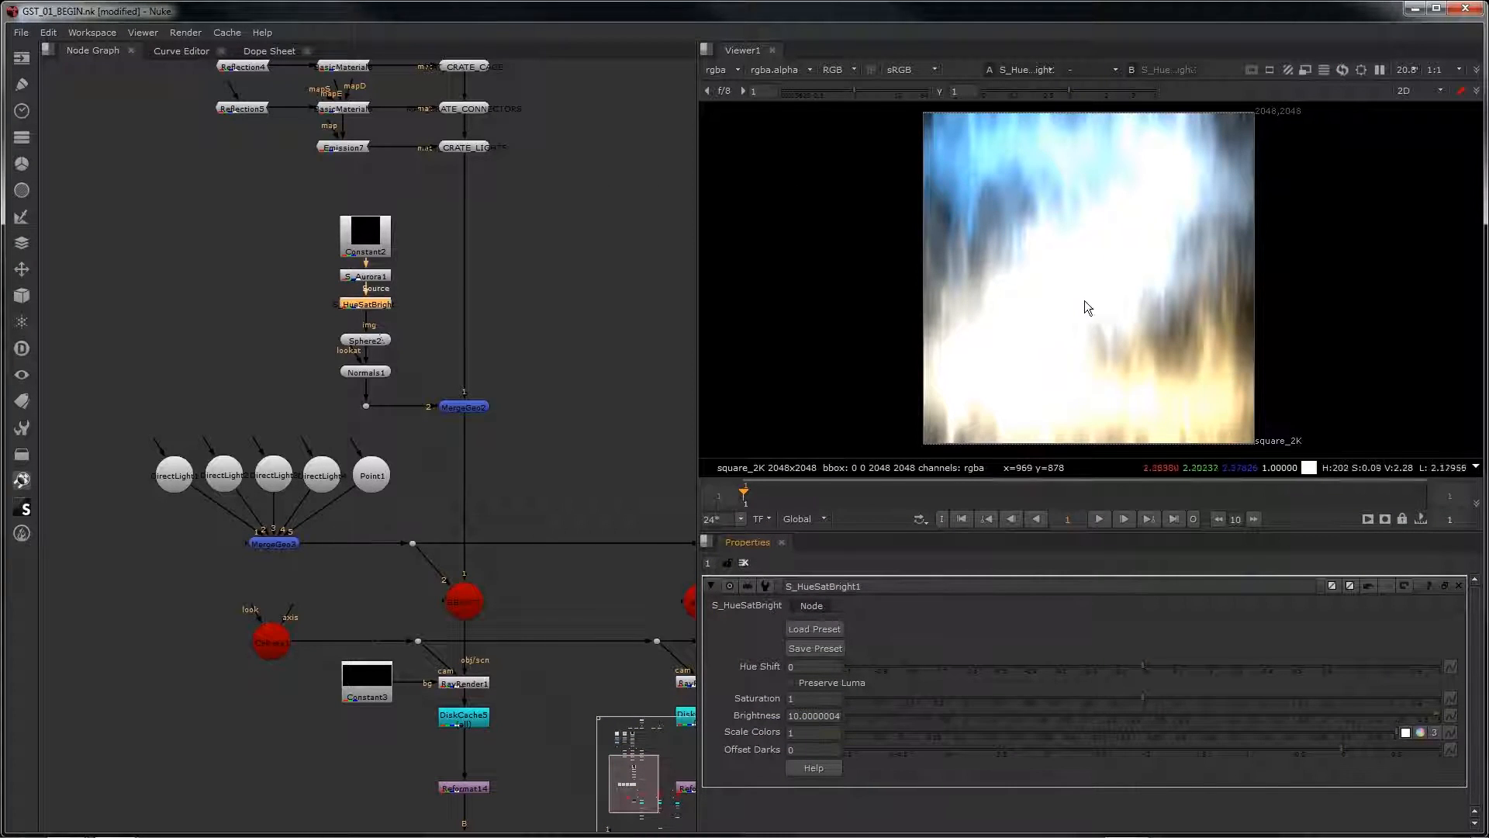
# Step: View the RENDER output framed in the viewer to check the aurora reflections on the crate
pyautogui.scroll(-2, 446, 431)
pyautogui.moveTo(509, 538); pyautogui.dragTo(500, 366, button='middle')
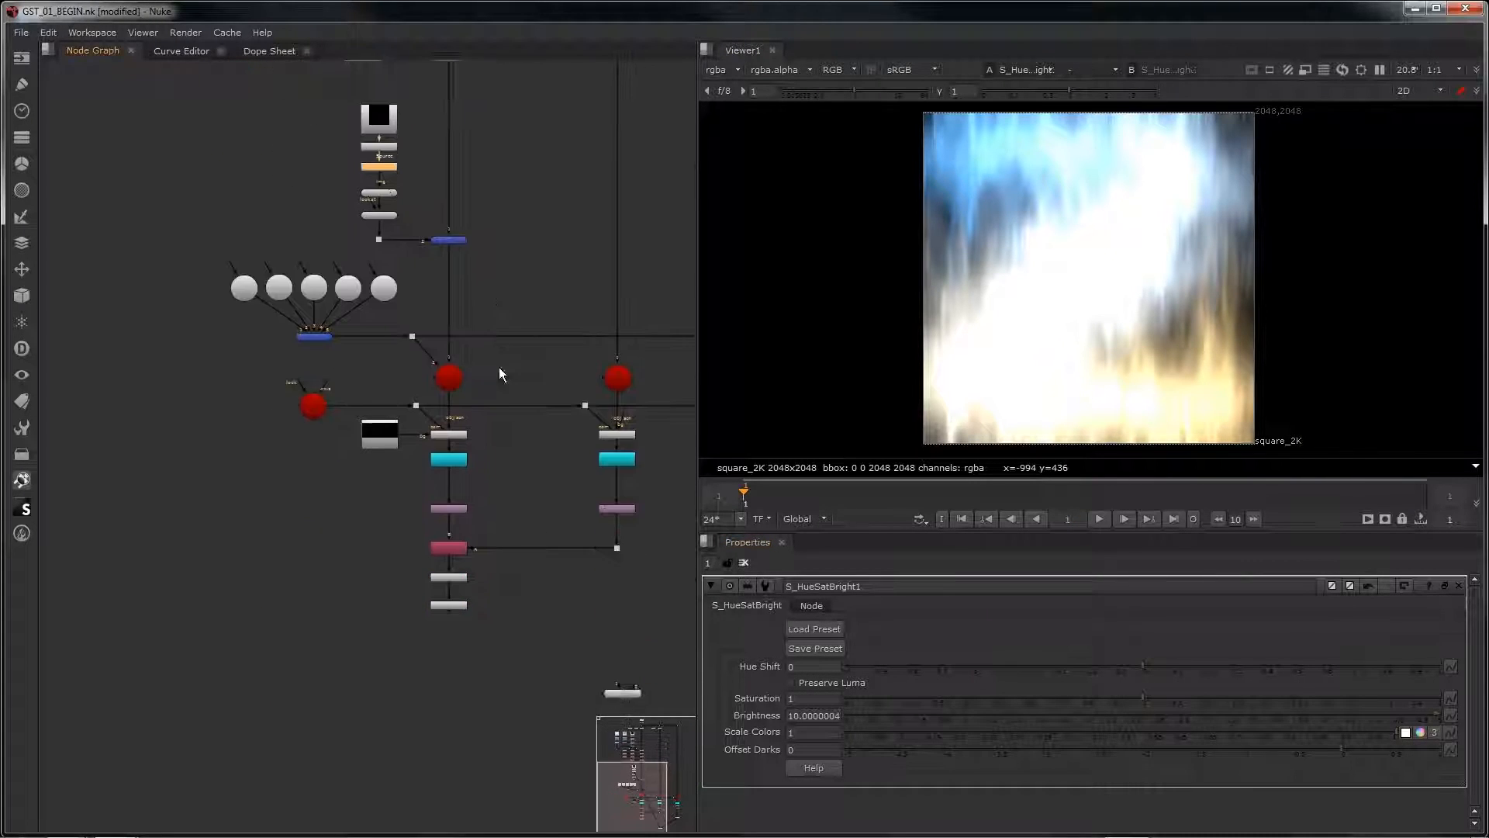
pyautogui.scroll(3, 447, 580)
pyautogui.click(451, 621)
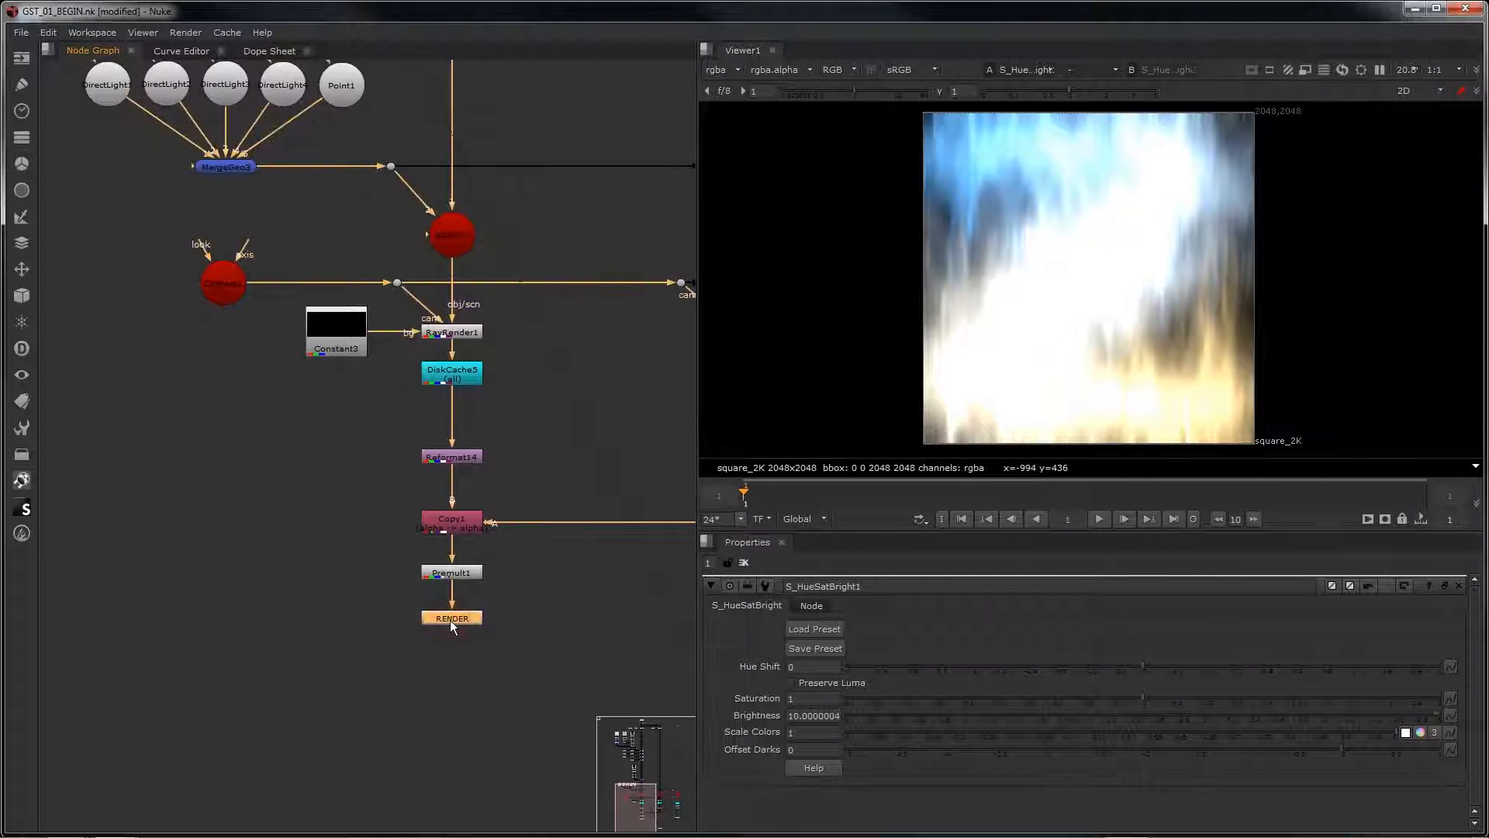
pyautogui.press('1')
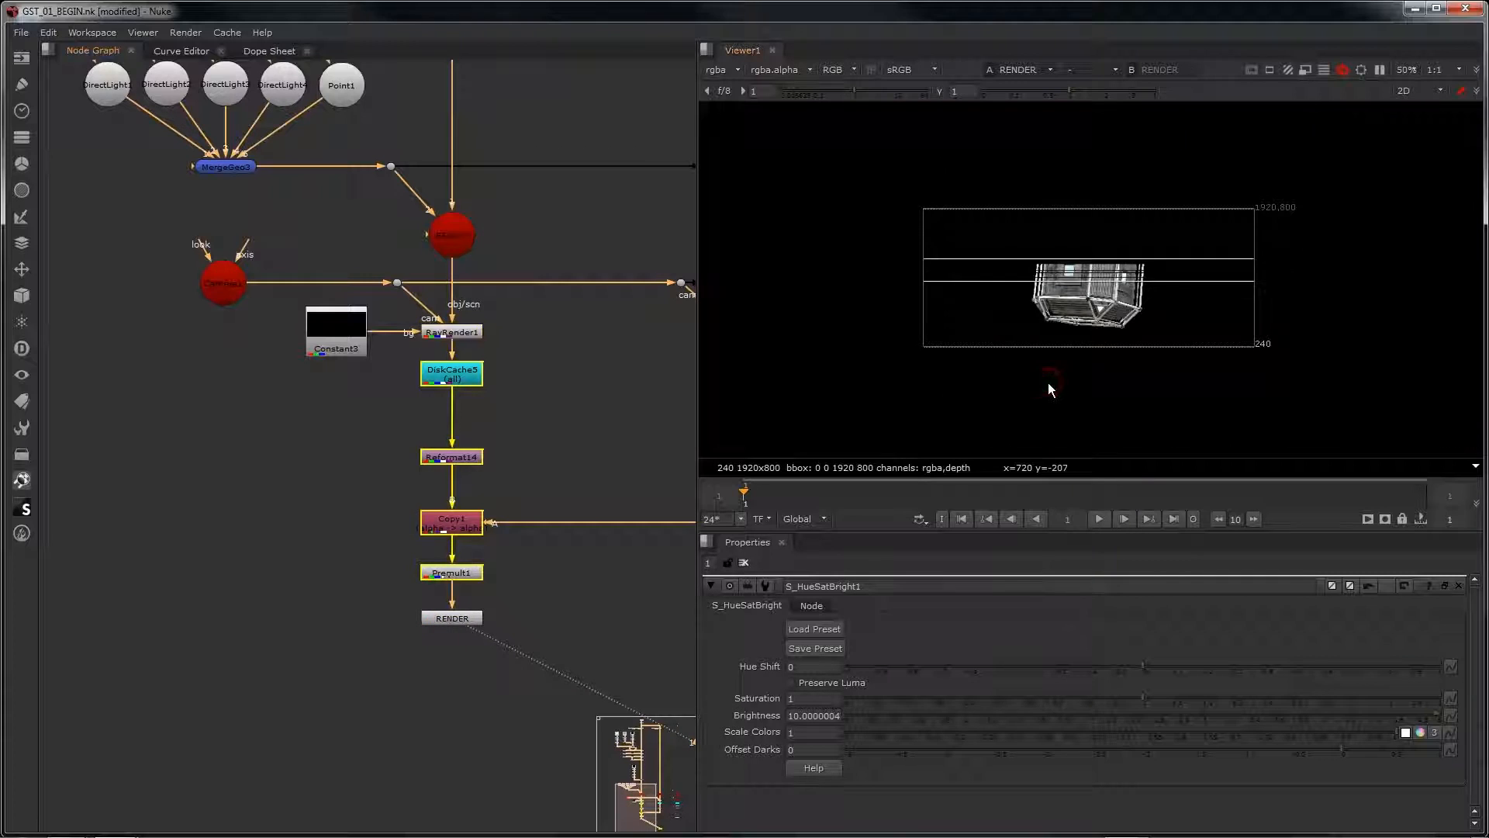
pyautogui.press('f')
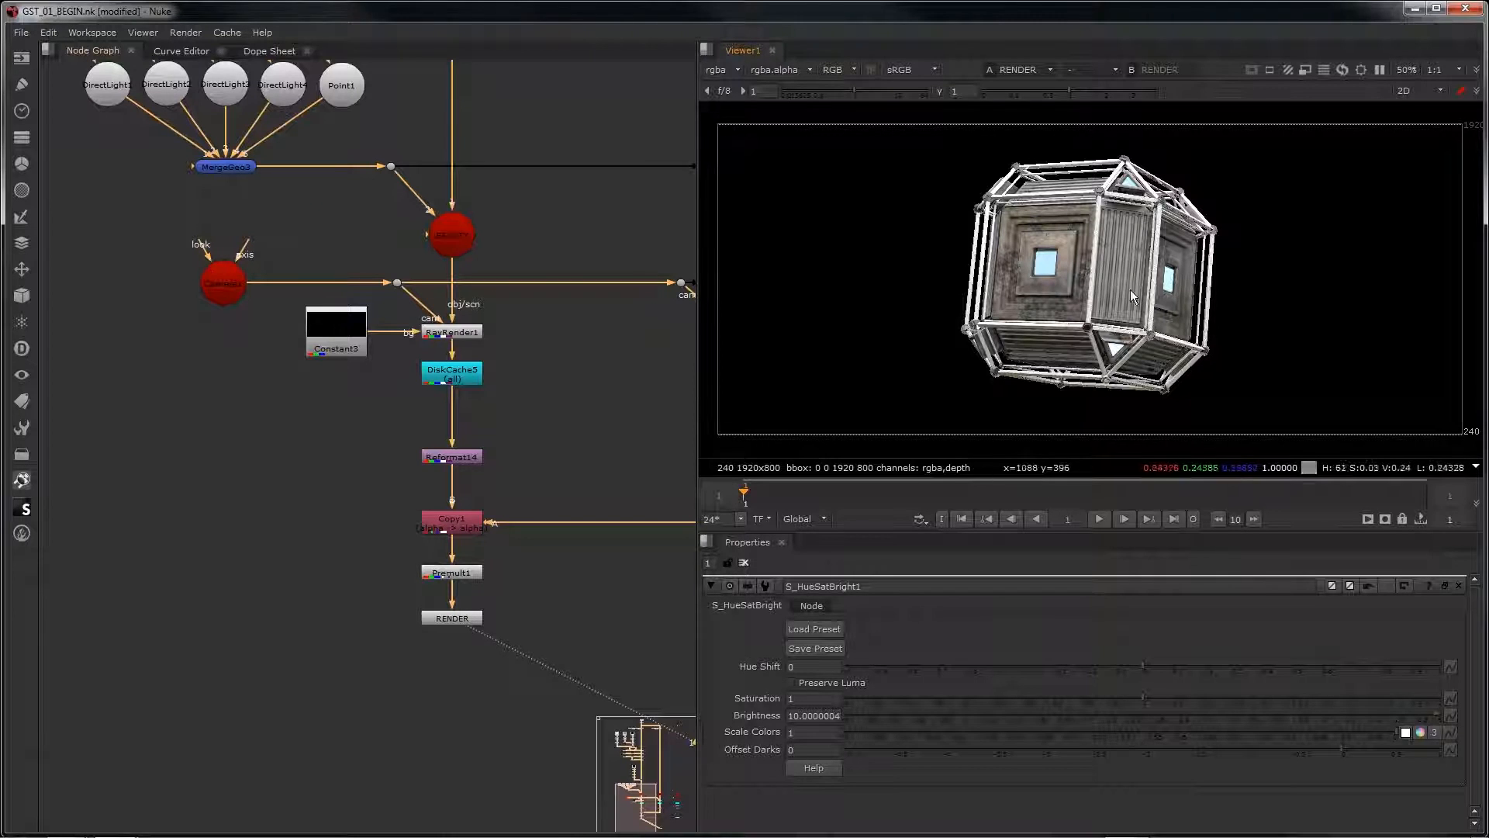
# Step: Disable and re-enable the S_Aurora1 and S_HueSatBright1 nodes together to compare the crate render with and without them
pyautogui.moveTo(348, 204); pyautogui.dragTo(467, 536, button='middle')
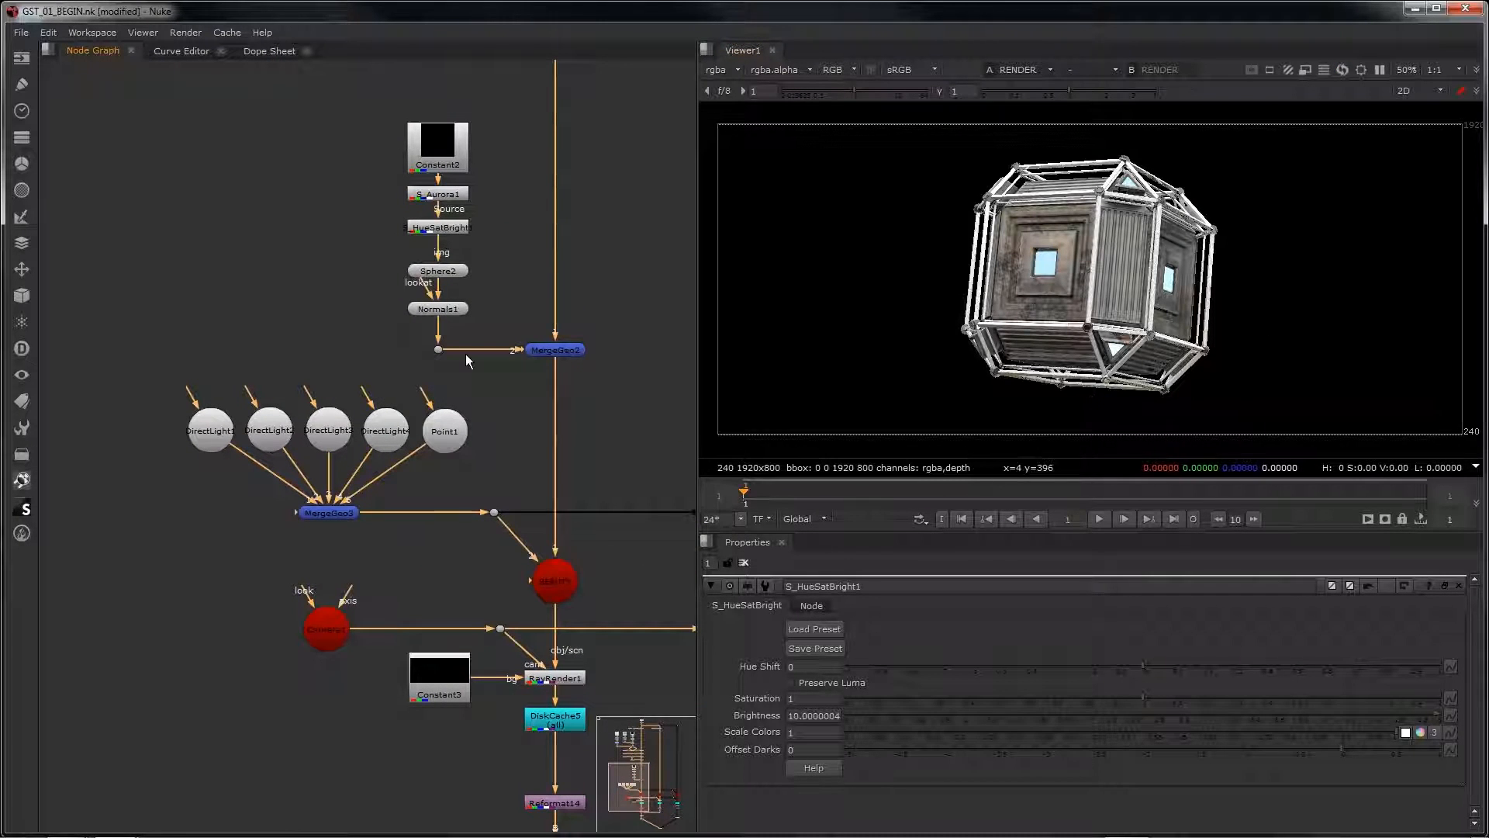
pyautogui.moveTo(363, 183); pyautogui.dragTo(486, 239)
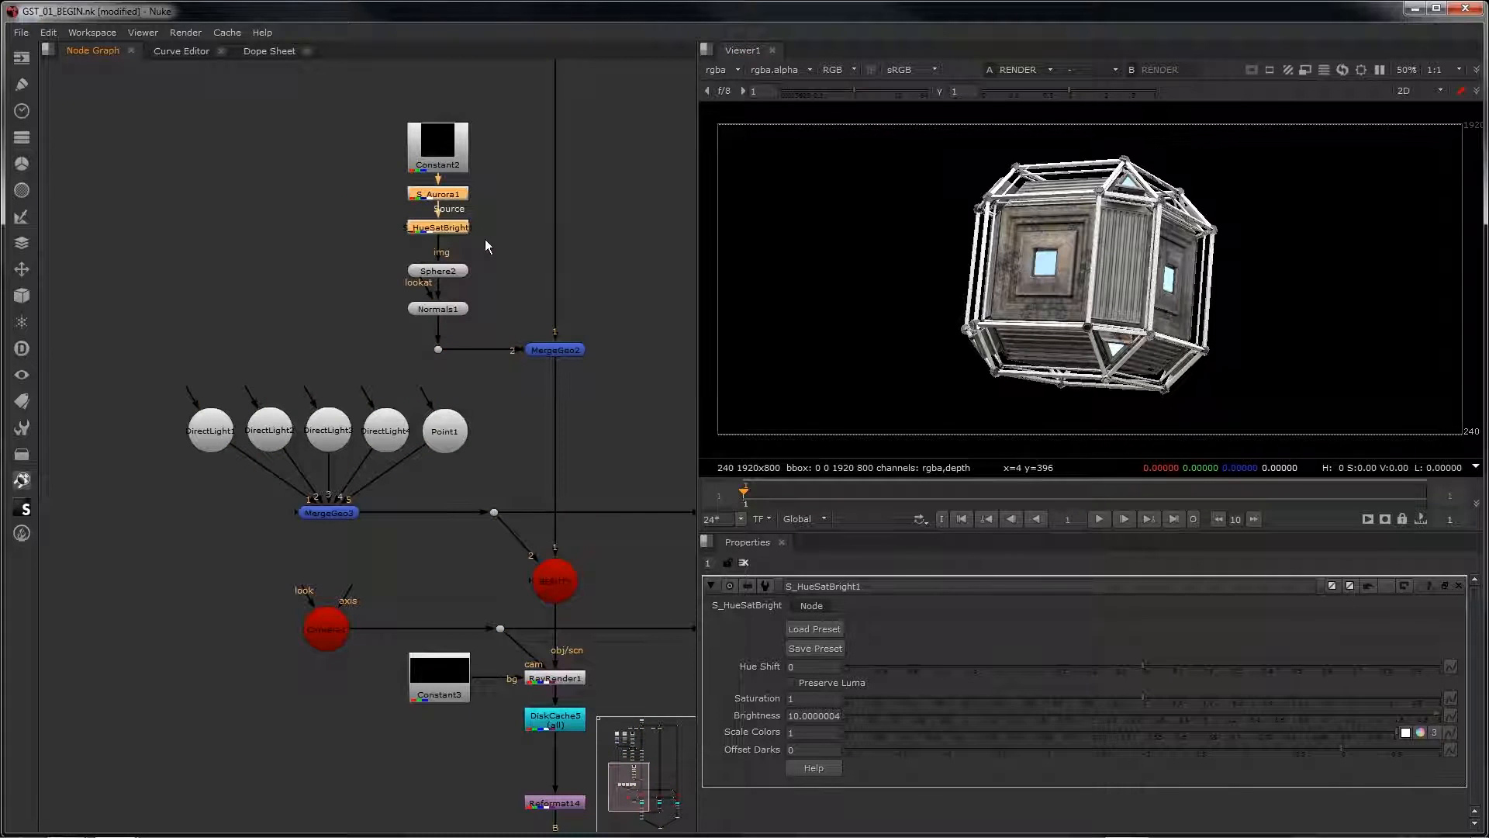
pyautogui.press('d')
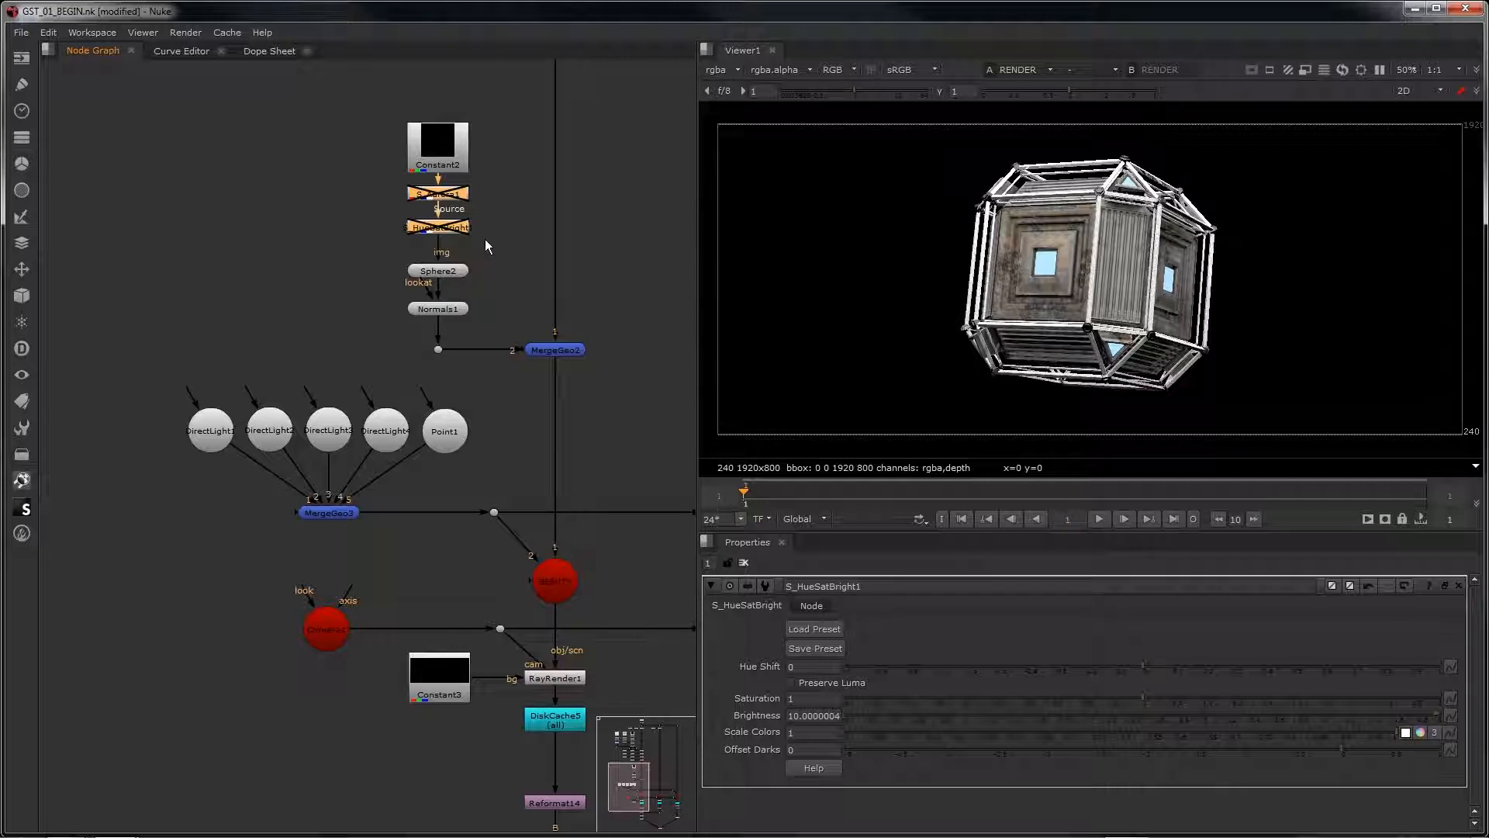
pyautogui.press('d')
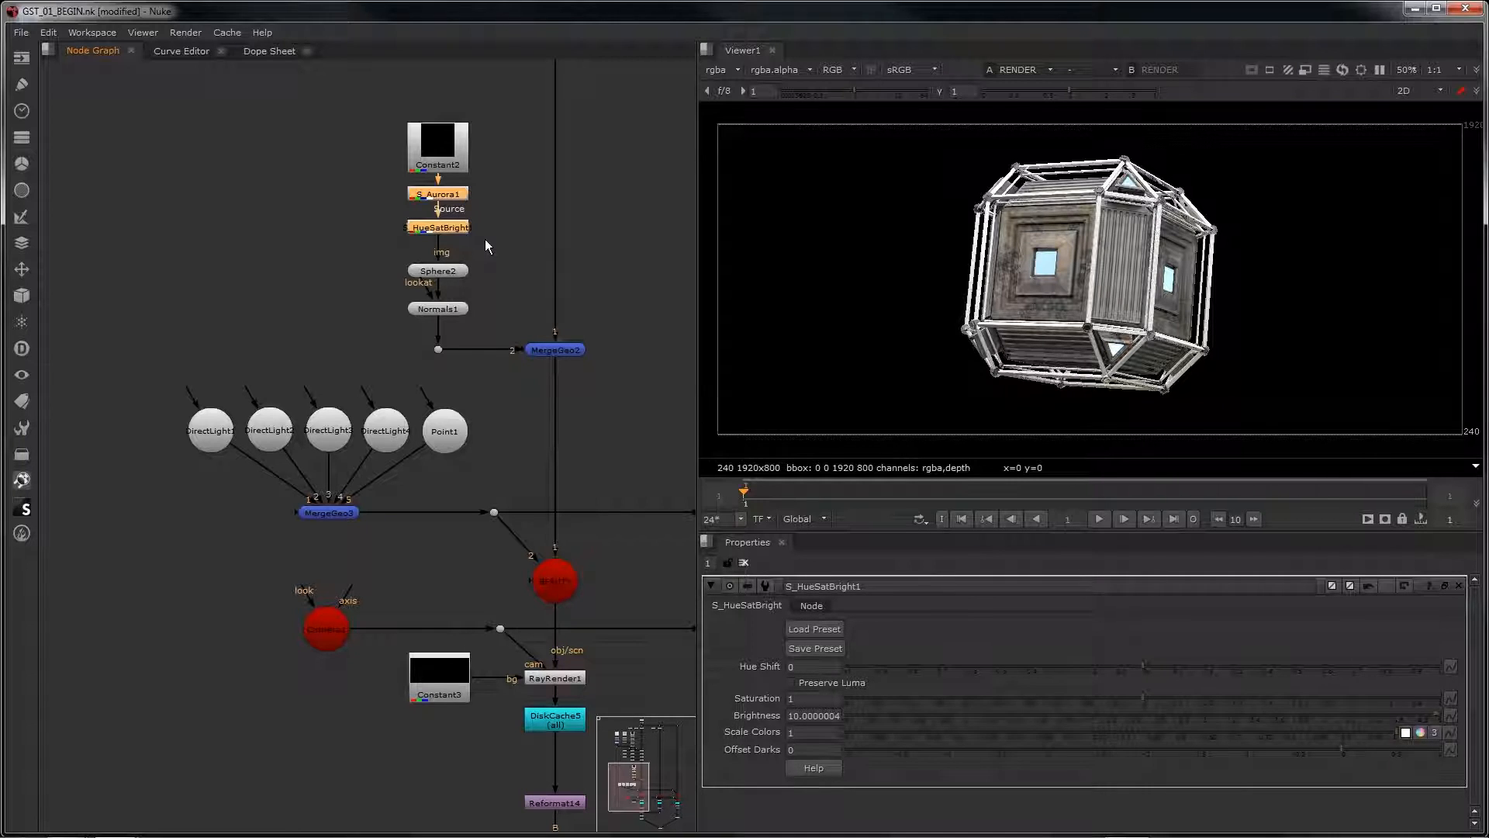
pyautogui.scroll(-3, 257, 352)
pyautogui.moveTo(511, 411); pyautogui.dragTo(499, 333, button='middle')
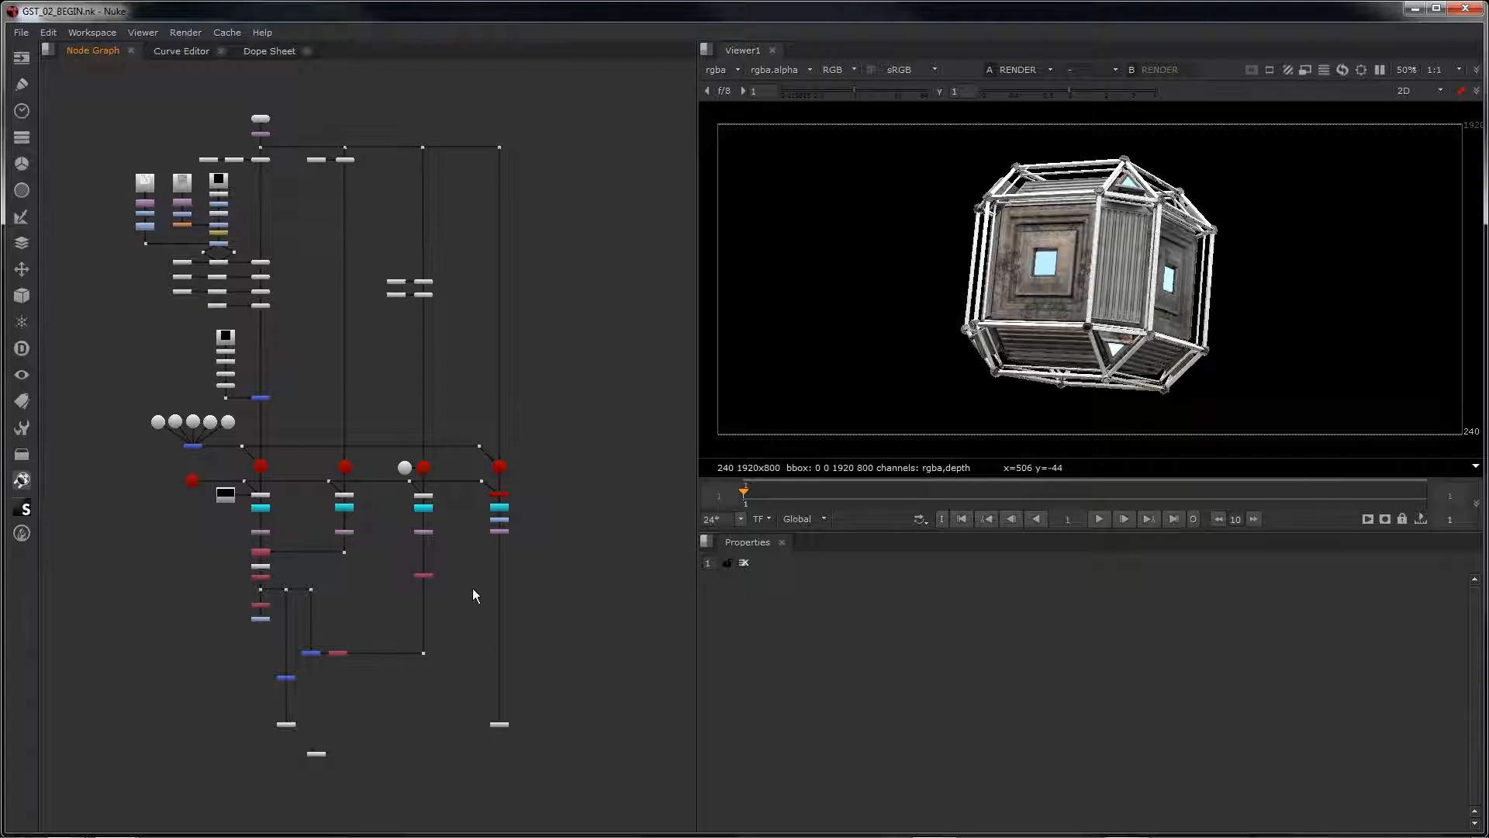
# Step: View the Remove2, Shuffle2 and Multiply2 outputs in turn to examine the matte isolating the crate's windows
pyautogui.scroll(5, 473, 588)
pyautogui.click(362, 554)
pyautogui.press('1')
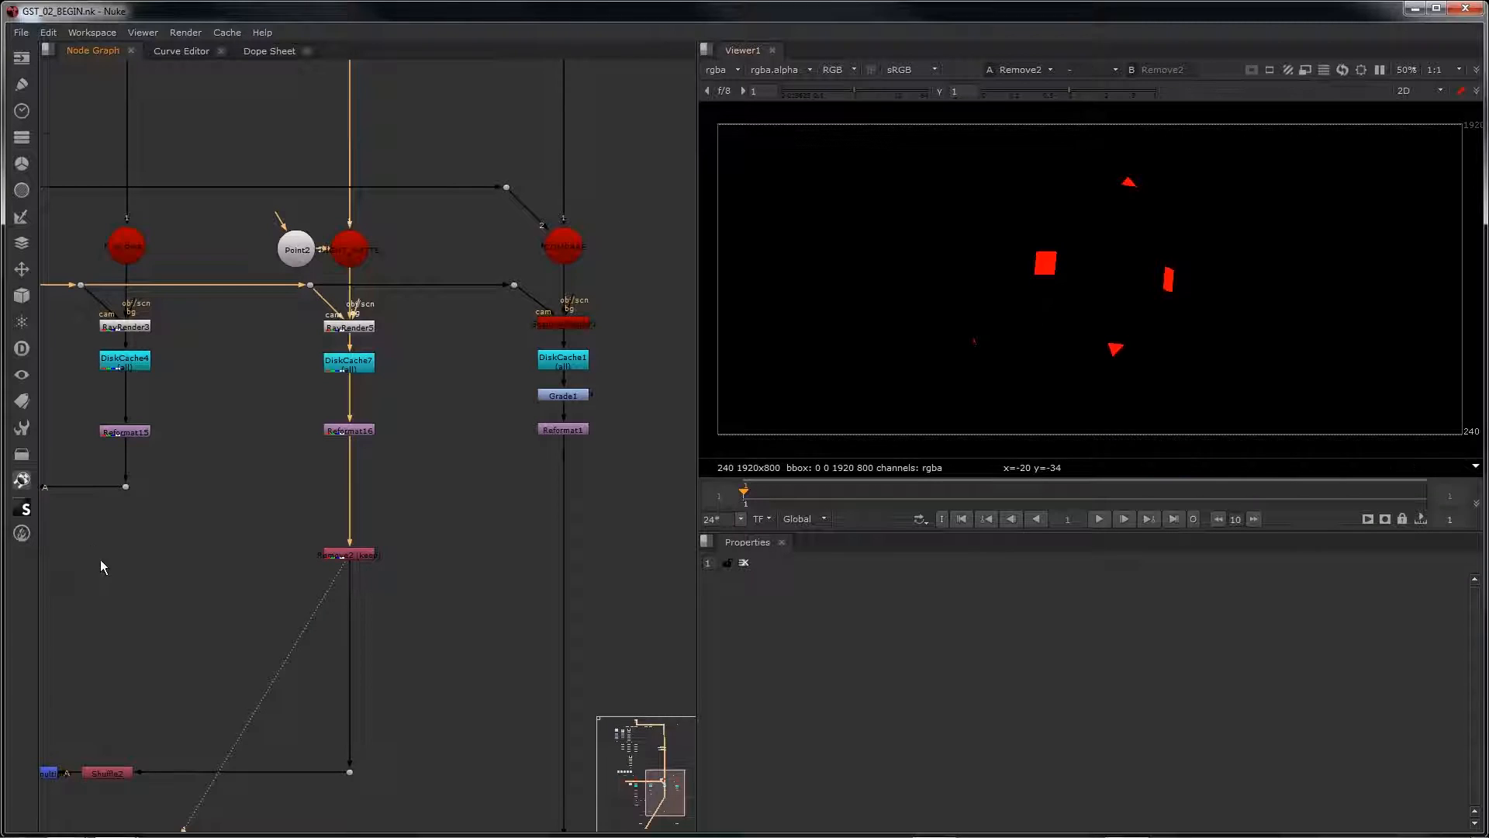
pyautogui.moveTo(100, 565); pyautogui.dragTo(293, 396, button='middle')
pyautogui.click(420, 483)
pyautogui.press('1')
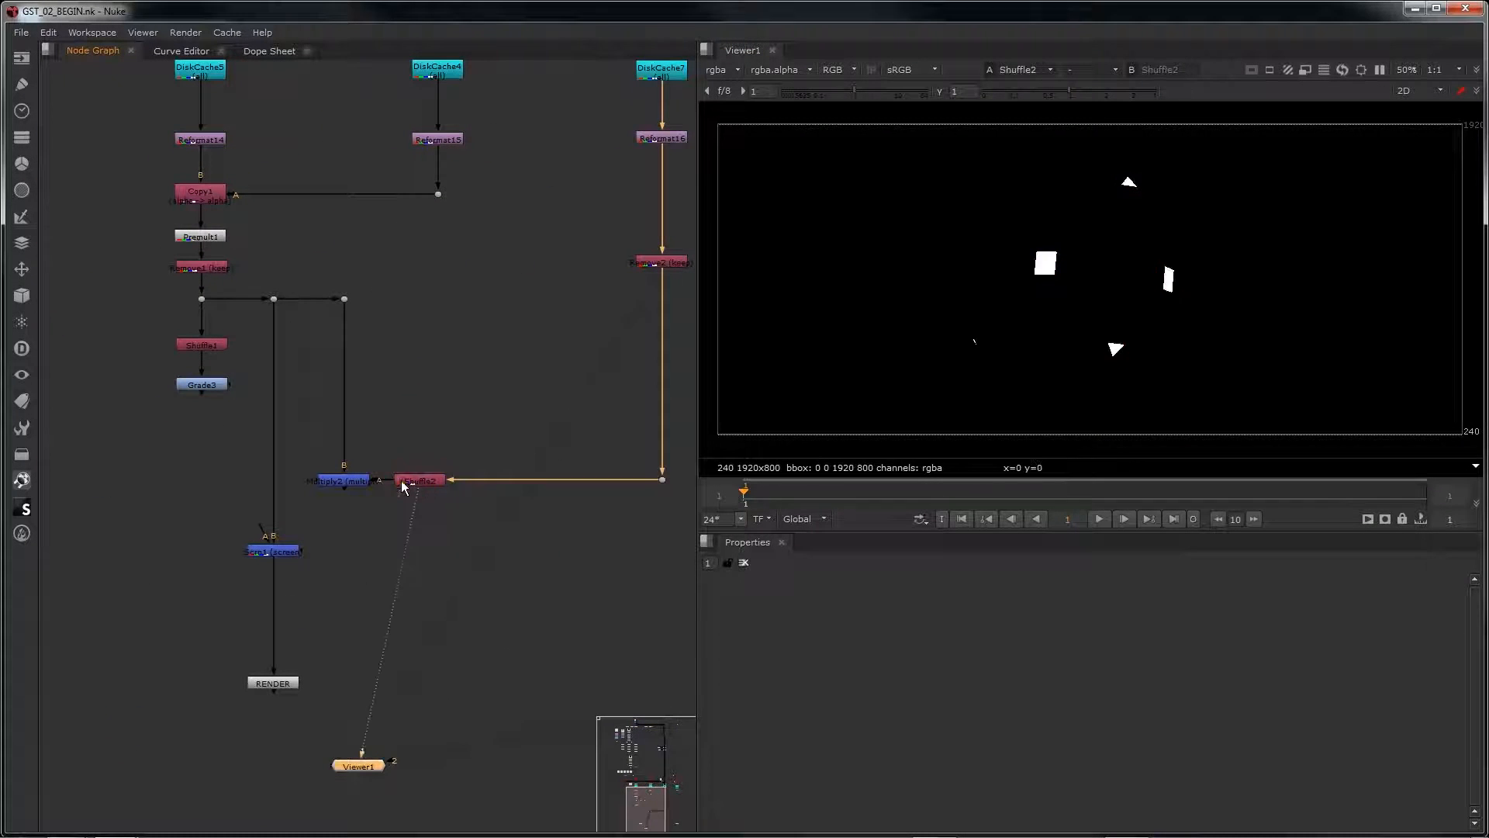
pyautogui.click(358, 481)
pyautogui.press('1')
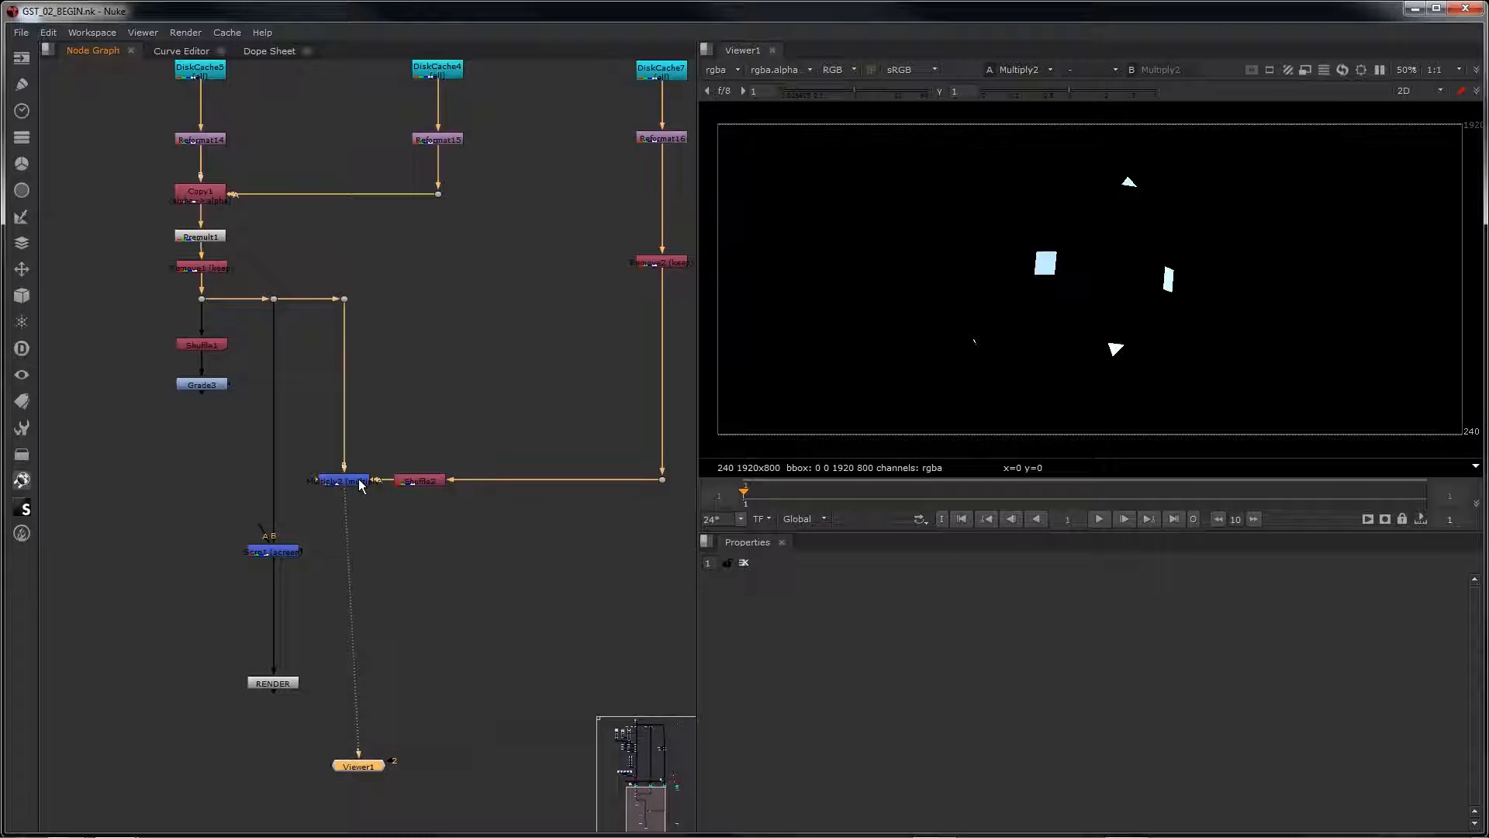
# Step: Add an S_Glint node below Multiply2, connect it to Multiply2's output and view the glint result
pyautogui.click(367, 537)
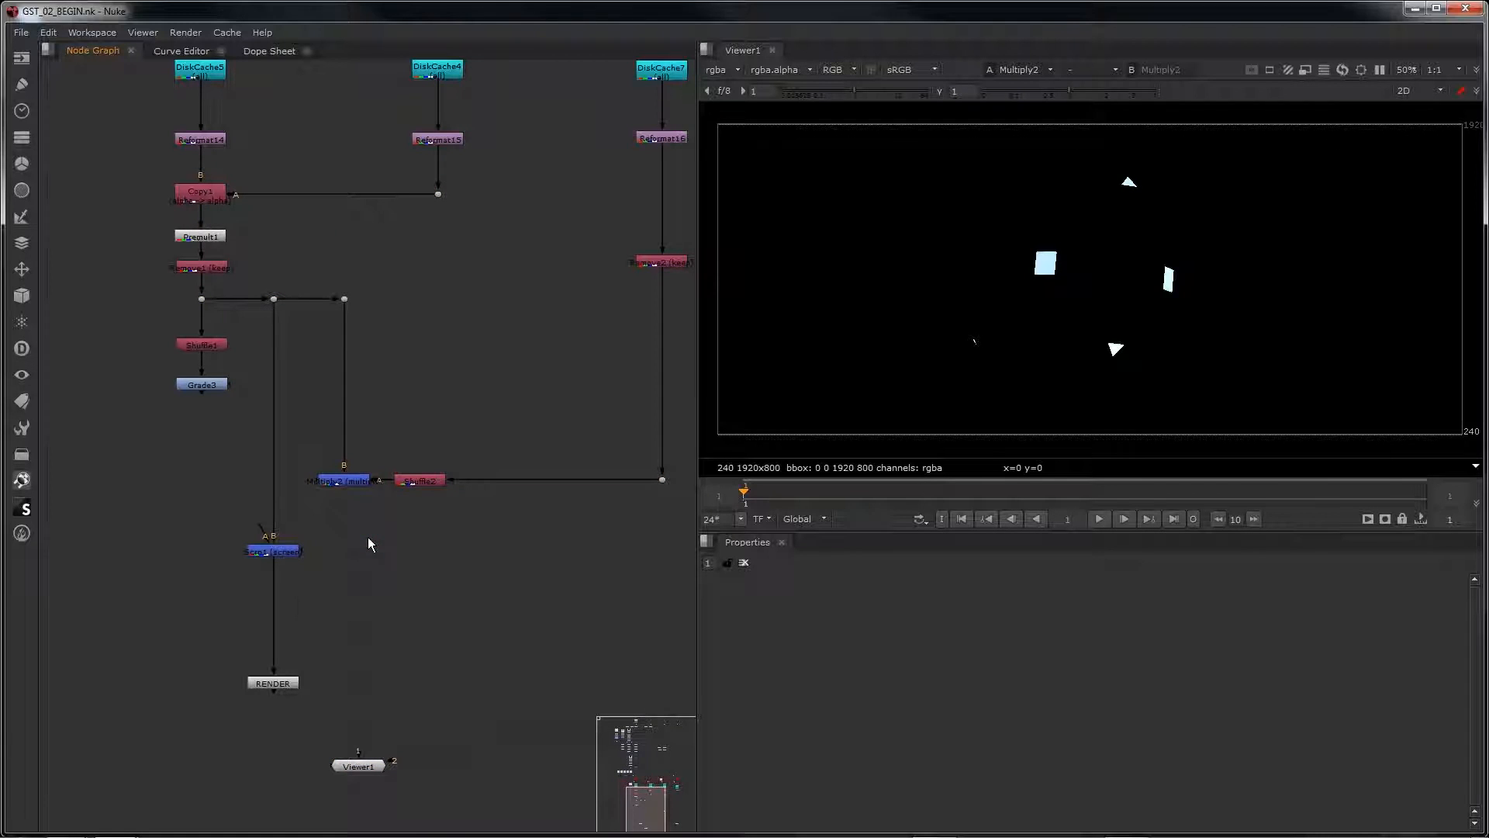
pyautogui.press('Tab')
pyautogui.write('s_glin')
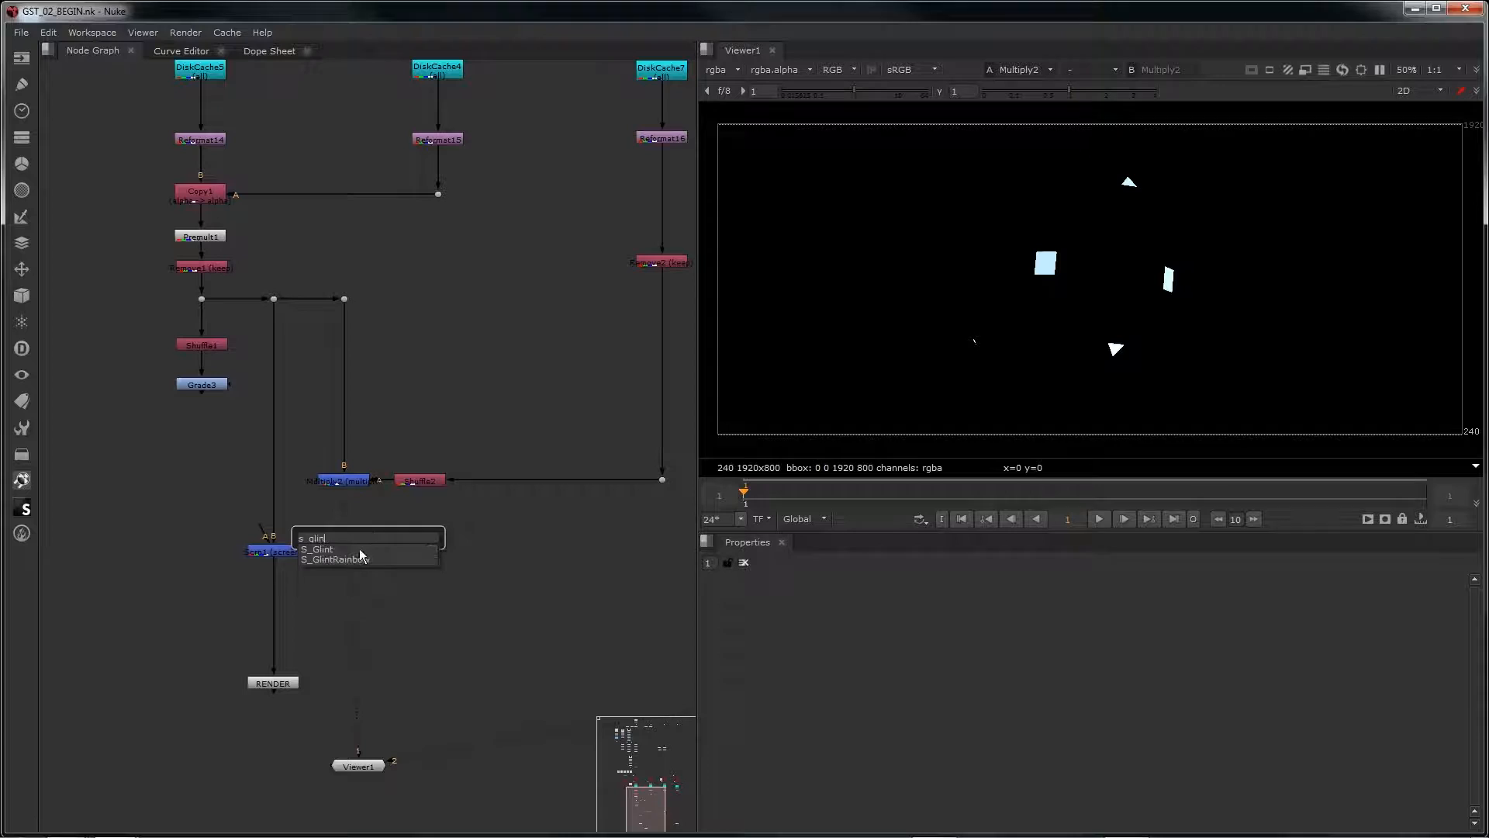
pyautogui.click(360, 548)
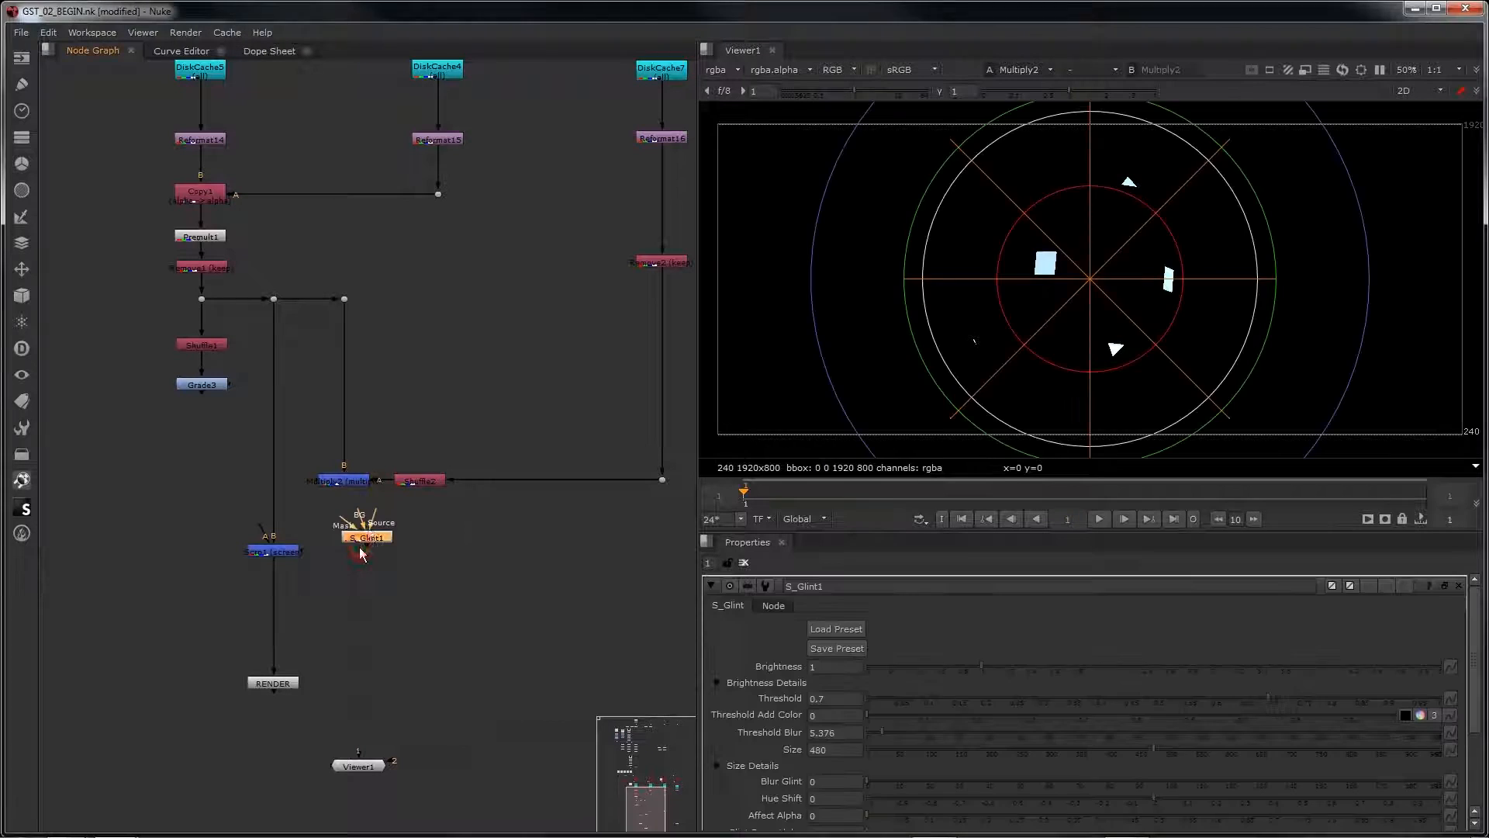
pyautogui.moveTo(361, 515); pyautogui.dragTo(349, 477)
pyautogui.moveTo(372, 545); pyautogui.dragTo(345, 535)
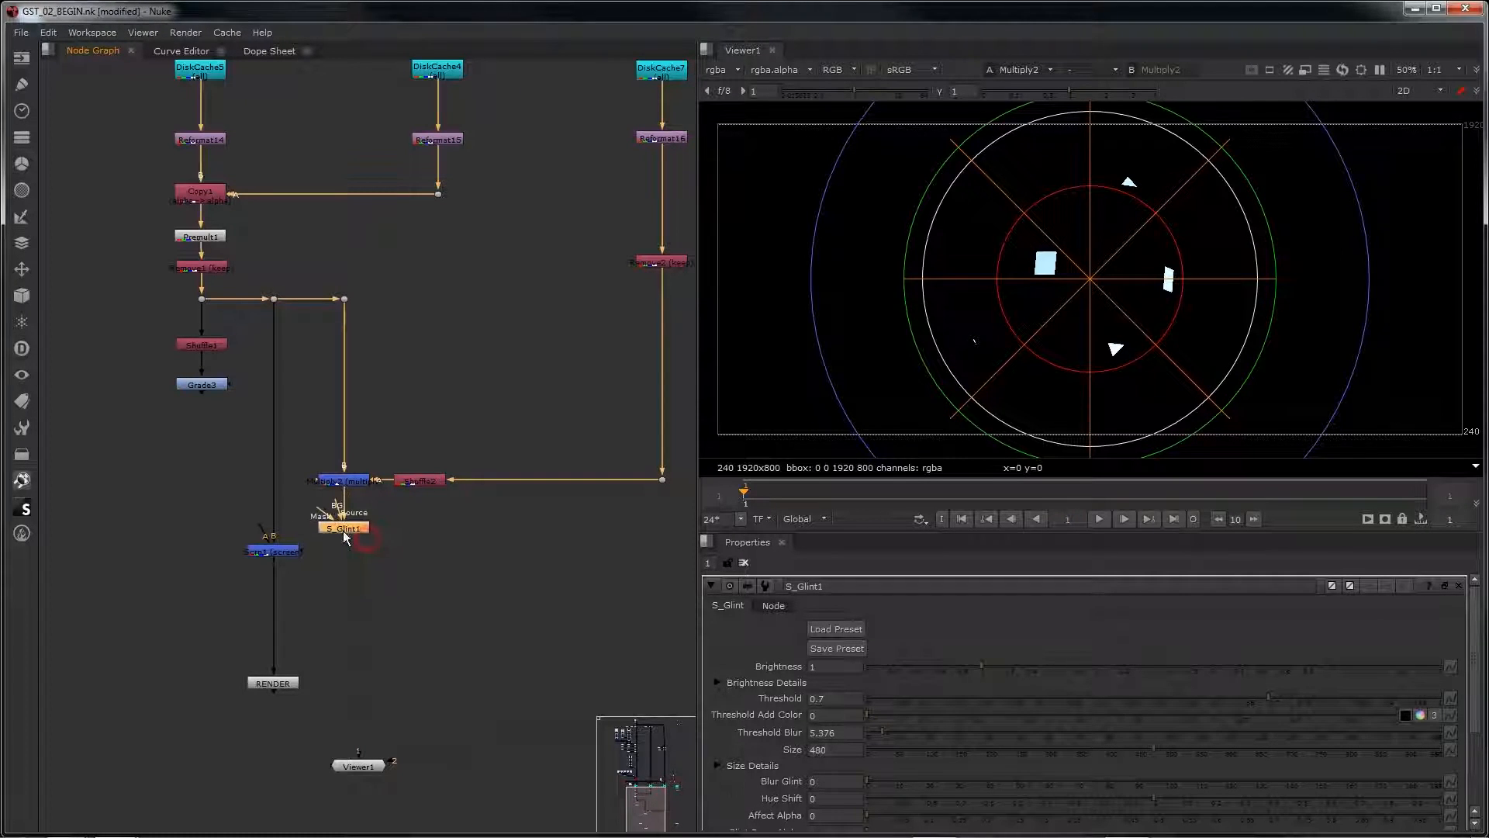
pyautogui.press('1')
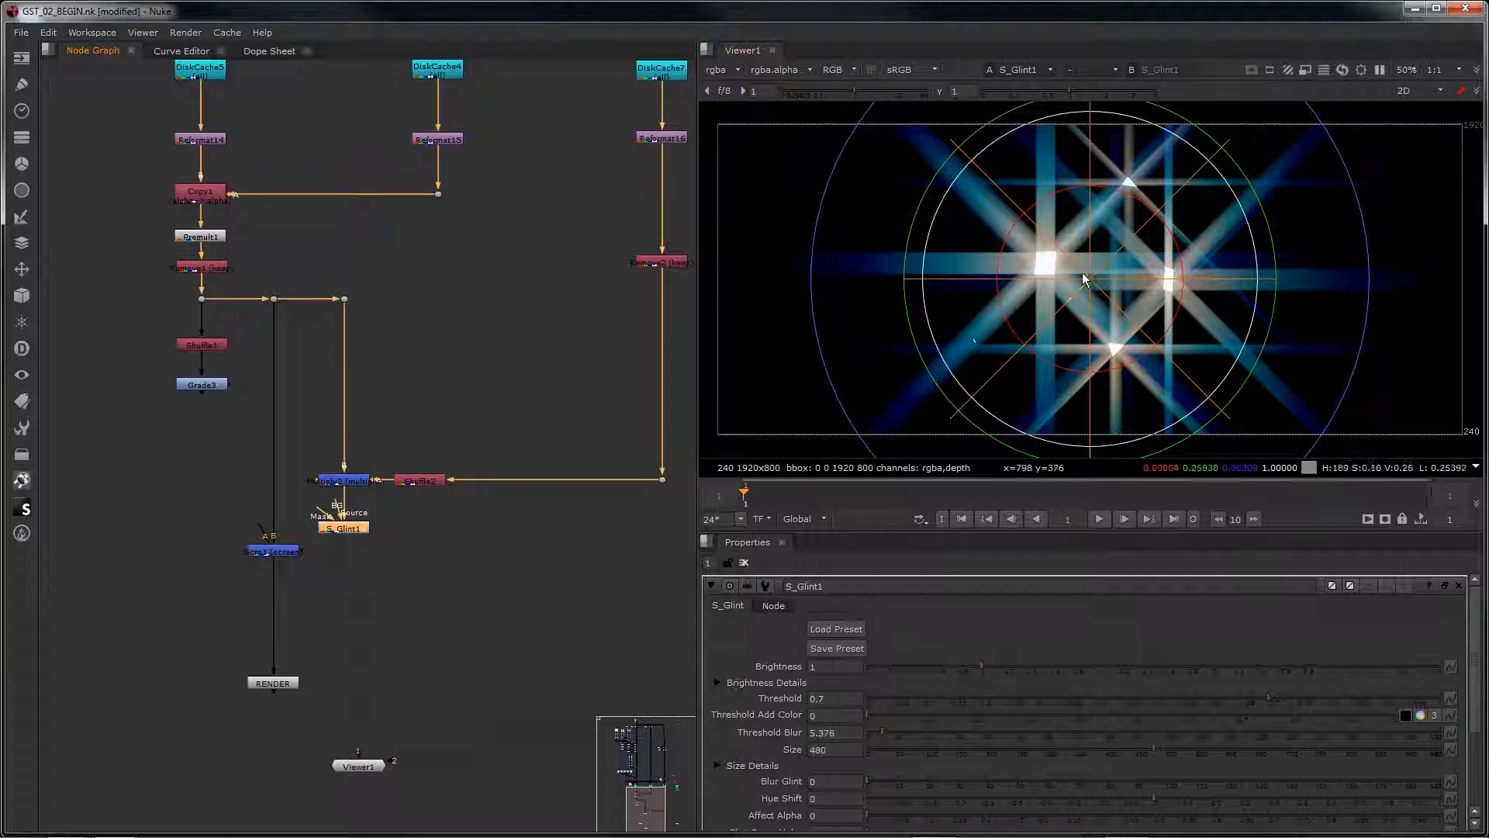
# Step: Turn off Show Size on S_Glint1 to hide its on-screen size overlay
pyautogui.scroll(-3, 1086, 700)
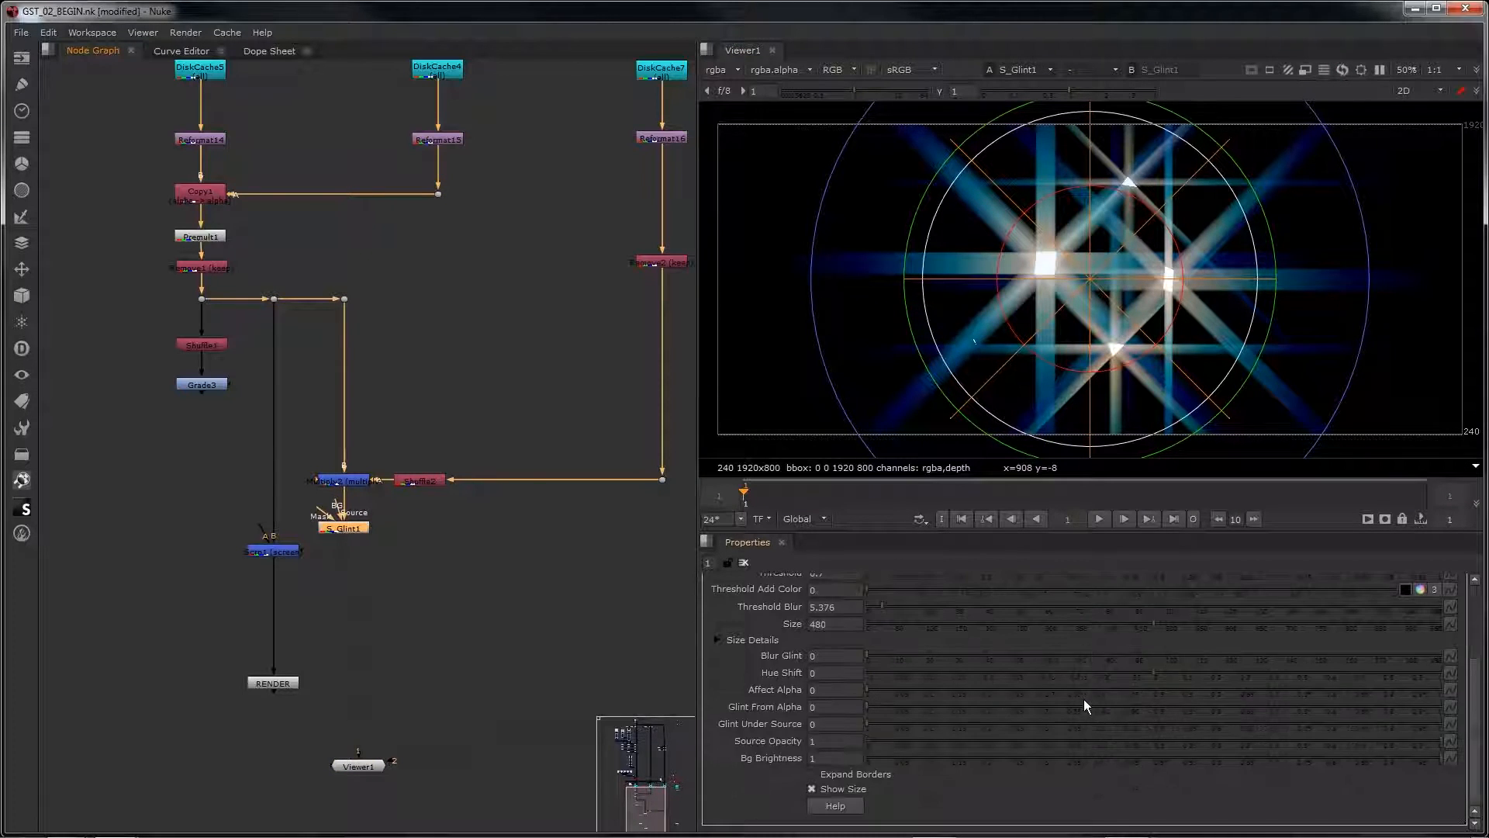
pyautogui.click(811, 789)
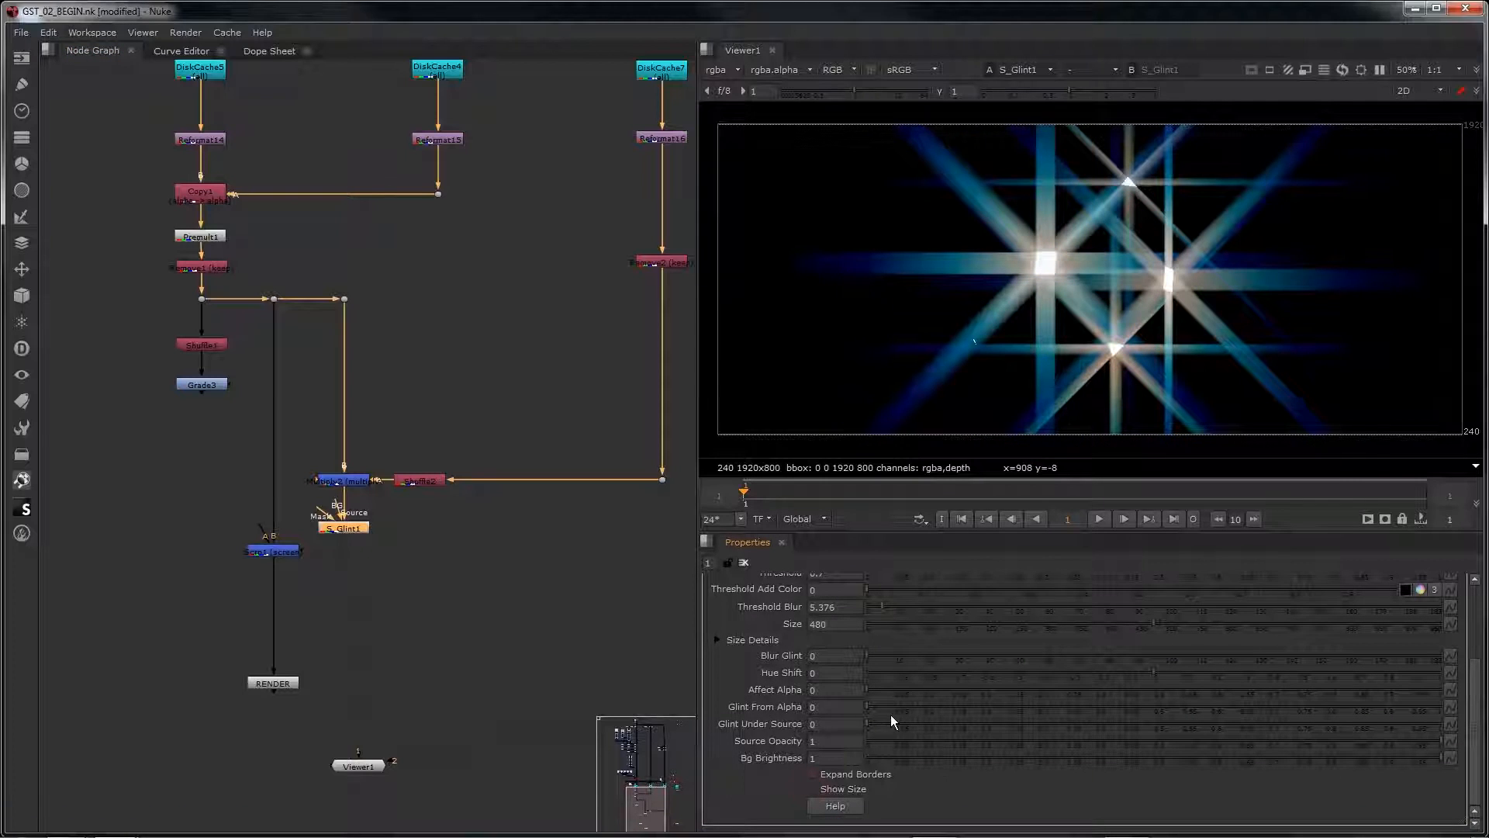
pyautogui.scroll(4, 911, 701)
pyautogui.scroll(-3, 911, 700)
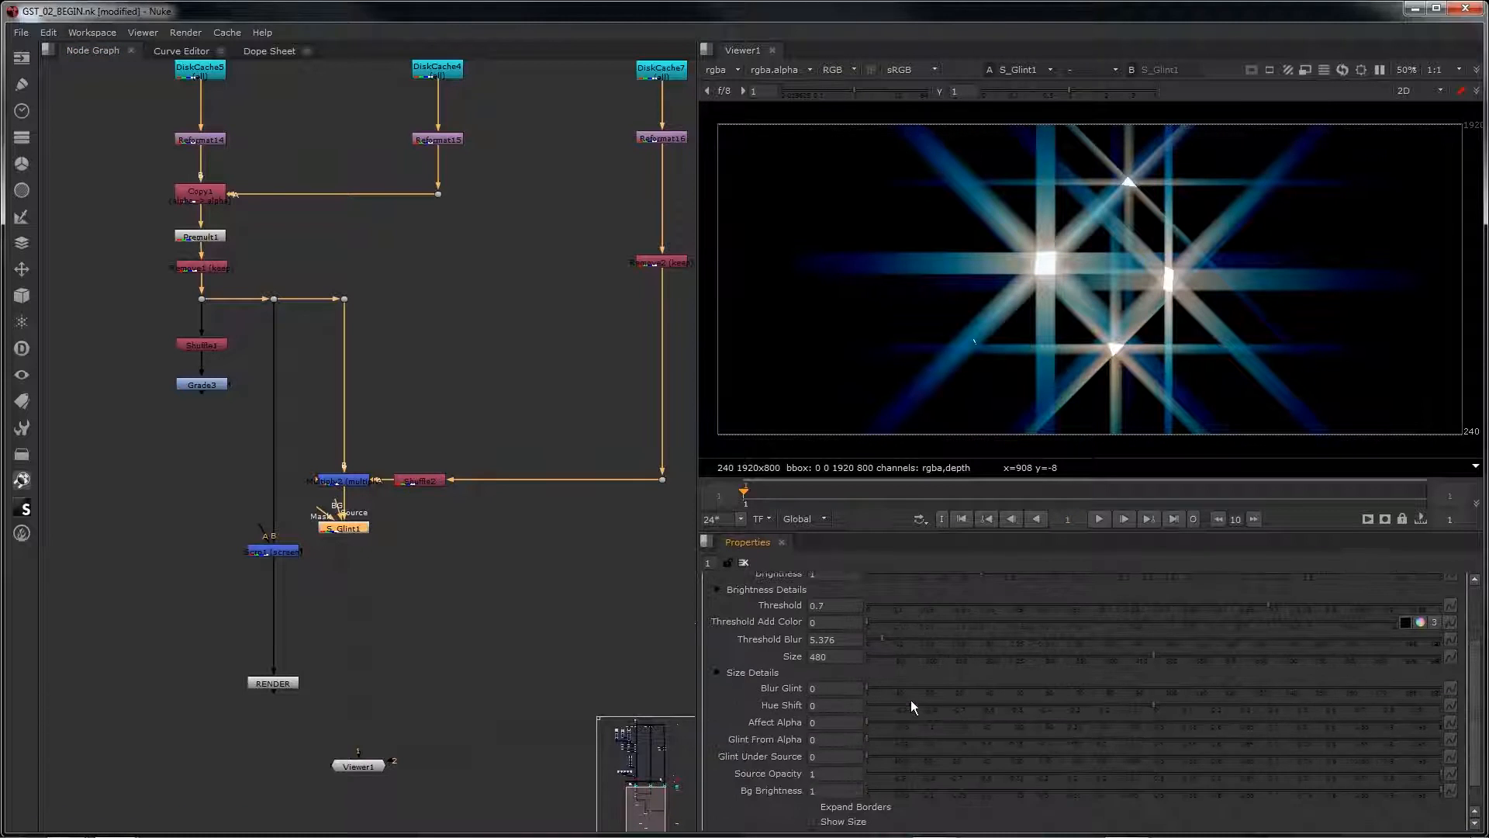
pyautogui.scroll(2, 912, 690)
# Step: Try S_Glint1 with Brightness 1.11, Size 60 and Size Diag1 0.64
pyautogui.moveTo(979, 620)
pyautogui.mouseDown()
pyautogui.moveTo(1072, 618)
pyautogui.moveTo(994, 629)
pyautogui.mouseUp()
pyautogui.click(717, 719)
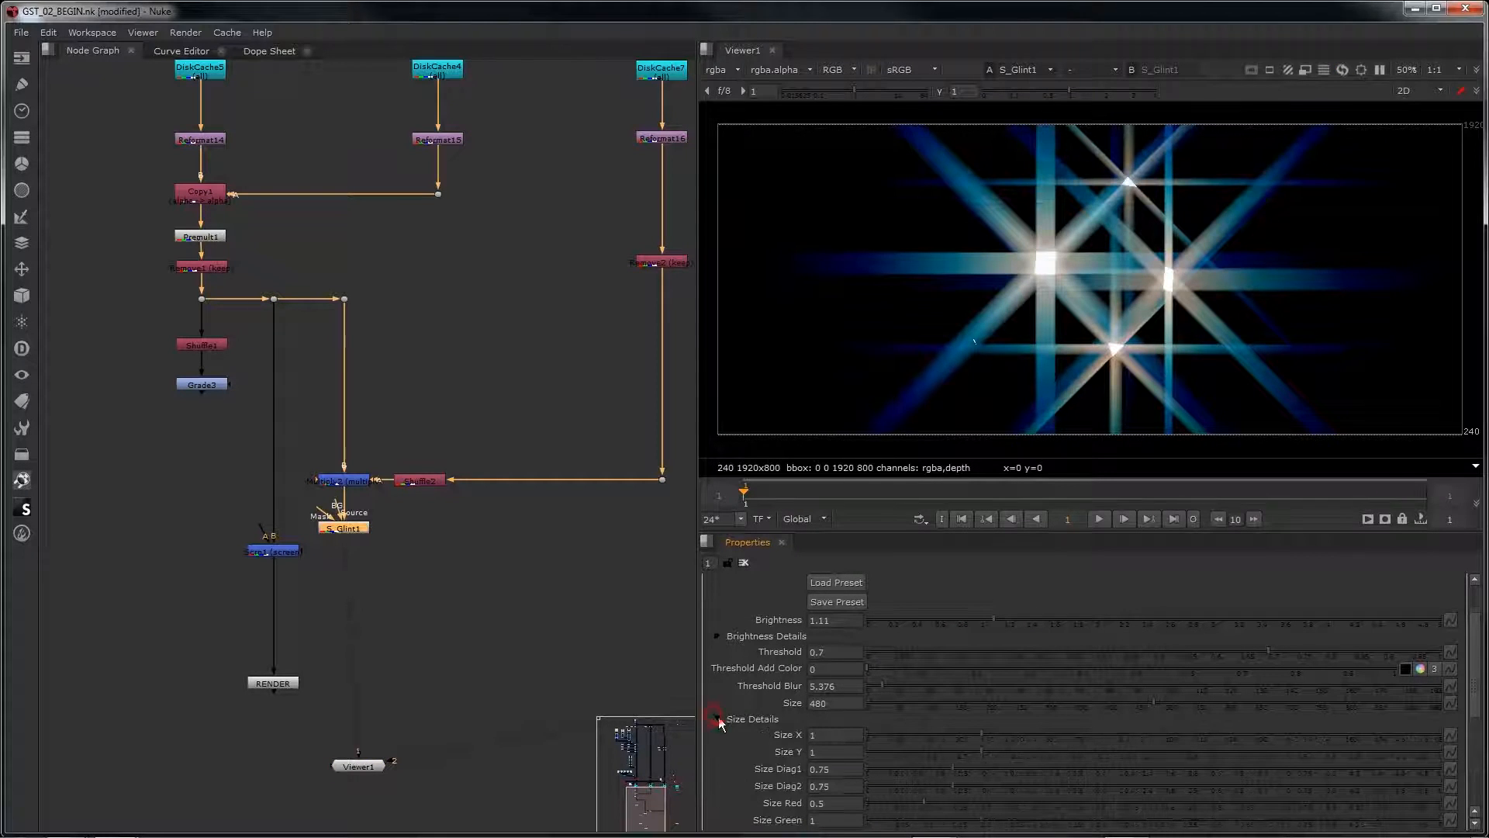
pyautogui.moveTo(966, 705); pyautogui.dragTo(915, 709)
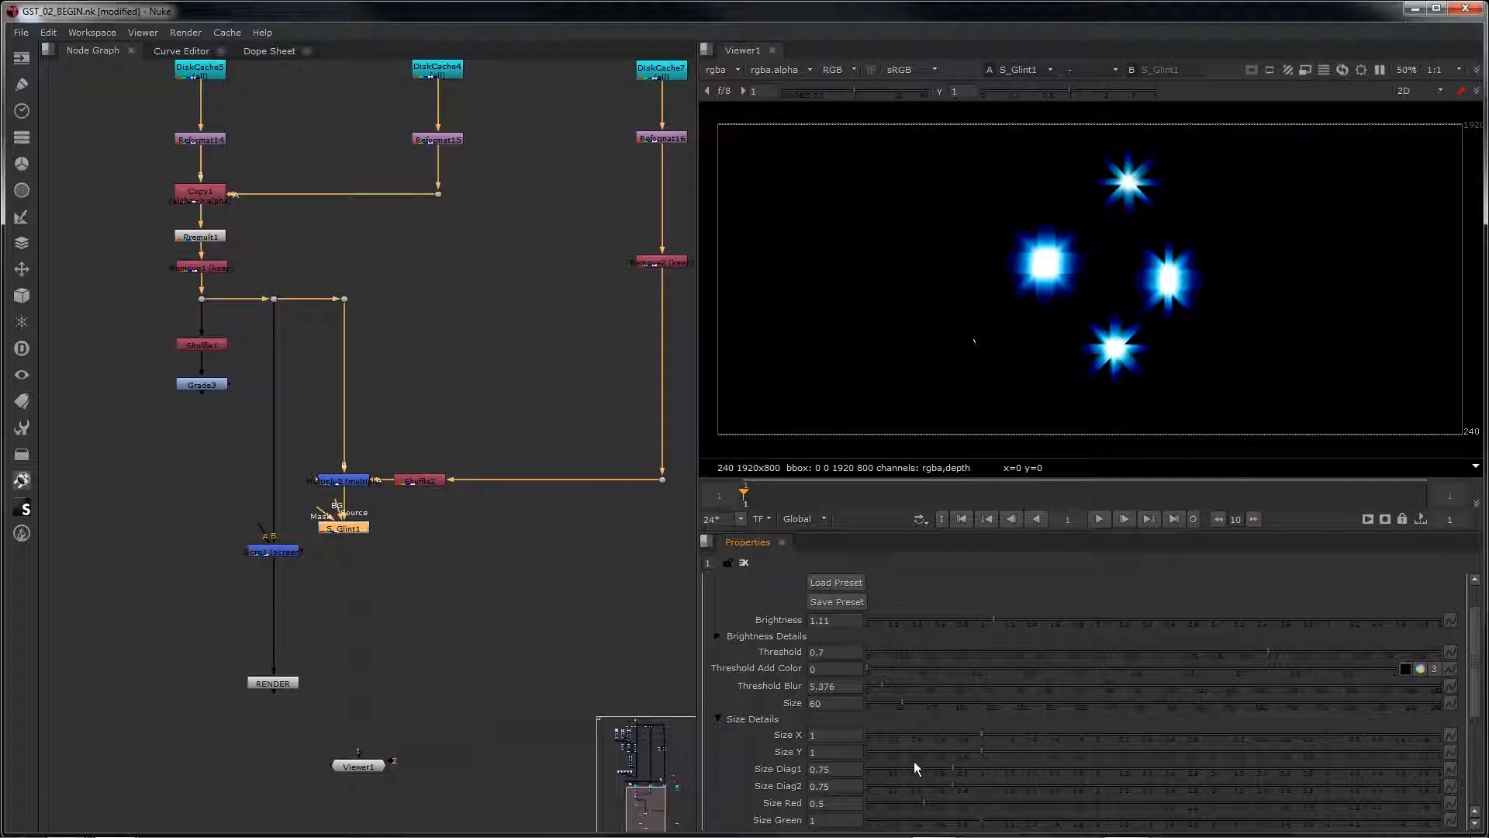
pyautogui.moveTo(938, 764)
pyautogui.mouseDown()
pyautogui.moveTo(920, 764)
pyautogui.moveTo(941, 766)
pyautogui.moveTo(924, 789)
pyautogui.mouseUp()
# Step: Load the 01 preset into the S_Glint1 node from the Sapphire preset browser
pyautogui.scroll(2, 970, 703)
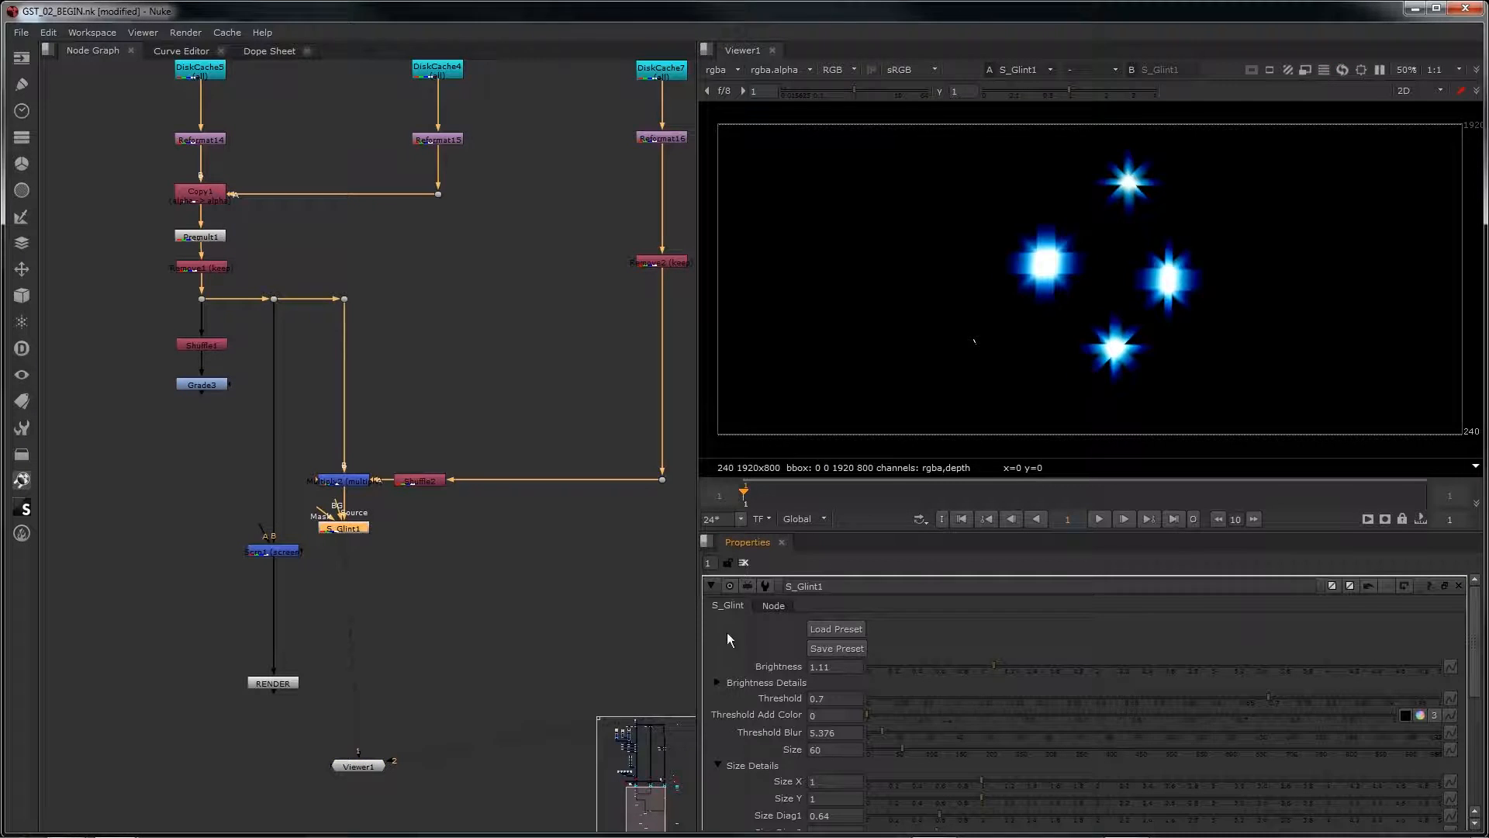
pyautogui.click(820, 632)
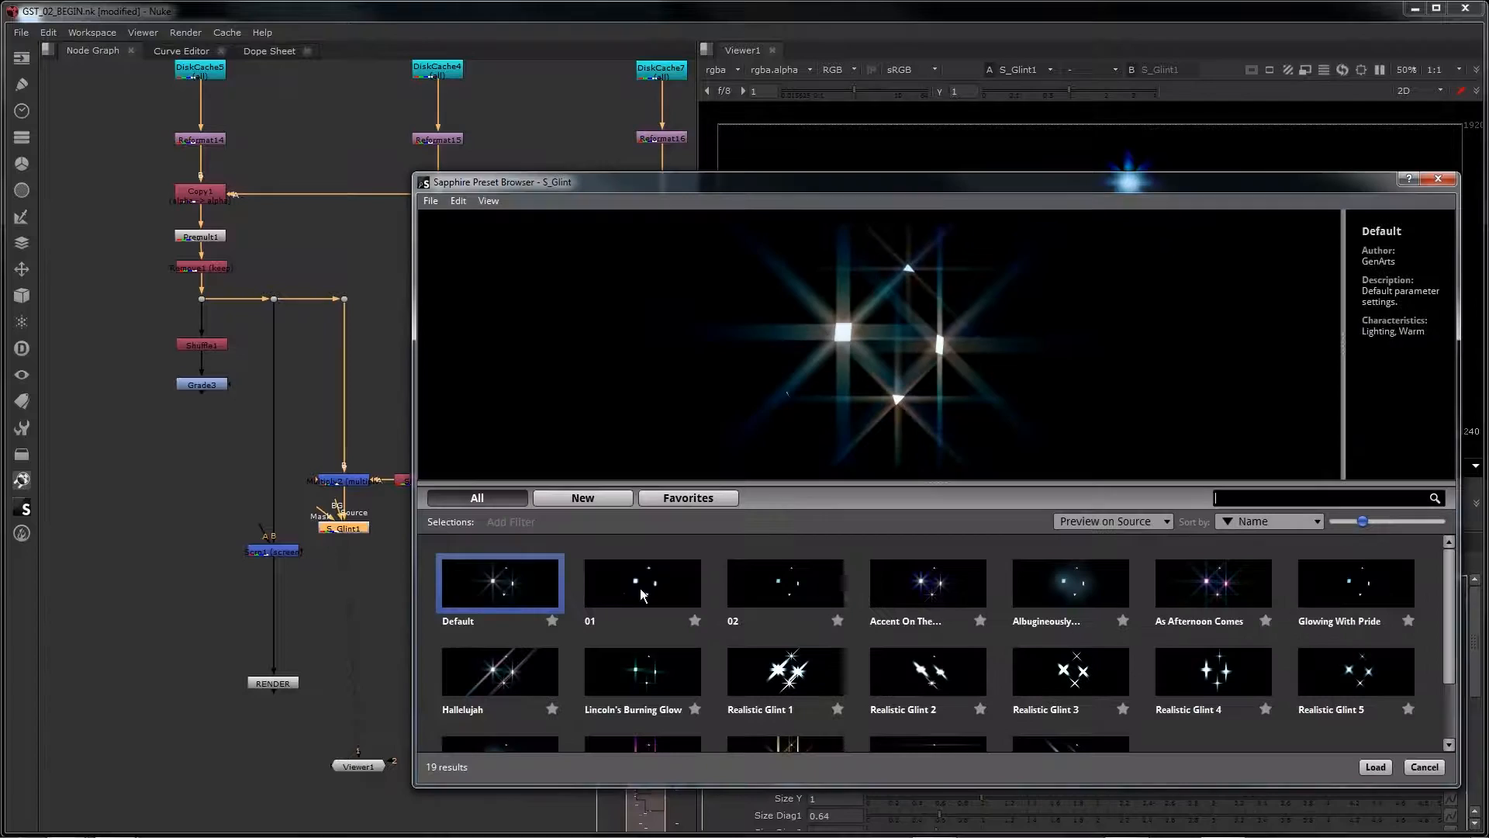
pyautogui.click(640, 588)
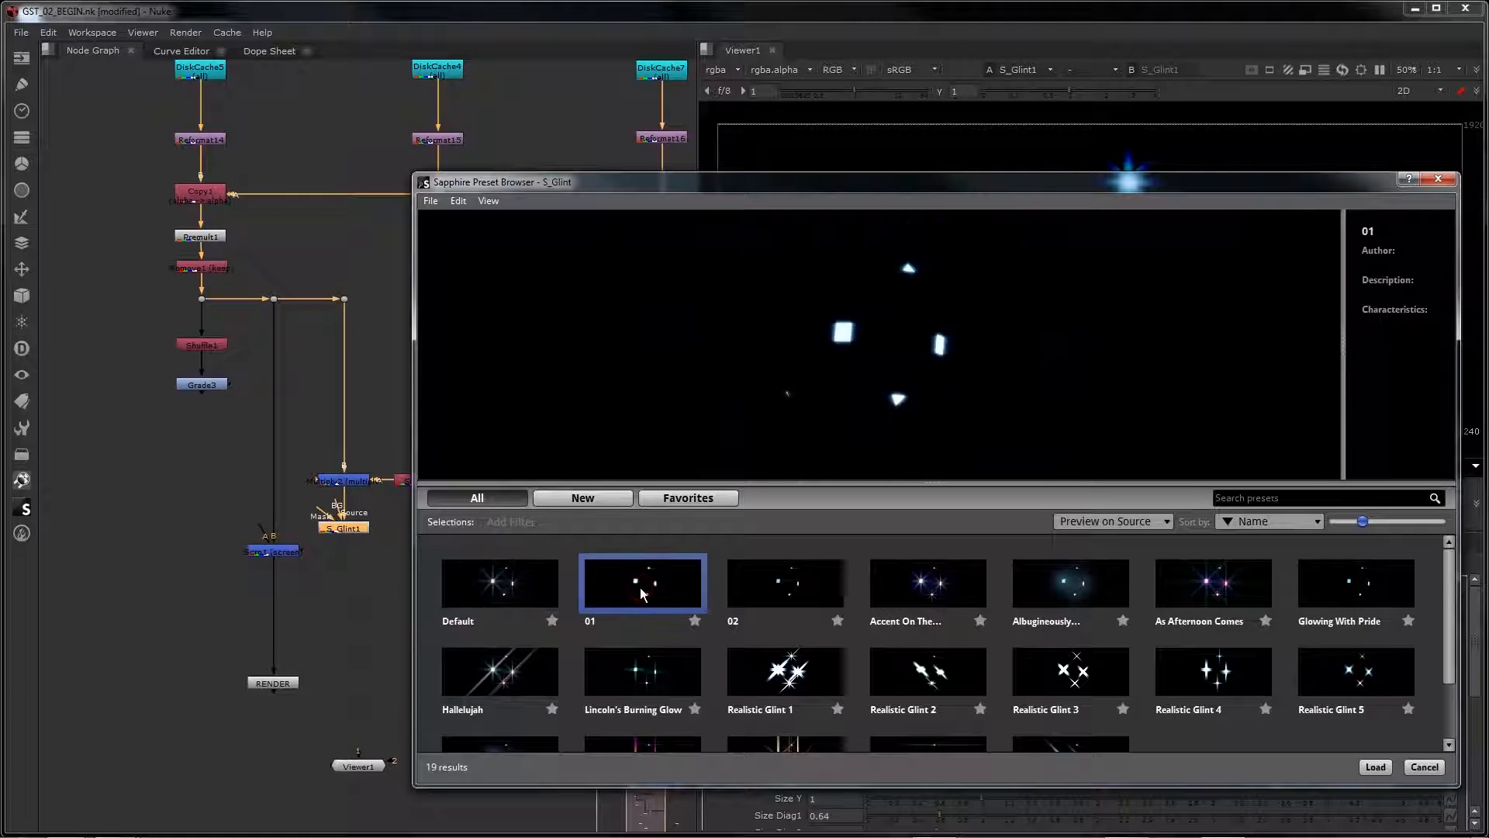
pyautogui.click(1373, 767)
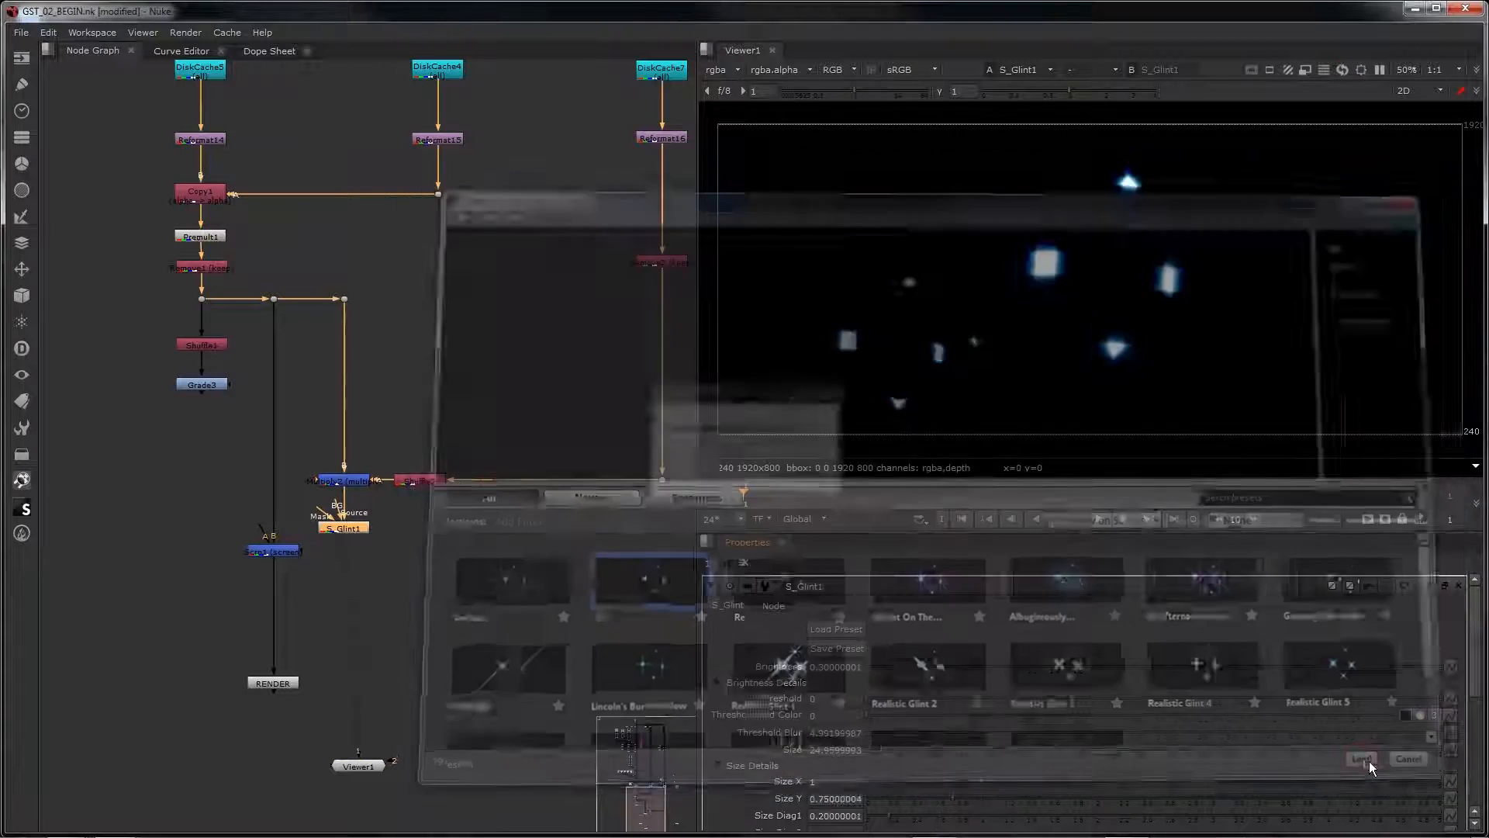
# Step: Connect the A input of the Scrn1 merge to S_Glint1 through a dot placed below it
pyautogui.scroll(2, 324, 540)
pyautogui.moveTo(324, 537); pyautogui.dragTo(355, 556)
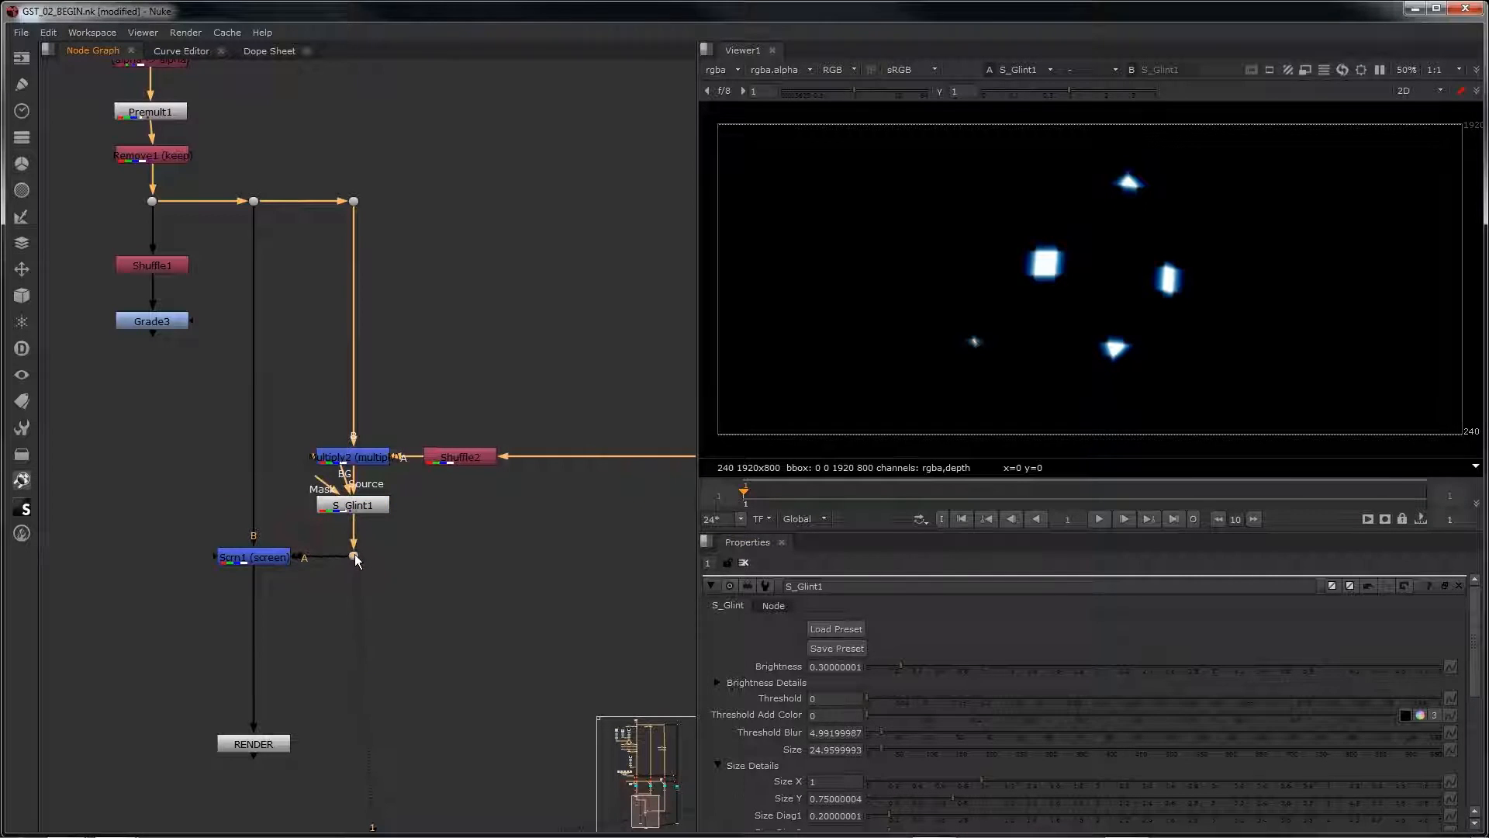
pyautogui.click(252, 557)
# Step: View the RENDER output and inspect the window glints up close and on the whole crate
pyautogui.click(272, 749)
pyautogui.press('1')
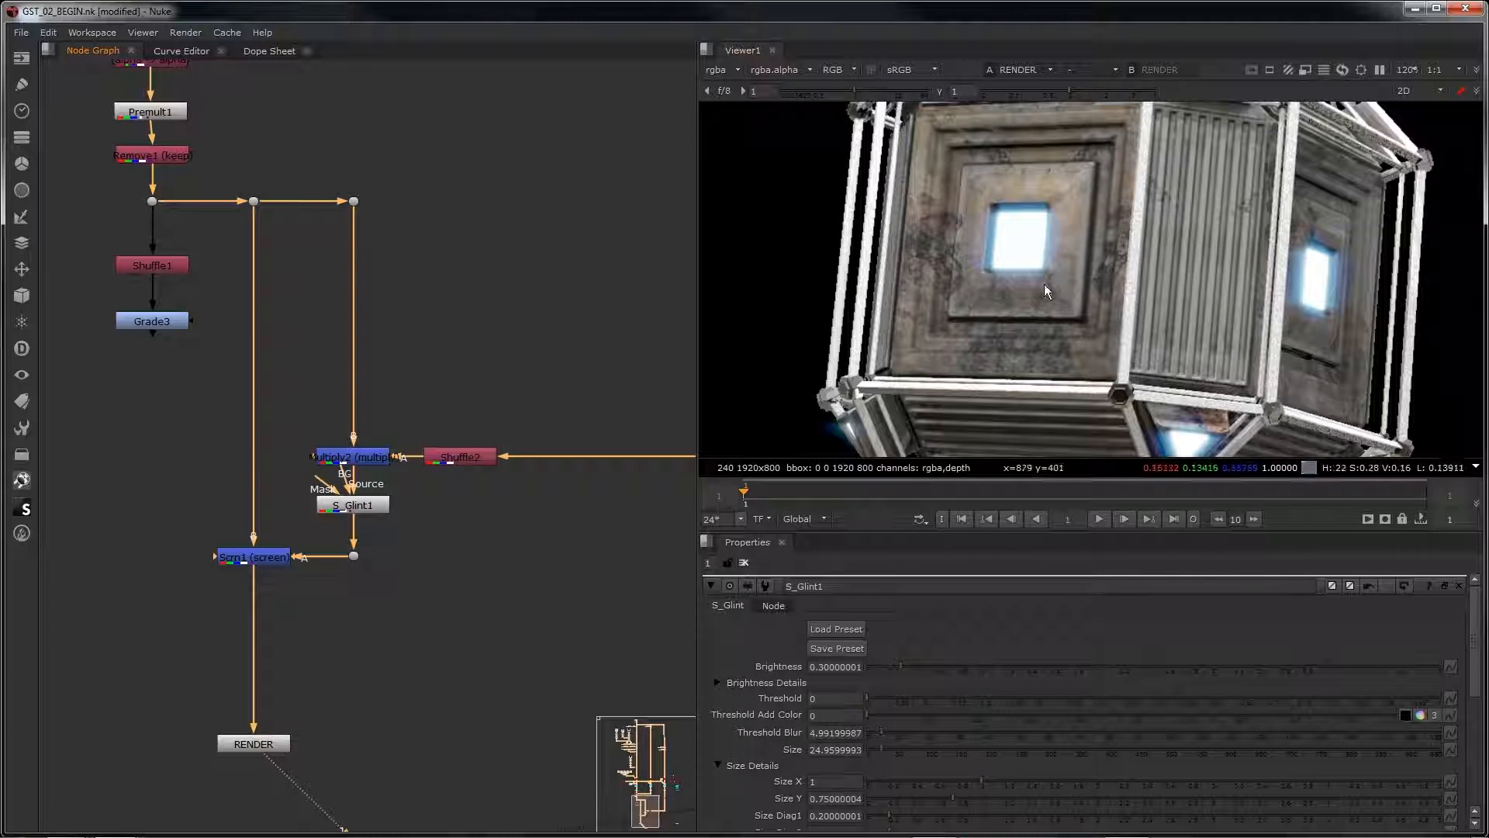
pyautogui.scroll(-3, 1108, 314)
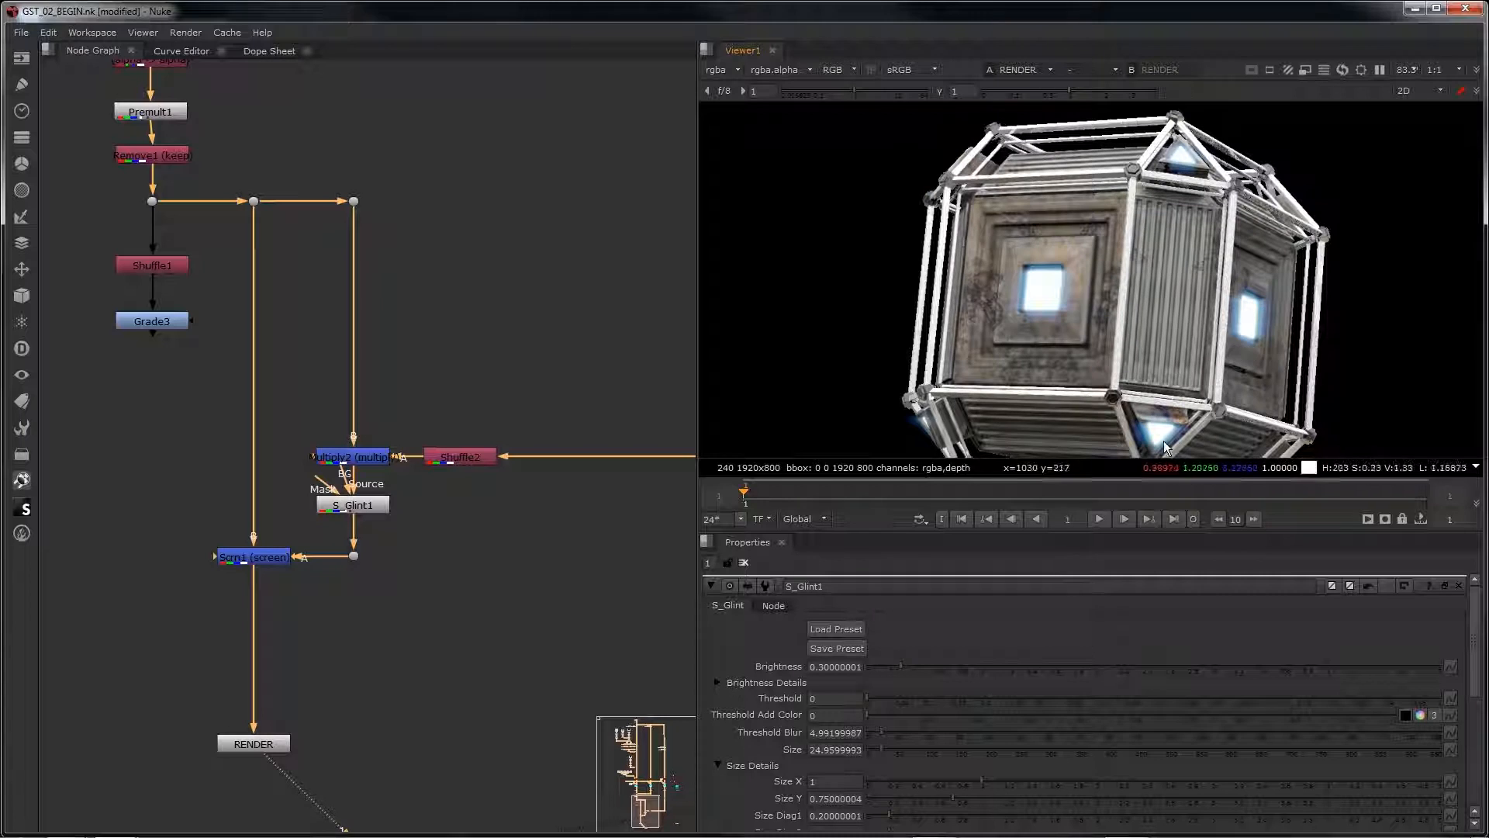
pyautogui.scroll(-1, 1063, 266)
pyautogui.scroll(-2, 1062, 265)
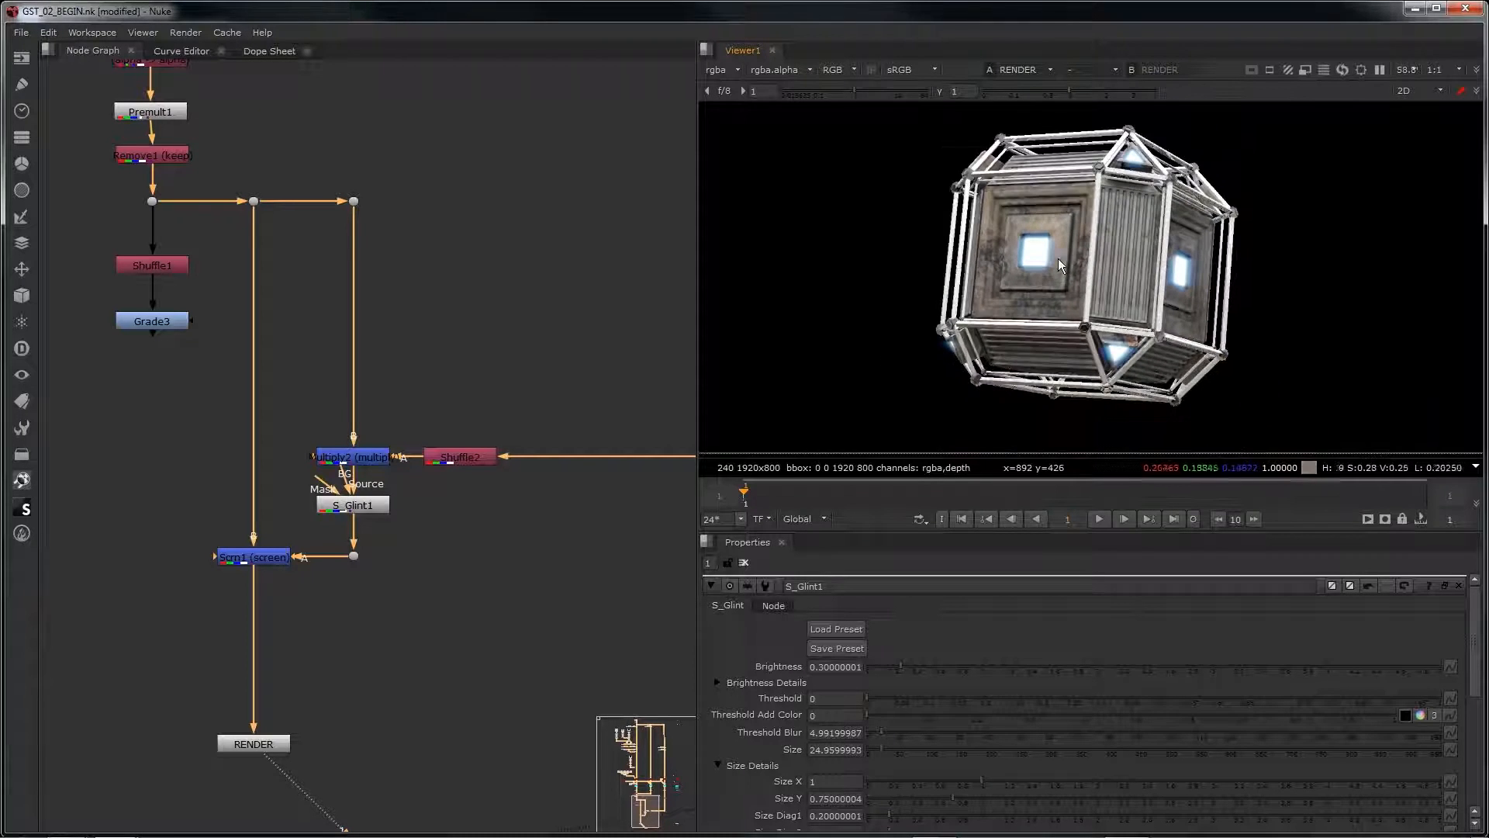
# Step: View the Shuffle1 and Grade3 outputs in turn to examine the crate's depth pass
pyautogui.moveTo(327, 539); pyautogui.dragTo(419, 419, button='middle')
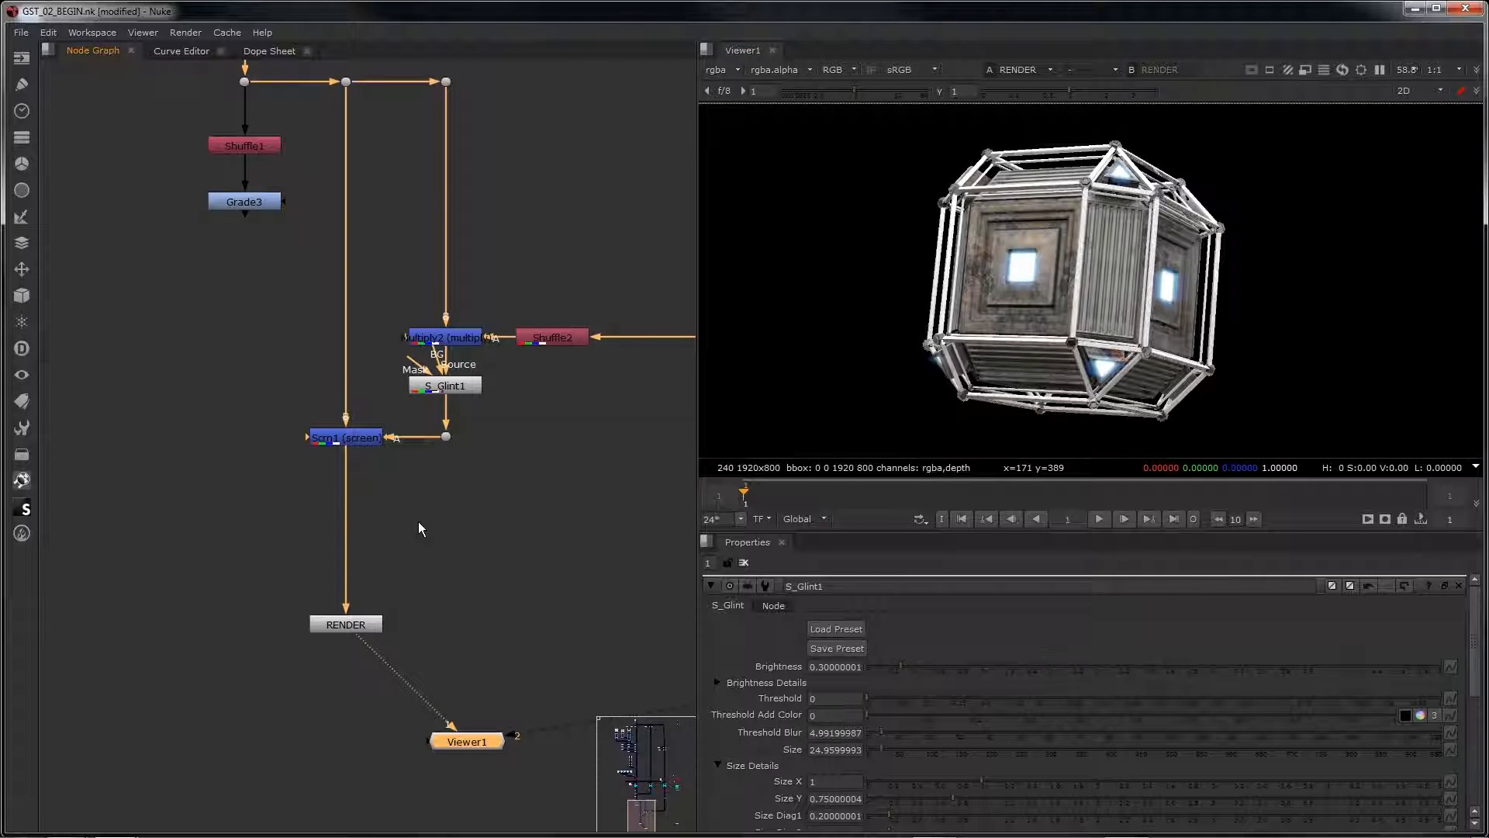
pyautogui.moveTo(243, 309); pyautogui.dragTo(252, 436, button='middle')
pyautogui.click(244, 146)
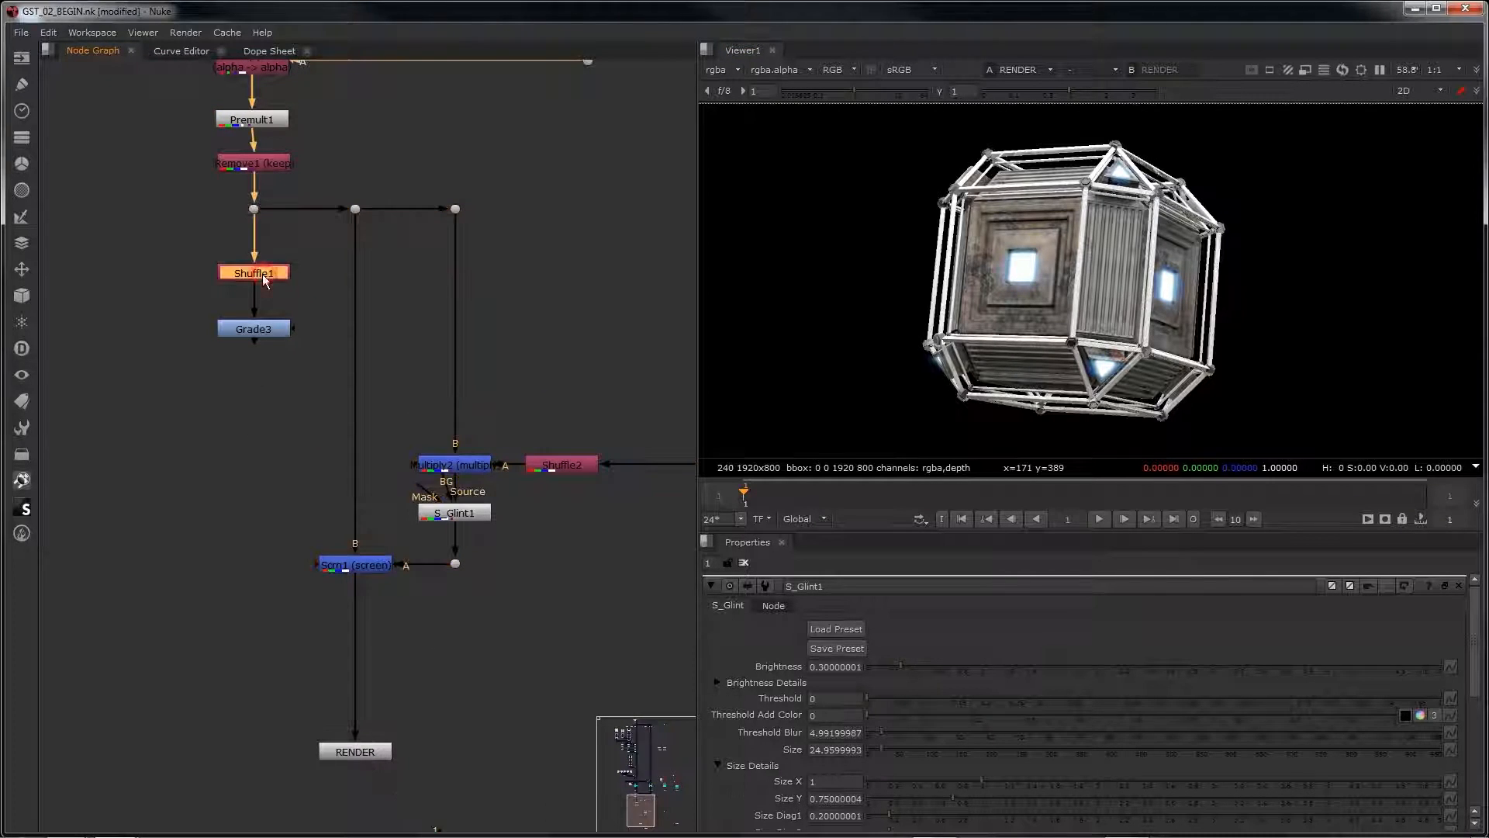
pyautogui.press('1')
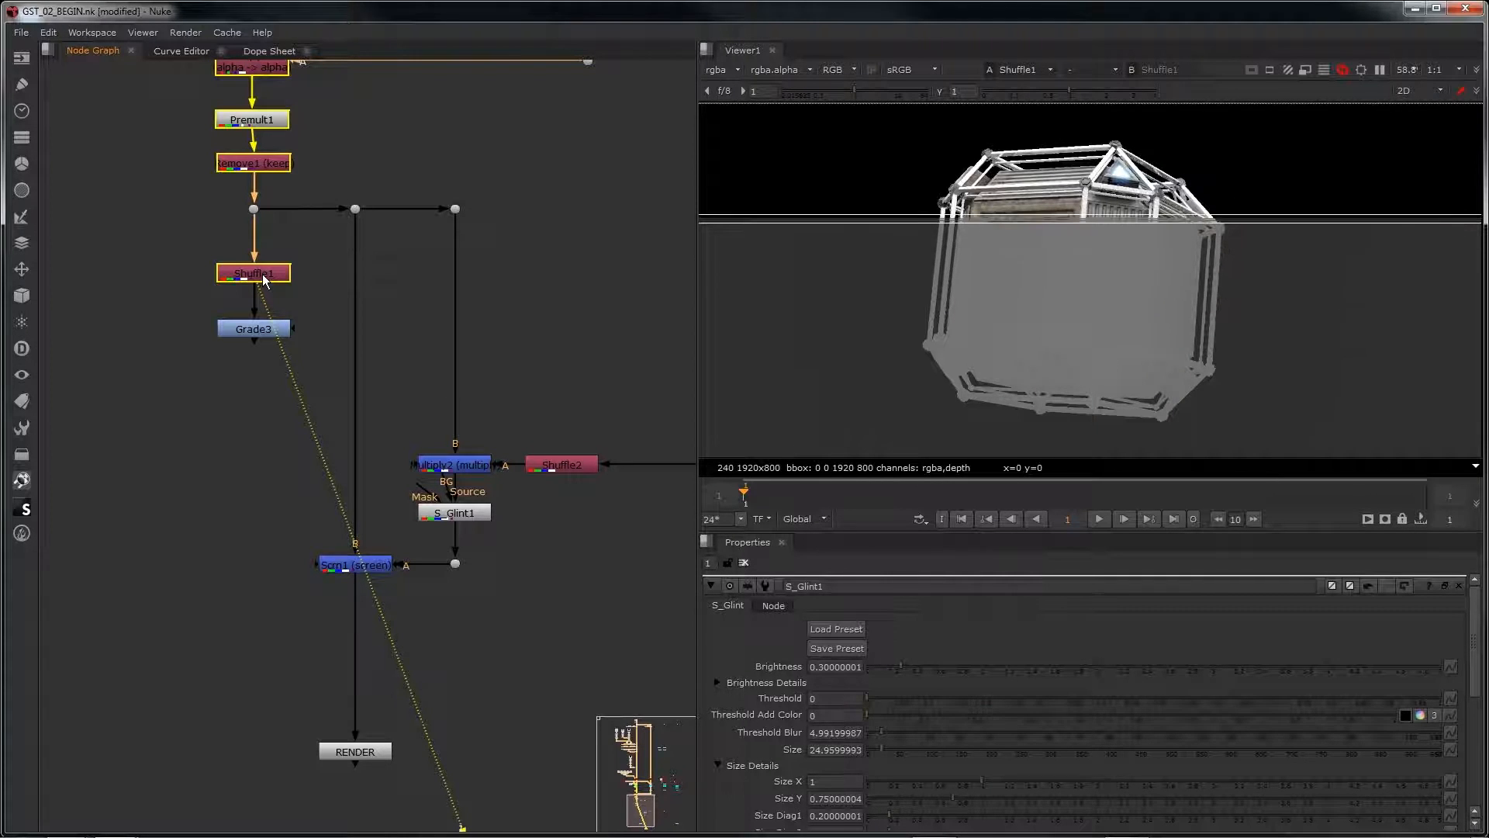
pyautogui.click(242, 330)
pyautogui.press('1')
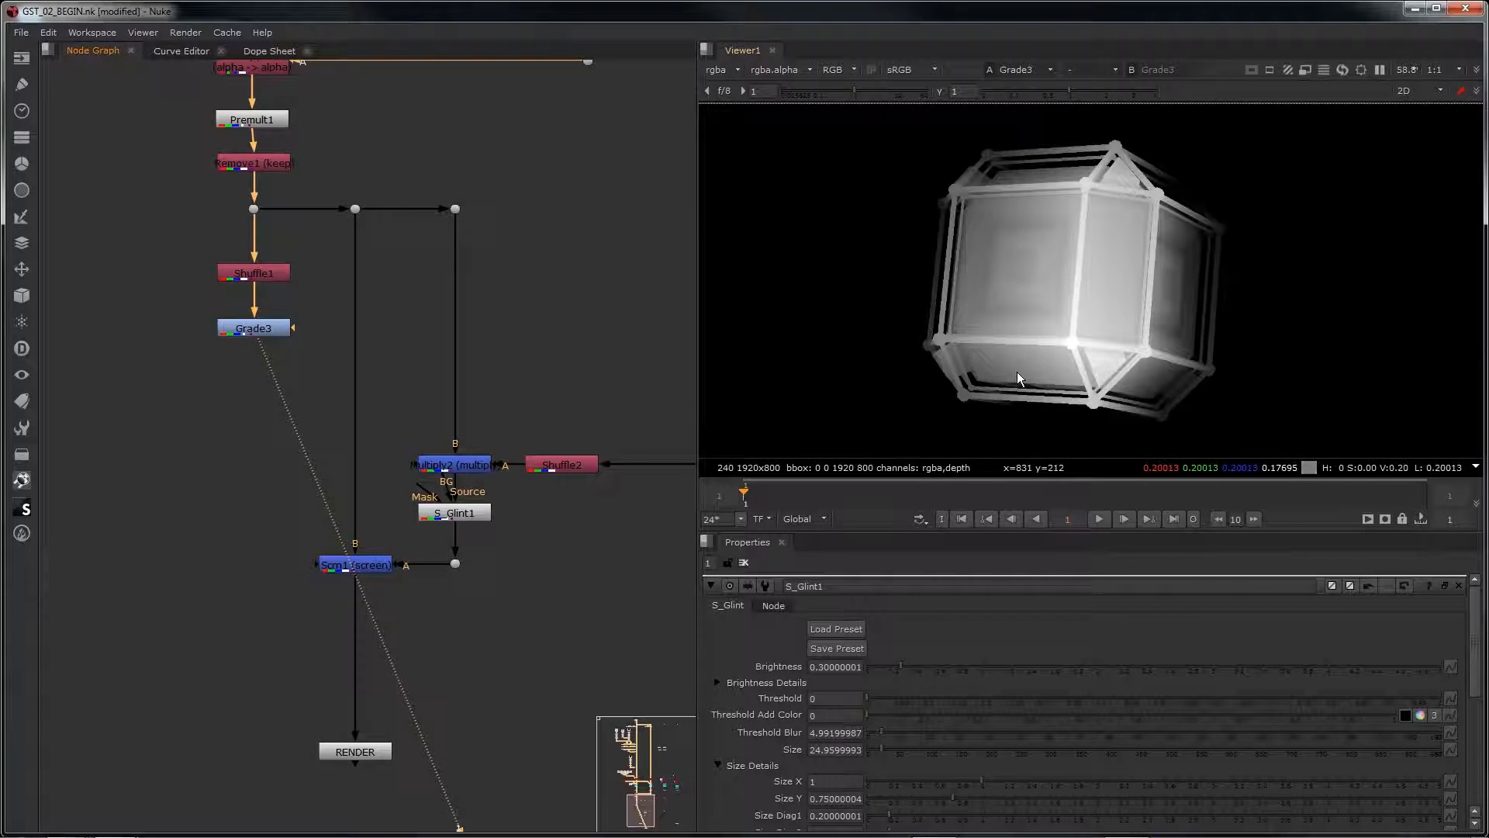
# Step: Insert an S_ZDefocus node between Scrn1 and RENDER, and connect its ZBuffer input to Grade3 through a dot
pyautogui.moveTo(279, 627); pyautogui.dragTo(342, 551, button='middle')
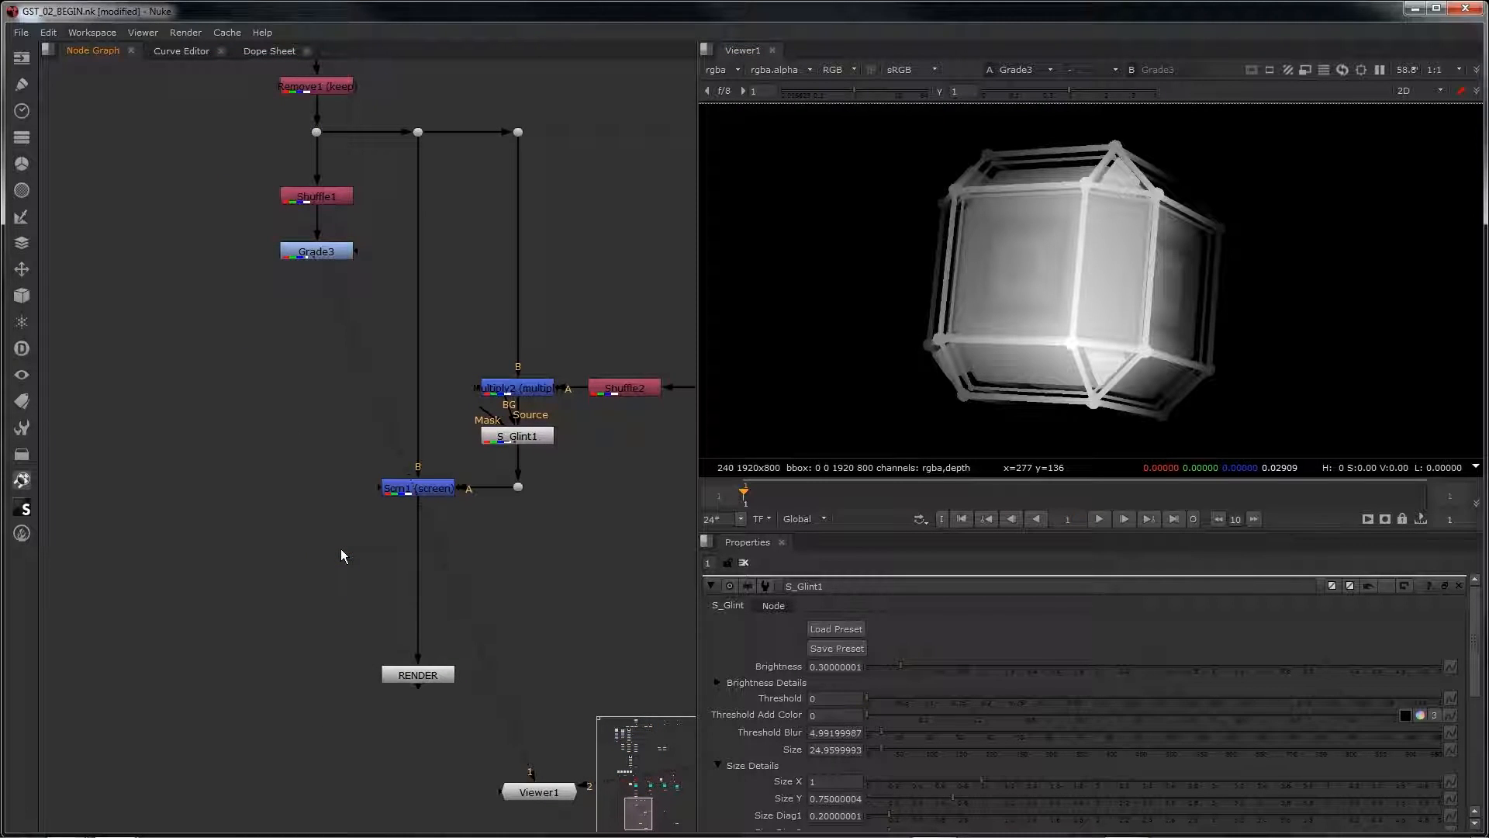
pyautogui.write('s z')
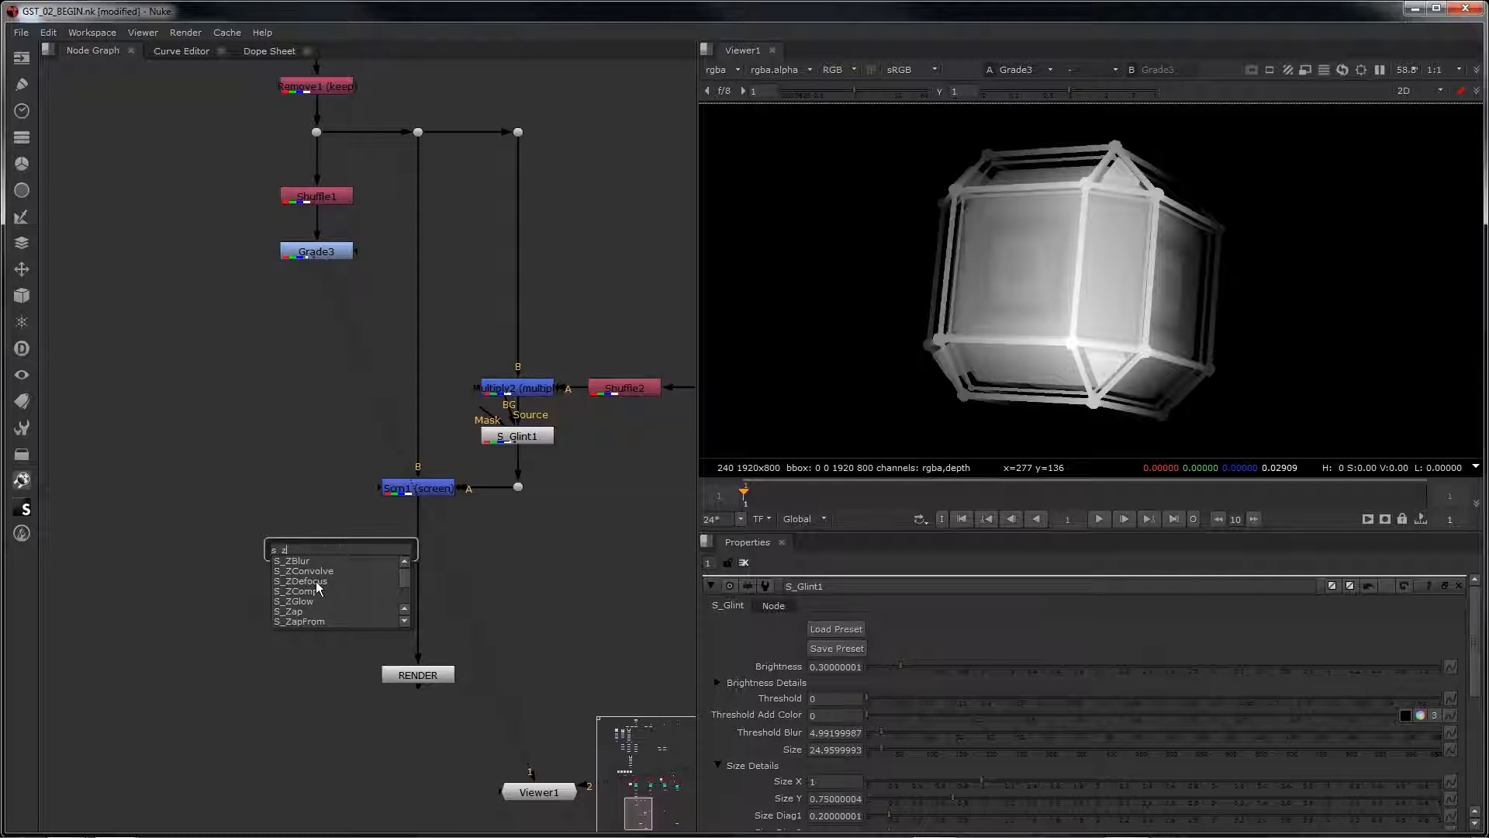
pyautogui.click(316, 582)
pyautogui.moveTo(328, 555); pyautogui.dragTo(412, 562)
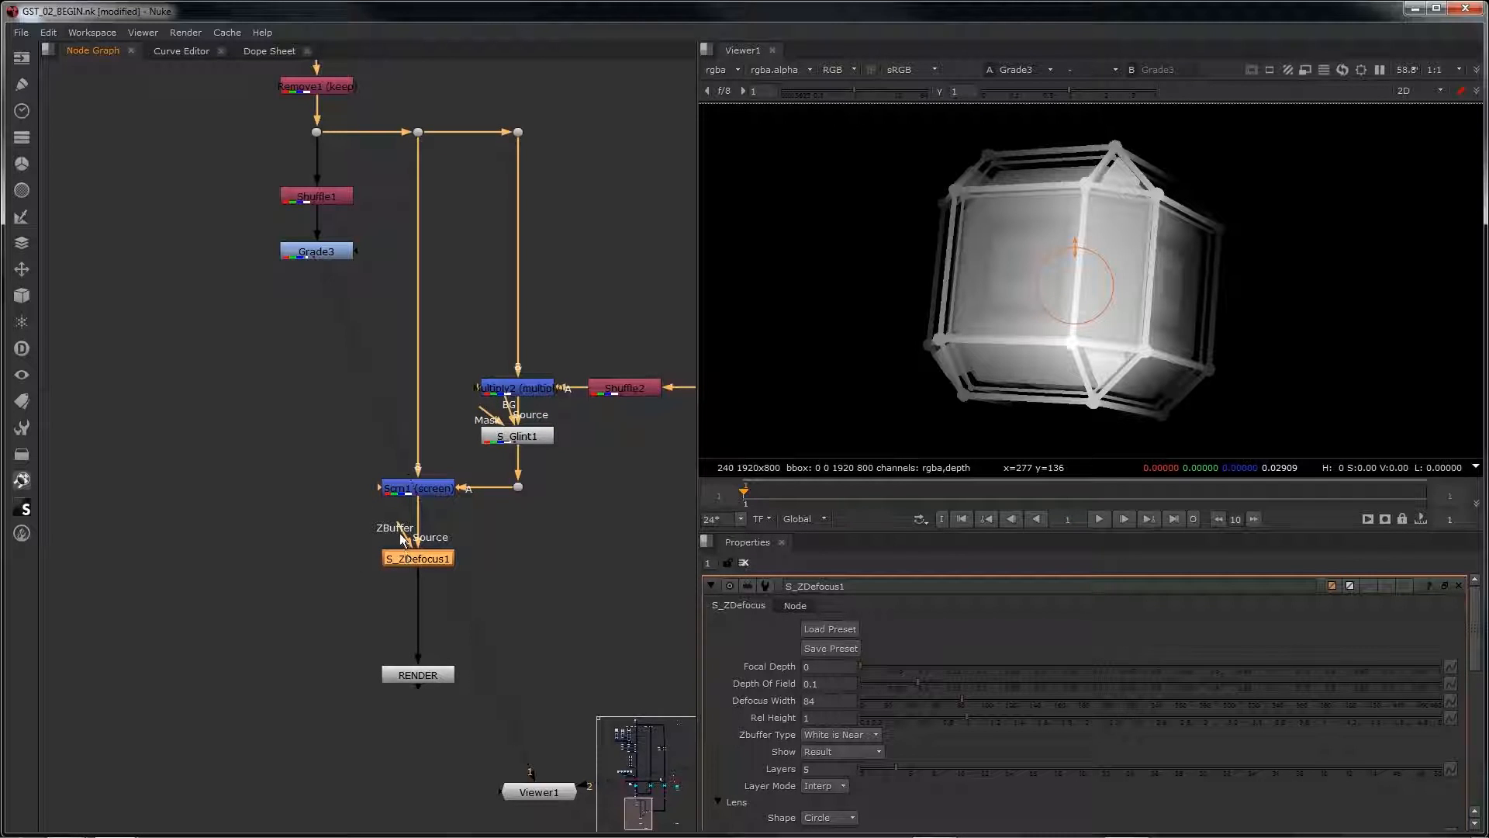
pyautogui.moveTo(403, 530); pyautogui.dragTo(316, 253)
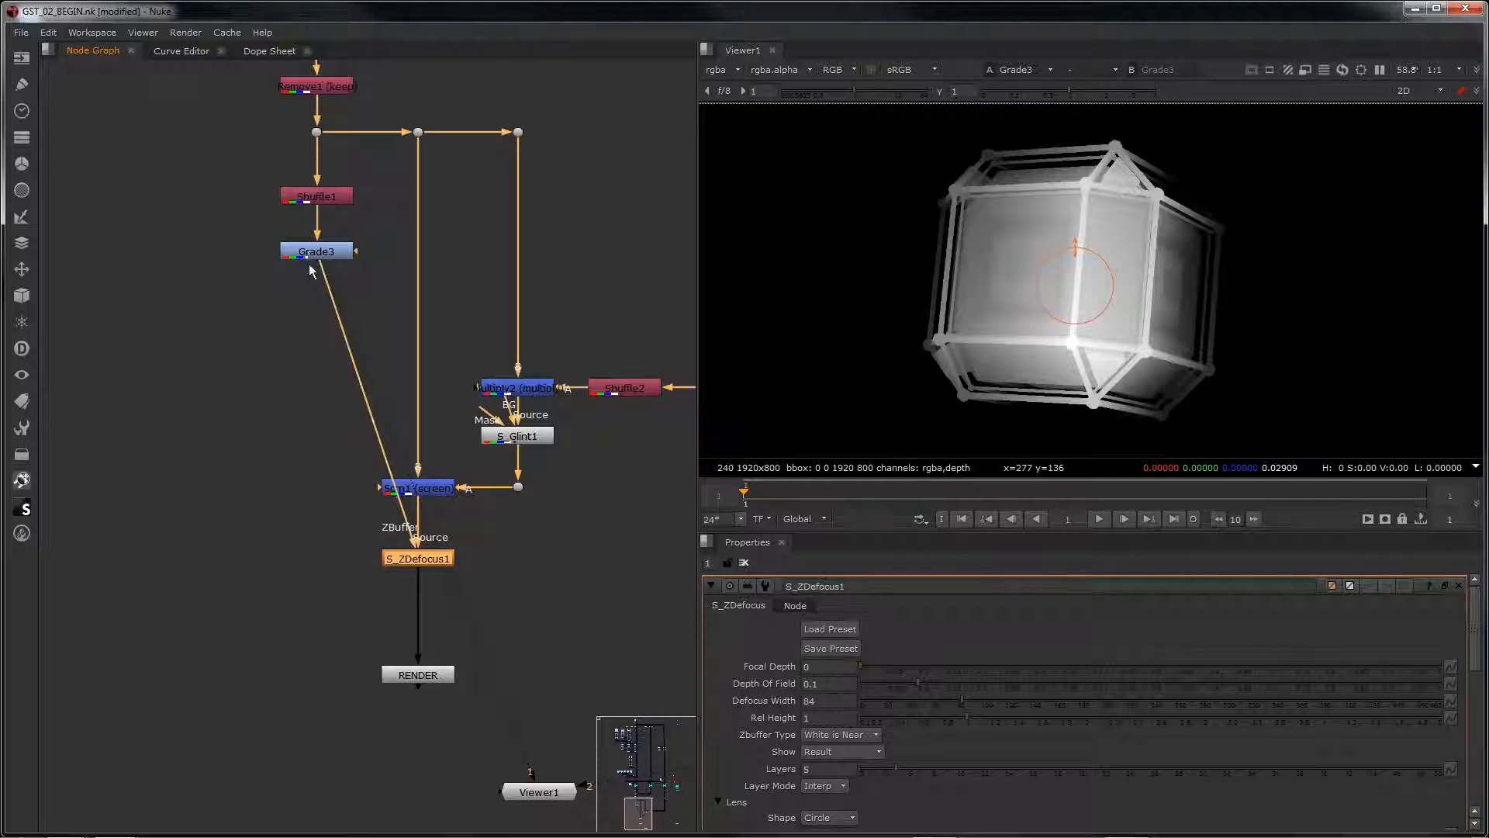
pyautogui.keyDown('ctrl'); pyautogui.moveTo(364, 406); pyautogui.dragTo(317, 558); pyautogui.keyUp('ctrl')
# Step: View the RENDER output and set S_ZDefocus1's Defocus Width to 5
pyautogui.click(402, 674)
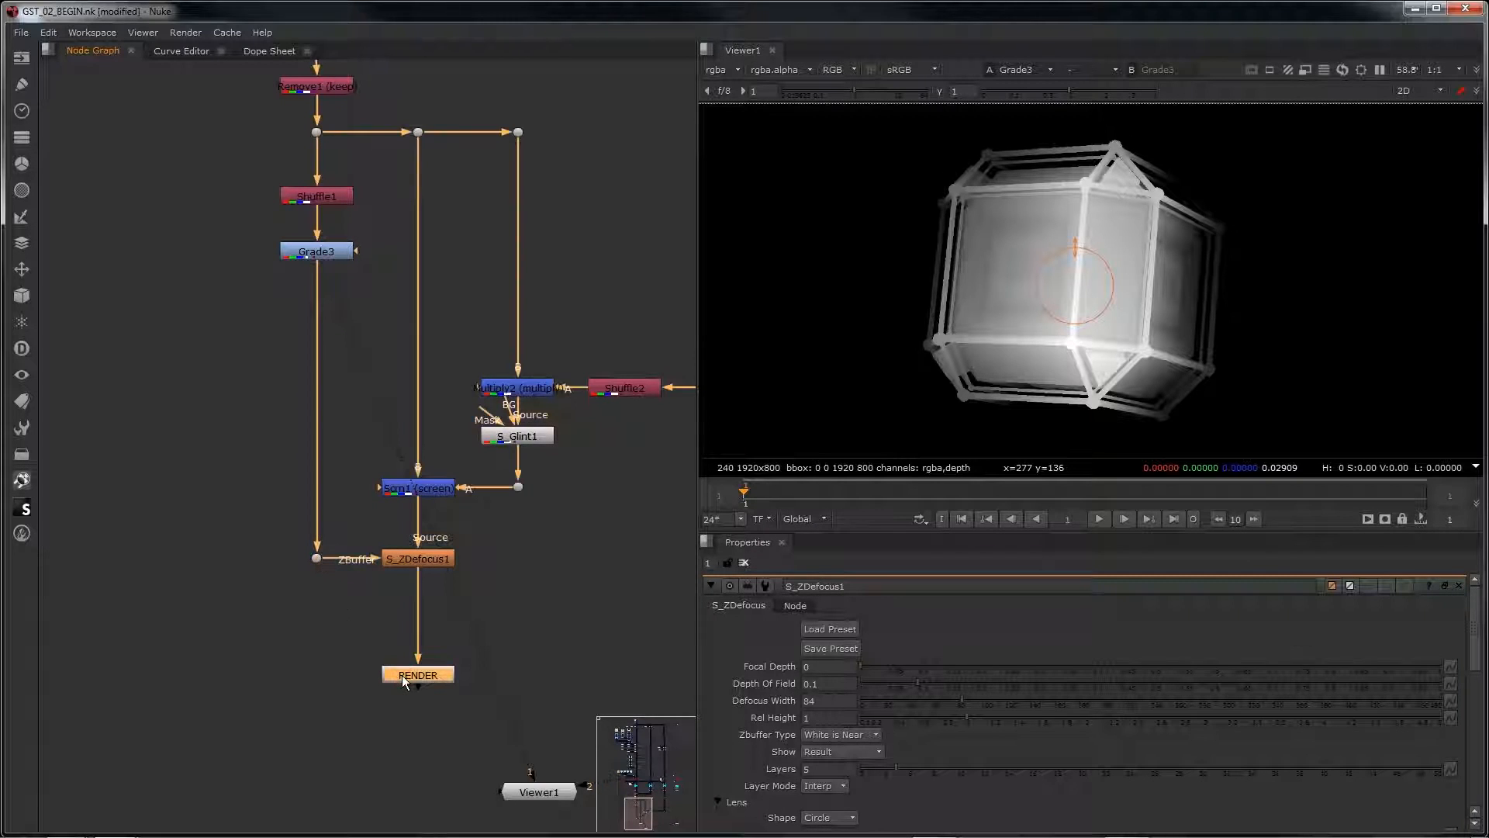
pyautogui.press('1')
pyautogui.scroll(-2, 402, 675)
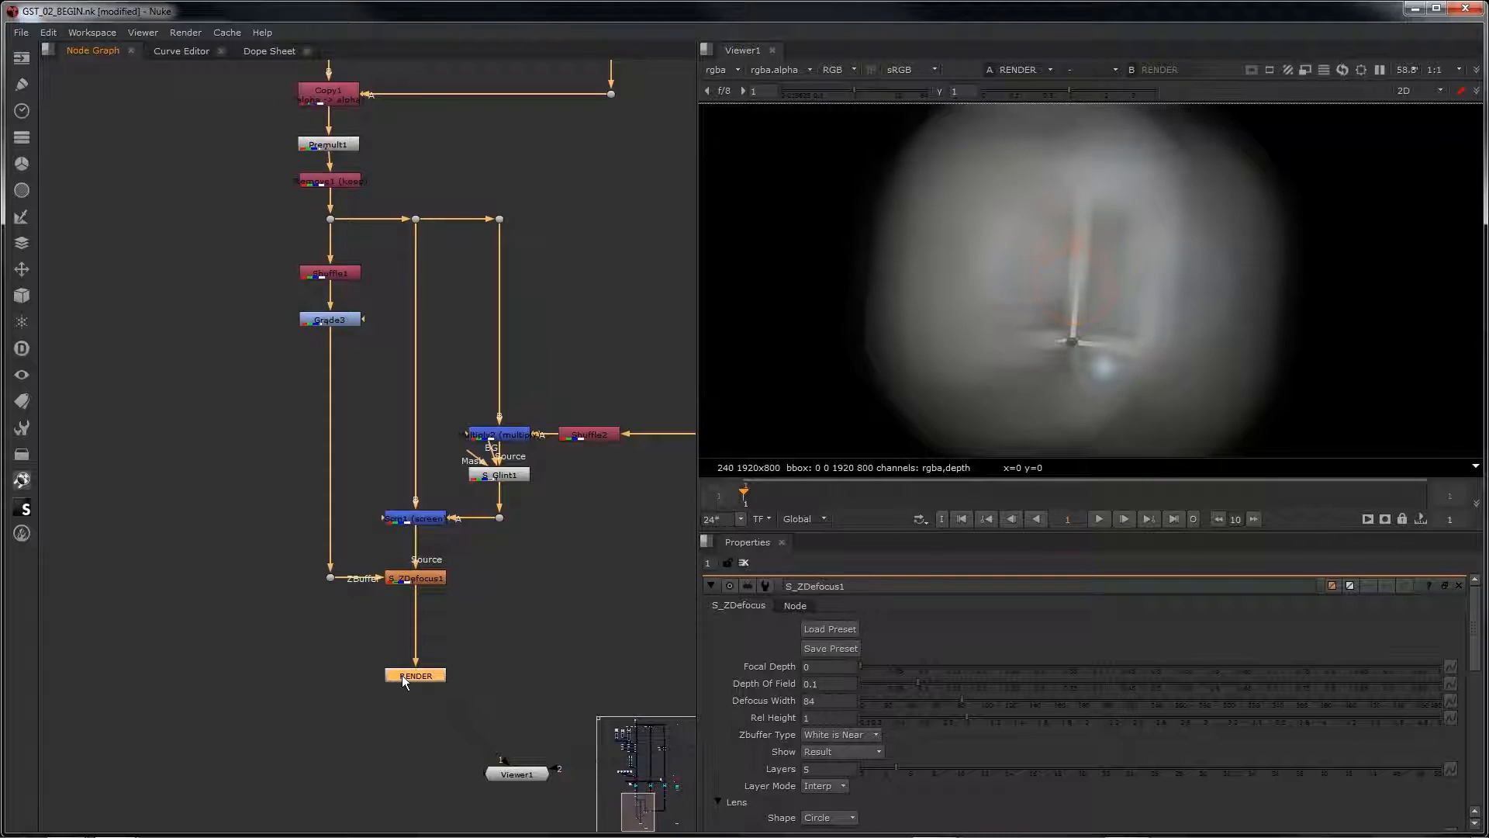
pyautogui.click(426, 578)
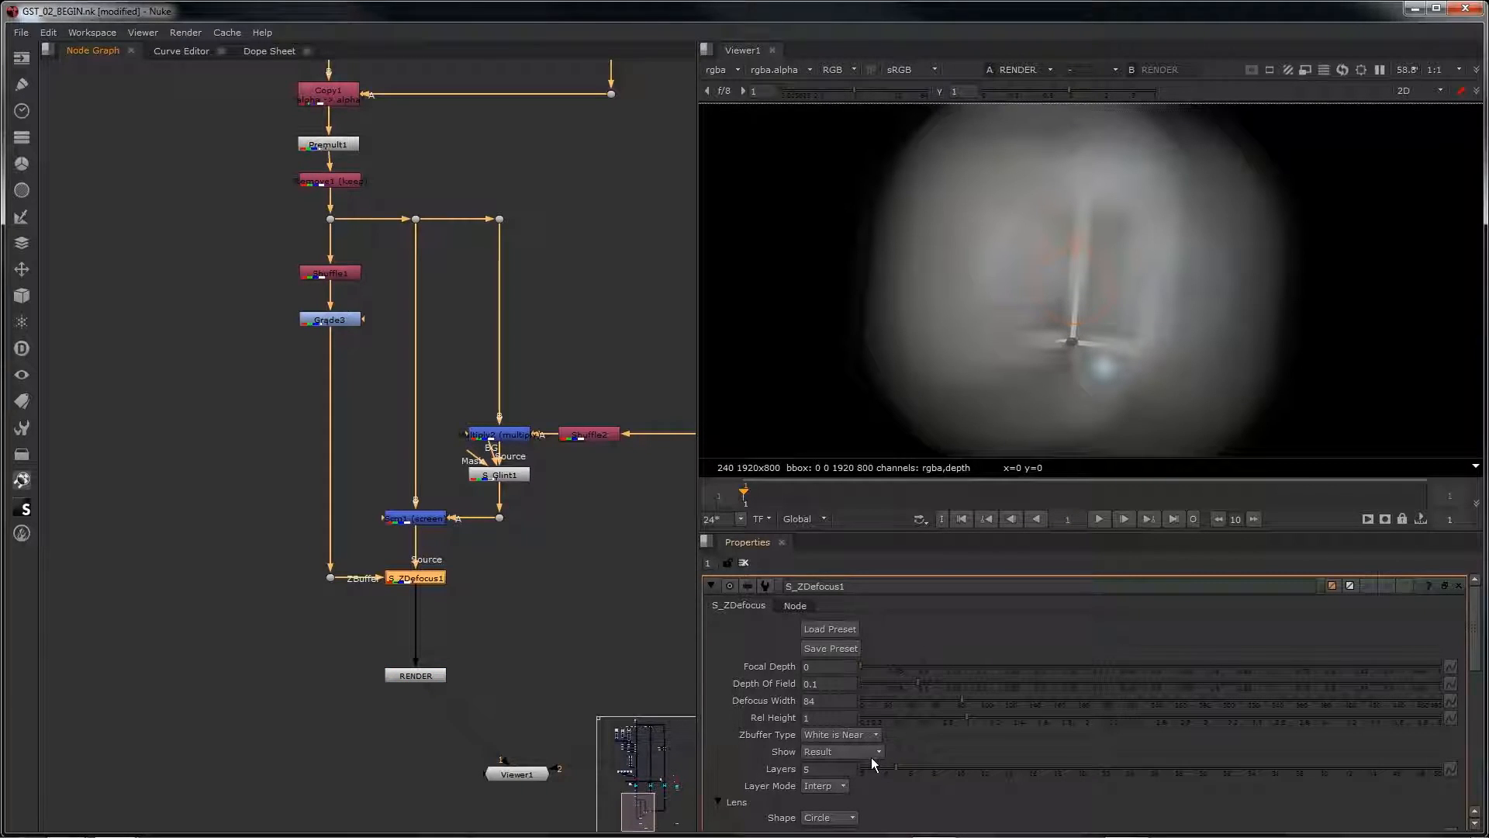
pyautogui.click(830, 700)
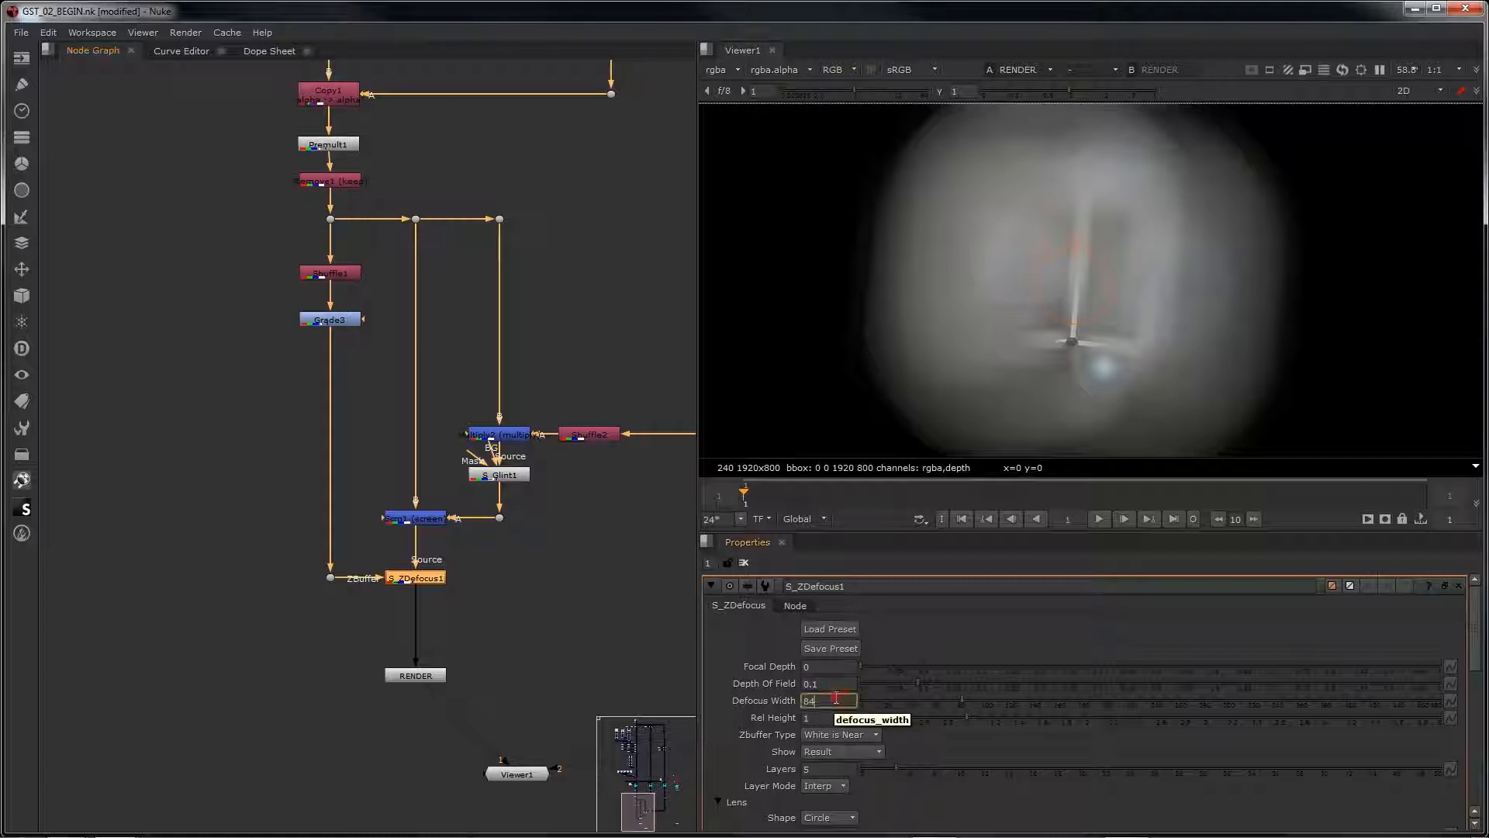
pyautogui.write('5')
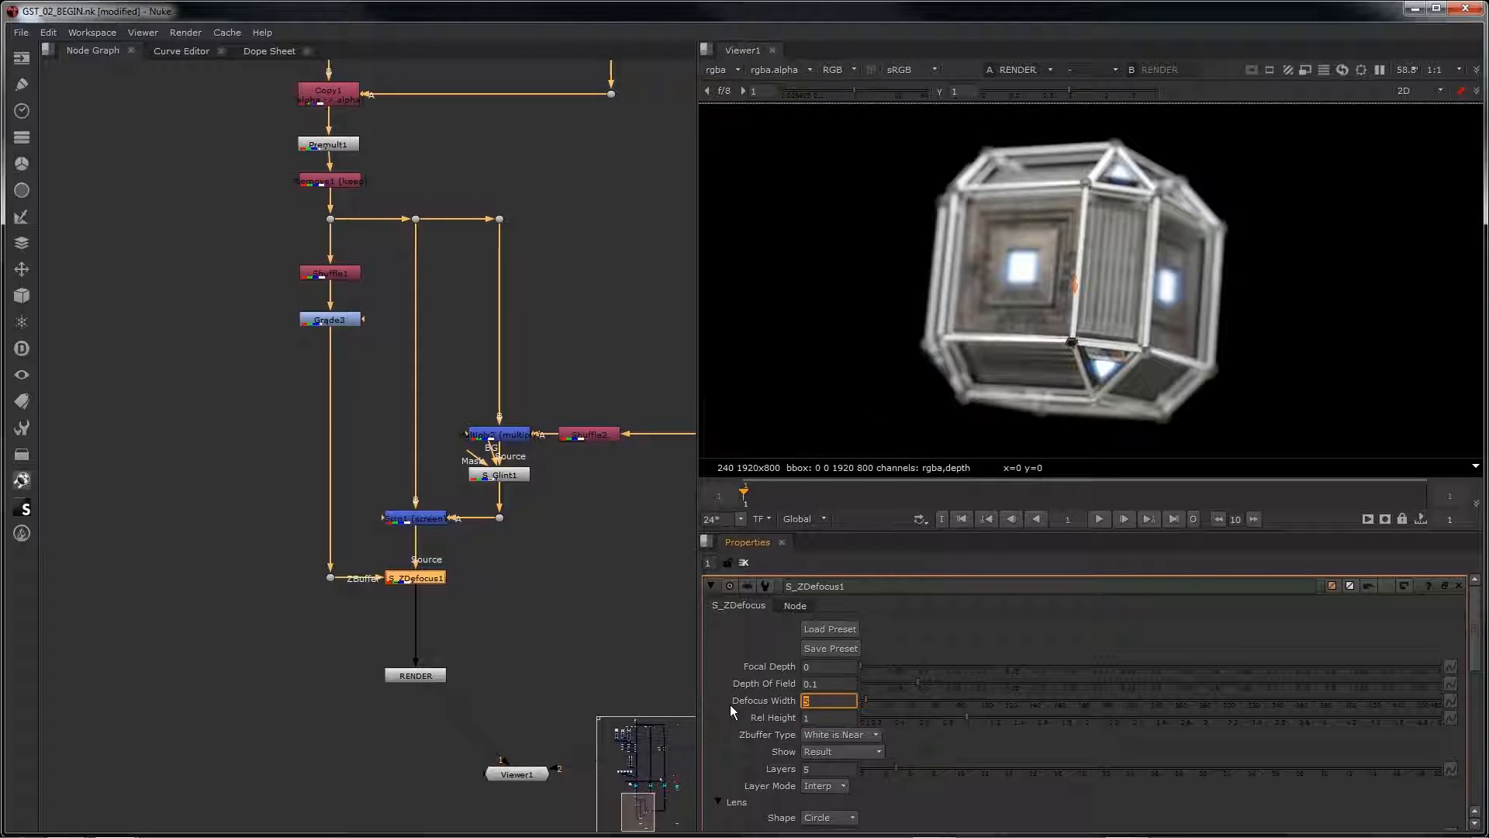
# Step: Show the in-focus zone of S_ZDefocus1 and raise its Focal Depth to 0.488
pyautogui.click(827, 753)
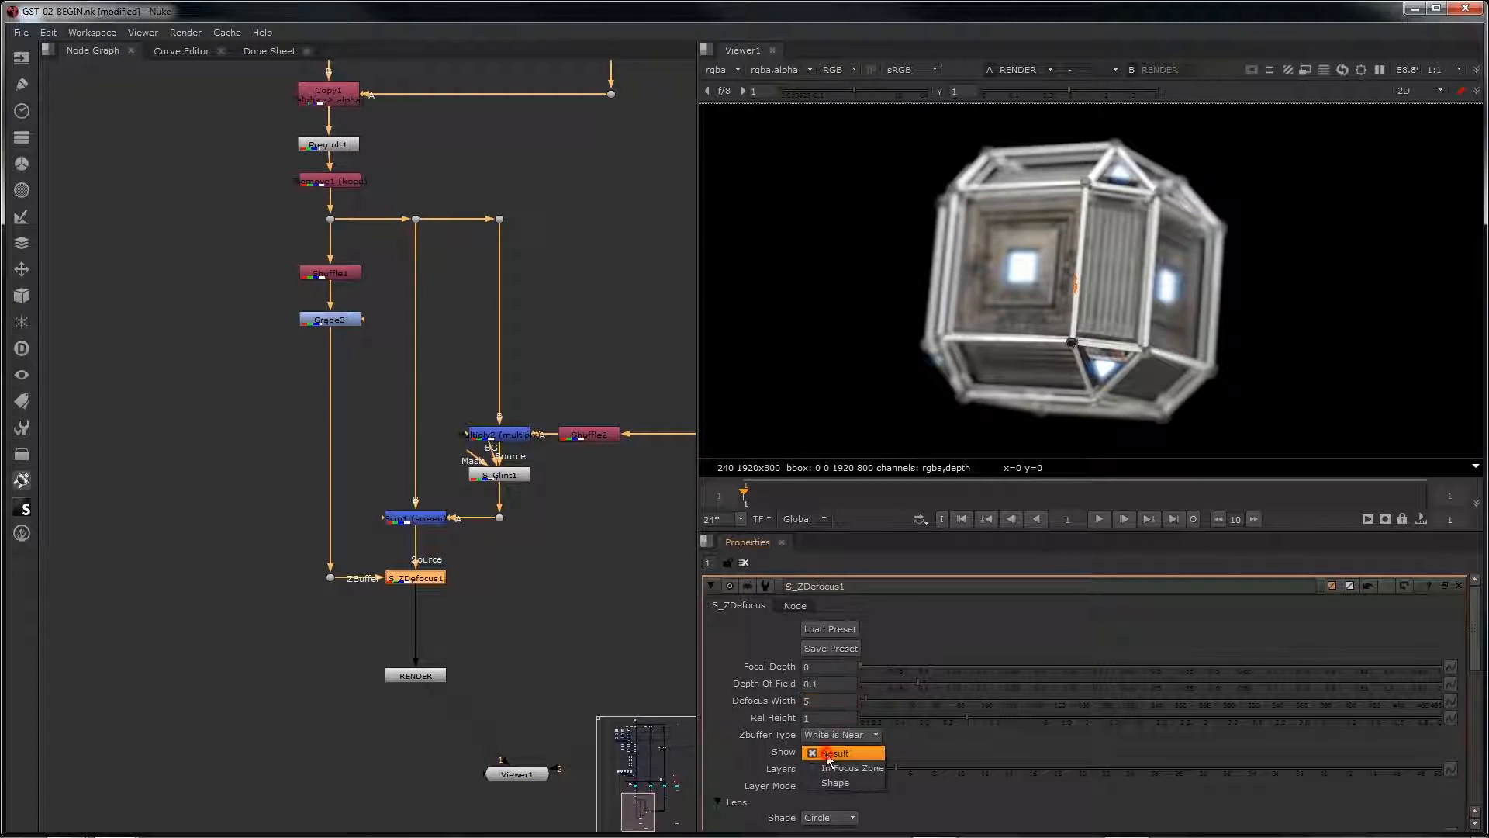
pyautogui.click(852, 768)
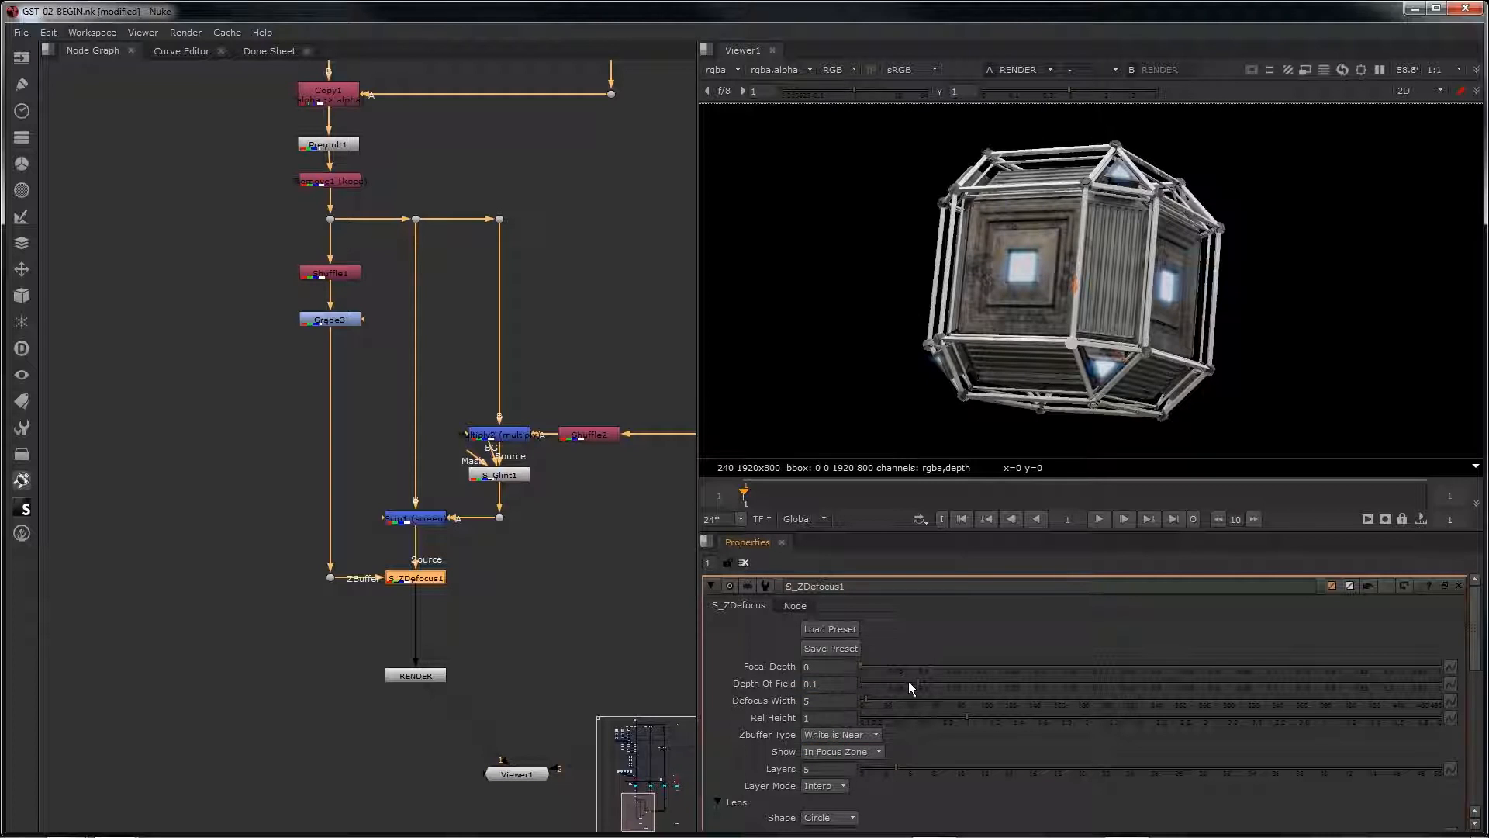
pyautogui.moveTo(865, 665); pyautogui.dragTo(1144, 692)
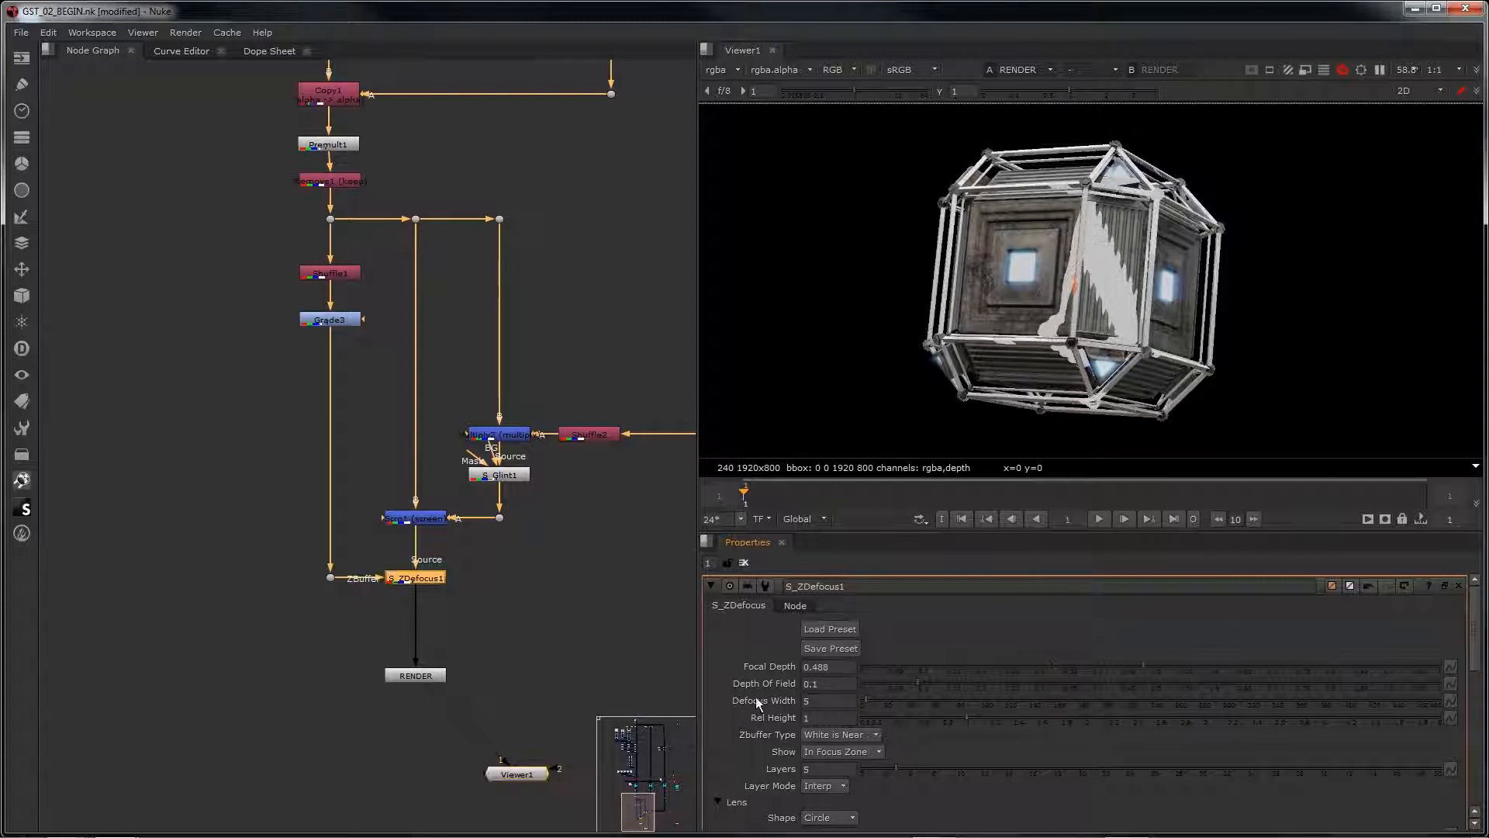
# Step: Load the saved preset 01 into S_ZDefocus1
pyautogui.click(826, 628)
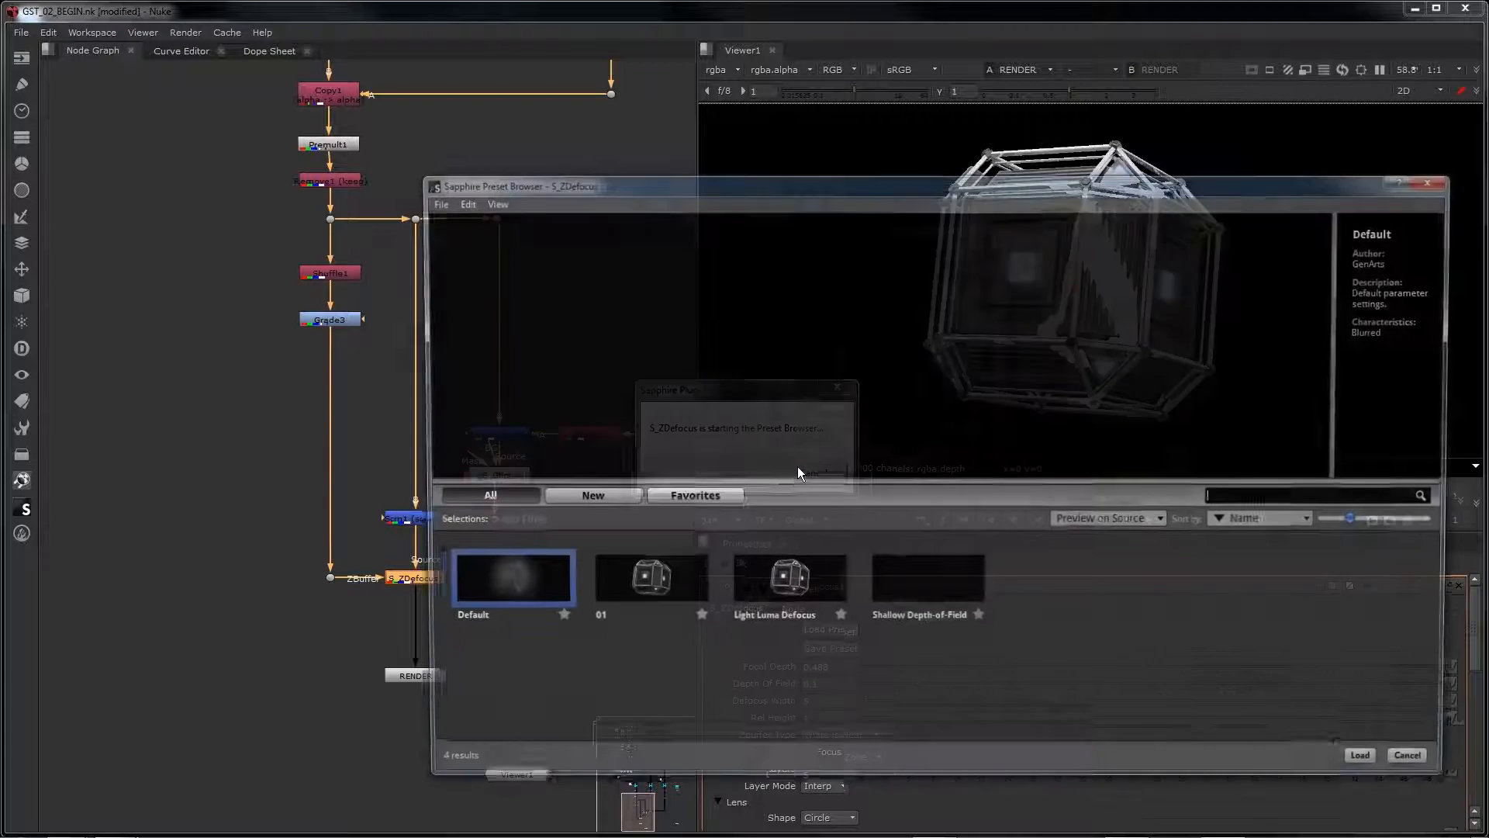
pyautogui.click(593, 587)
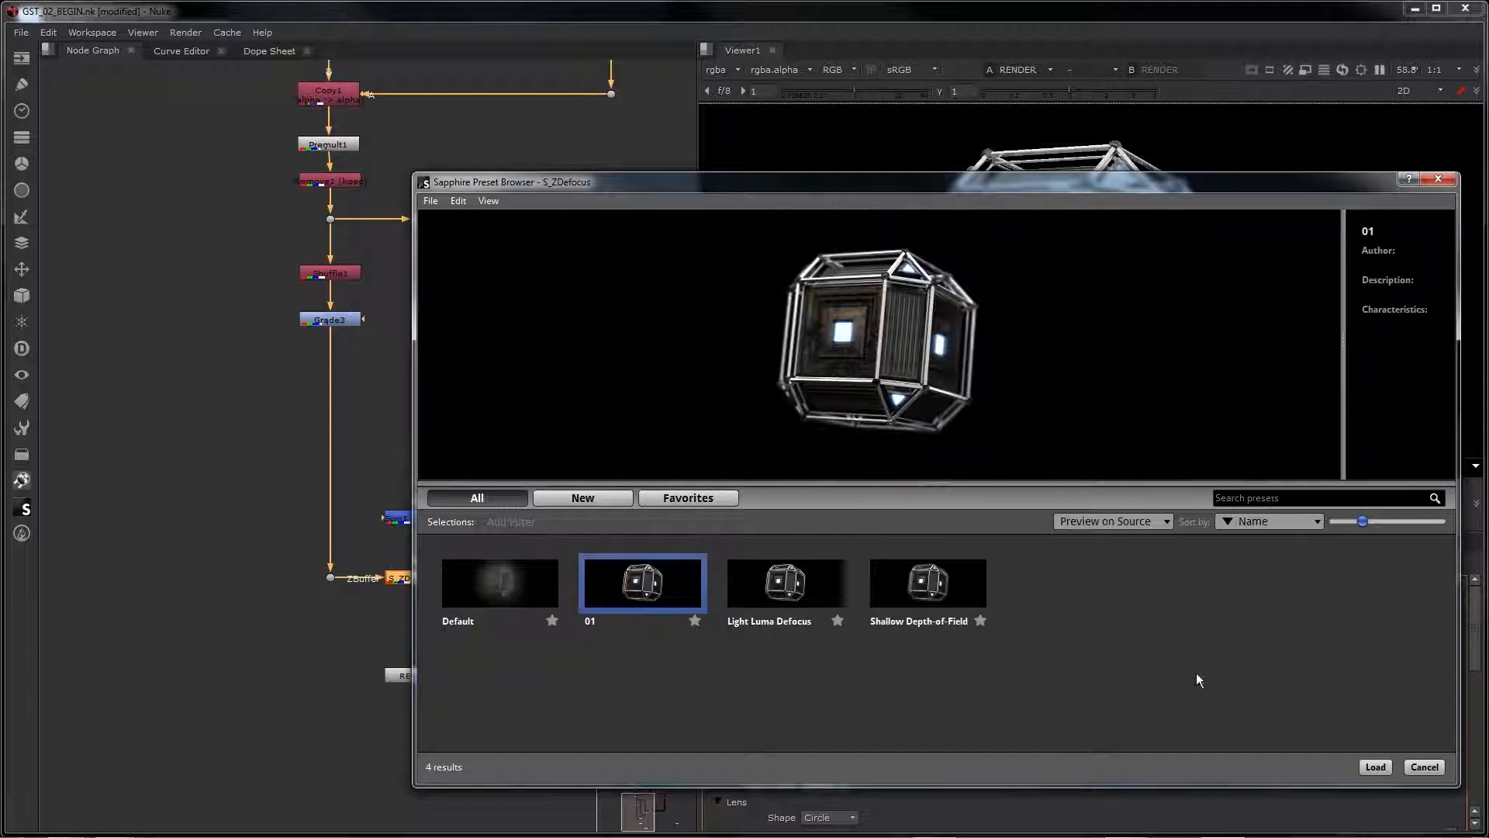
pyautogui.click(1373, 768)
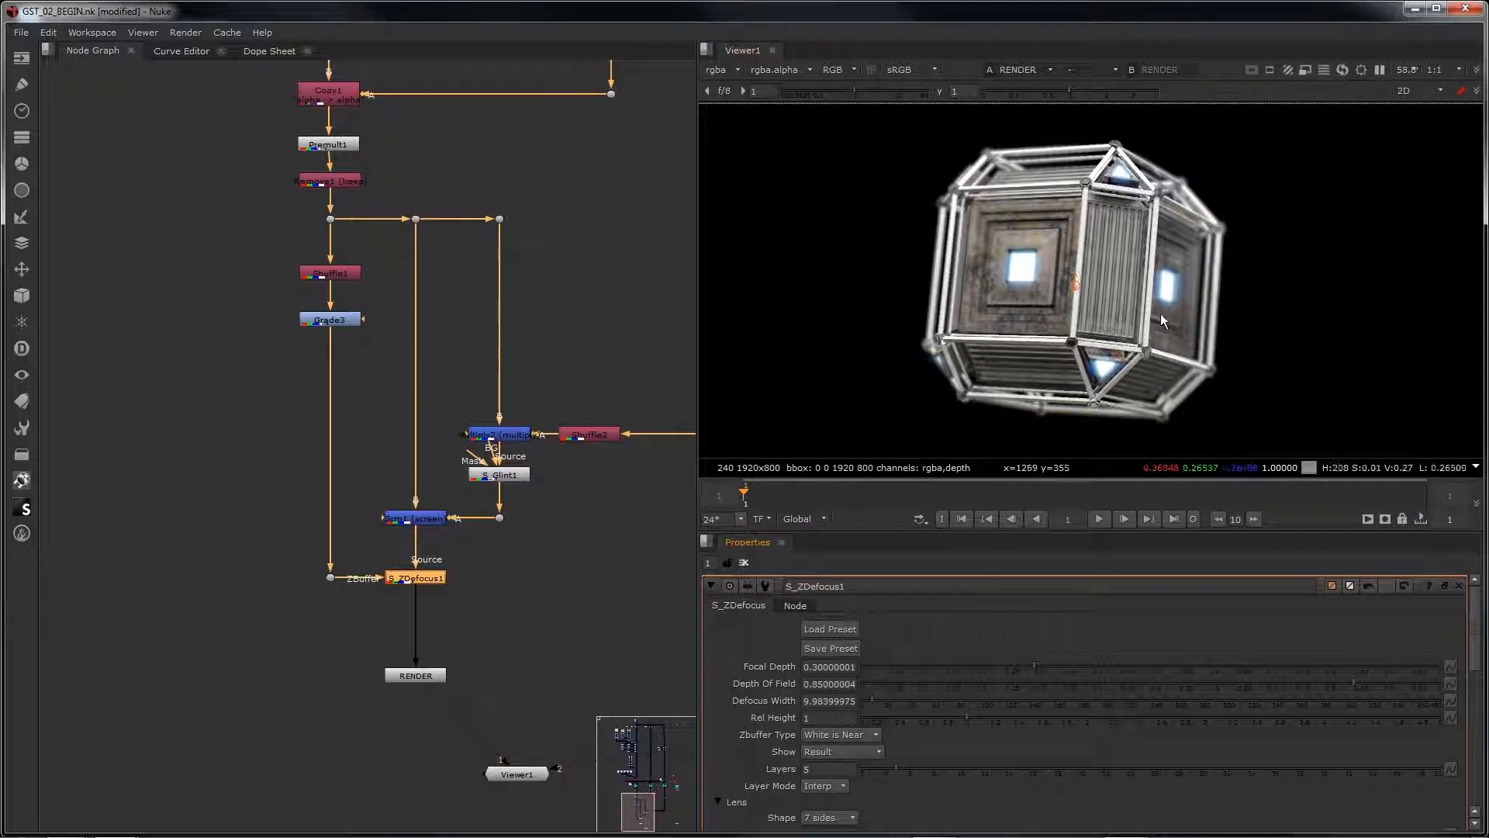
# Step: Examine the whole node graph, from the depth defocus branch up to the lights, camera and render nodes
pyautogui.moveTo(451, 621); pyautogui.dragTo(366, 570, button='middle')
pyautogui.scroll(-2, 366, 569)
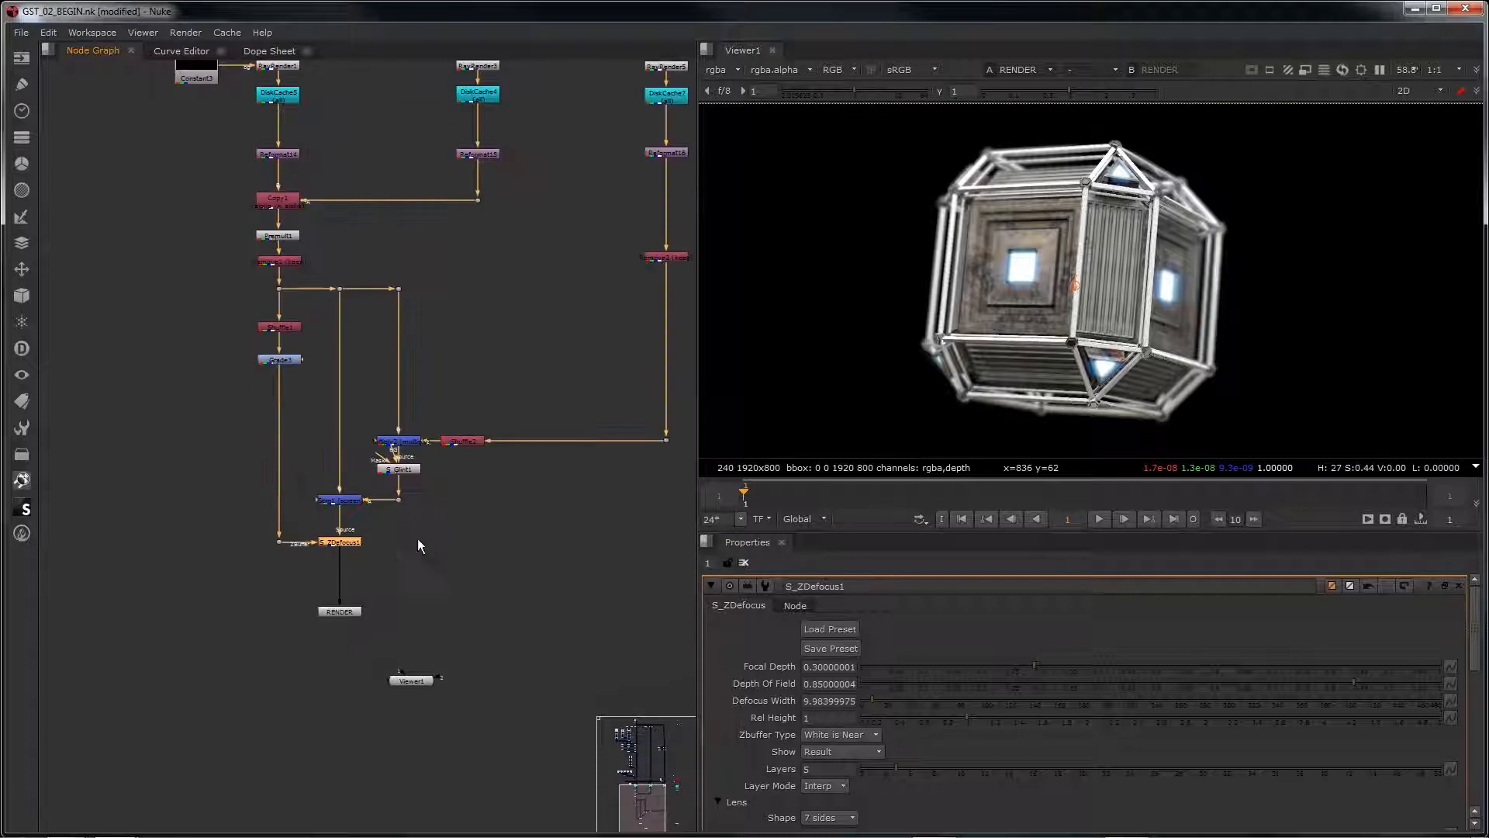
pyautogui.moveTo(473, 516); pyautogui.dragTo(411, 568, button='middle')
pyautogui.scroll(-2, 411, 568)
pyautogui.moveTo(453, 473); pyautogui.dragTo(419, 538, button='middle')
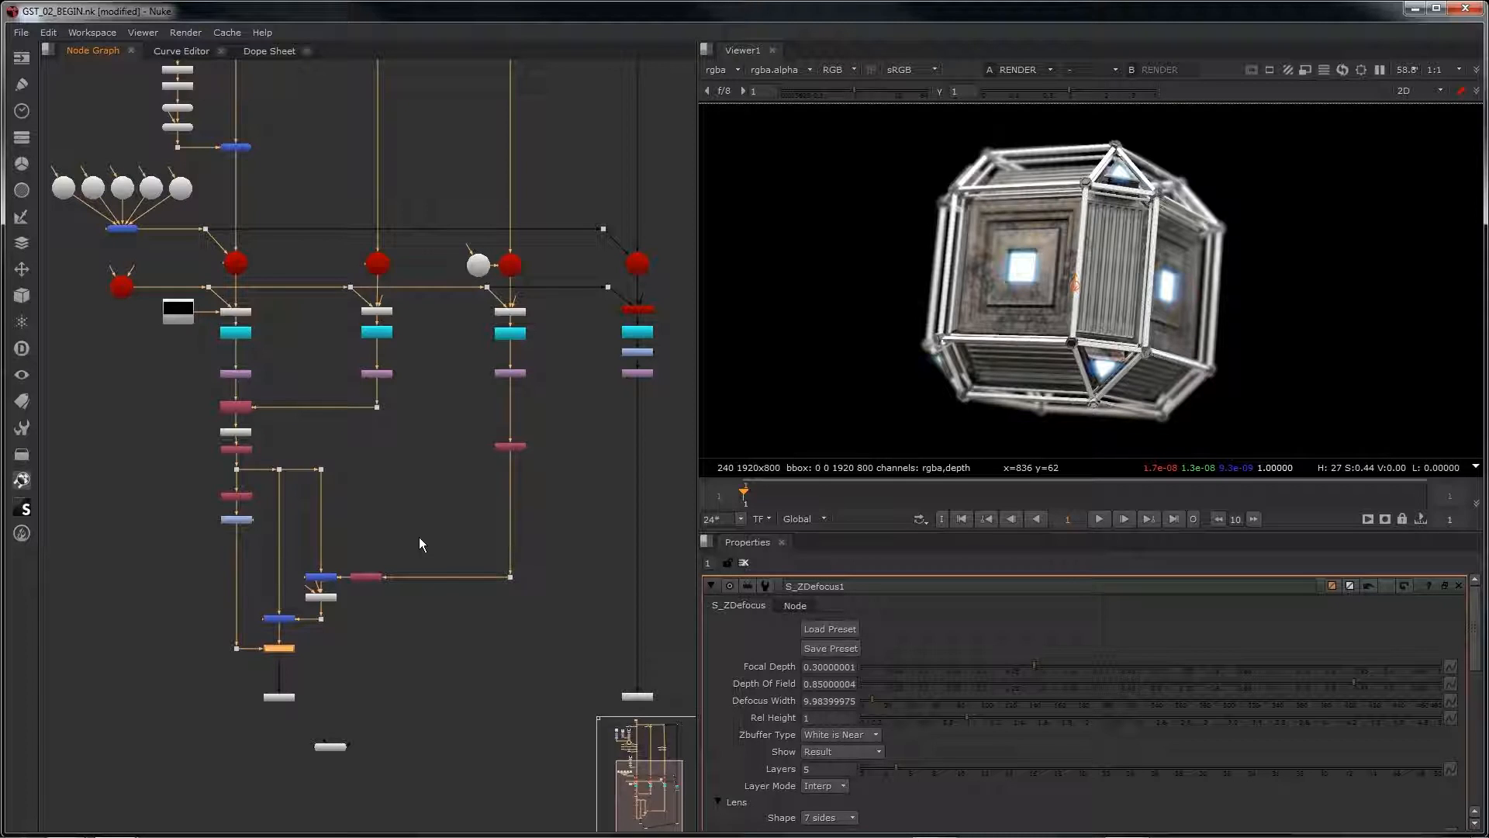
pyautogui.moveTo(301, 671); pyautogui.dragTo(421, 626, button='middle')
pyautogui.scroll(3, 407, 611)
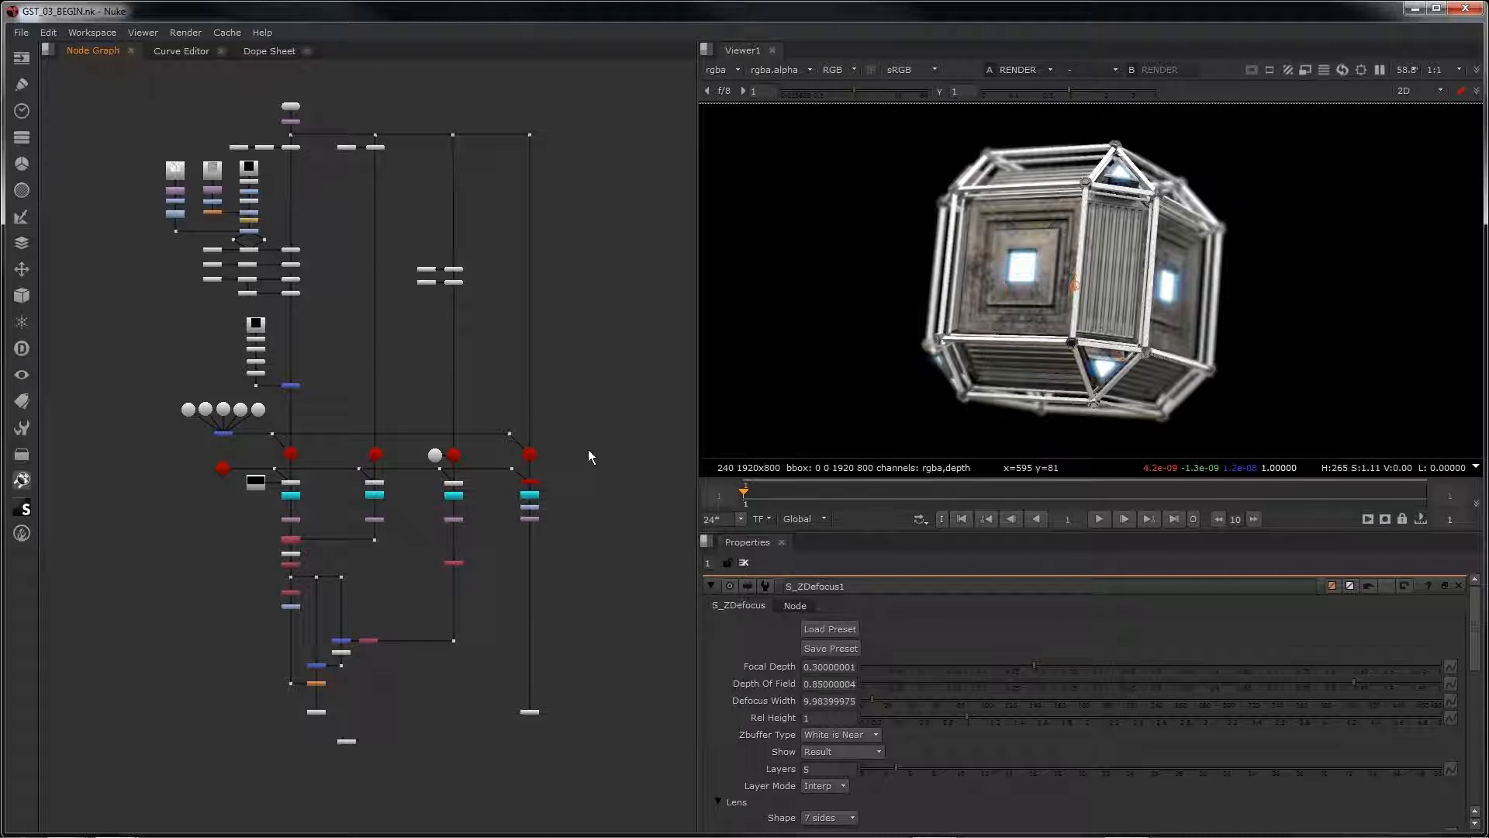
# Step: View S_ZDefocus1's output and insert an S_VintageColor3Strip node between S_ZDefocus1 and RENDER, spaced slightly below S_ZDefocus1
pyautogui.scroll(10, 362, 716)
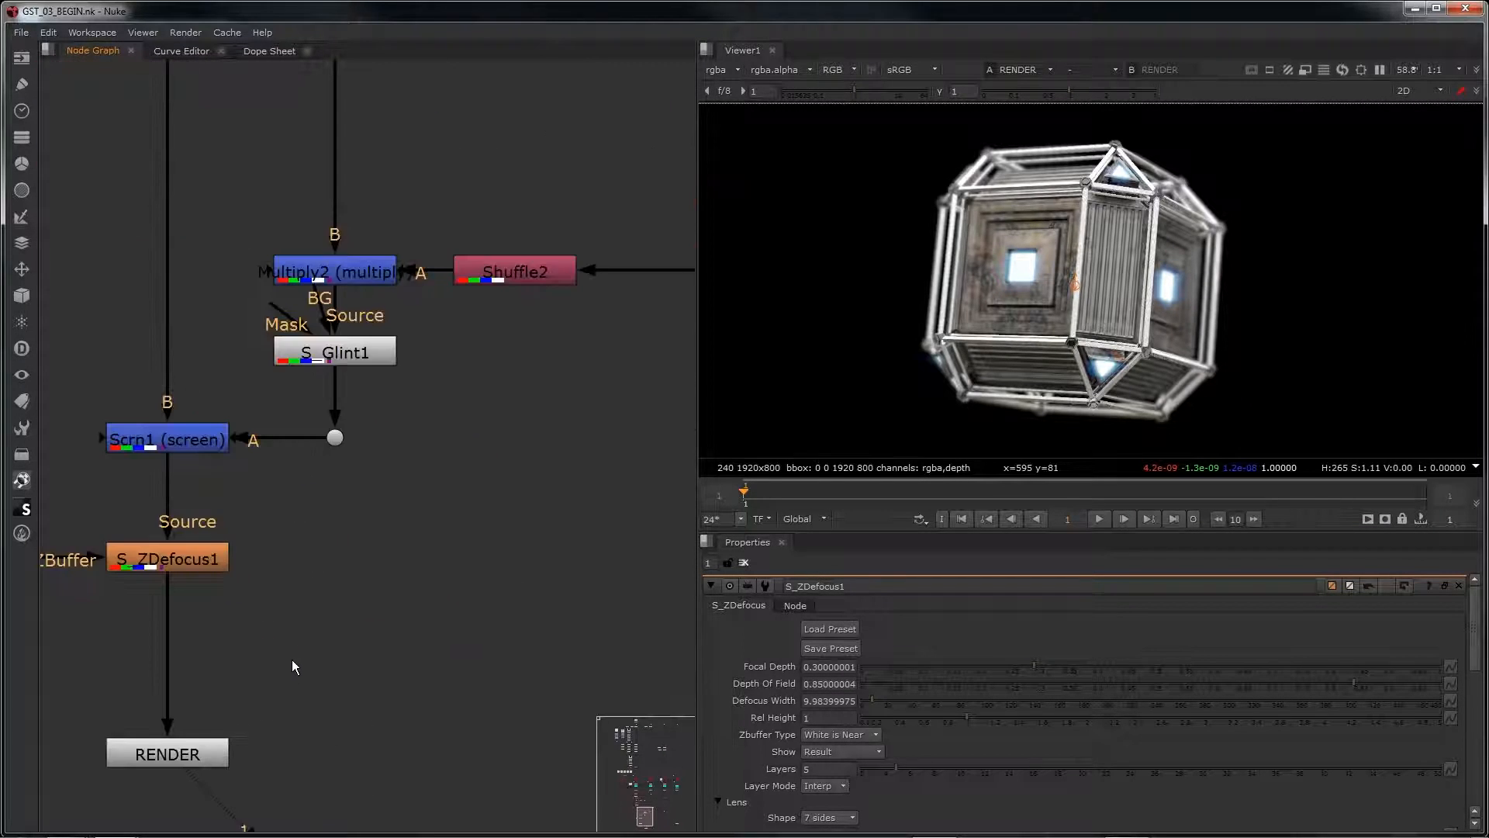
pyautogui.moveTo(291, 659); pyautogui.dragTo(457, 626, button='middle')
pyautogui.click(362, 521)
pyautogui.press('1')
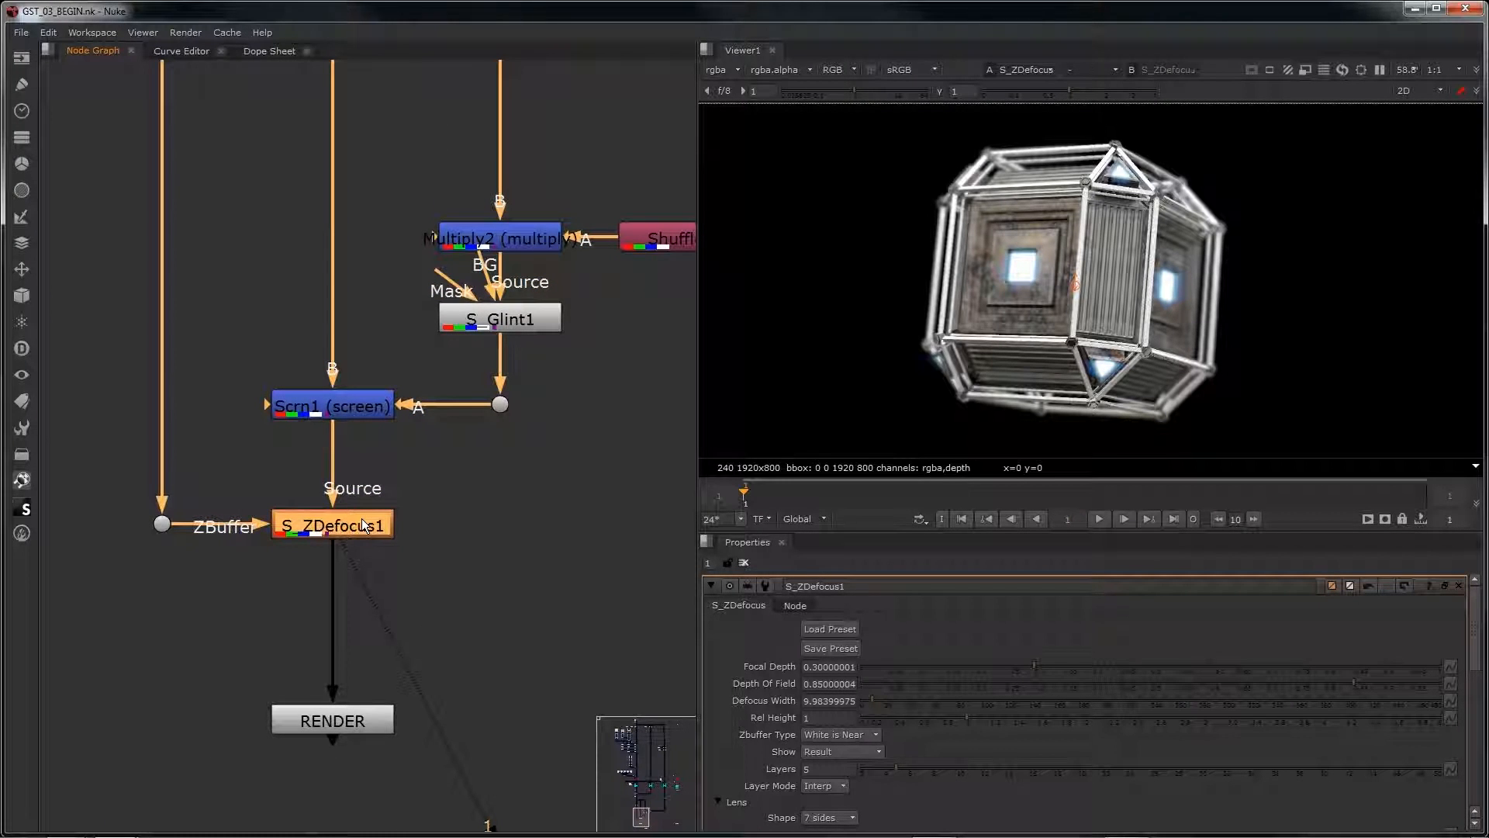
pyautogui.press('Tab')
pyautogui.write('s v')
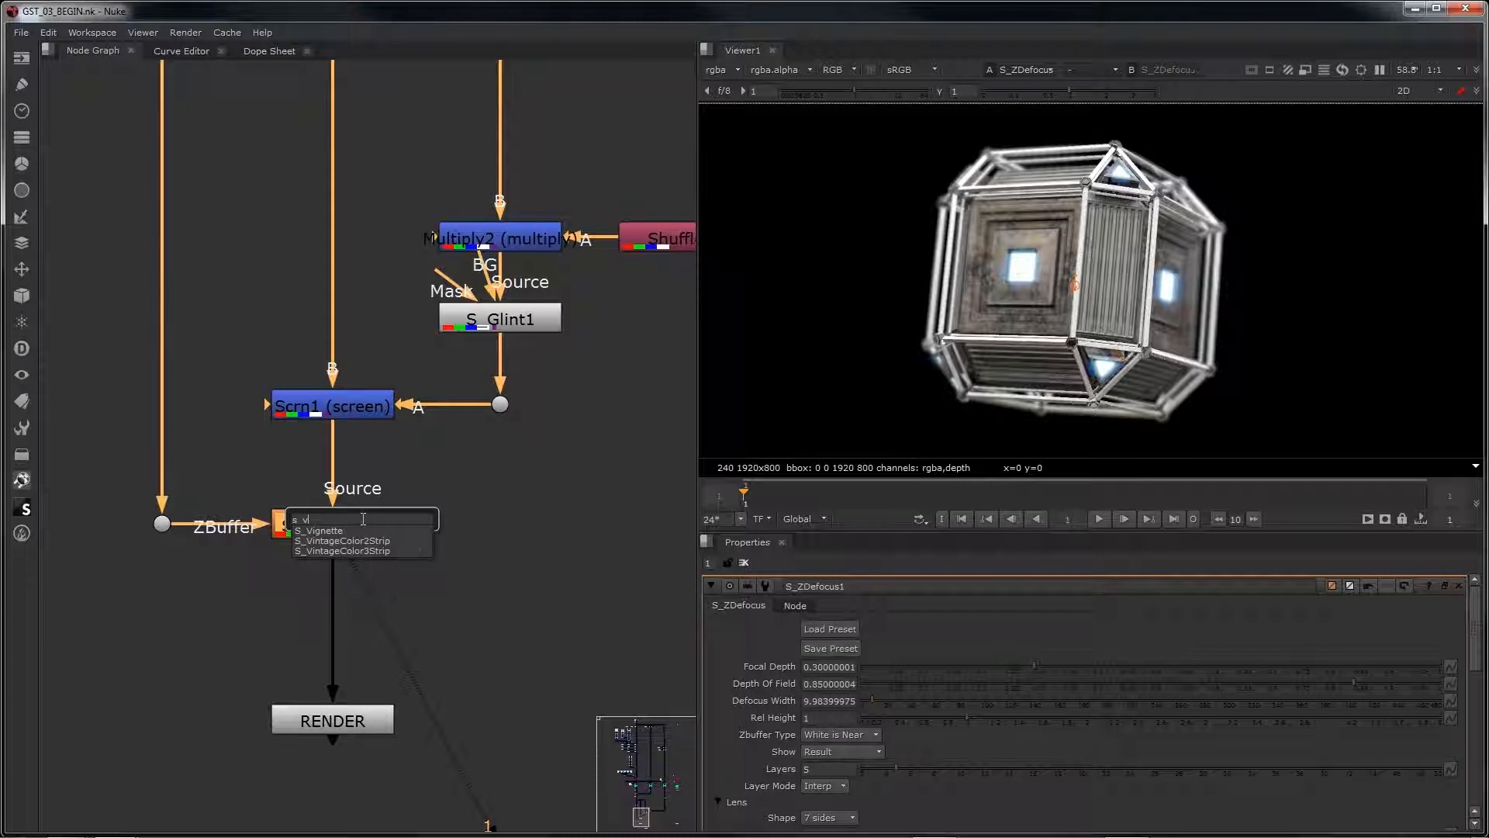
pyautogui.click(356, 550)
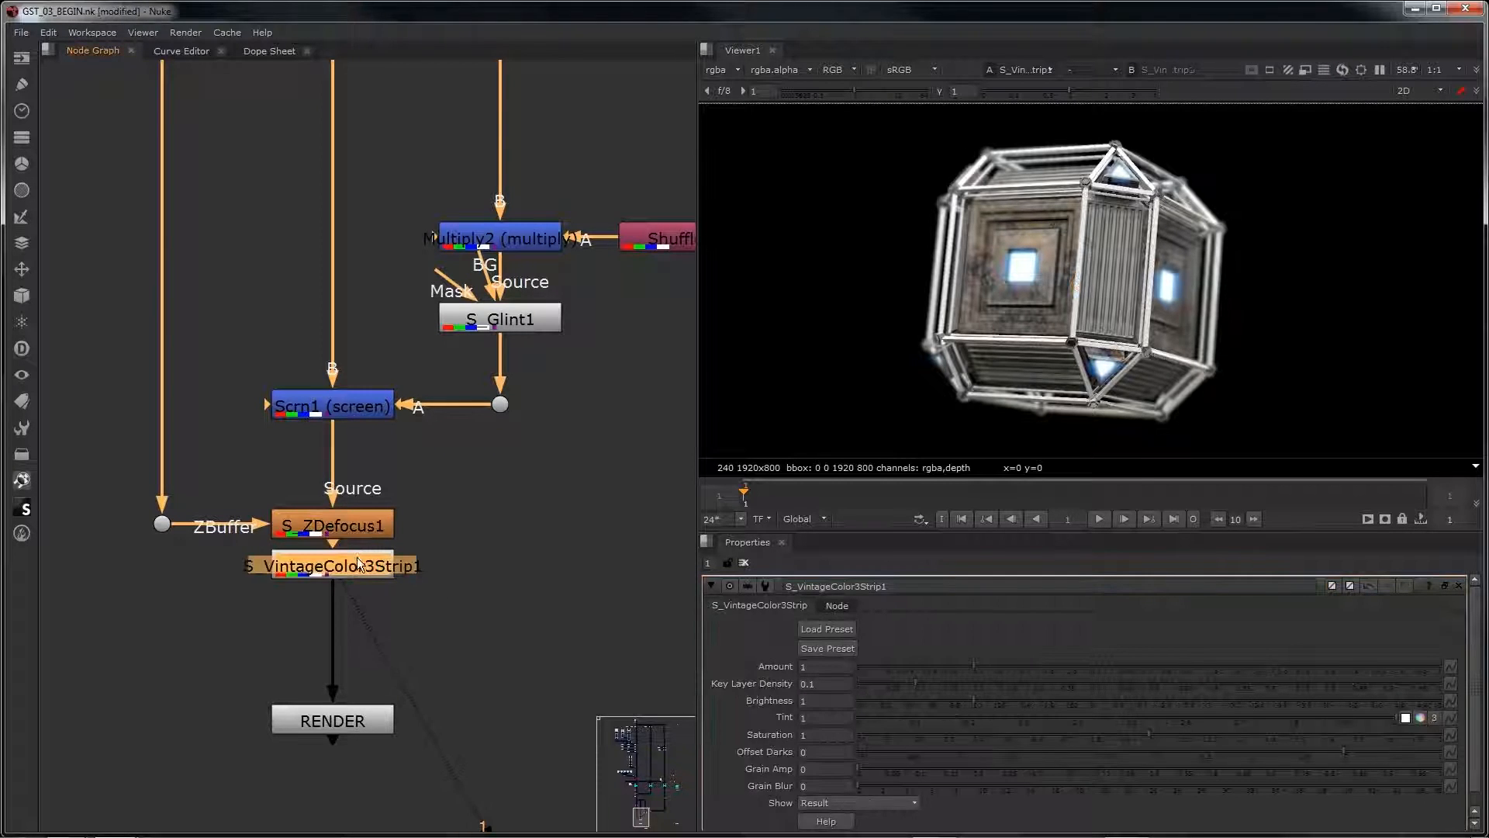
pyautogui.moveTo(357, 557); pyautogui.dragTo(359, 601)
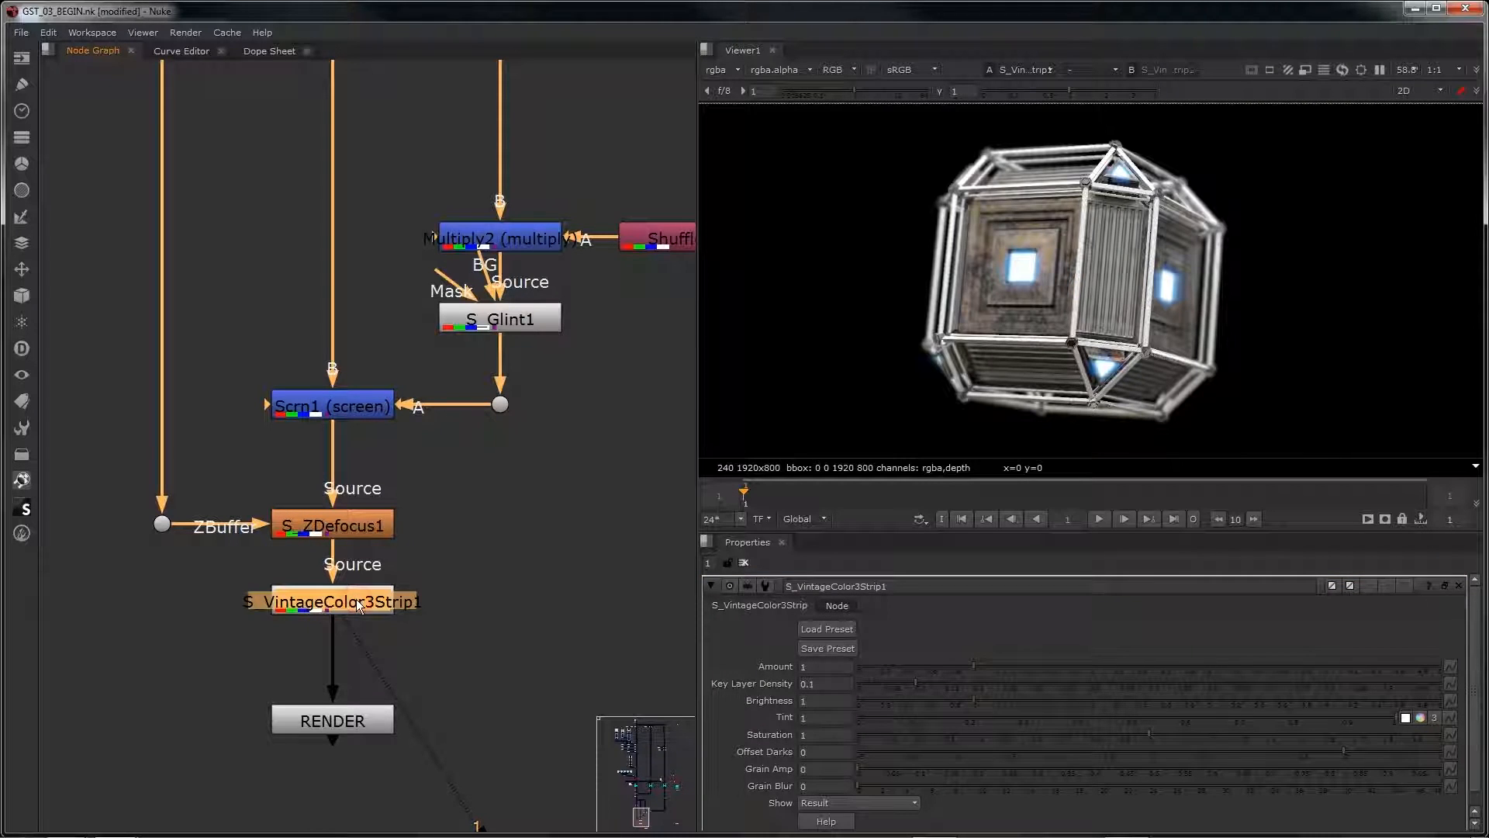
pyautogui.click(356, 599)
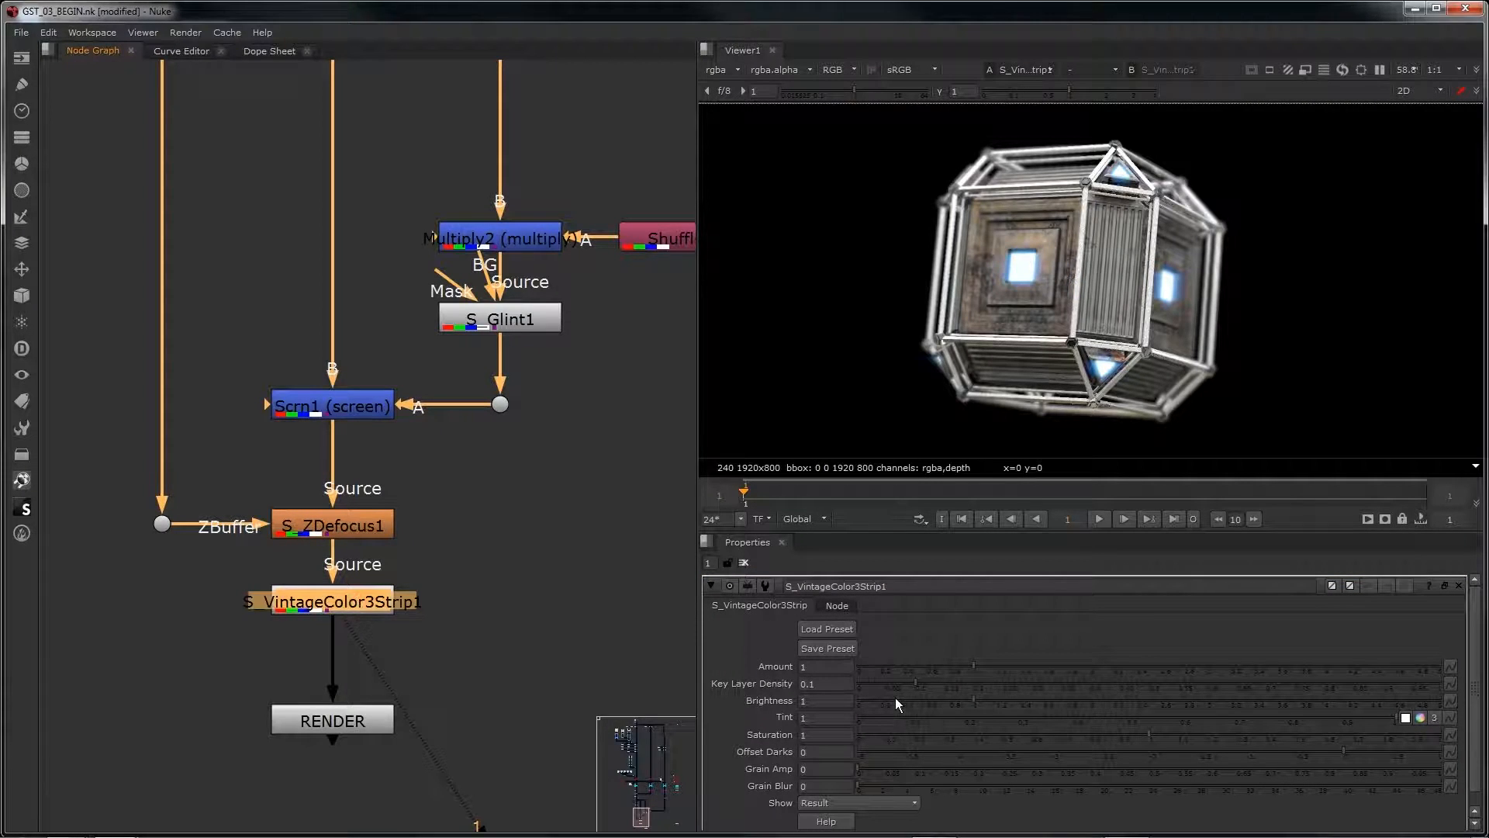
# Step: Preview several S_VintageColor3Strip presets, including Zombie Breakfast, Miami Vintage Color and Dark and Long, and load preset 01
pyautogui.click(840, 630)
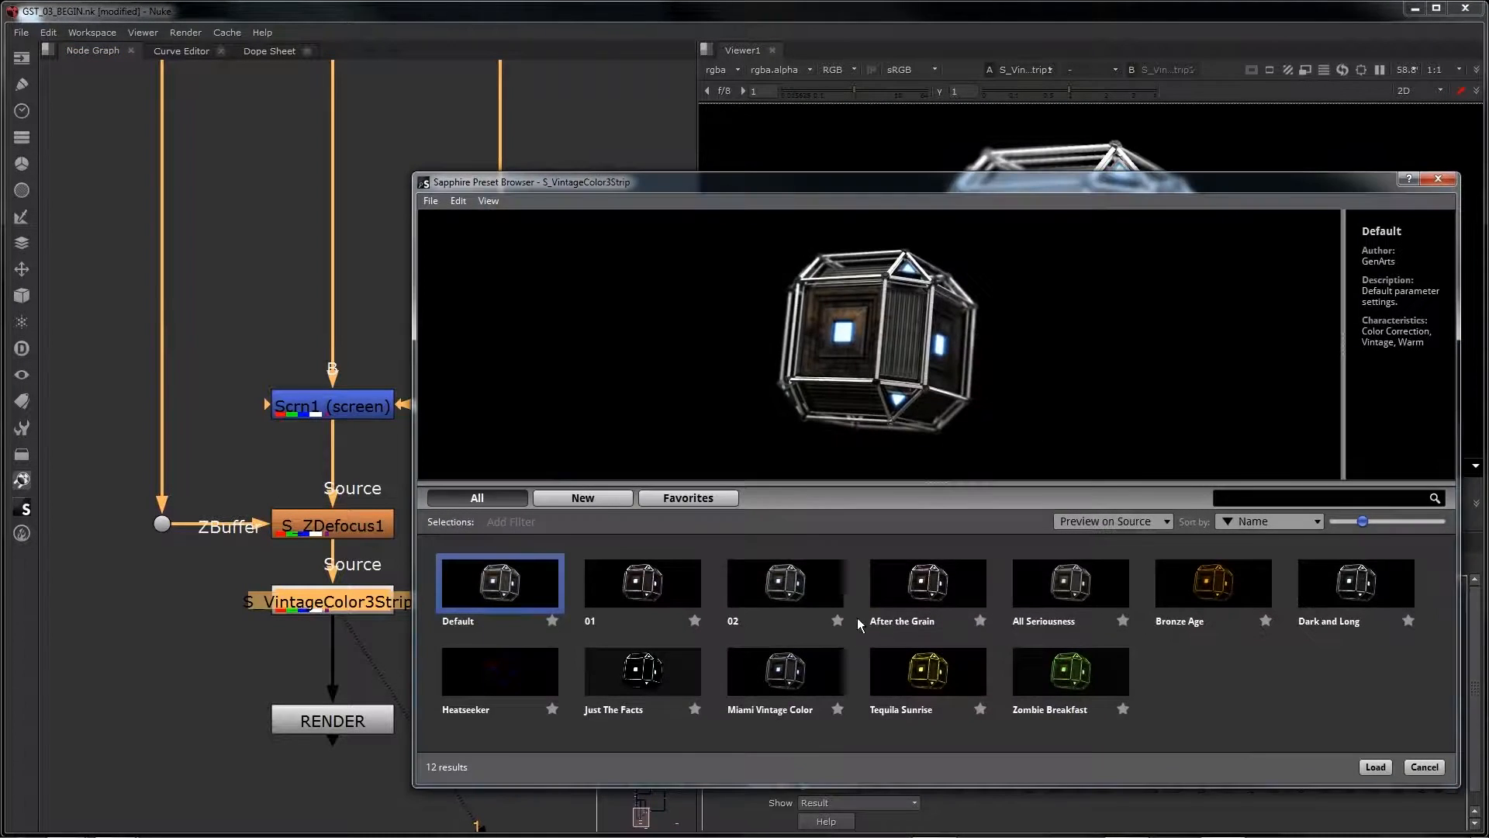
pyautogui.click(946, 589)
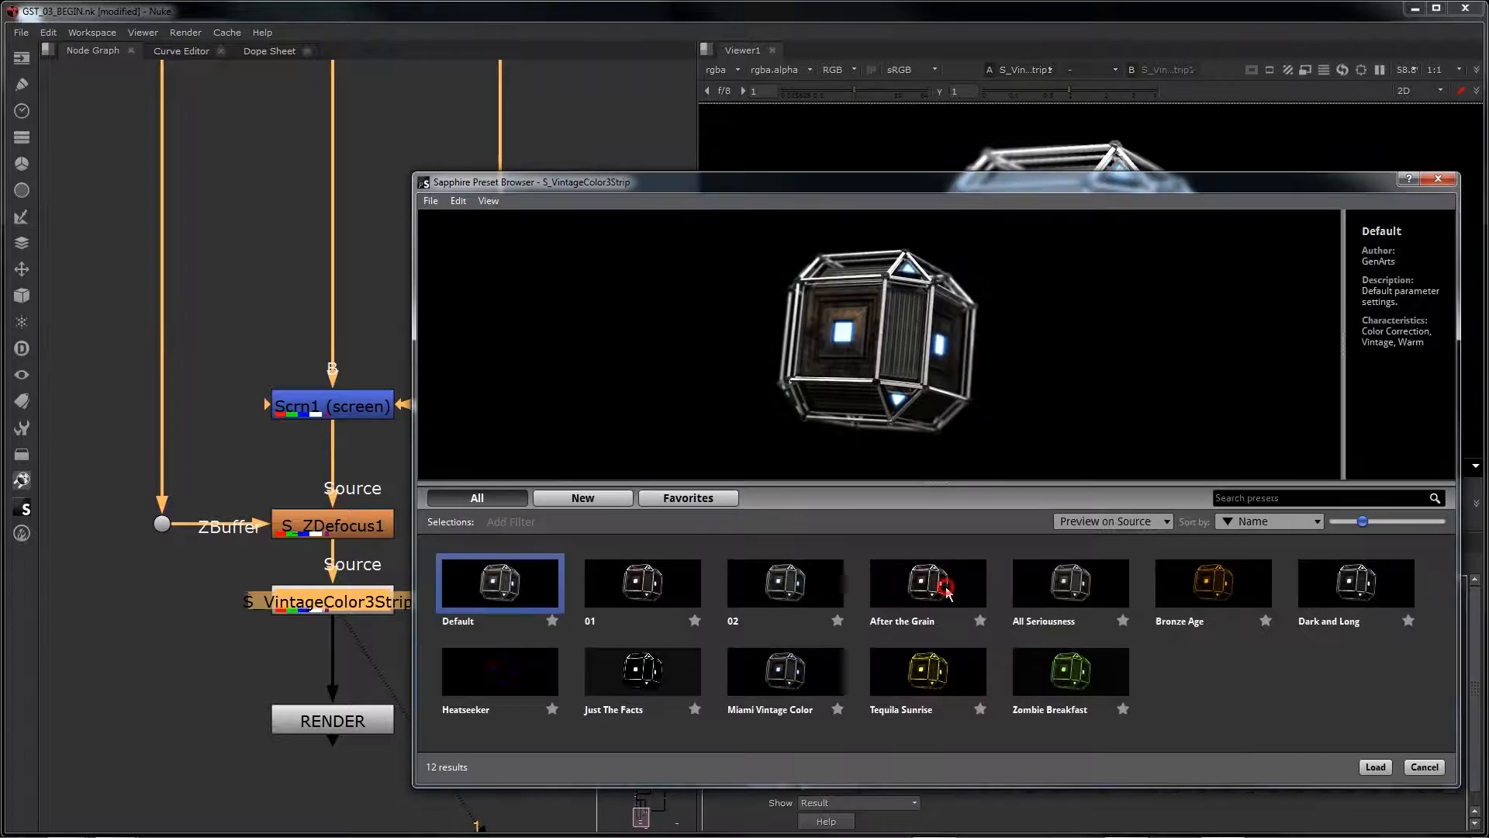
pyautogui.click(1053, 591)
pyautogui.click(1182, 590)
pyautogui.click(1112, 673)
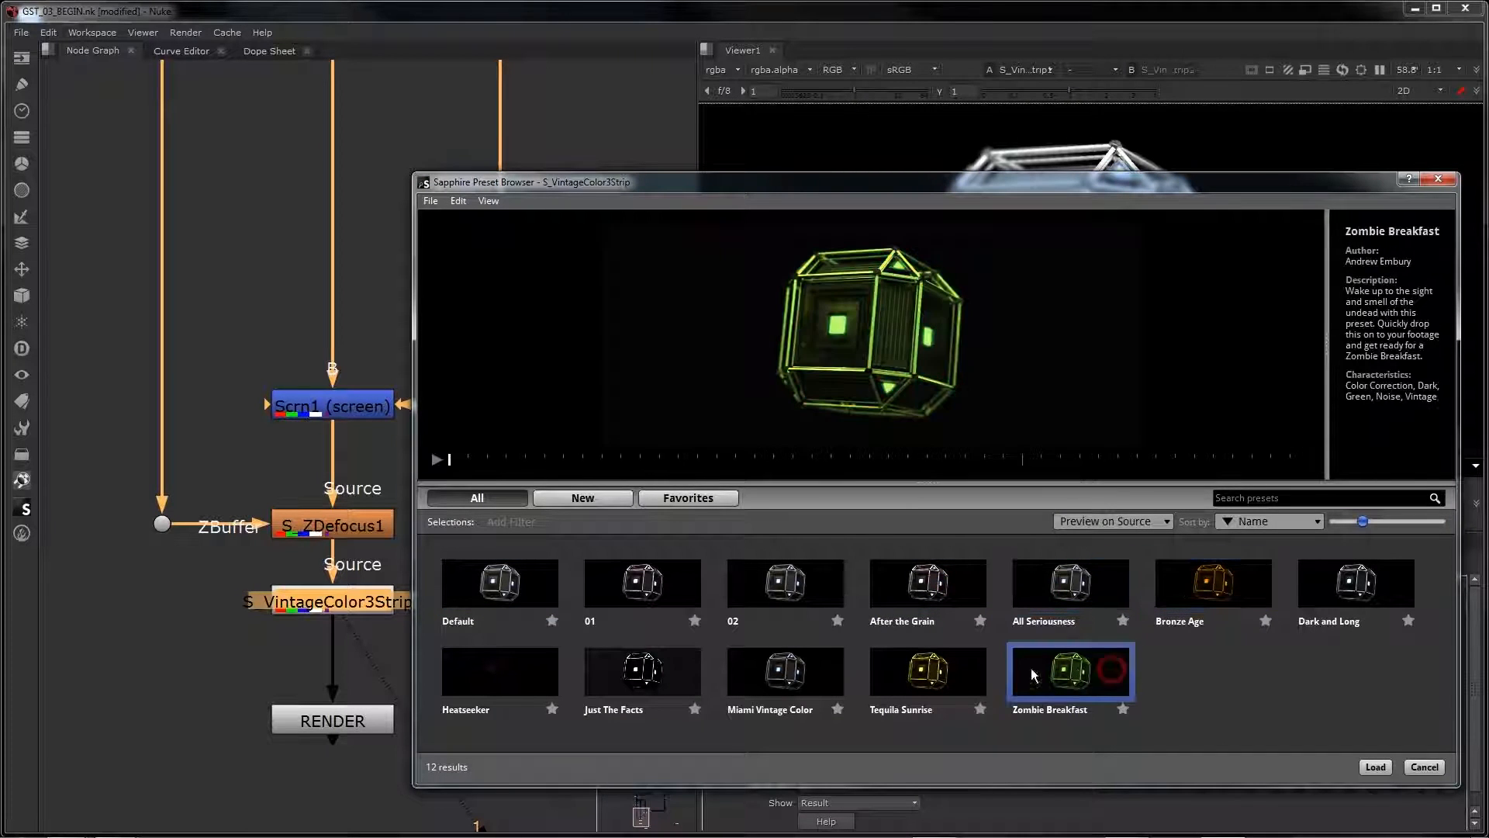
pyautogui.click(874, 684)
pyautogui.click(800, 680)
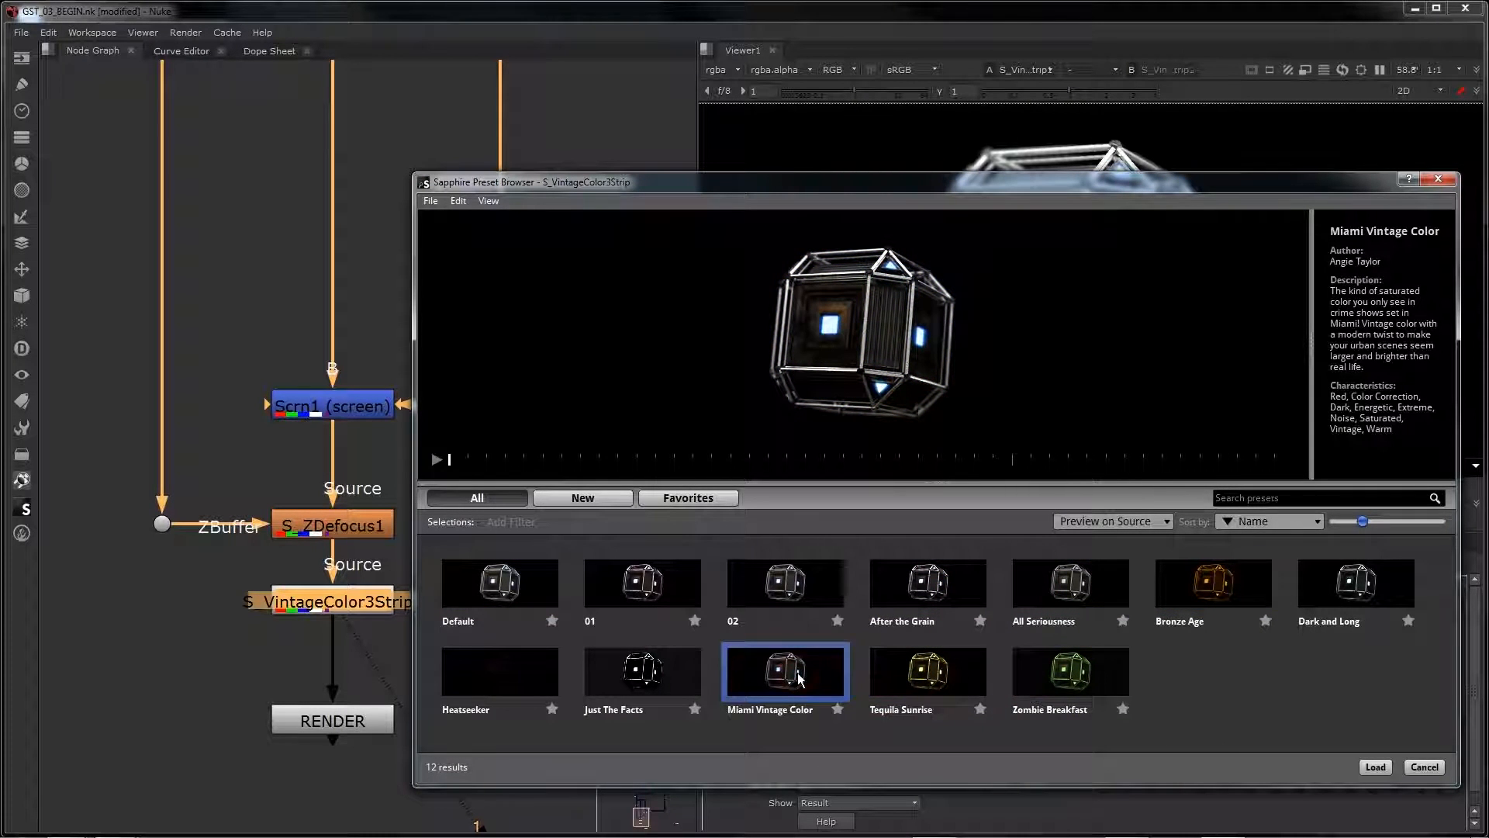
pyautogui.click(1377, 599)
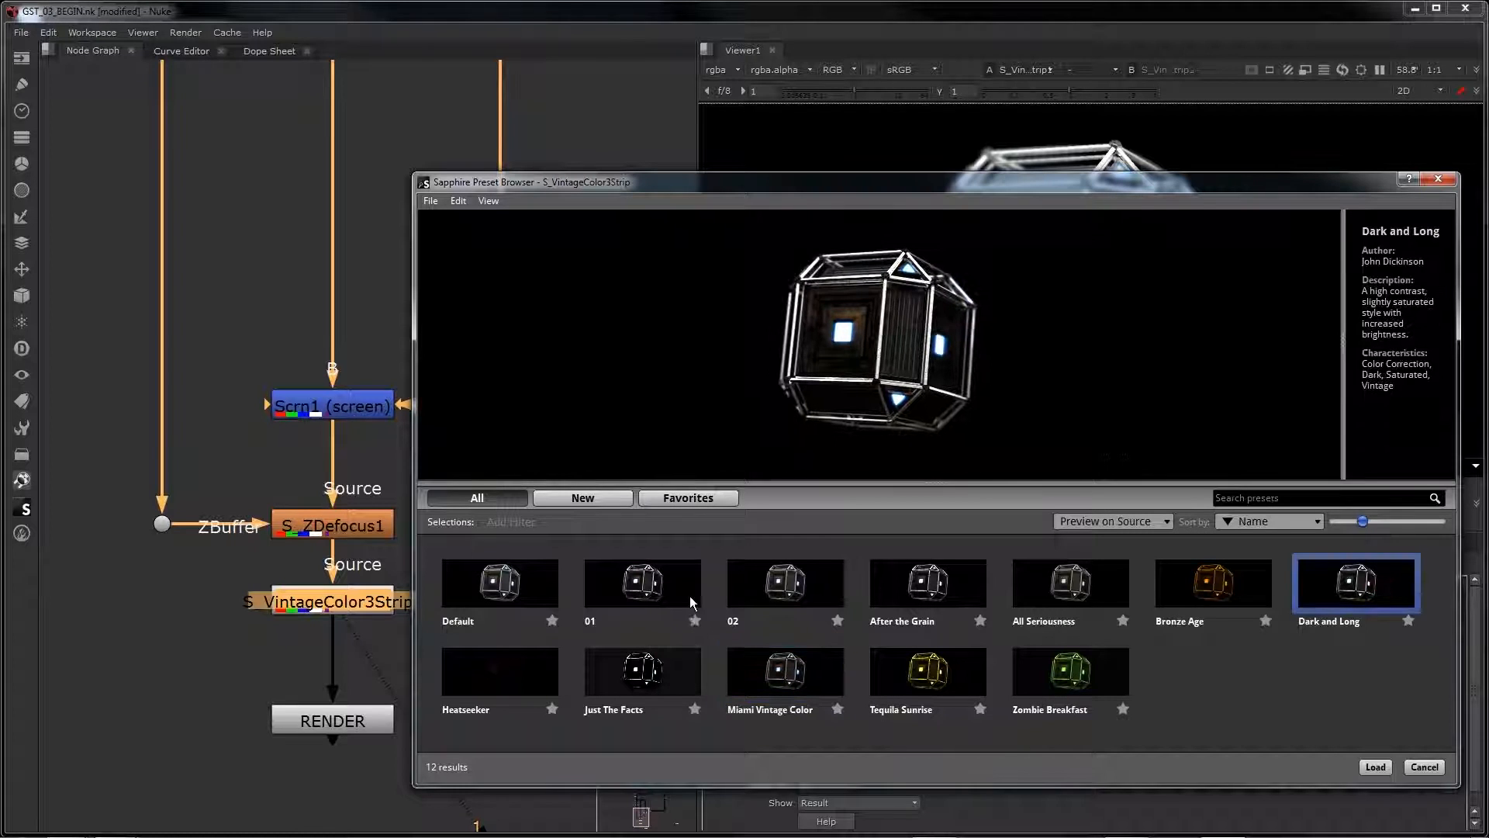
pyautogui.click(687, 596)
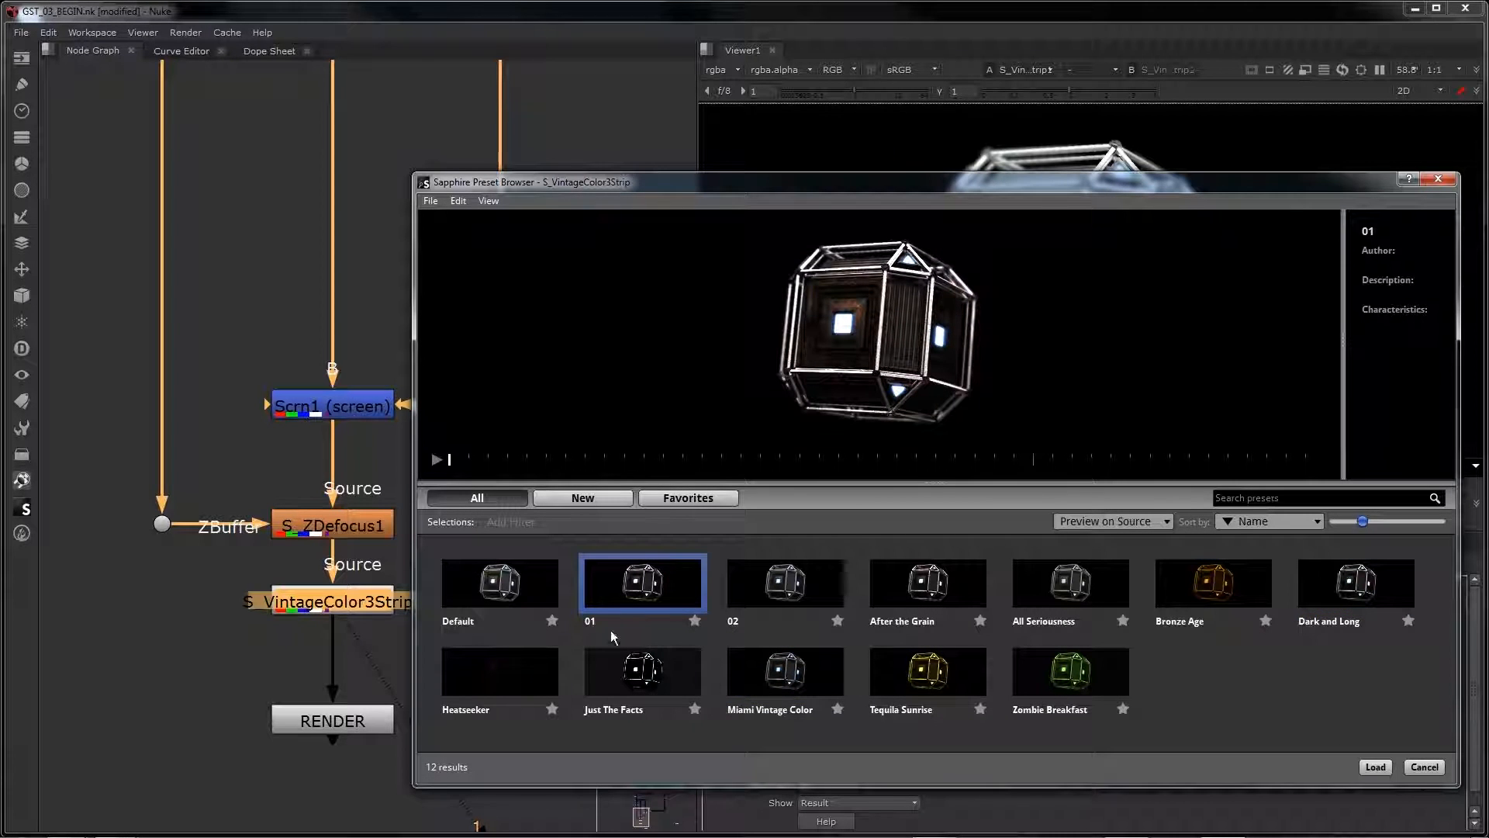
pyautogui.click(1376, 766)
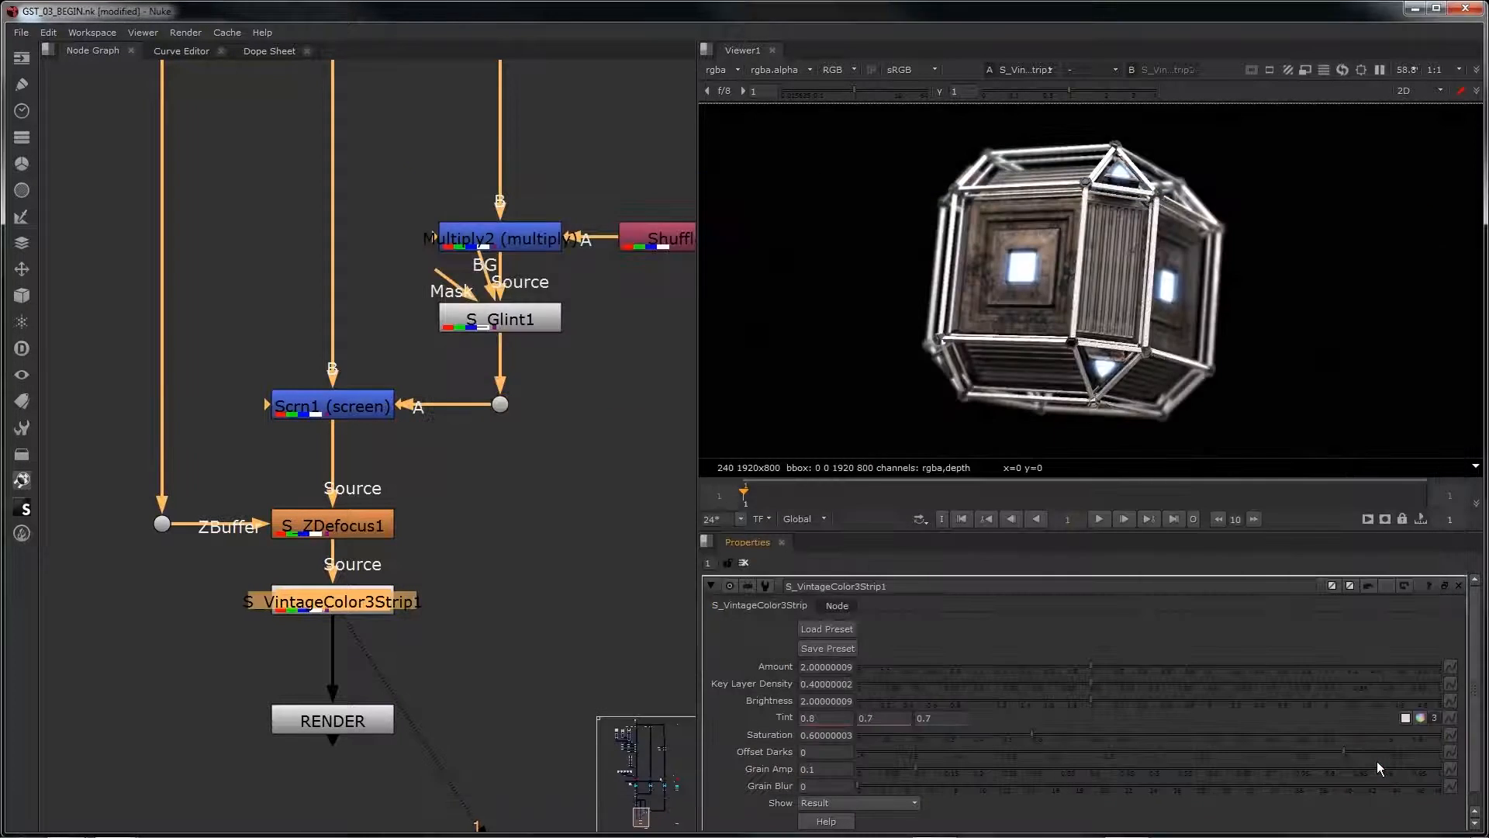
# Step: Compare the S_ZDefocus1 output with the S_VintageColor3Strip1 output to judge the color treatment
pyautogui.click(319, 601)
pyautogui.click(335, 526)
pyautogui.press('1')
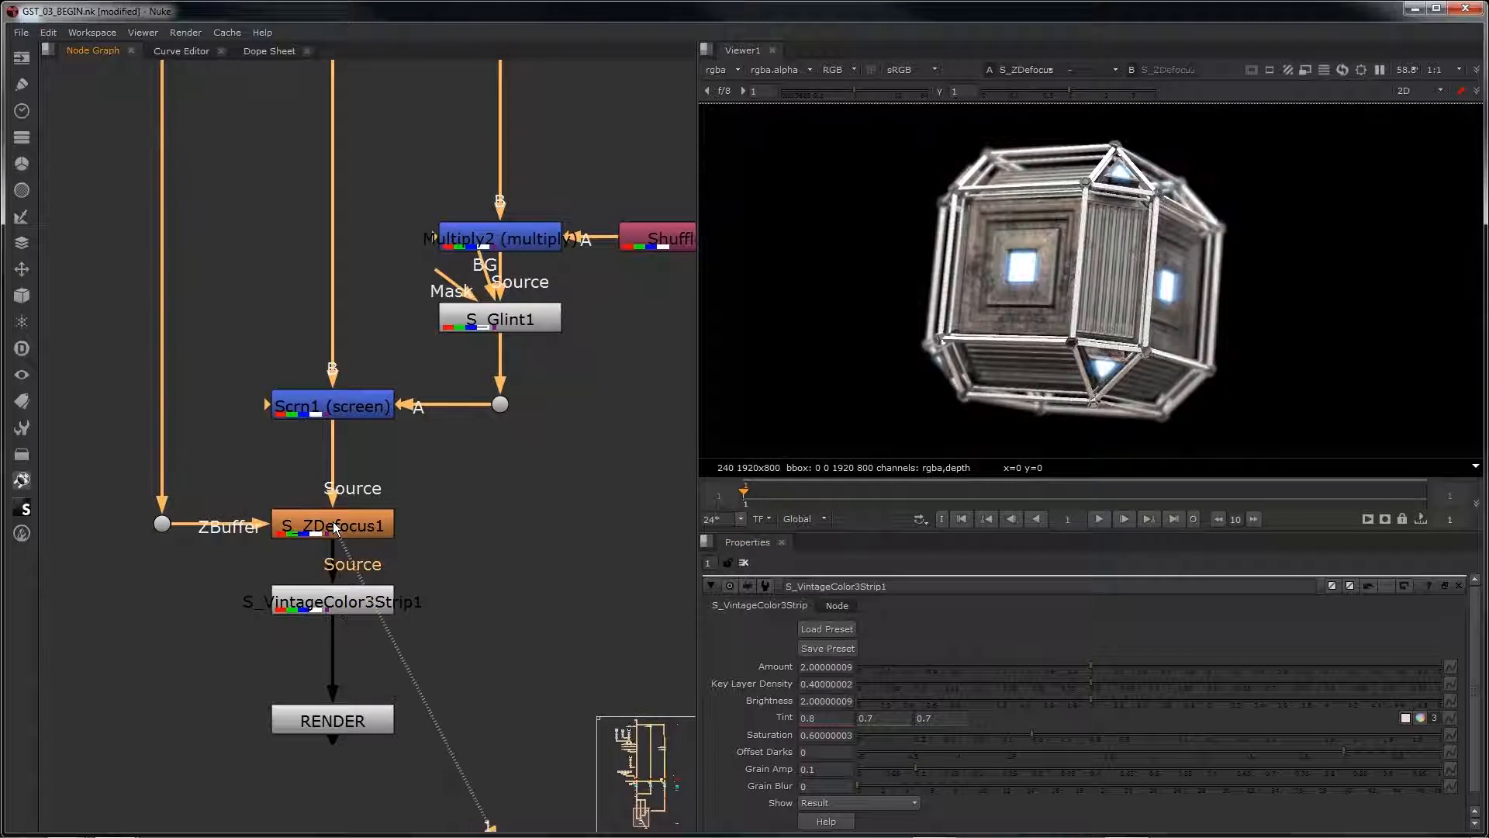
pyautogui.click(320, 609)
pyautogui.press('1')
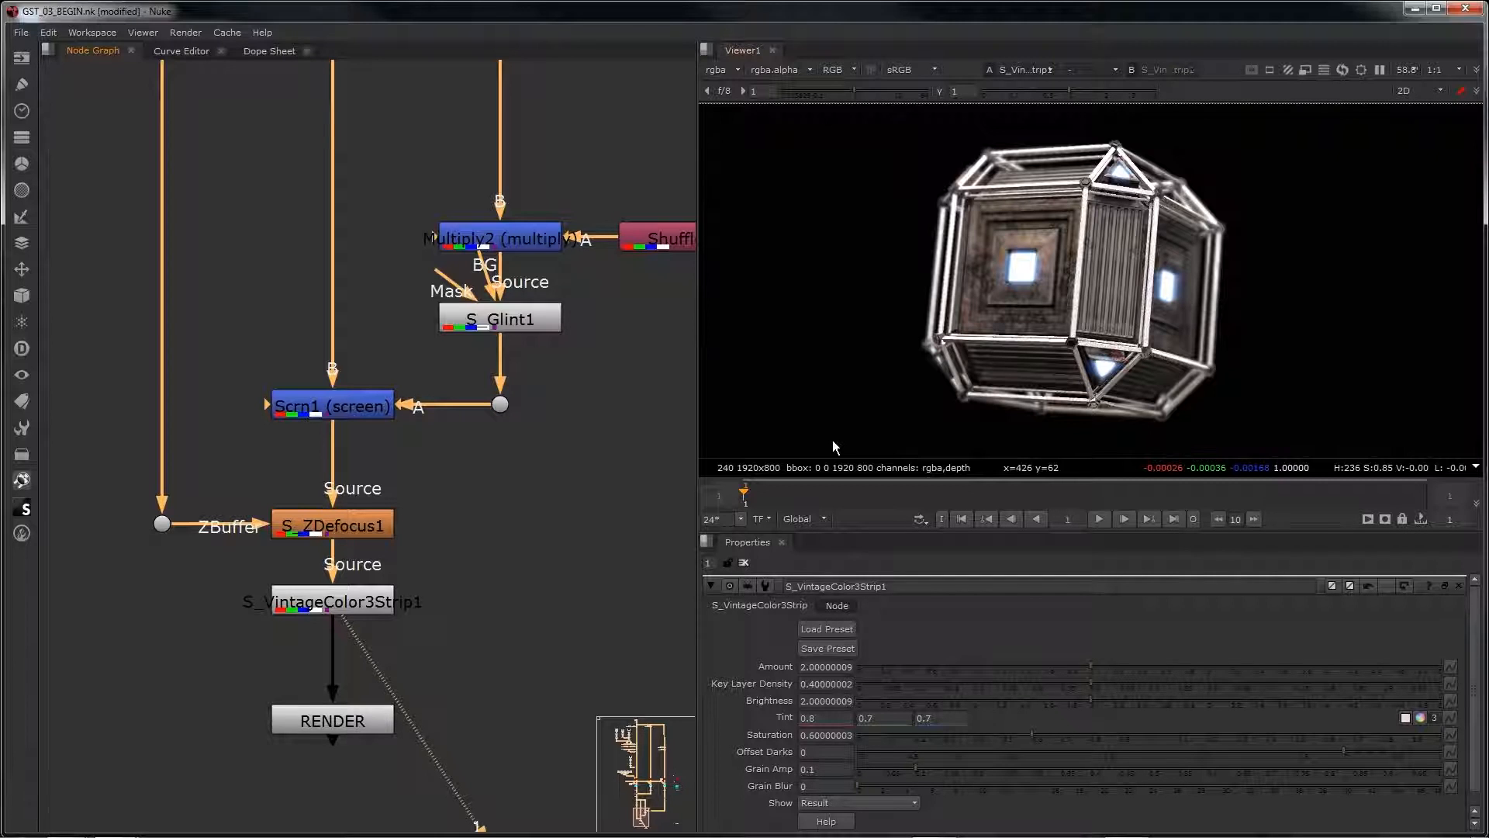
# Step: View the RENDER output and inspect the graded crate up close and as a whole
pyautogui.click(327, 715)
pyautogui.press('1')
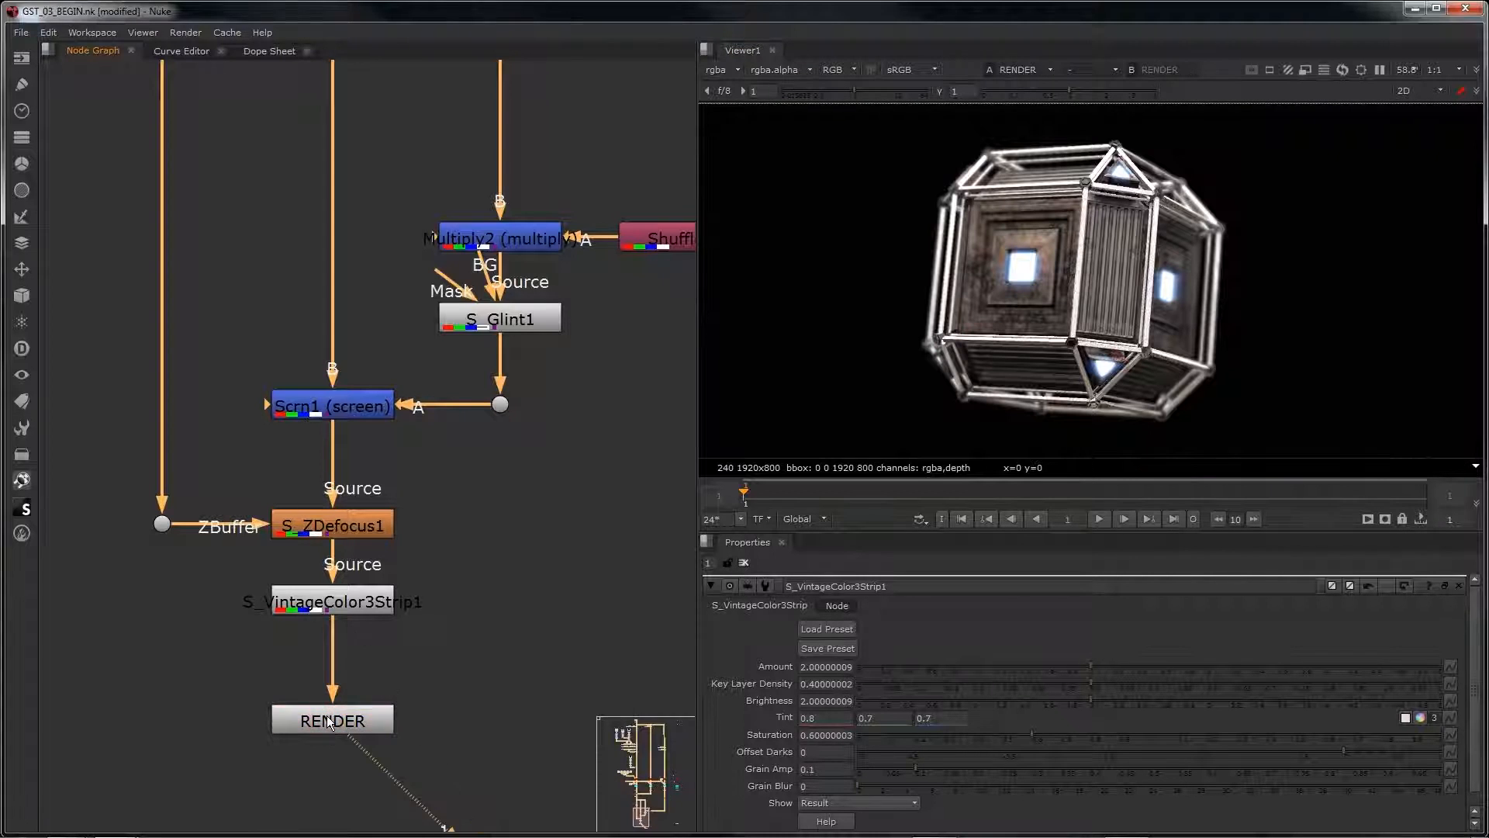
pyautogui.scroll(-3, 328, 722)
pyautogui.scroll(-3, 1036, 374)
pyautogui.scroll(1, 1064, 359)
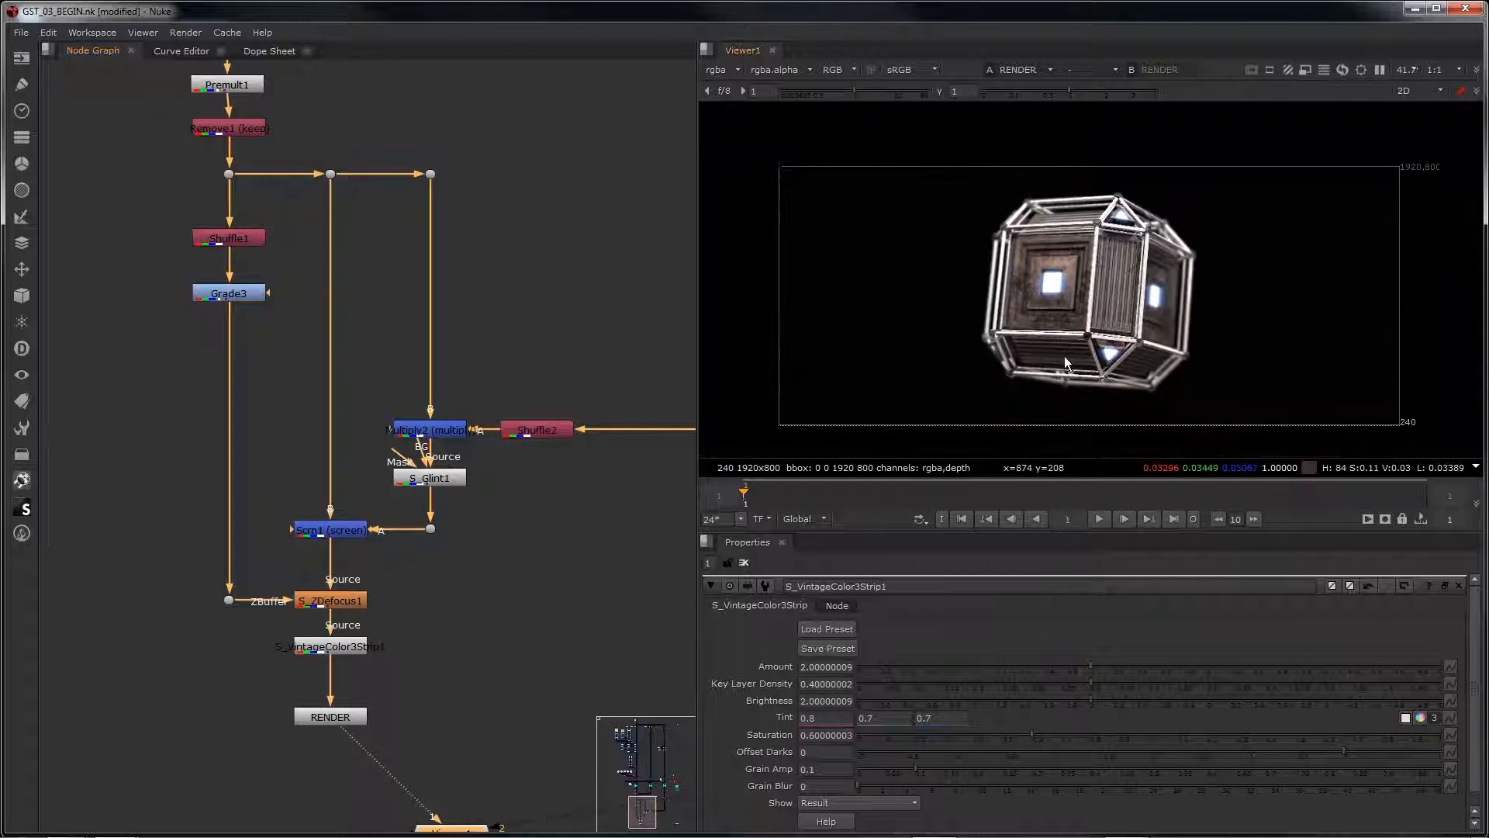
pyautogui.scroll(1, 1066, 353)
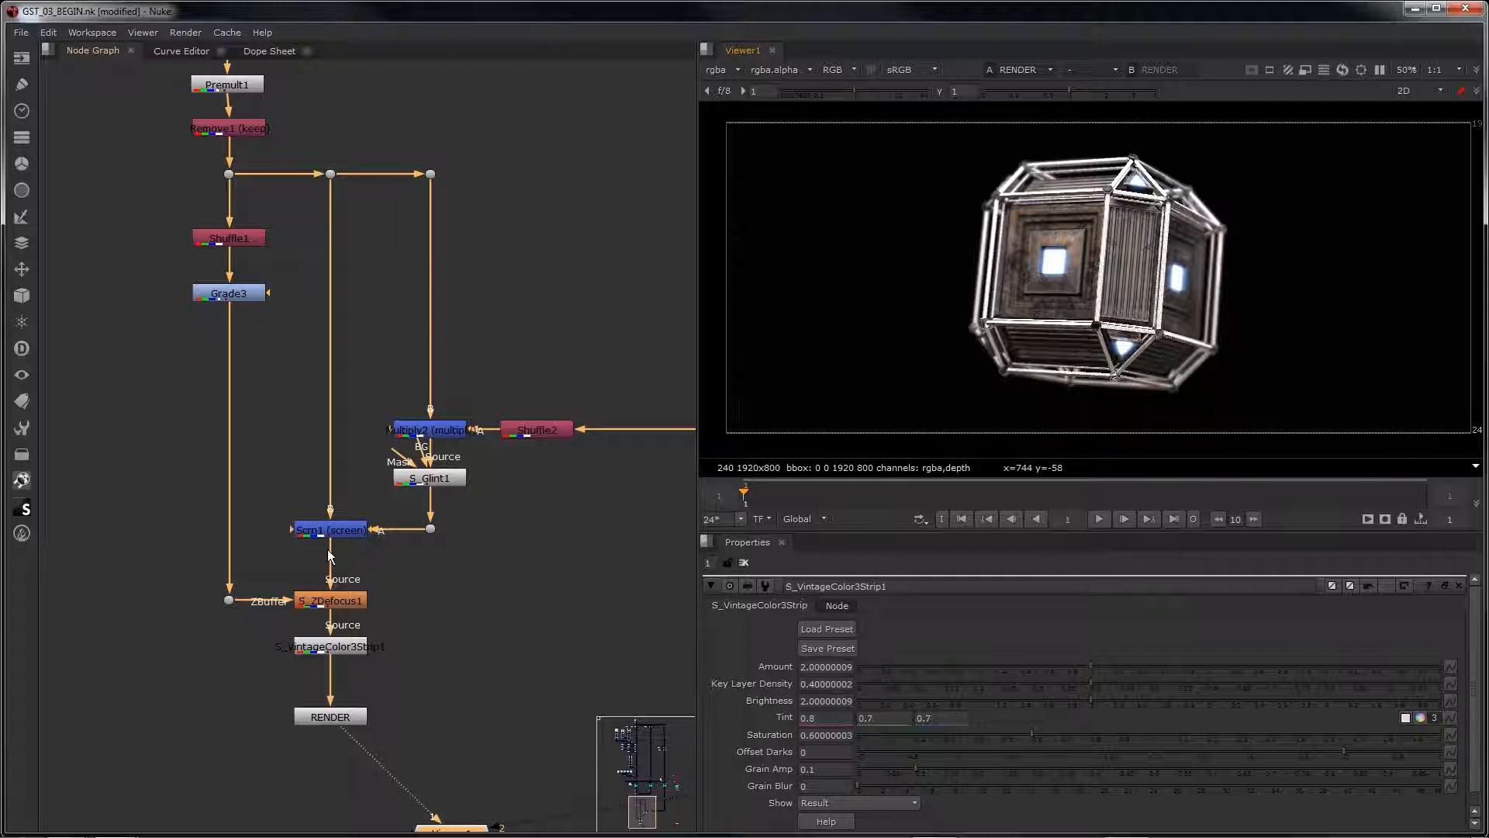
pyautogui.moveTo(364, 277); pyautogui.dragTo(542, 723, button='middle')
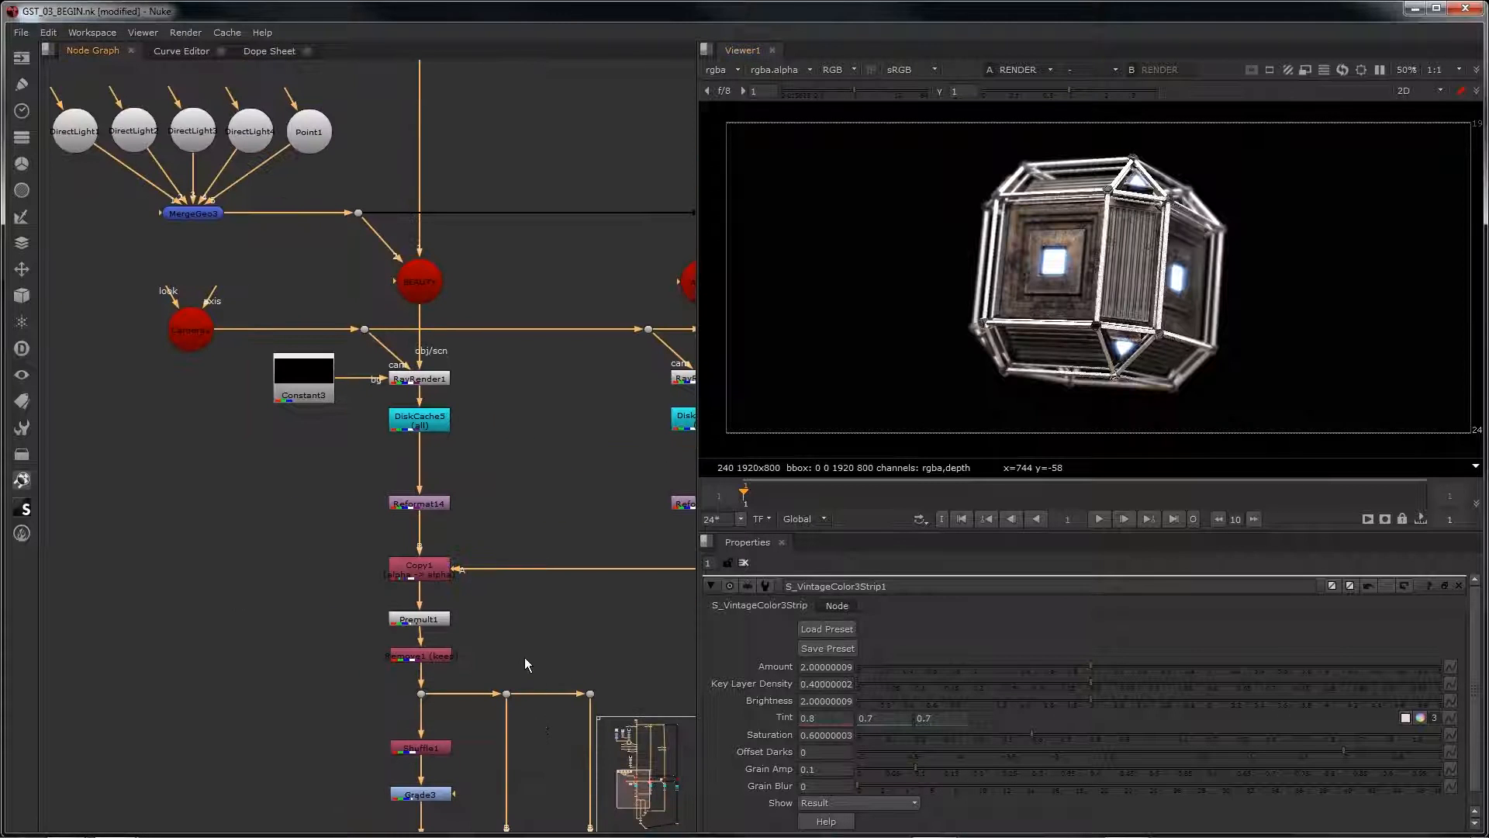
pyautogui.scroll(3, 1176, 217)
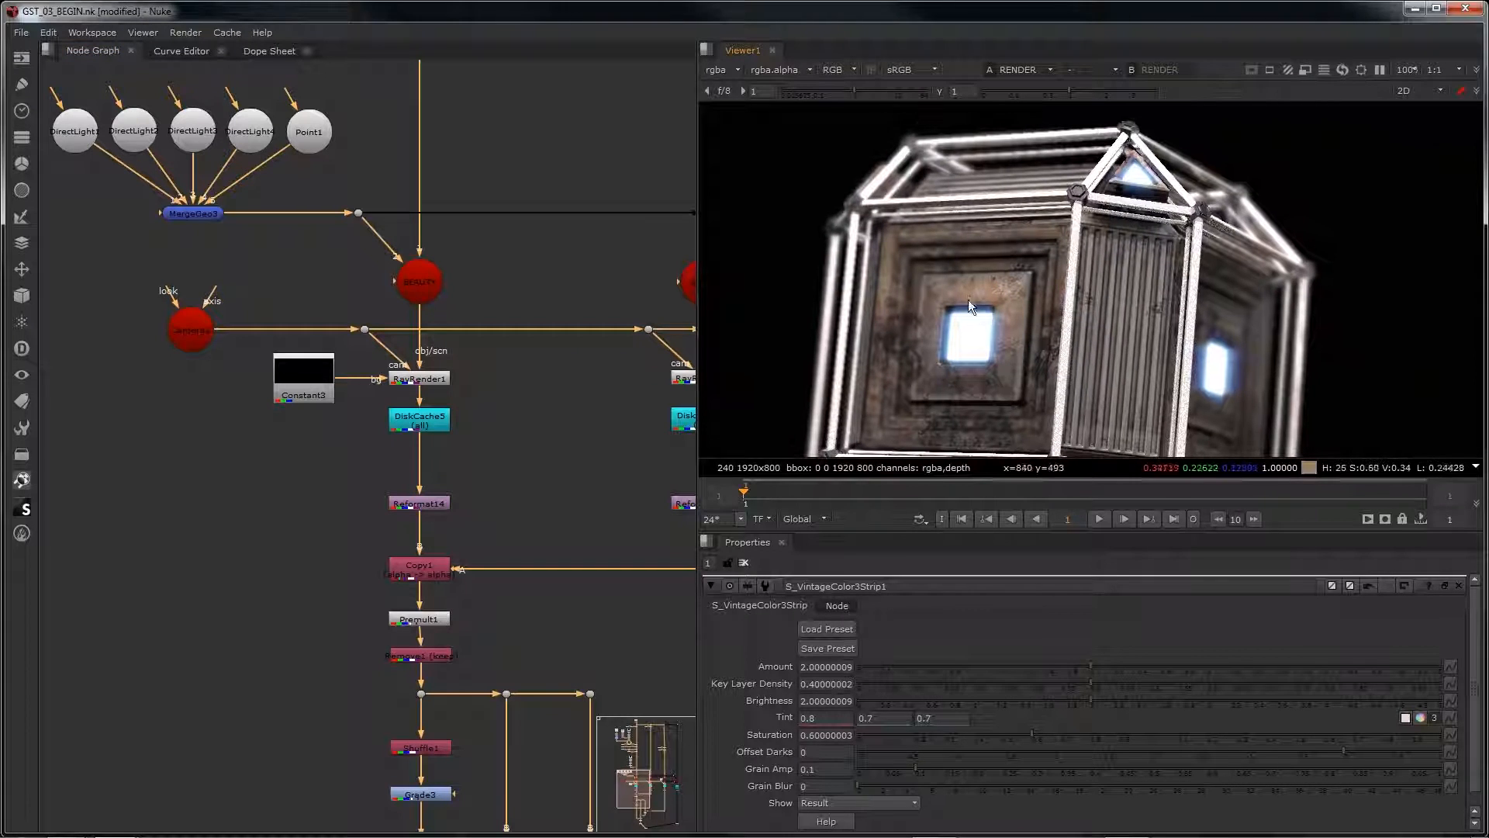
pyautogui.moveTo(980, 423); pyautogui.dragTo(1006, 296, button='middle')
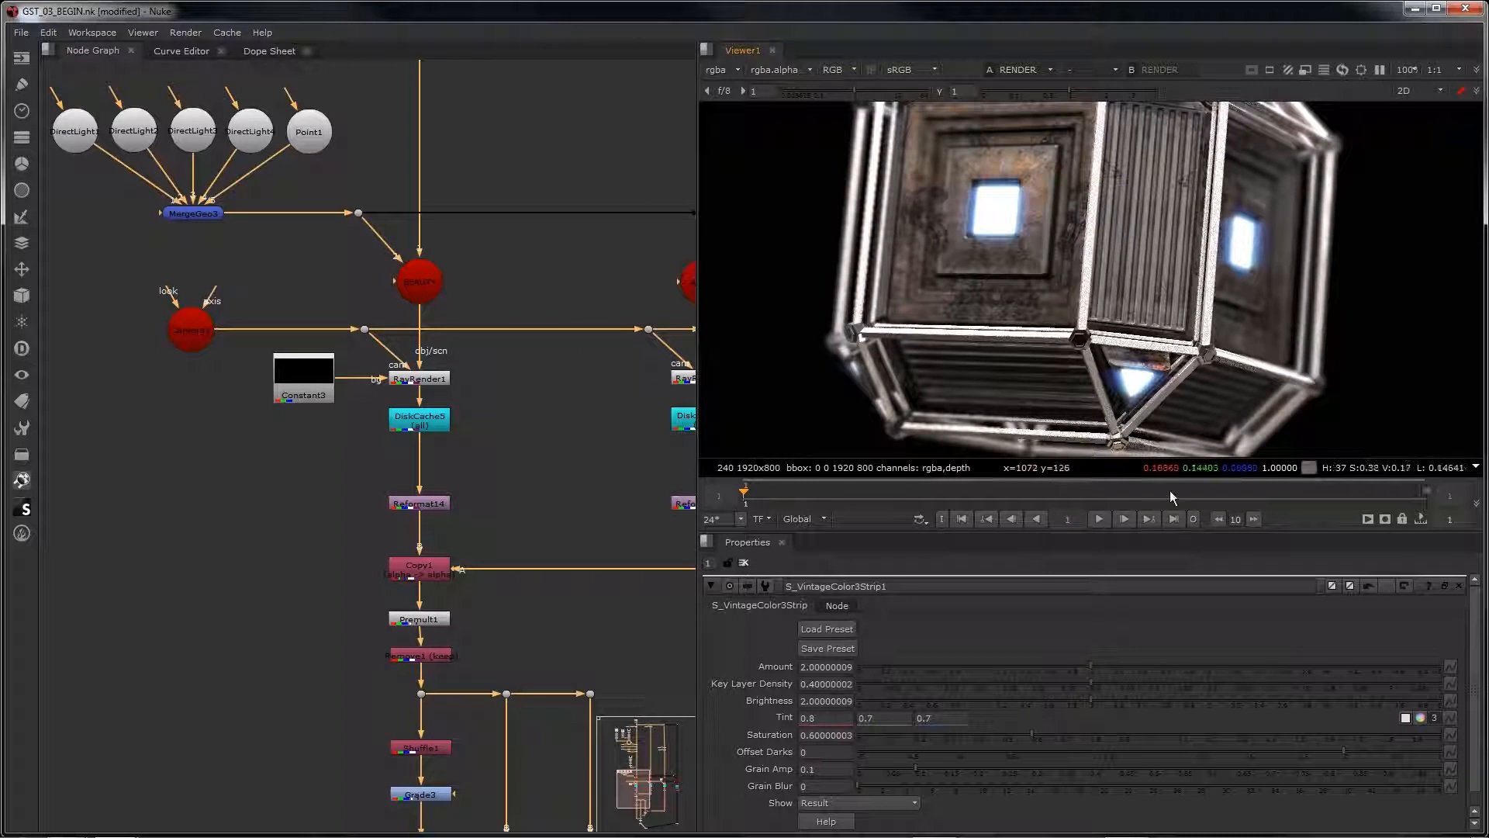
pyautogui.scroll(-5, 1117, 417)
pyautogui.scroll(3, 1059, 372)
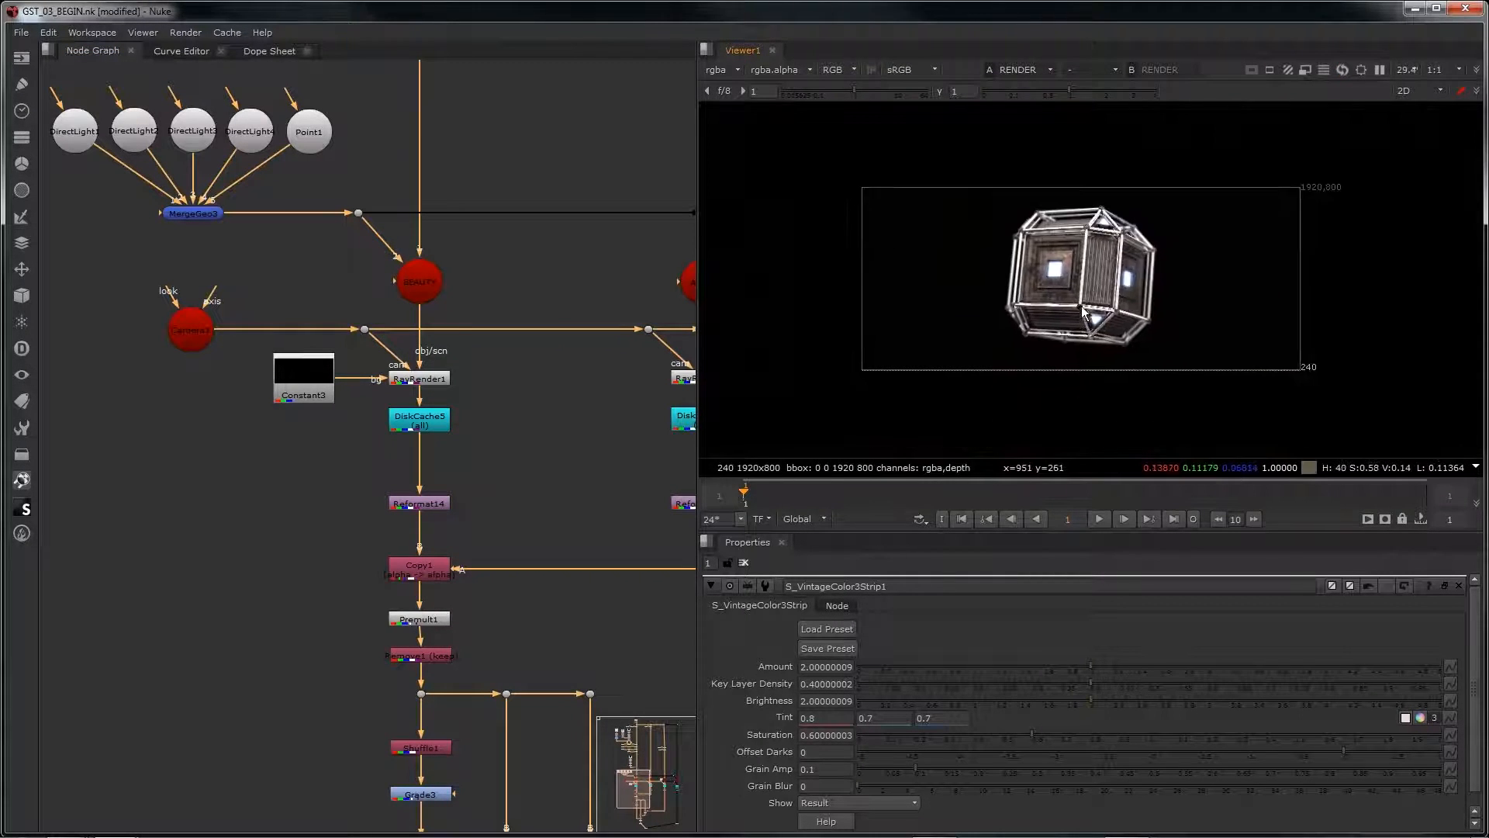
# Step: Set RayRender1's stochastic samples to 5
pyautogui.doubleClick(442, 378)
pyautogui.moveTo(840, 661); pyautogui.dragTo(632, 659)
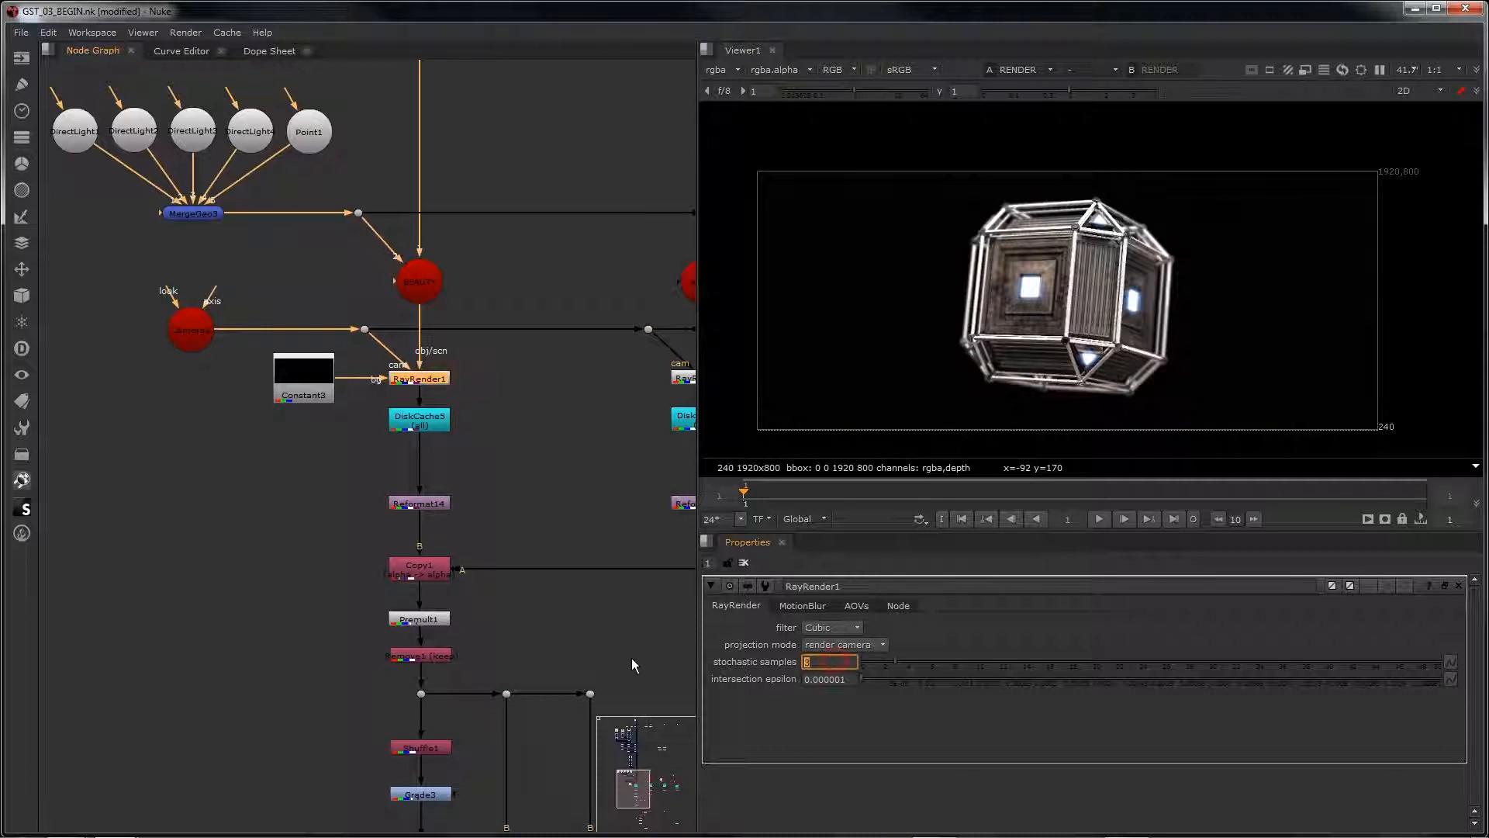
pyautogui.write('5')
pyautogui.press('Return')
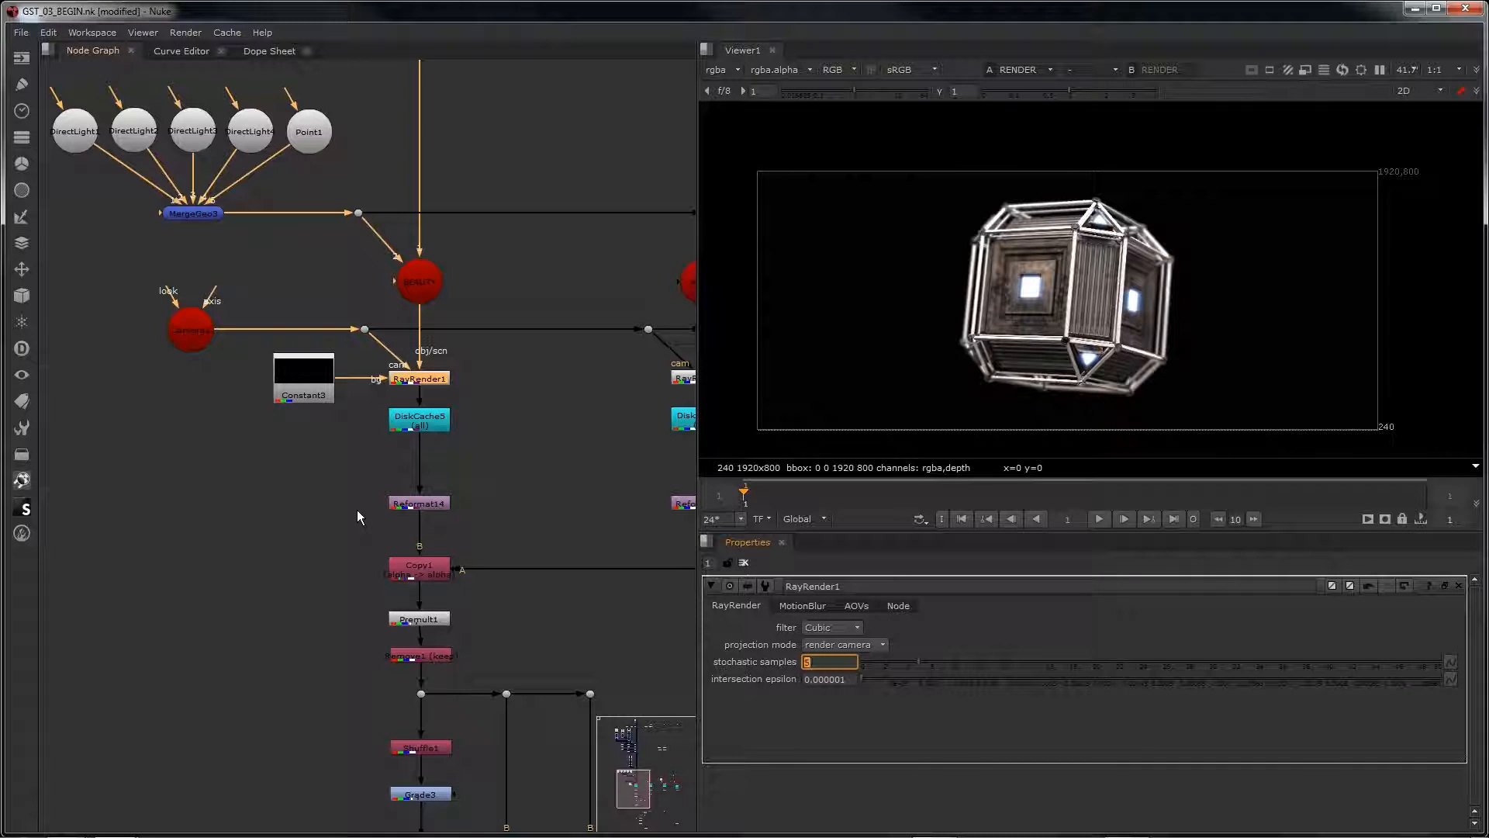
# Step: Create a new format named DOUBLE_SIZE at 3840 x 1600 for the Constant3 node
pyautogui.doubleClick(295, 368)
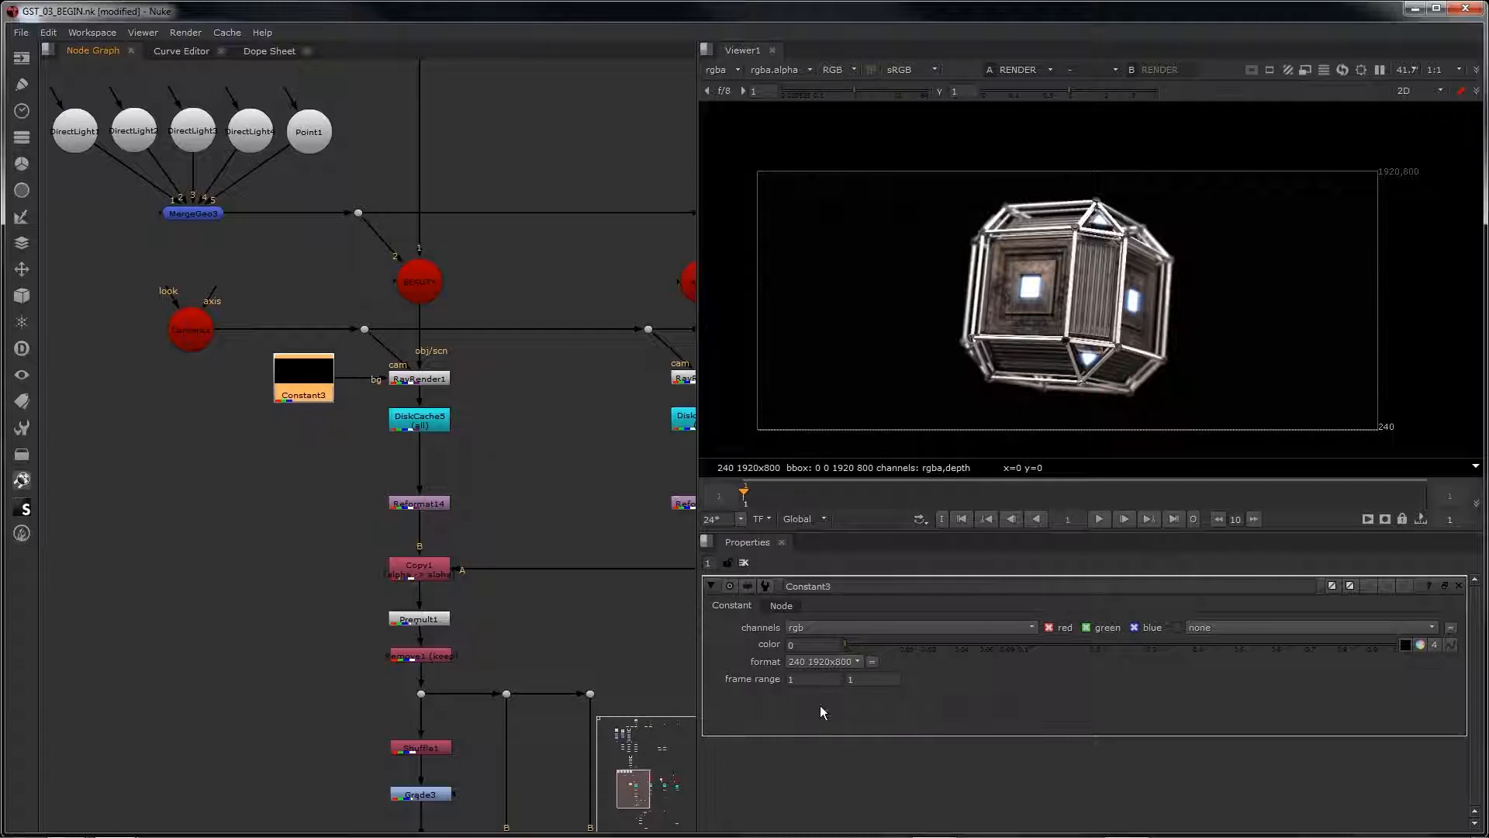
pyautogui.click(818, 661)
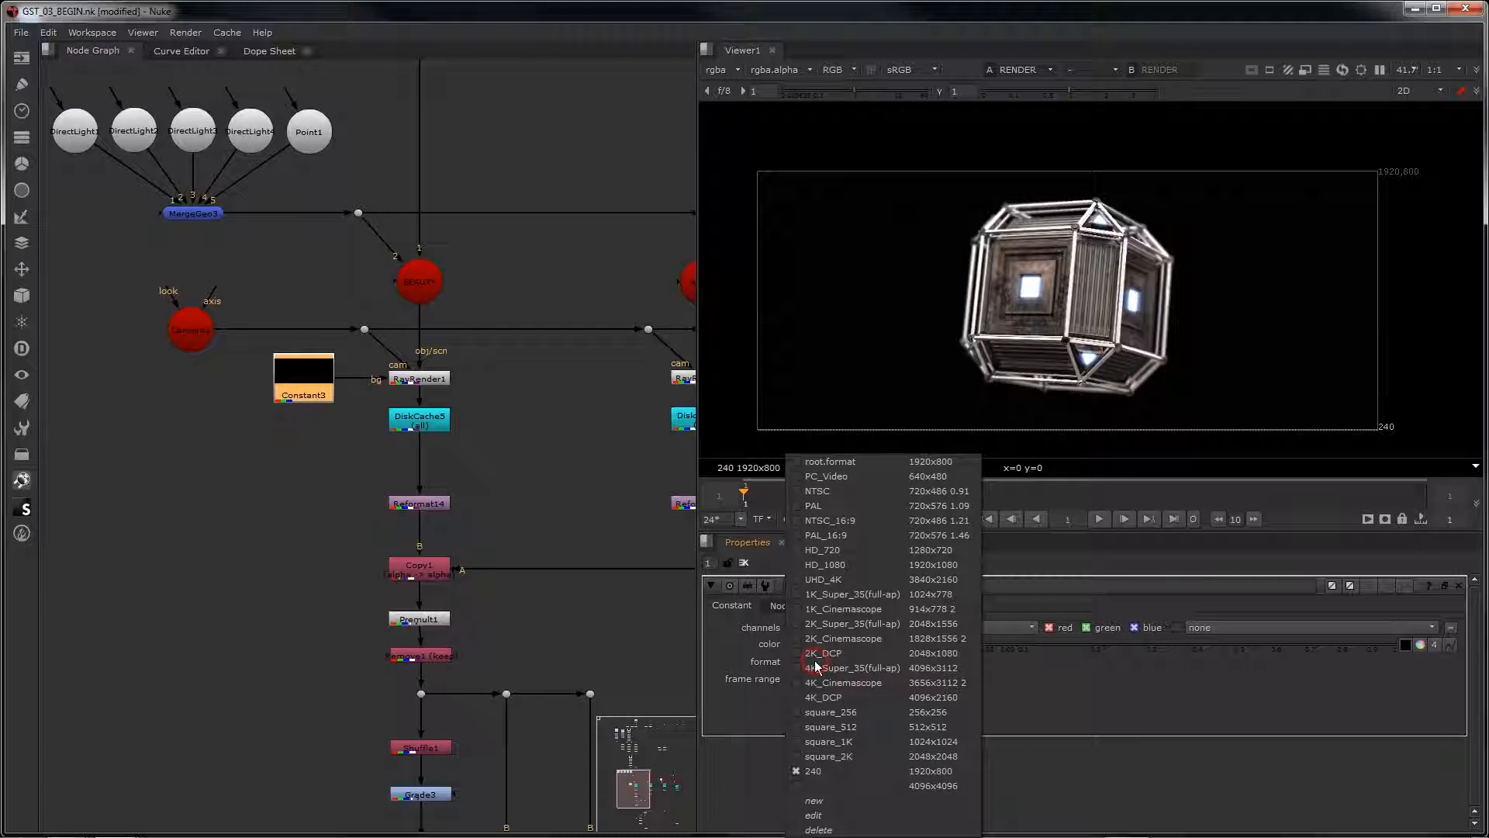
pyautogui.click(873, 794)
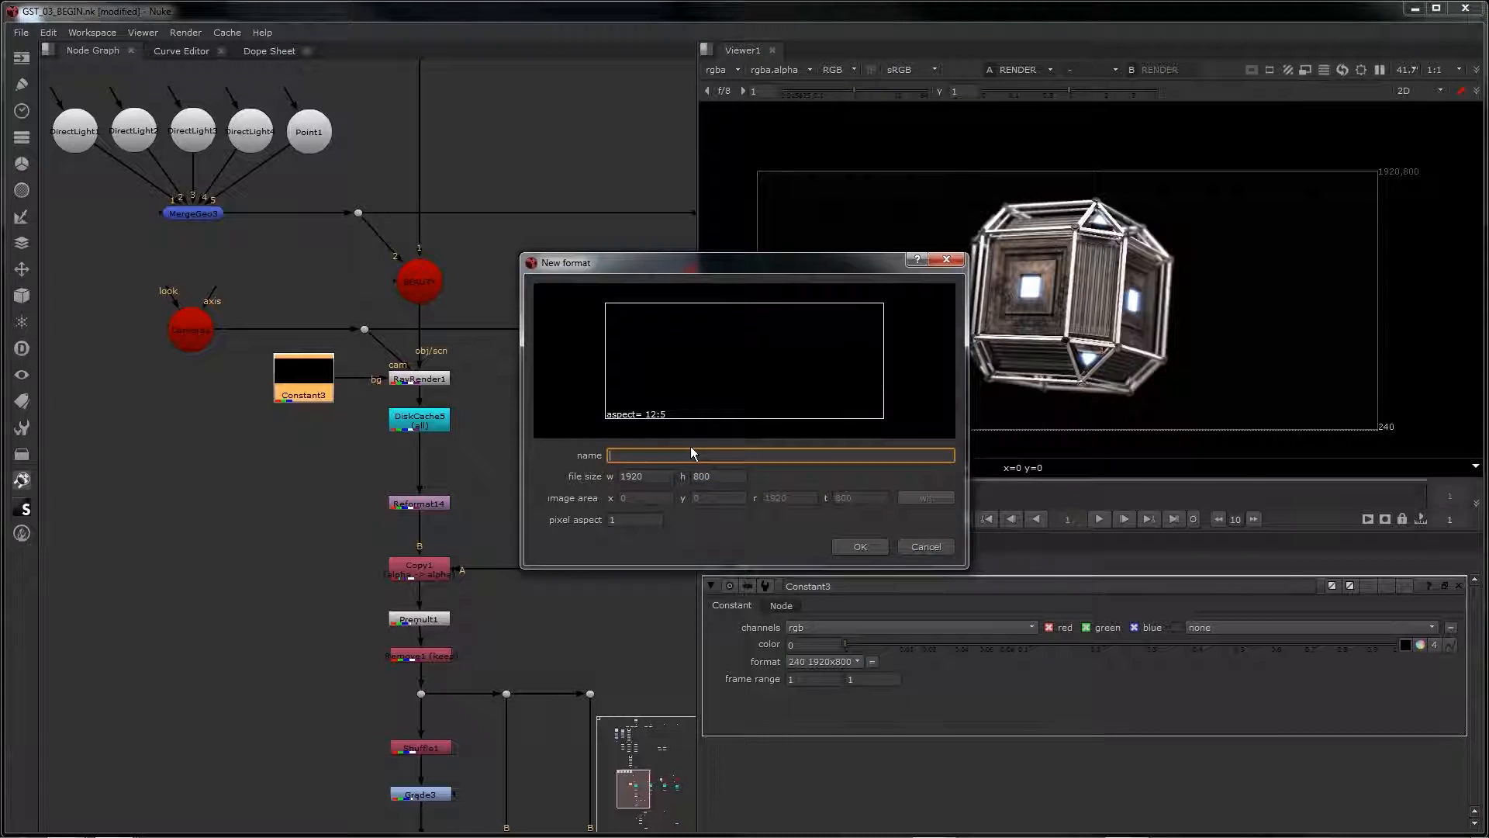
pyautogui.write('DOUBLE_SIZE')
pyautogui.press('Tab')
pyautogui.write('3840')
pyautogui.press('Tab')
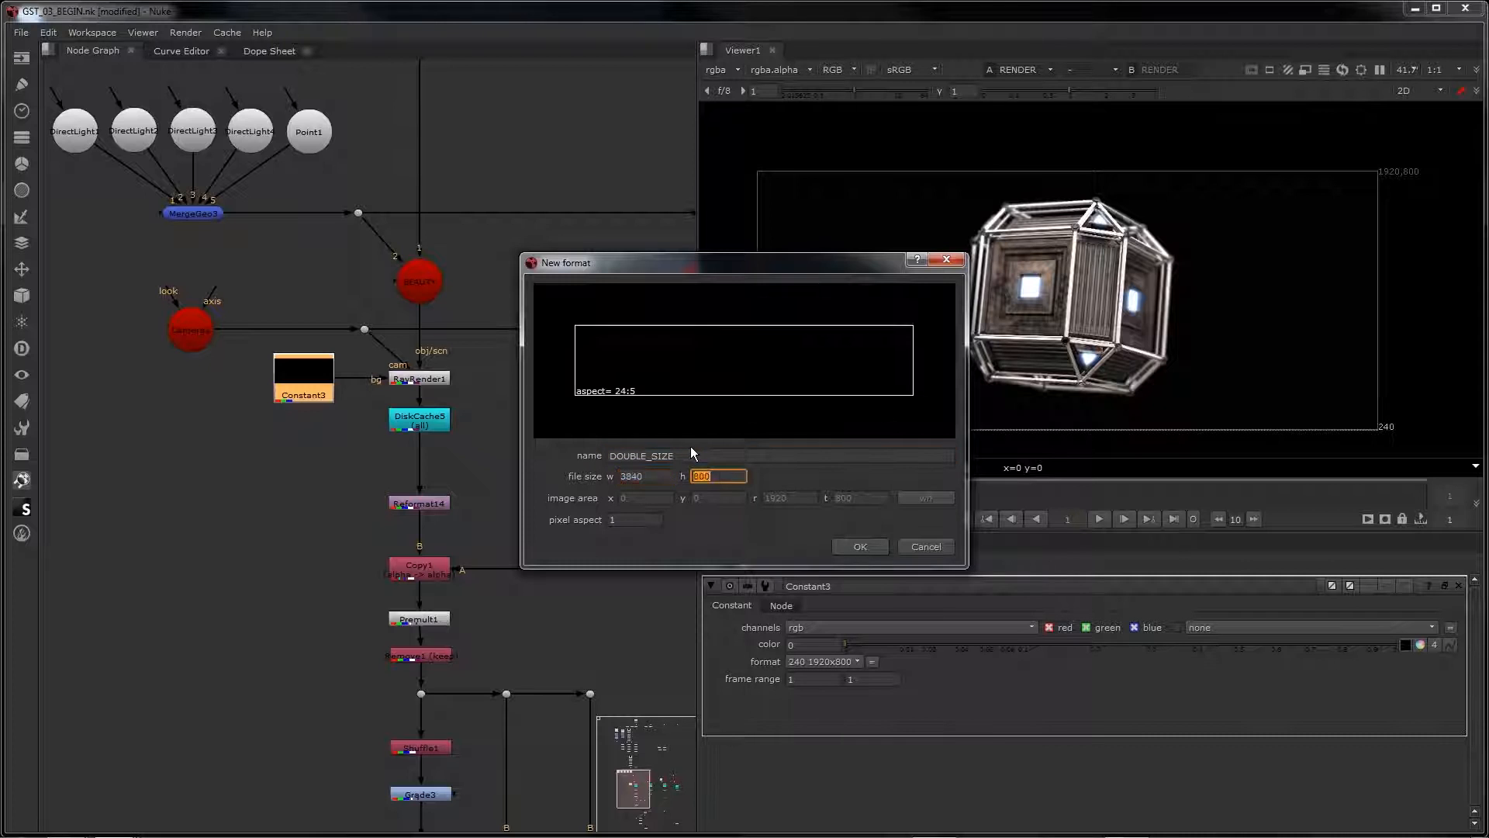
pyautogui.write('1600')
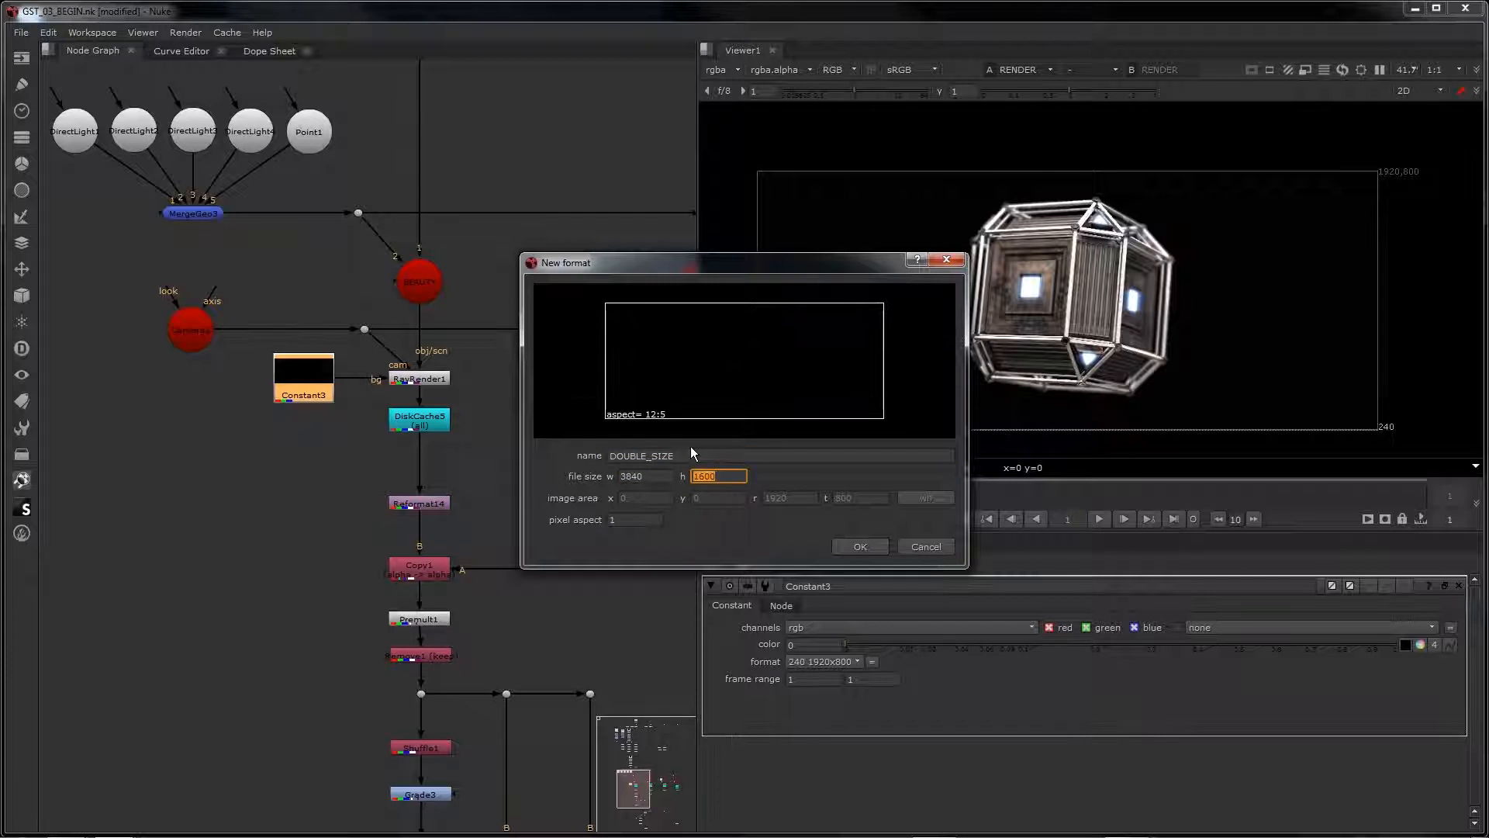
pyautogui.click(858, 546)
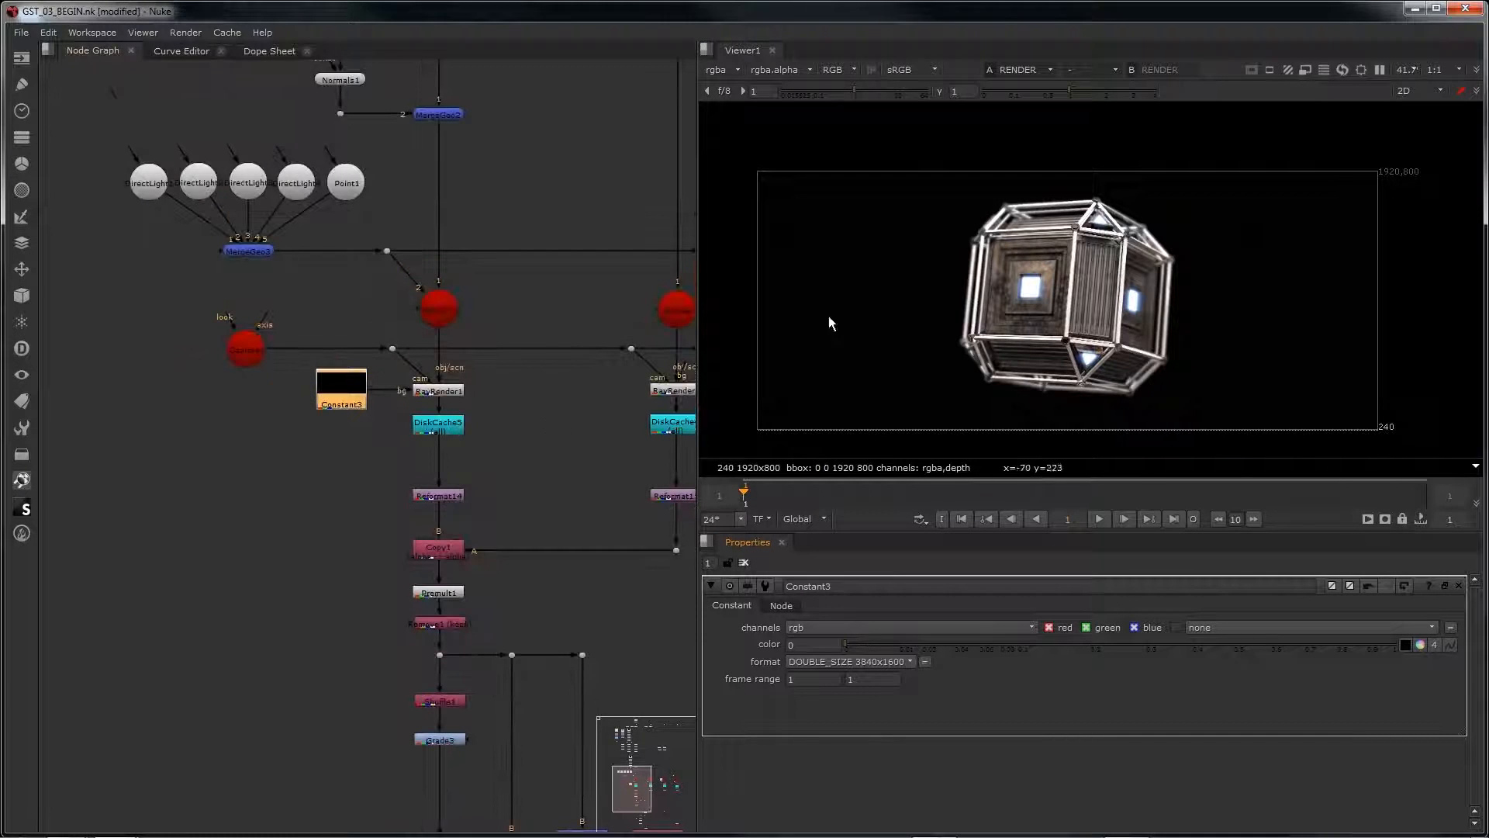
# Step: Examine the crate's lower and upper edges up close, and view the RENDER output as a whole
pyautogui.scroll(5, 1077, 313)
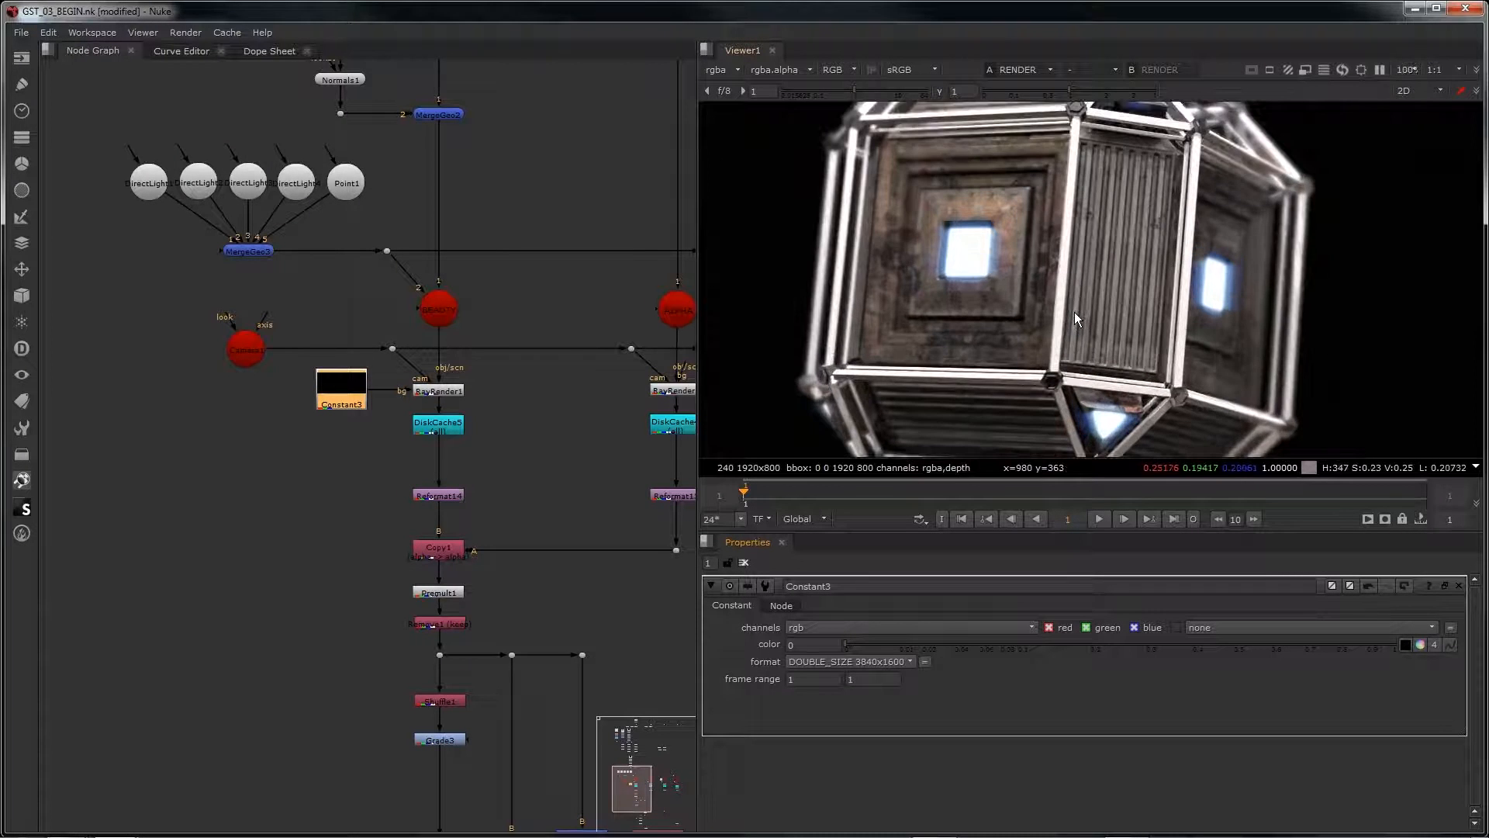
pyautogui.moveTo(1027, 308); pyautogui.dragTo(1024, 217, button='middle')
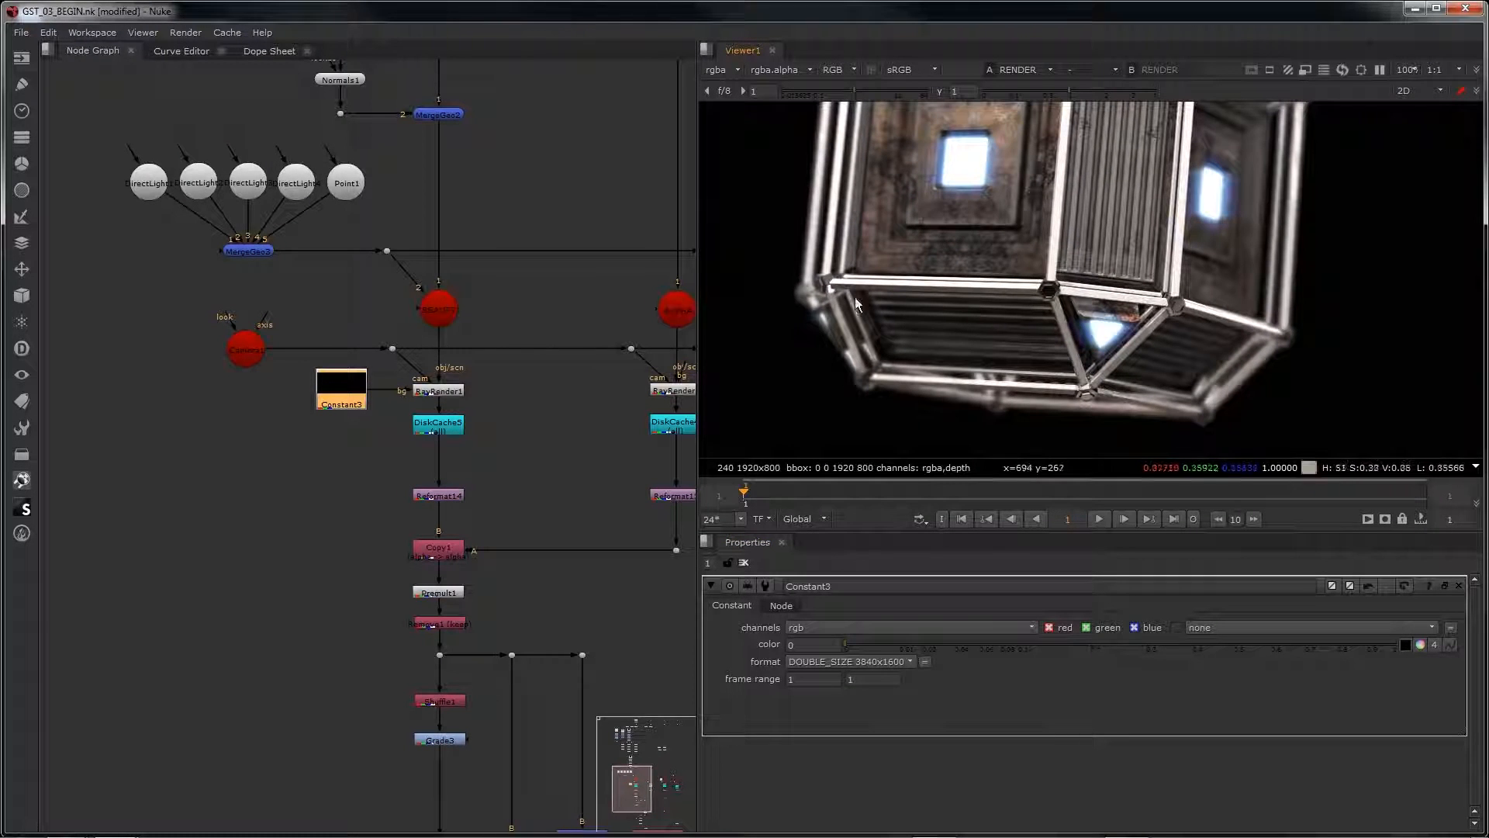
pyautogui.moveTo(1102, 209); pyautogui.dragTo(1102, 371, button='middle')
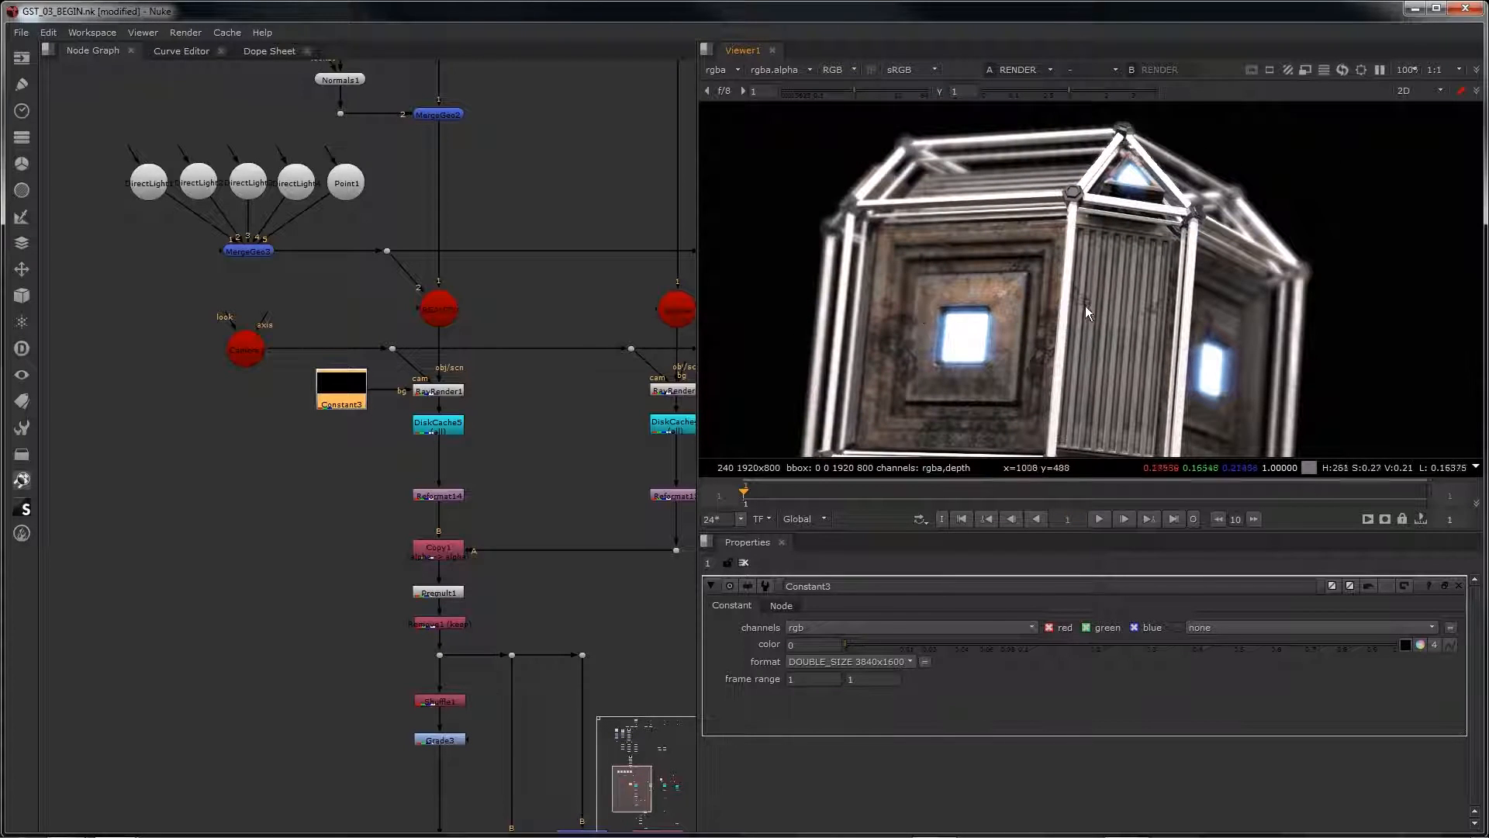
pyautogui.scroll(-3, 428, 535)
pyautogui.moveTo(470, 512); pyautogui.dragTo(460, 195, button='middle')
pyautogui.scroll(3, 447, 462)
pyautogui.click(460, 473)
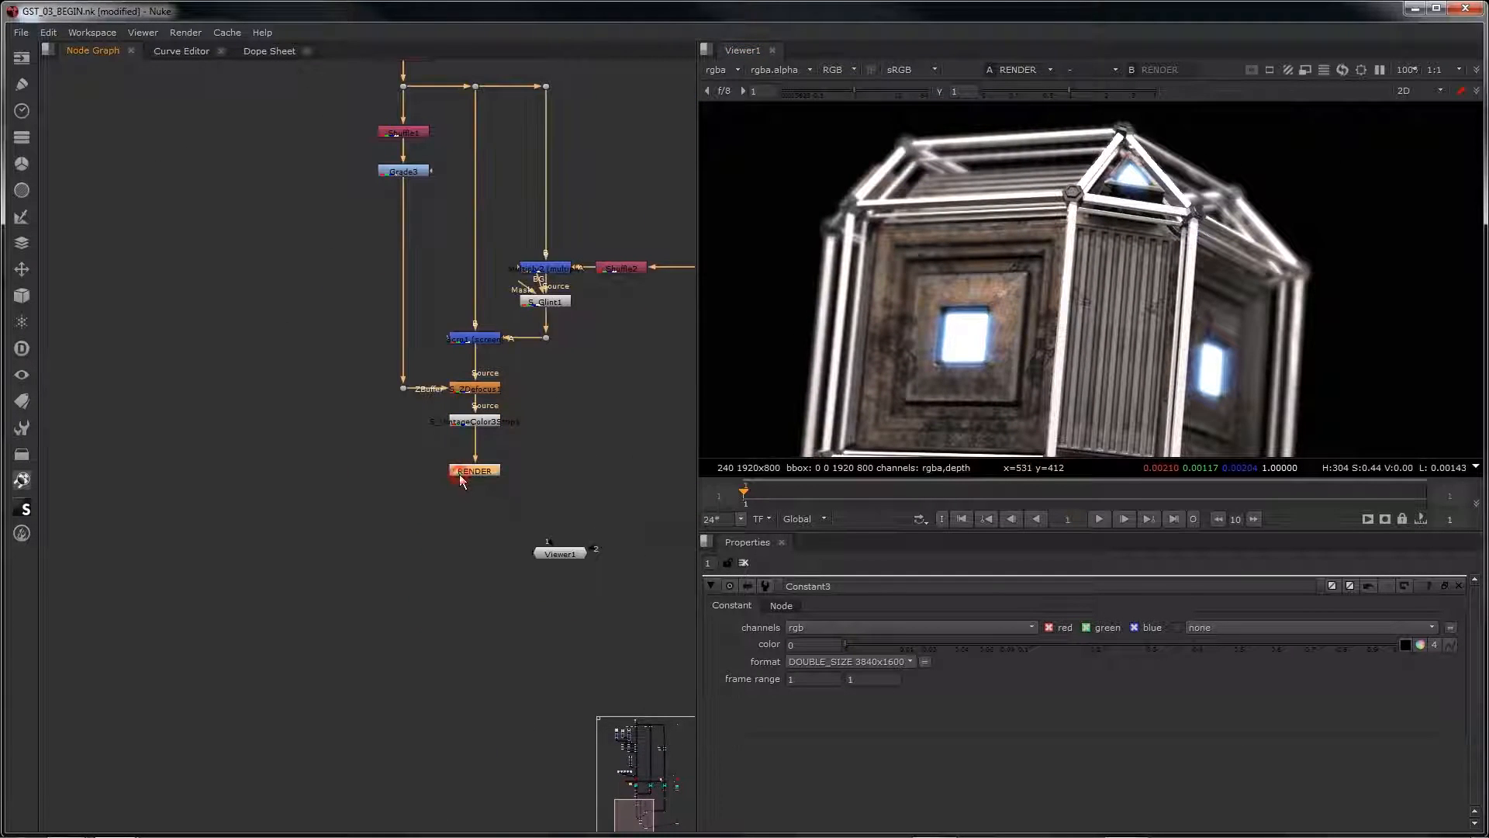
pyautogui.press('1')
pyautogui.scroll(-2, 914, 325)
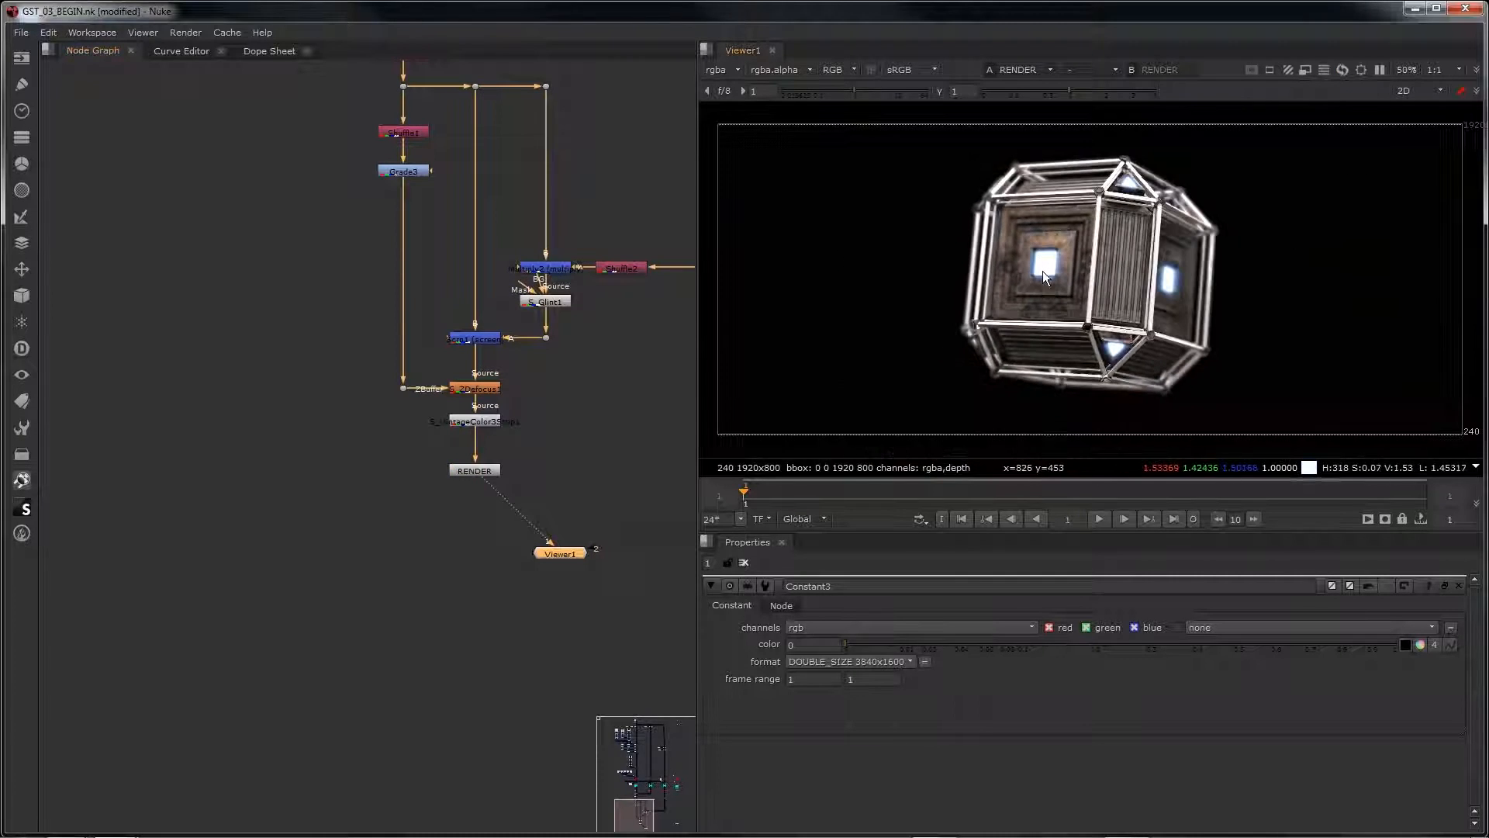
# Step: Add a Write node after the RENDER node
pyautogui.click(488, 473)
pyautogui.press('Tab')
pyautogui.write('write')
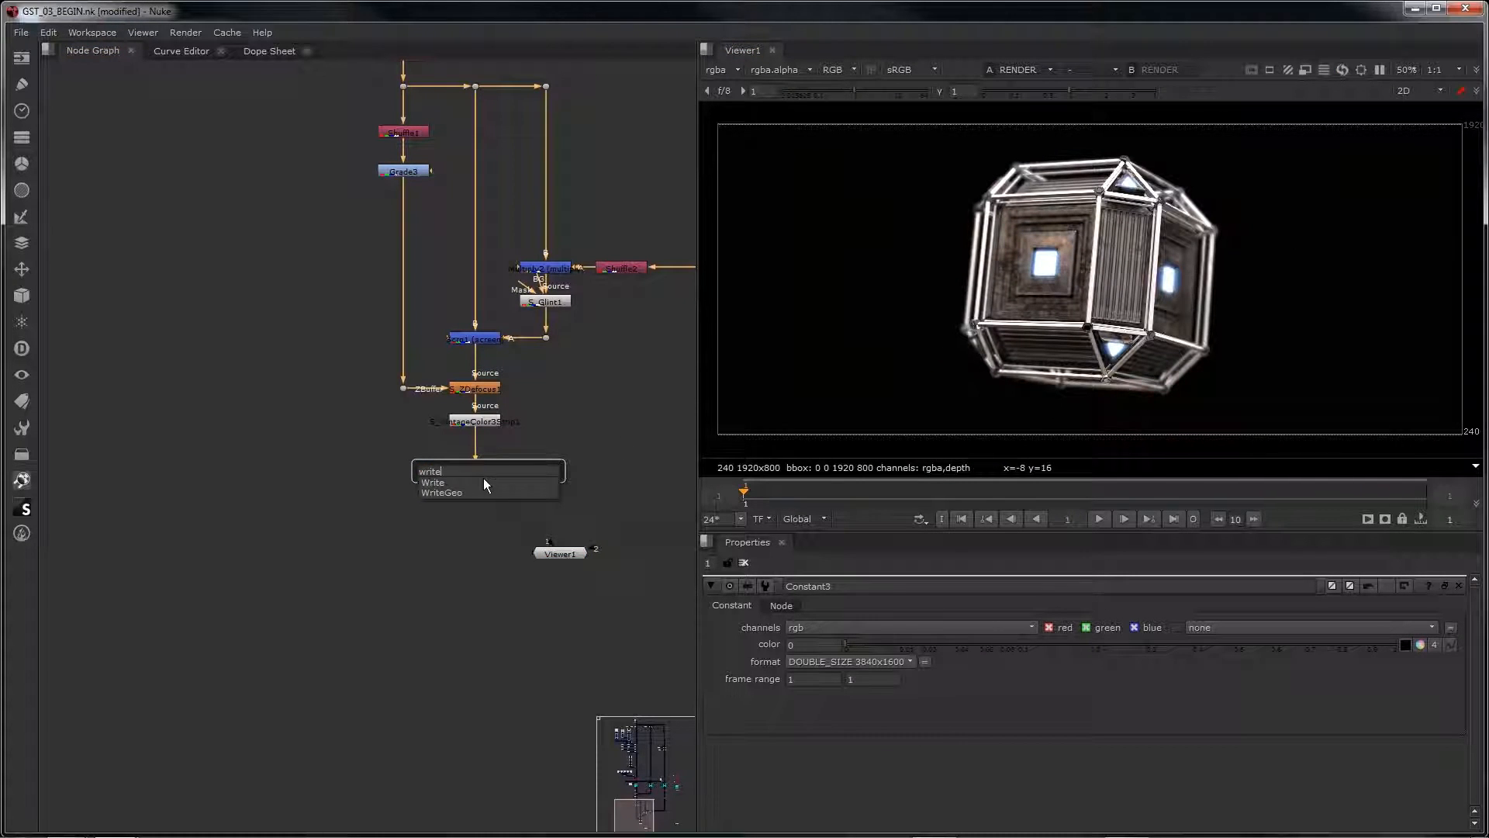
pyautogui.click(483, 480)
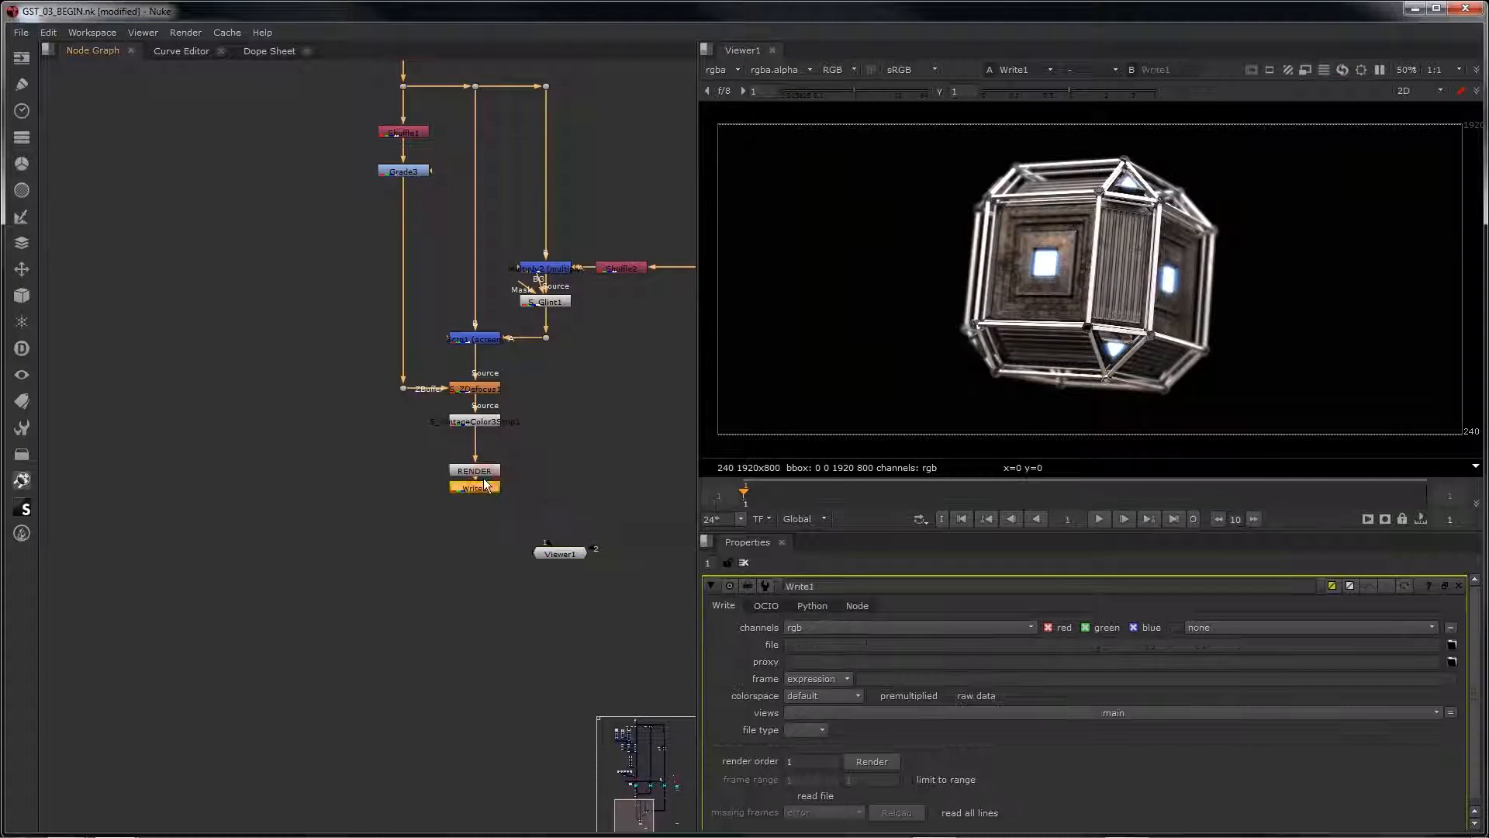
# Step: Set the Write node's output file to GST_SCENE_01.exr in the 03_RENDER folder
pyautogui.click(1452, 645)
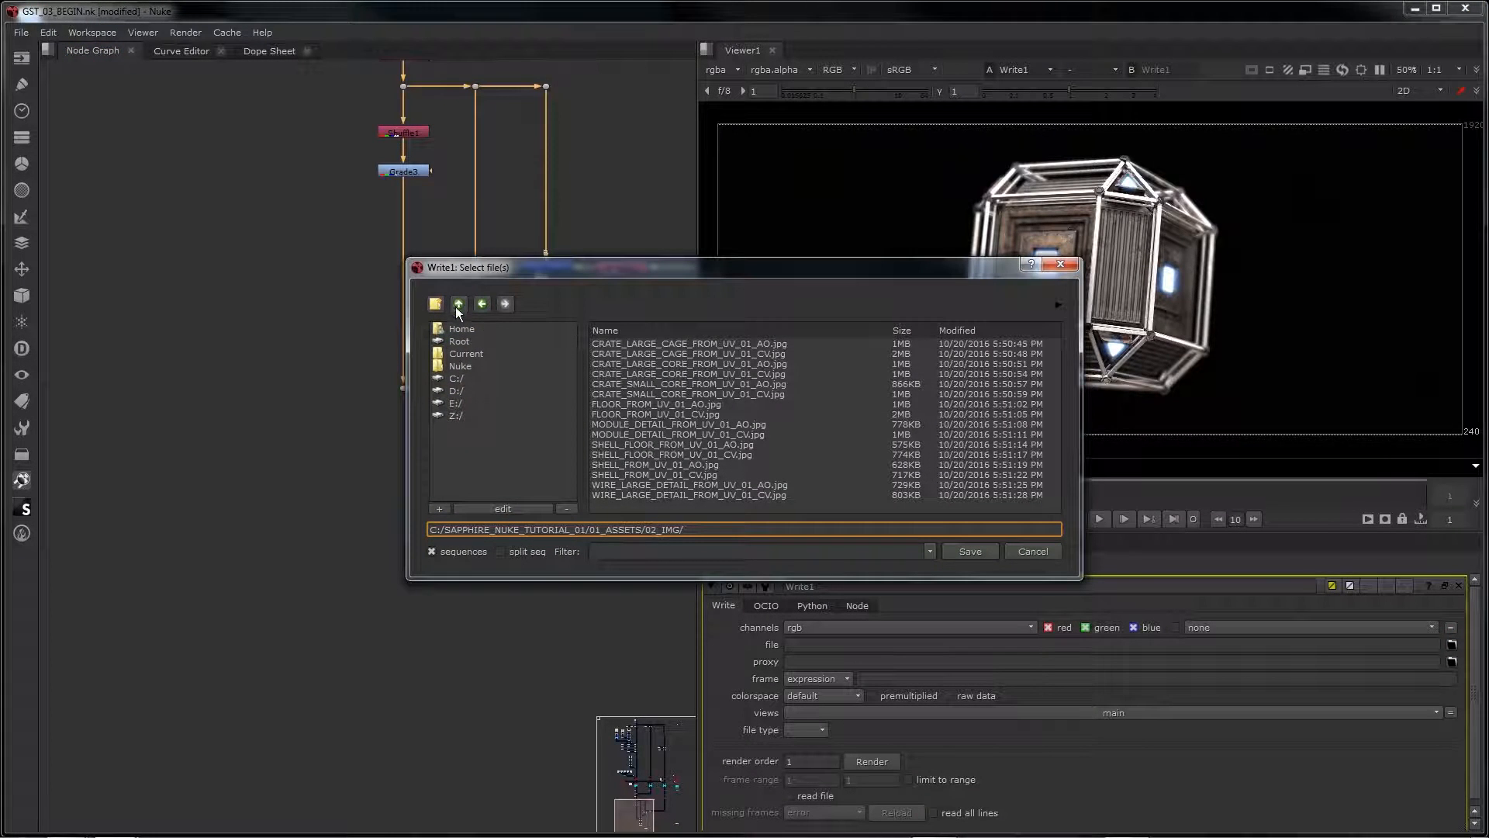
pyautogui.click(458, 304)
pyautogui.doubleClick(596, 363)
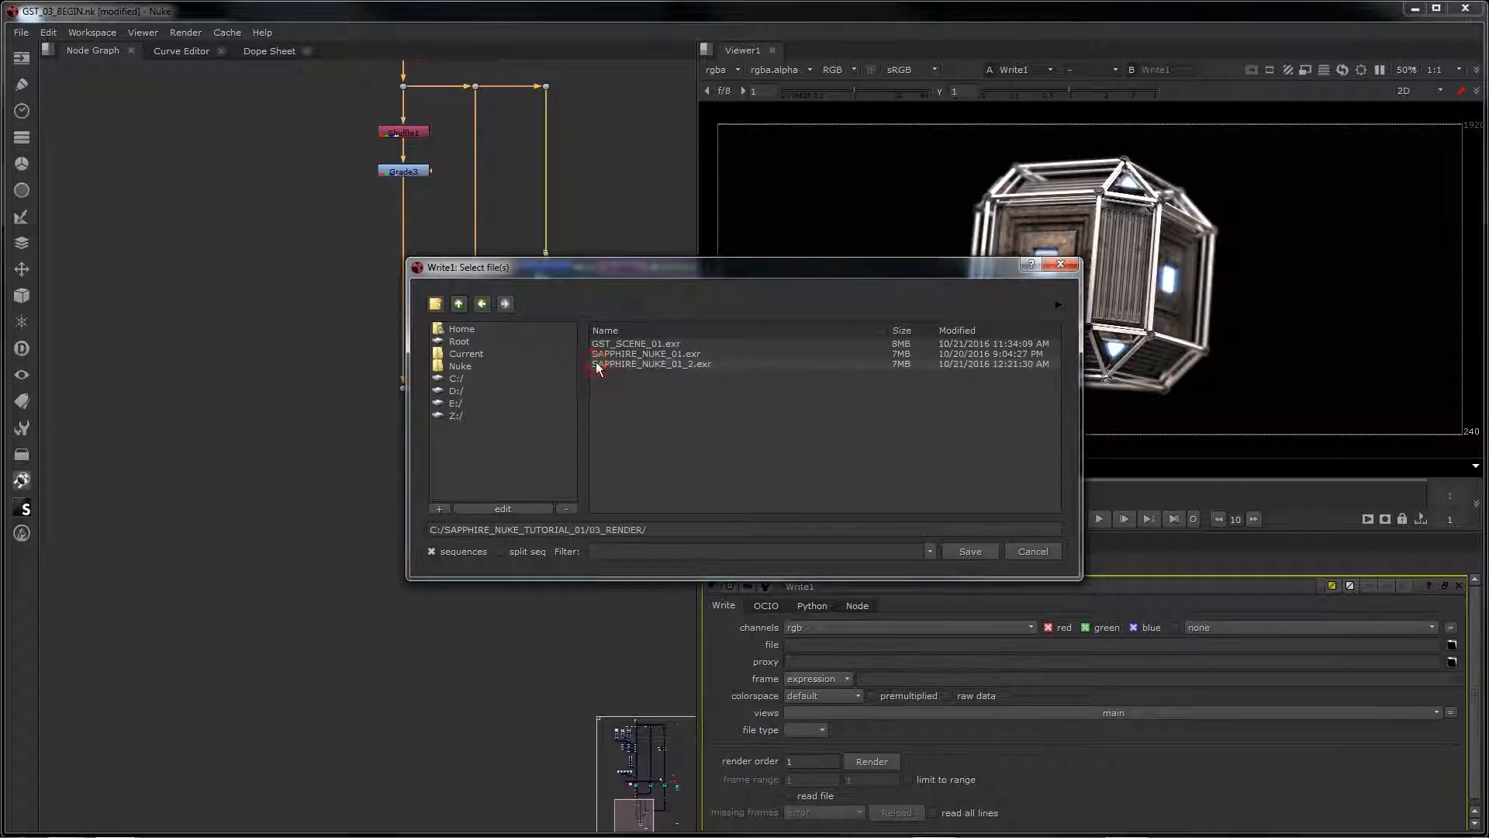
pyautogui.click(658, 529)
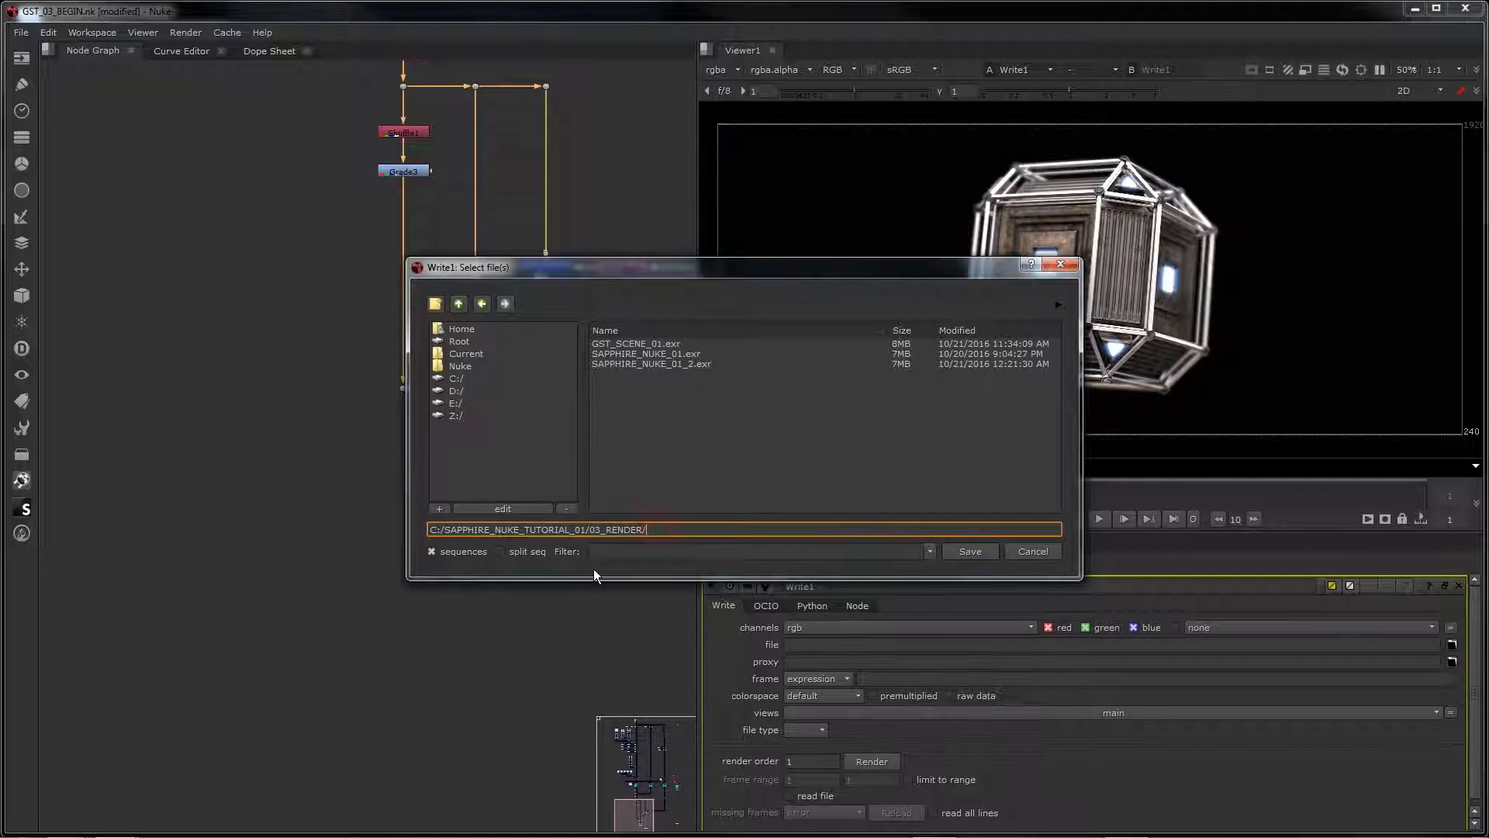
pyautogui.write('GST_SCE')
pyautogui.write('NE')
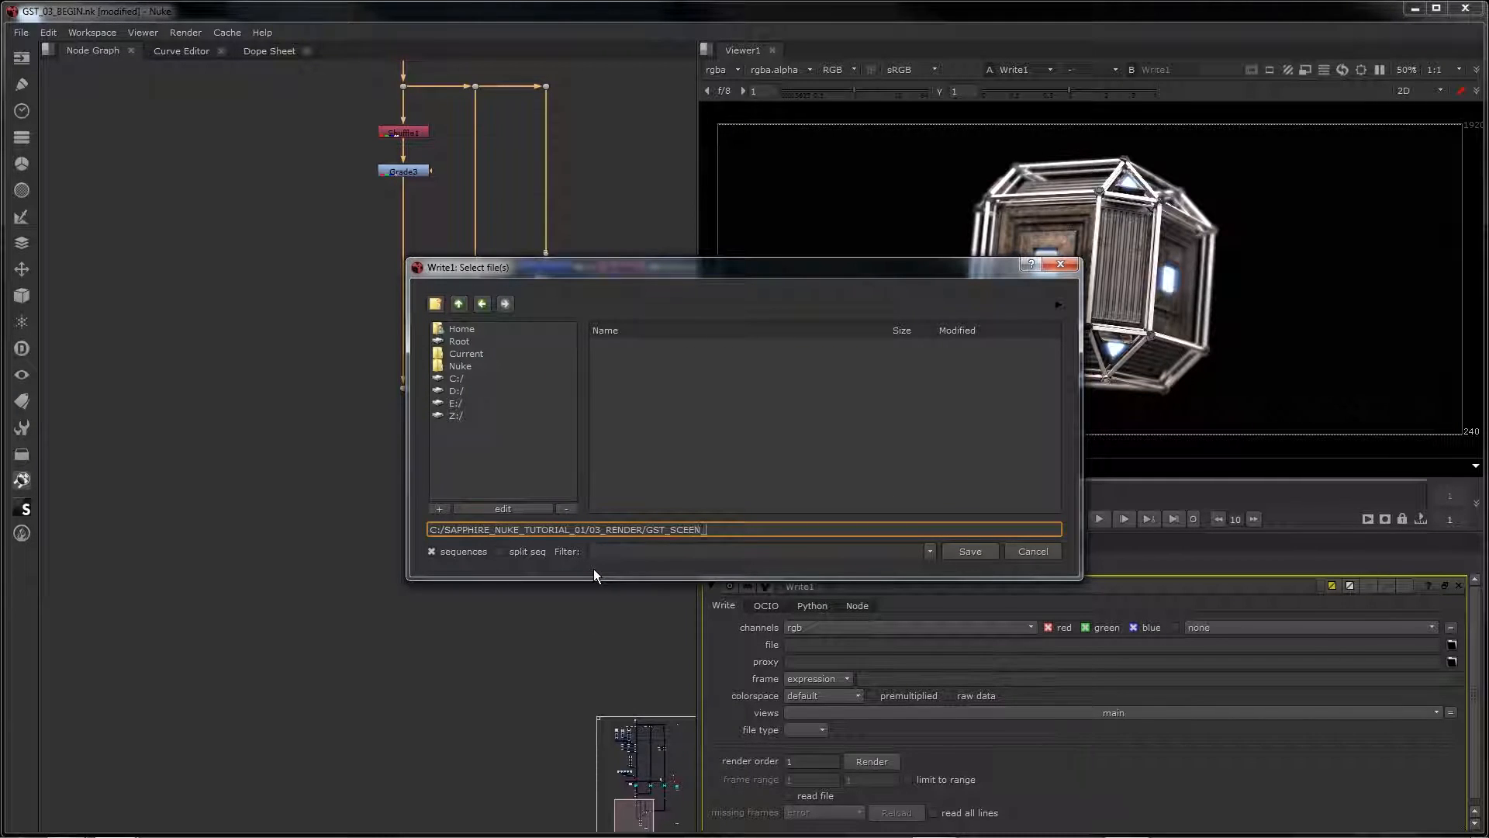
pyautogui.write('_01.exr')
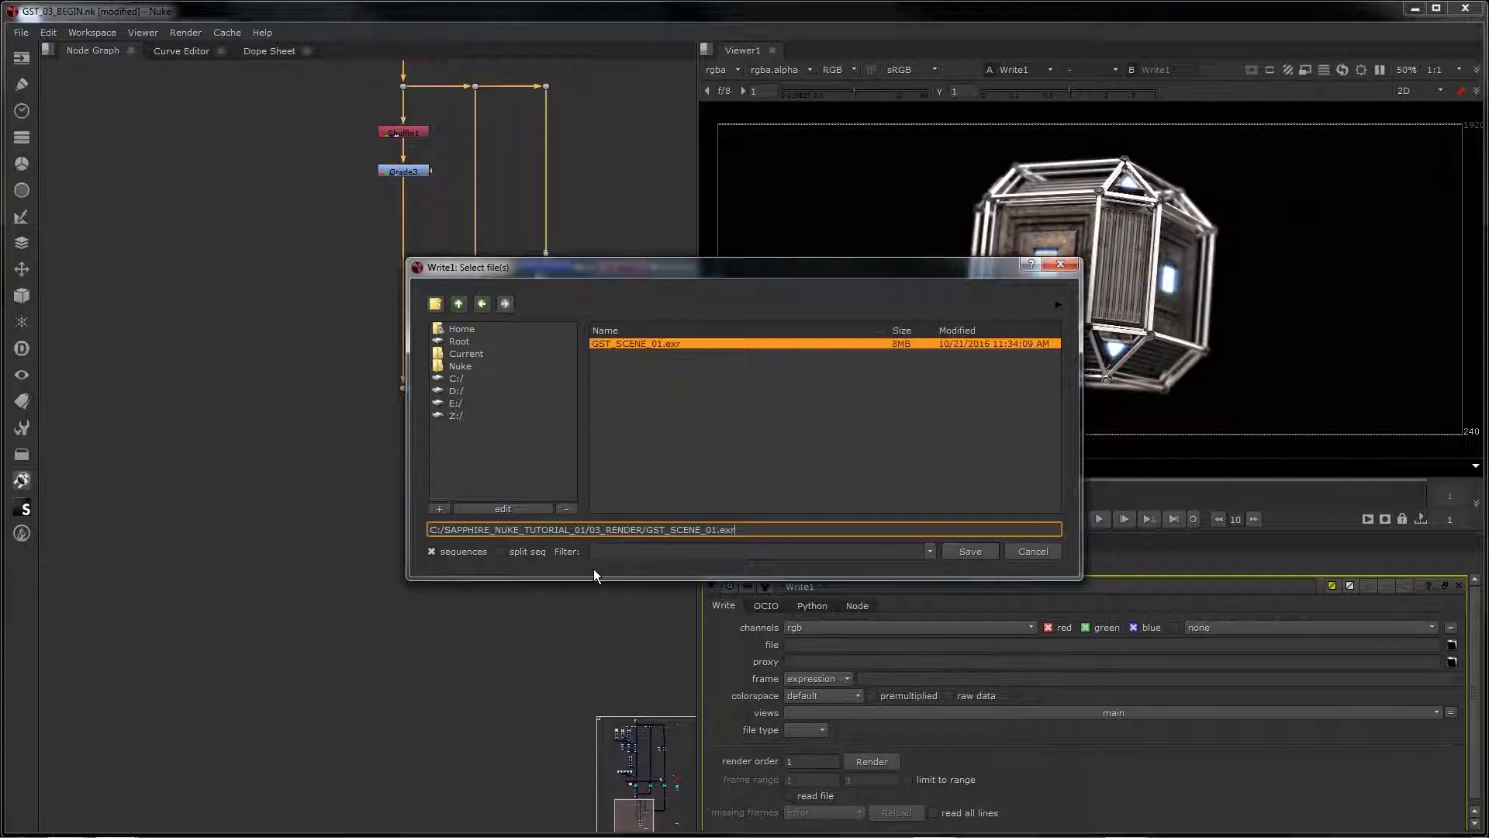
pyautogui.press('Return')
pyautogui.click(727, 431)
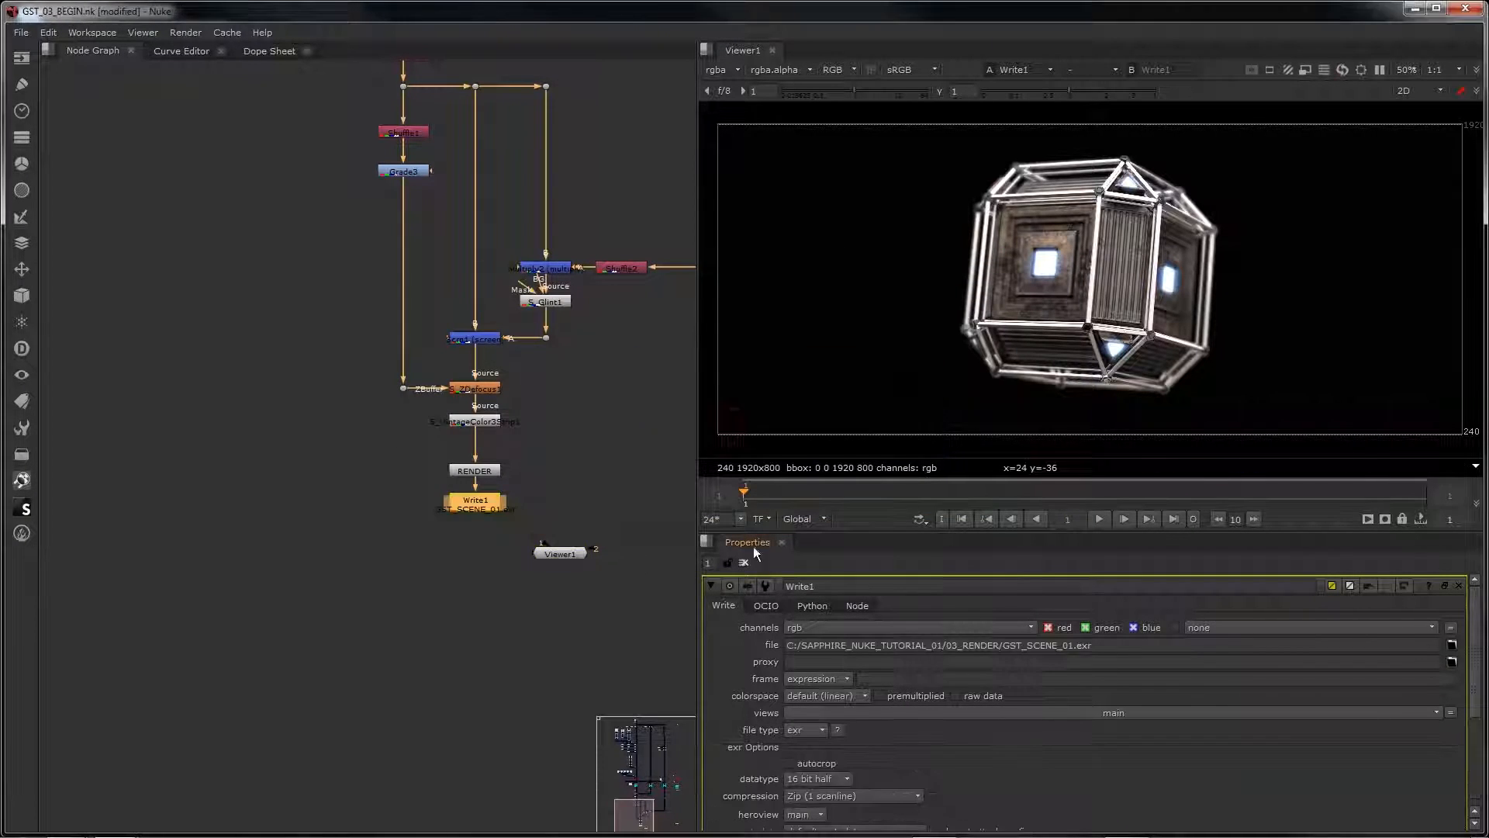
# Step: Start the render from the Write1 node
pyautogui.scroll(-5, 964, 770)
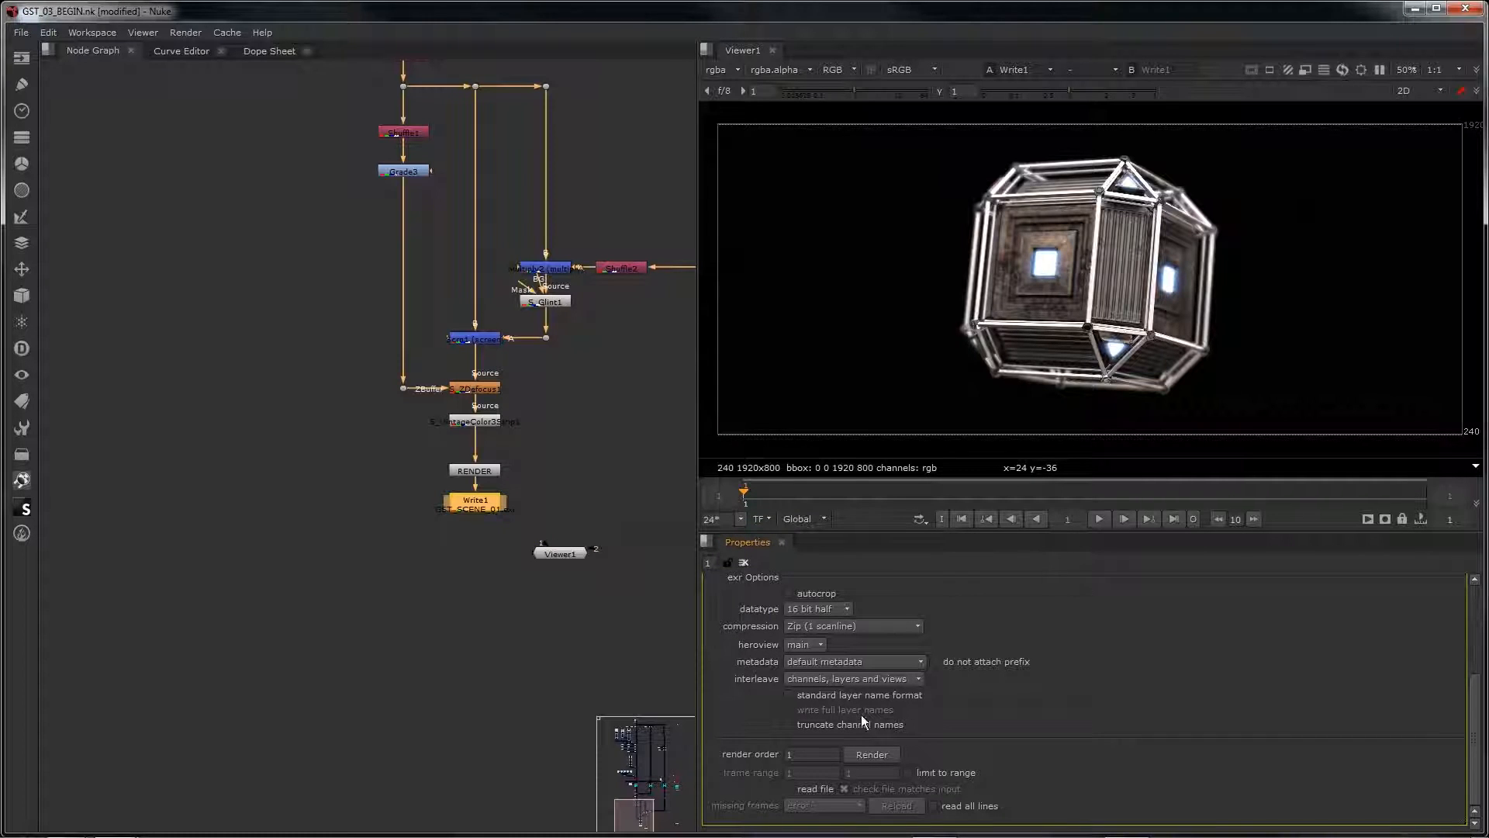
pyautogui.click(862, 753)
pyautogui.click(742, 448)
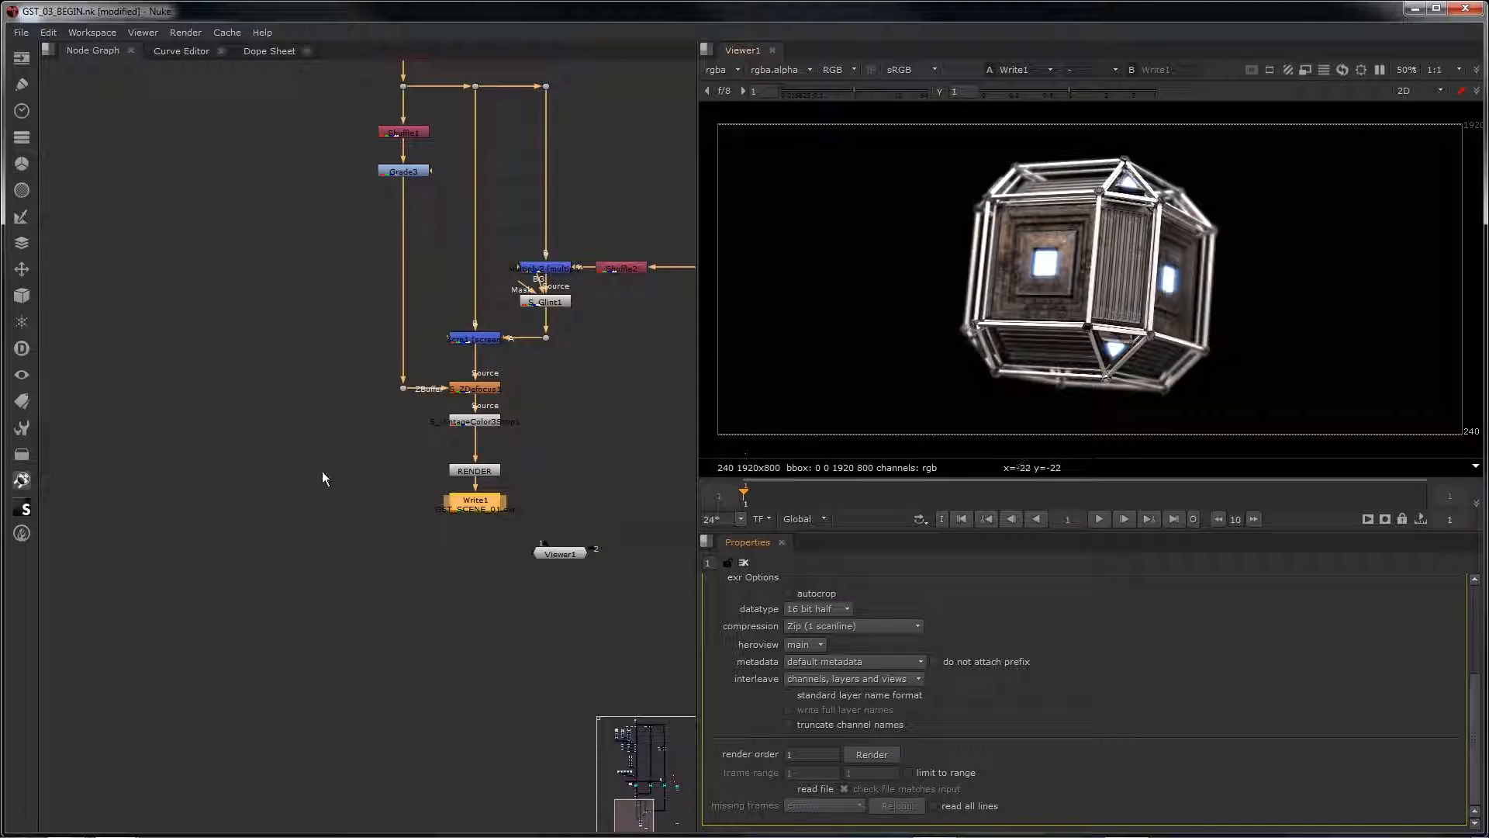
# Step: Review the node graph from the geometry and material nodes through lights and RayRender1 to the Sapphire effects and Write1
pyautogui.scroll(-6, 322, 473)
pyautogui.moveTo(291, 383); pyautogui.dragTo(326, 831, button='middle')
pyautogui.scroll(7, 377, 370)
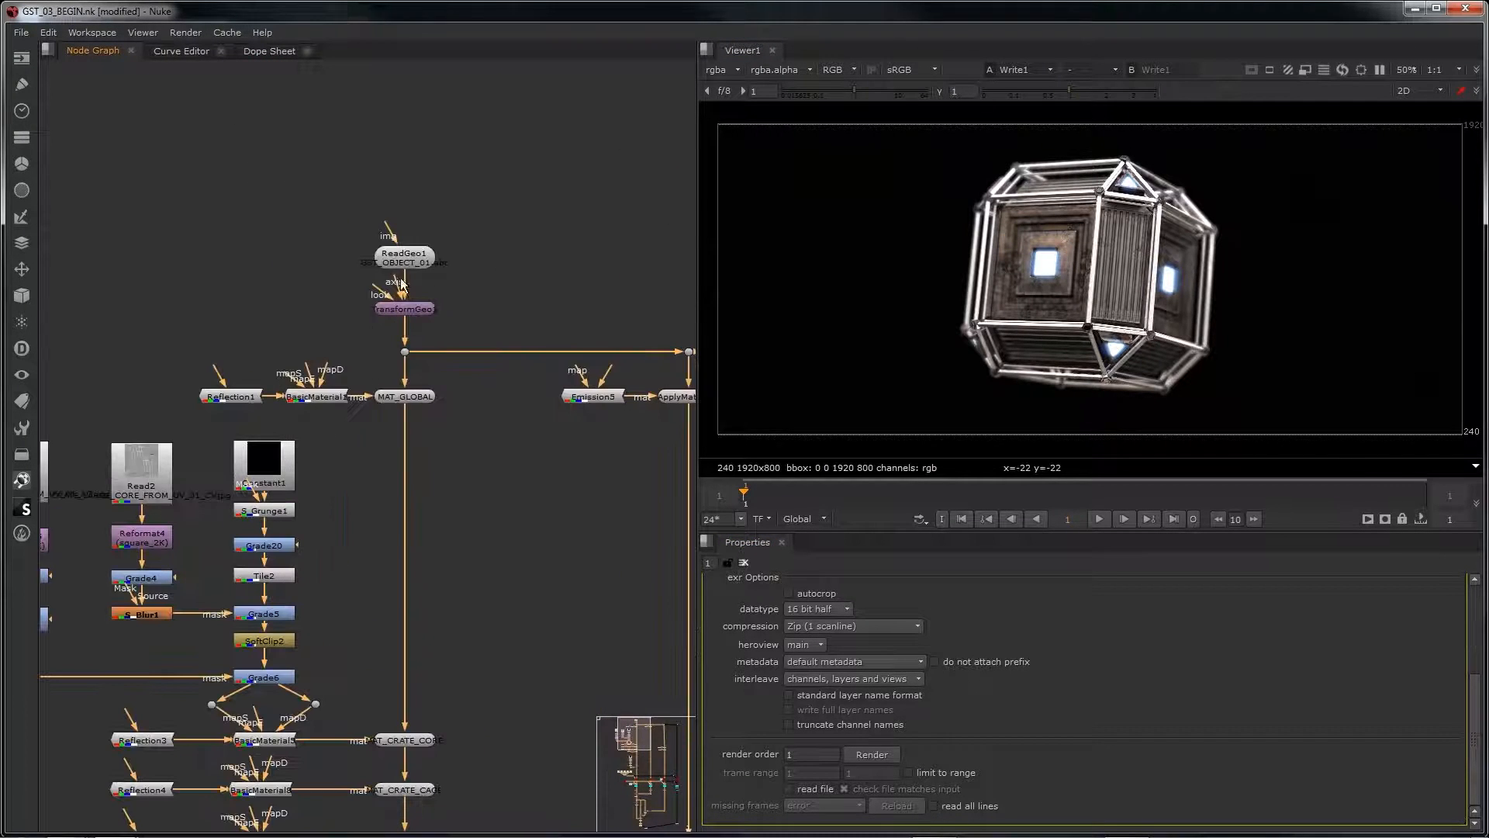
pyautogui.moveTo(318, 547); pyautogui.dragTo(408, 481, button='middle')
pyautogui.scroll(5, 358, 477)
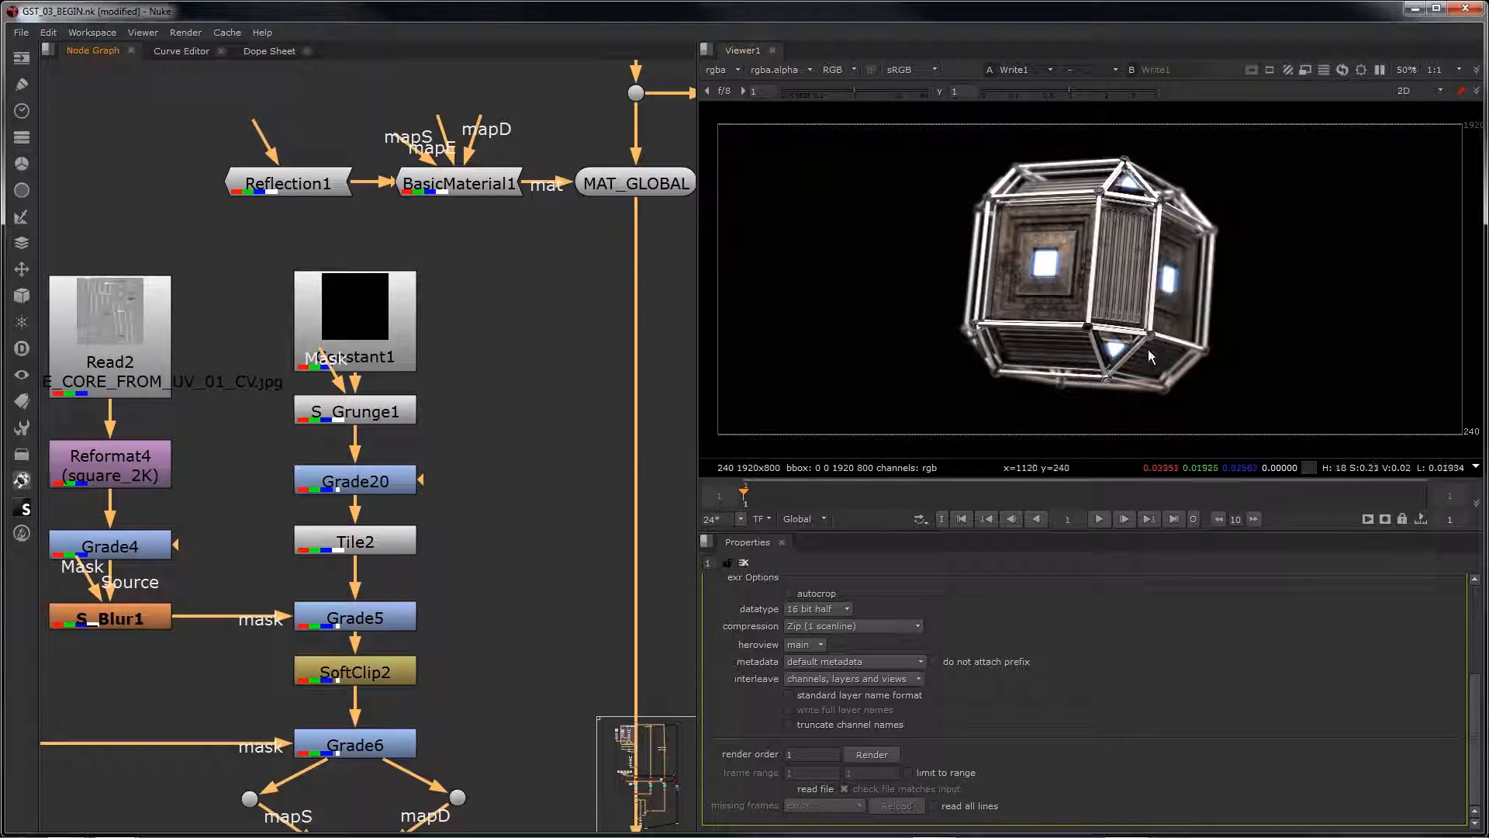
pyautogui.scroll(-5, 535, 494)
pyautogui.moveTo(509, 464); pyautogui.dragTo(466, 169, button='middle')
pyautogui.moveTo(588, 706); pyautogui.dragTo(580, 318, button='middle')
pyautogui.scroll(1, 475, 353)
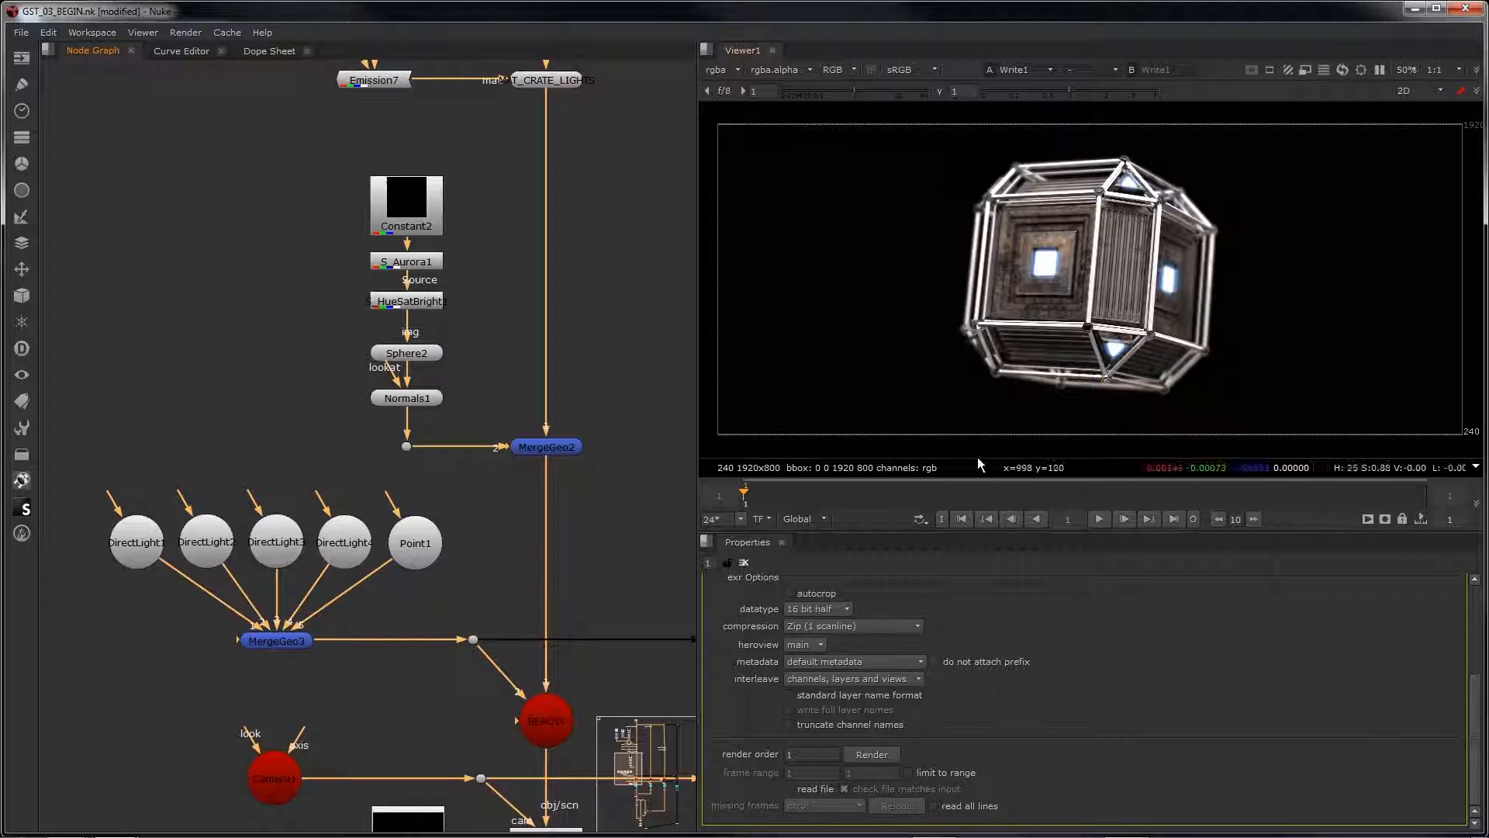
pyautogui.moveTo(583, 571); pyautogui.dragTo(530, 206, button='middle')
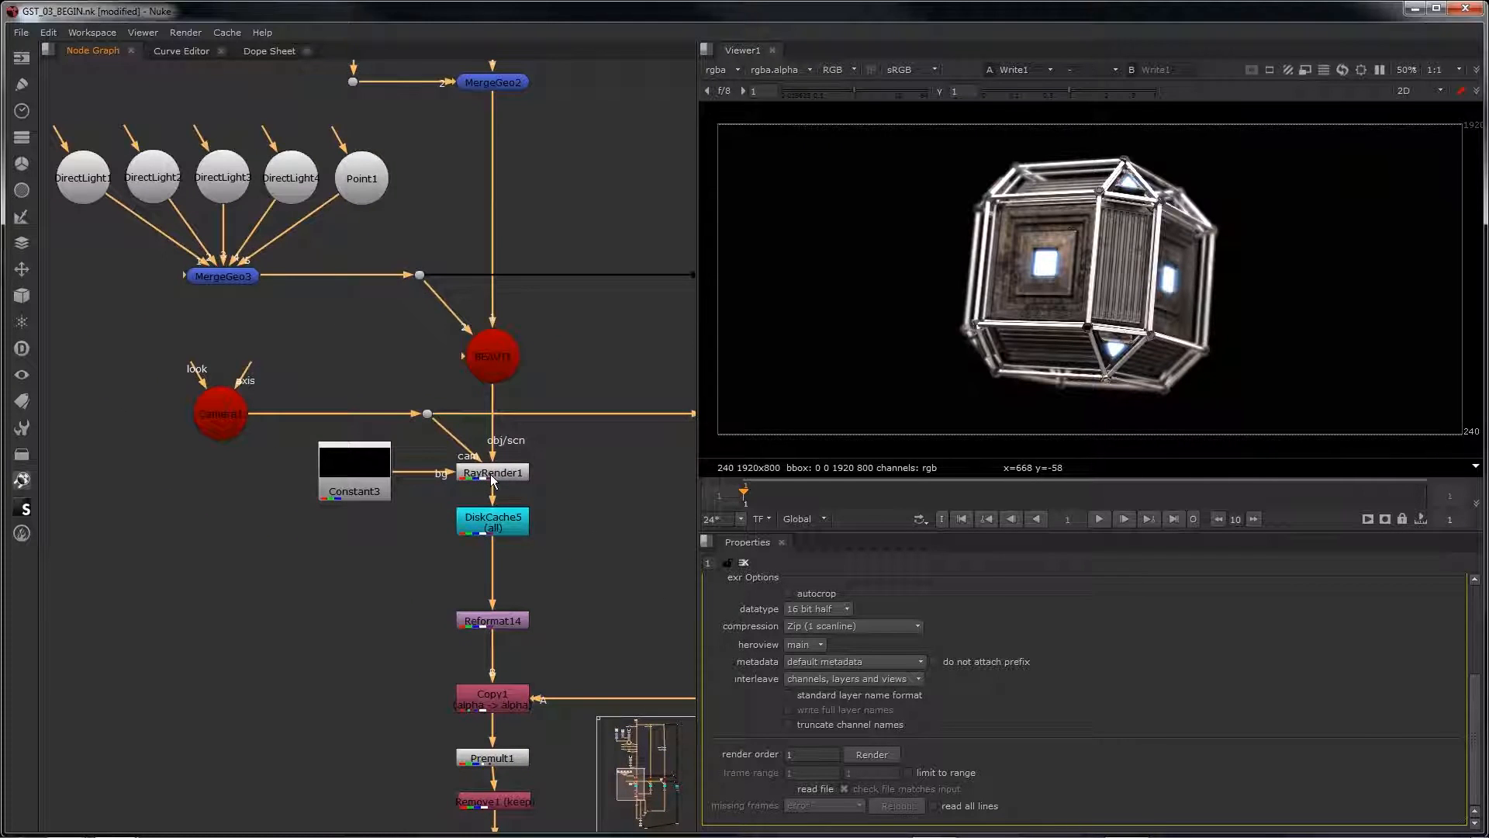
pyautogui.scroll(-5, 492, 479)
pyautogui.scroll(6, 324, 390)
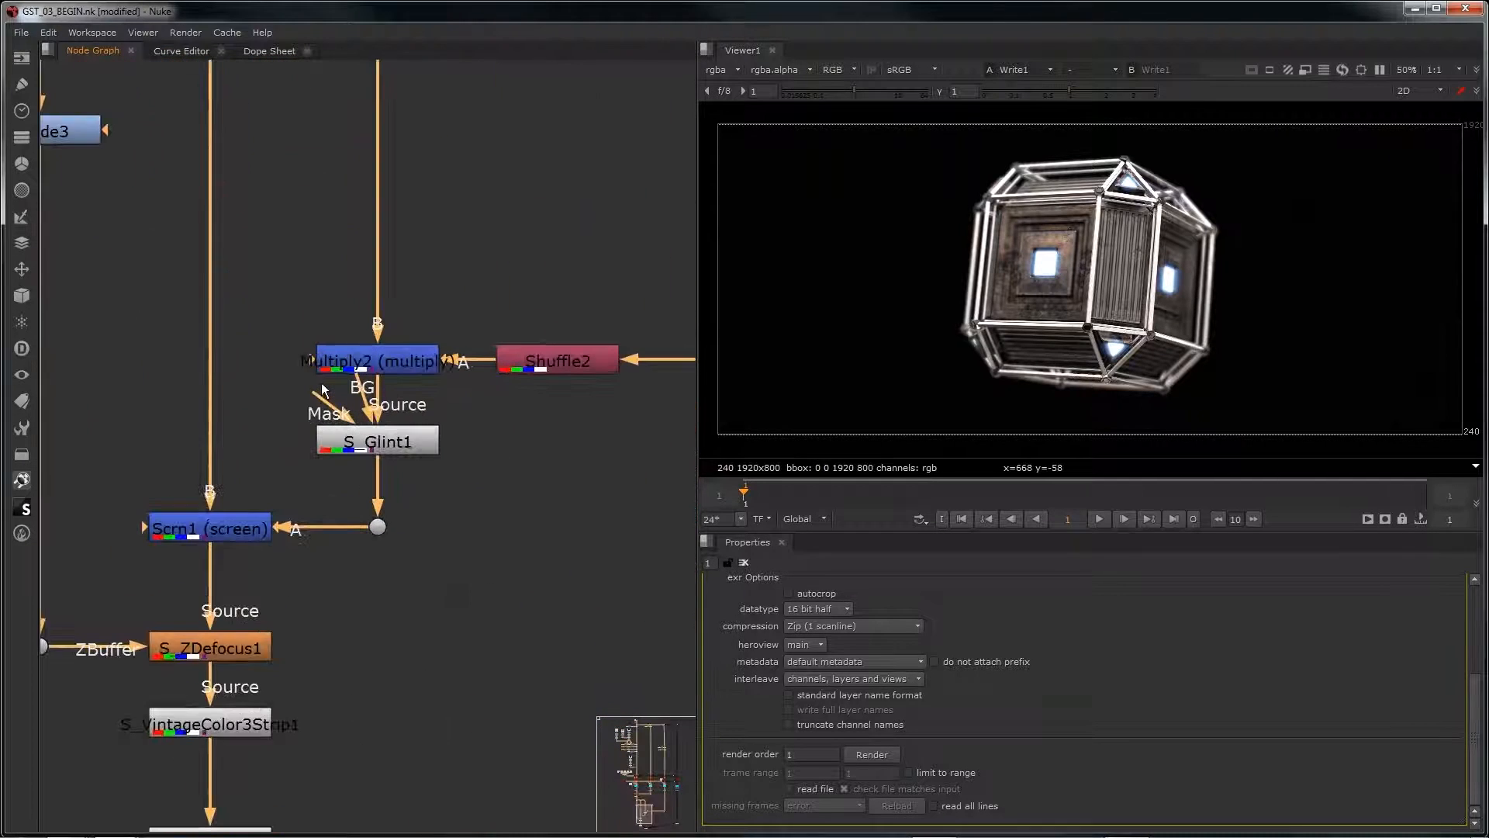
pyautogui.moveTo(484, 504); pyautogui.dragTo(661, 389, button='middle')
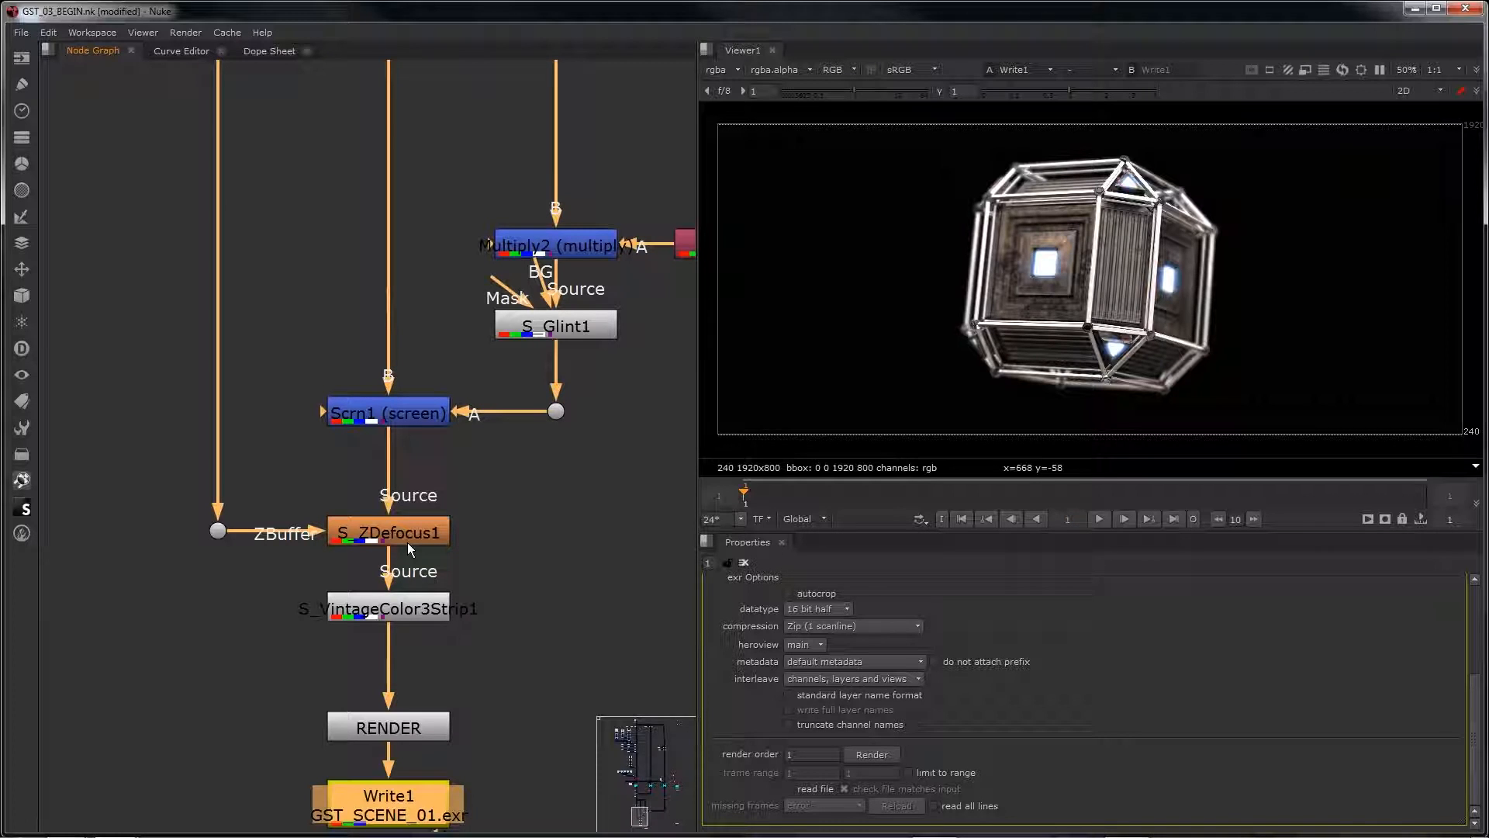
pyautogui.moveTo(407, 542); pyautogui.dragTo(455, 388, button='middle')
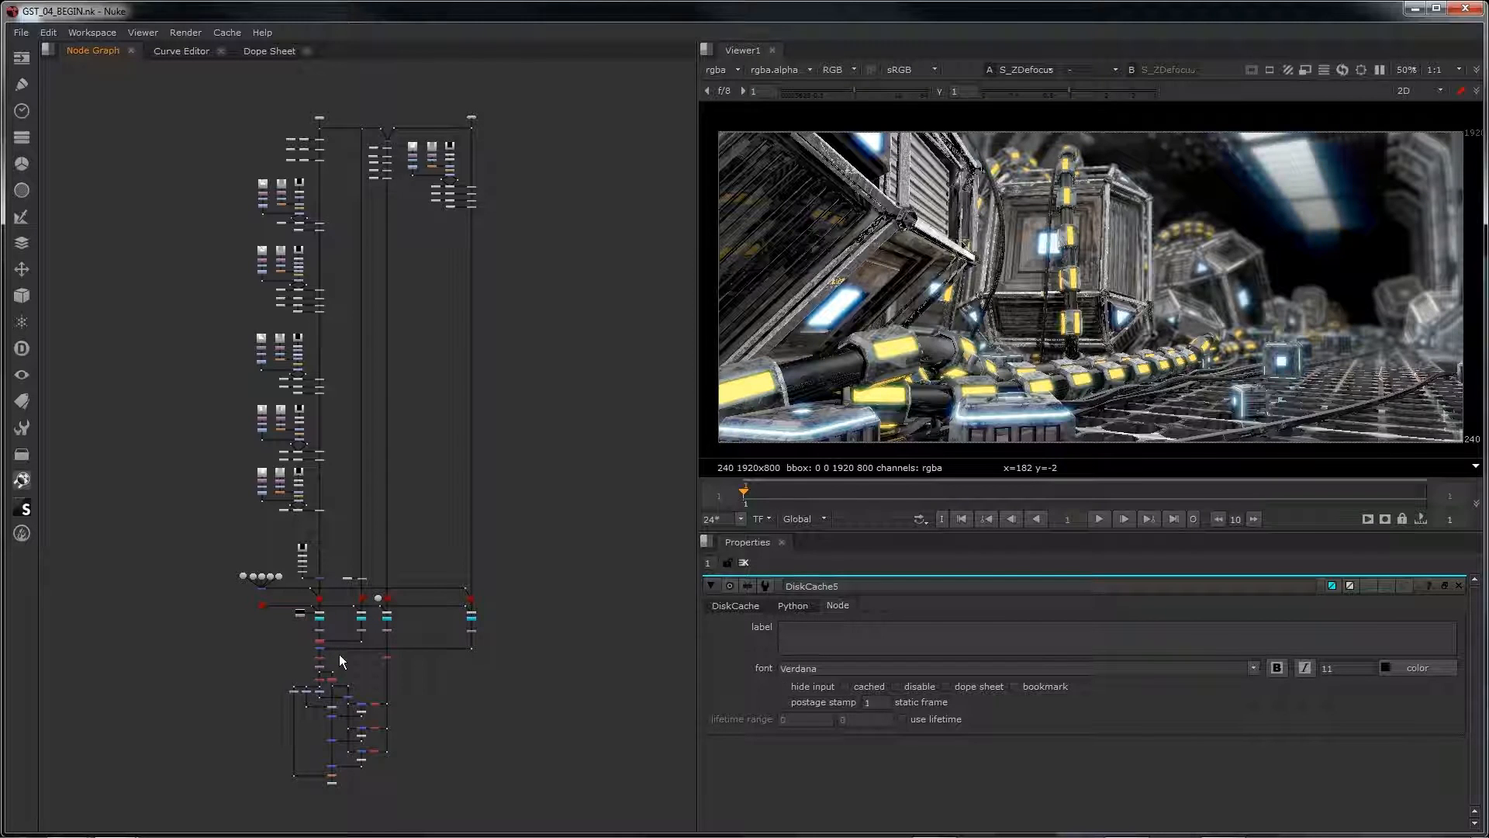
# Step: Pause viewer updates while working around RayRender1 in the GST_04_BEGIN script
pyautogui.scroll(6, 333, 641)
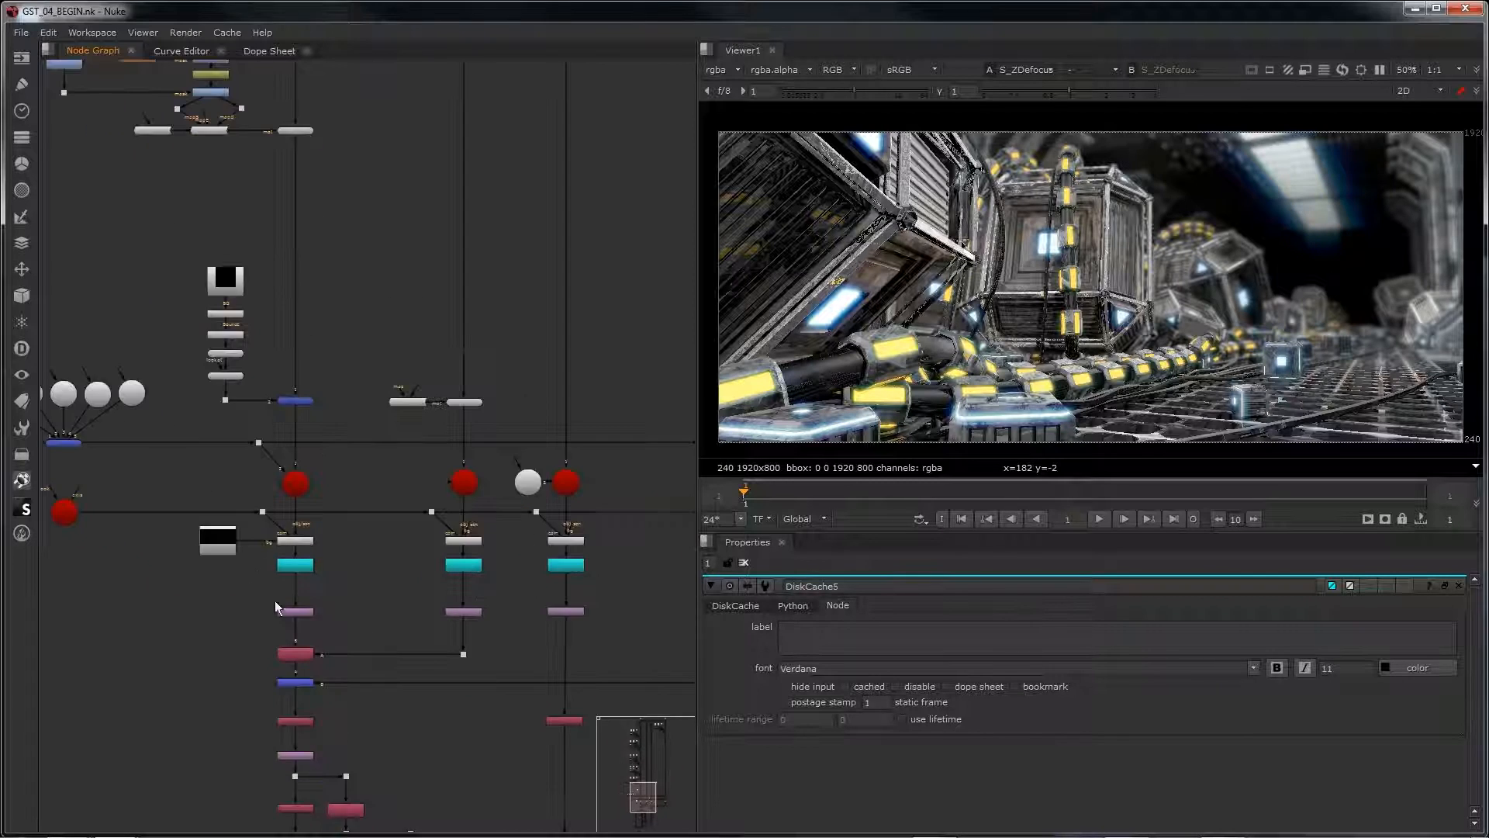
pyautogui.scroll(5, 240, 545)
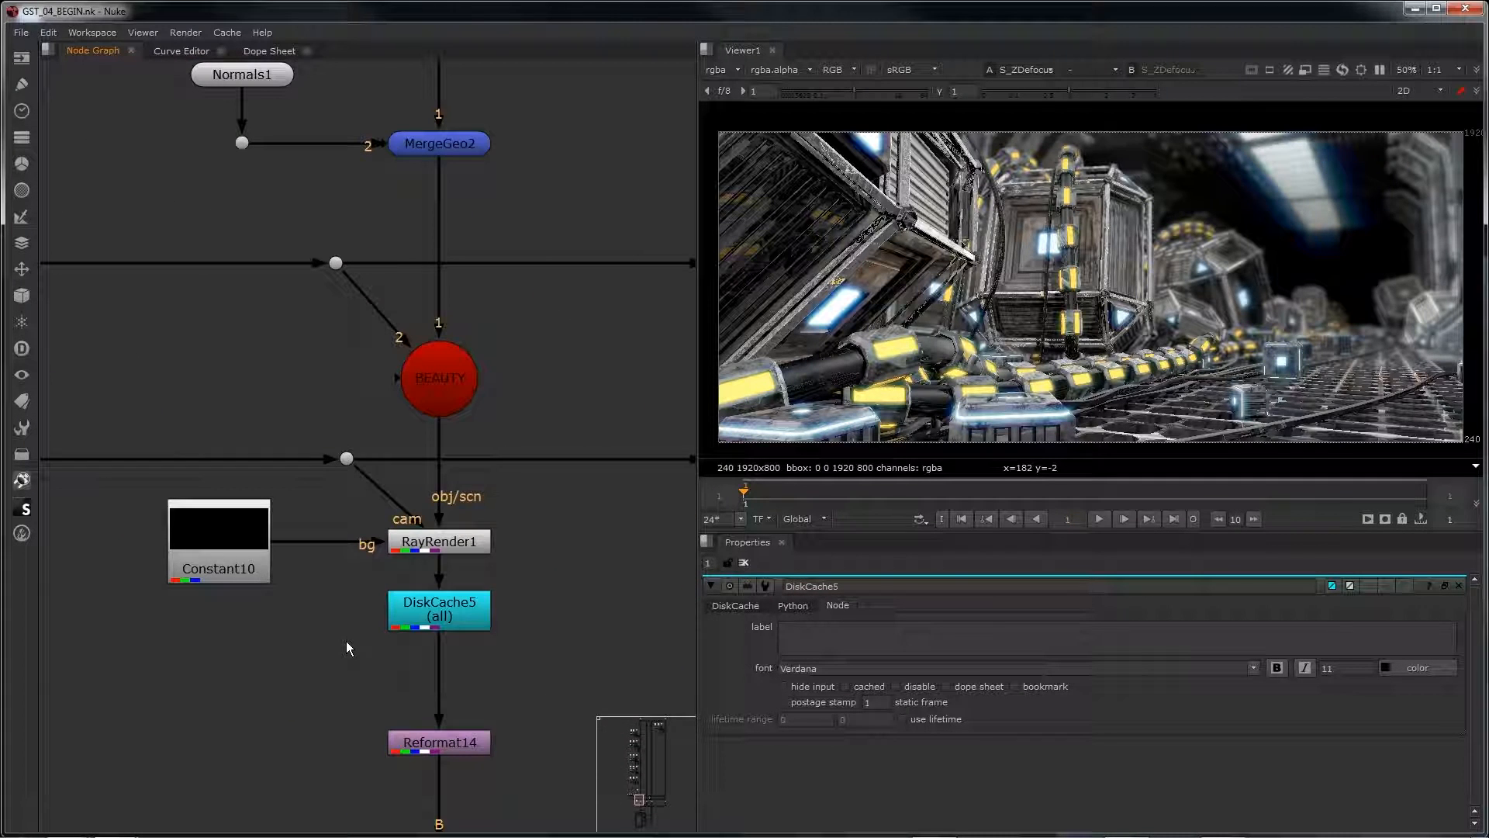
pyautogui.scroll(-3, 346, 641)
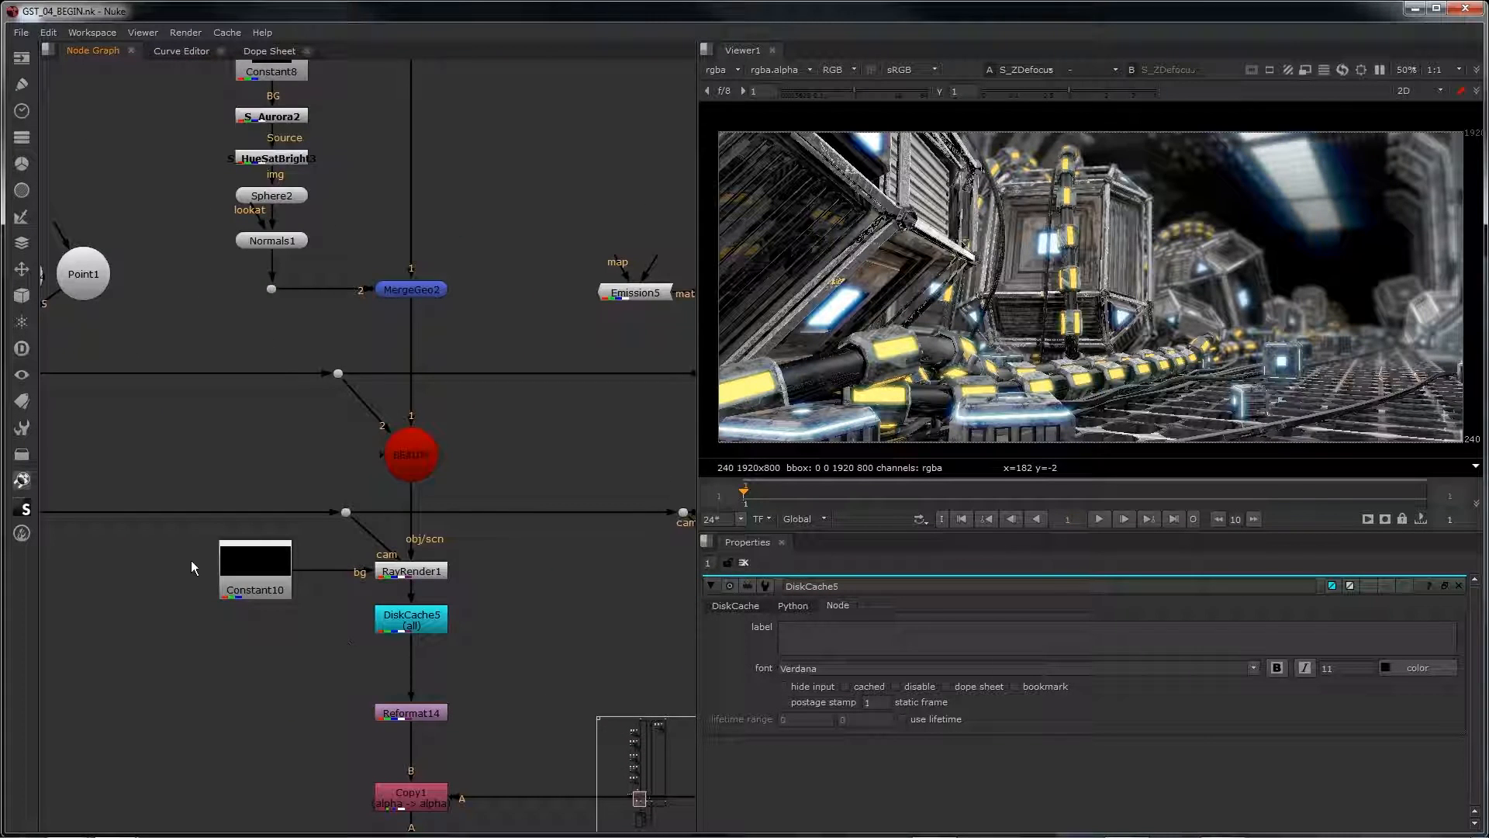
pyautogui.click(1380, 70)
pyautogui.moveTo(190, 533); pyautogui.dragTo(411, 574)
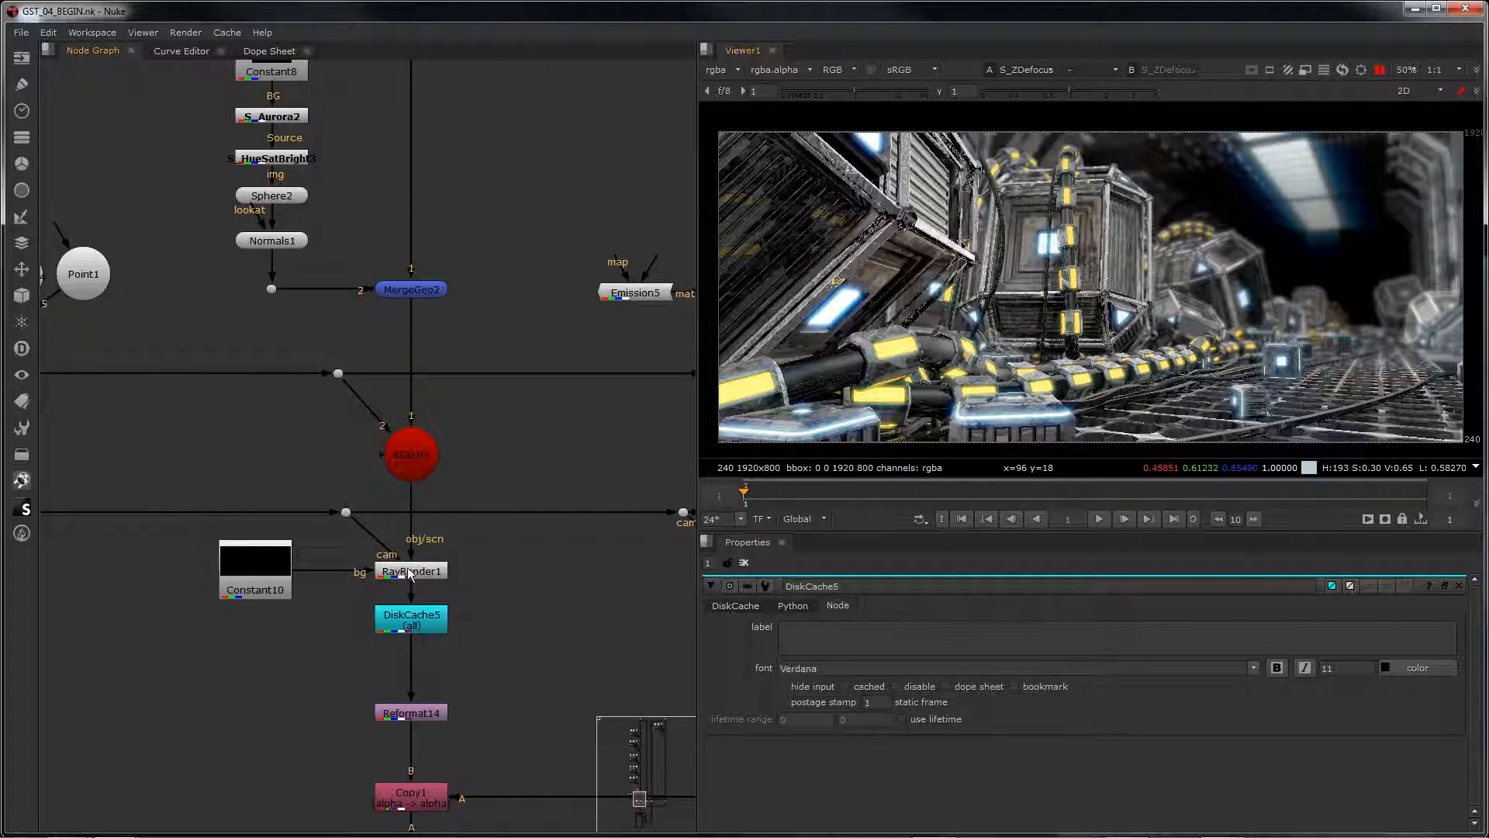
# Step: Set RayRender1's stochastic samples to 3 in the GST_04_BEGIN script
pyautogui.click(408, 569)
pyautogui.doubleClick(391, 570)
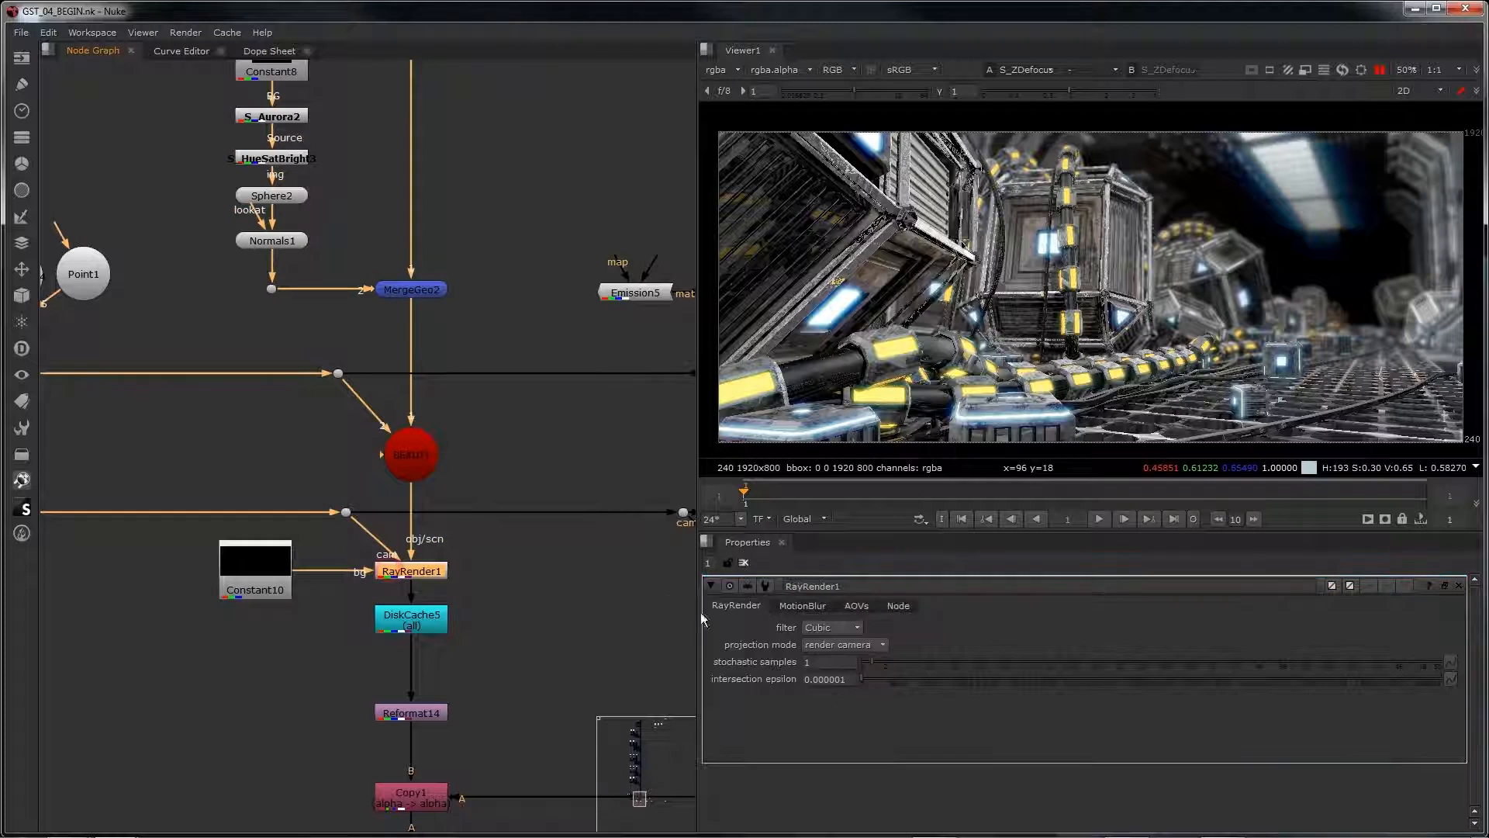
pyautogui.doubleClick(811, 661)
pyautogui.write('3')
pyautogui.press('Return')
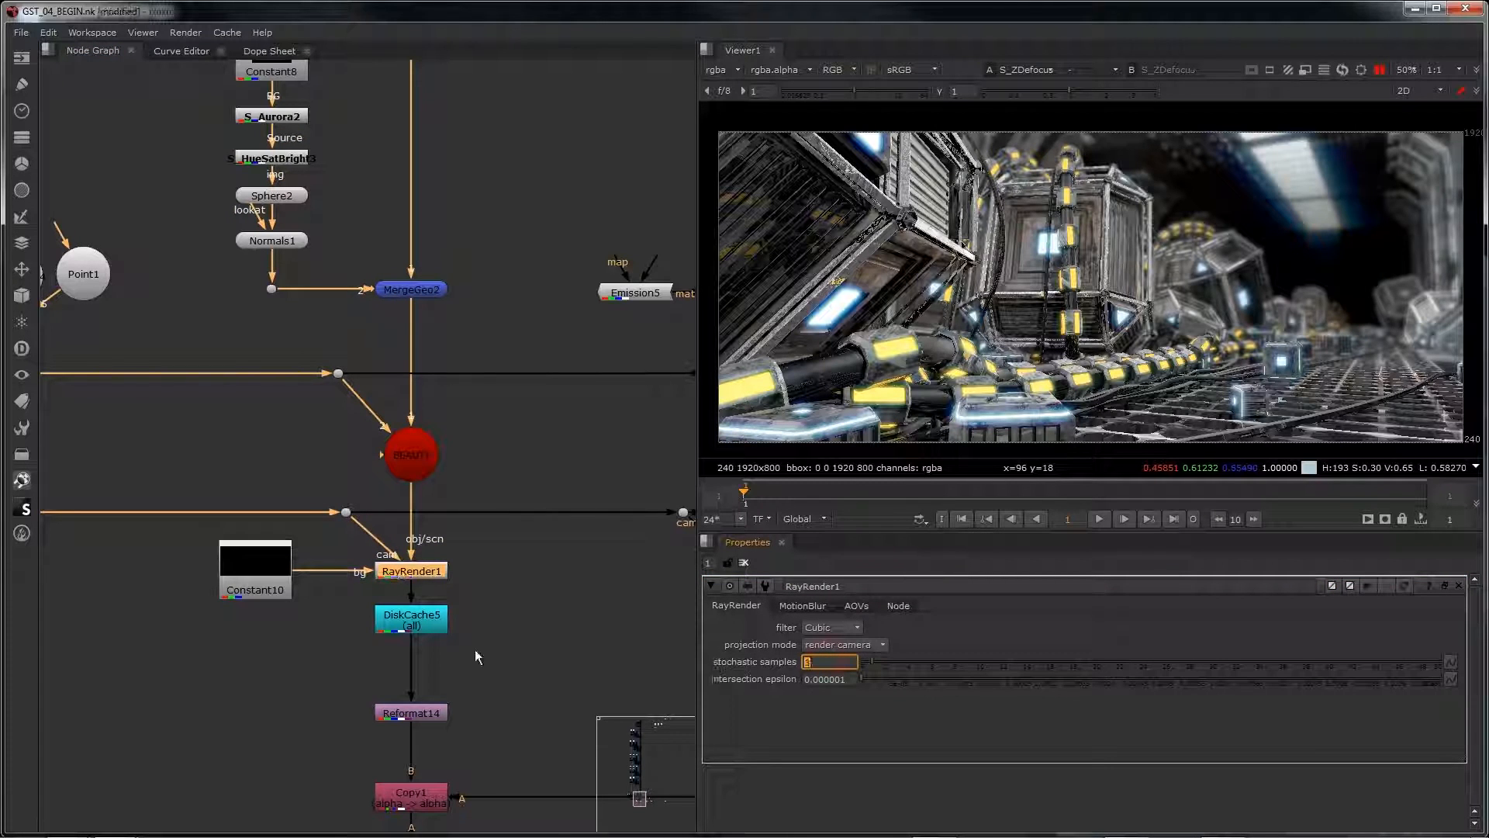
# Step: Create a new format named DOUBLE_SIZE at 3840 x 1600 and assign it to the Constant10 background node
pyautogui.doubleClick(254, 571)
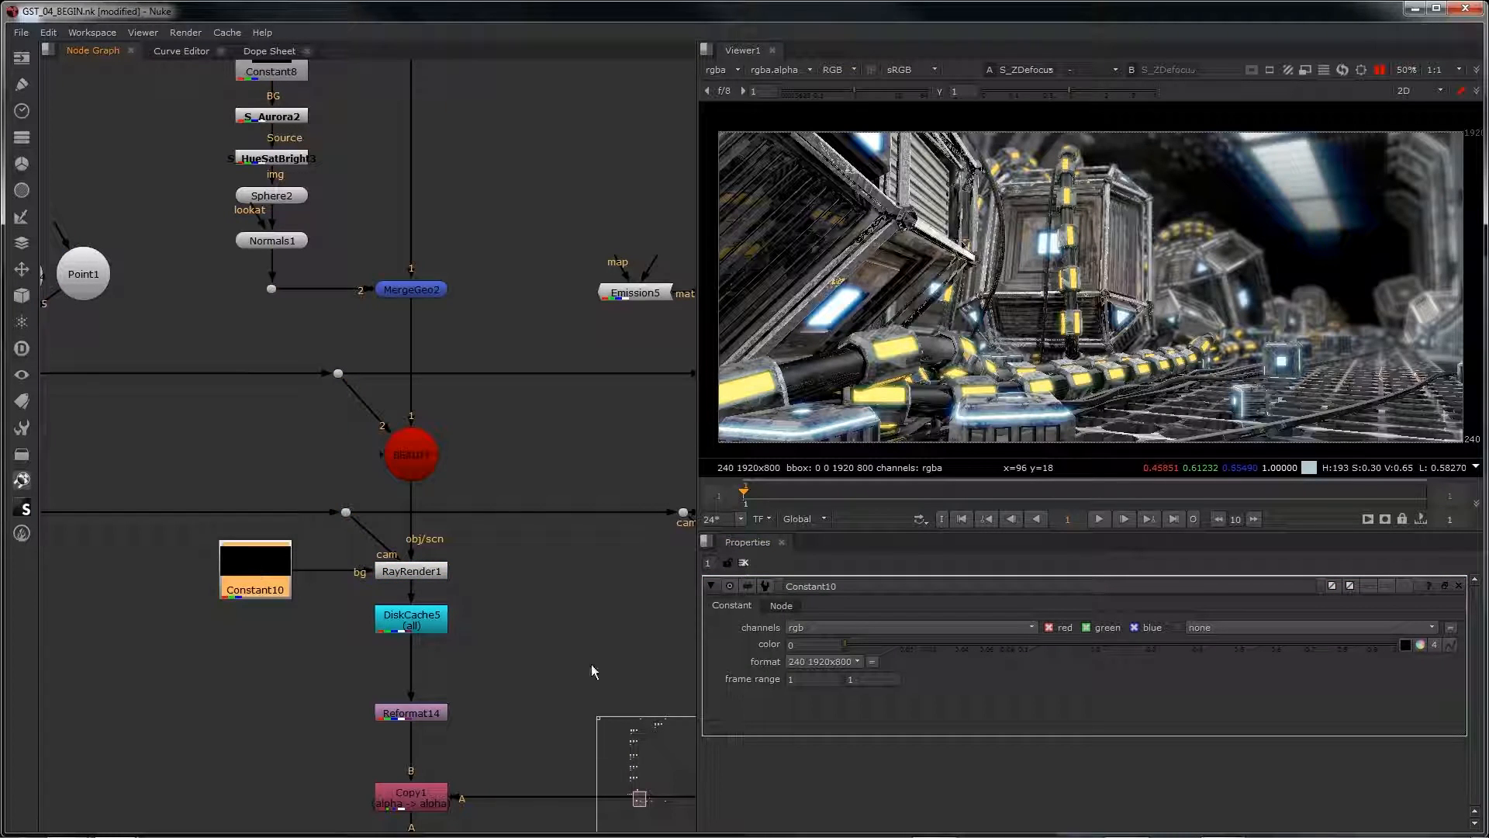
pyautogui.click(803, 663)
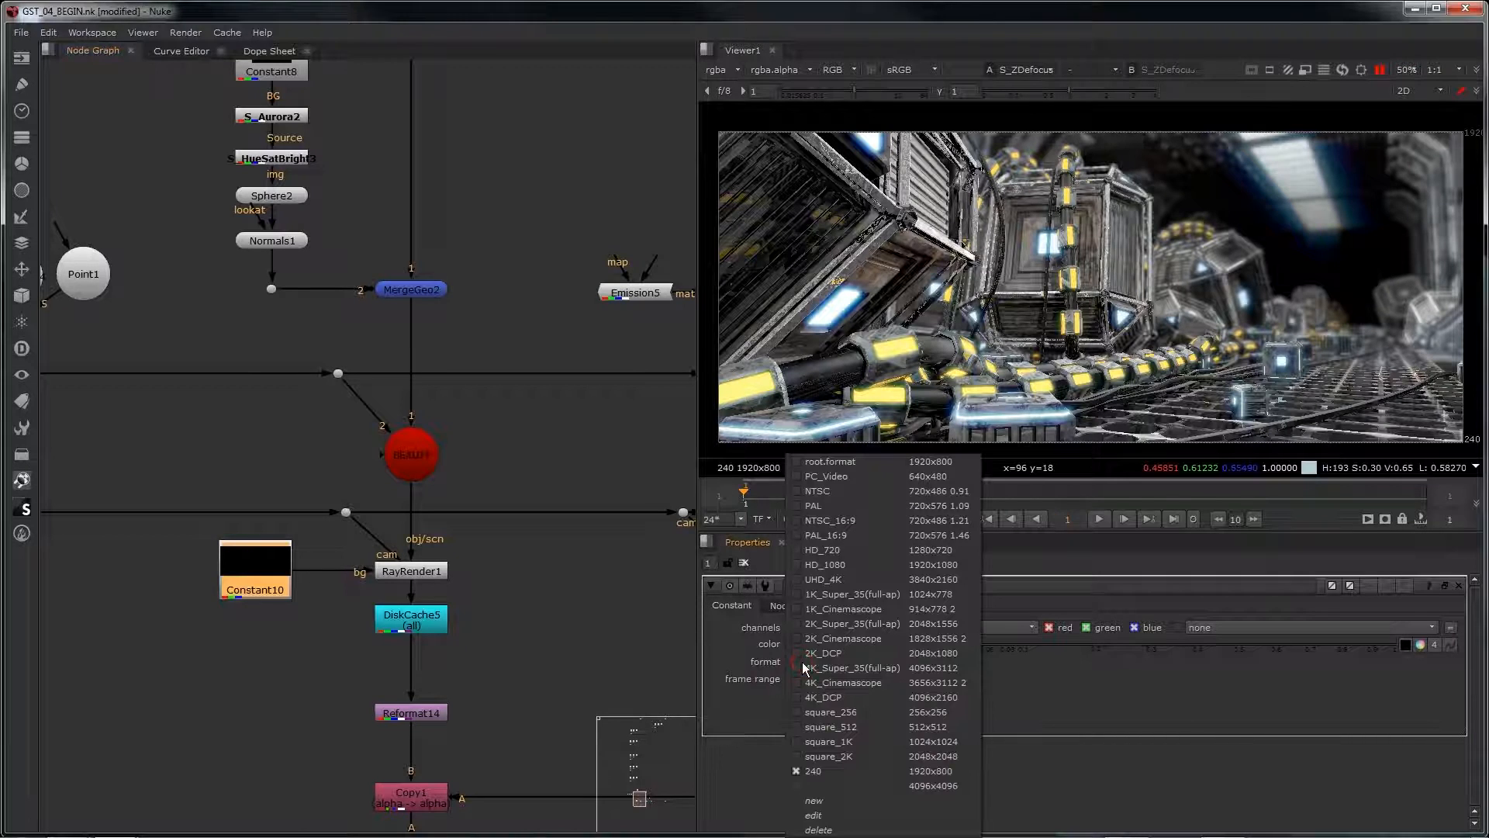
pyautogui.click(849, 800)
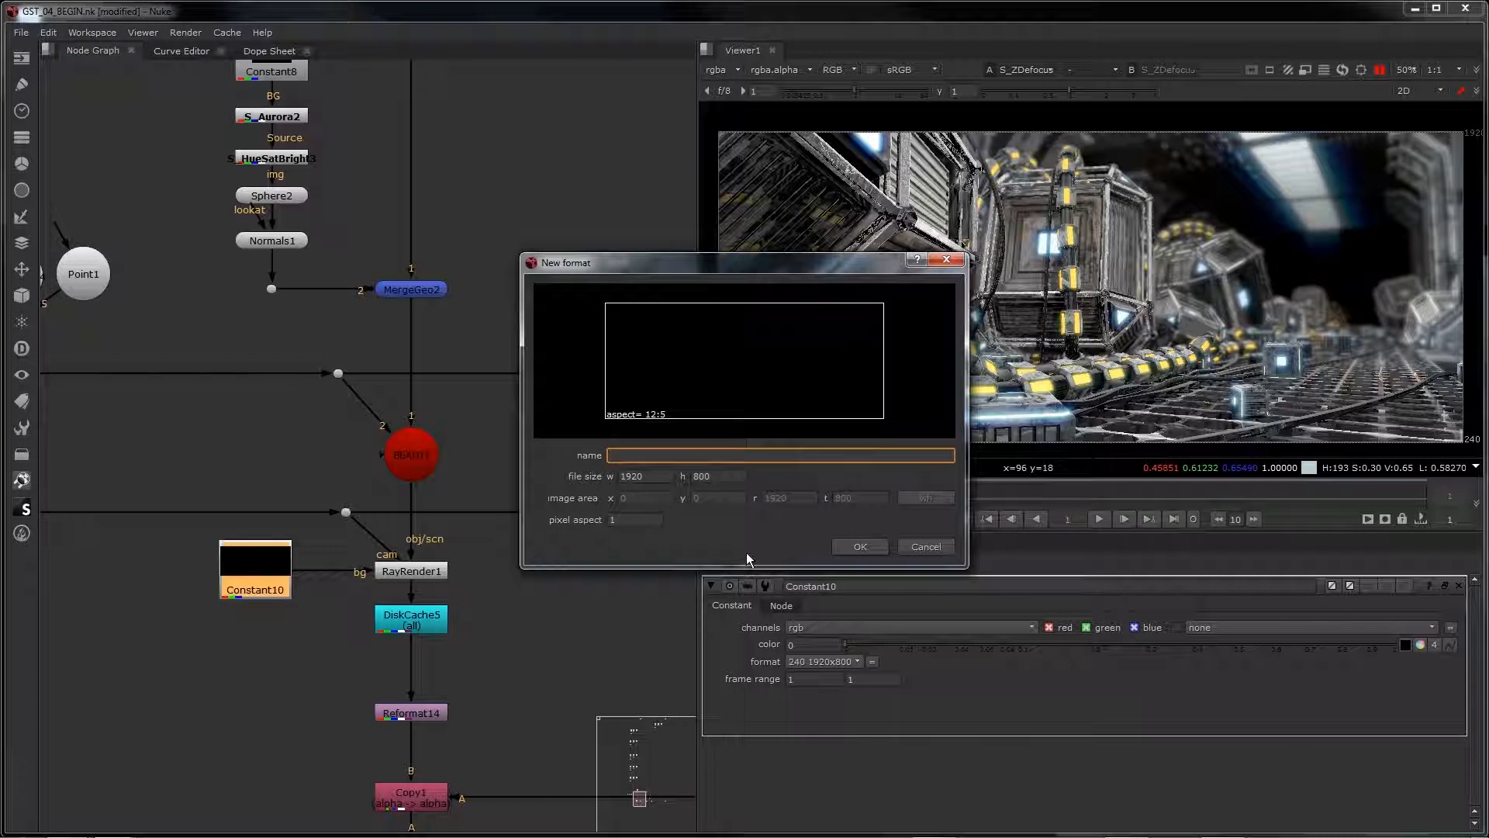
pyautogui.write('DOULBE')
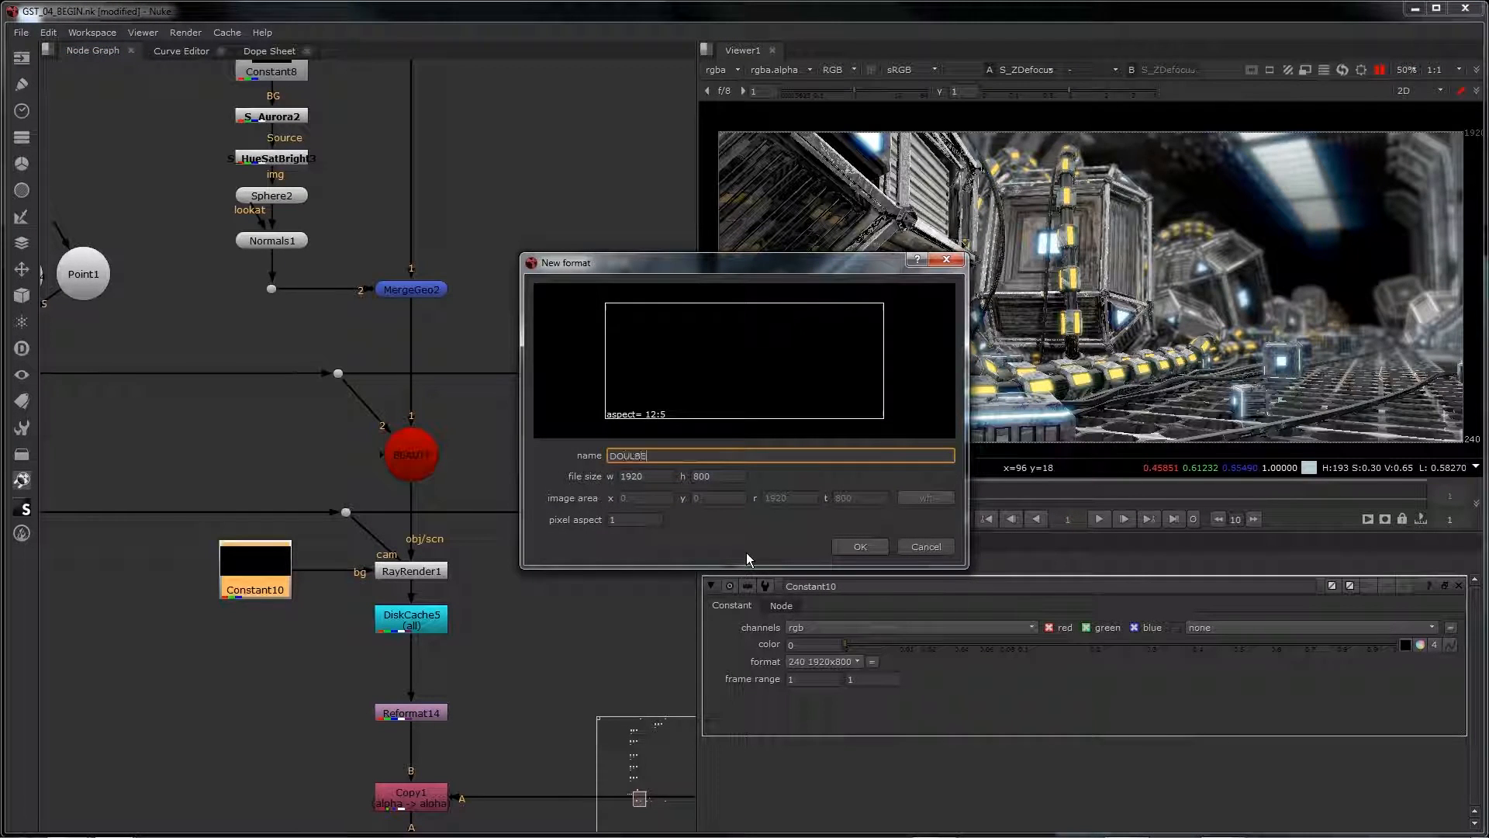
pyautogui.press('BackSpace')
pyautogui.press('BackSpace')
pyautogui.press('BackSpace')
pyautogui.write('BLE_SIZE')
pyautogui.press('Tab')
pyautogui.write('3840')
pyautogui.press('Tab')
pyautogui.write('160')
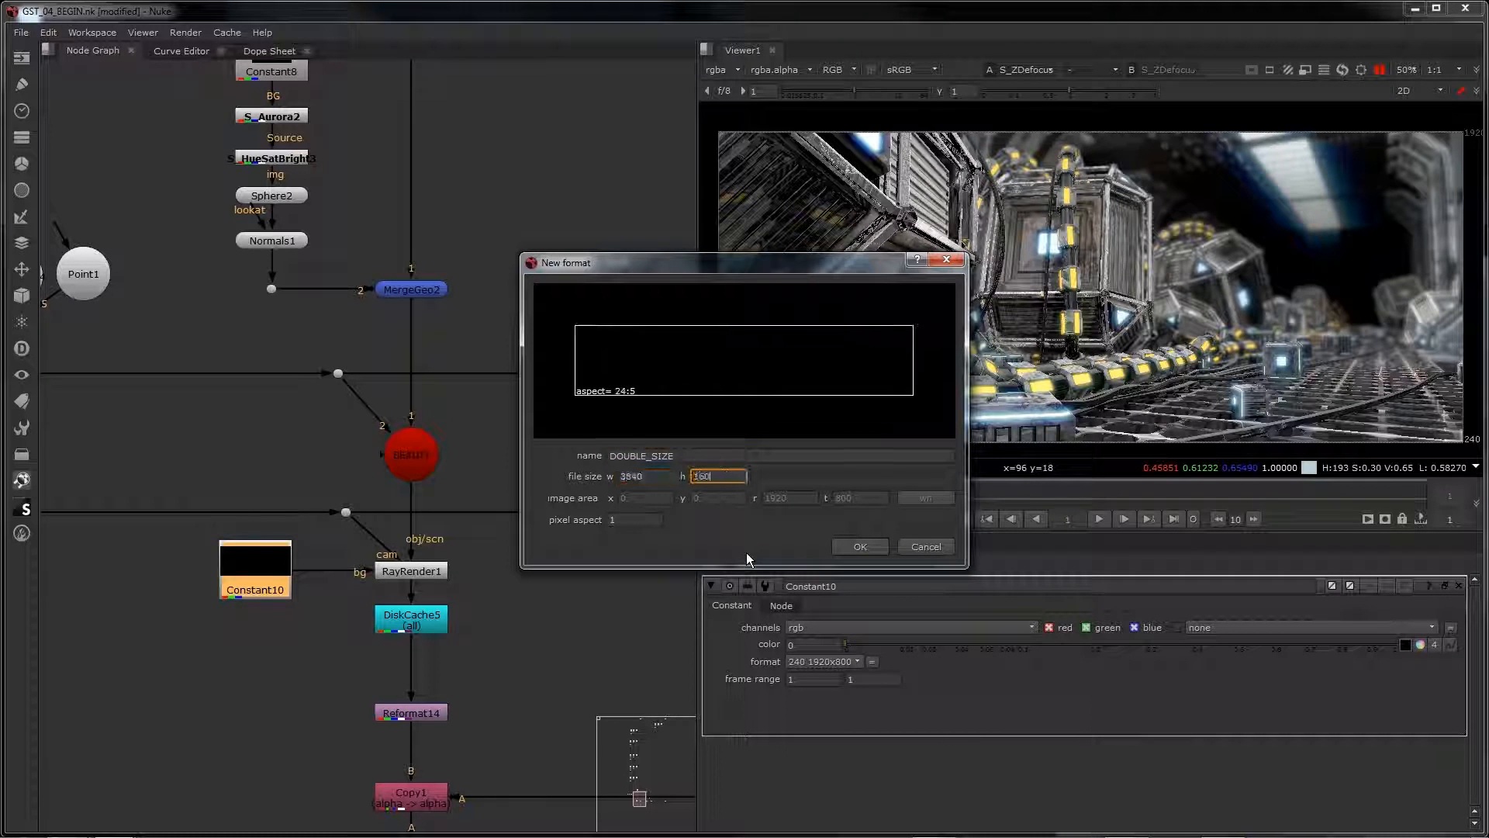
pyautogui.write('0')
pyautogui.click(870, 544)
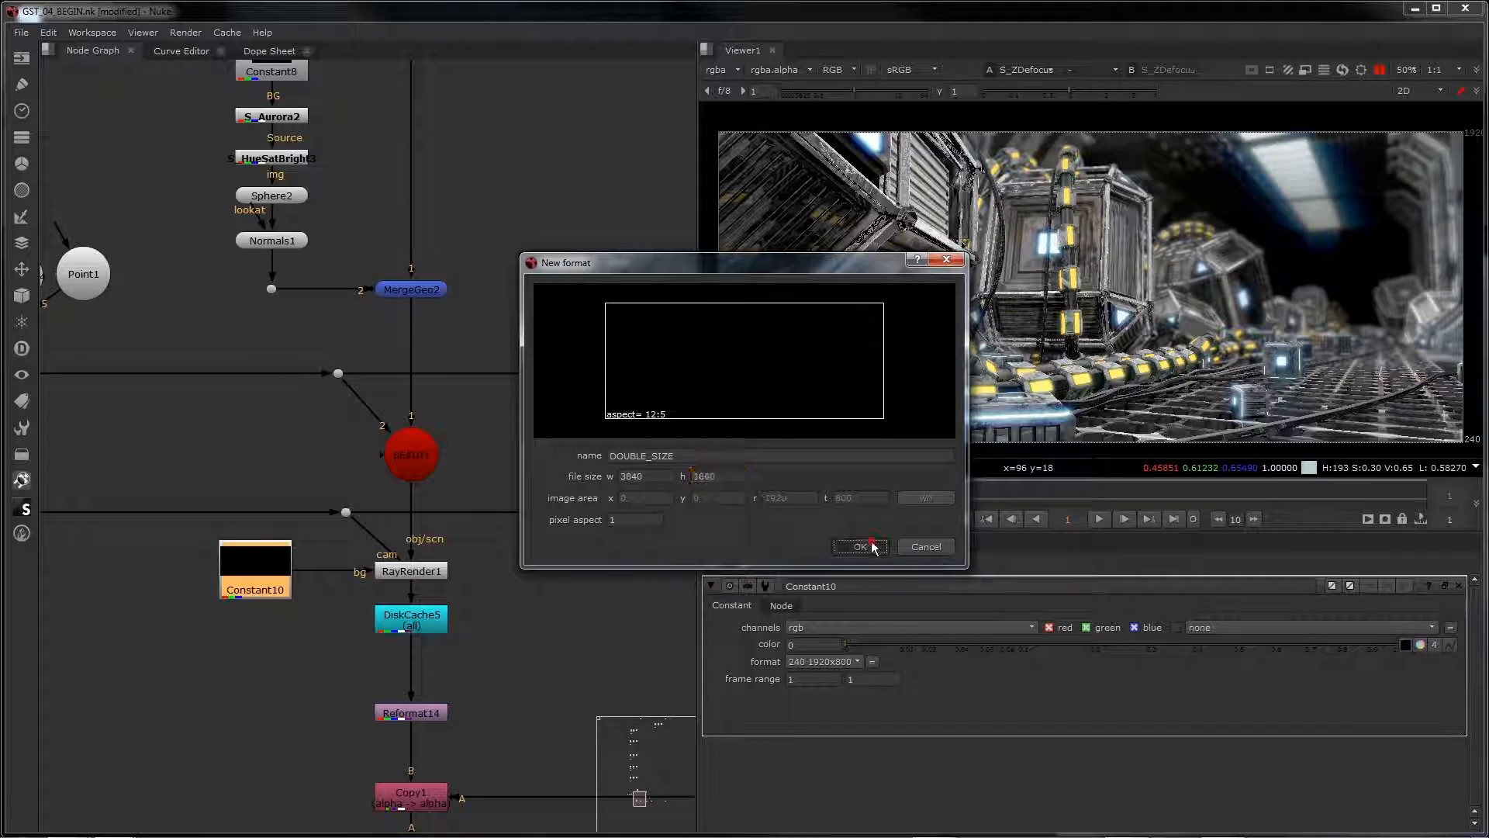
# Step: Resume viewer updates so the final ZDefocus result recalculates with RayRender1's new settings
pyautogui.click(412, 572)
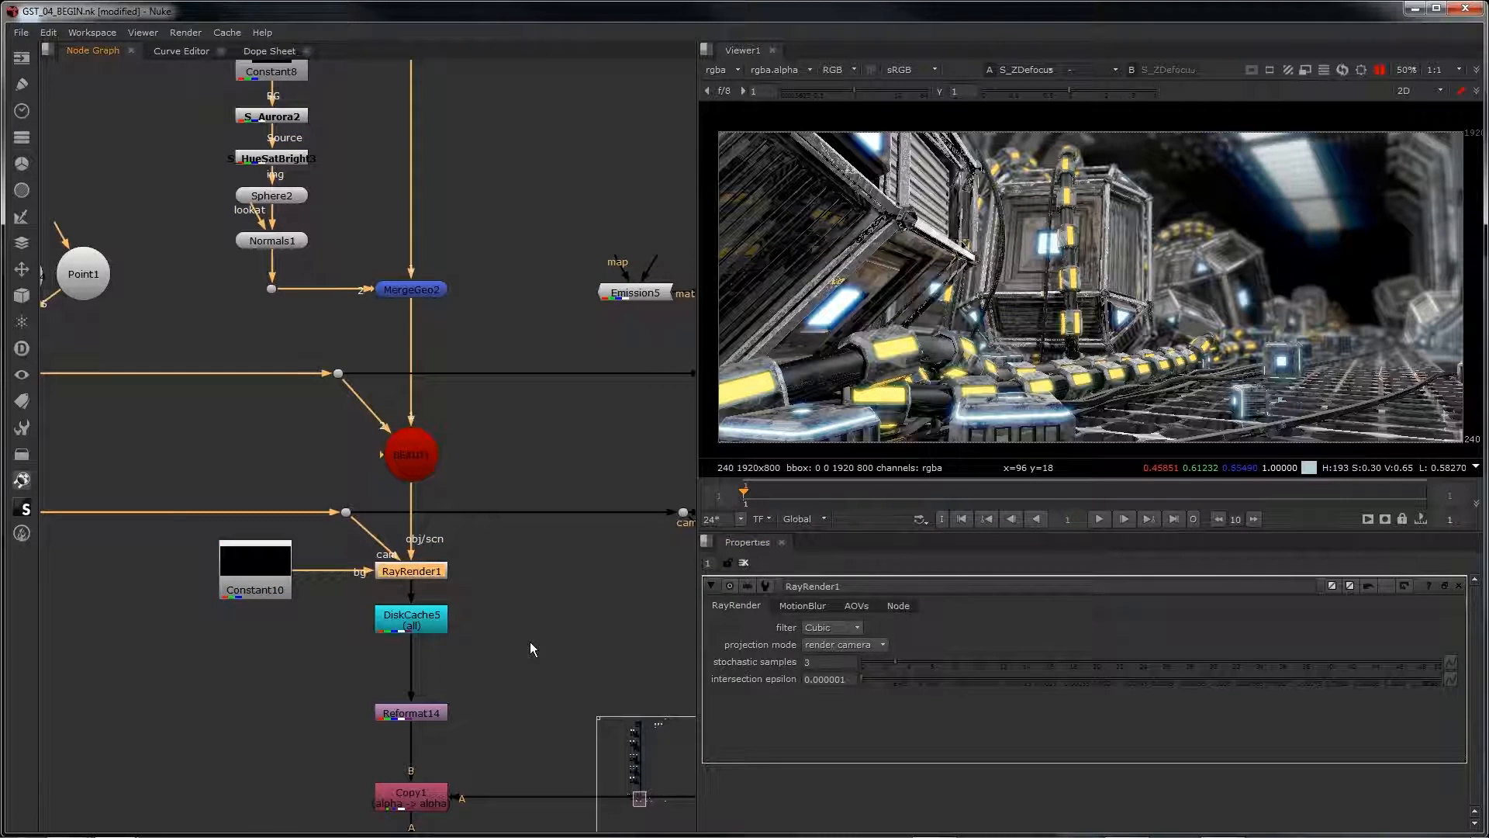
pyautogui.scroll(-4, 531, 642)
pyautogui.moveTo(546, 643); pyautogui.dragTo(458, 317, button='middle')
pyautogui.scroll(1, 425, 666)
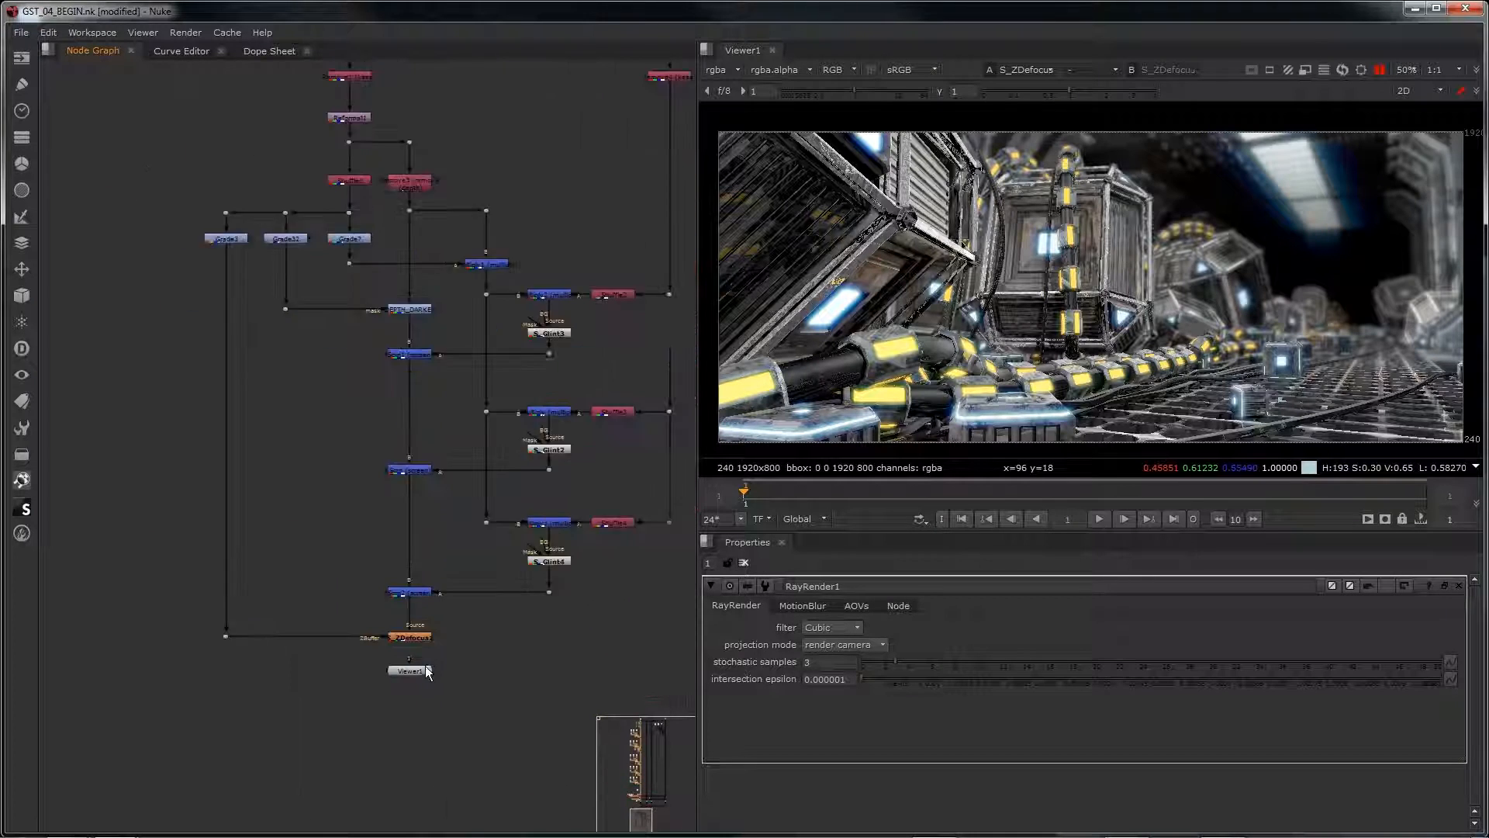
pyautogui.scroll(2, 425, 666)
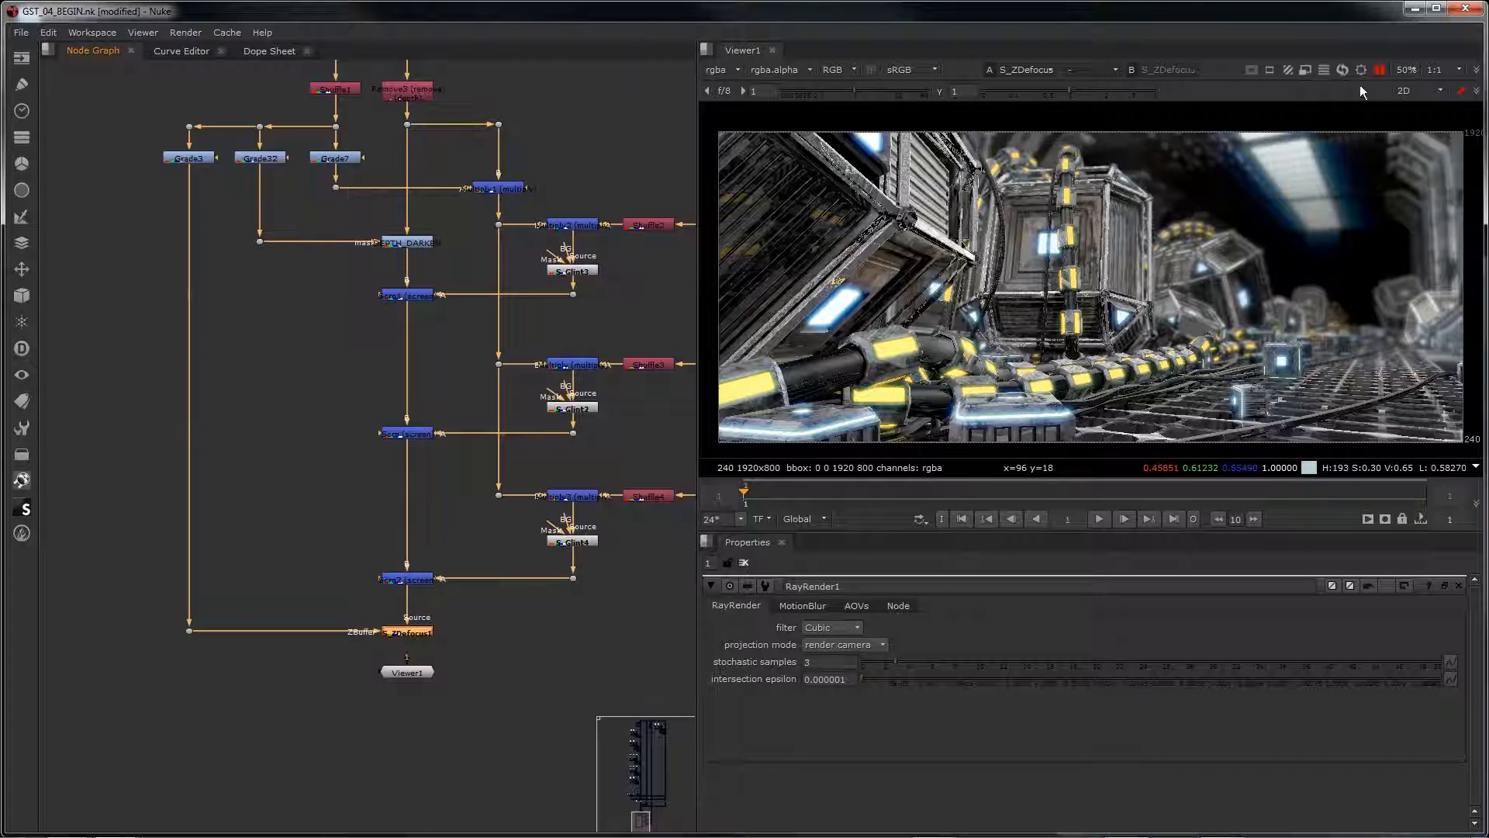
pyautogui.click(1382, 69)
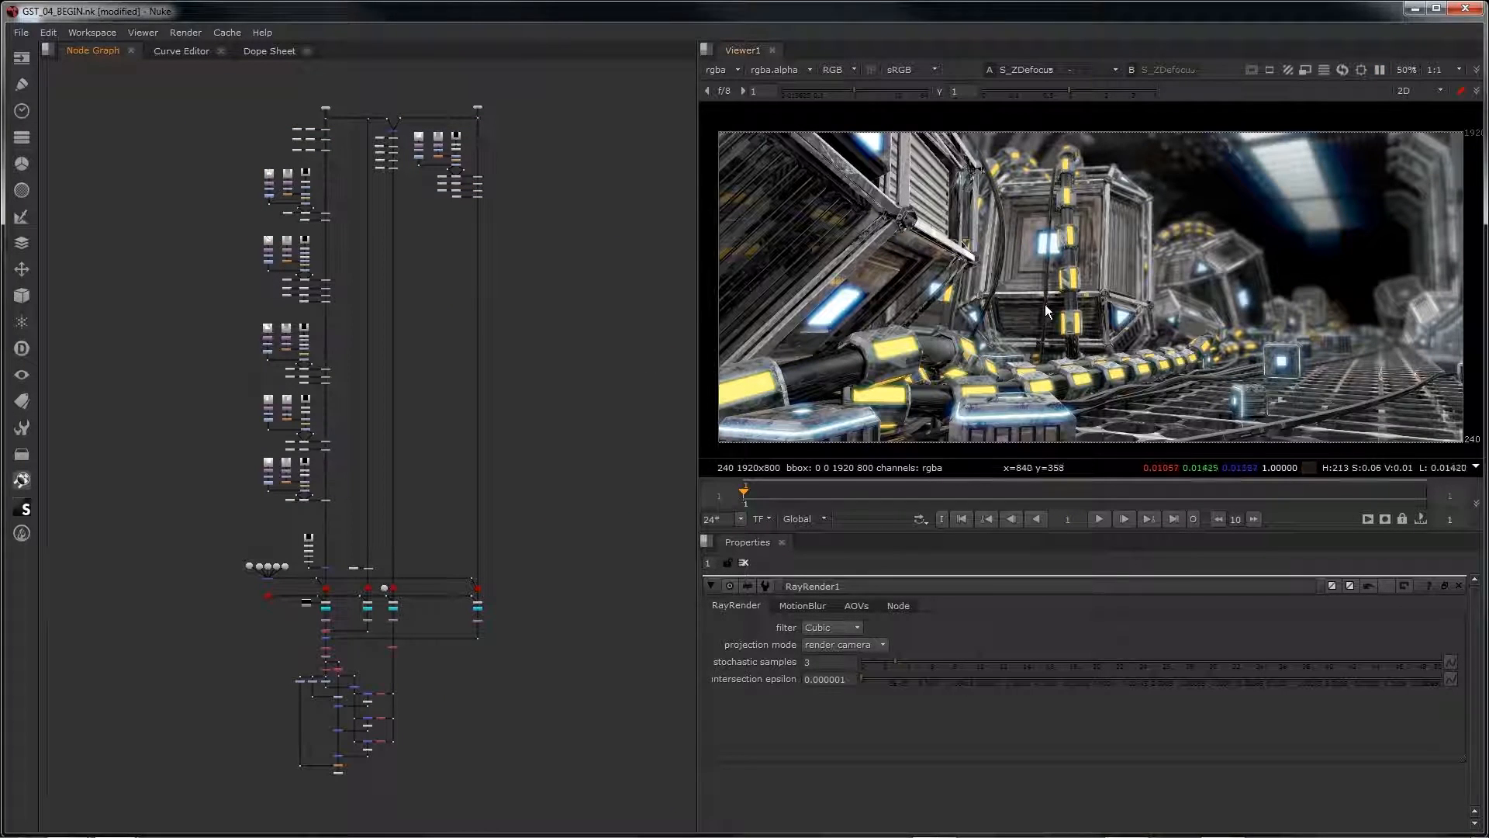
# Step: Inspect the rendered scene closely in the viewer, from the large crate and cables to the whole frame
pyautogui.scroll(10, 1047, 309)
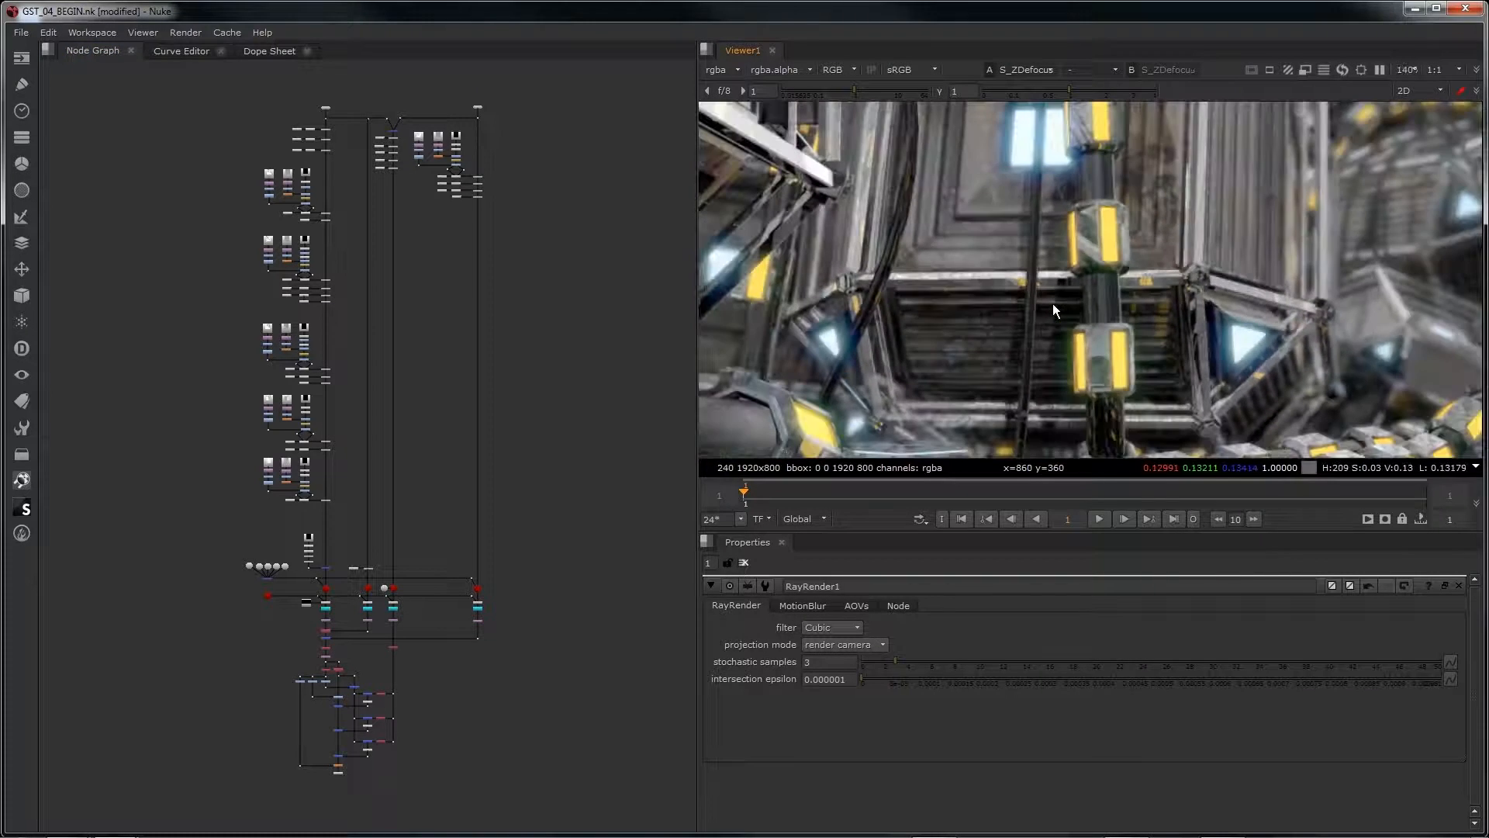
pyautogui.scroll(-1, 1053, 305)
pyautogui.moveTo(1045, 309); pyautogui.dragTo(799, 296, button='middle')
pyautogui.scroll(-7, 929, 272)
pyautogui.moveTo(942, 276); pyautogui.dragTo(1085, 305, button='middle')
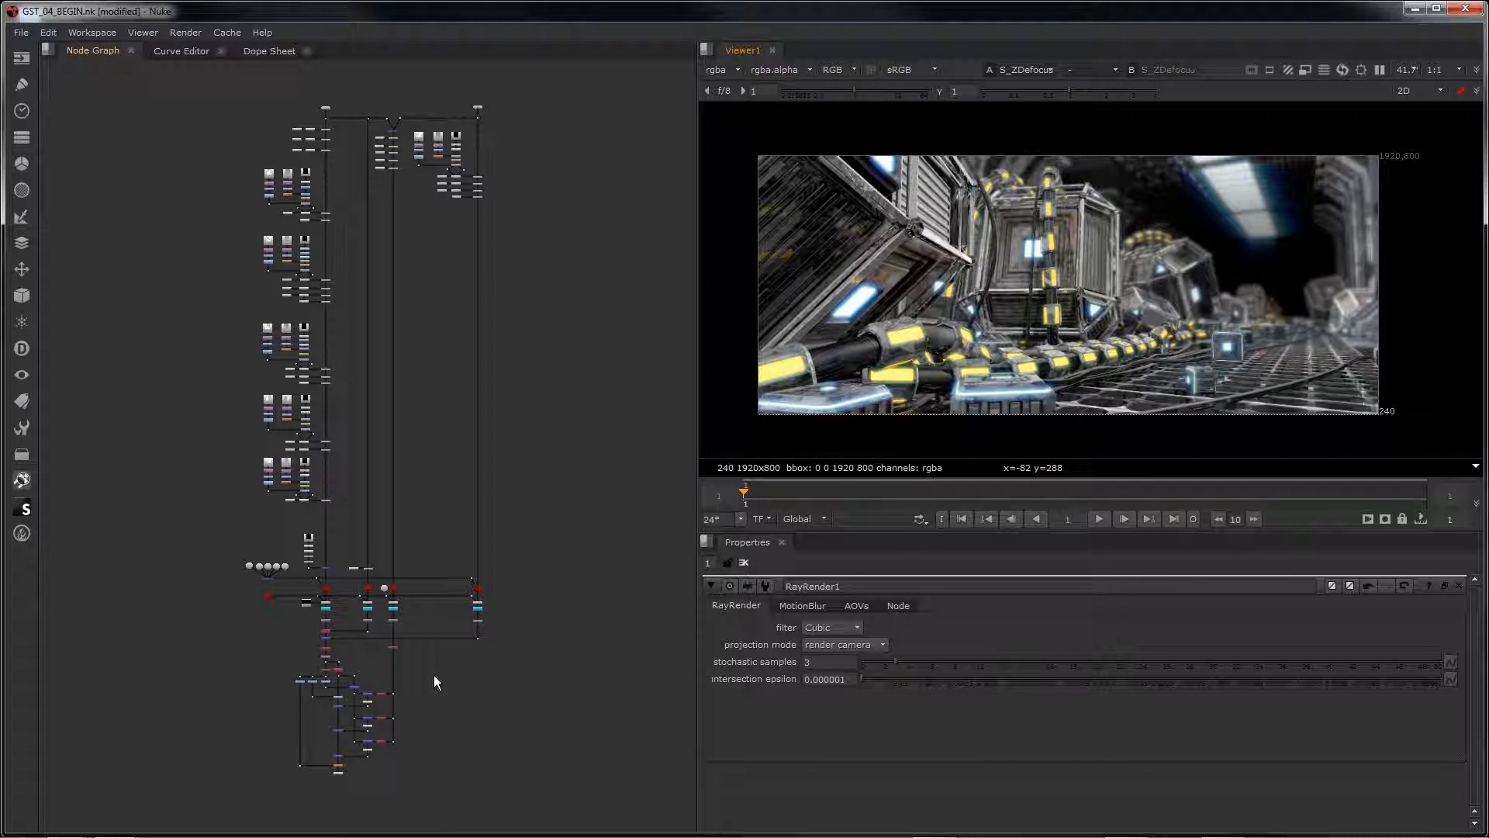
# Step: View the large crate's S_Grunge1 texture and its finished Grade6 texture map in the viewer
pyautogui.moveTo(422, 386); pyautogui.dragTo(558, 650, button='middle')
pyautogui.scroll(7, 482, 542)
pyautogui.scroll(3, 449, 549)
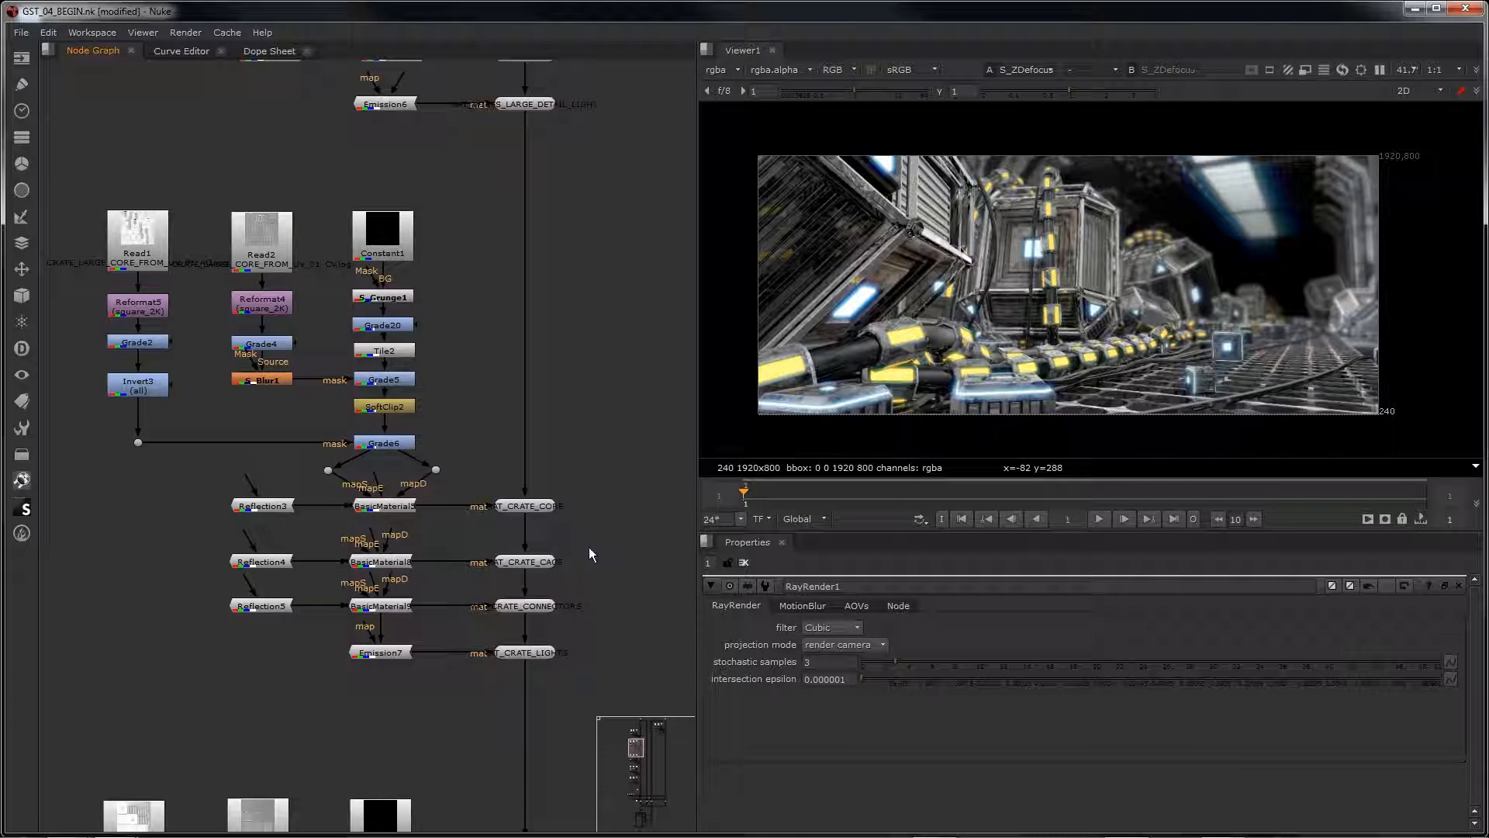
pyautogui.click(394, 299)
pyautogui.press('1')
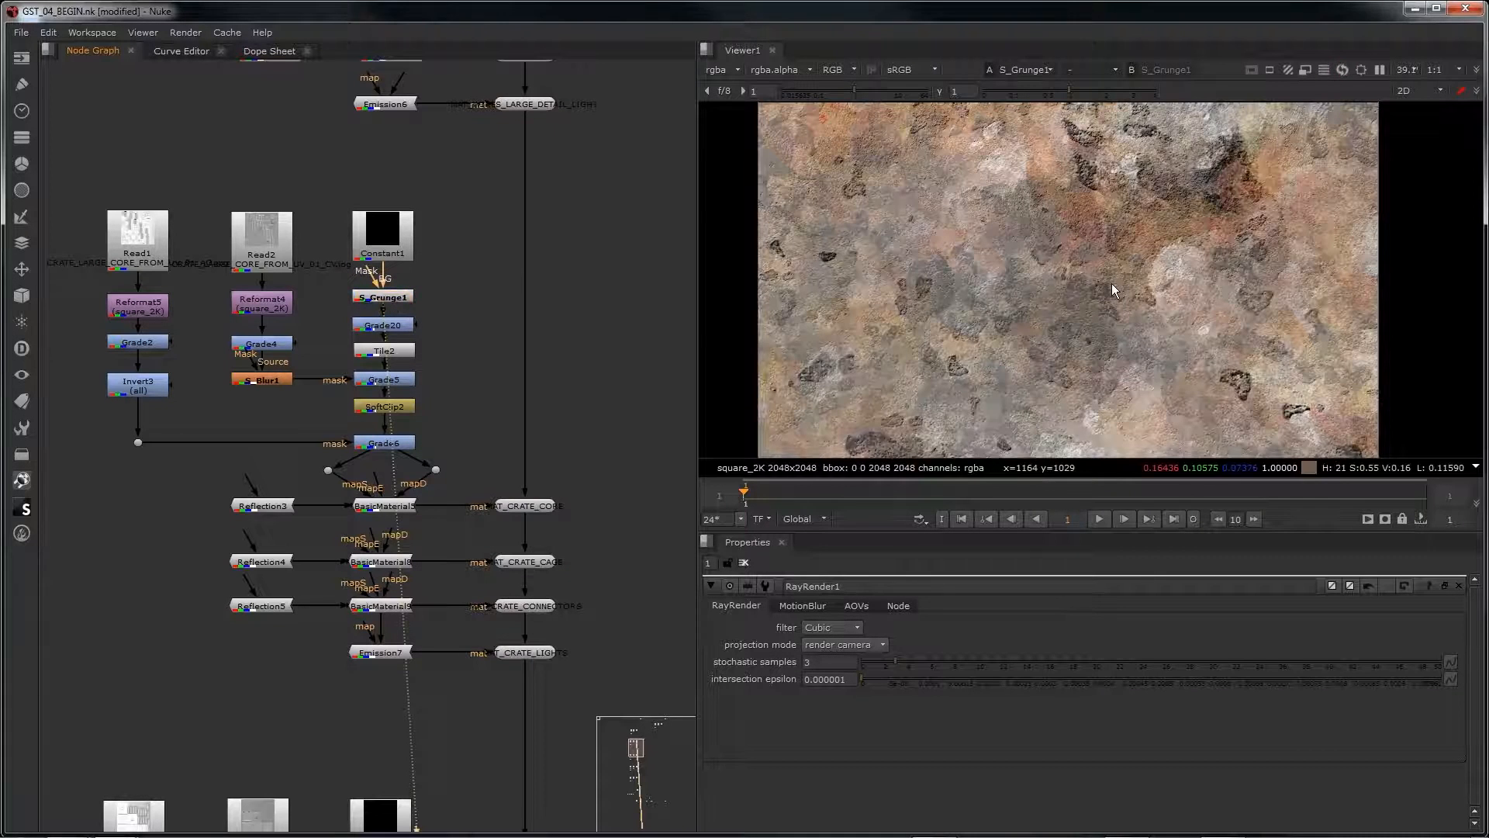
pyautogui.click(383, 443)
pyautogui.press('1')
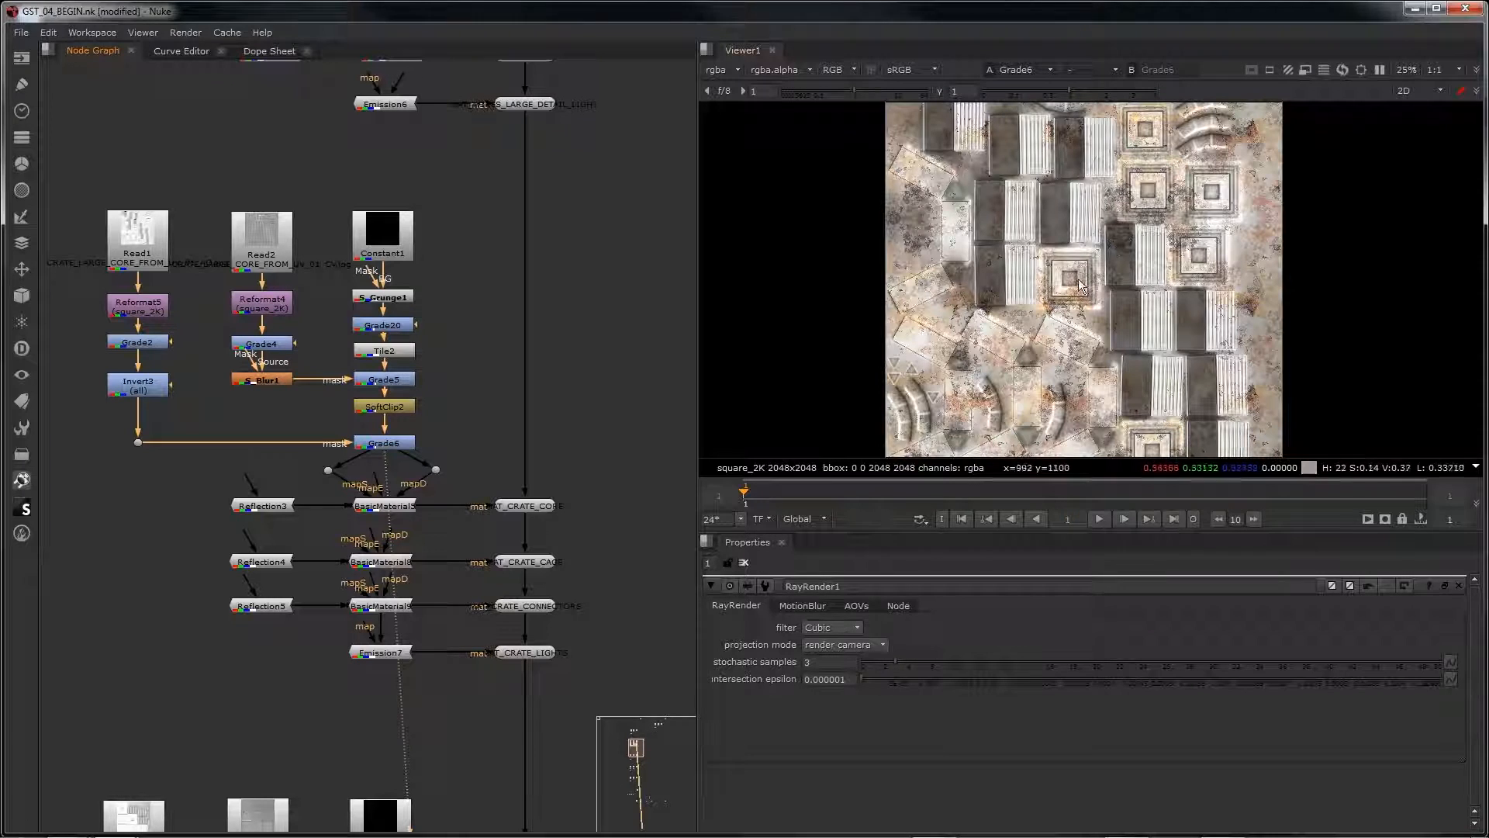
# Step: Compare the large wire detail's Grade30 texture map with its S_Grunge5 source, opening the S_Grunge5 settings
pyautogui.moveTo(513, 206); pyautogui.dragTo(521, 709, button='middle')
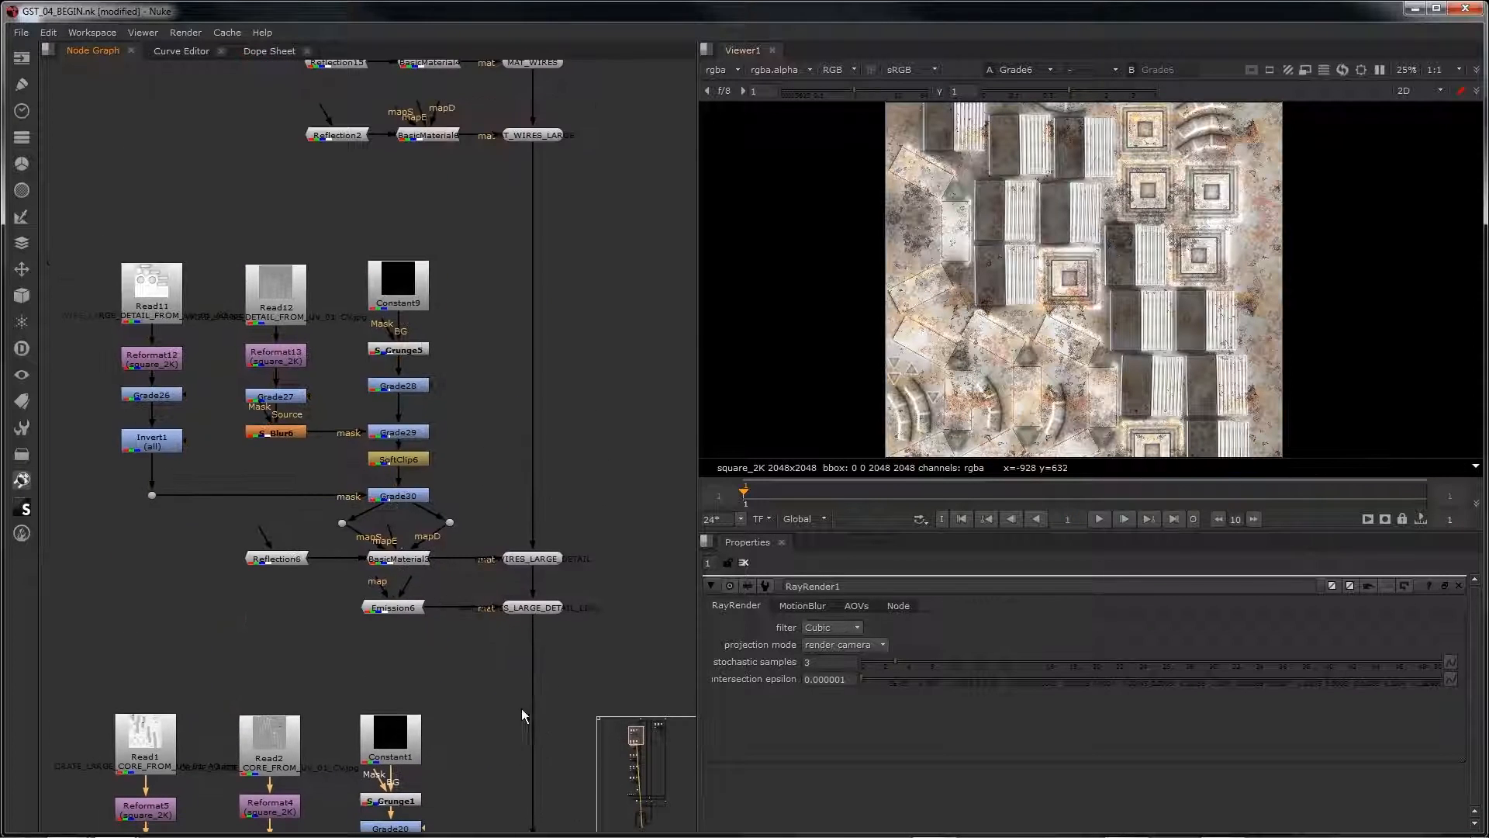
pyautogui.click(403, 497)
pyautogui.press('1')
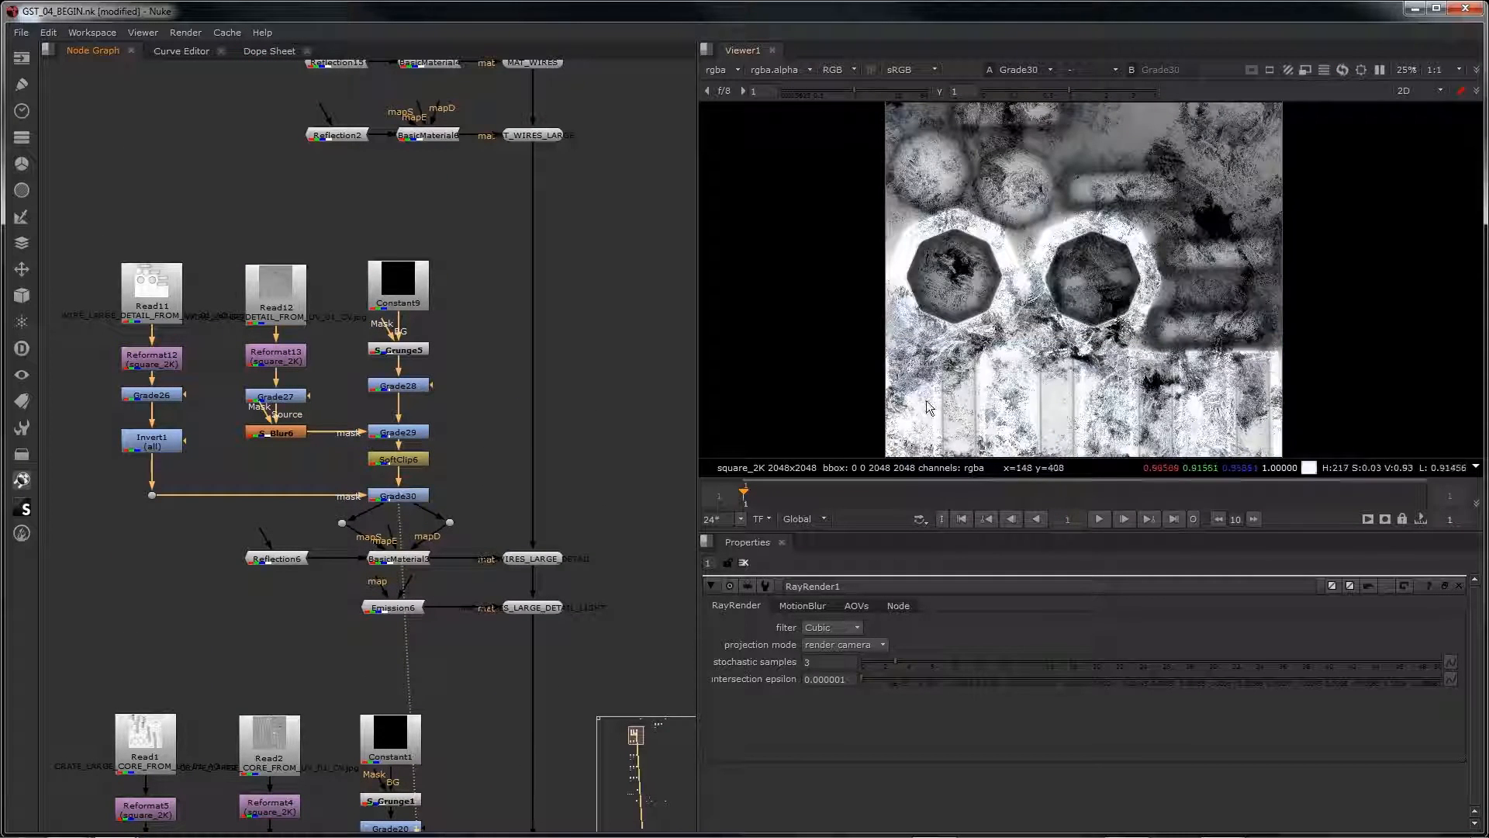
pyautogui.doubleClick(403, 353)
pyautogui.press('1')
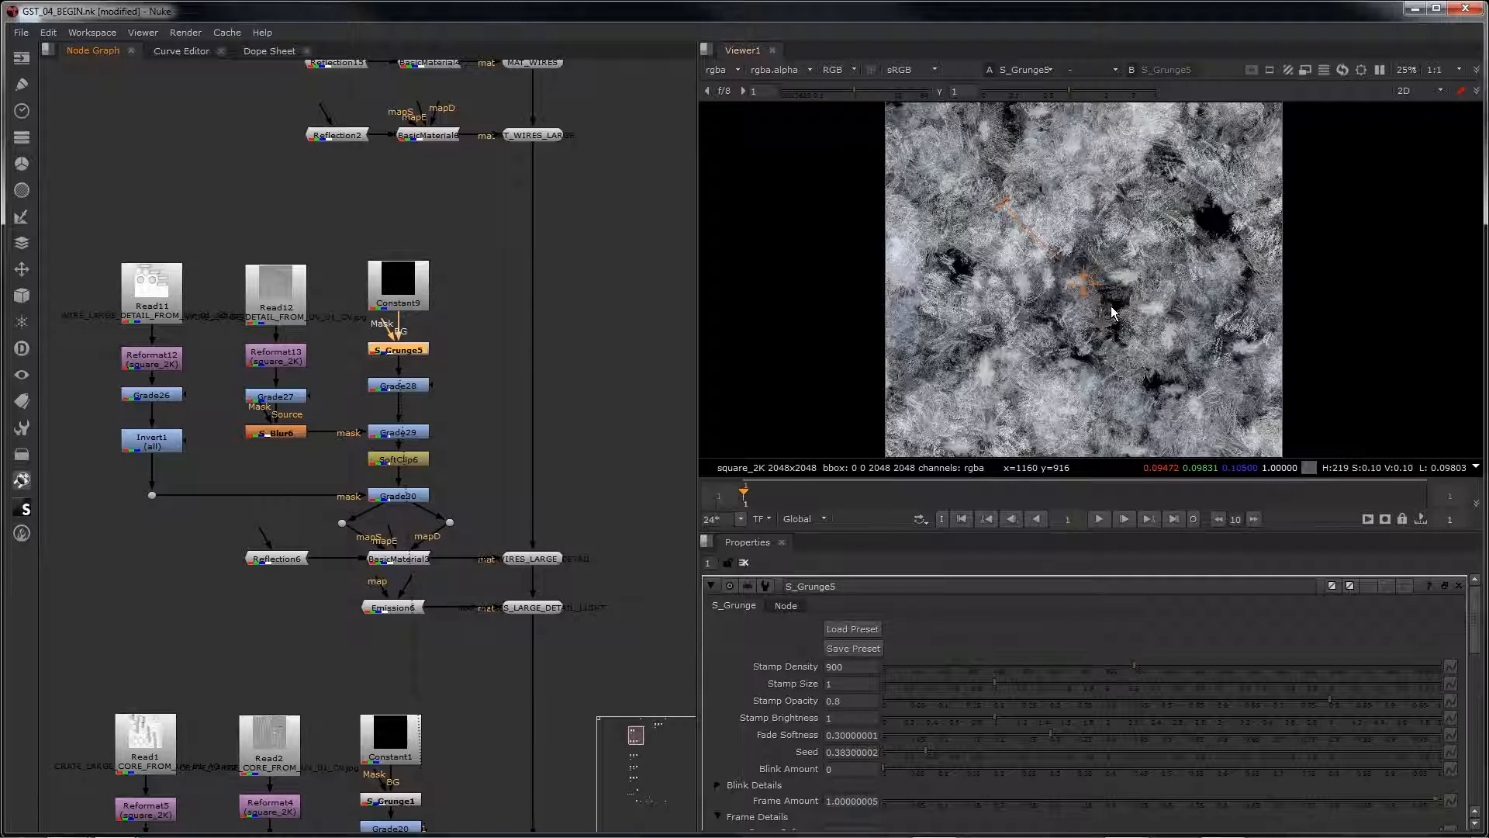
pyautogui.click(411, 501)
pyautogui.press('1')
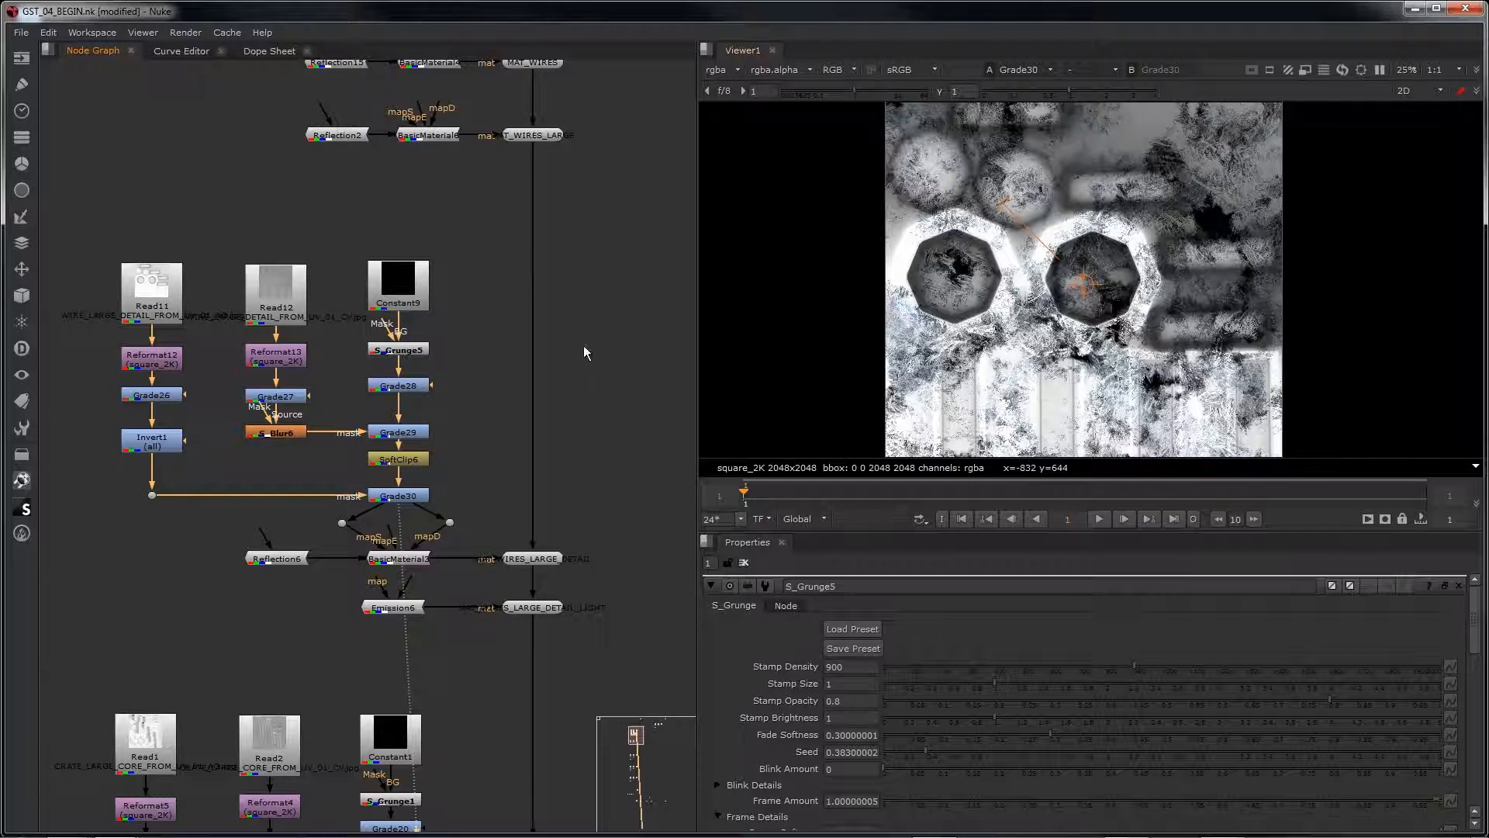
# Step: View the module shell's Grade15 texture map and examine its tiled grunge and edge wear up close
pyautogui.scroll(-6, 583, 372)
pyautogui.moveTo(624, 428); pyautogui.dragTo(232, 512, button='middle')
pyautogui.scroll(3, 445, 411)
pyautogui.scroll(3, 446, 410)
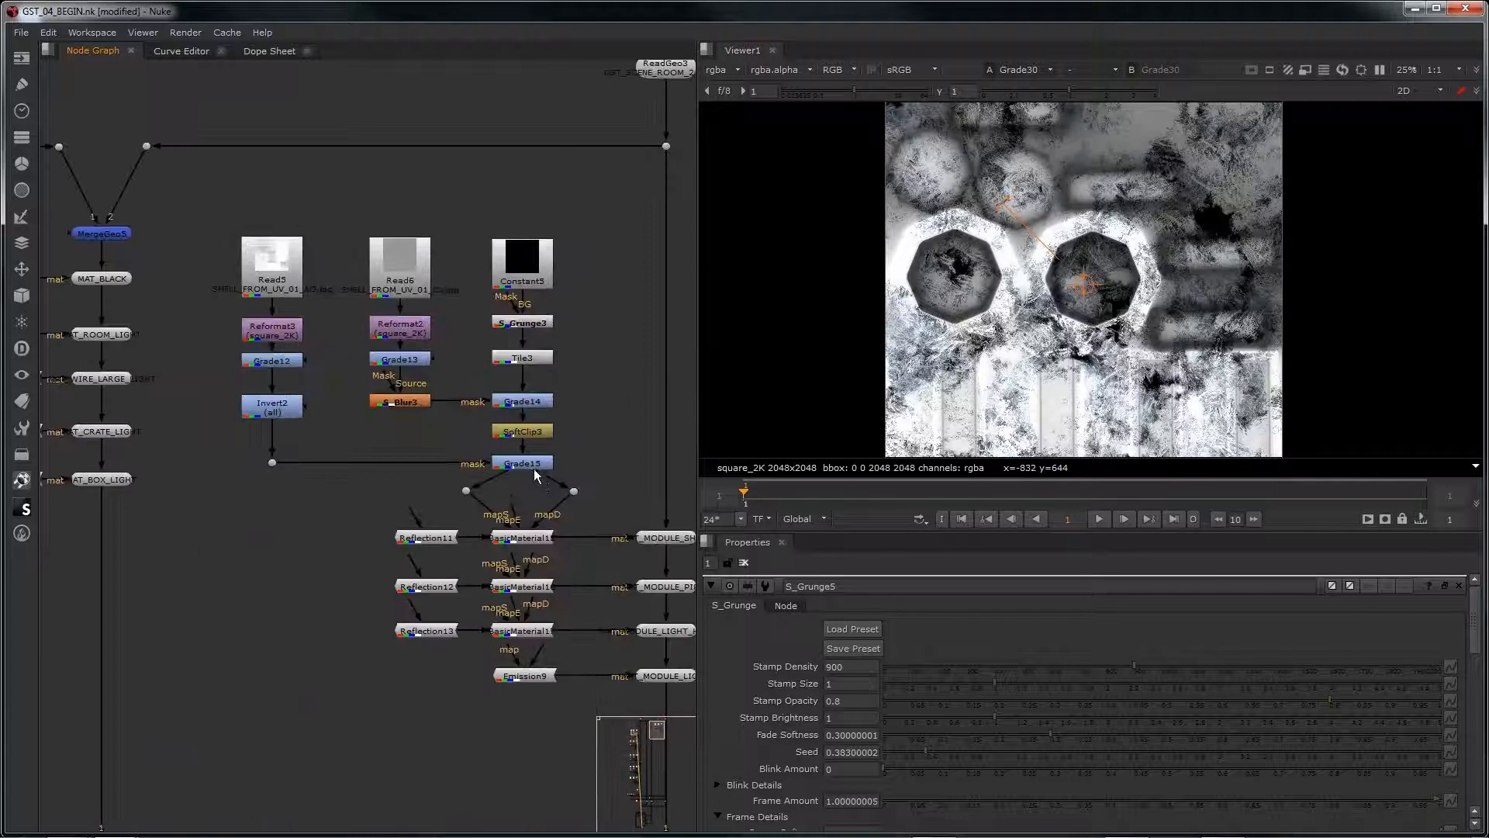
pyautogui.click(533, 469)
pyautogui.press('1')
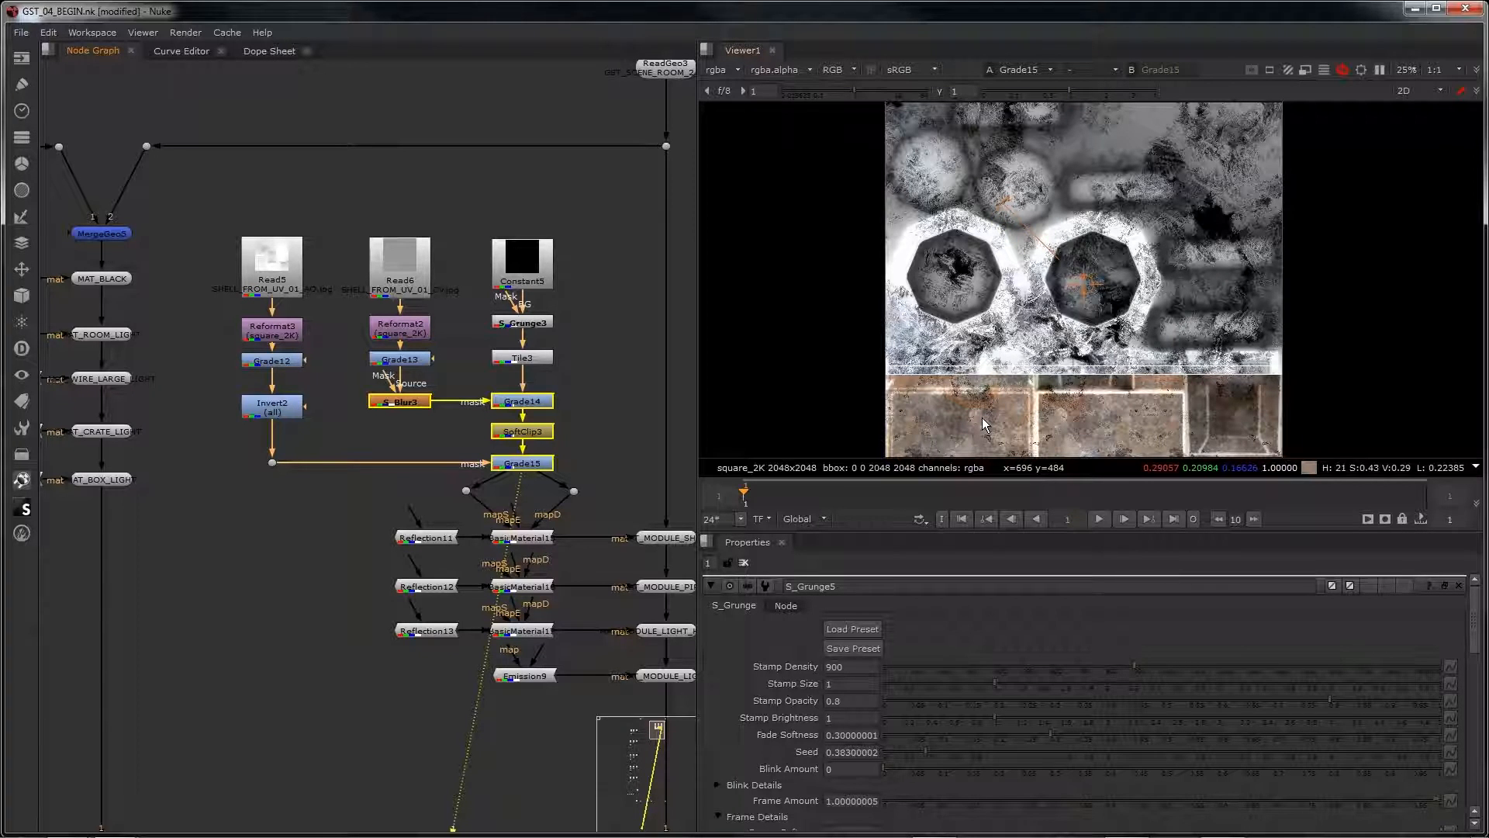
pyautogui.scroll(2, 1069, 410)
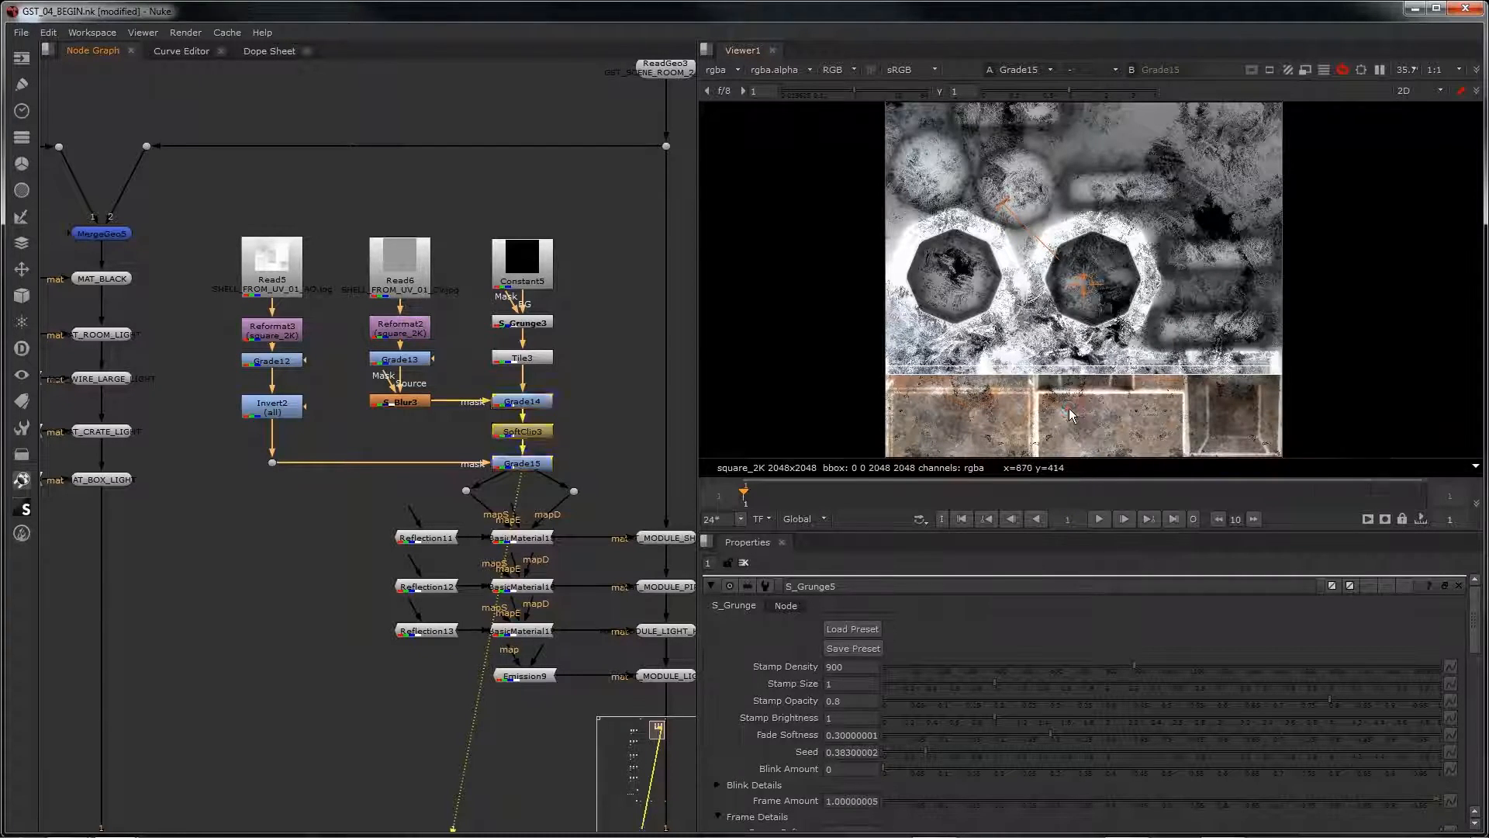
pyautogui.scroll(-4, 1078, 399)
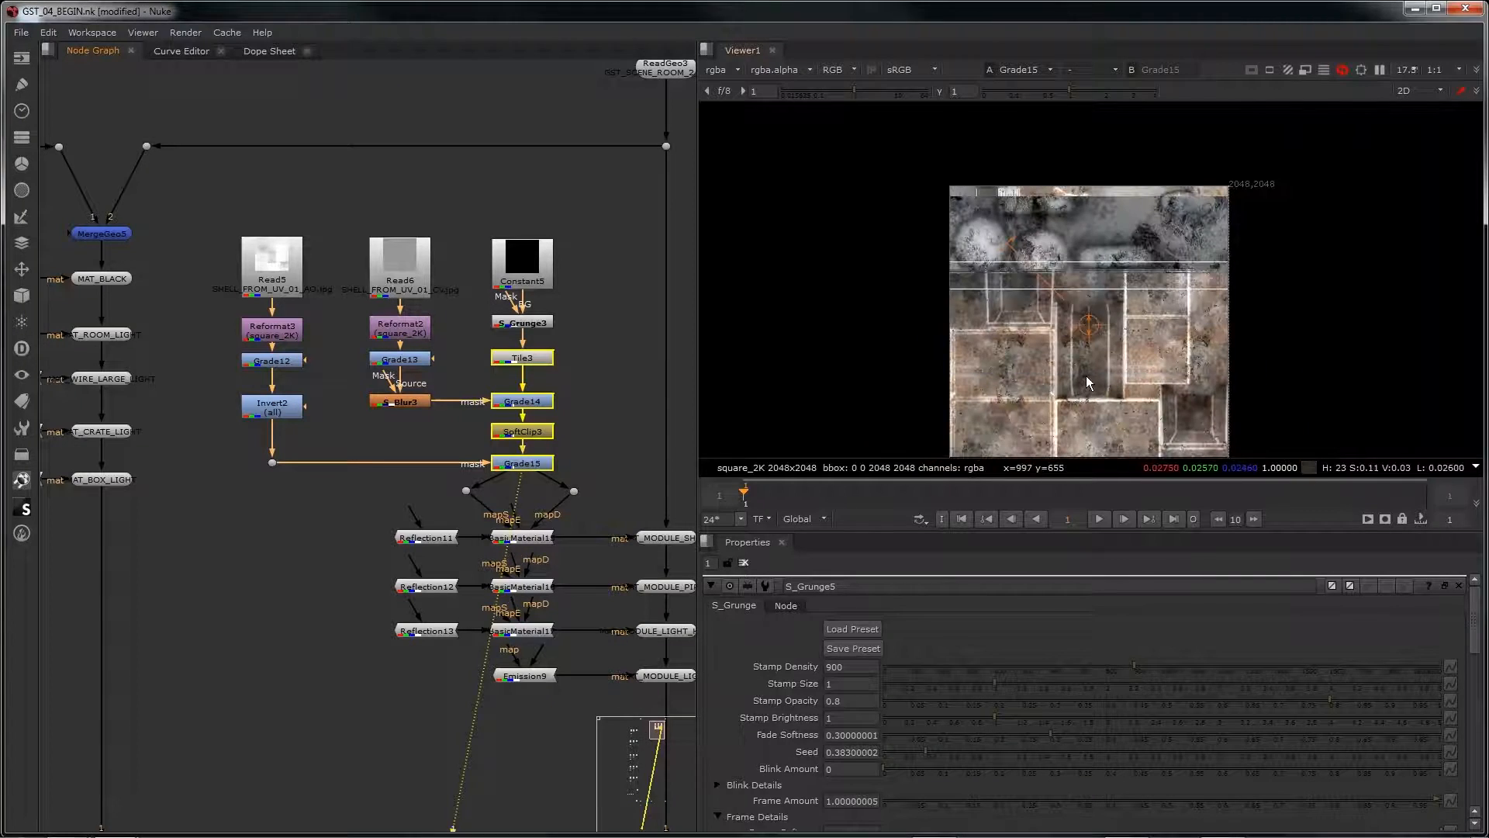
pyautogui.scroll(5, 1092, 366)
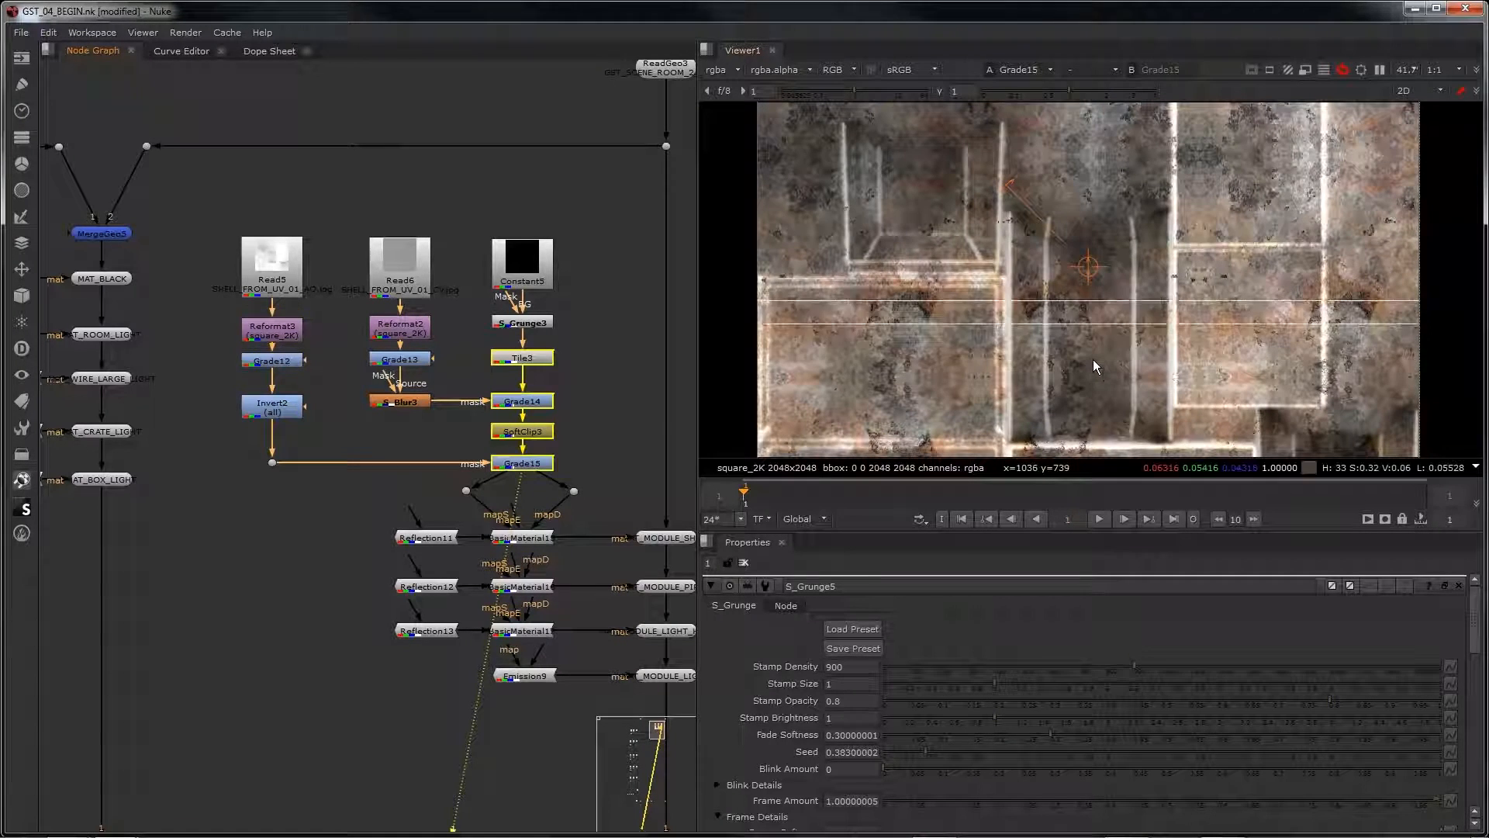
# Step: View the module detail's Grade19 texture map and examine its mirrored grunge pattern at several magnifications
pyautogui.scroll(-4, 315, 626)
pyautogui.moveTo(318, 612); pyautogui.dragTo(685, 20, button='middle')
pyautogui.moveTo(310, 675); pyautogui.dragTo(686, 31, button='middle')
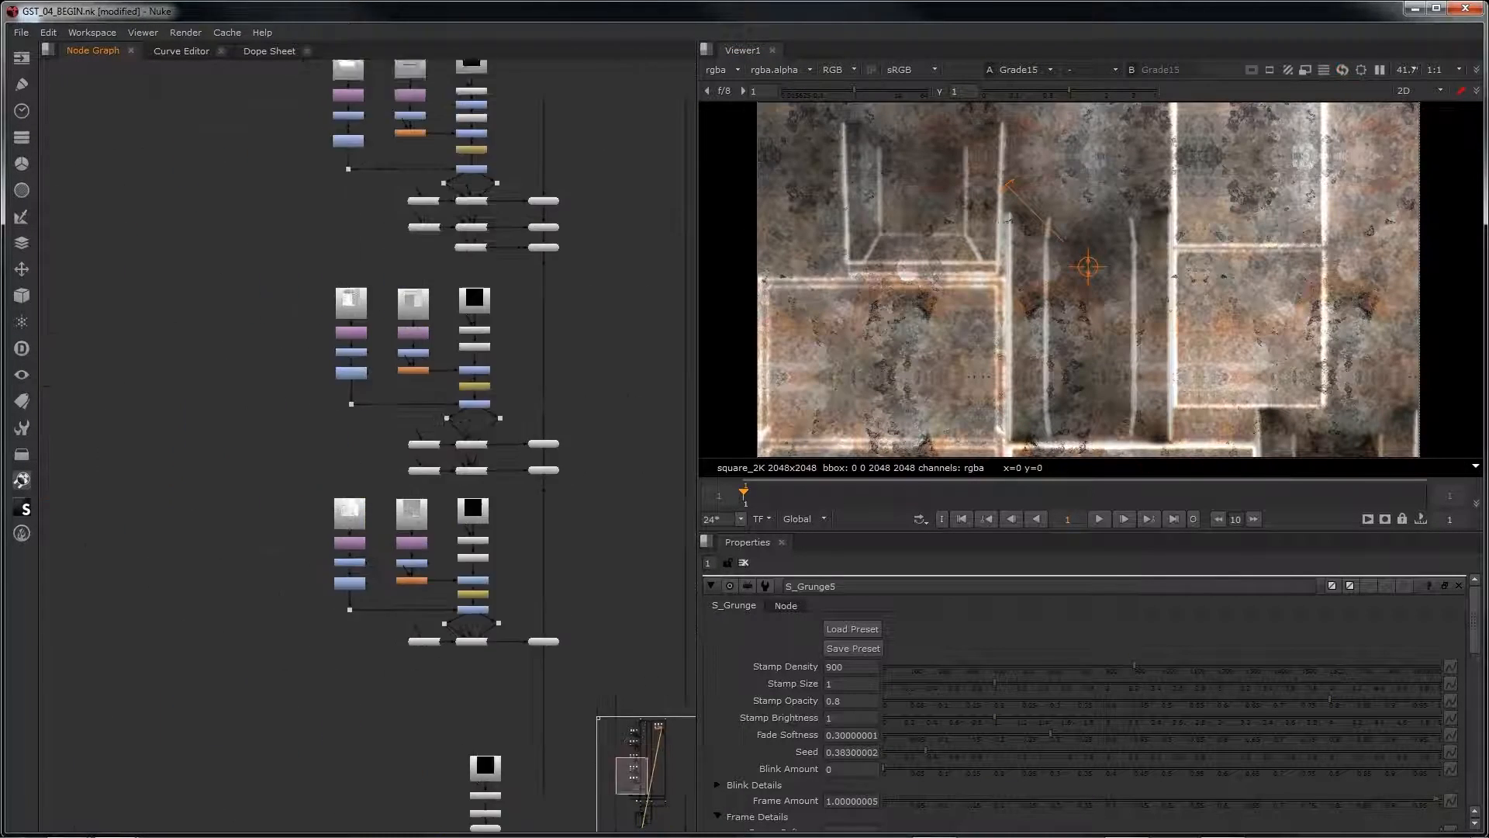
pyautogui.scroll(6, 478, 475)
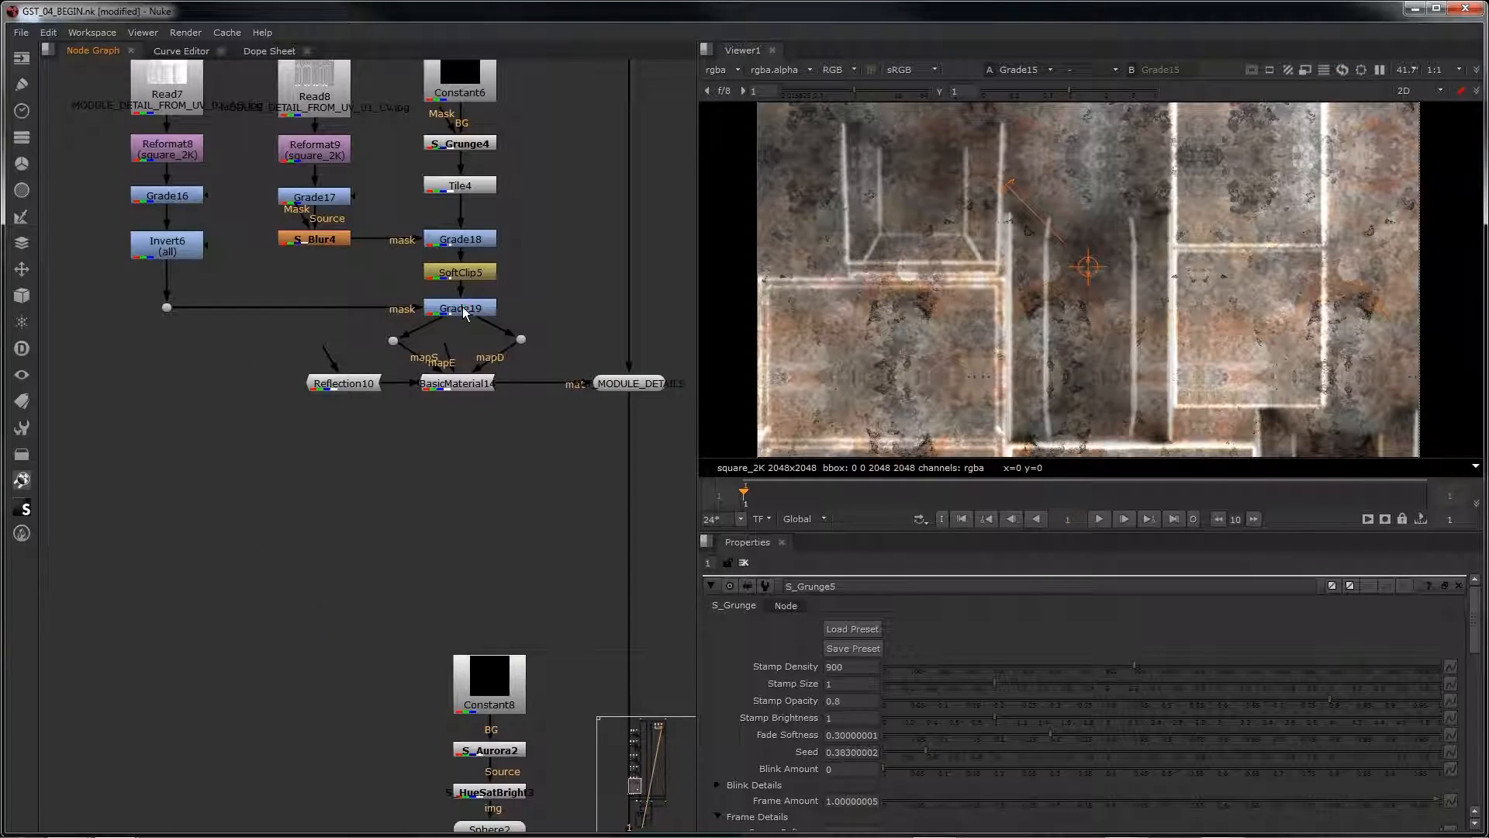
pyautogui.click(464, 312)
pyautogui.press('1')
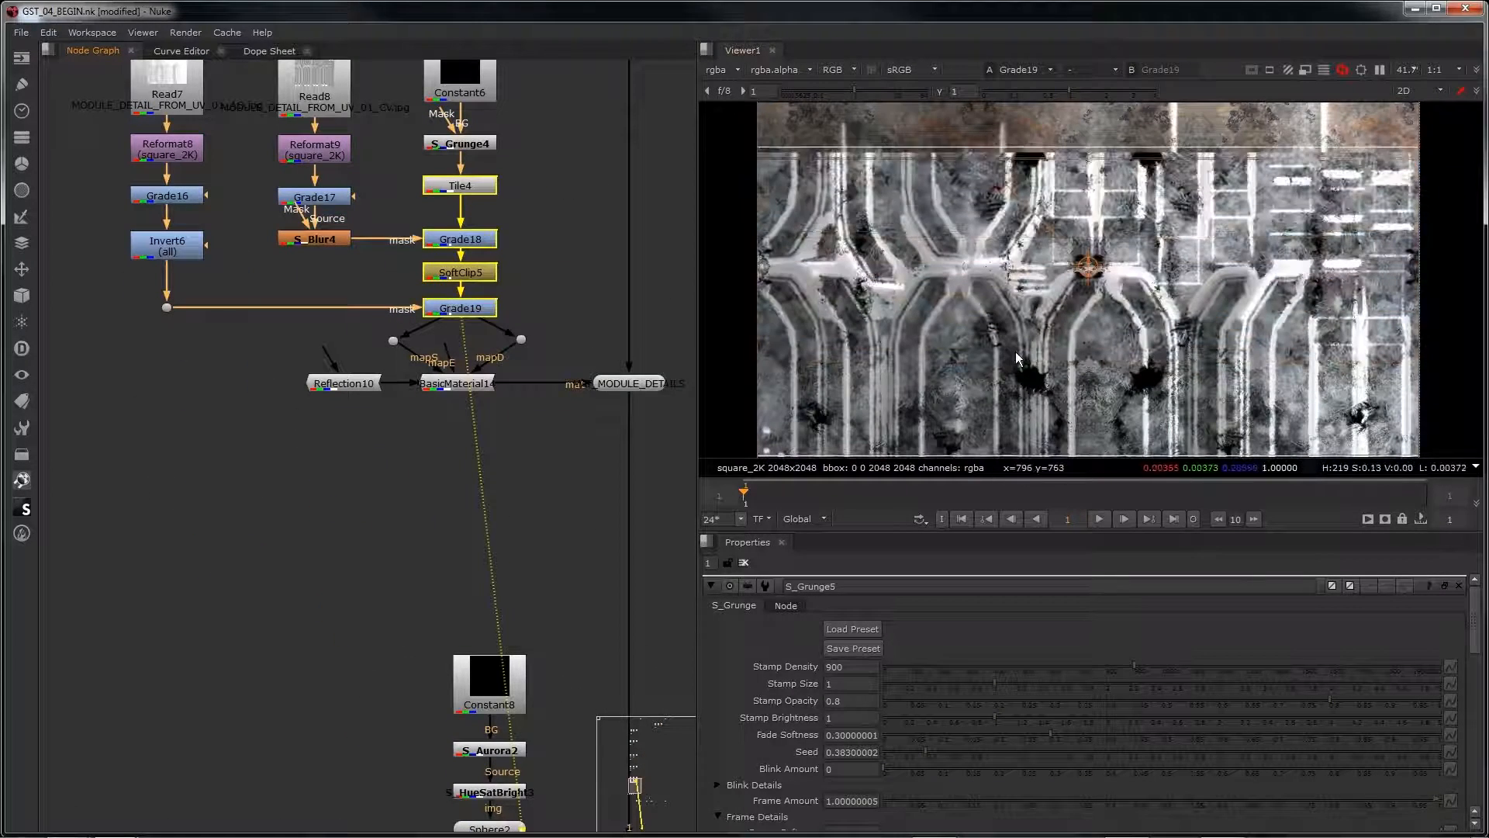
pyautogui.scroll(-3, 929, 268)
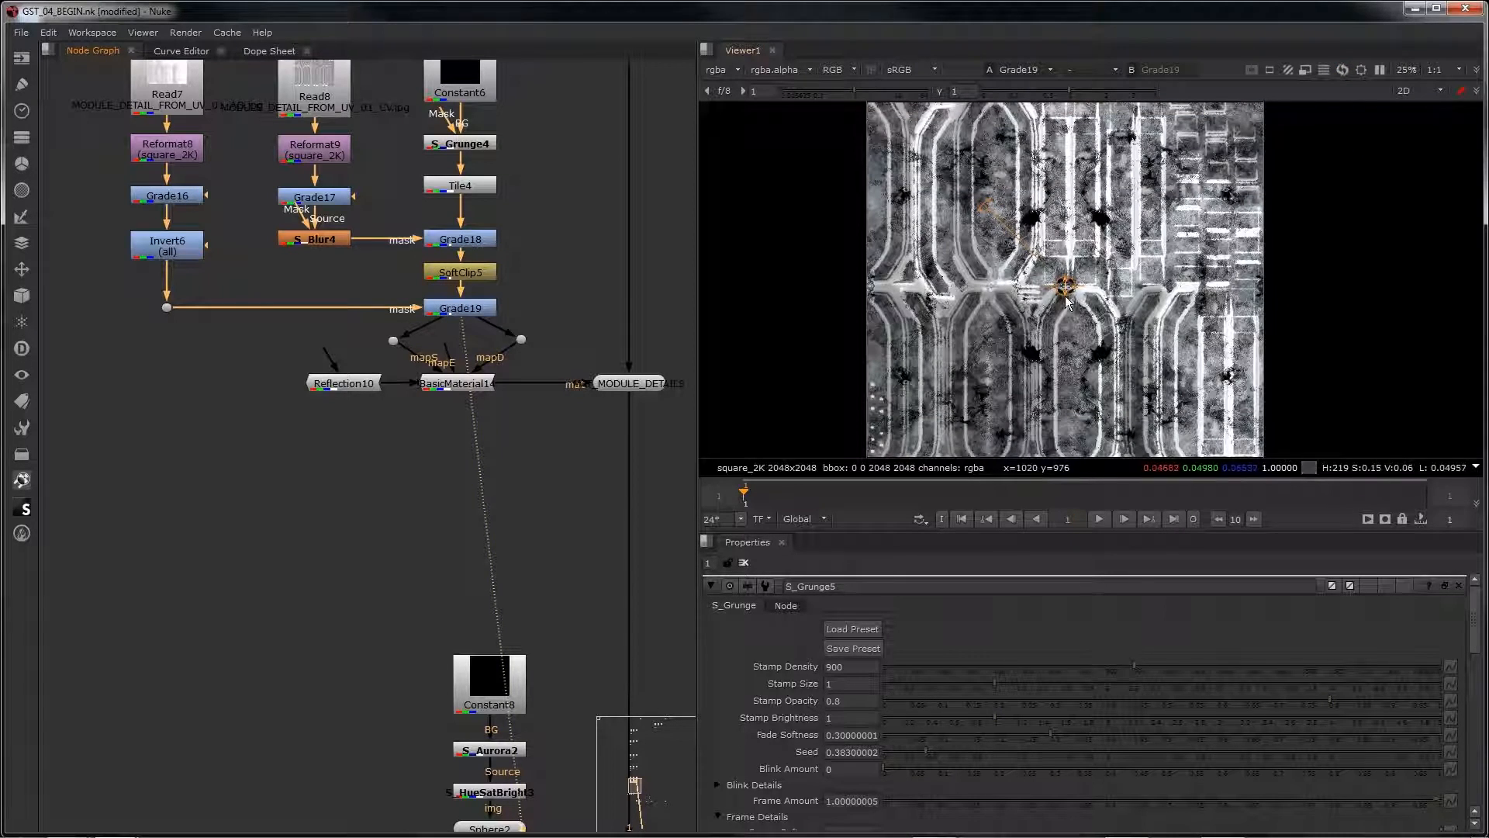
pyautogui.scroll(5, 1066, 303)
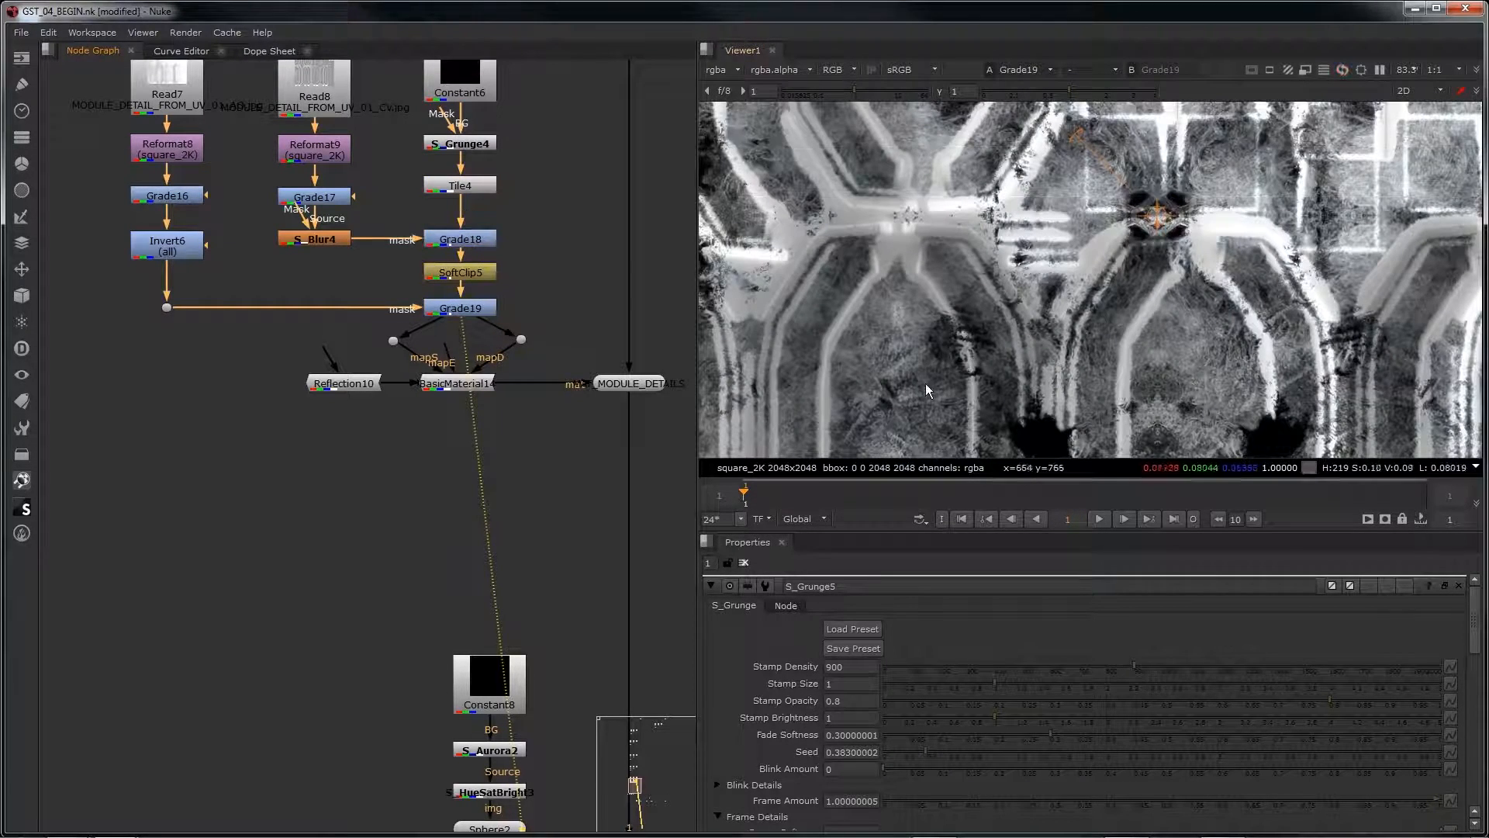
pyautogui.scroll(-4, 1234, 217)
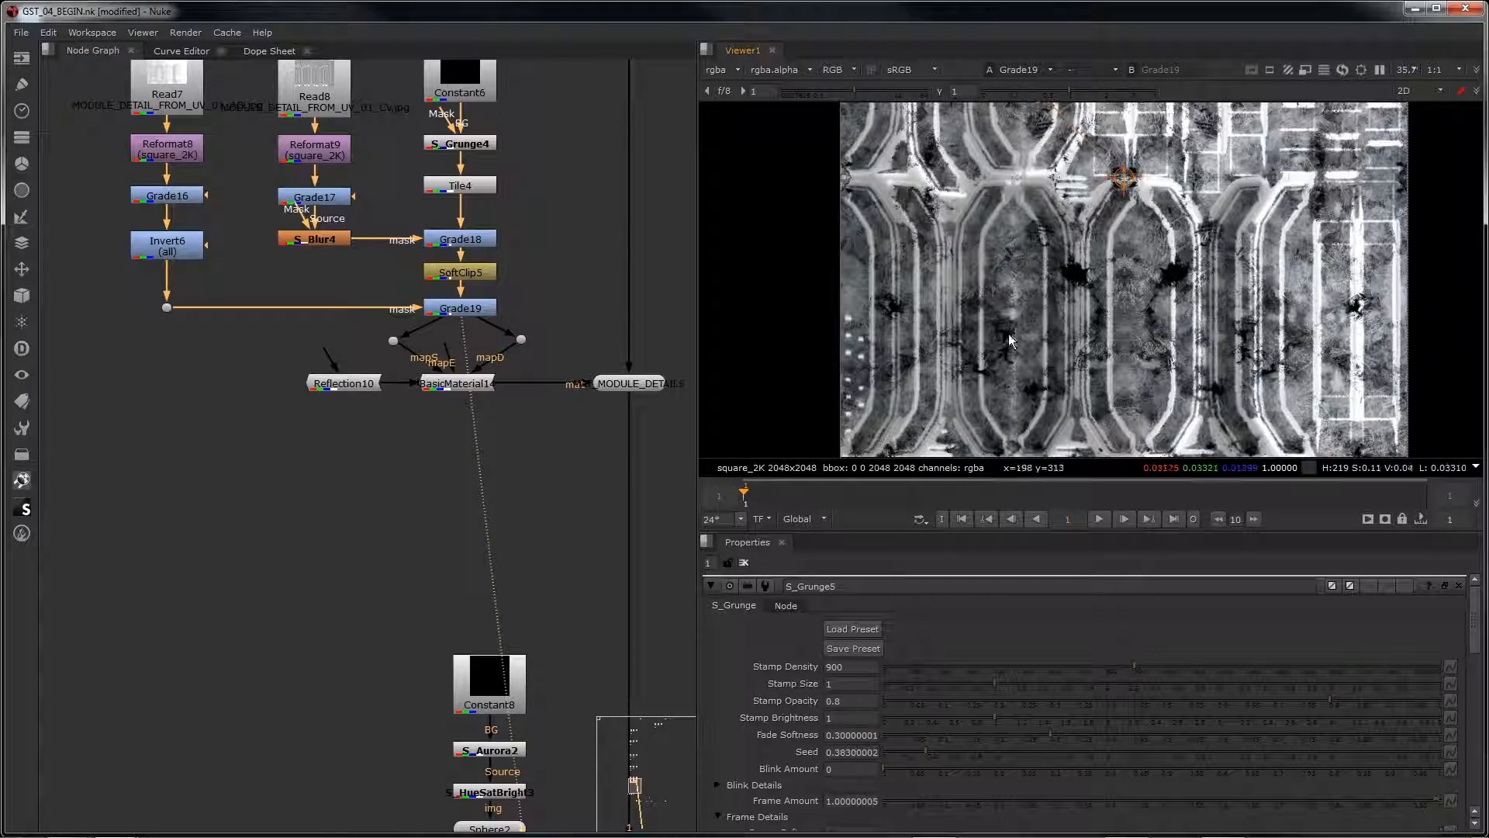
pyautogui.scroll(-3, 1091, 357)
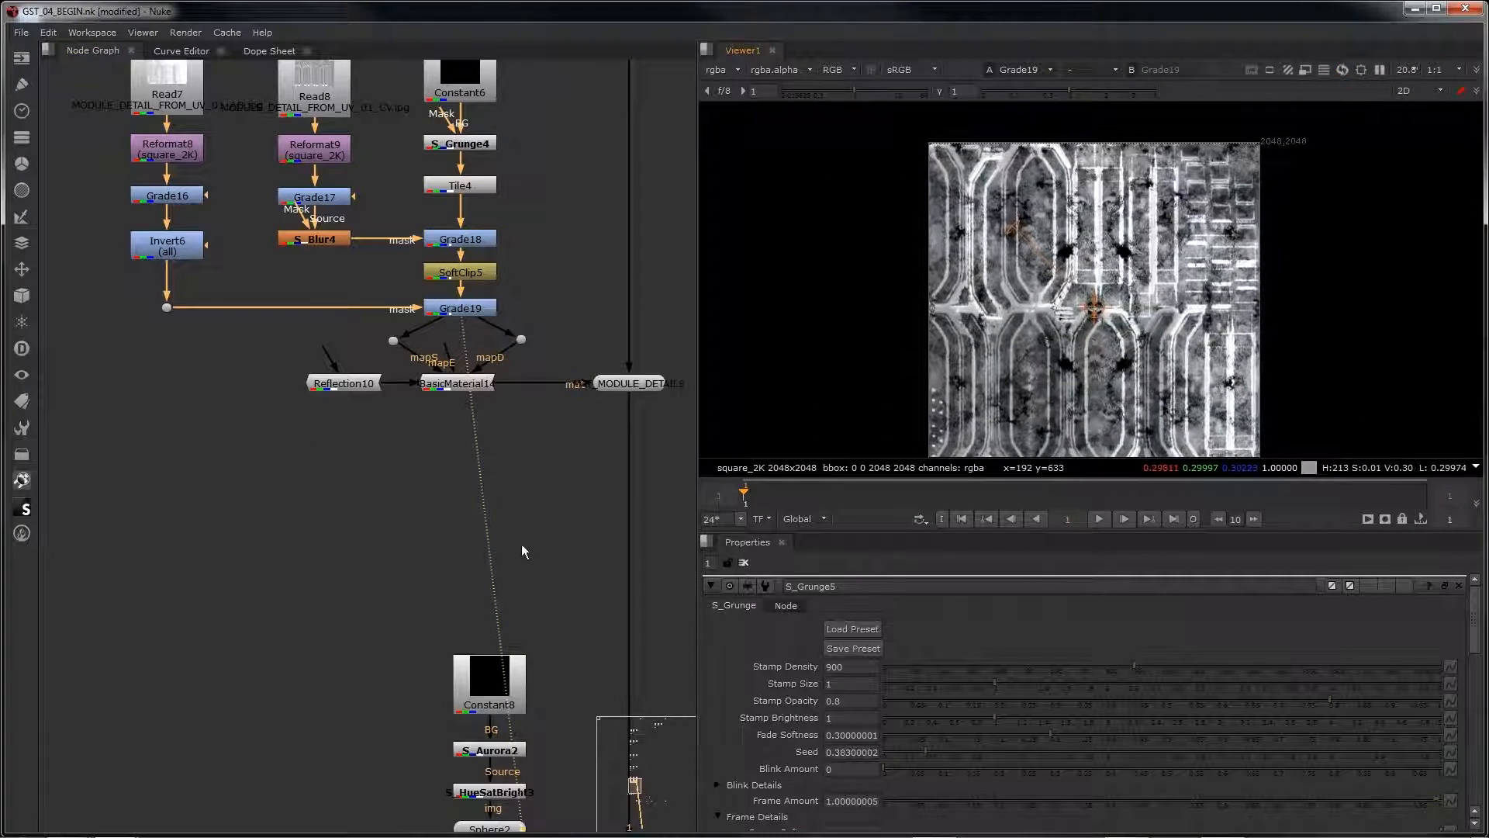
# Step: Review the render branches below the materials, viewing the middle branch's disk cache in alpha and back in RGB
pyautogui.scroll(-3, 521, 543)
pyautogui.moveTo(578, 540); pyautogui.dragTo(527, 225, button='middle')
pyautogui.moveTo(620, 737); pyautogui.dragTo(535, 340, button='middle')
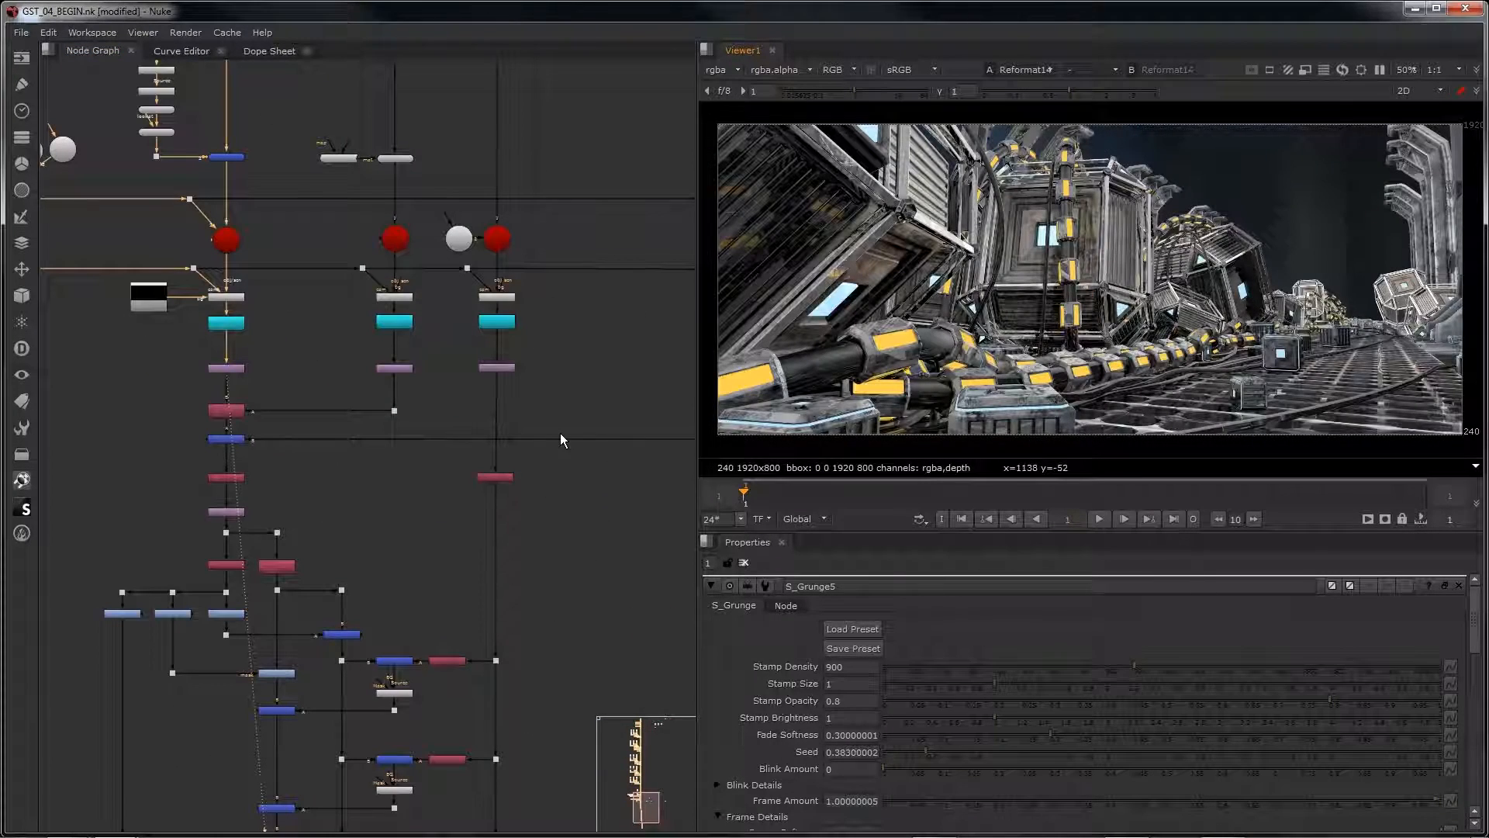
pyautogui.click(398, 323)
pyautogui.press('1')
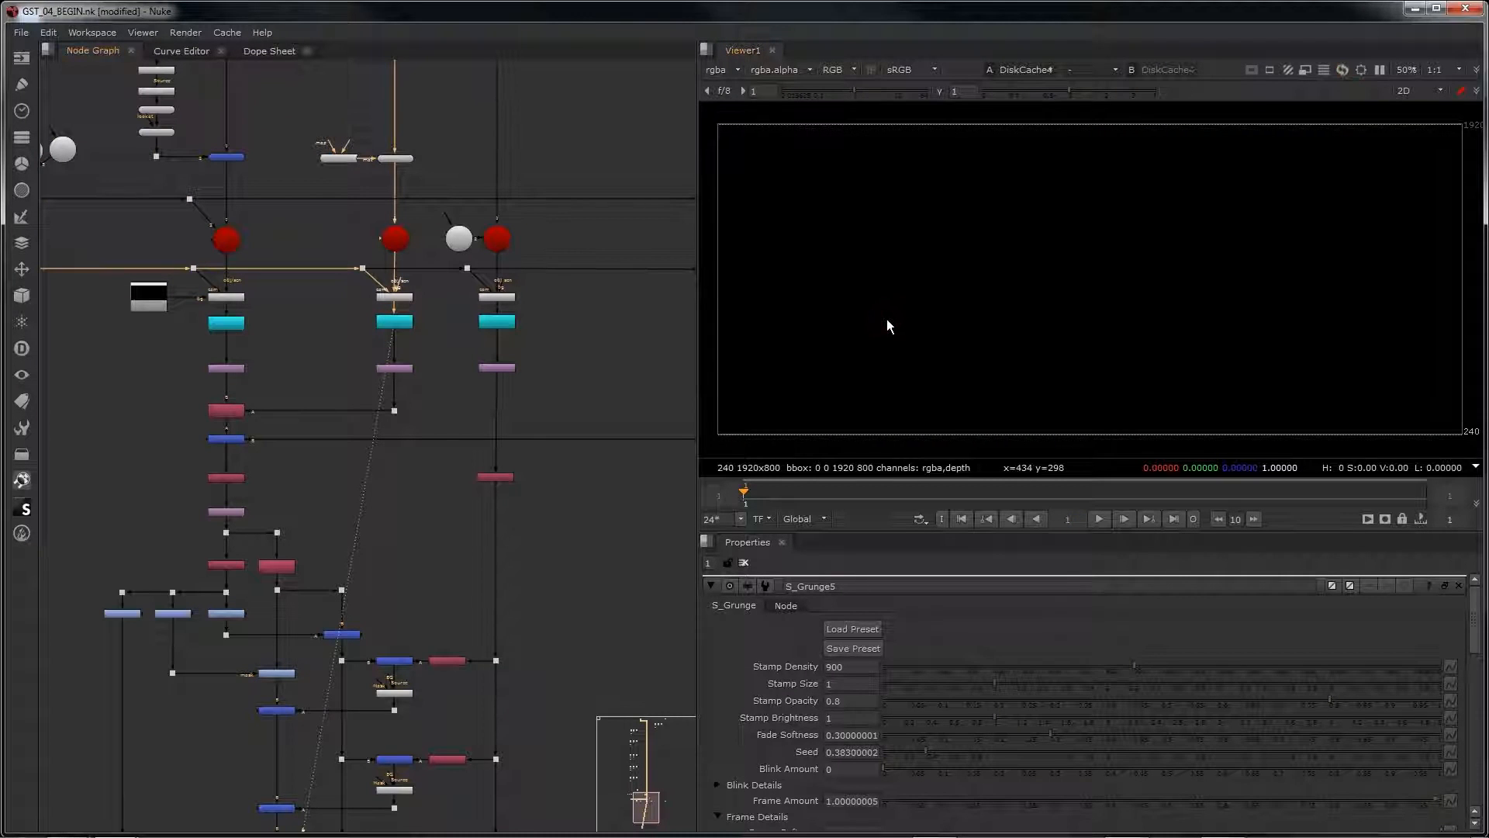
pyautogui.press('a')
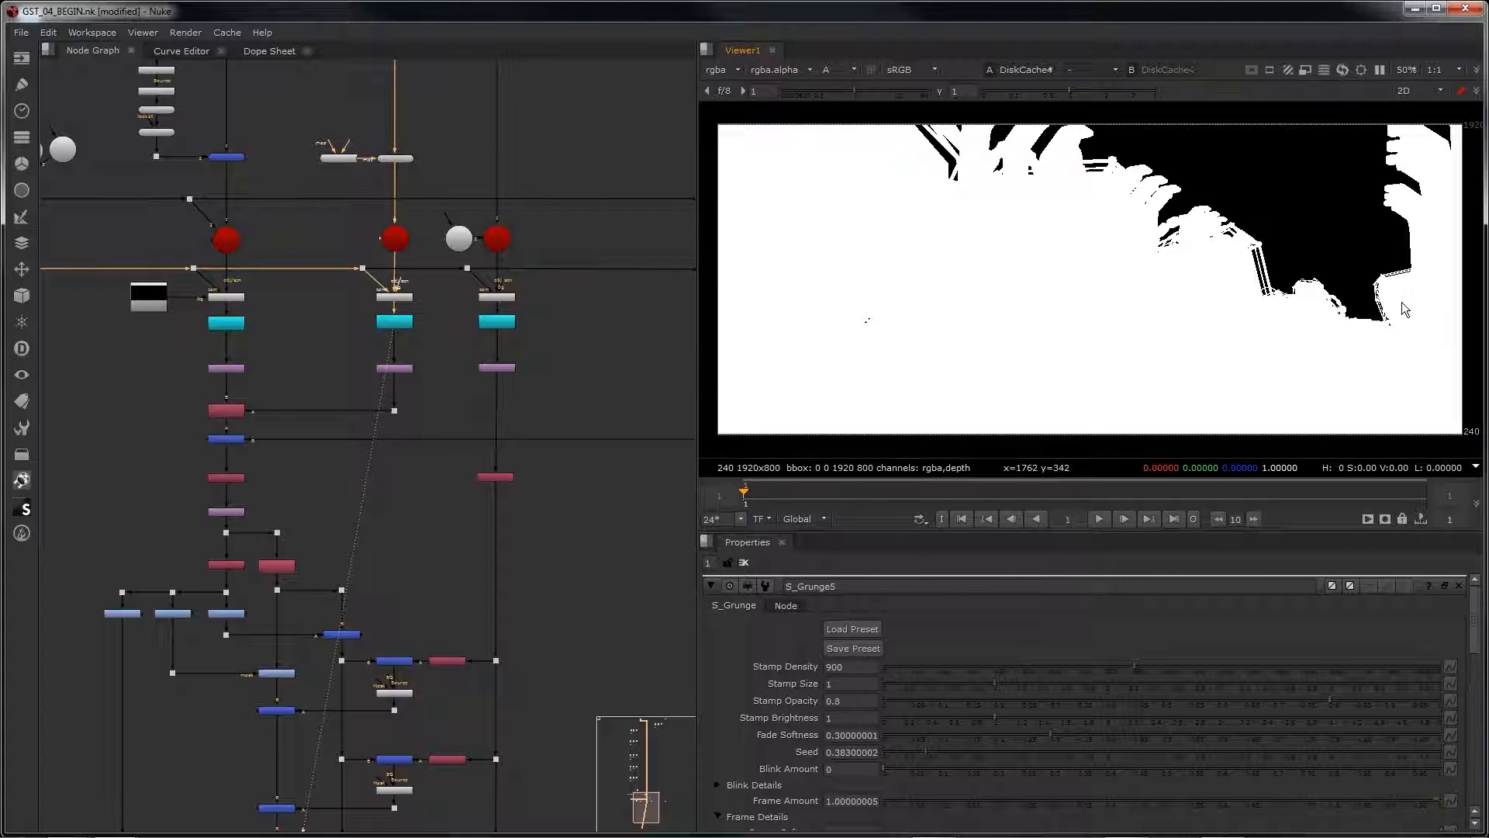
pyautogui.press('a')
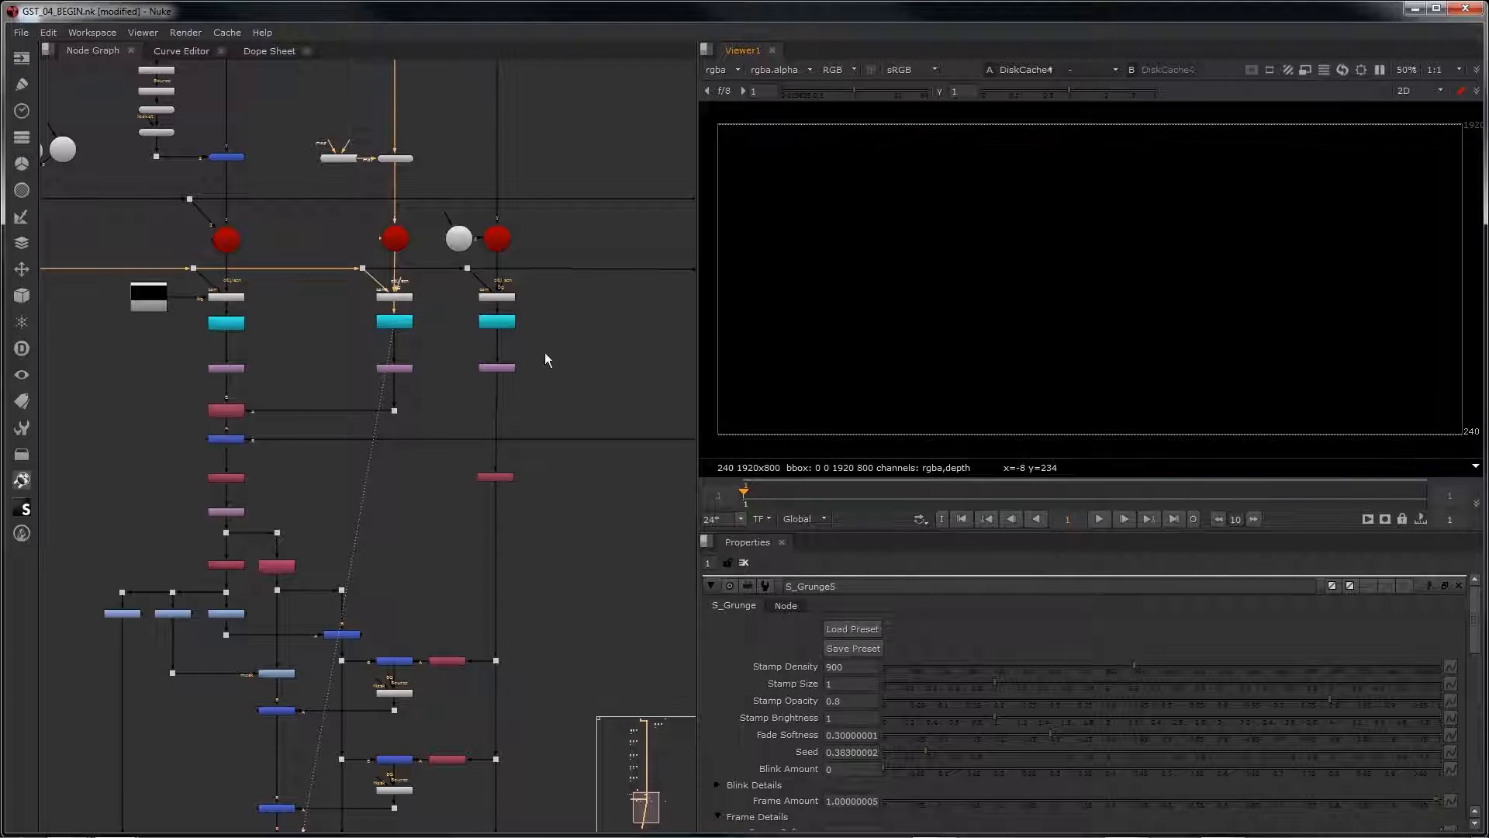
# Step: View the light matte render from DiskCache7 and the separate wall and ceiling render from DiskCache6
pyautogui.scroll(4, 493, 329)
pyautogui.click(516, 337)
pyautogui.press('1')
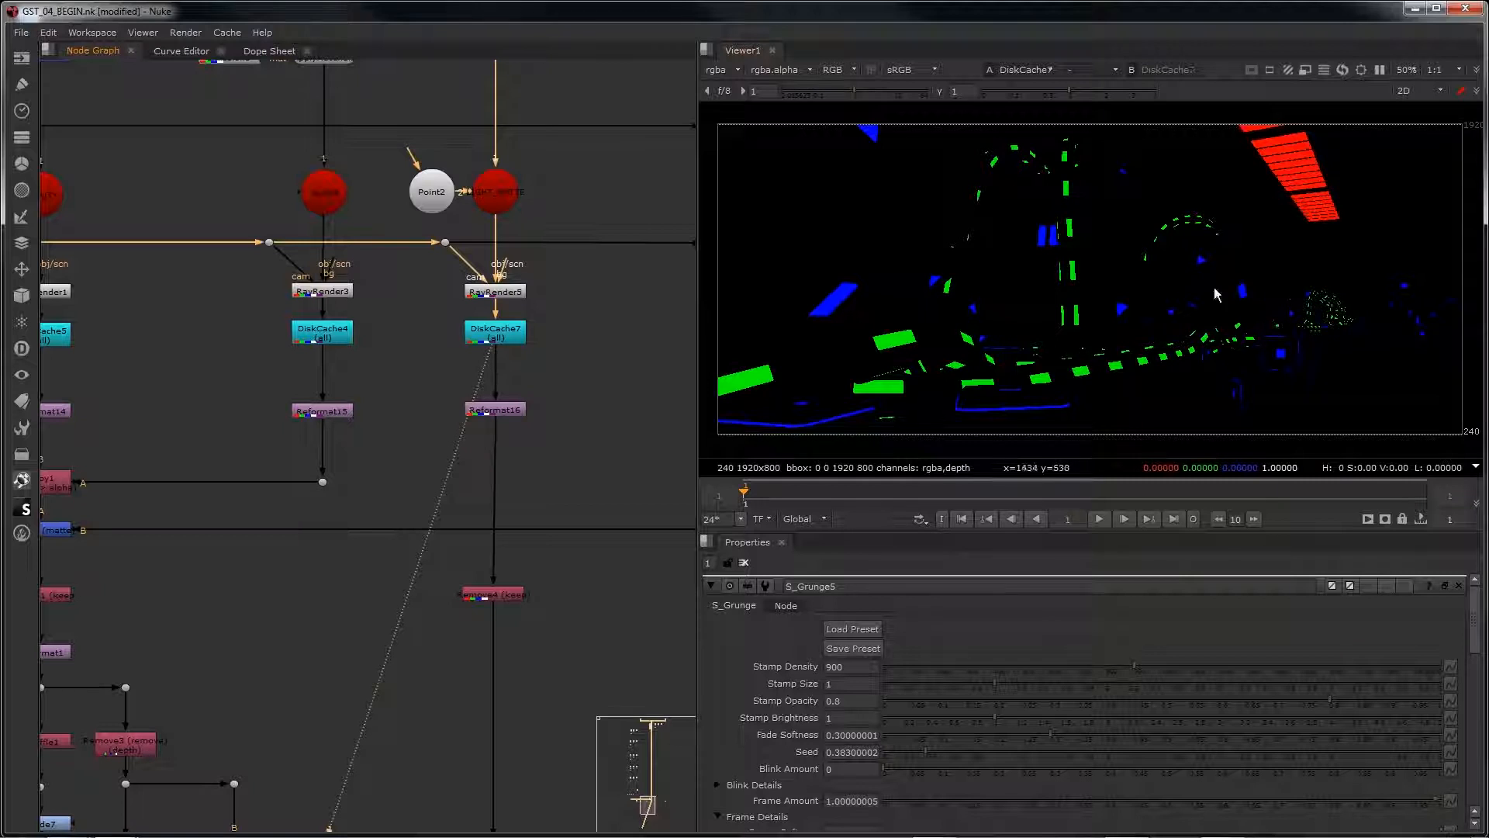
pyautogui.scroll(-3, 411, 414)
pyautogui.moveTo(416, 413); pyautogui.dragTo(132, 414, button='middle')
pyautogui.scroll(2, 438, 393)
pyautogui.click(547, 359)
pyautogui.press('1')
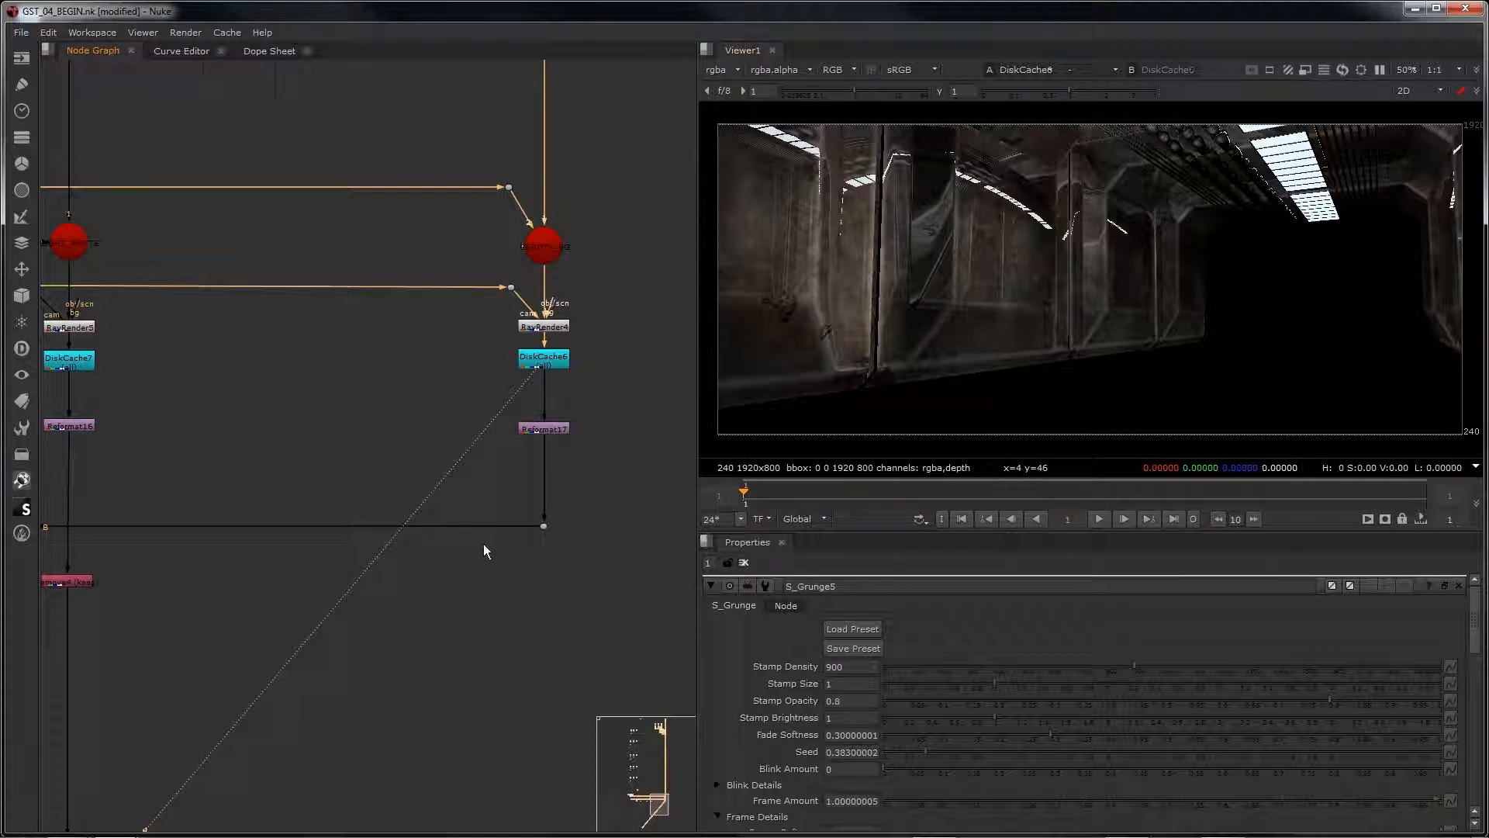
# Step: View the ALPHA branch's DiskCache4 render in the alpha channel and return to RGB
pyautogui.scroll(-3, 483, 543)
pyautogui.moveTo(243, 486); pyautogui.dragTo(446, 467, button='middle')
pyautogui.scroll(1, 400, 457)
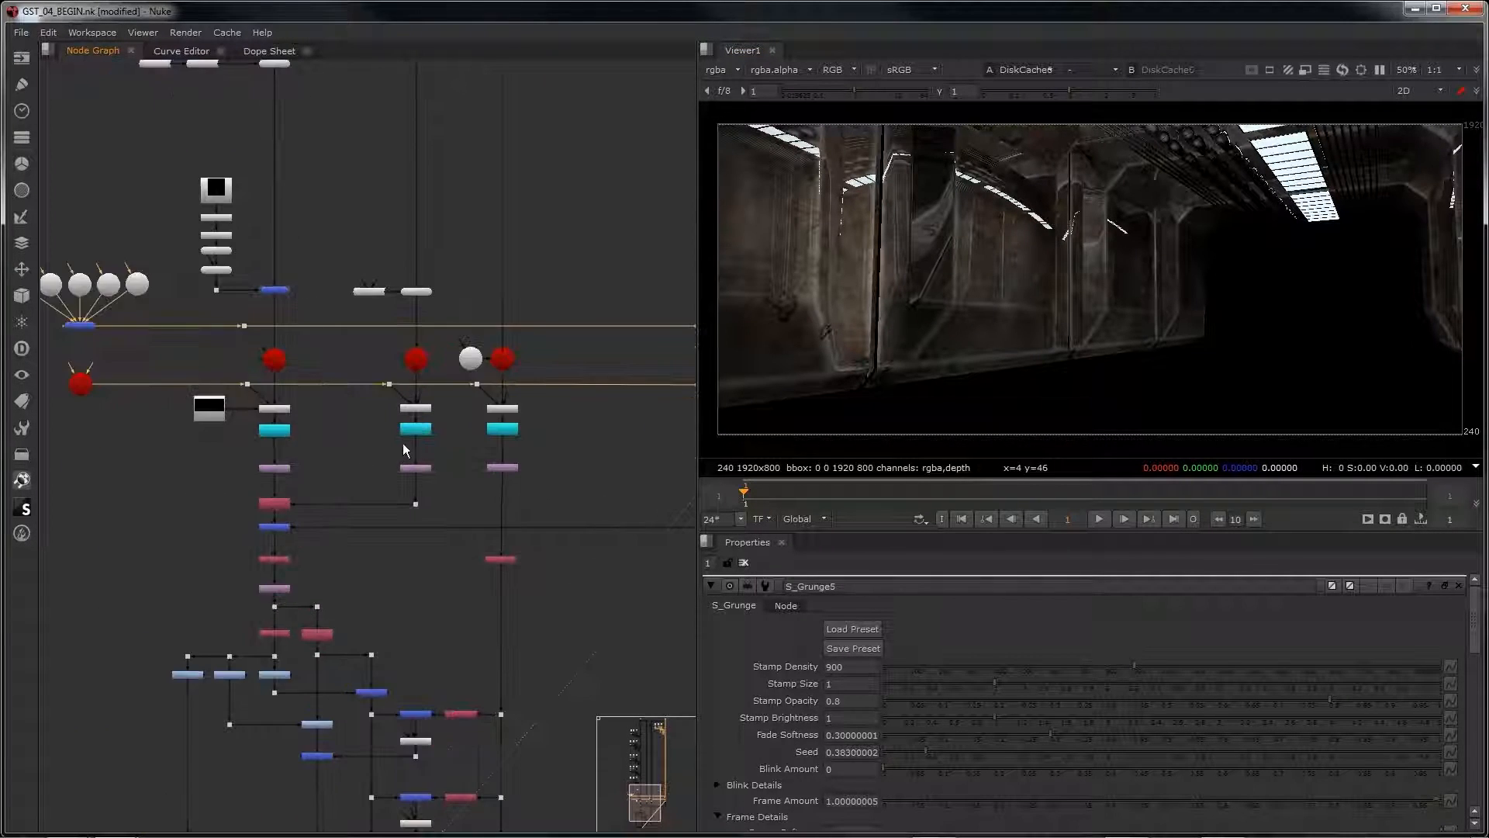
pyautogui.click(412, 430)
pyautogui.press('1')
pyautogui.scroll(3, 419, 432)
pyautogui.scroll(2, 420, 433)
pyautogui.click(906, 340)
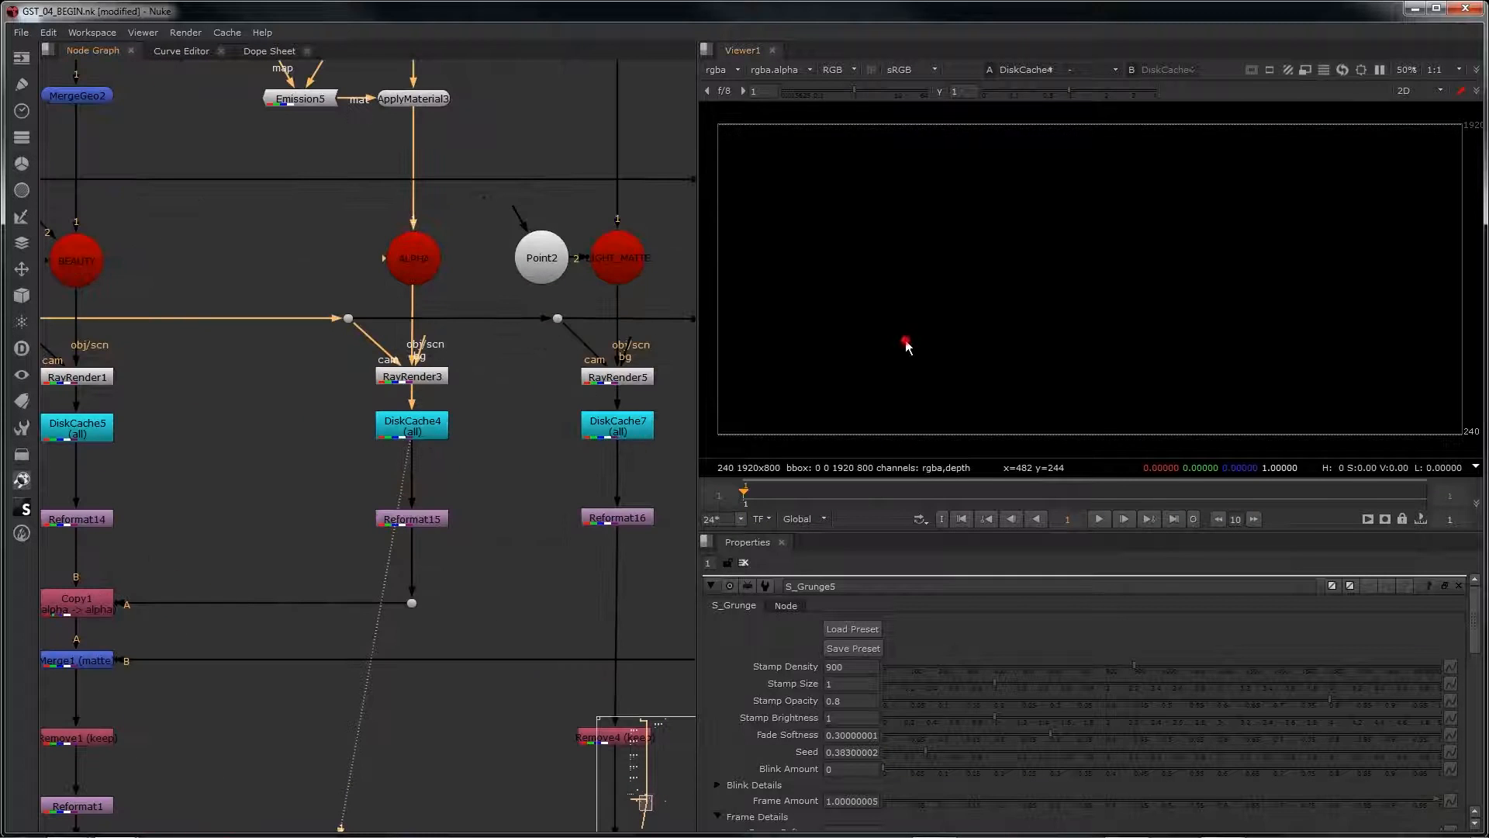
pyautogui.press('a')
pyautogui.press('a')
# Step: View the BEAUTY render from DiskCache5 and examine the node branches feeding it
pyautogui.moveTo(95, 428)
pyautogui.mouseDown(button='middle')
pyautogui.moveTo(232, 425)
pyautogui.moveTo(286, 440)
pyautogui.mouseUp(button='middle')
pyautogui.click(276, 441)
pyautogui.press('1')
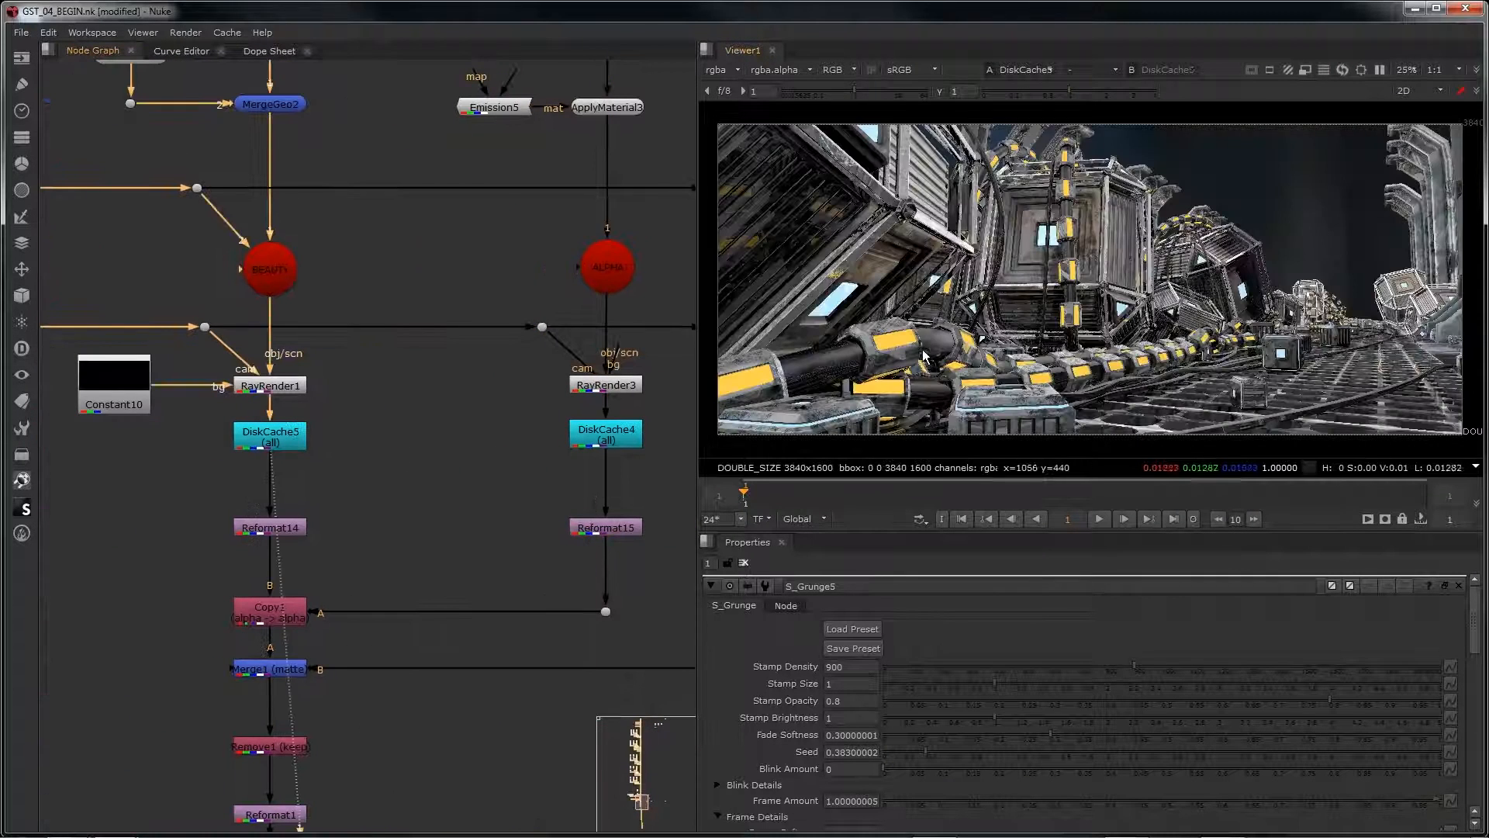
pyautogui.scroll(-2, 385, 411)
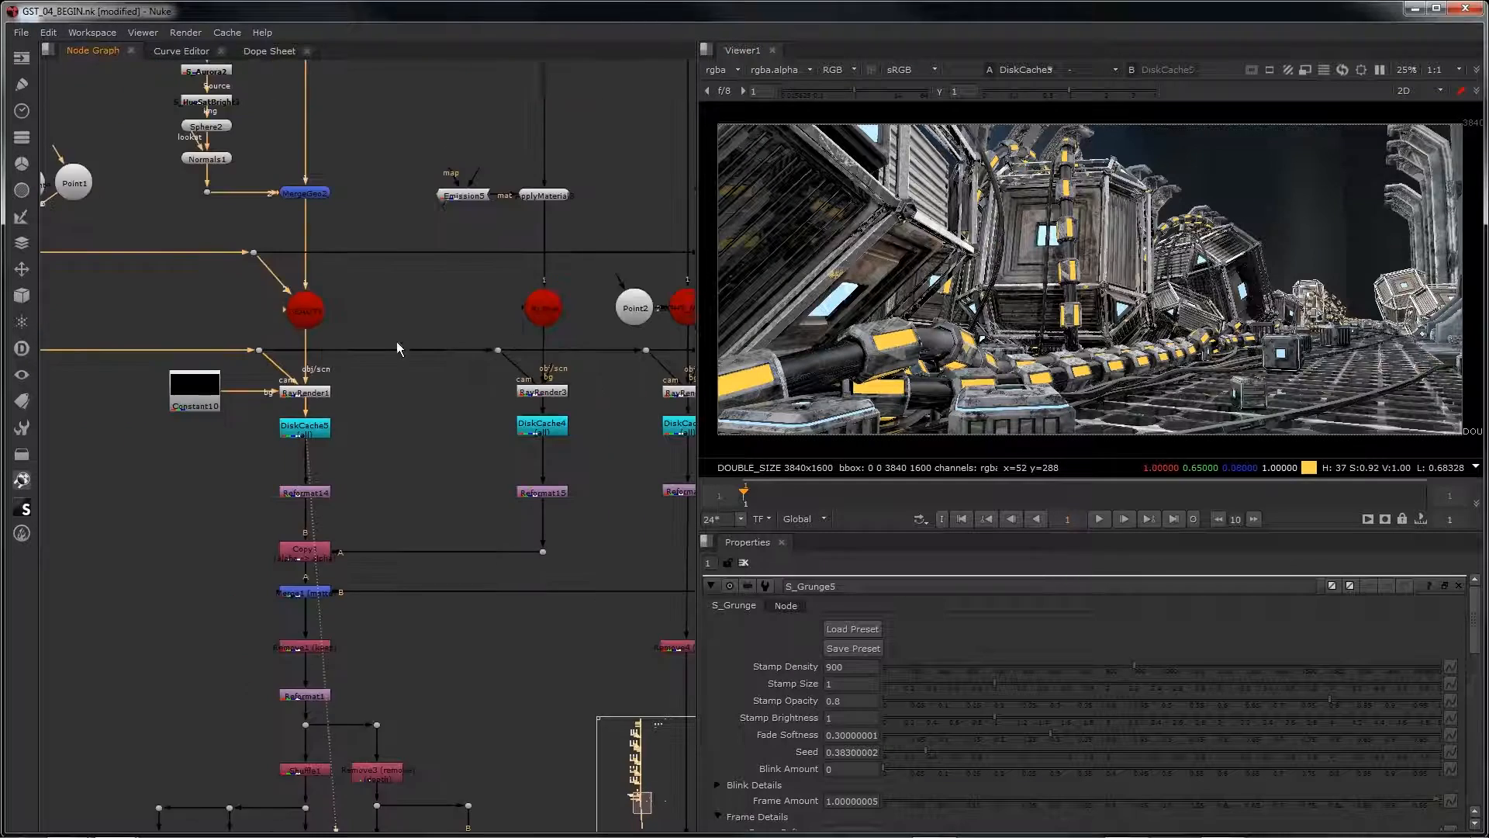
pyautogui.moveTo(397, 341); pyautogui.dragTo(454, 505, button='middle')
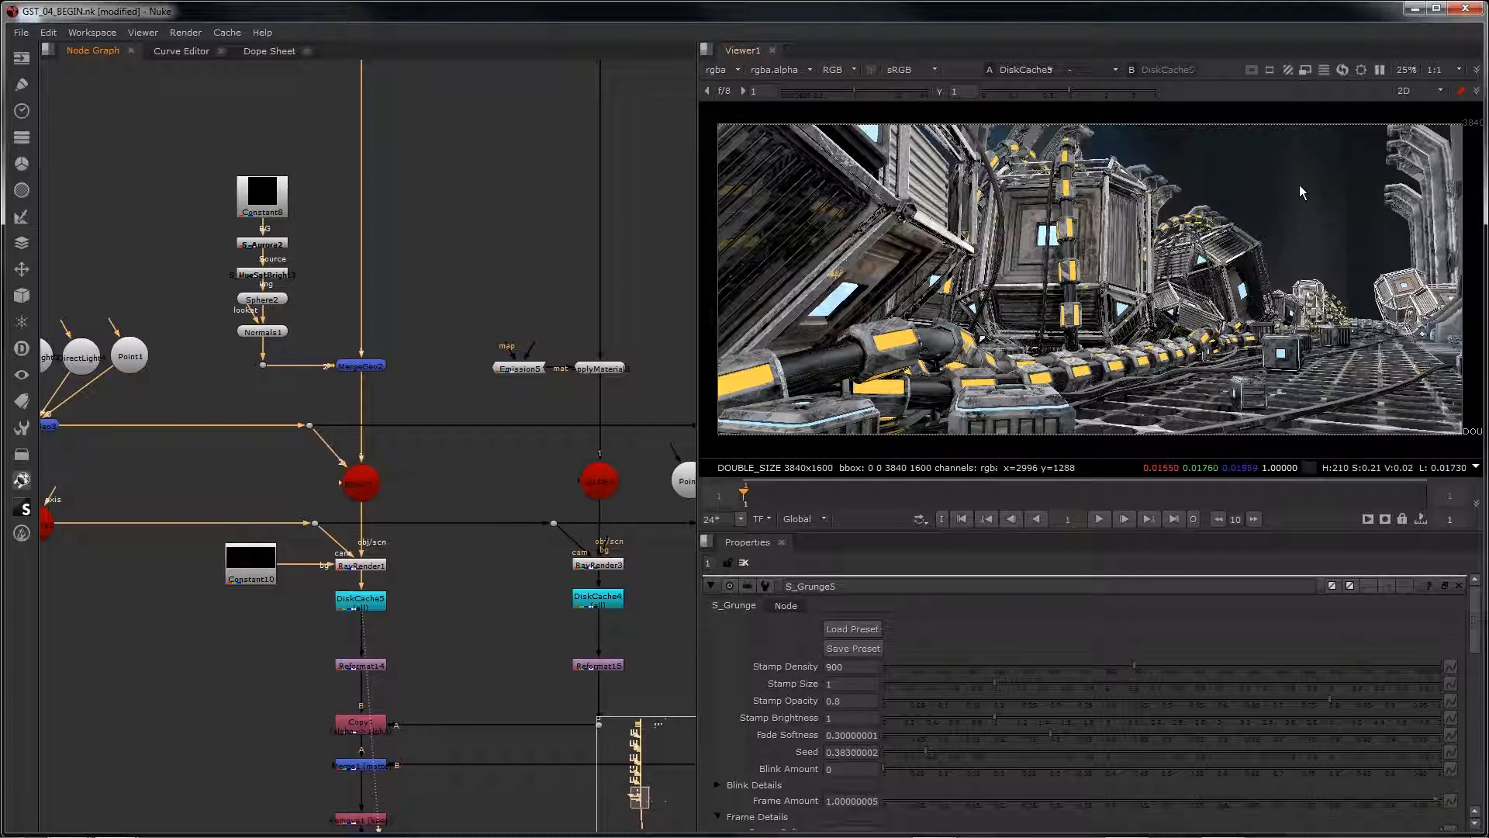
pyautogui.moveTo(473, 614); pyautogui.dragTo(393, 452, button='middle')
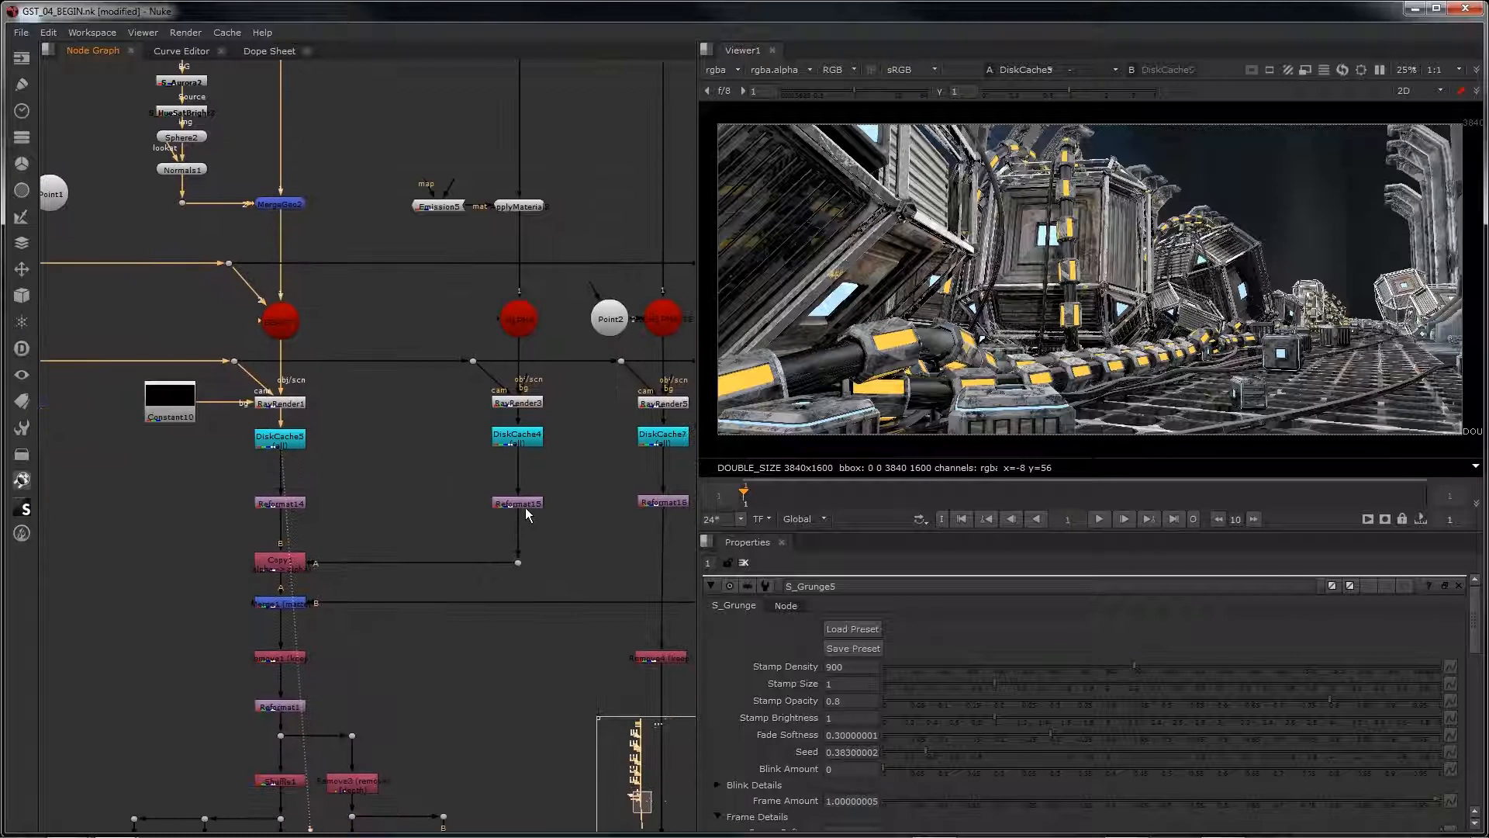
# Step: Check the alpha of Reformat15 and of the Copy1 result, returning the display to RGB
pyautogui.click(519, 502)
pyautogui.press('1')
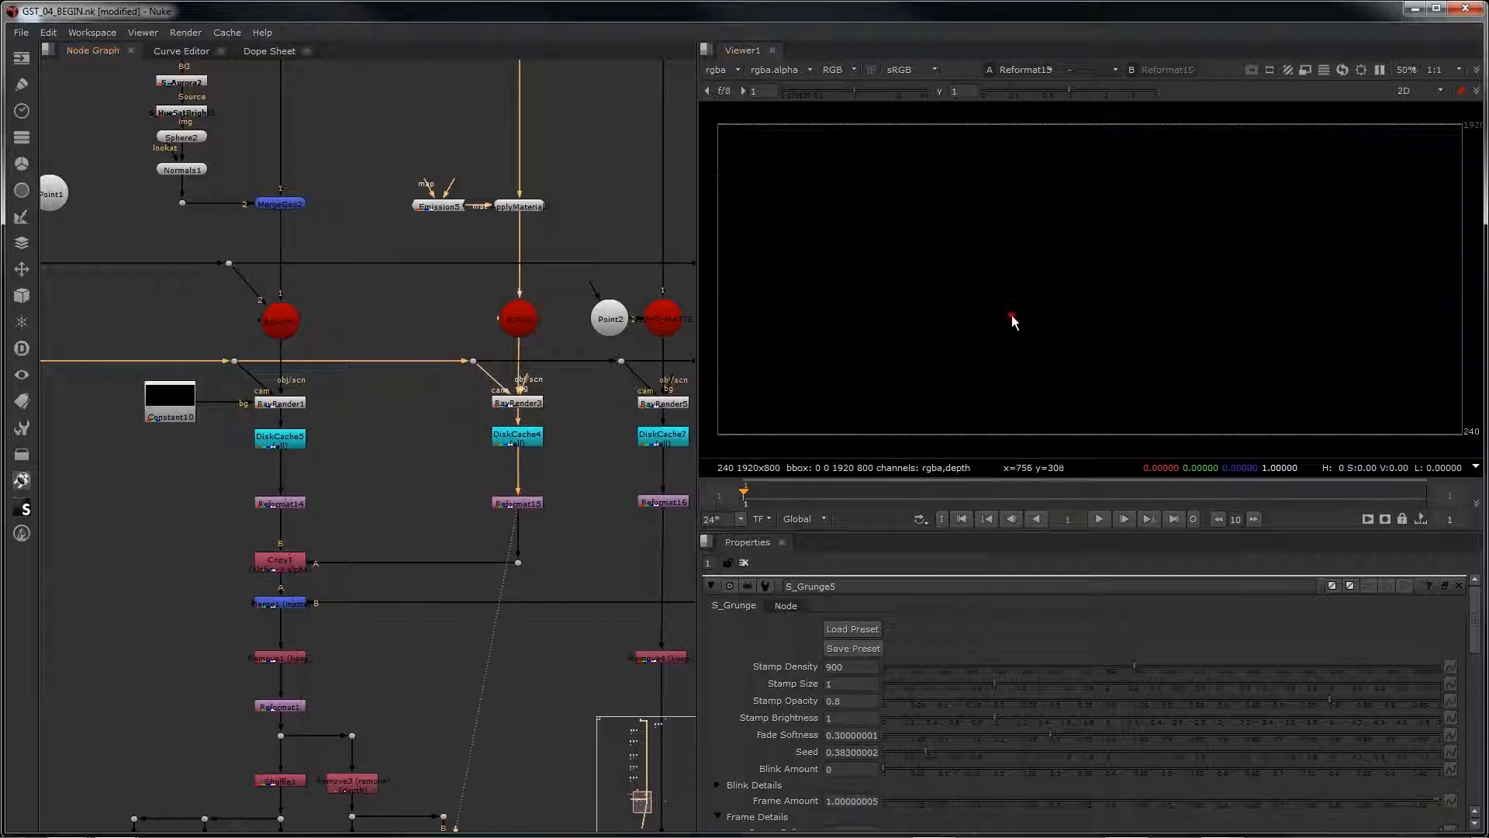
pyautogui.press('a')
pyautogui.click(279, 566)
pyautogui.press('1')
pyautogui.press('a')
pyautogui.press('a')
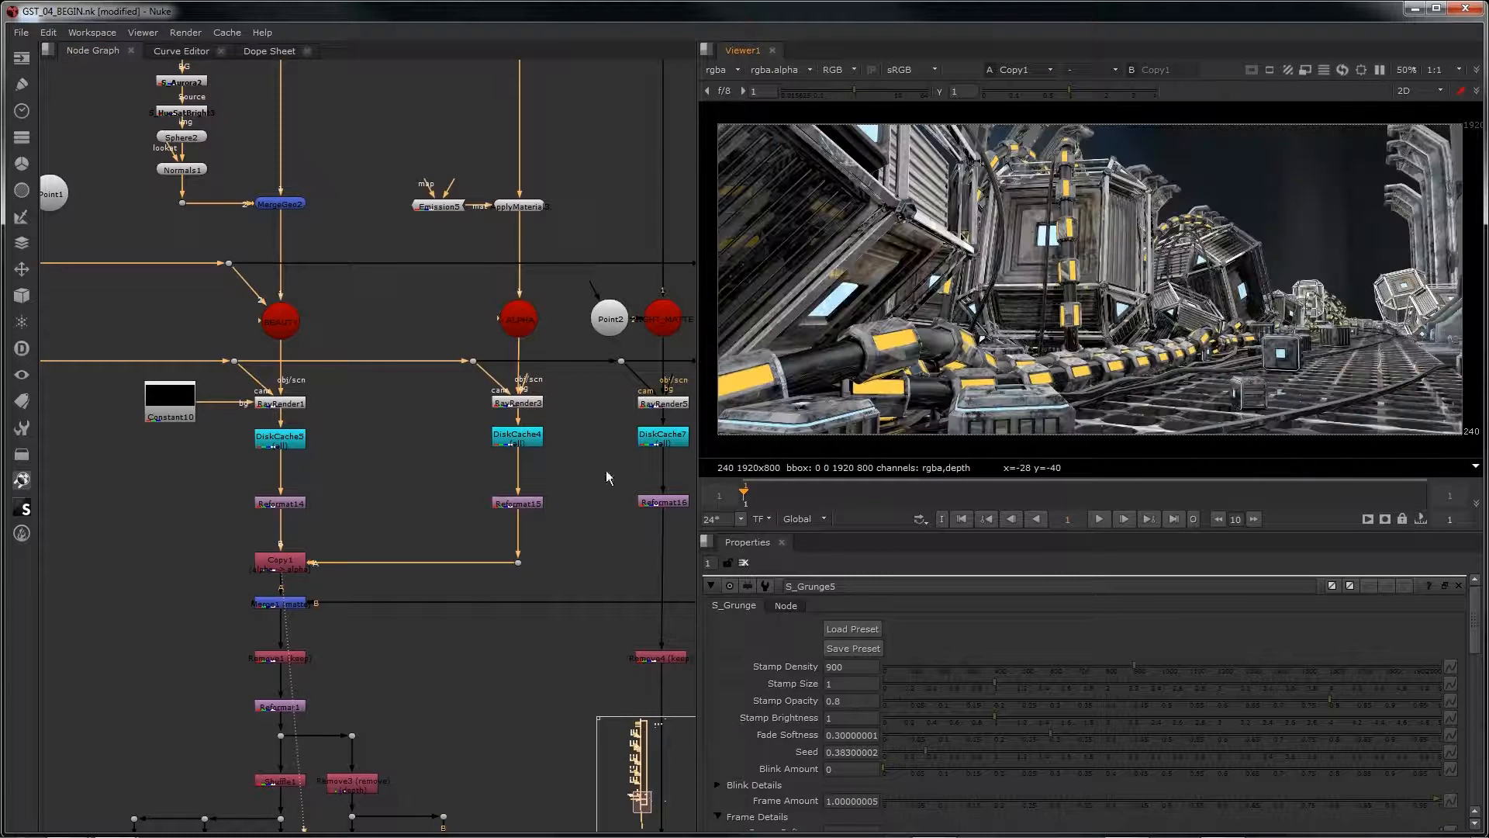
# Step: View the Merge1 matte composite that combines the beauty render with the separate wall and ceiling render
pyautogui.moveTo(336, 596); pyautogui.dragTo(208, 558, button='middle')
pyautogui.click(152, 565)
pyautogui.press('1')
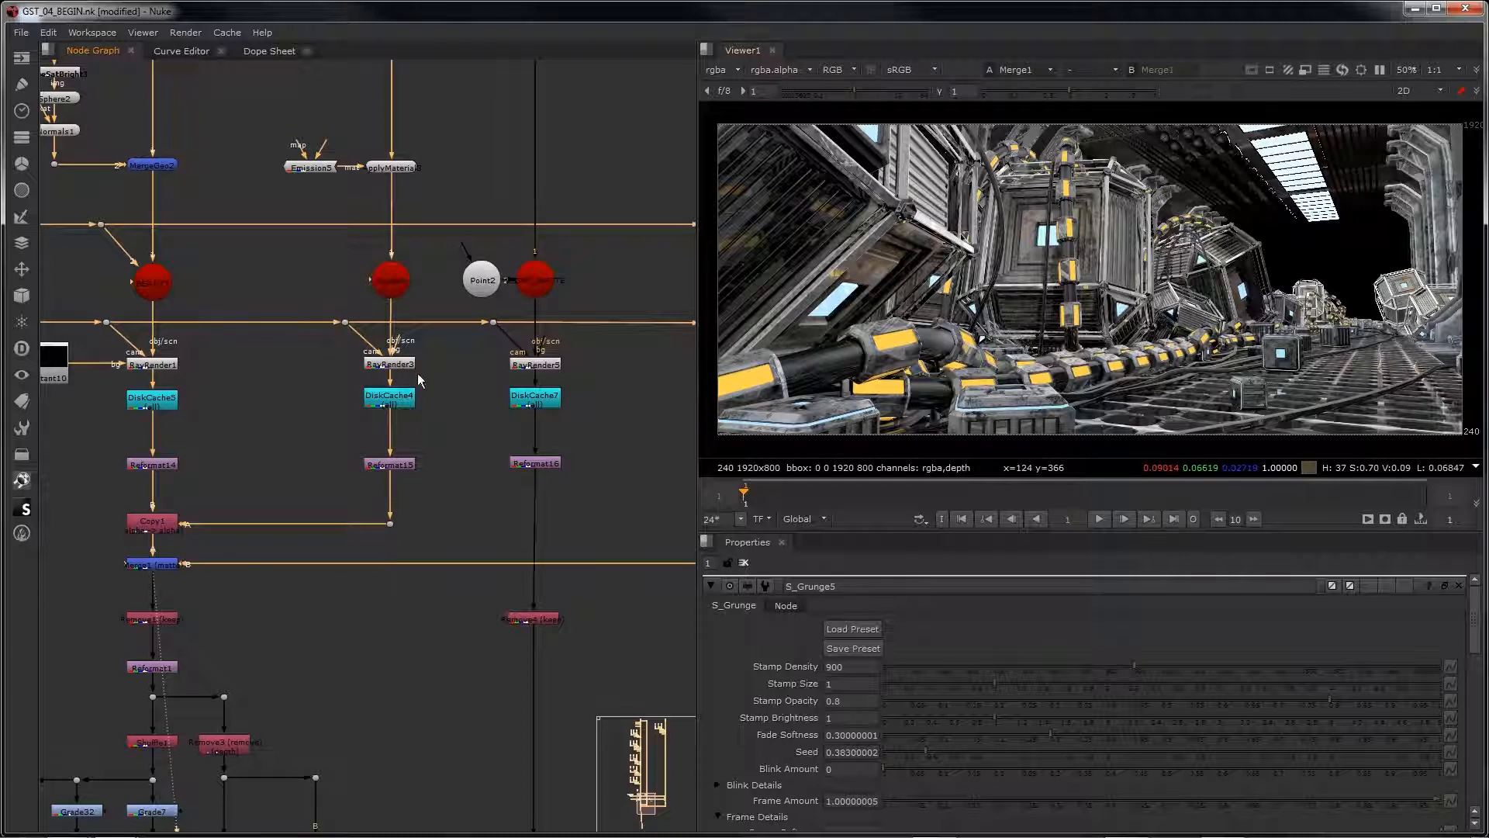
# Step: View the outputs of the three glow nodes S_Glint3, S_Glint2 and S_Glint4 in turn
pyautogui.scroll(-4, 463, 457)
pyautogui.moveTo(485, 668); pyautogui.dragTo(532, 331, button='middle')
pyautogui.scroll(4, 538, 355)
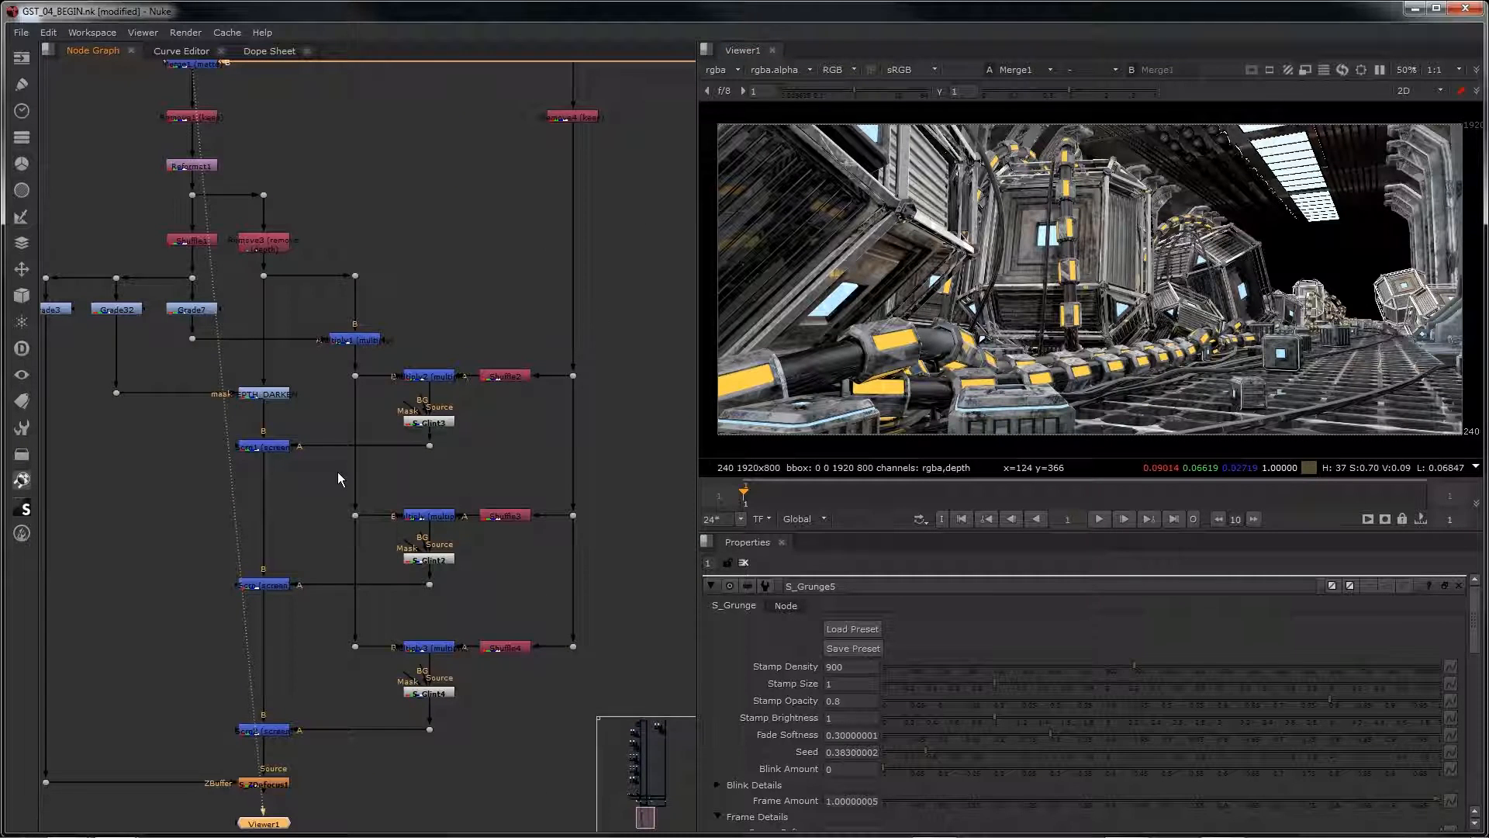
pyautogui.click(406, 425)
pyautogui.press('1')
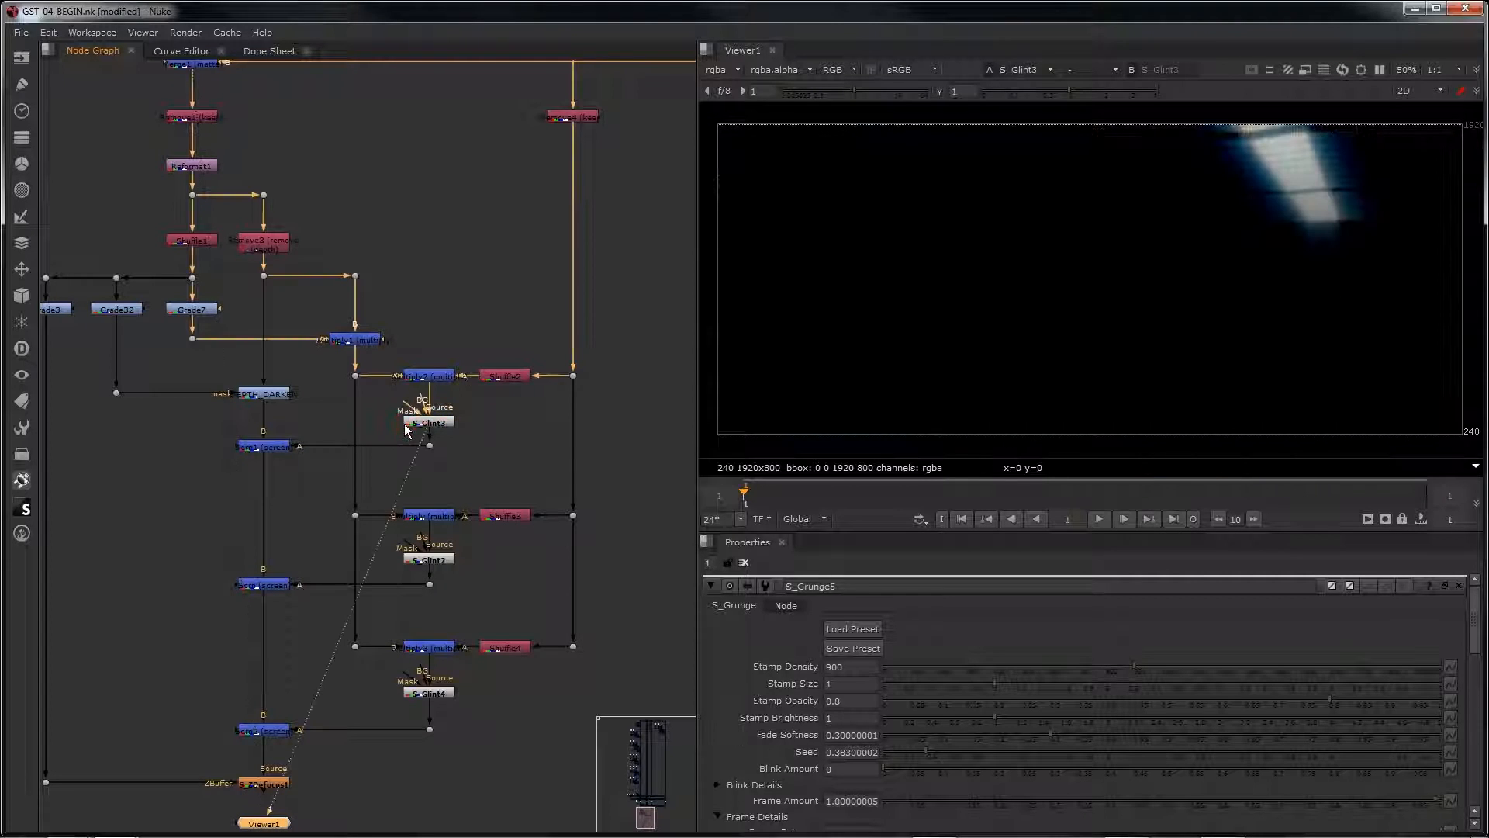
pyautogui.click(416, 559)
pyautogui.press('1')
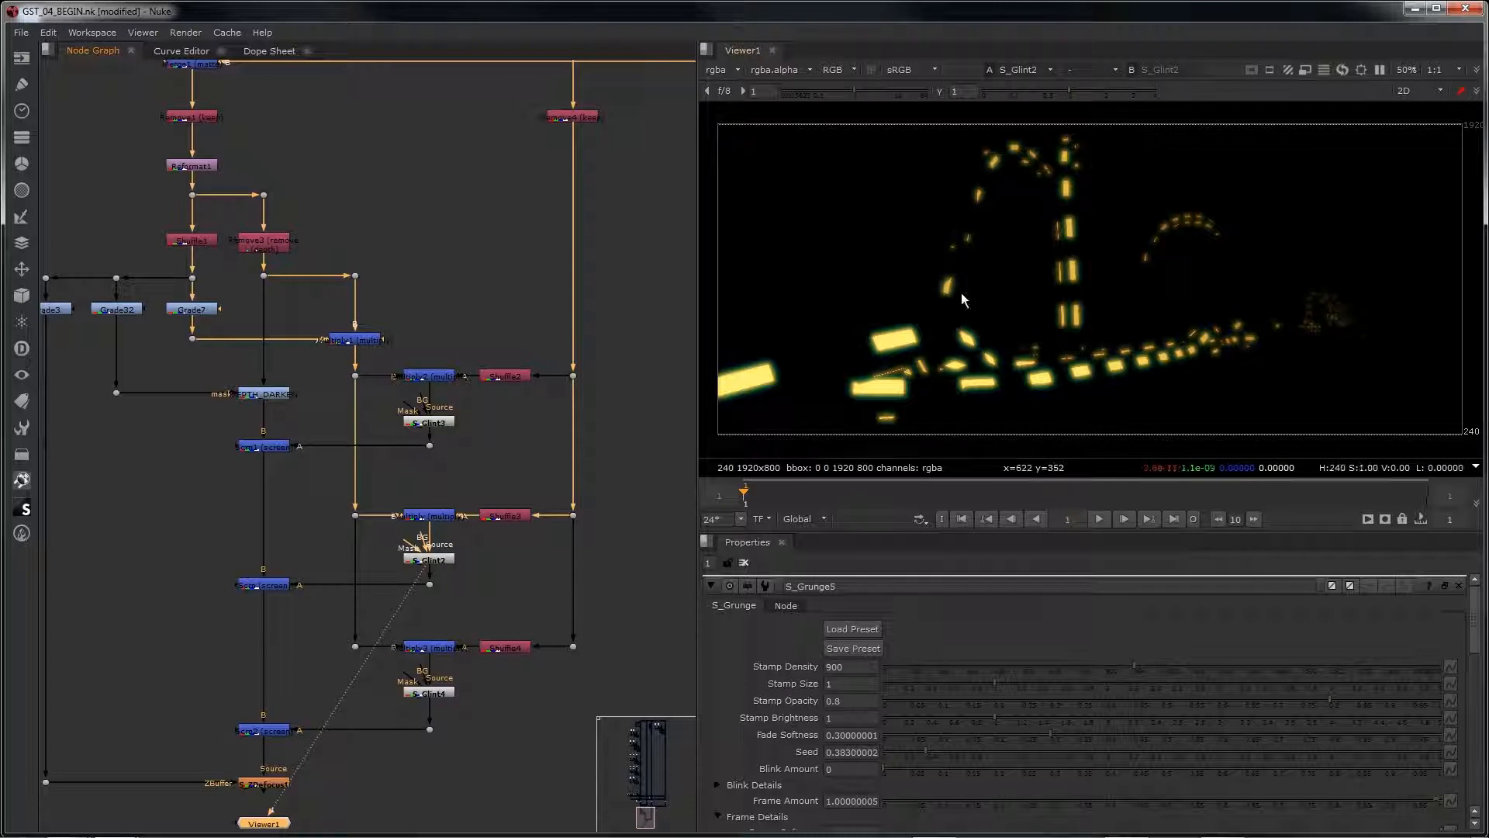
pyautogui.click(431, 692)
pyautogui.press('1')
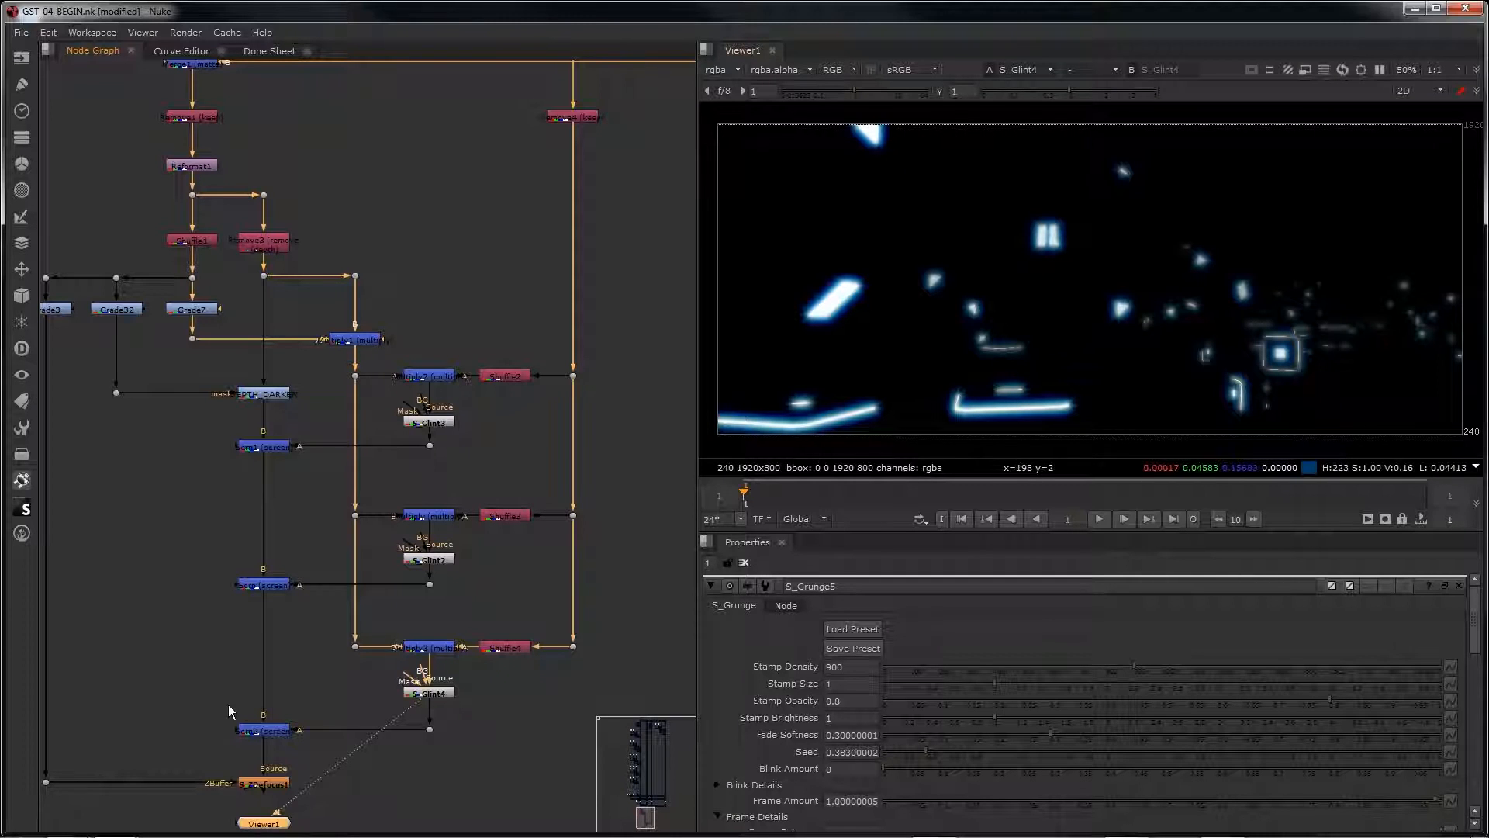
# Step: View the full composite through the S_ZDefocus node at the end of the tree
pyautogui.moveTo(228, 704); pyautogui.dragTo(322, 611, button='middle')
pyautogui.click(353, 691)
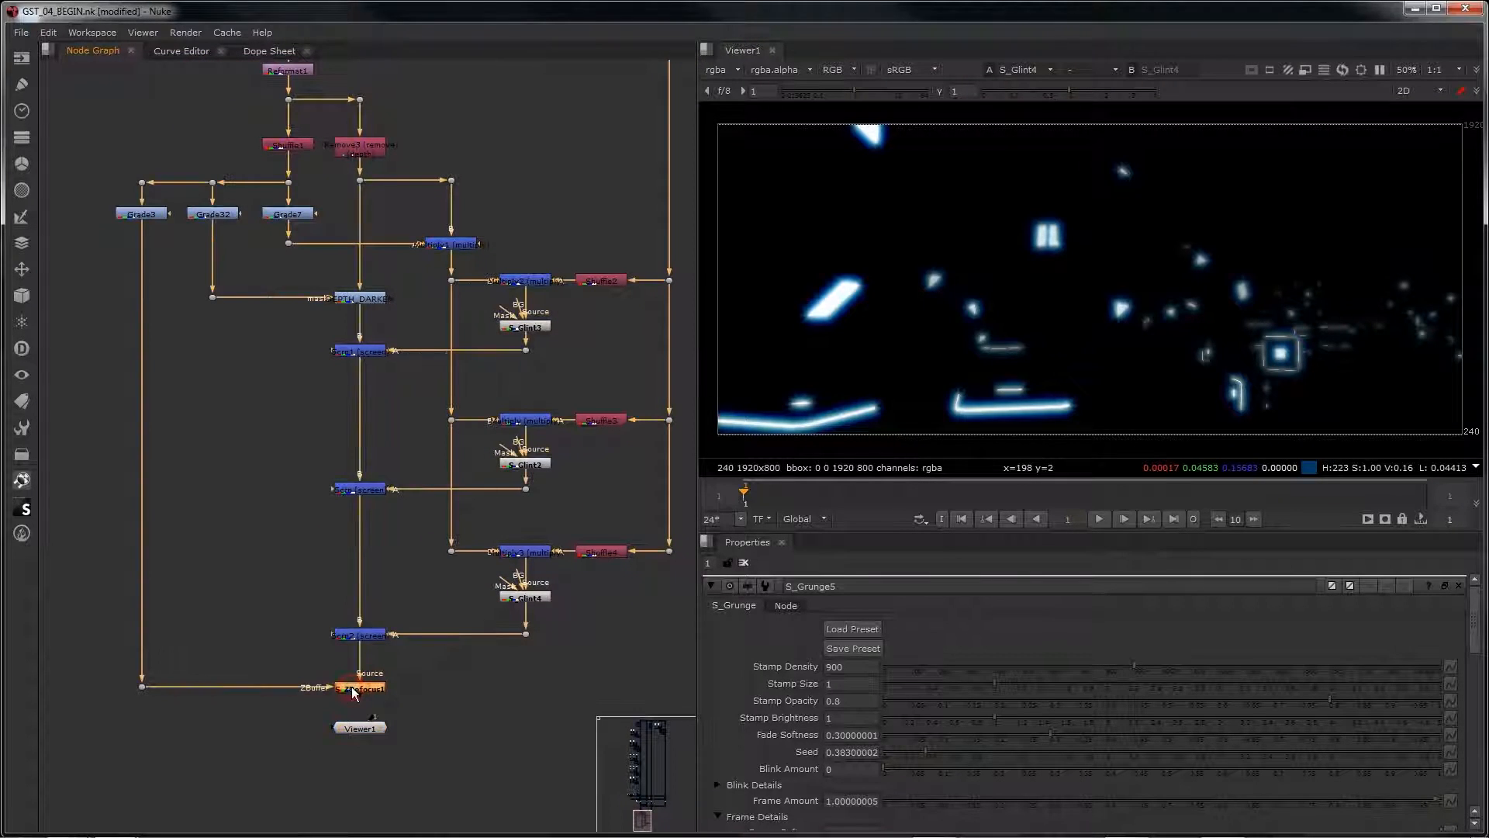
pyautogui.press('1')
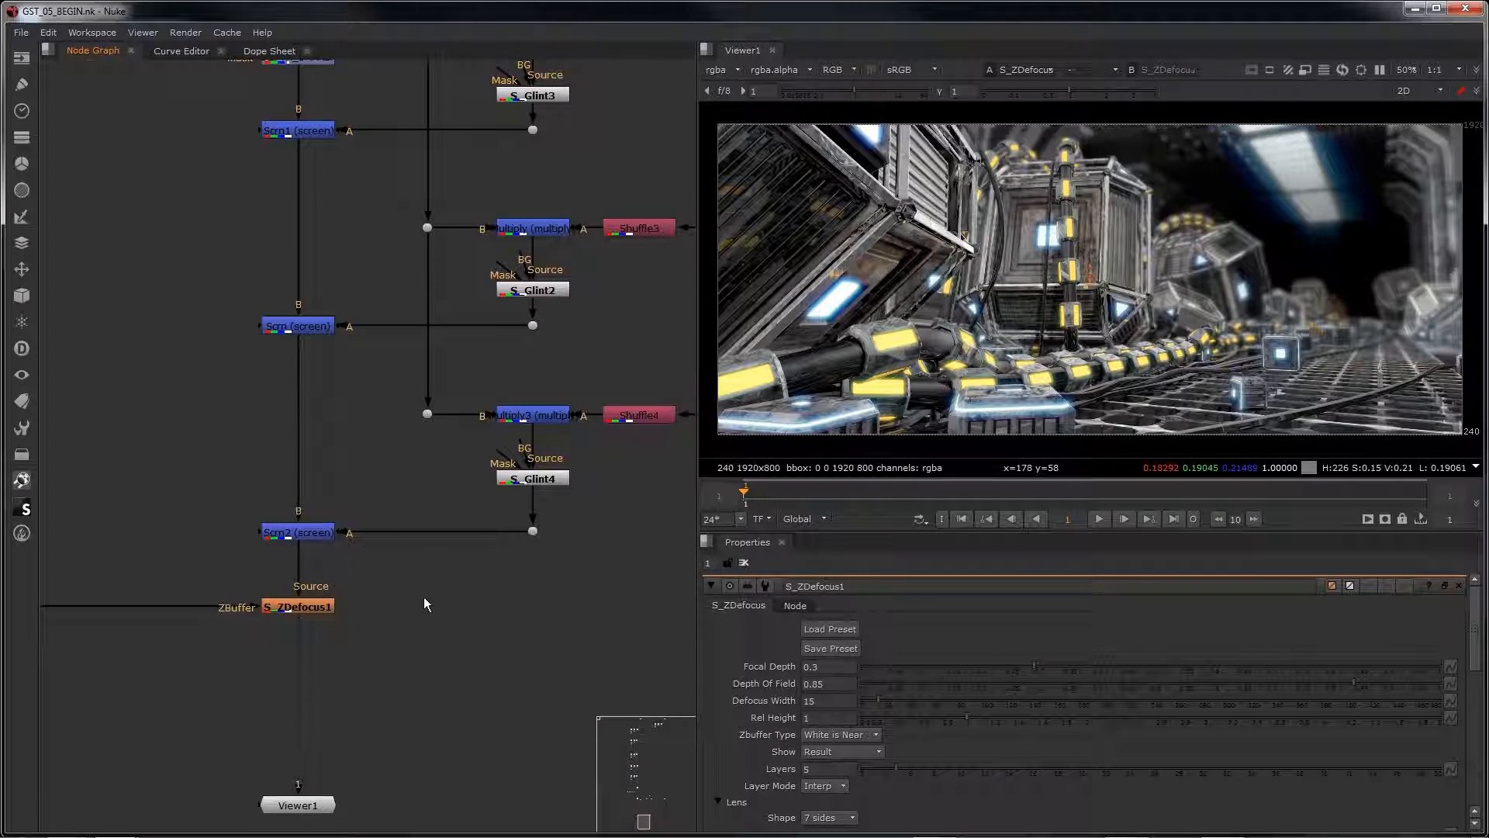
# Step: Add an S_DistortChroma node after S_ZDefocus1 and position it slightly below that node
pyautogui.scroll(2, 398, 571)
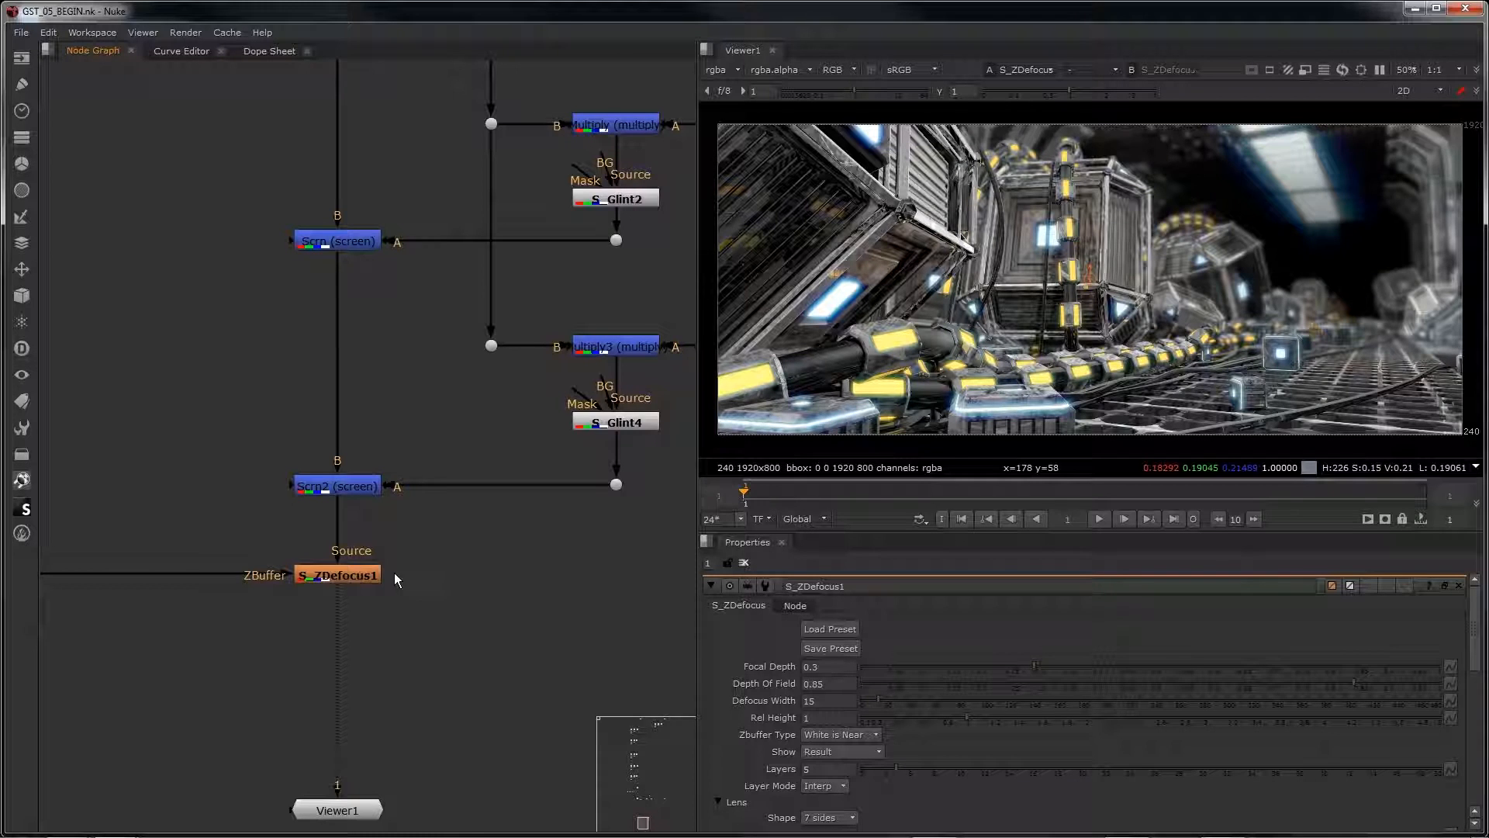
pyautogui.moveTo(394, 573); pyautogui.dragTo(527, 380, button='middle')
pyautogui.click(497, 387)
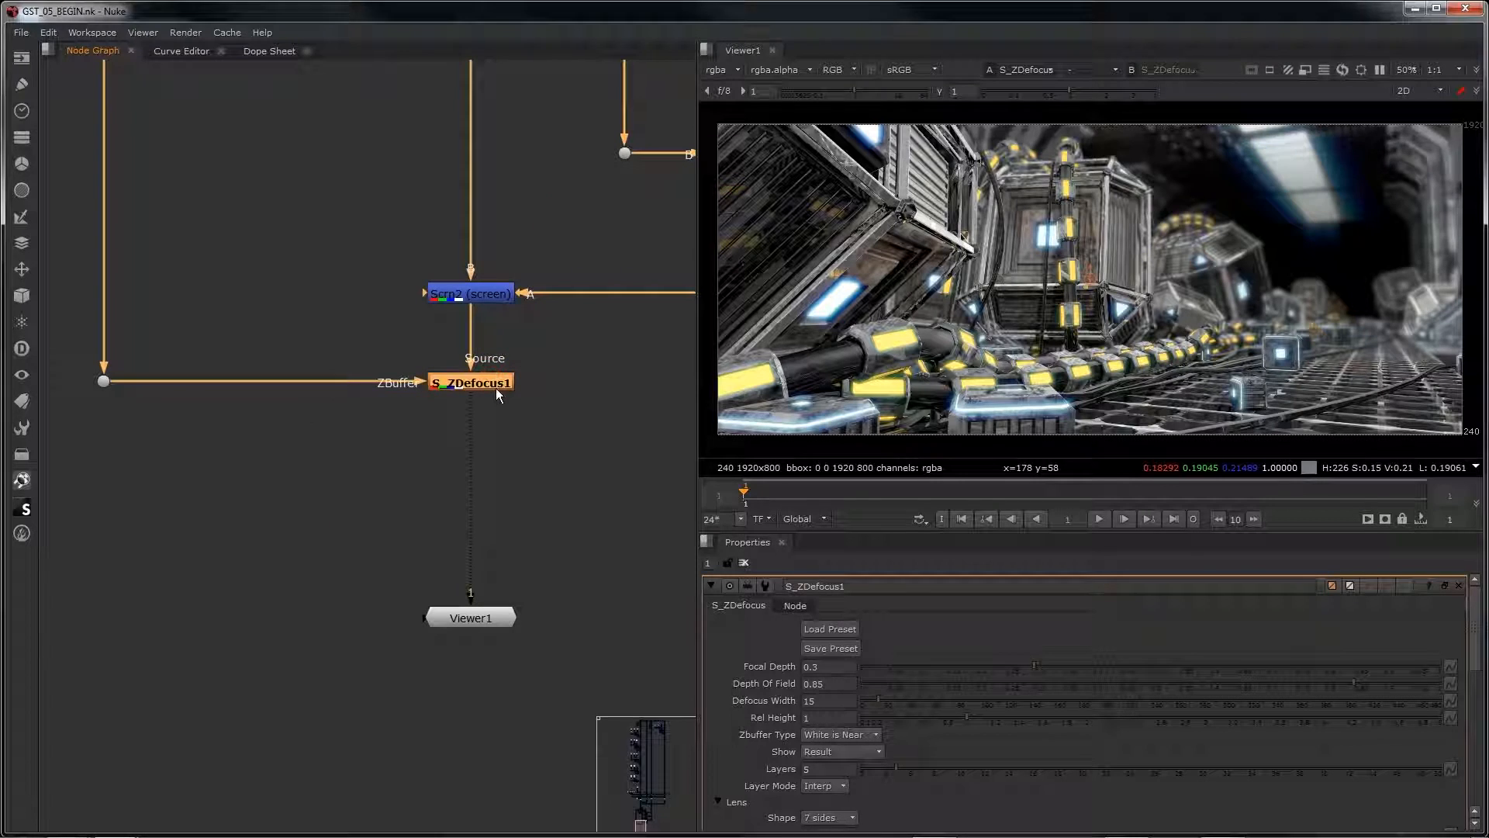
pyautogui.press('Tab')
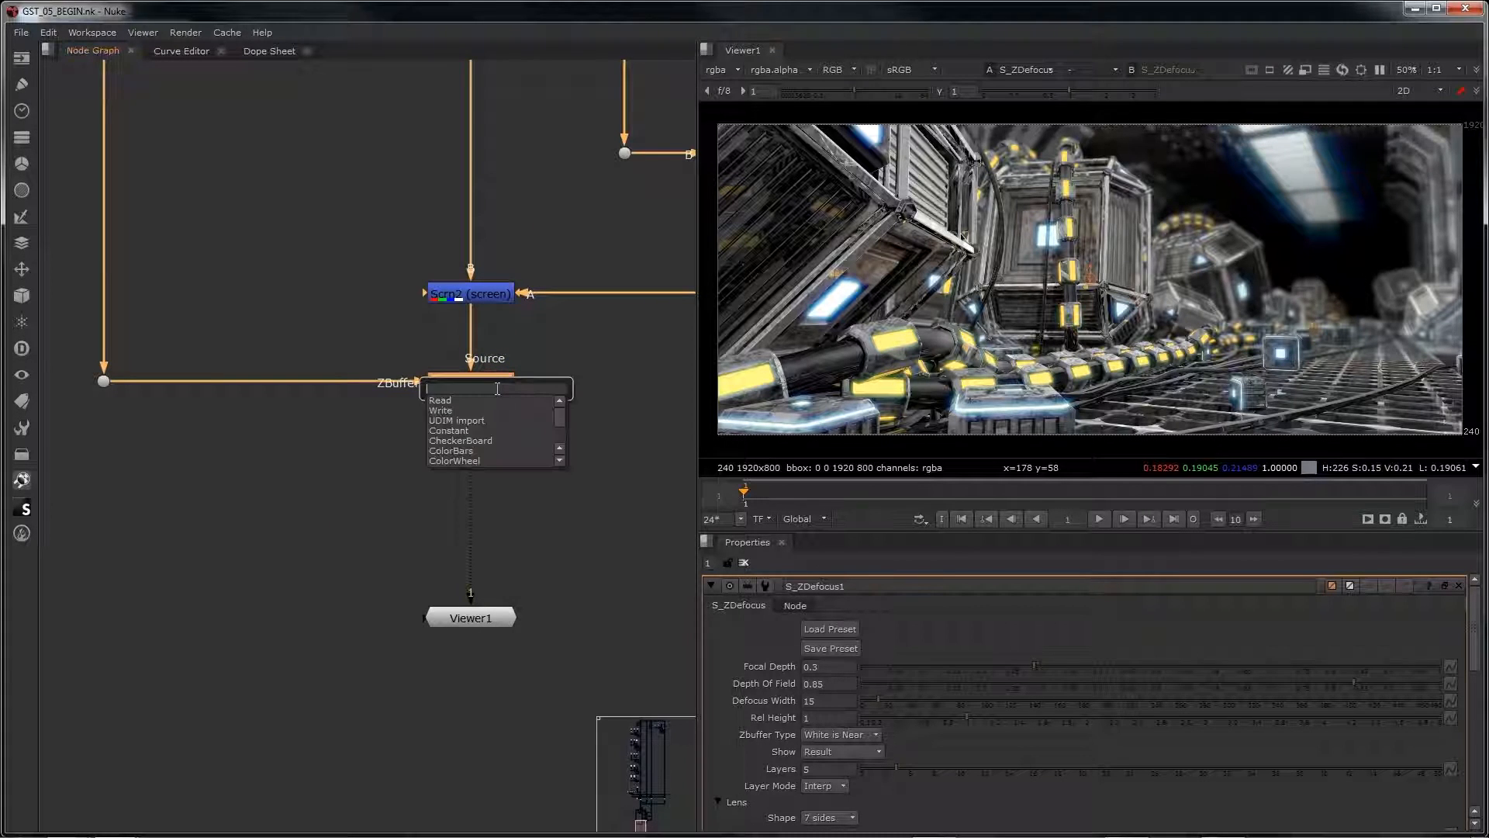
pyautogui.write('s_dis')
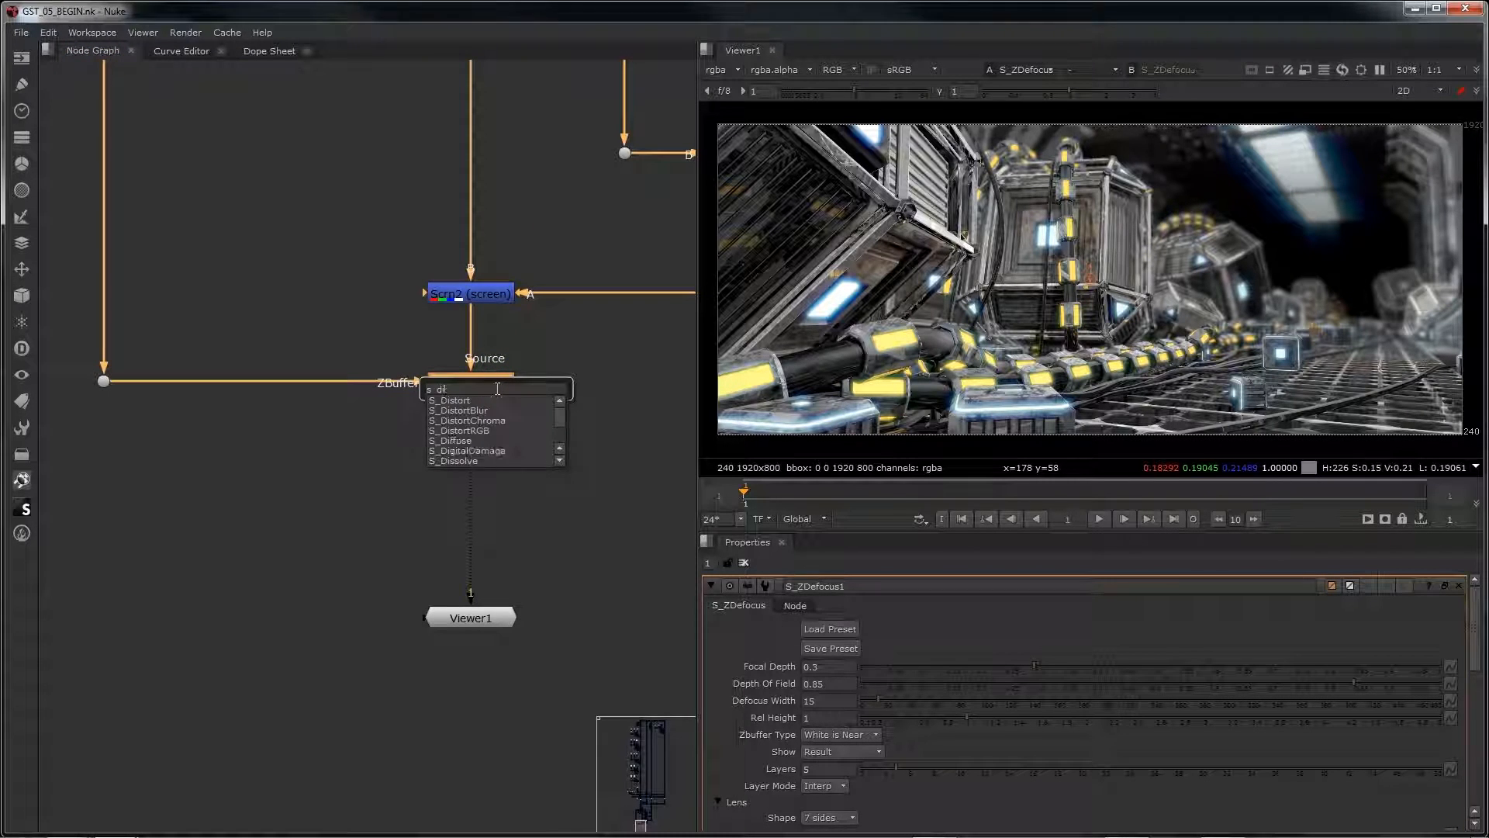
pyautogui.click(490, 420)
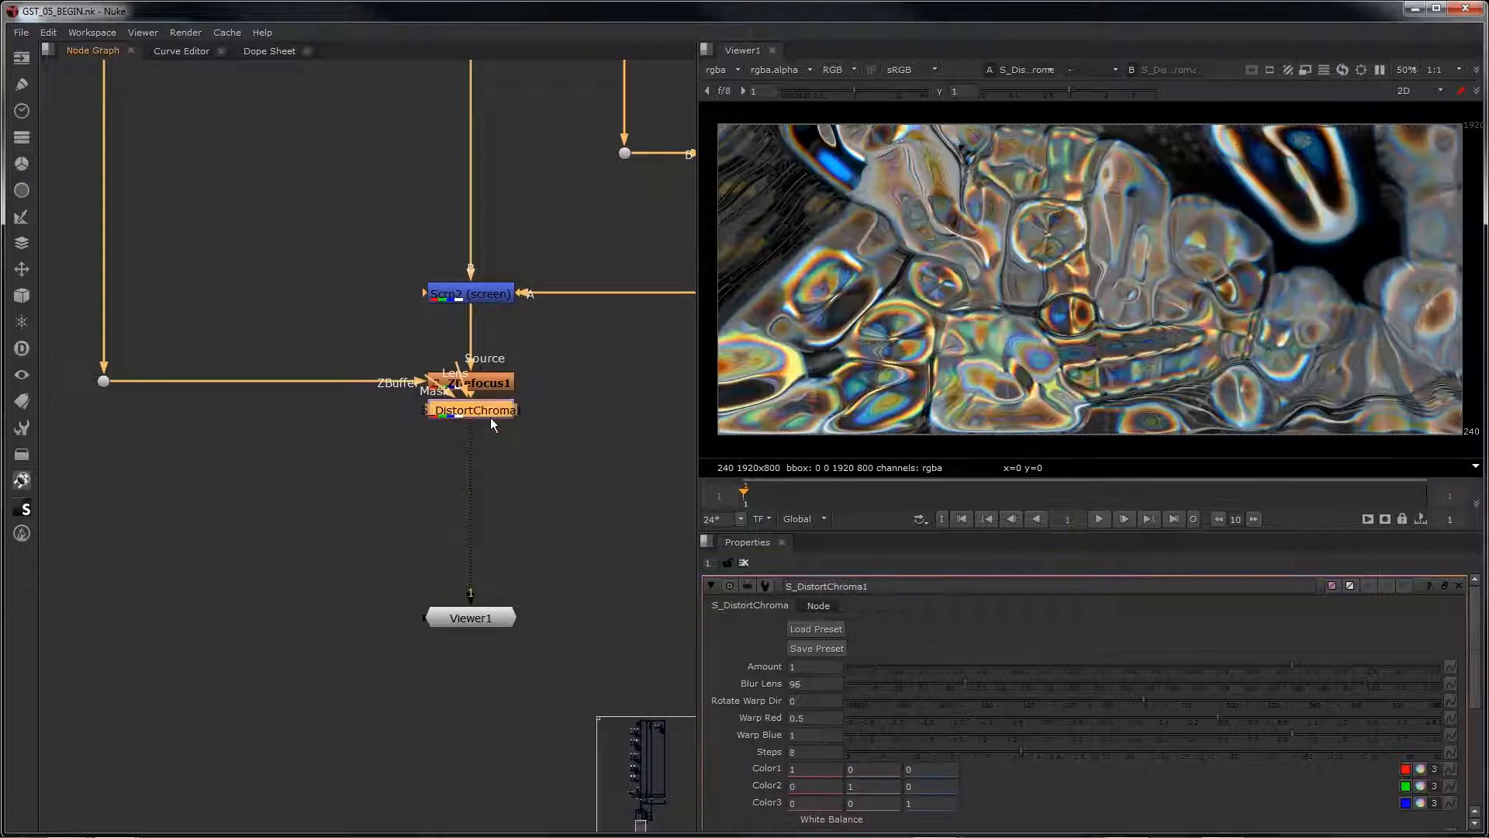
pyautogui.moveTo(481, 416); pyautogui.dragTo(481, 429)
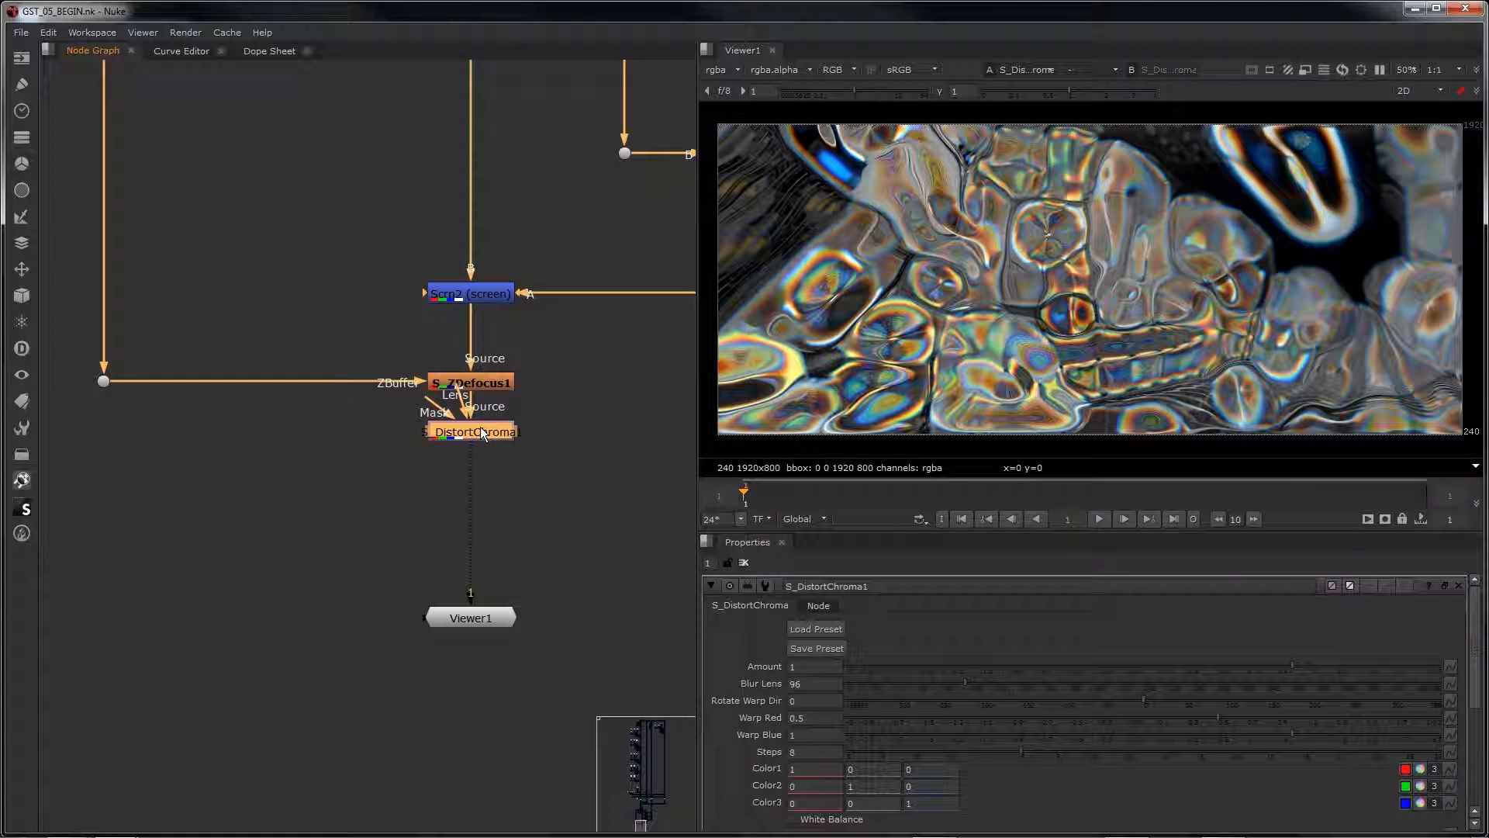
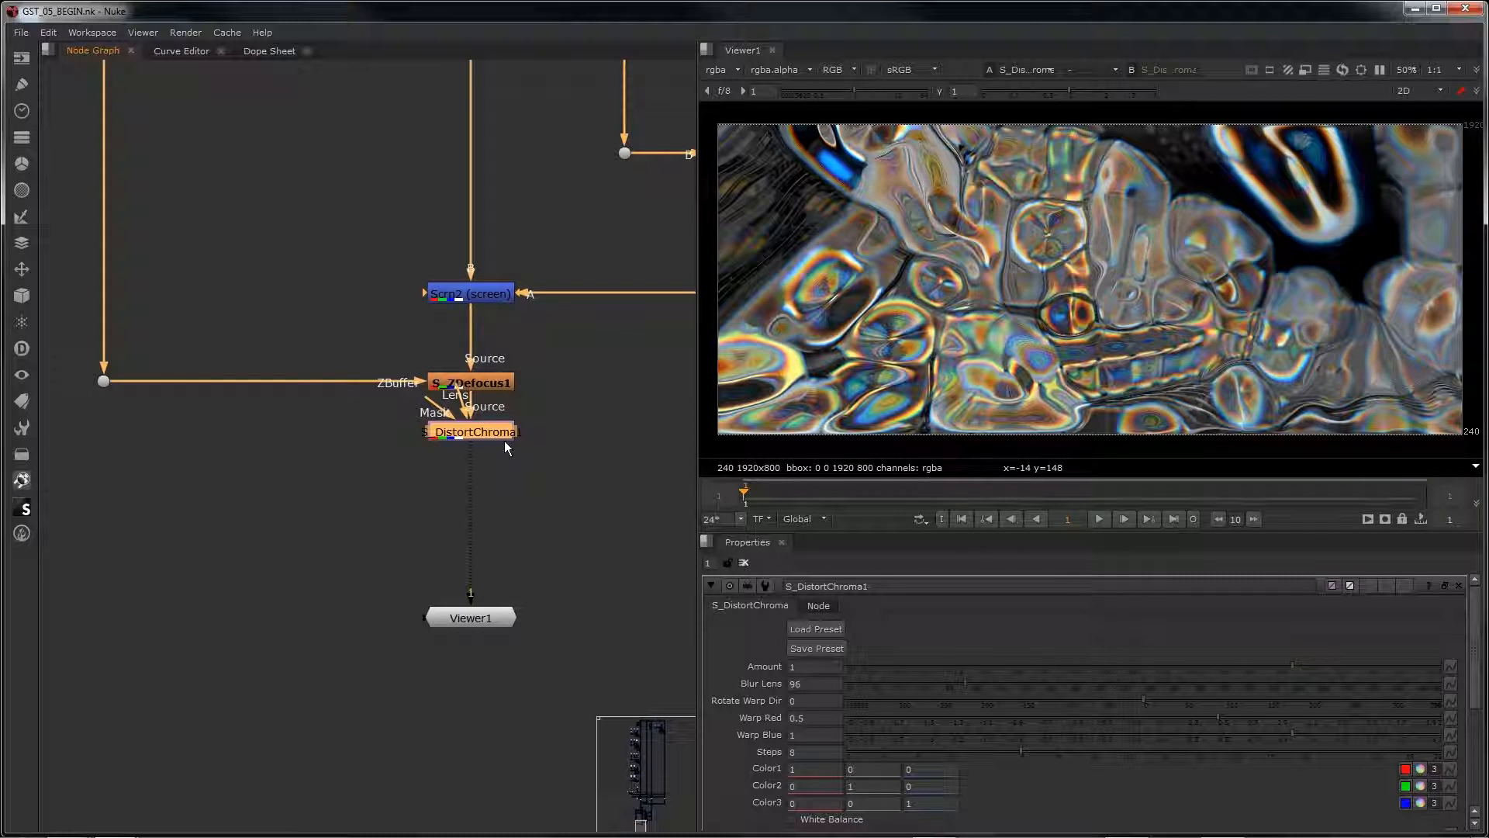
# Step: Move the S_DistortChroma1 node further down below S_ZDefocus1, leaving space between the two nodes
pyautogui.moveTo(498, 431); pyautogui.dragTo(494, 465)
pyautogui.moveTo(525, 497); pyautogui.dragTo(439, 399, button='middle')
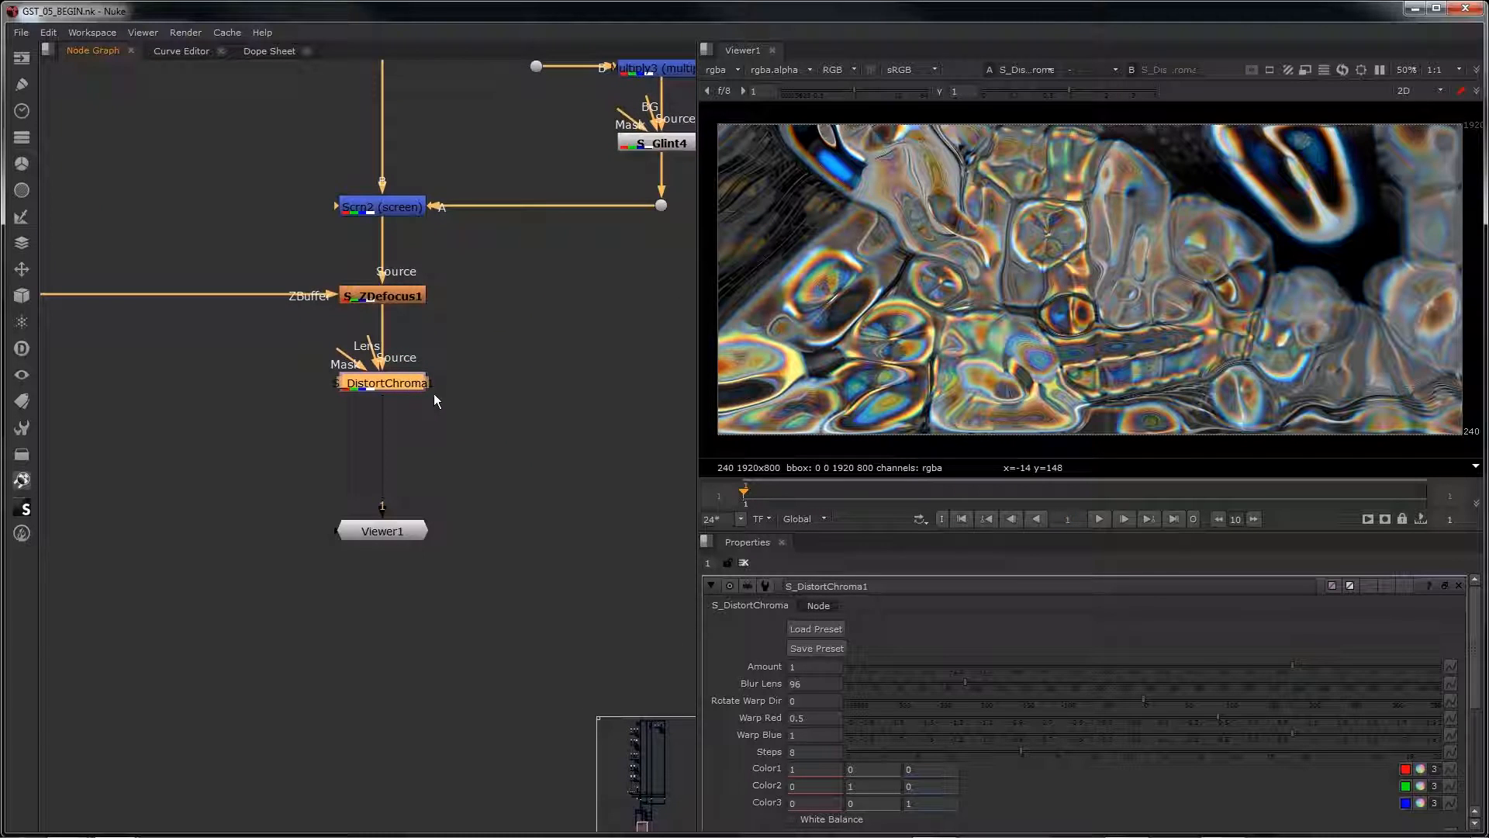
# Step: Set Blur Lens to 400 and Amount to 0.05 on S_DistortChroma1
pyautogui.doubleClick(815, 684)
pyautogui.write('400')
pyautogui.press('Return')
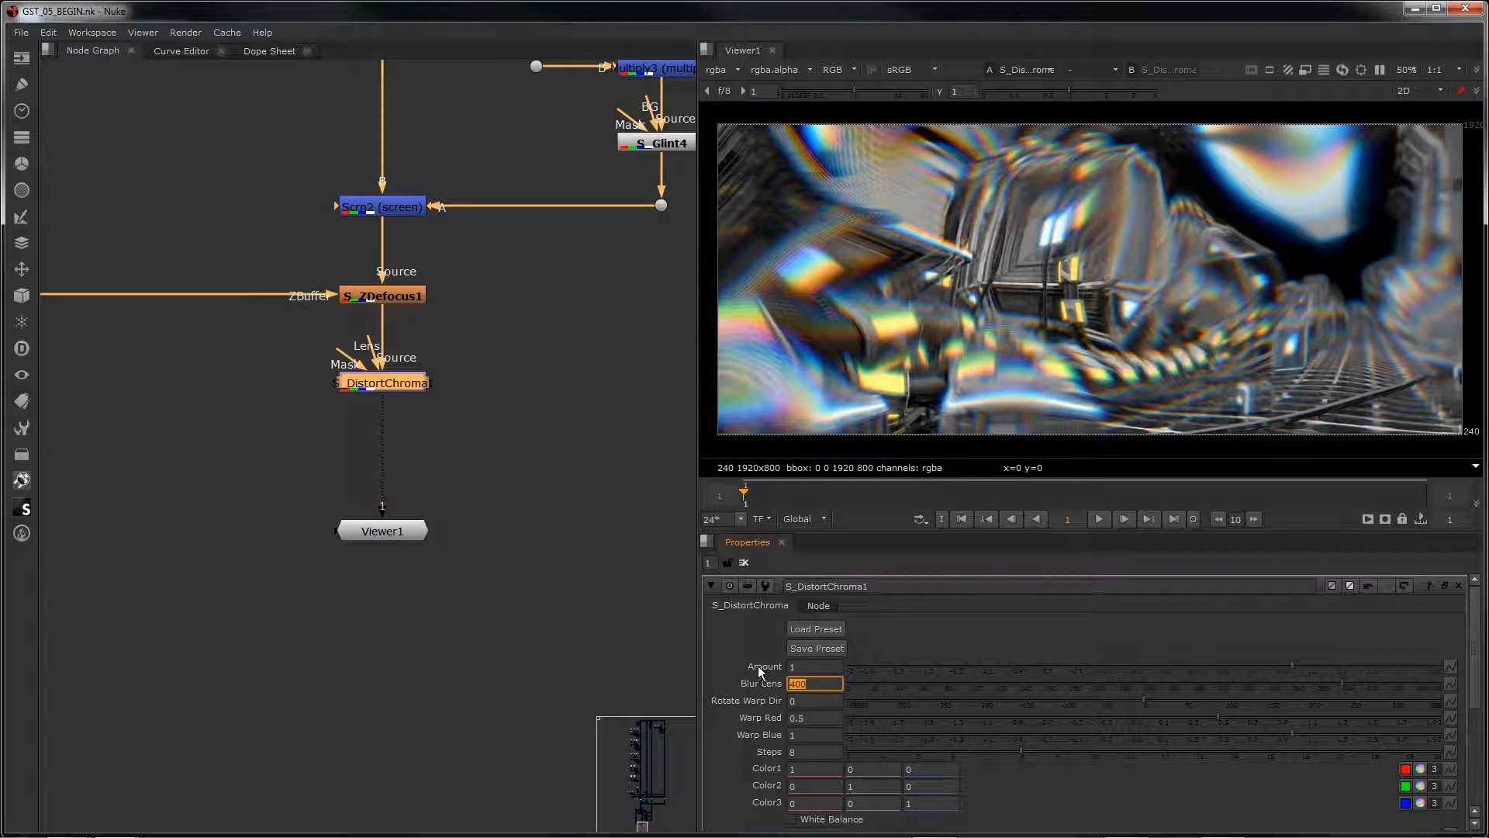
pyautogui.doubleClick(807, 665)
pyautogui.write('0.05')
pyautogui.press('Return')
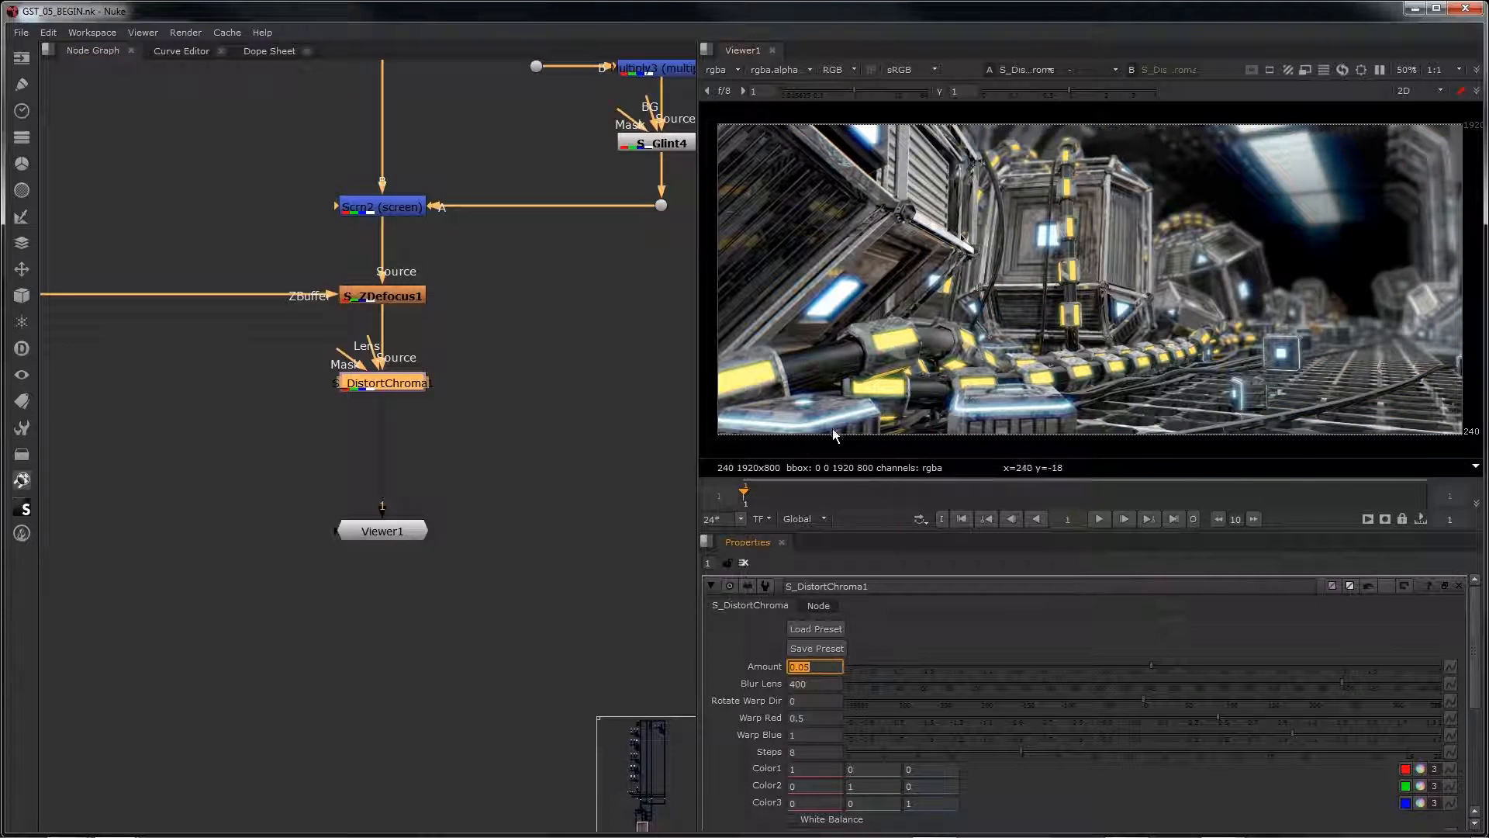
# Step: Load the preset named 02 into the S_DistortChroma1 node
pyautogui.click(839, 626)
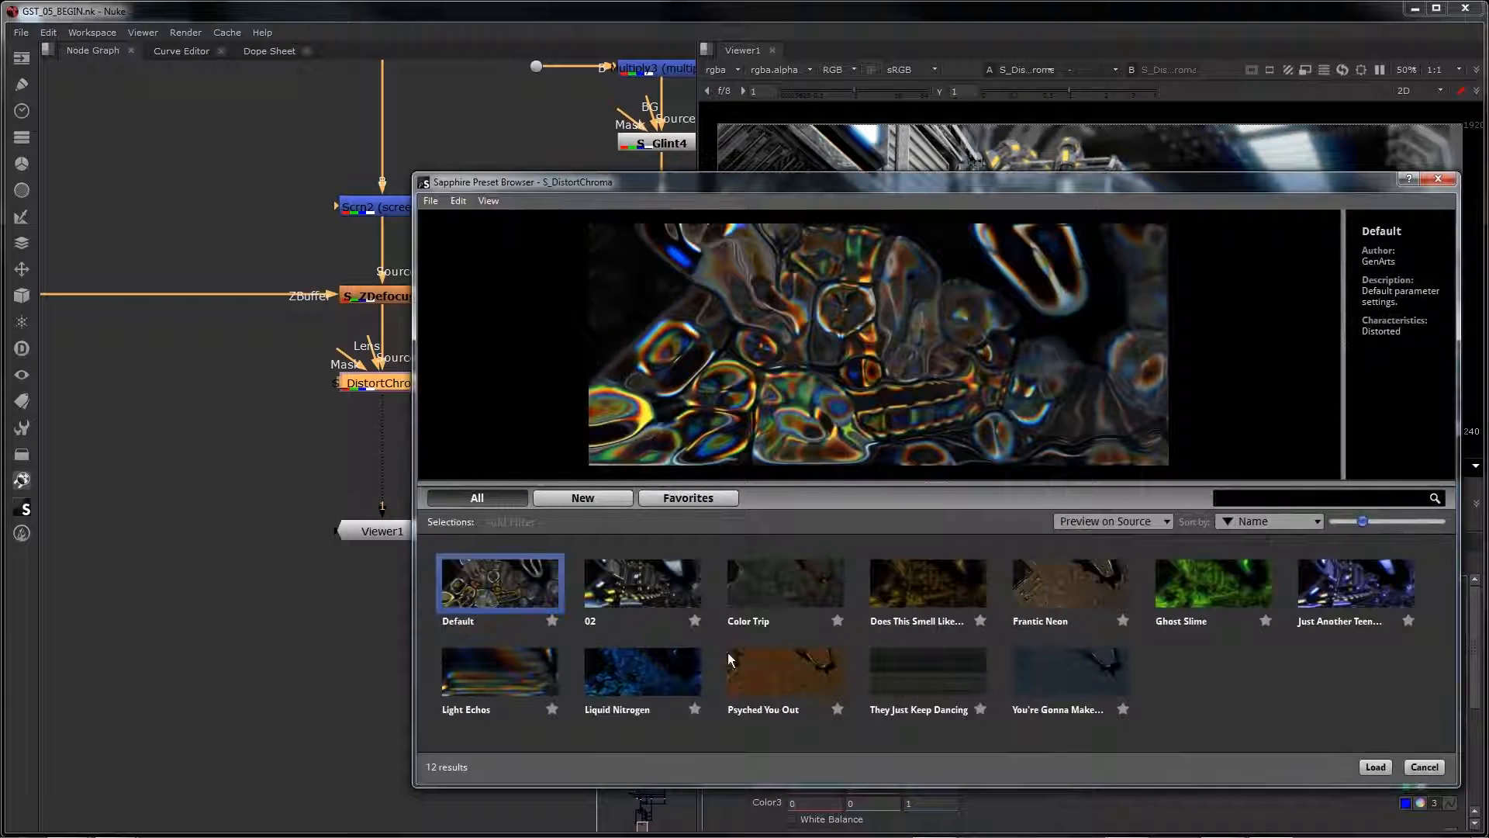
pyautogui.click(650, 618)
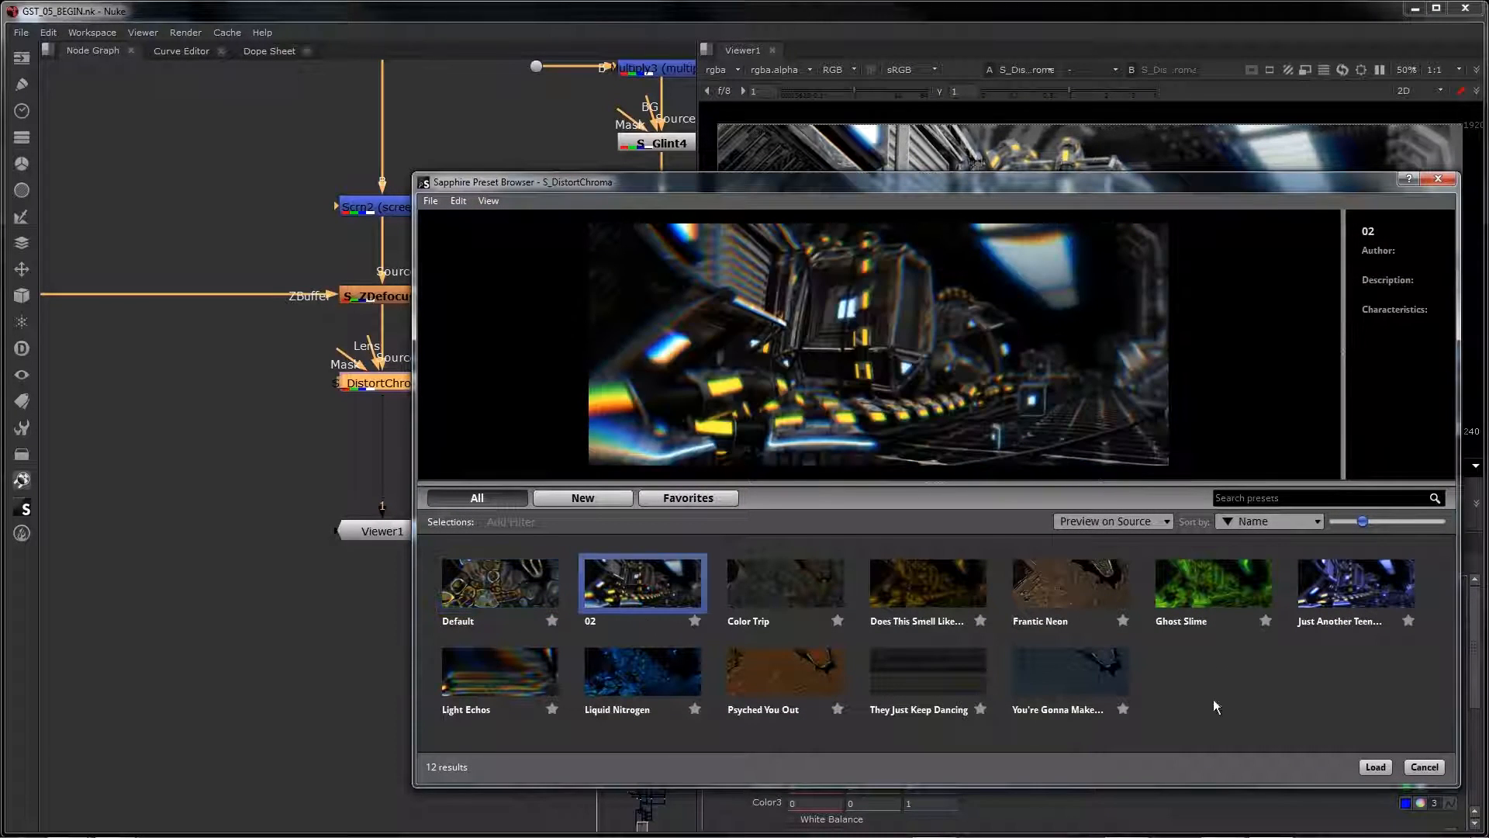
pyautogui.click(1370, 767)
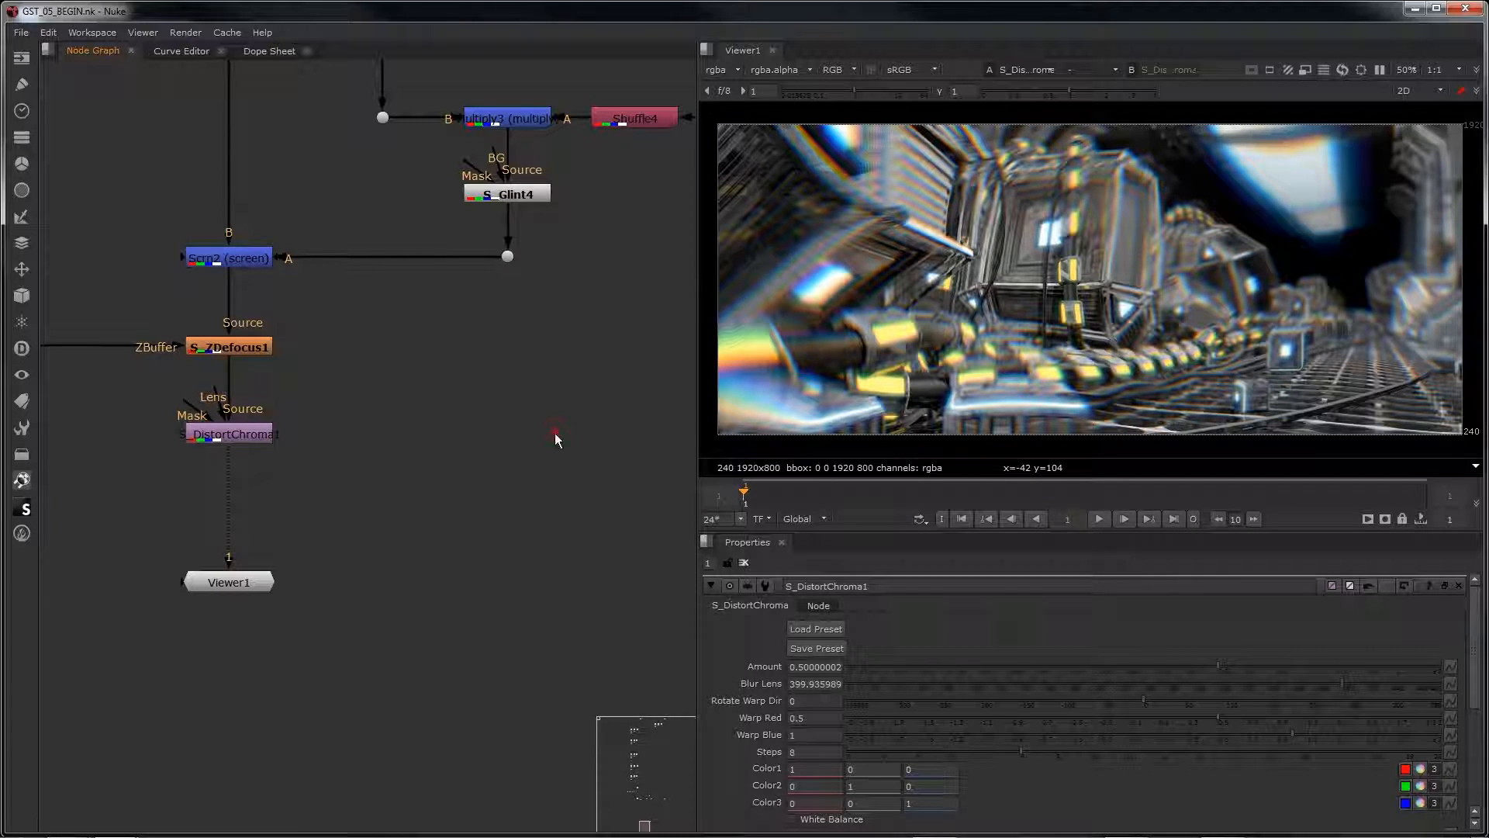
# Step: Create a Constant node in the empty graph area to the right of S_DistortChroma1
pyautogui.press('Tab')
pyautogui.write('con')
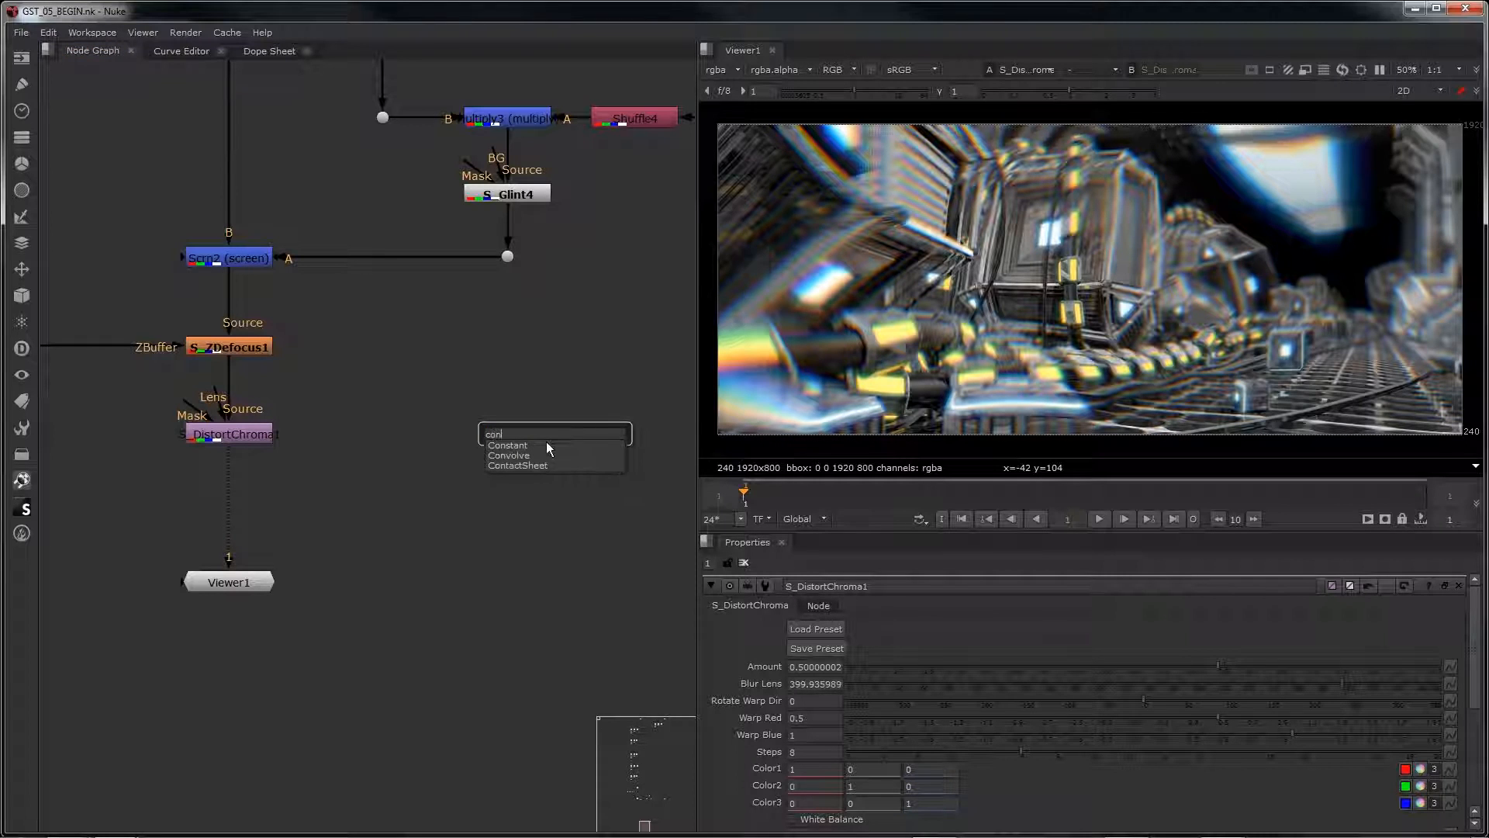
pyautogui.press('Return')
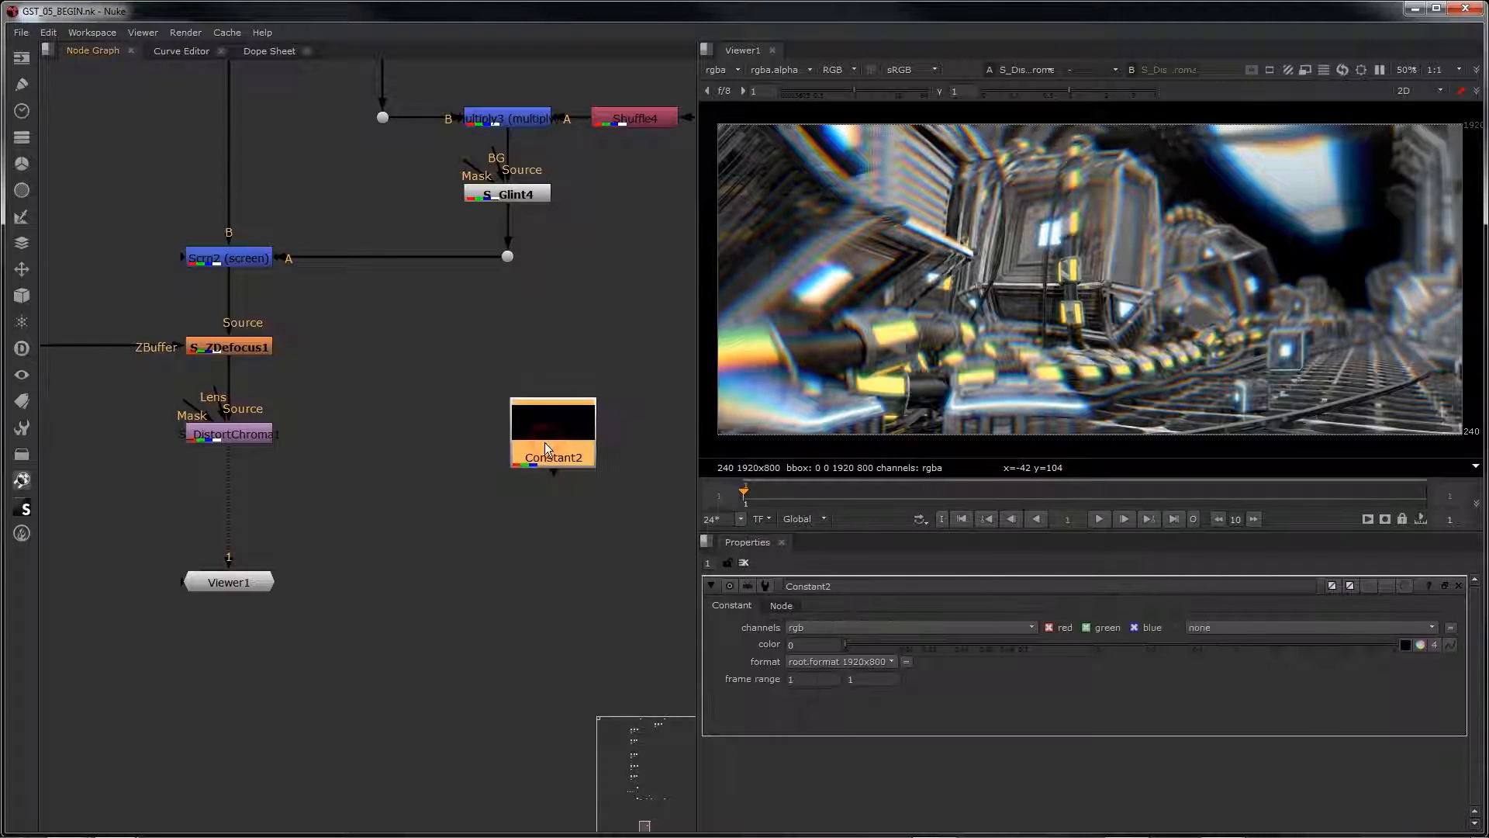
pyautogui.moveTo(553, 431); pyautogui.dragTo(546, 425)
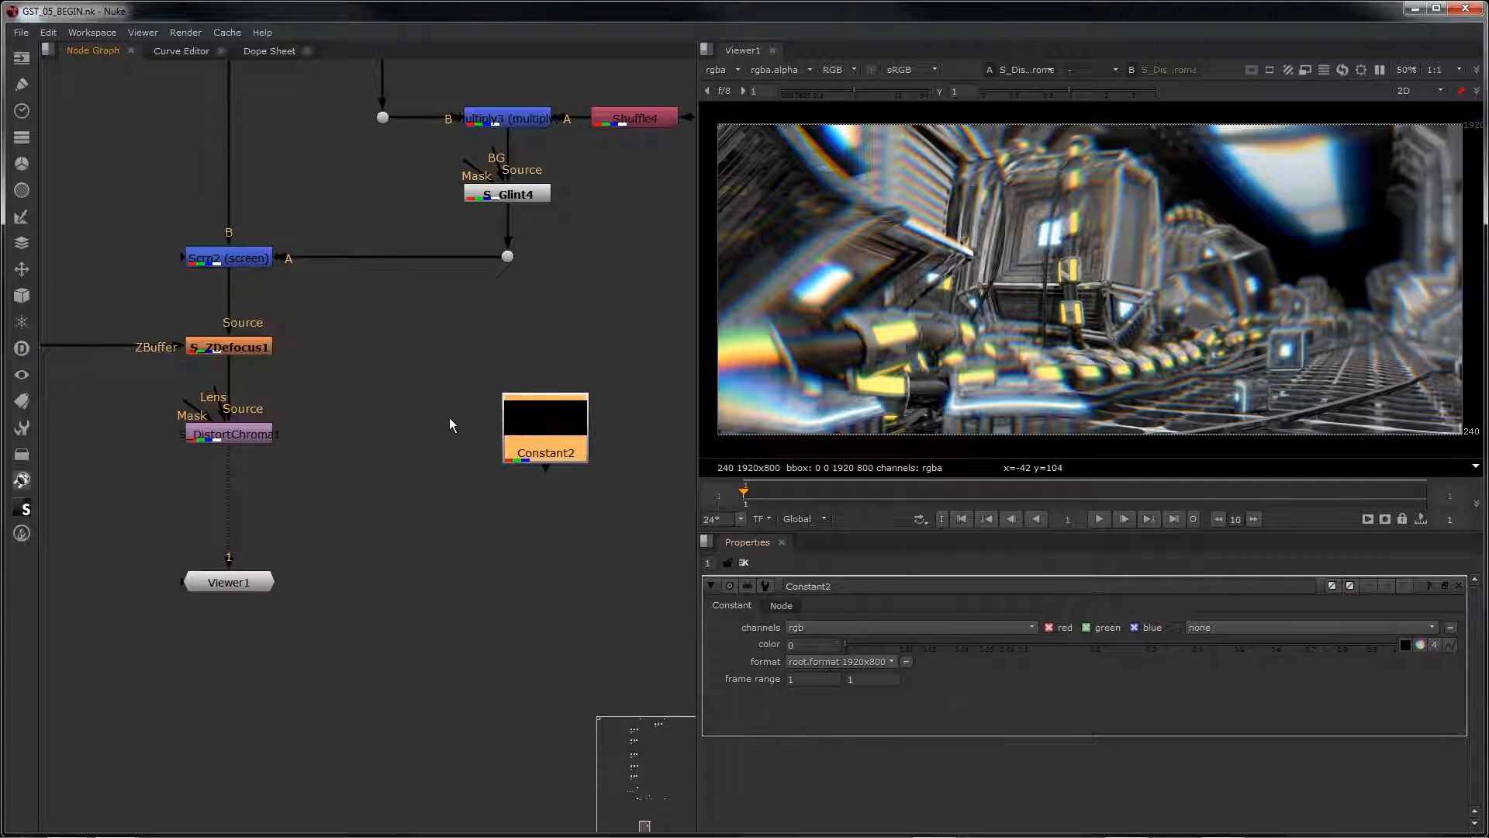
# Step: Add an S_Vignette node between S_DistortChroma1 and Constant2, connect its source to Constant2, and view its output
pyautogui.click(449, 417)
pyautogui.press('Tab')
pyautogui.write('s vi')
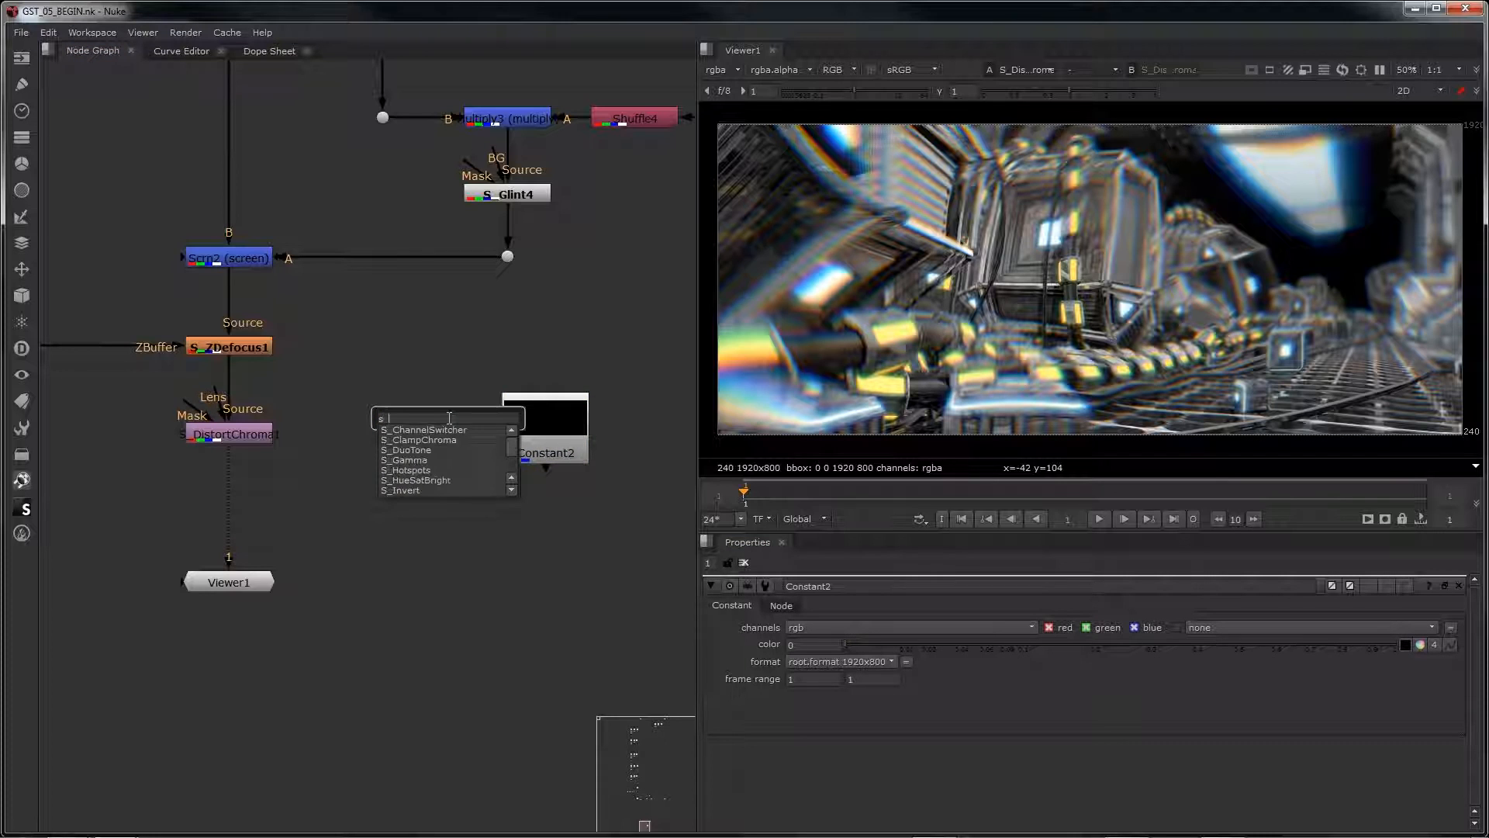
pyautogui.press('Return')
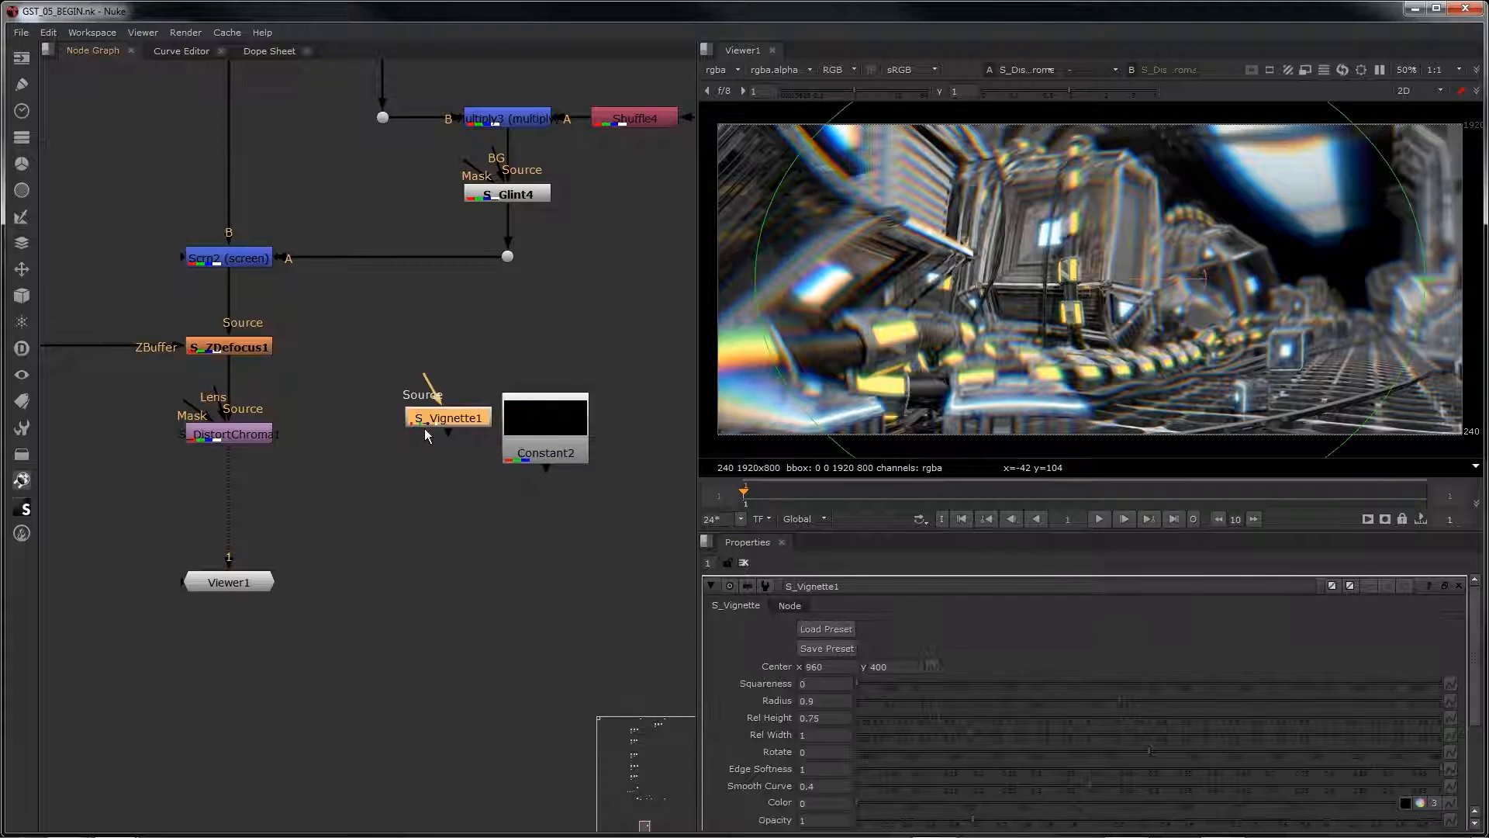
pyautogui.moveTo(436, 416); pyautogui.dragTo(531, 432)
pyautogui.moveTo(547, 431); pyautogui.dragTo(541, 433)
pyautogui.click(402, 431)
pyautogui.keyDown('ctrl'); pyautogui.keyDown('shift'); pyautogui.click(402, 431); pyautogui.keyUp('shift'); pyautogui.keyUp('ctrl')
pyautogui.click(403, 436)
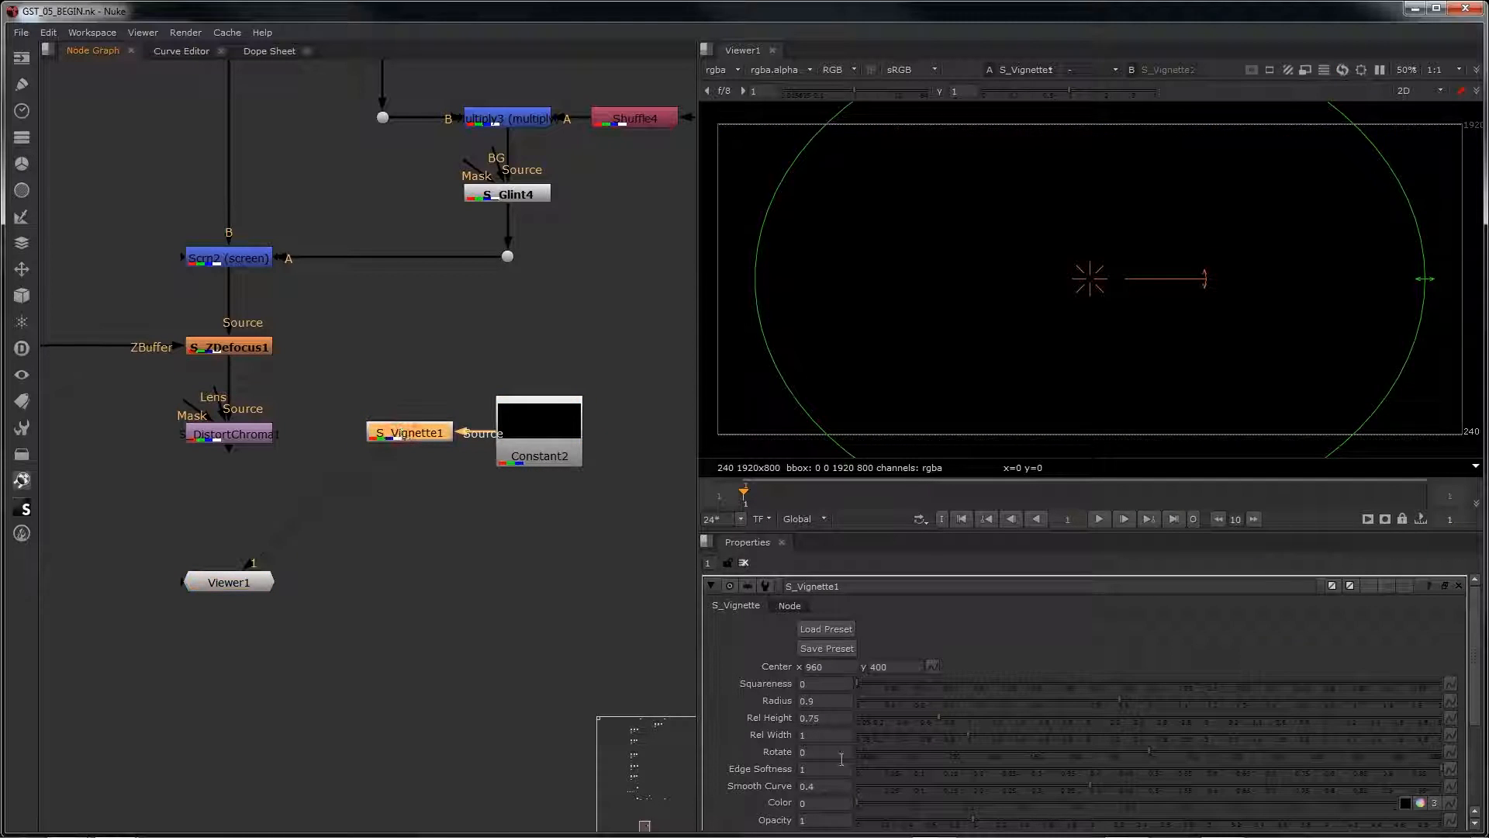
# Step: Load the 02-vignette-chroma preset into S_Vignette1 and look through its parameters
pyautogui.click(838, 628)
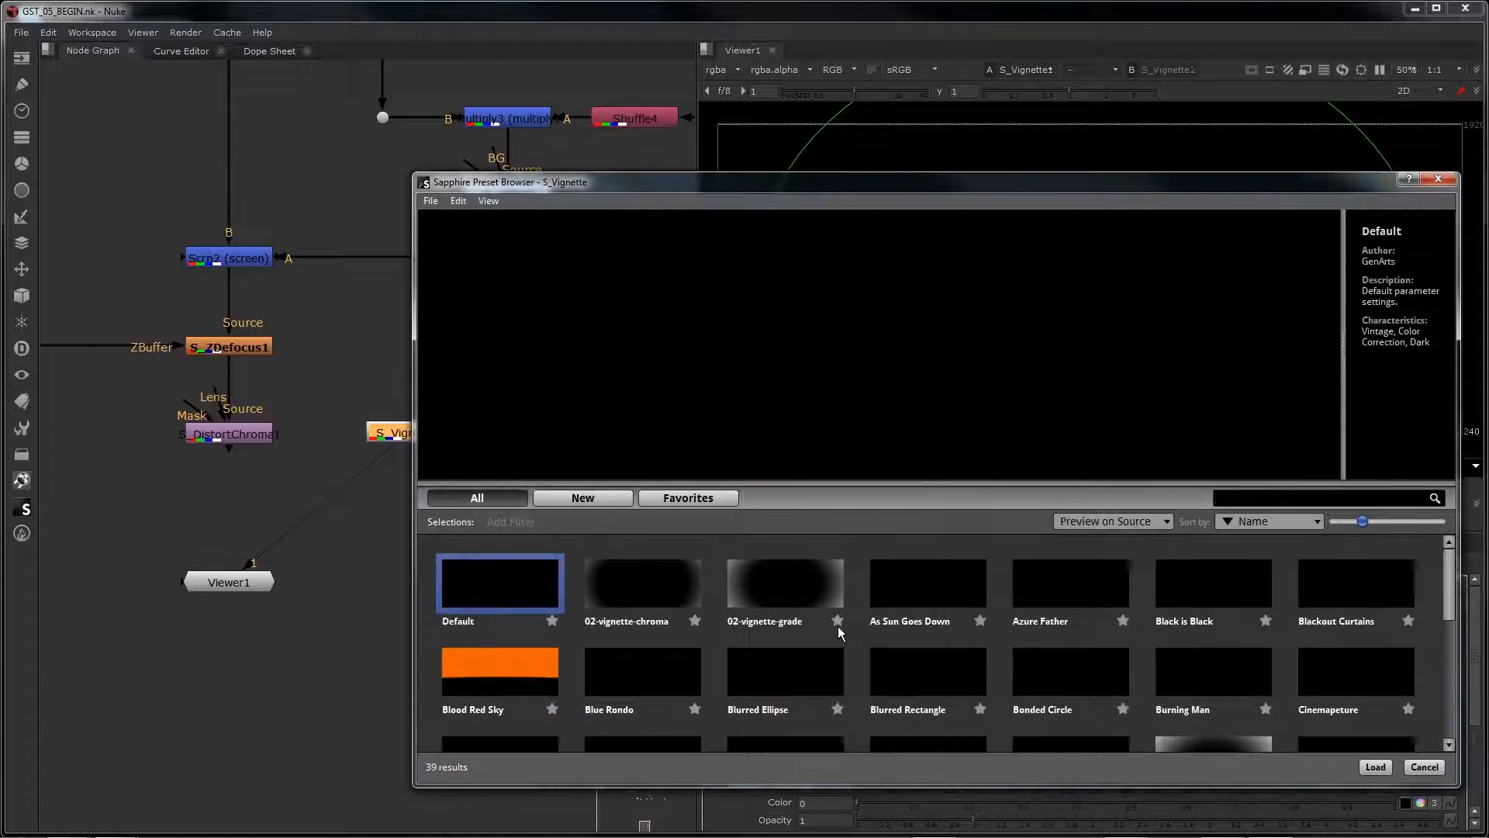
pyautogui.click(622, 588)
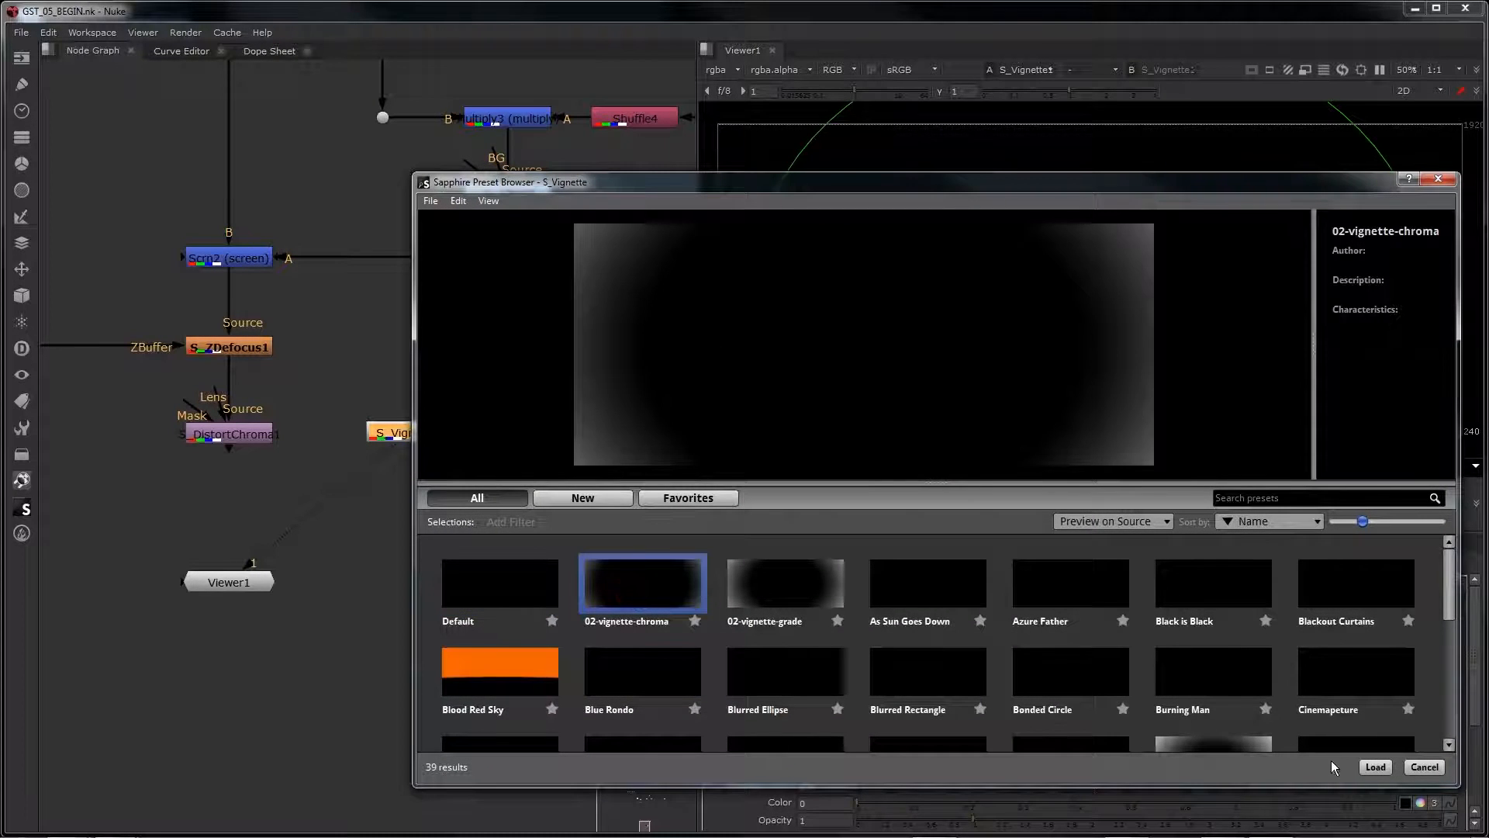
pyautogui.click(1369, 767)
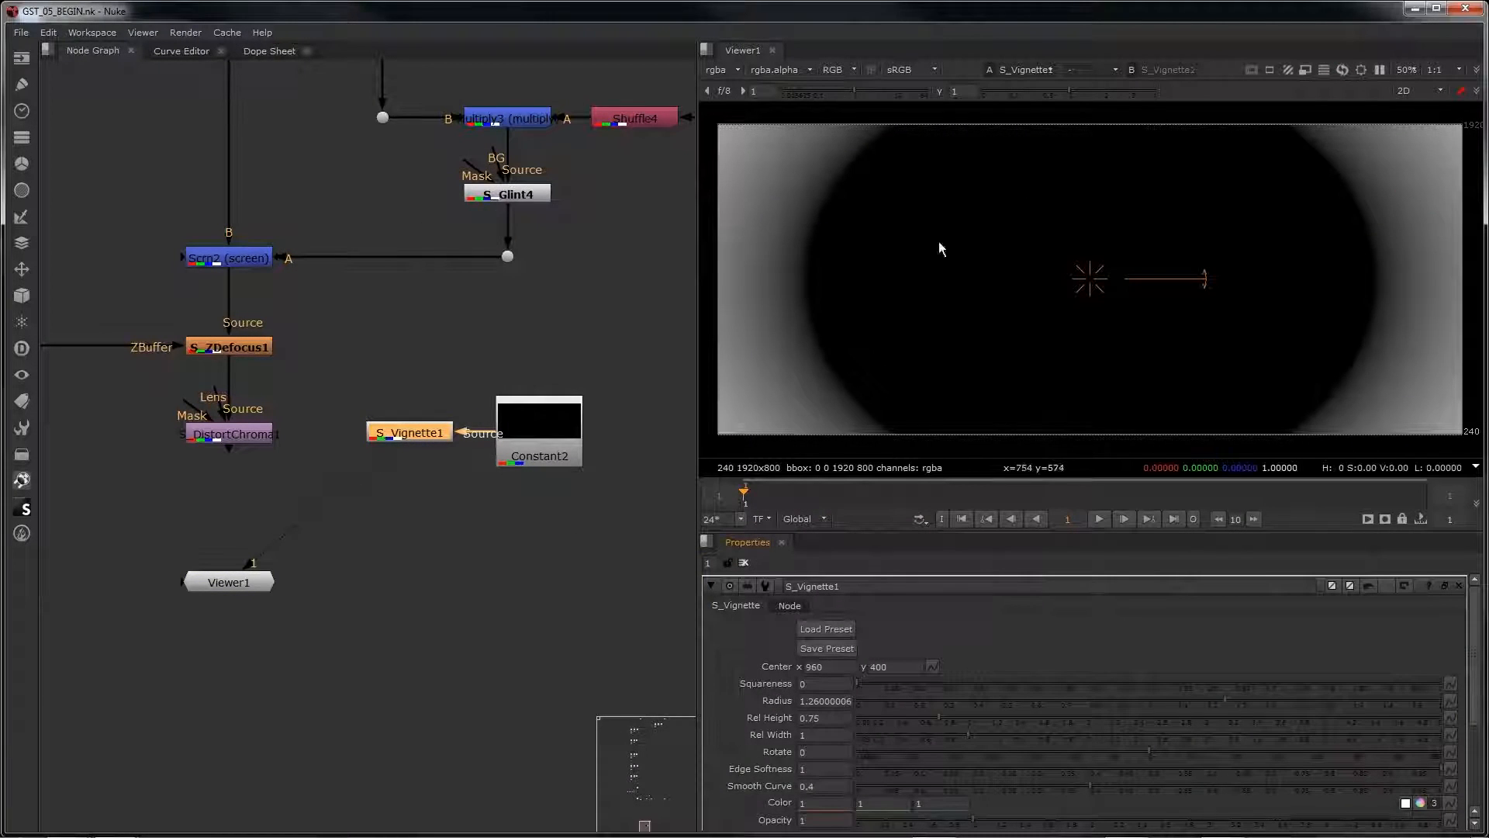
pyautogui.scroll(-3, 974, 674)
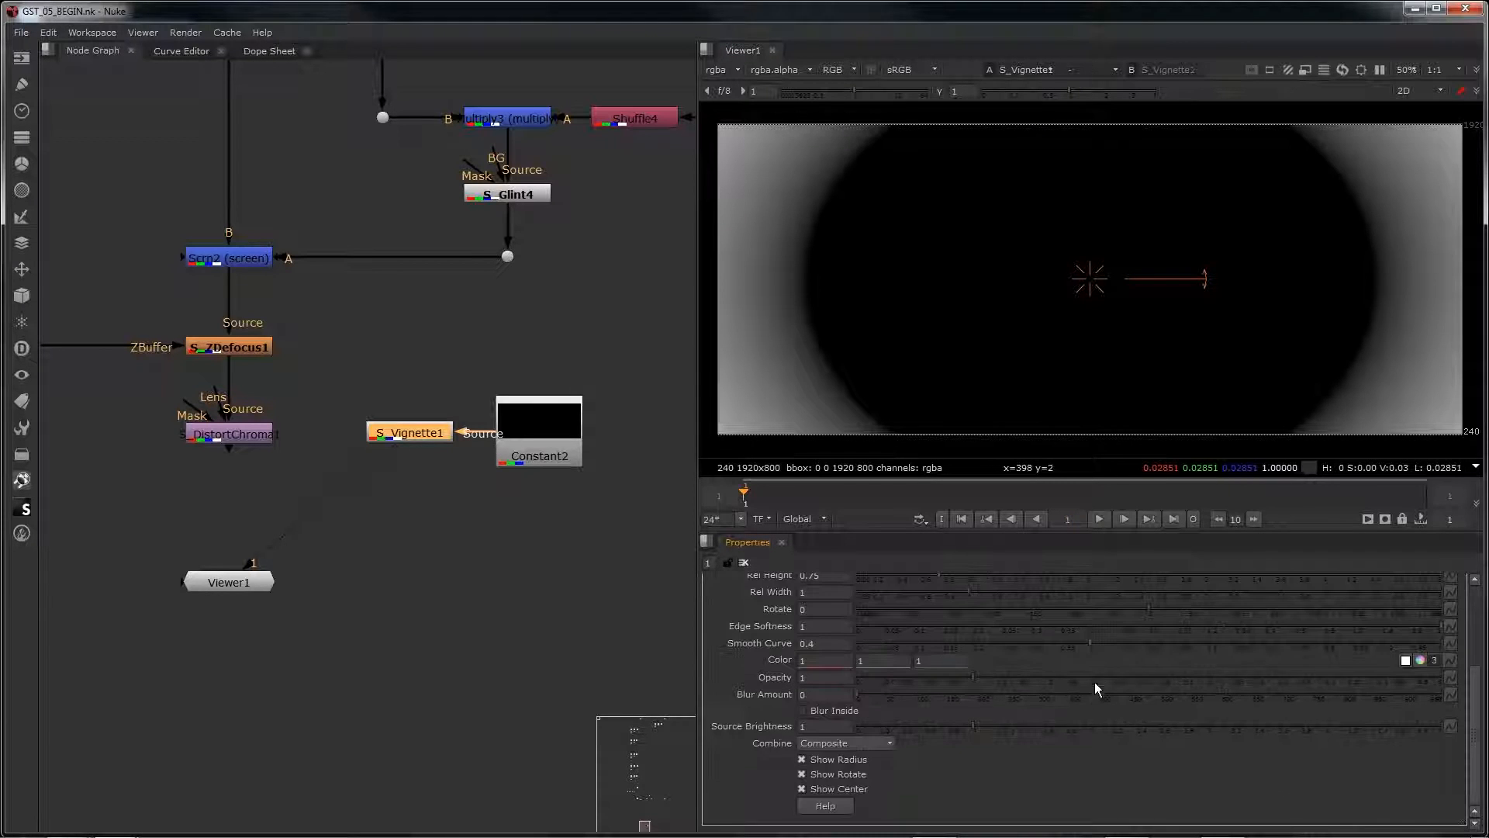
pyautogui.scroll(3, 791, 672)
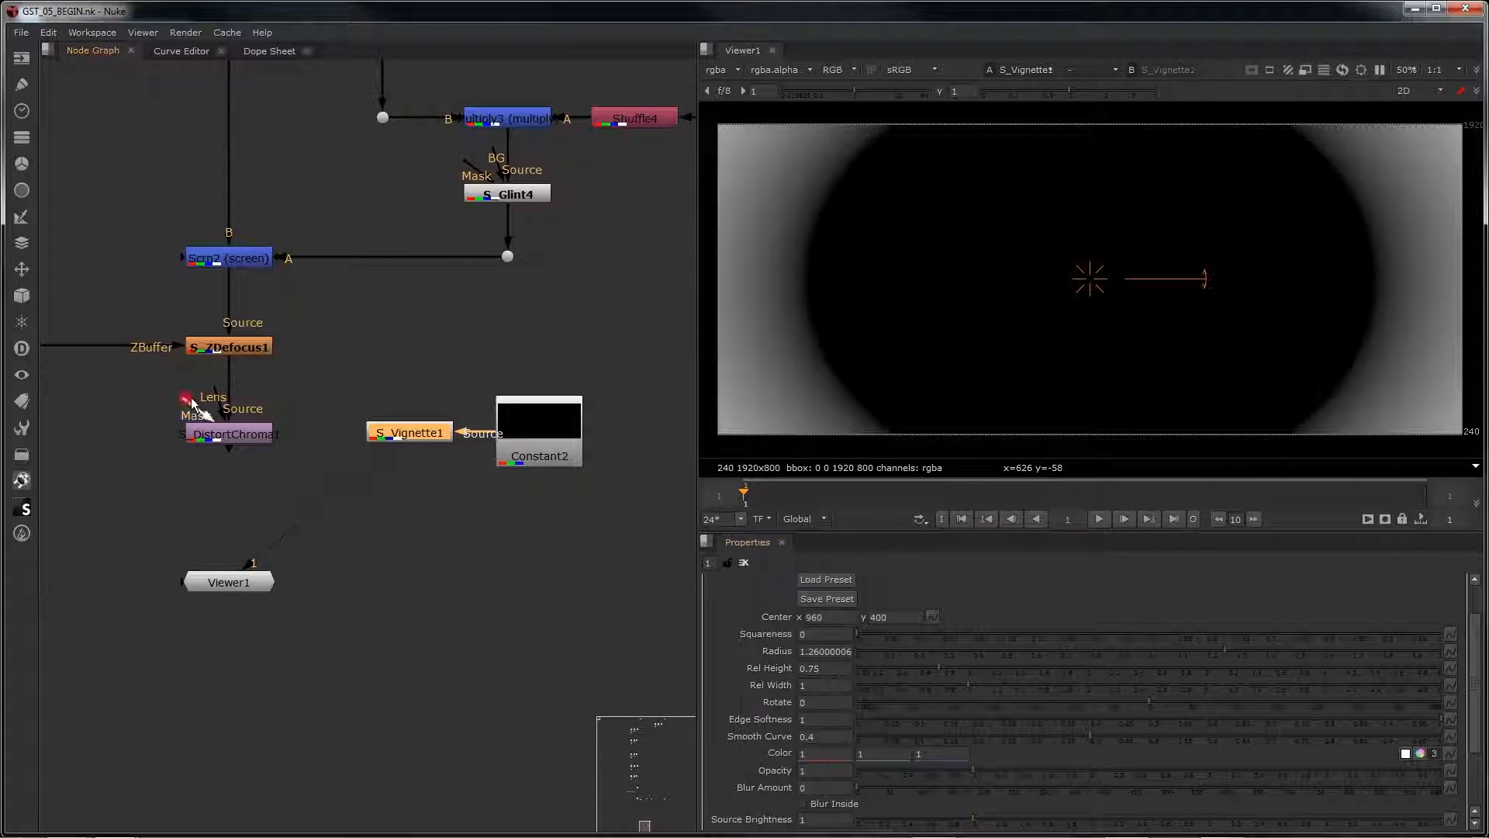
# Step: Connect the Mask input of S_DistortChroma1 to S_Vignette1 and view the S_DistortChroma1 output
pyautogui.moveTo(192, 404); pyautogui.dragTo(408, 433)
pyautogui.click(248, 433)
pyautogui.press('1')
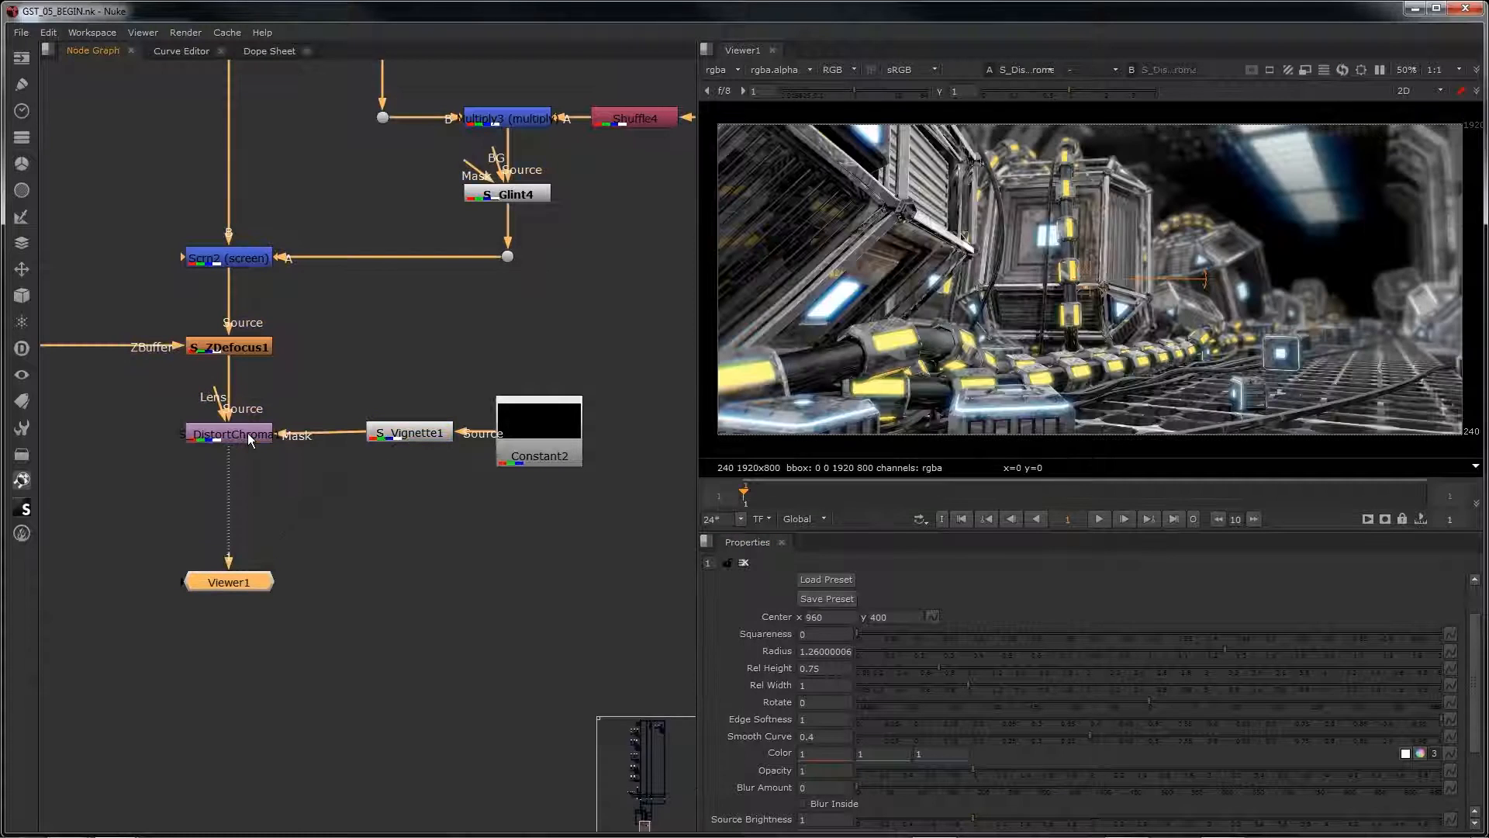
pyautogui.click(248, 433)
# Step: Examine the chromatic distortion at the frame's edges and centre, comparing the image with S_DistortChroma1 disabled and enabled
pyautogui.scroll(3, 1036, 347)
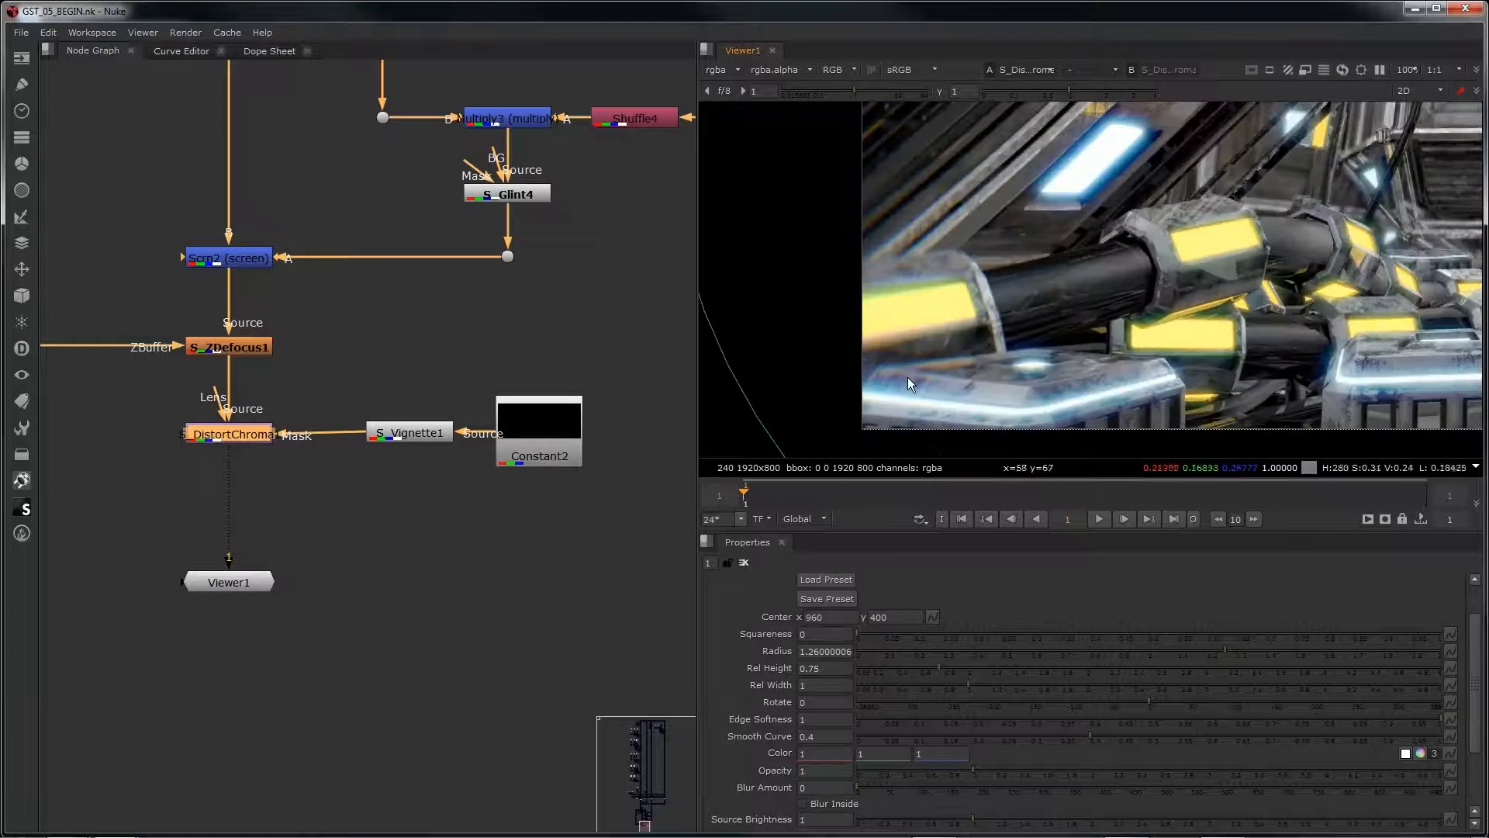
pyautogui.scroll(3, 908, 377)
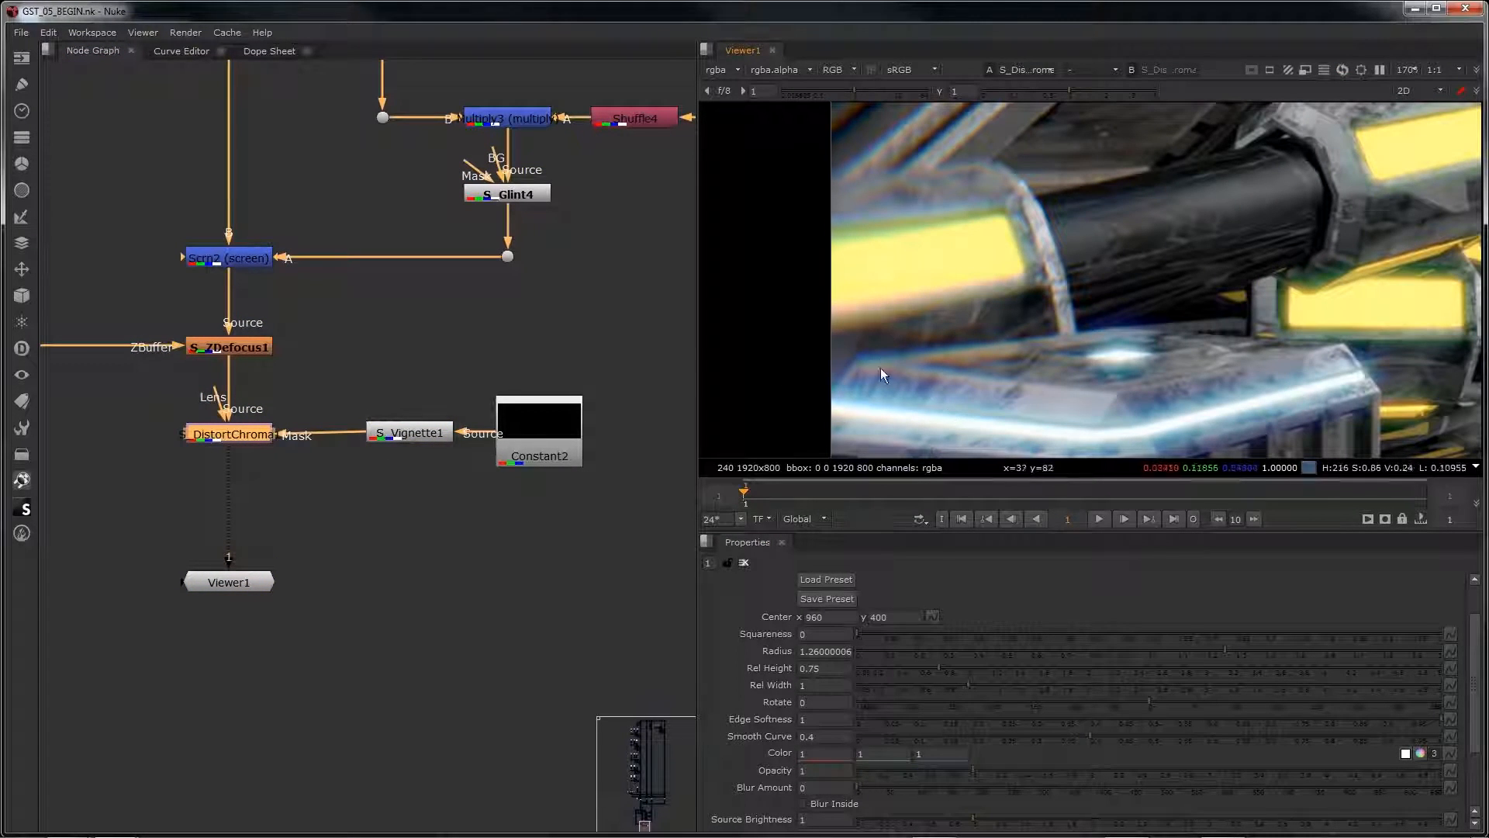
pyautogui.scroll(-3, 969, 357)
pyautogui.moveTo(1121, 294); pyautogui.dragTo(860, 310, button='middle')
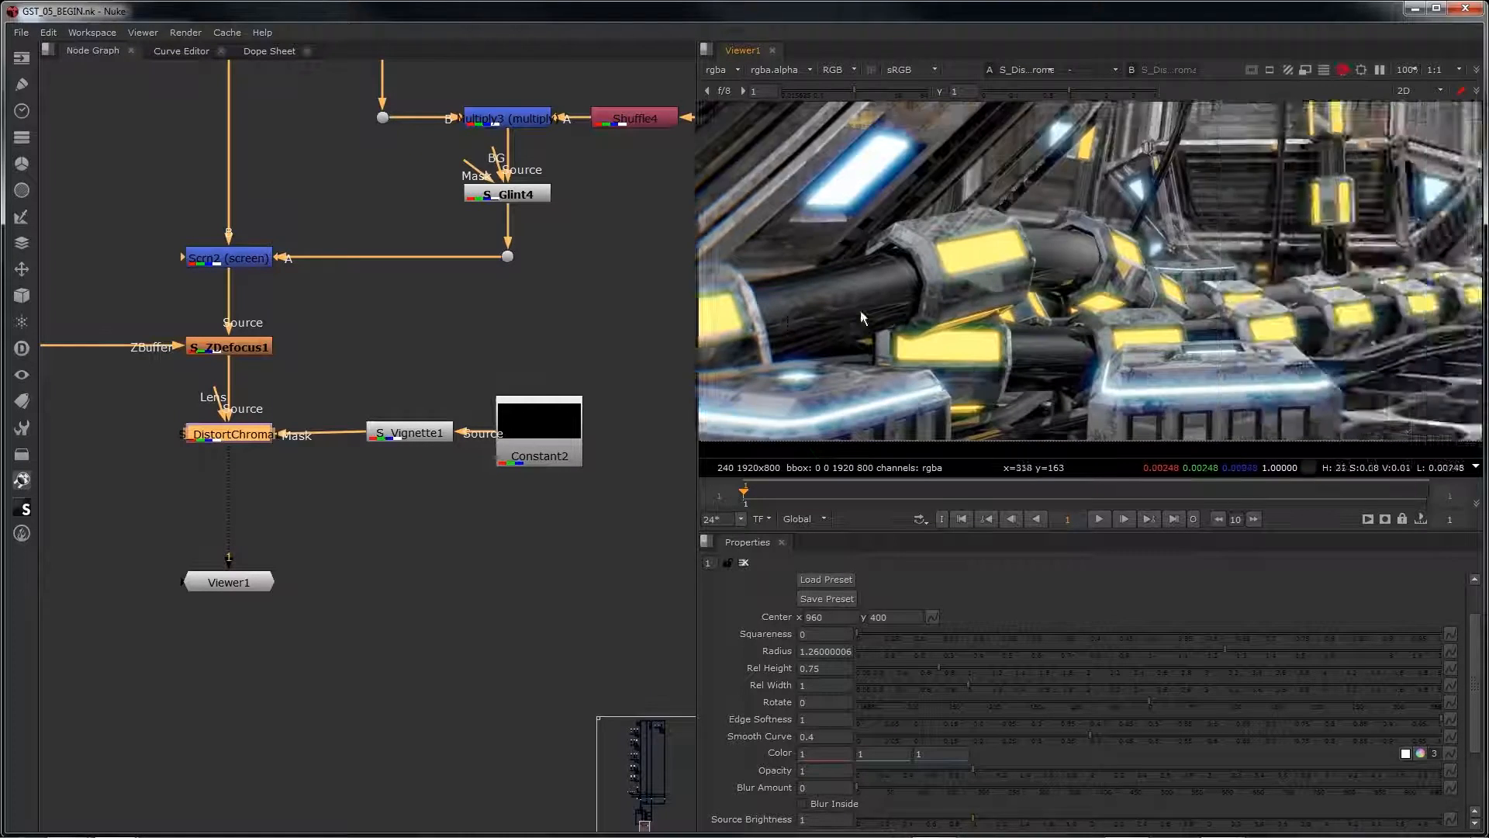
pyautogui.scroll(-5, 860, 311)
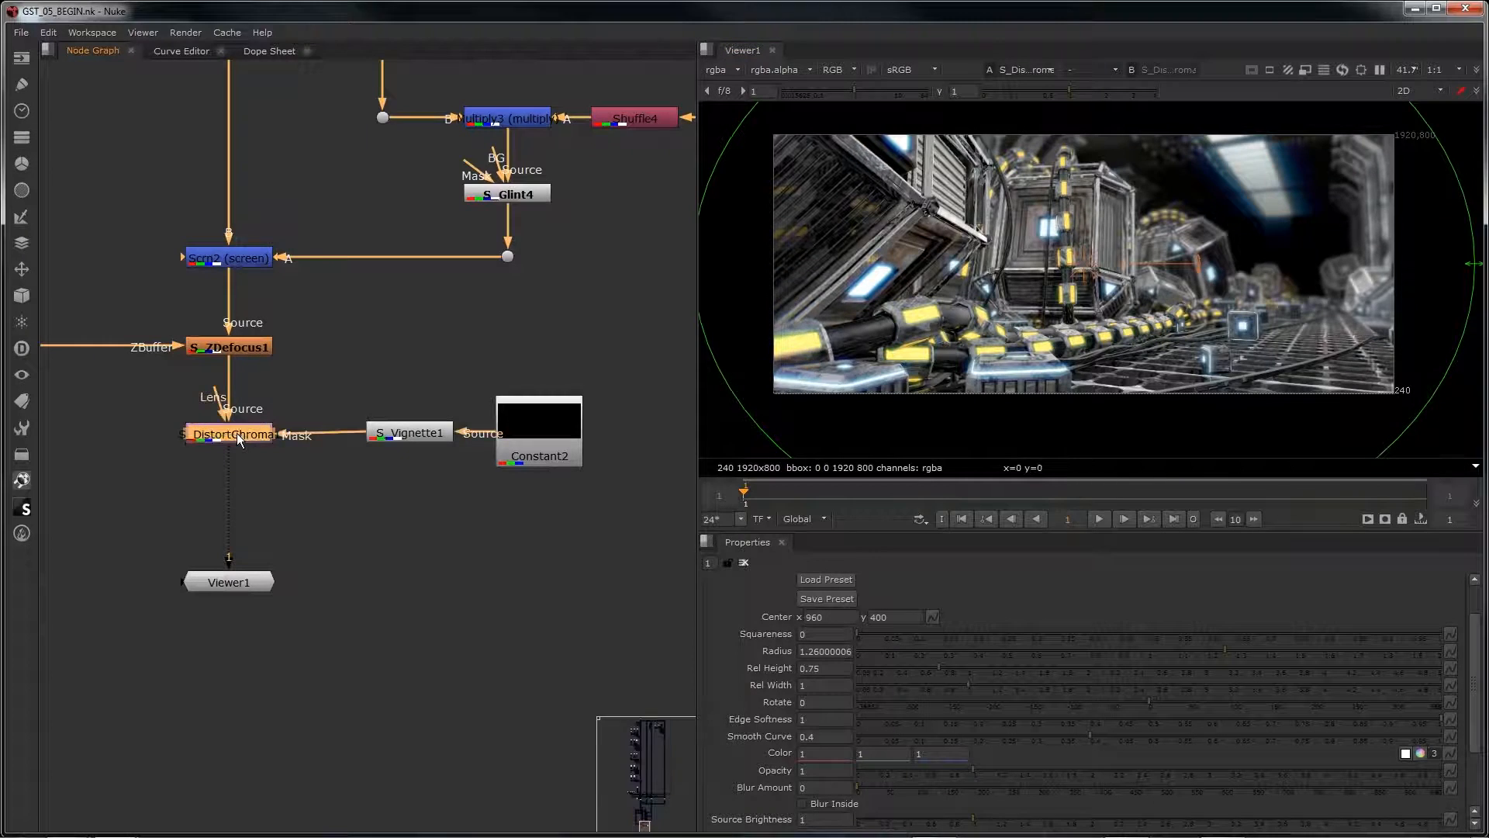
pyautogui.press('d')
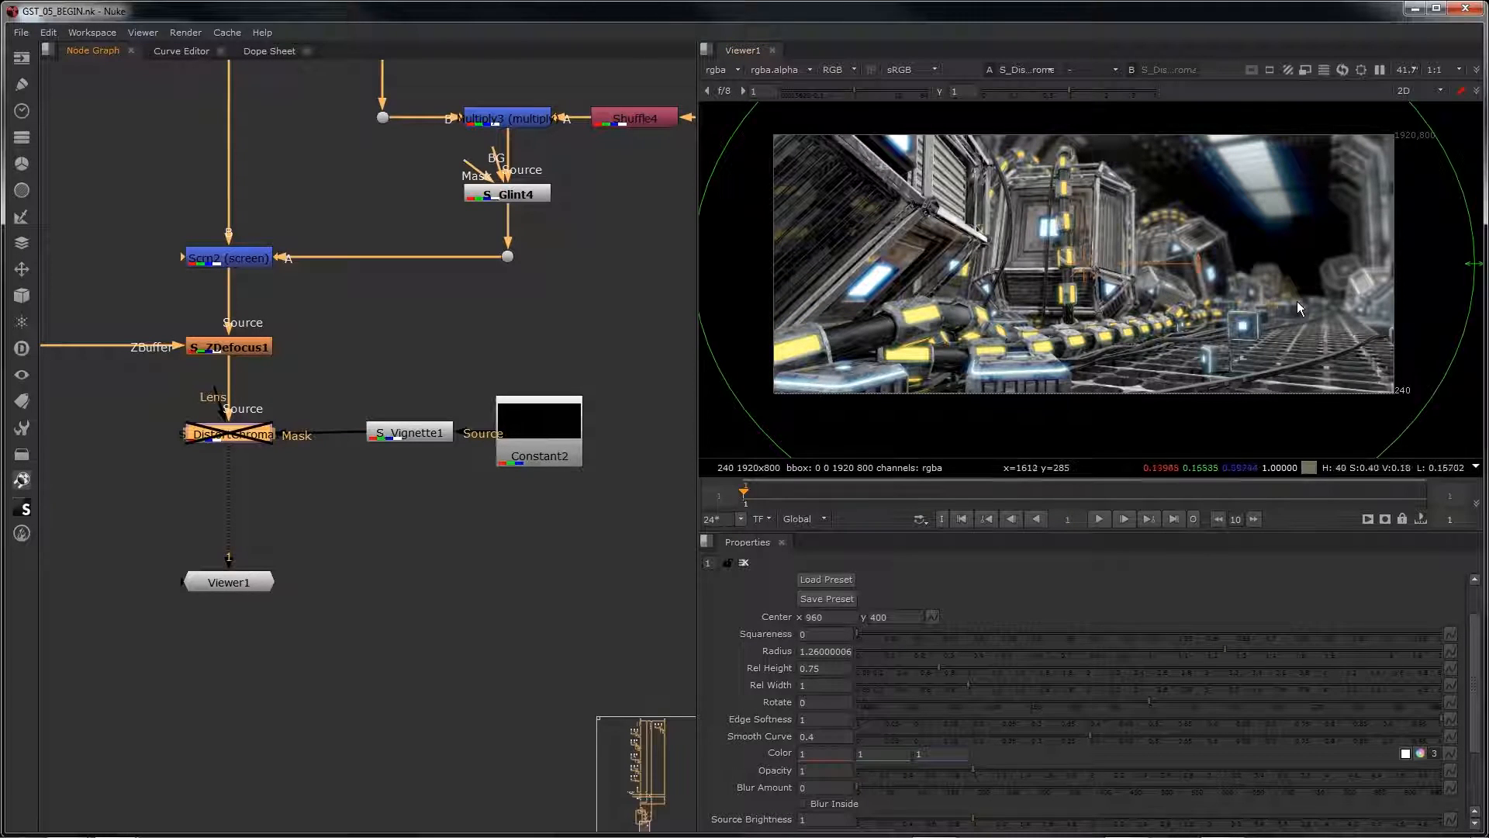
pyautogui.press('d')
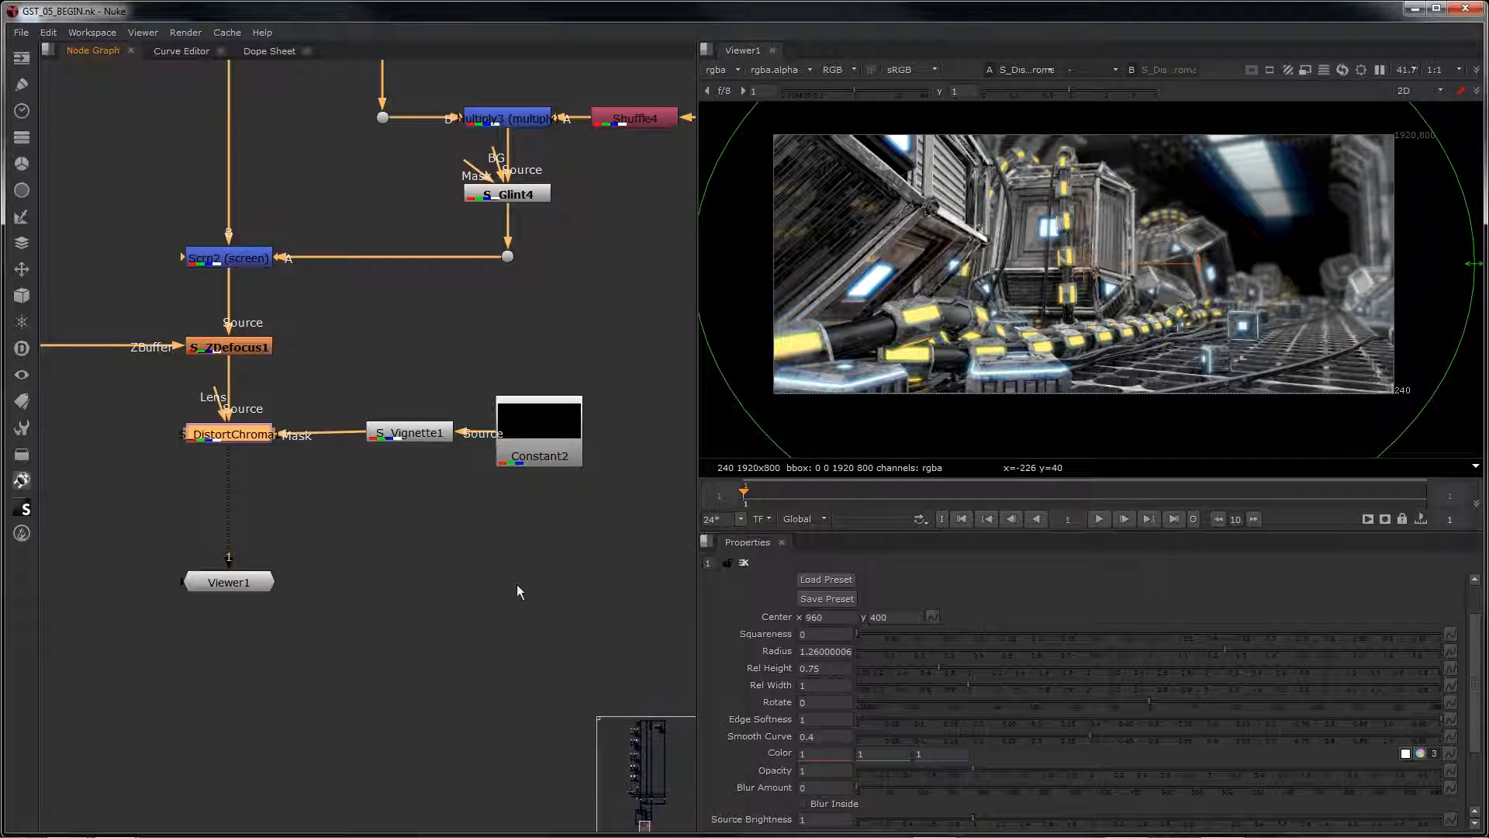
# Step: Try an Amount of 1 and a Blur Lens of 96 on S_DistortChroma1
pyautogui.doubleClick(229, 434)
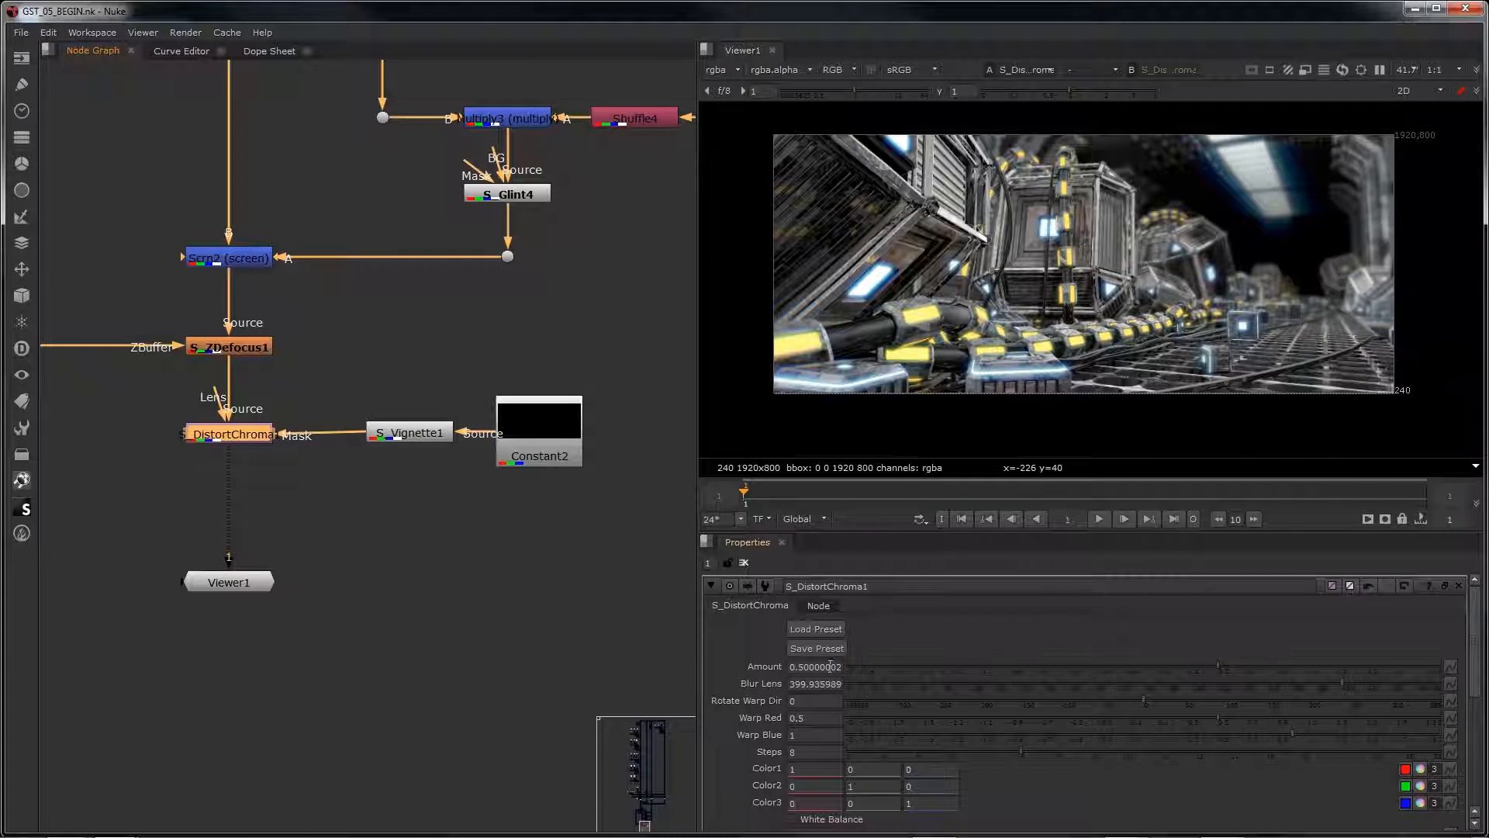
pyautogui.doubleClick(830, 666)
pyautogui.write('1')
pyautogui.press('Return')
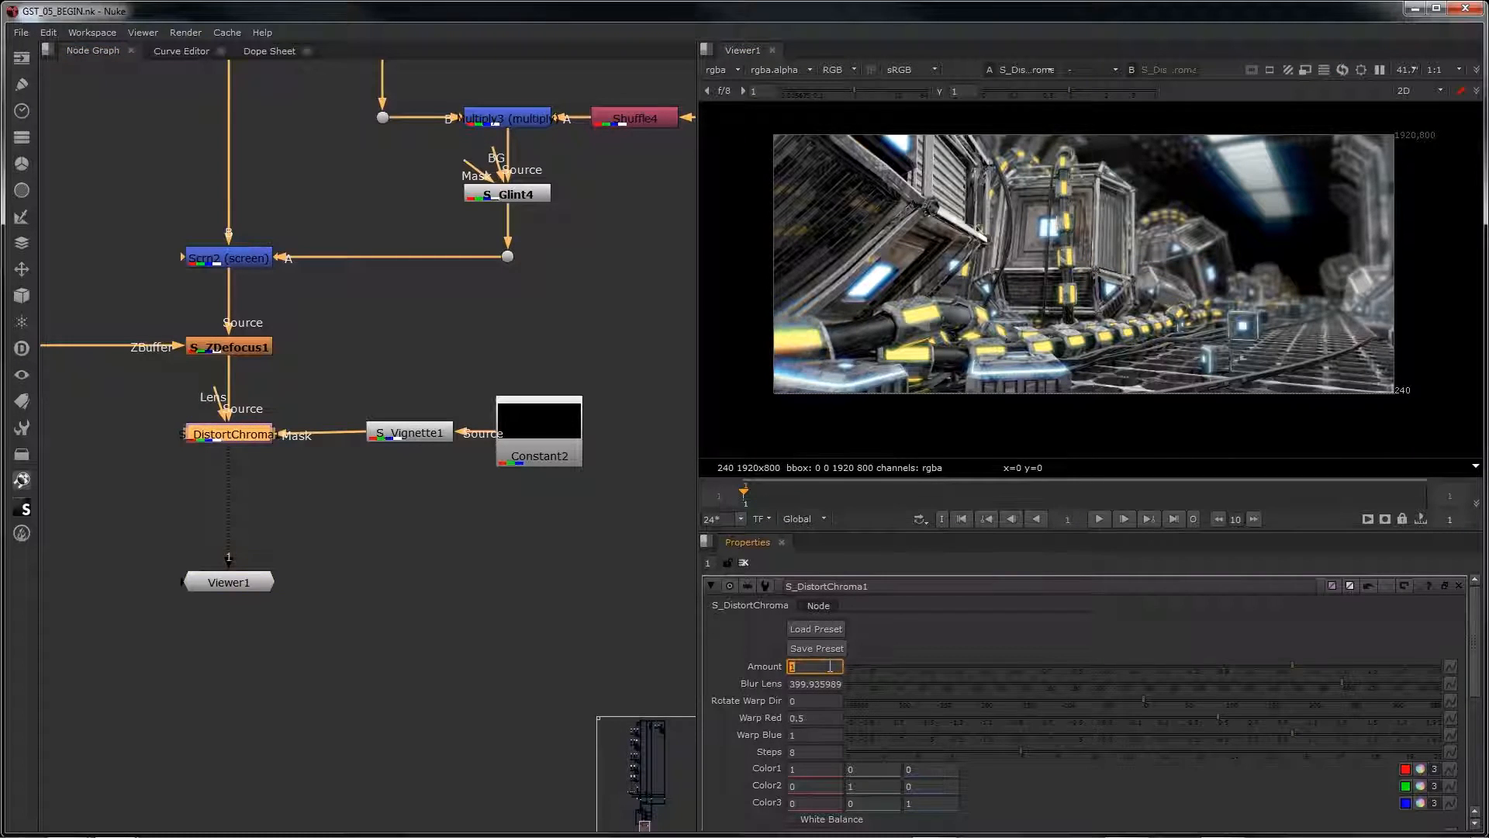
pyautogui.doubleClick(830, 683)
pyautogui.write('9')
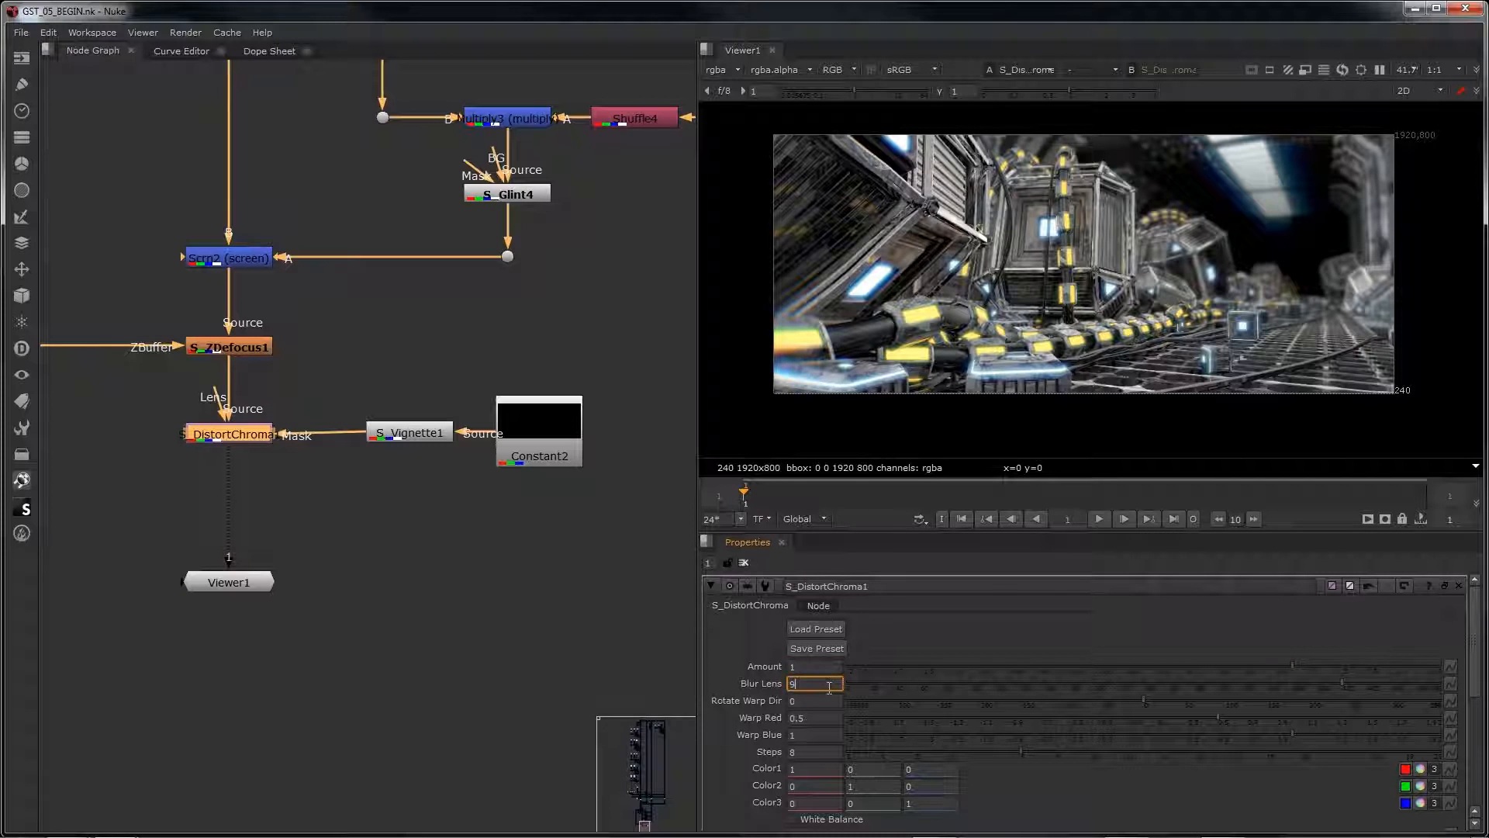
pyautogui.write('6')
pyautogui.press('Return')
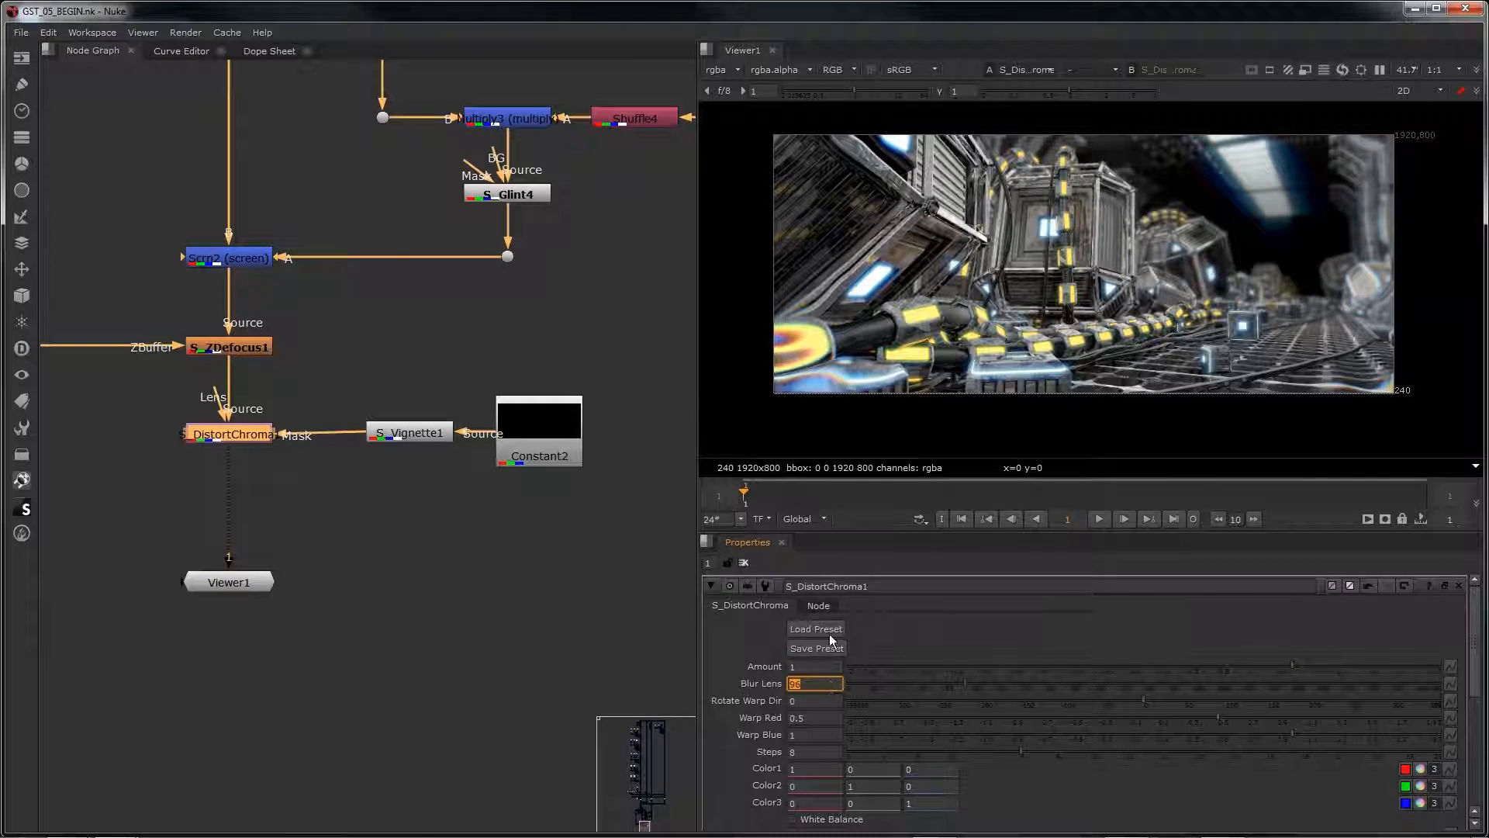
# Step: Undo the last Blur Lens and Amount changes on S_DistortChroma1
pyautogui.click(490, 557)
pyautogui.hotkey('ctrl', 'z')
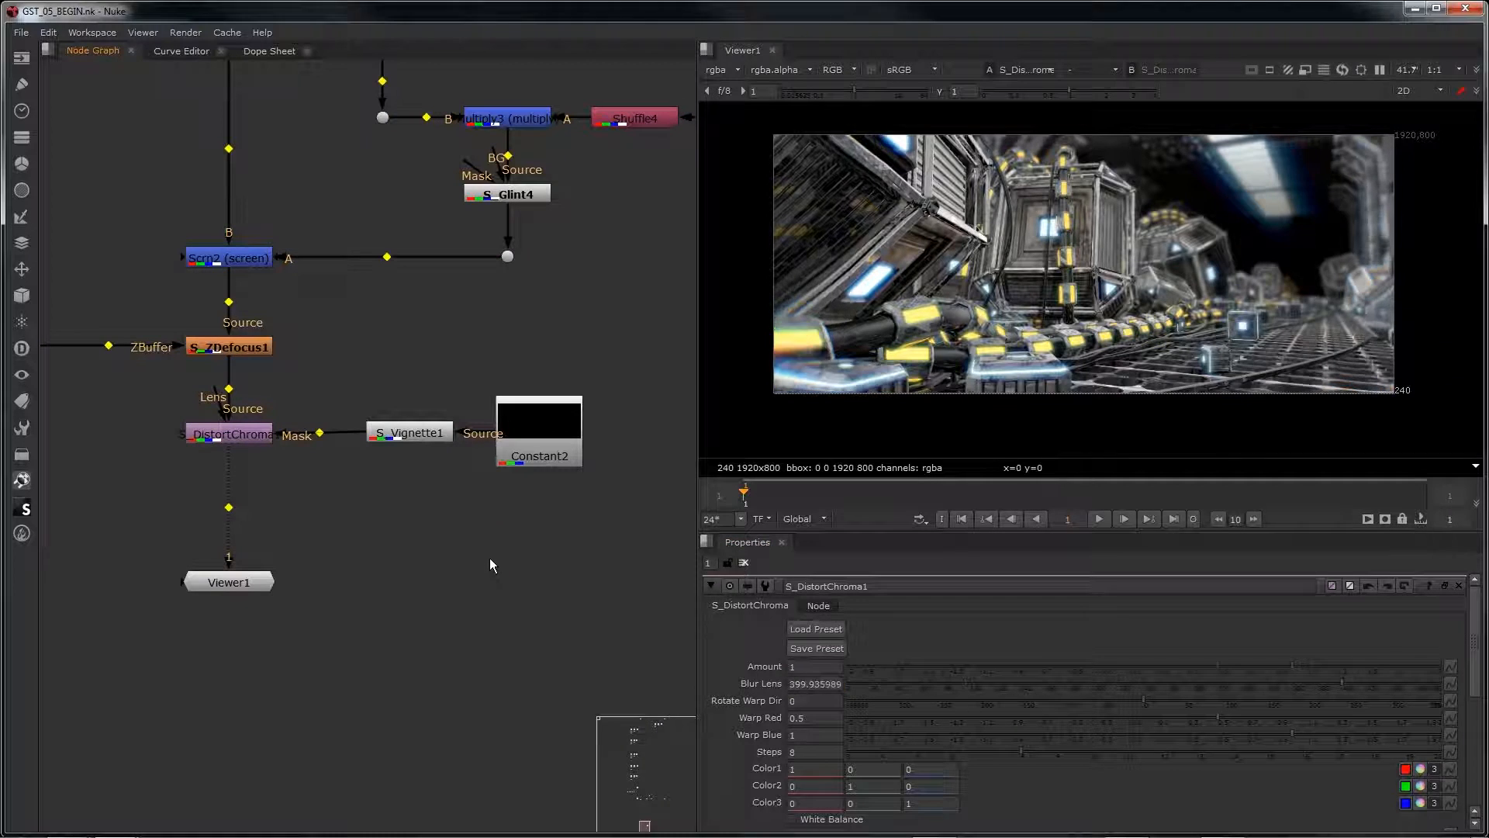
pyautogui.hotkey('ctrl', 'z')
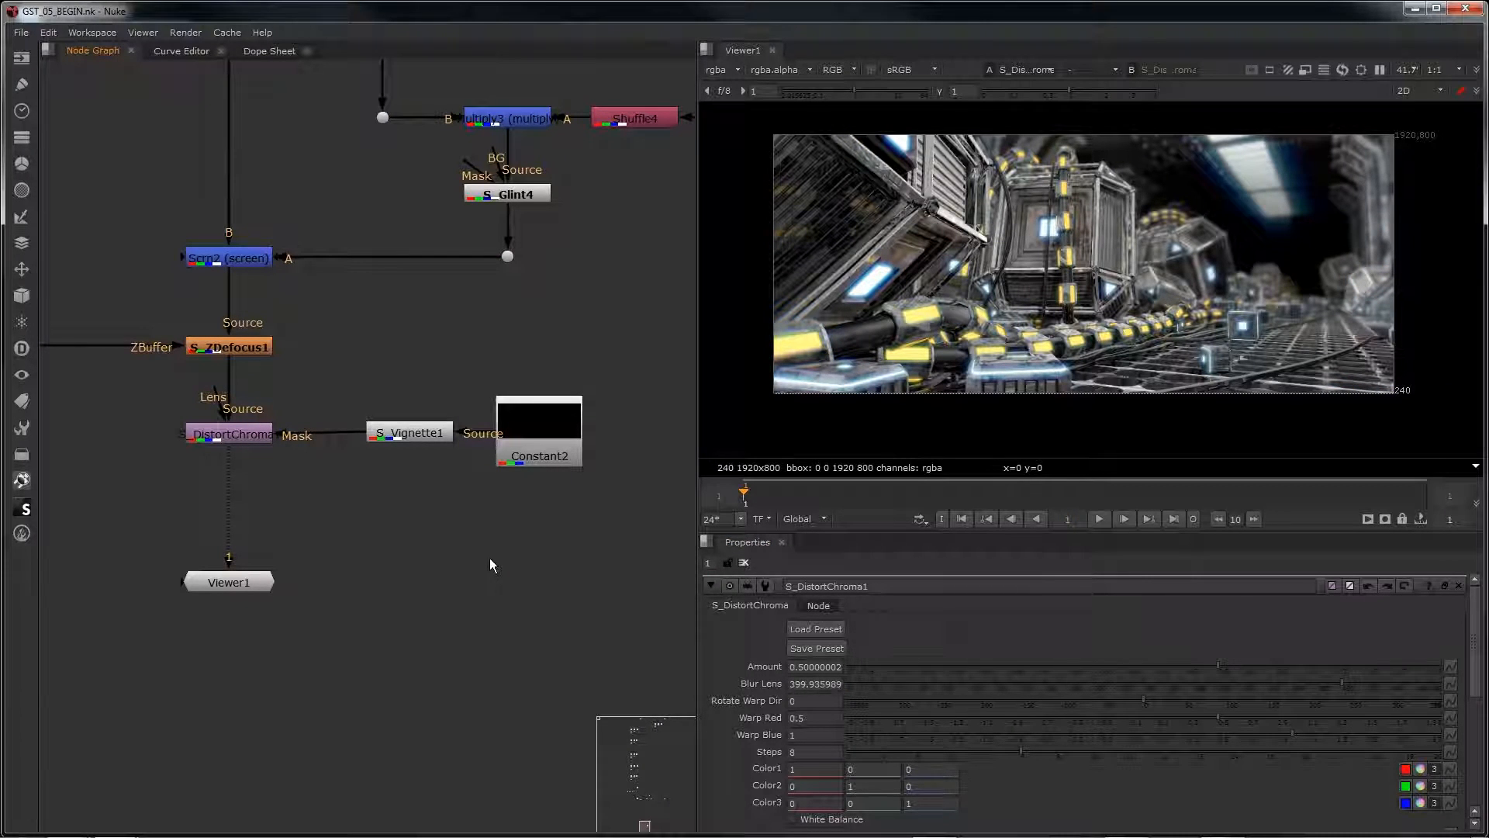
# Step: Add an S_Glint node directly after S_DistortChroma1, ahead of the viewer
pyautogui.click(204, 445)
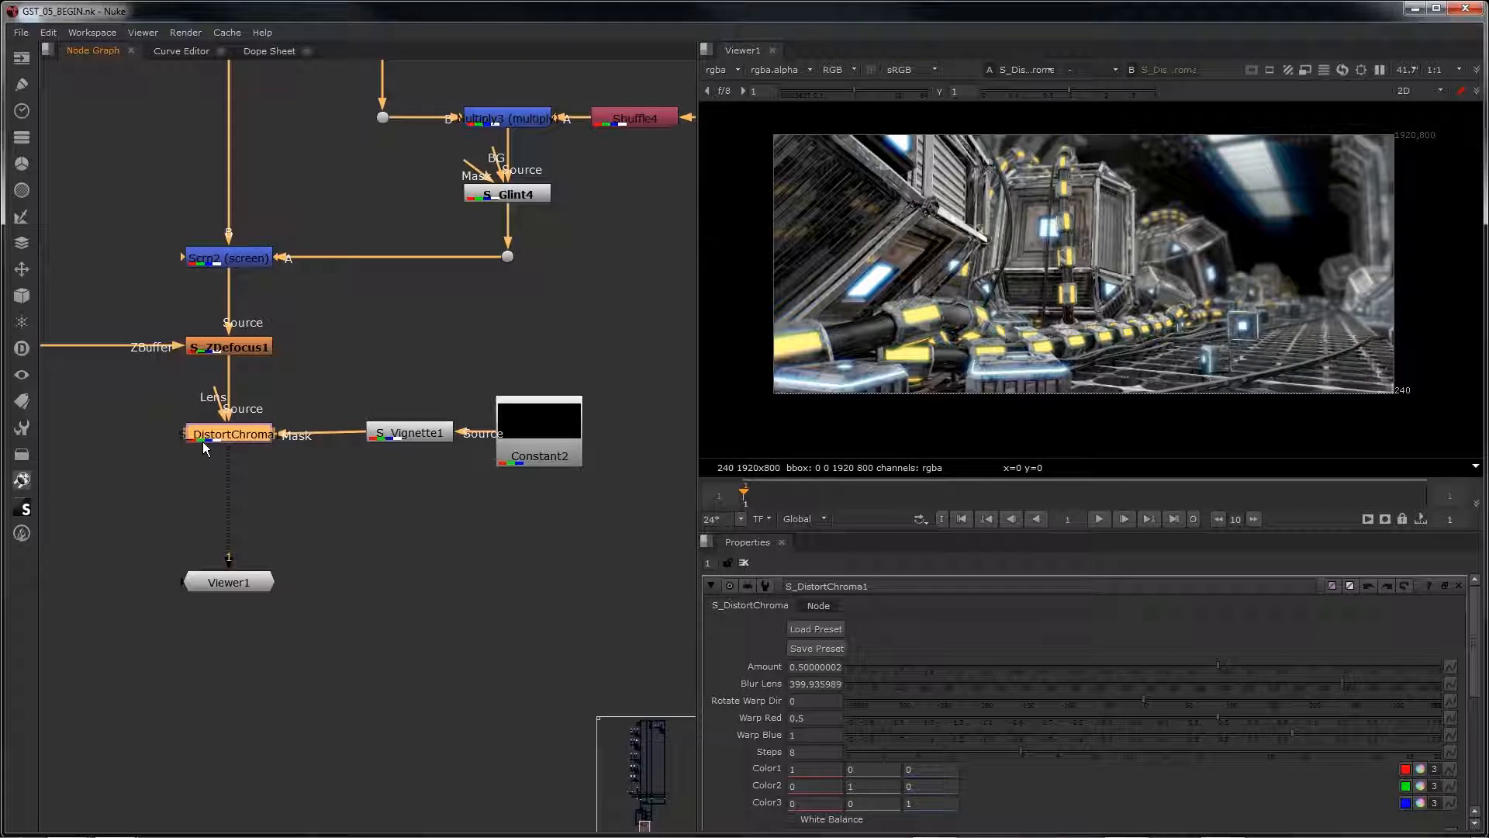
pyautogui.press('Tab')
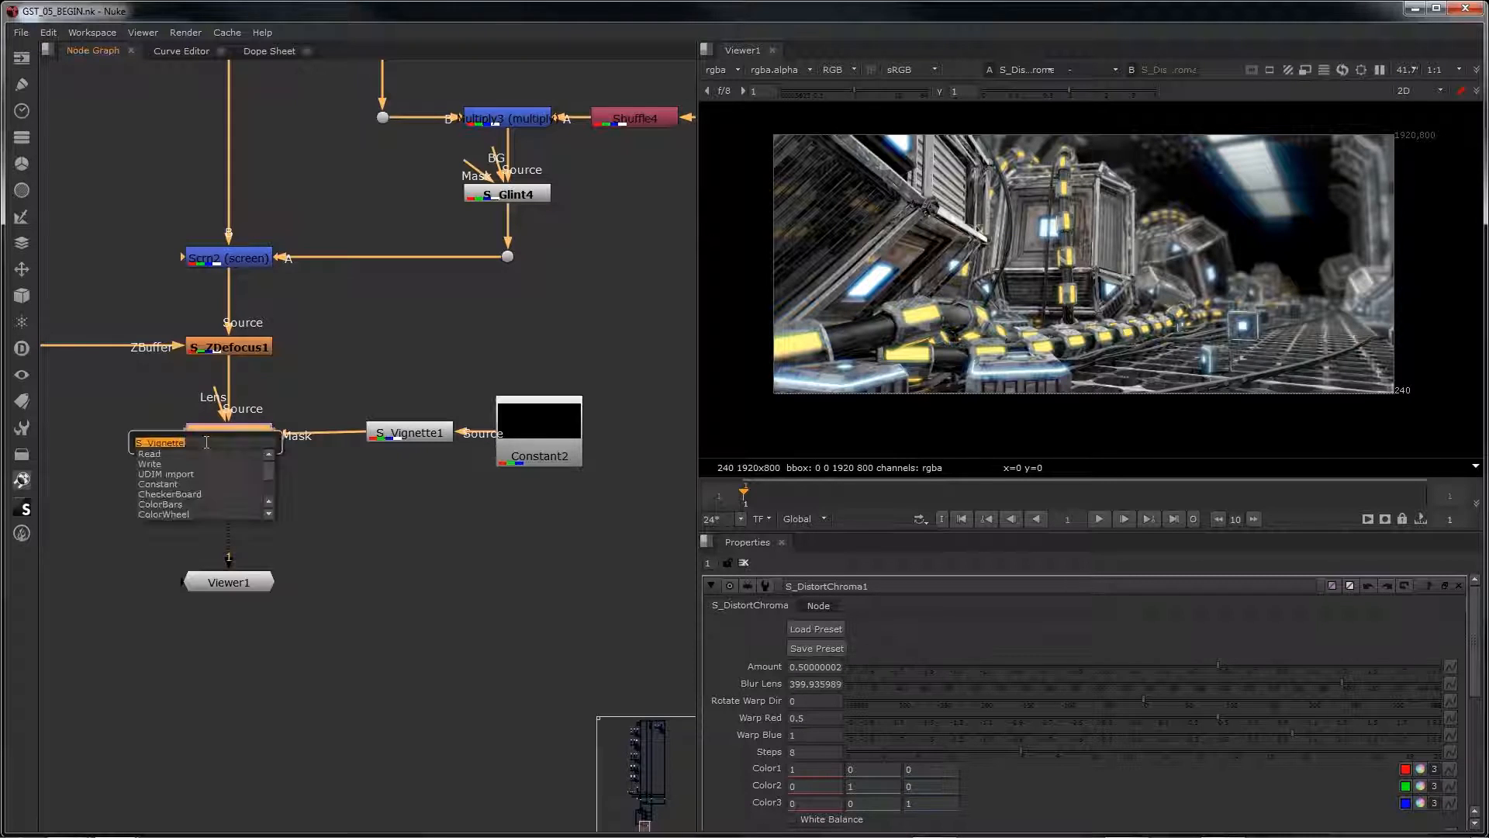
pyautogui.write('s_glin')
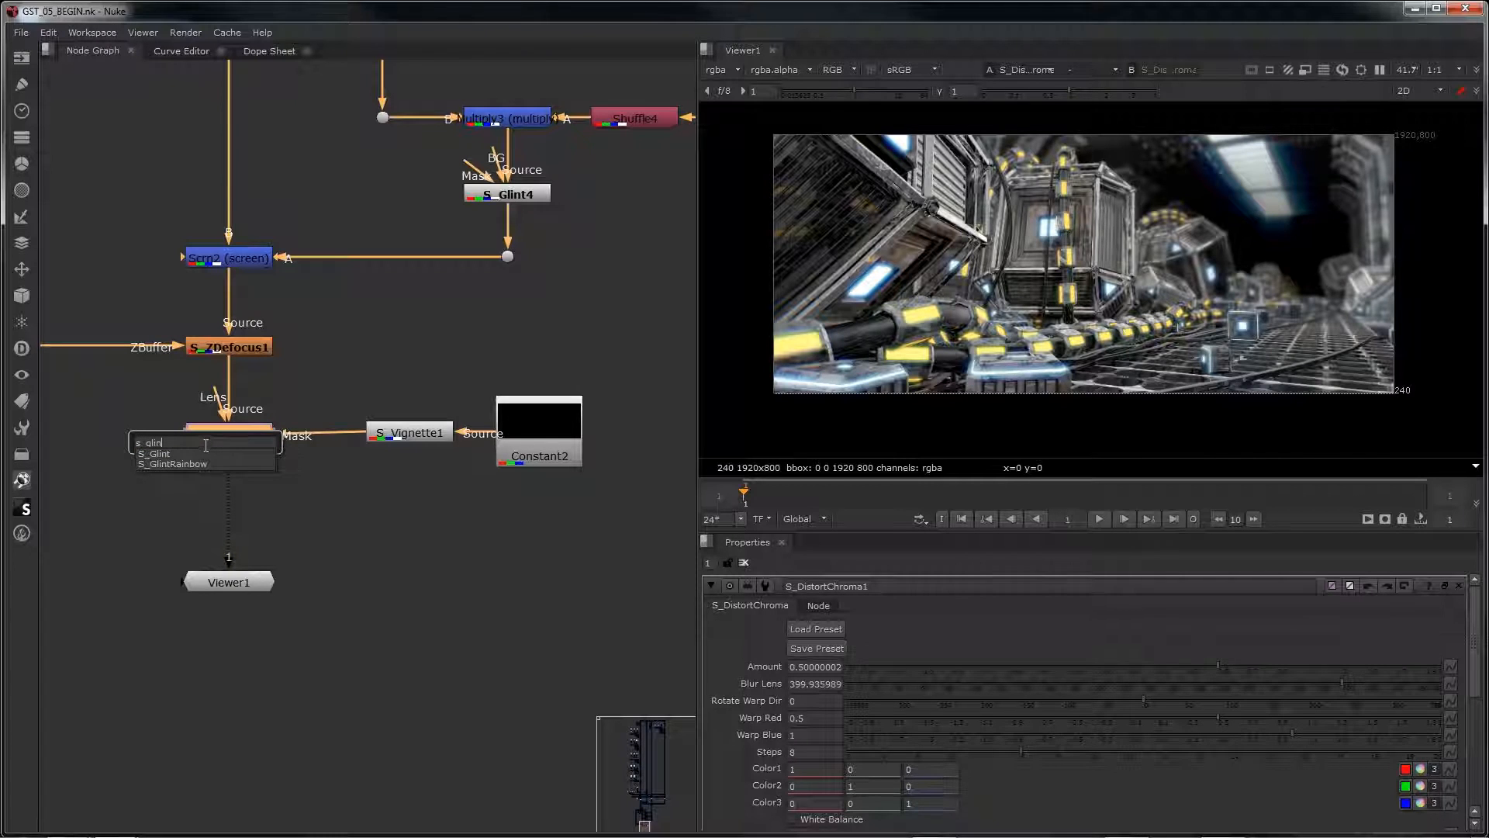
pyautogui.click(198, 453)
# Step: Load preset 02 onto S_Glint1
pyautogui.click(815, 628)
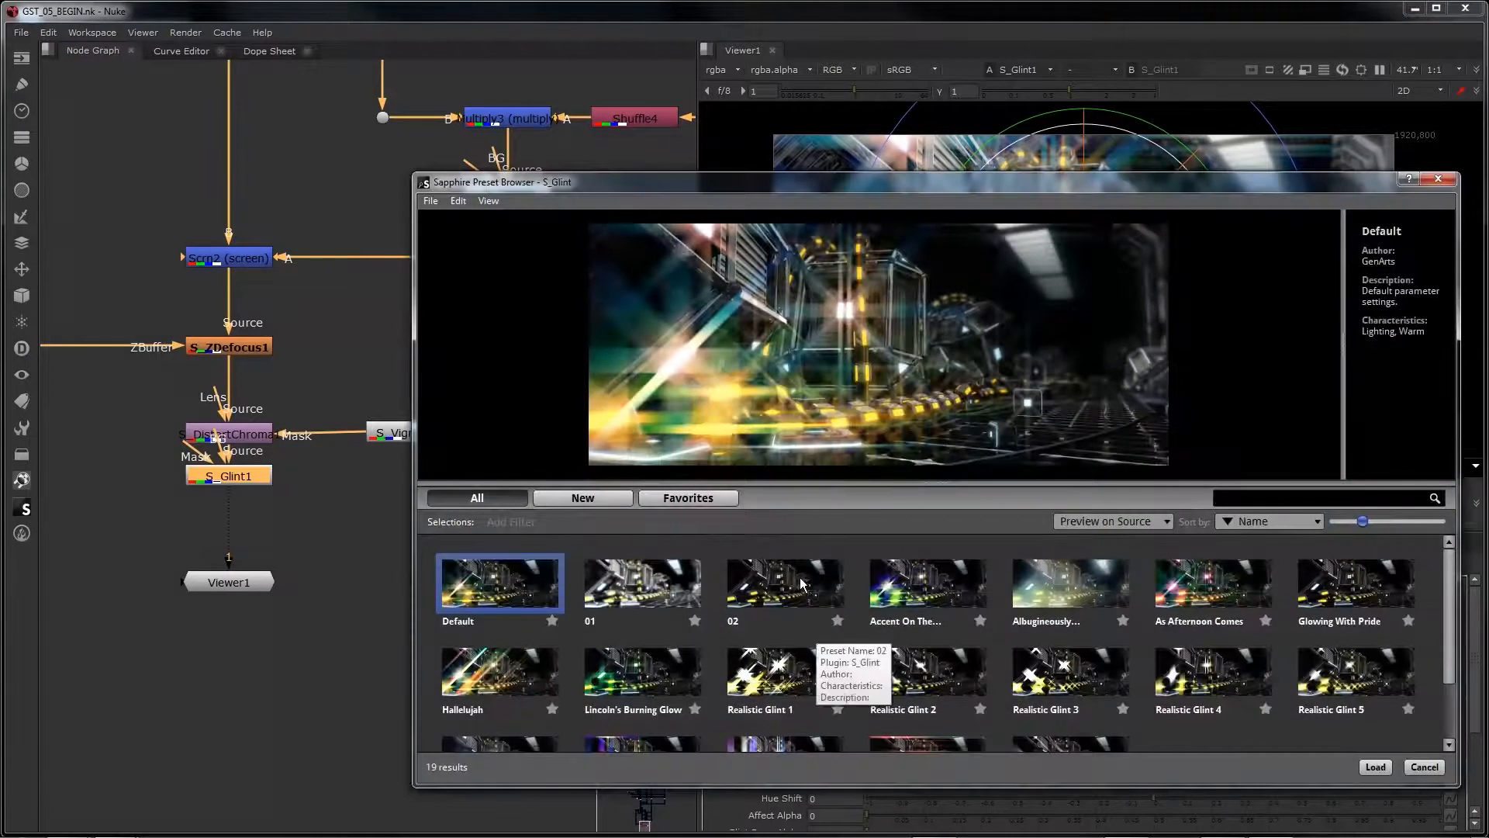
pyautogui.click(823, 620)
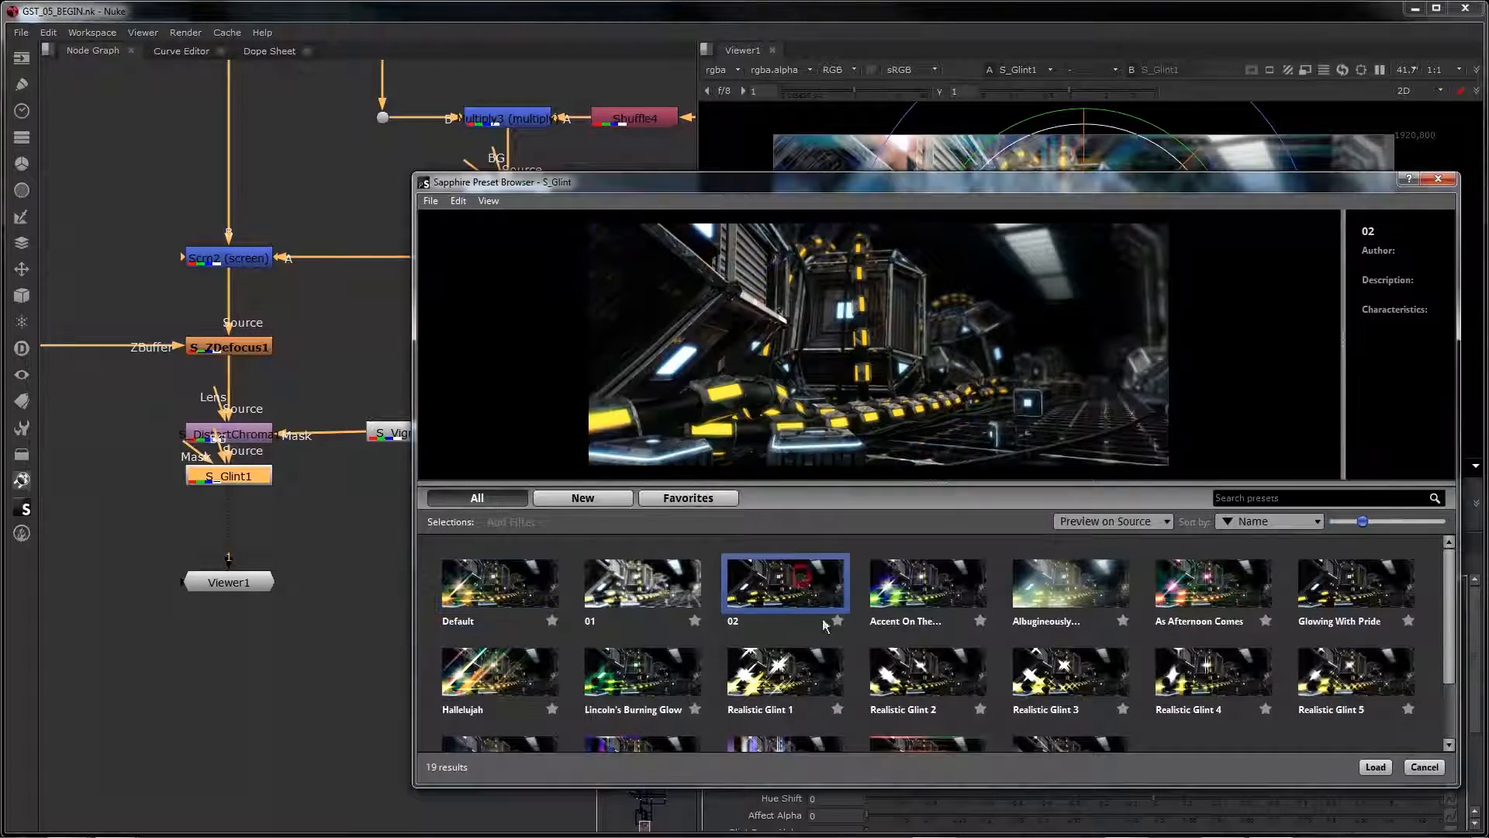
pyautogui.click(1369, 767)
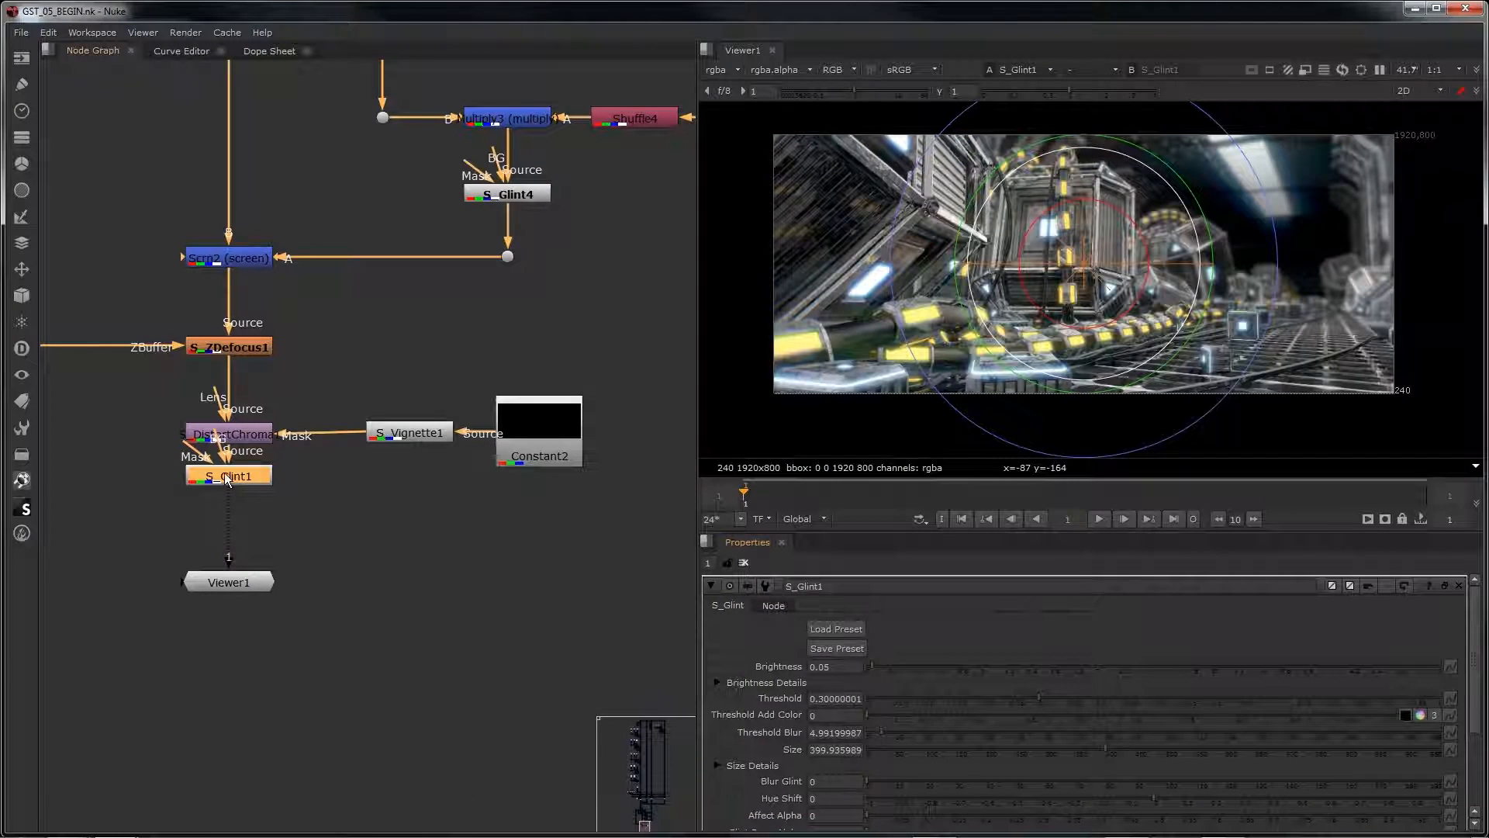
# Step: Compare the image with S_Glint1 disabled and enabled
pyautogui.press('d')
pyautogui.press('d')
pyautogui.press('d')
pyautogui.press('d')
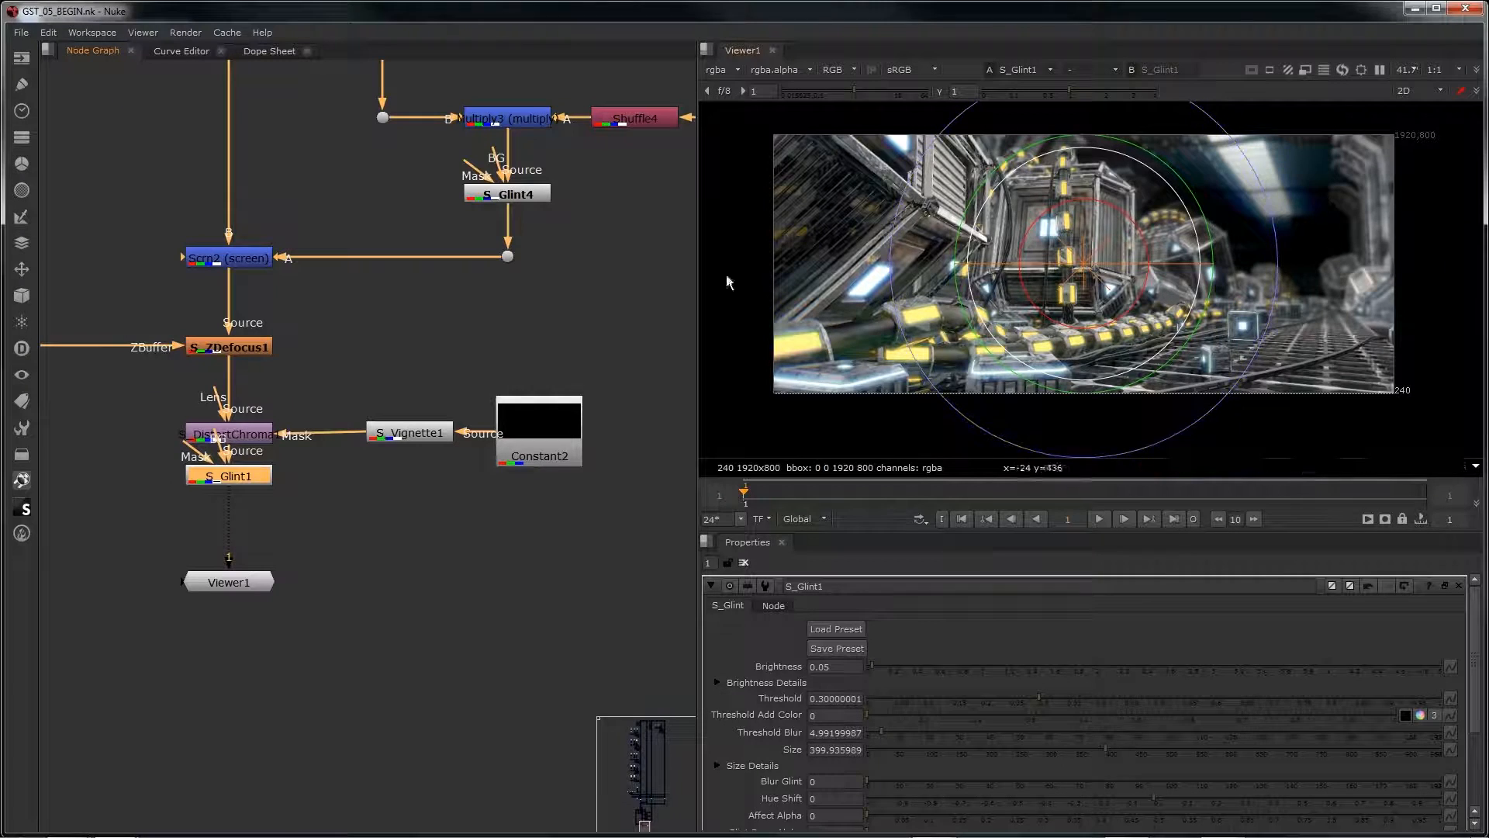
# Step: Expand the Size Details of S_Glint1 and turn off its Show Size overlay
pyautogui.scroll(-3, 905, 723)
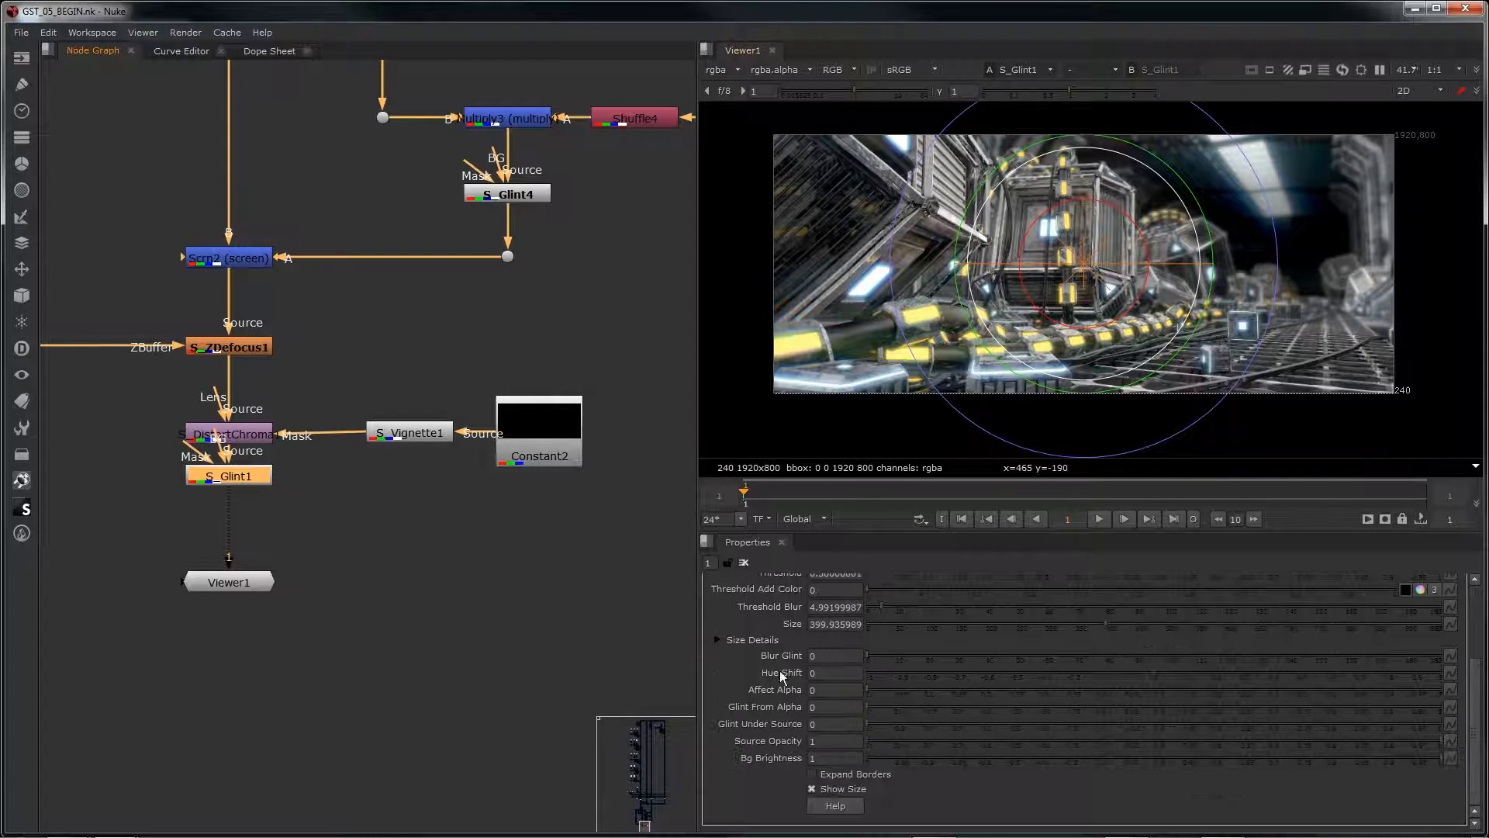
pyautogui.click(718, 640)
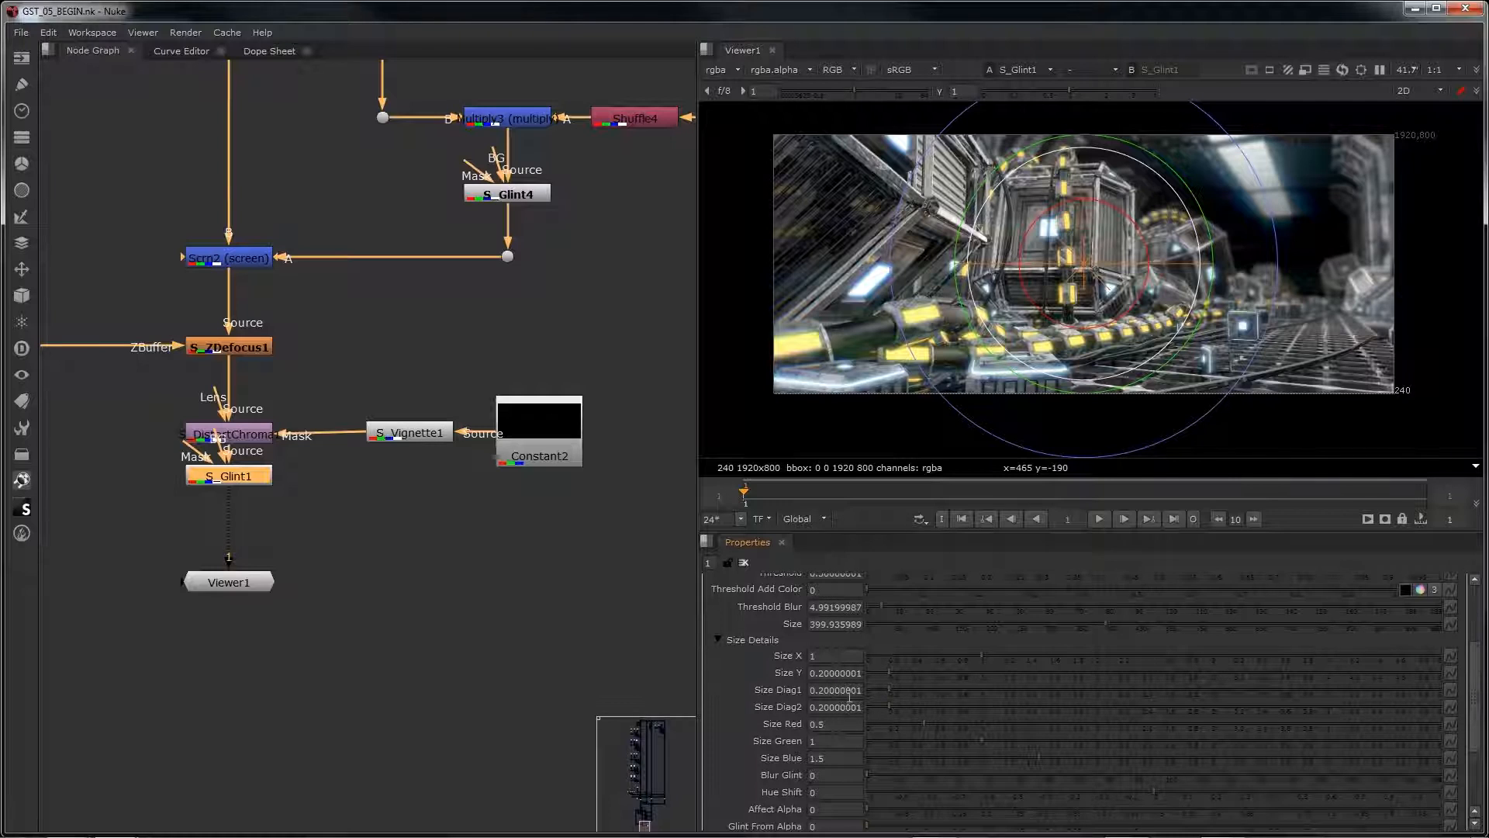
pyautogui.scroll(-3, 895, 751)
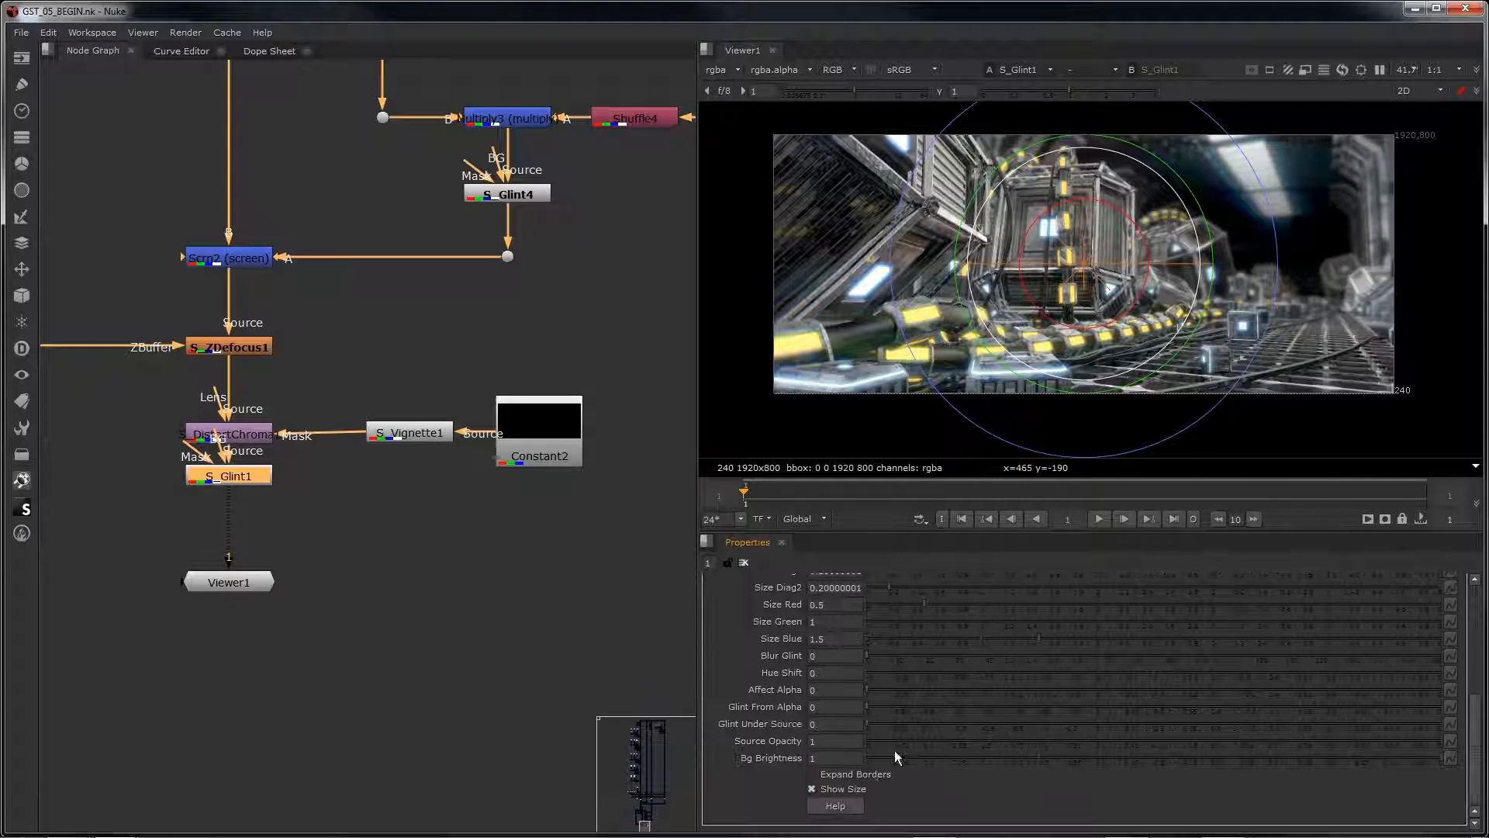
pyautogui.click(848, 788)
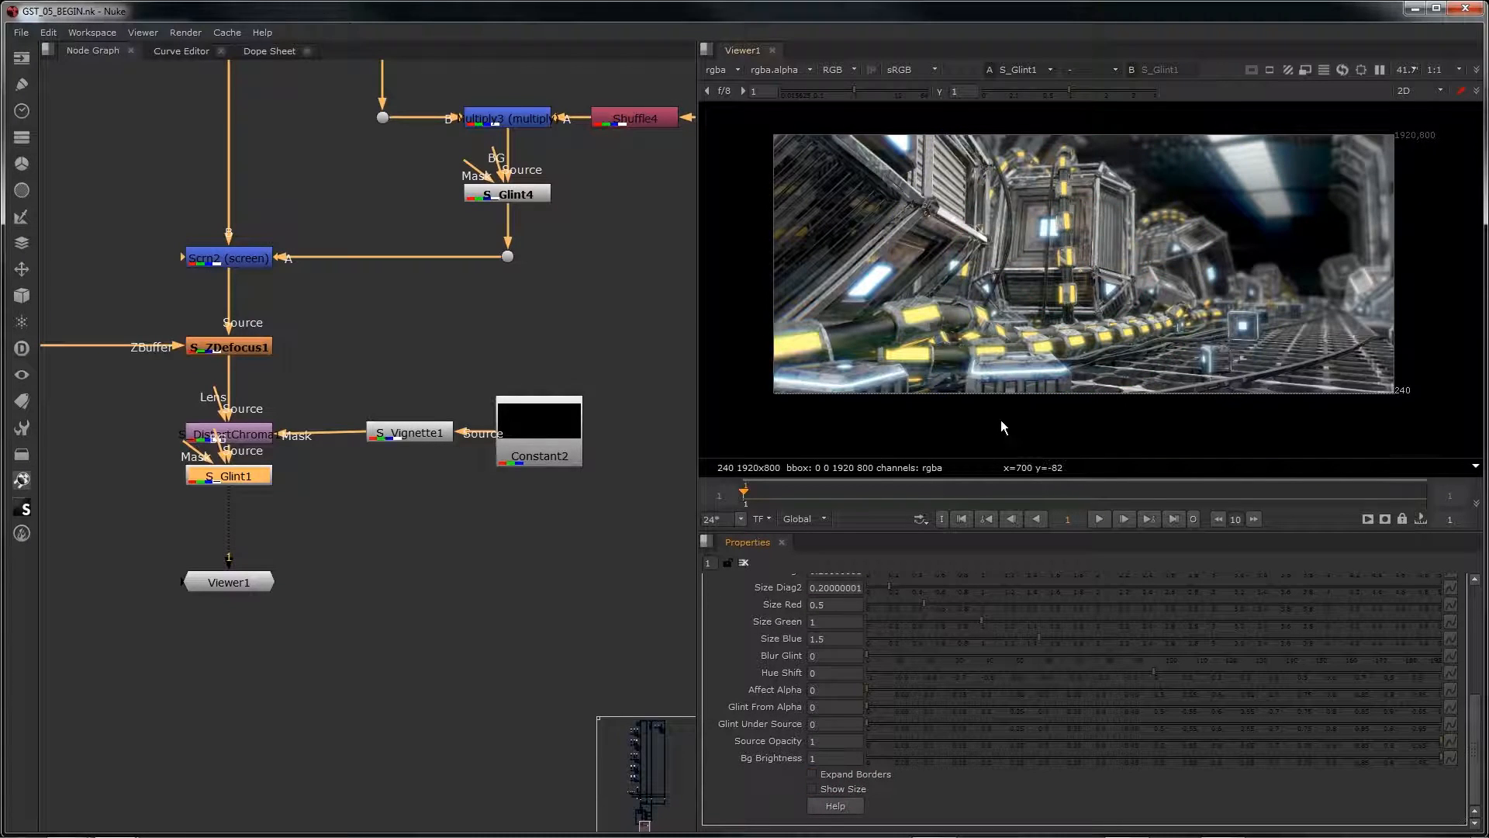
# Step: Add an S_LightLeak node directly after S_Glint1, ahead of the viewer
pyautogui.moveTo(245, 478); pyautogui.dragTo(247, 484)
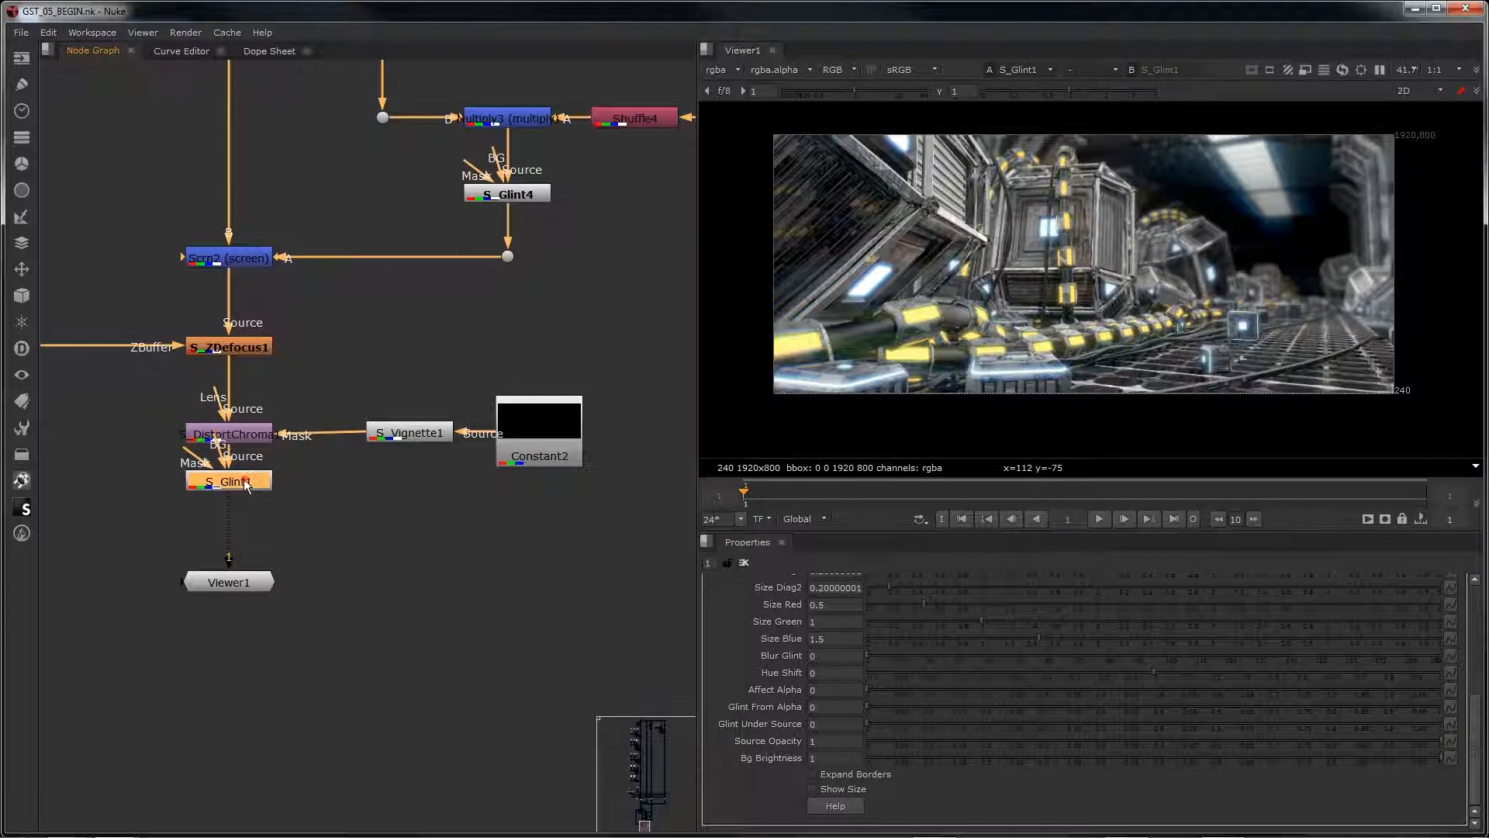
pyautogui.doubleClick(247, 483)
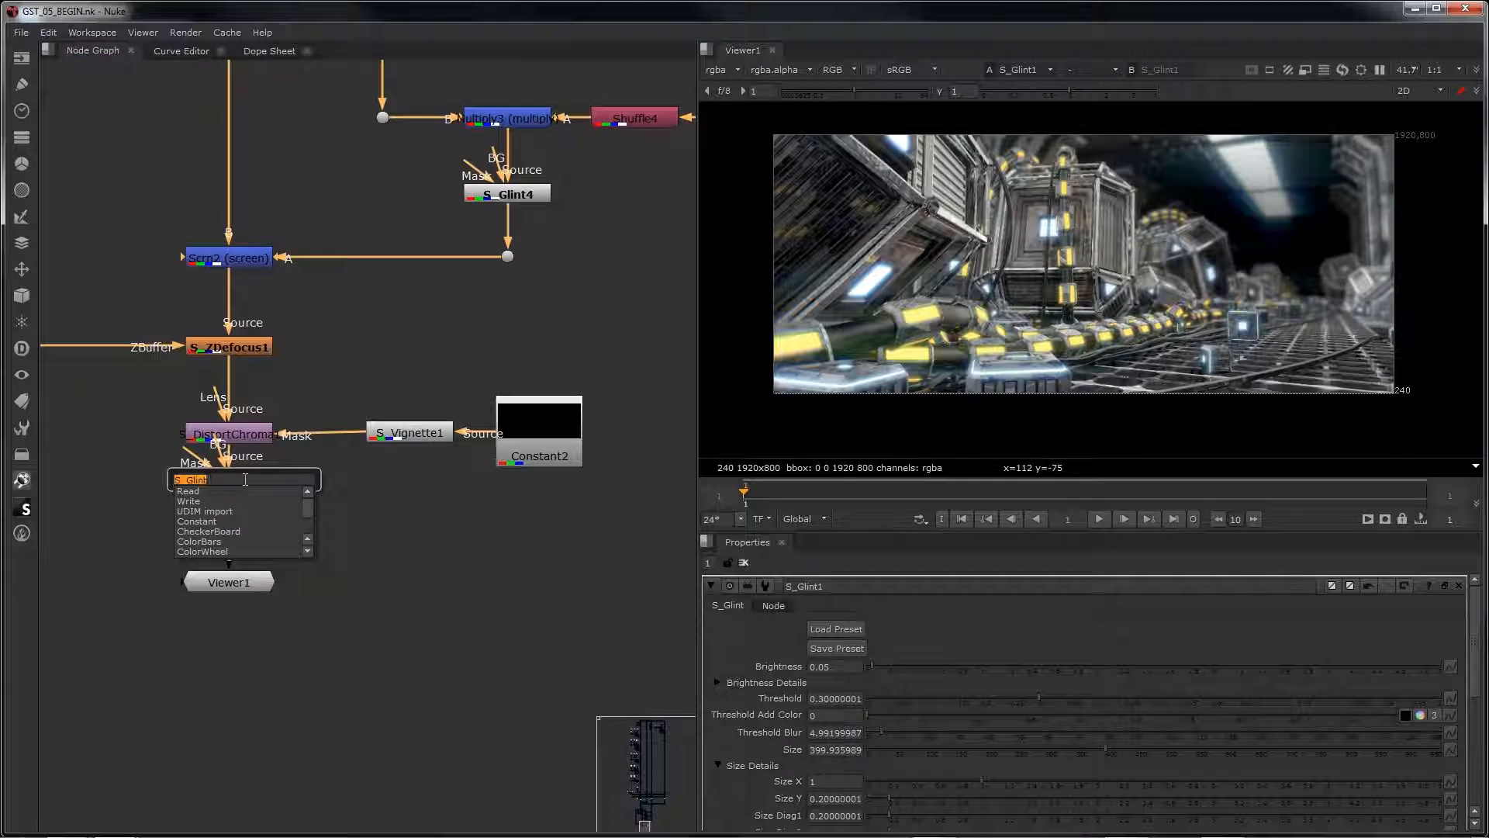
pyautogui.write('s li')
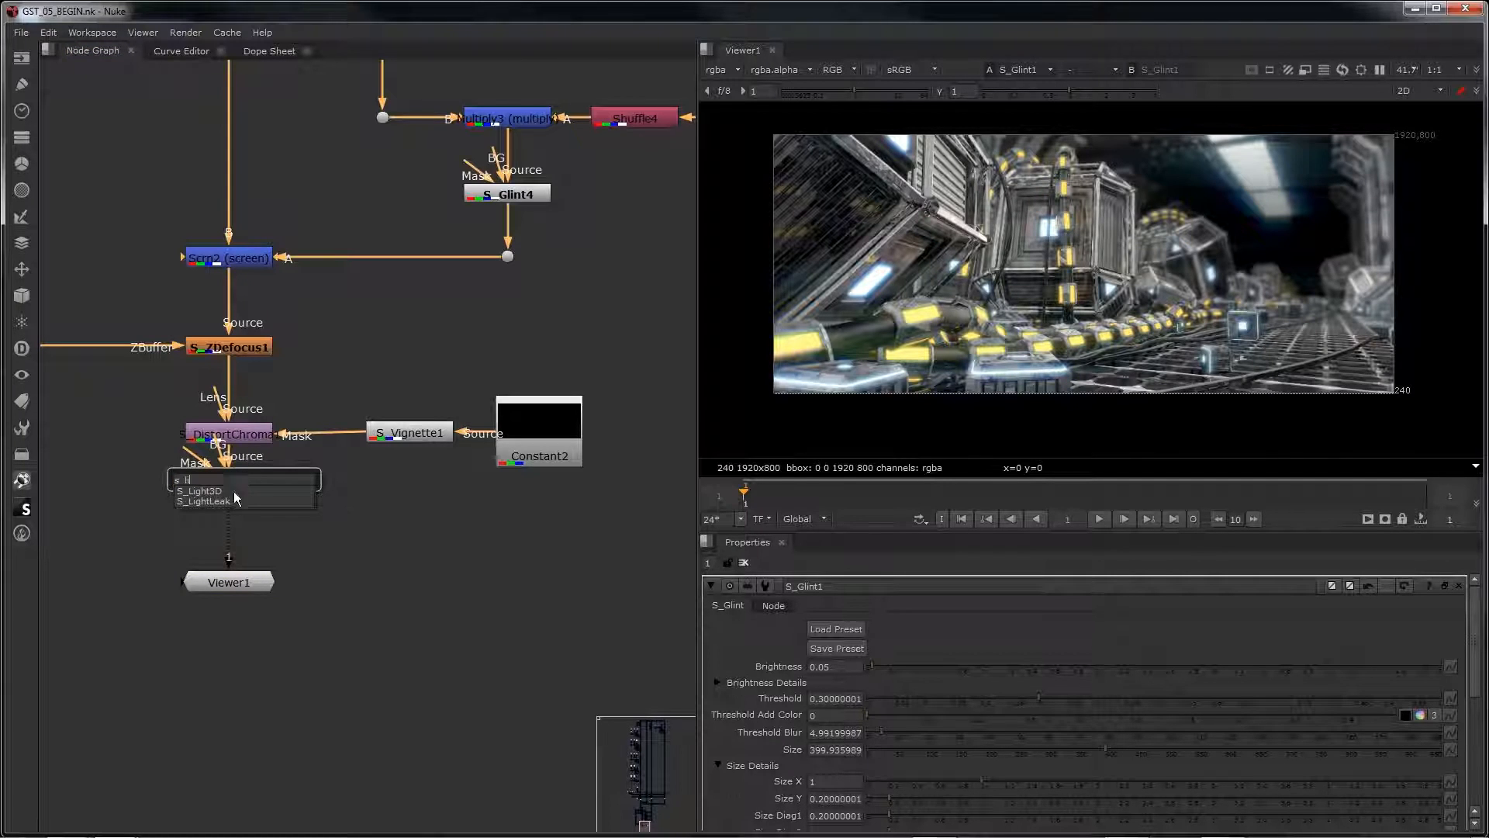
pyautogui.click(233, 501)
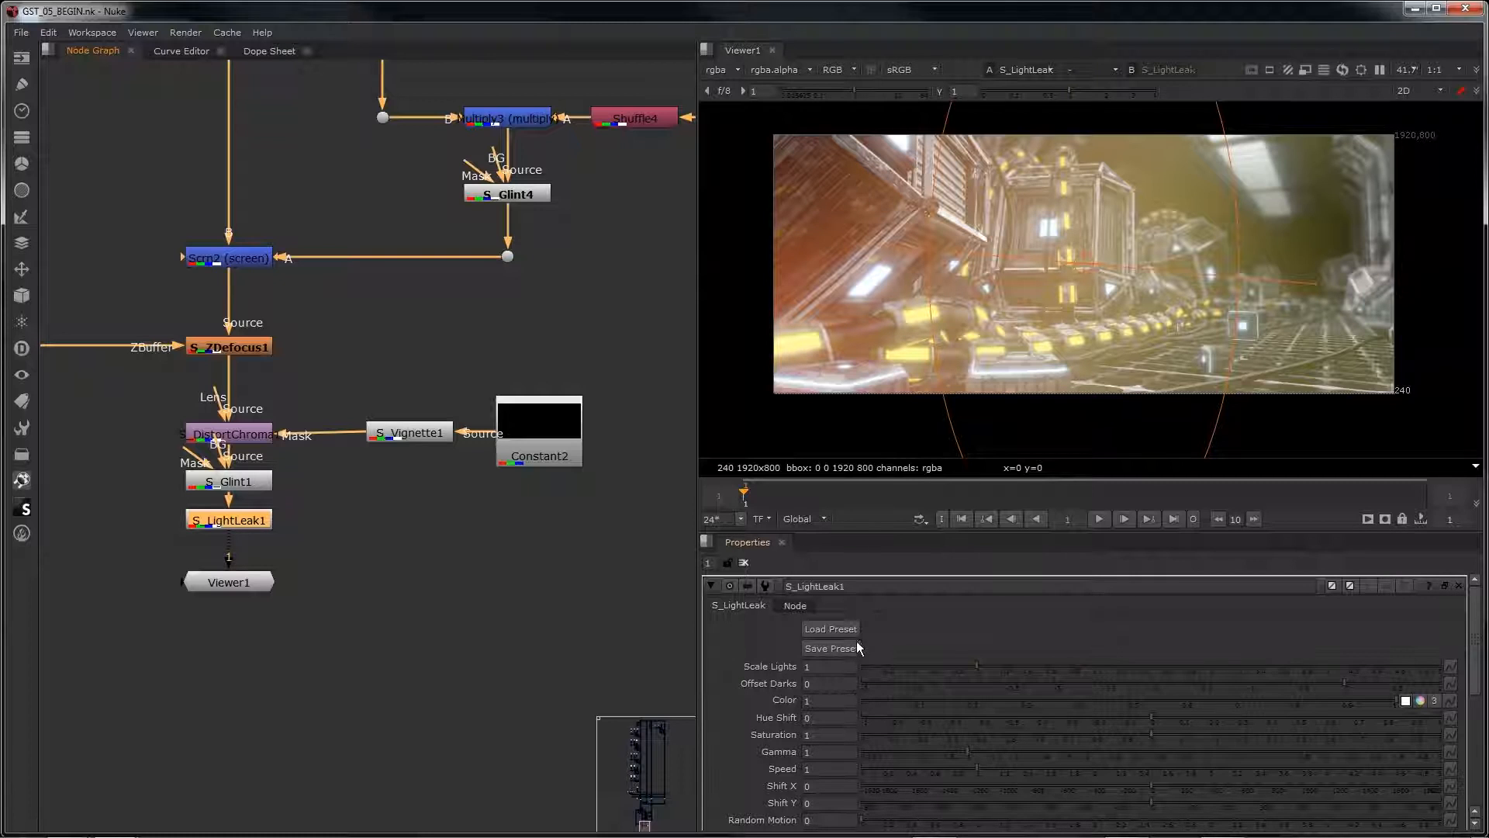
# Step: Load preset 02 onto S_LightLeak1
pyautogui.click(830, 629)
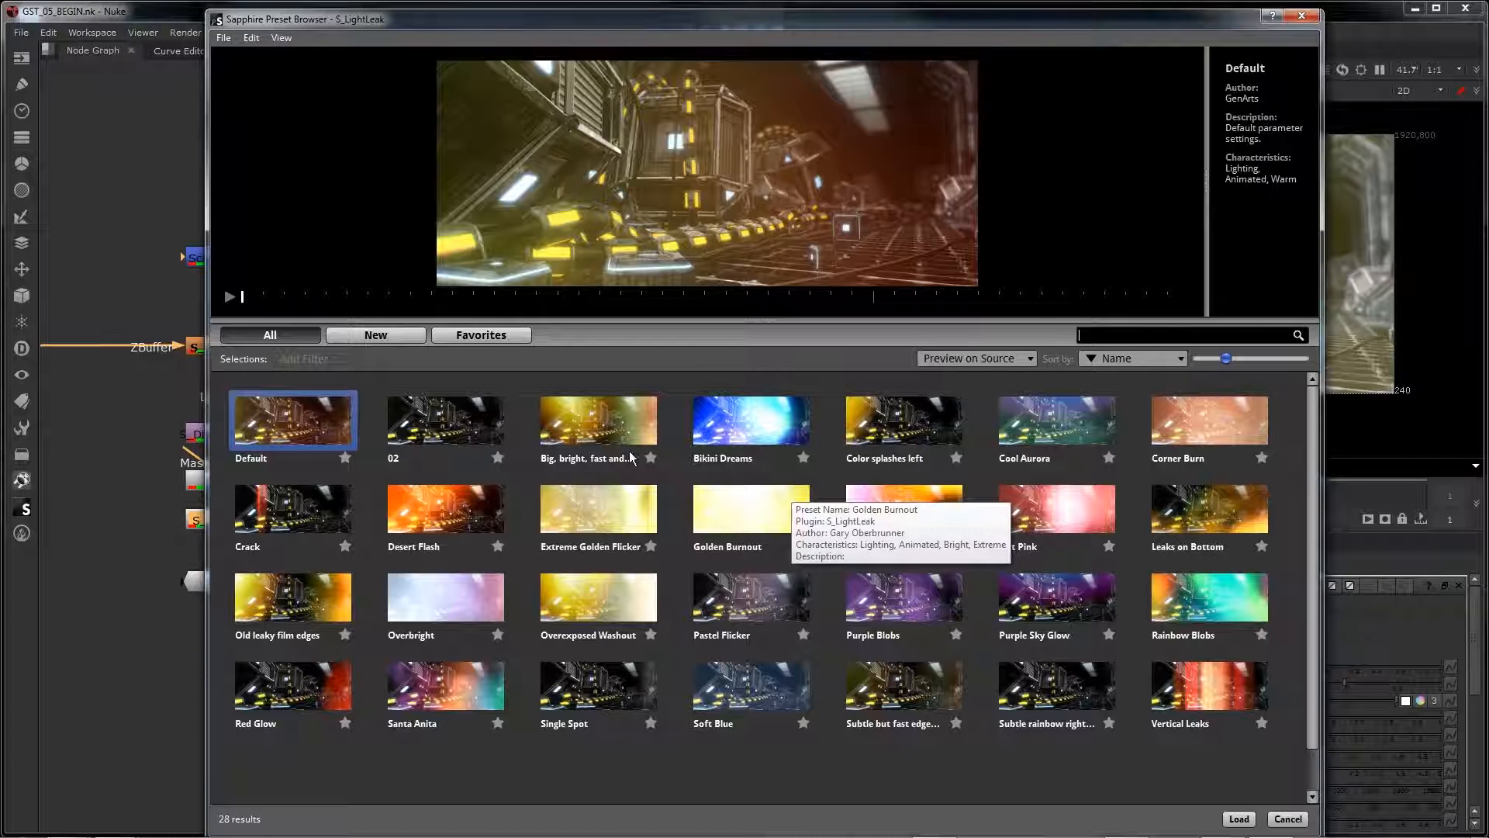
pyautogui.click(439, 435)
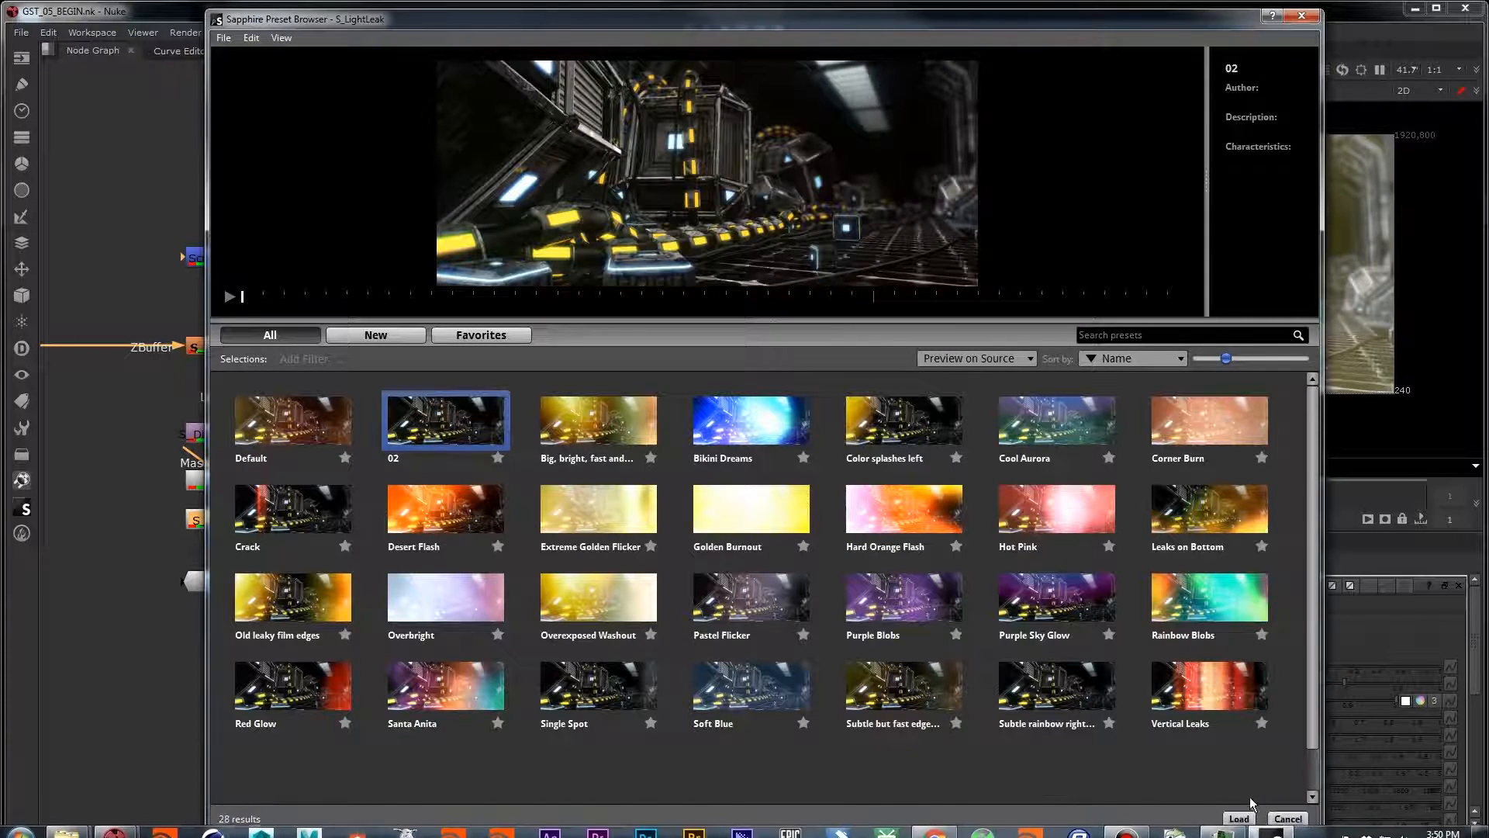
pyautogui.click(1240, 819)
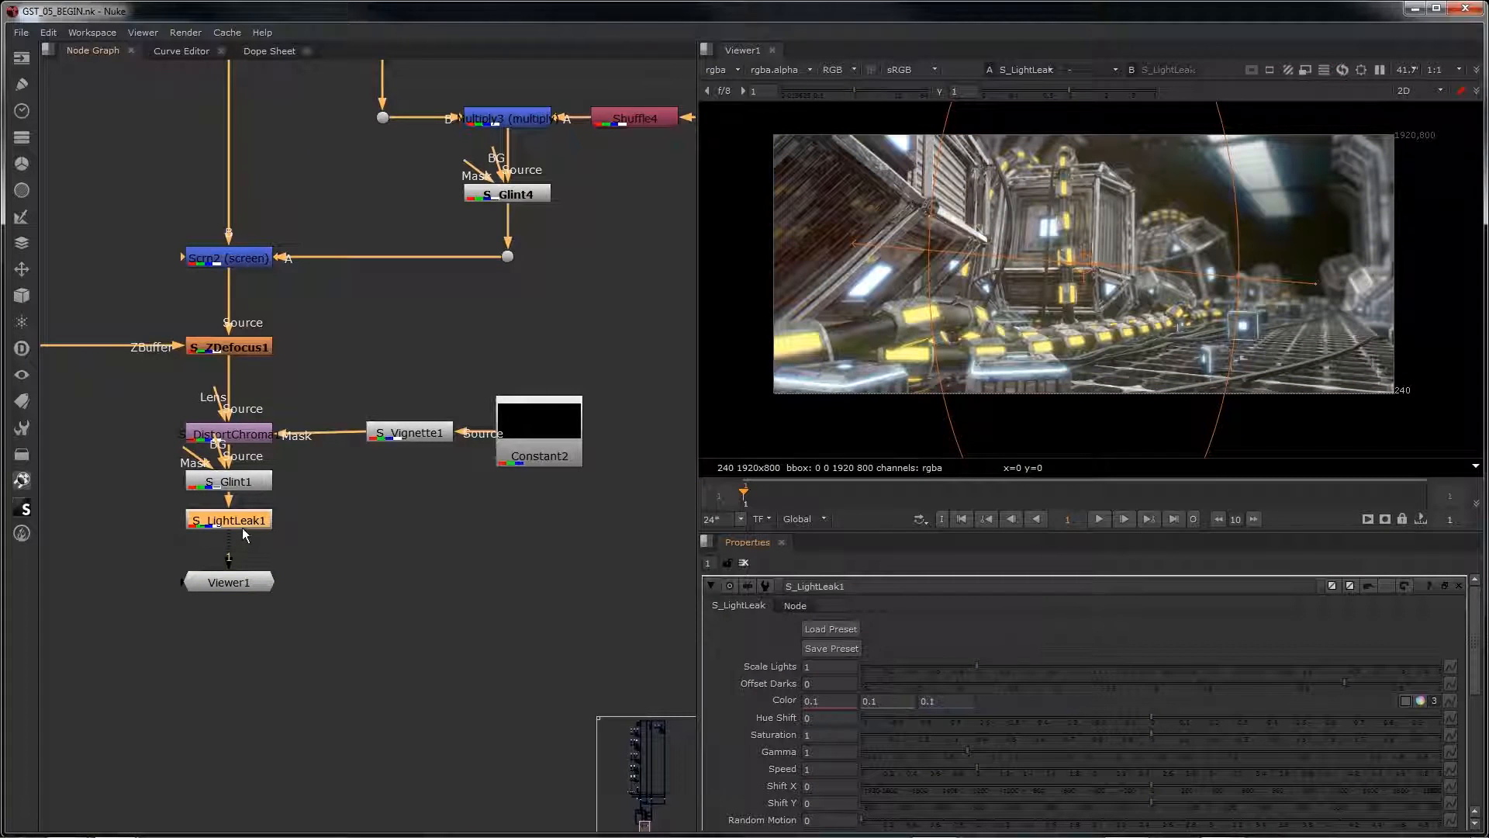
# Step: Compare the image with S_LightLeak1 disabled and enabled
pyautogui.press('d')
pyautogui.press('d')
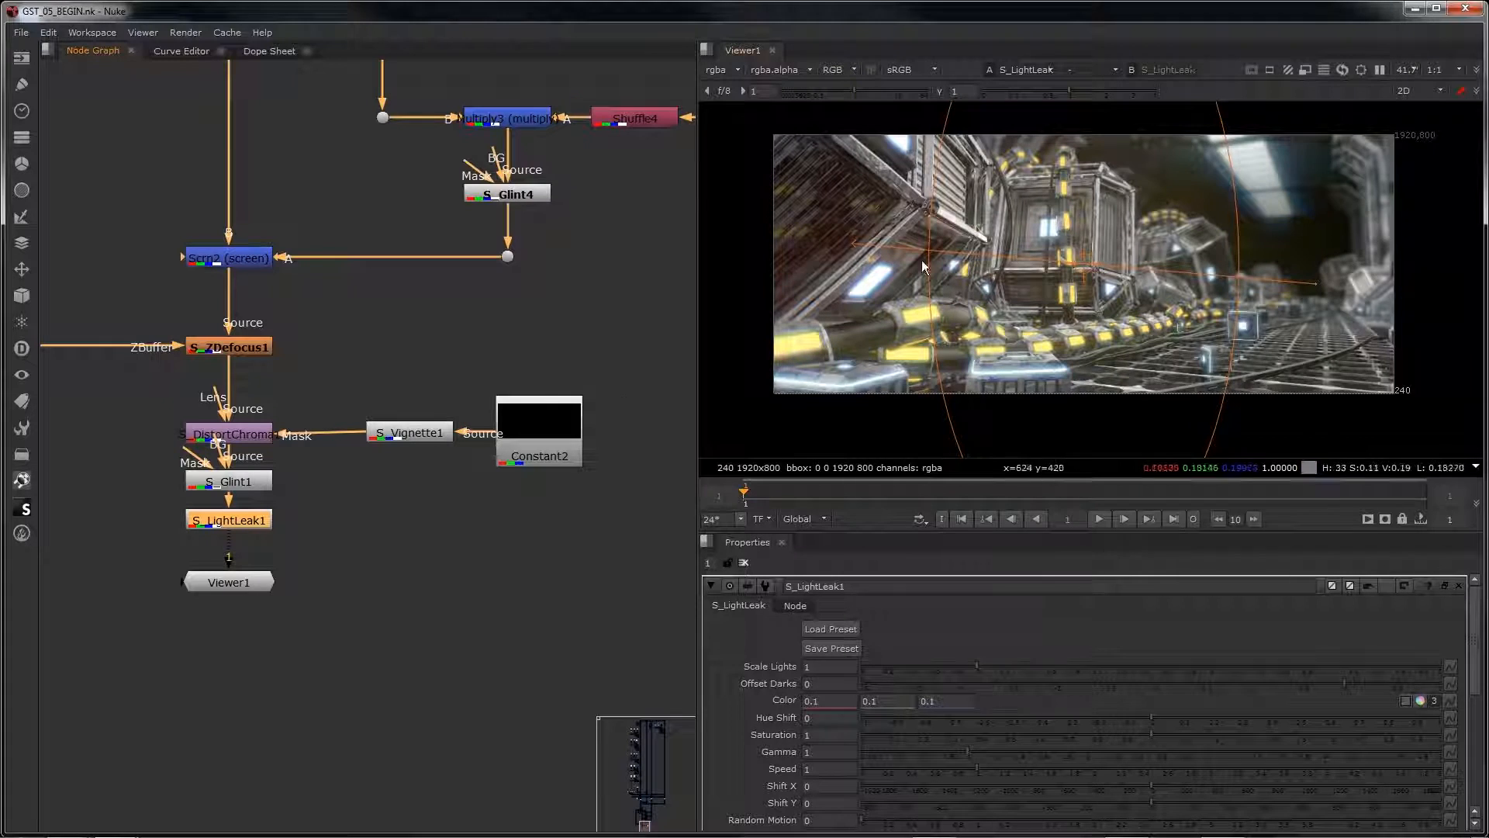
pyautogui.press('d')
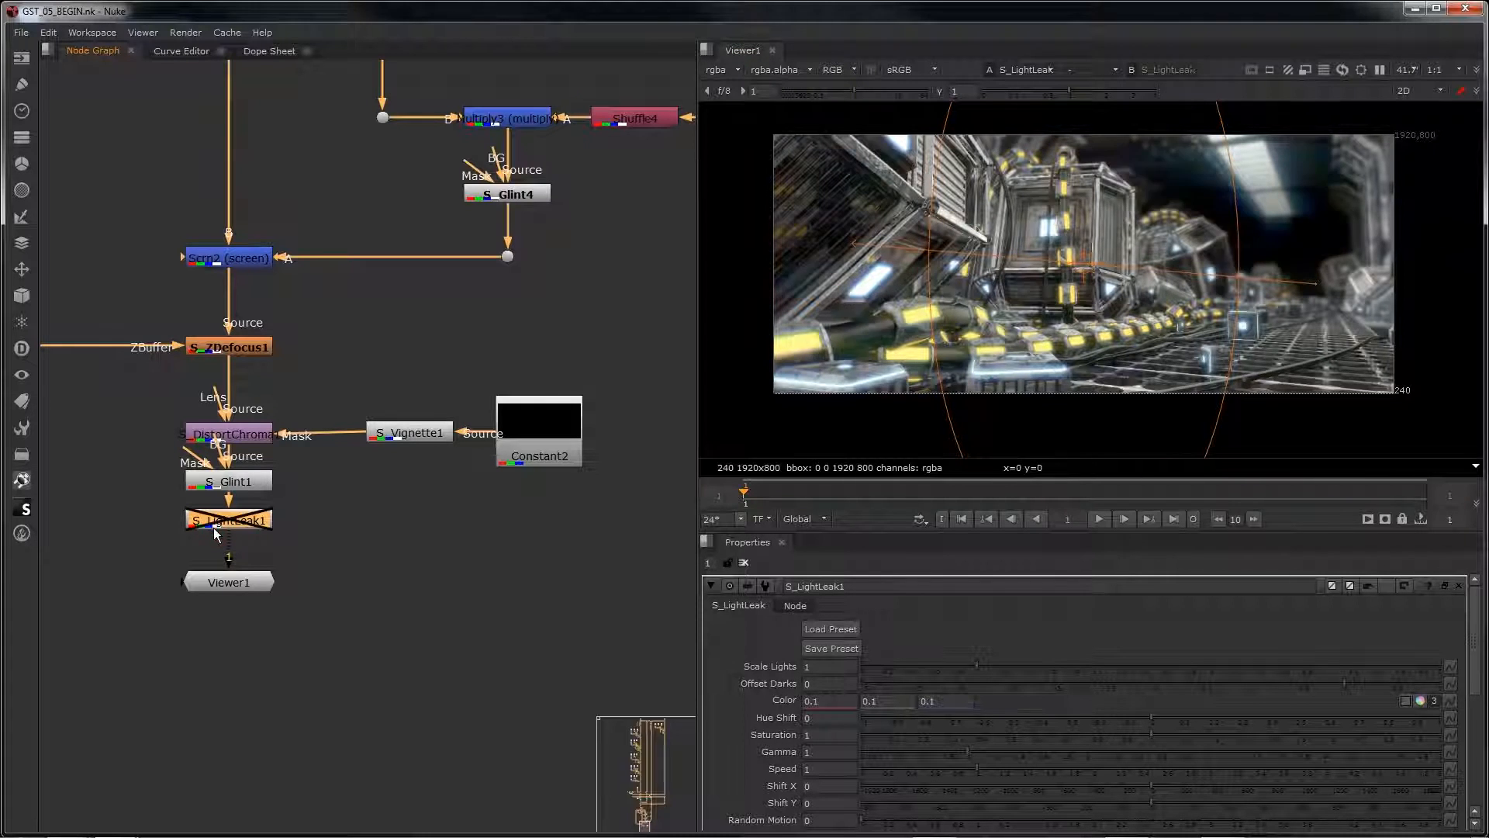
pyautogui.press('d')
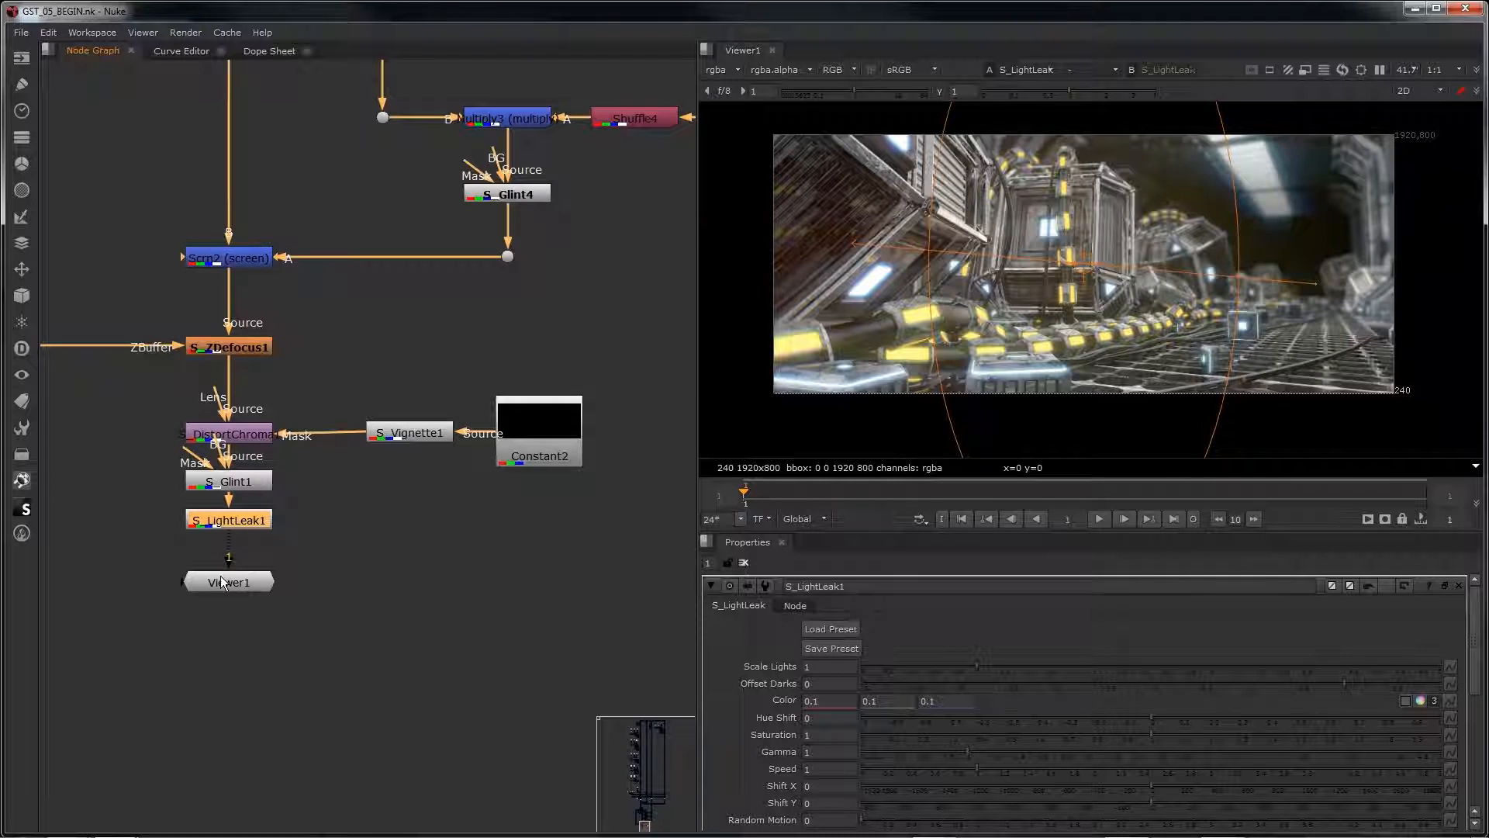
# Step: Make room above Viewer1 and add a Grade node directly after S_LightLeak1
pyautogui.moveTo(223, 583); pyautogui.dragTo(221, 665)
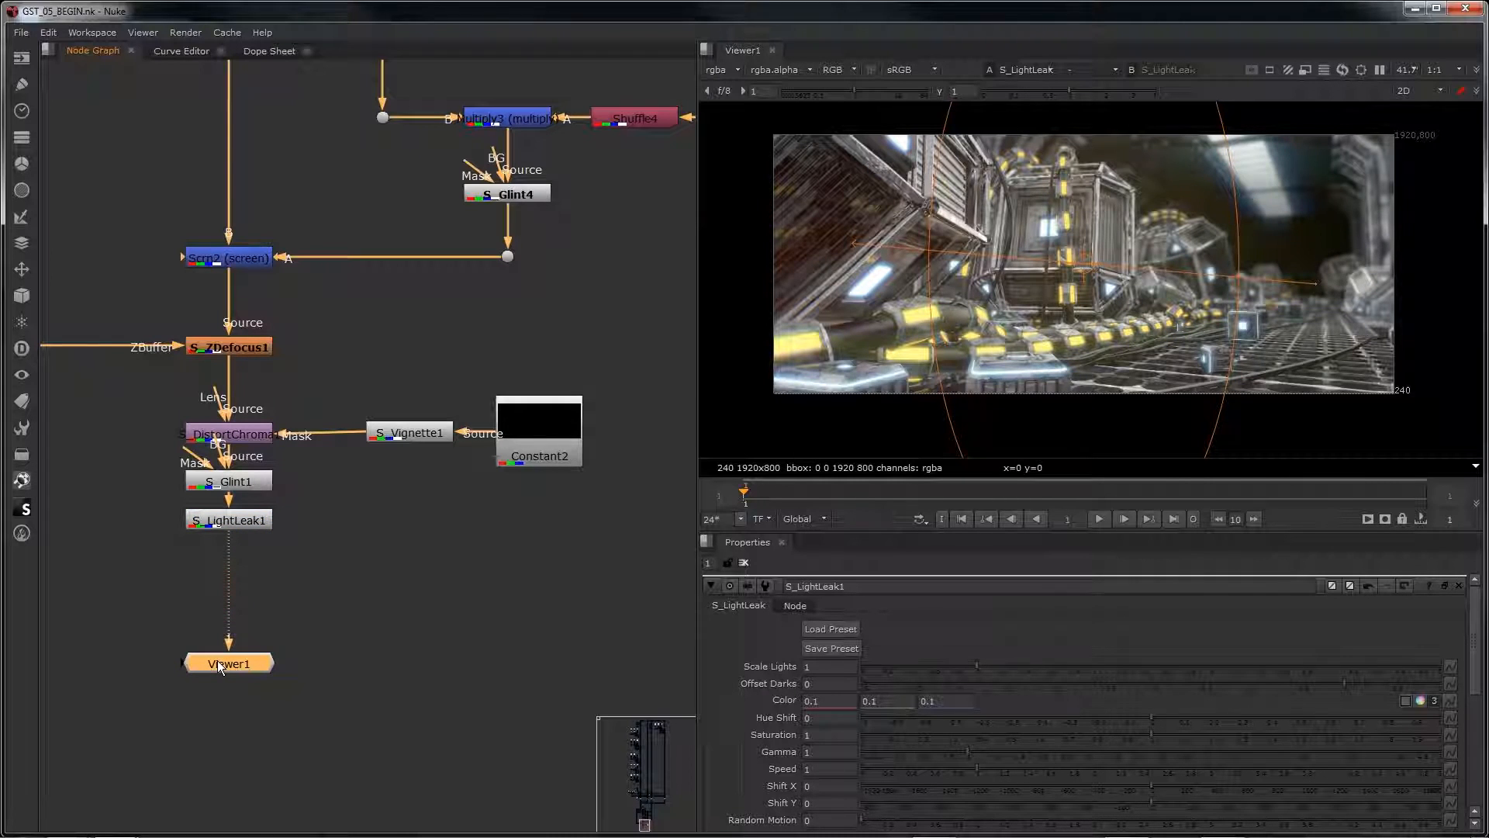
pyautogui.click(224, 521)
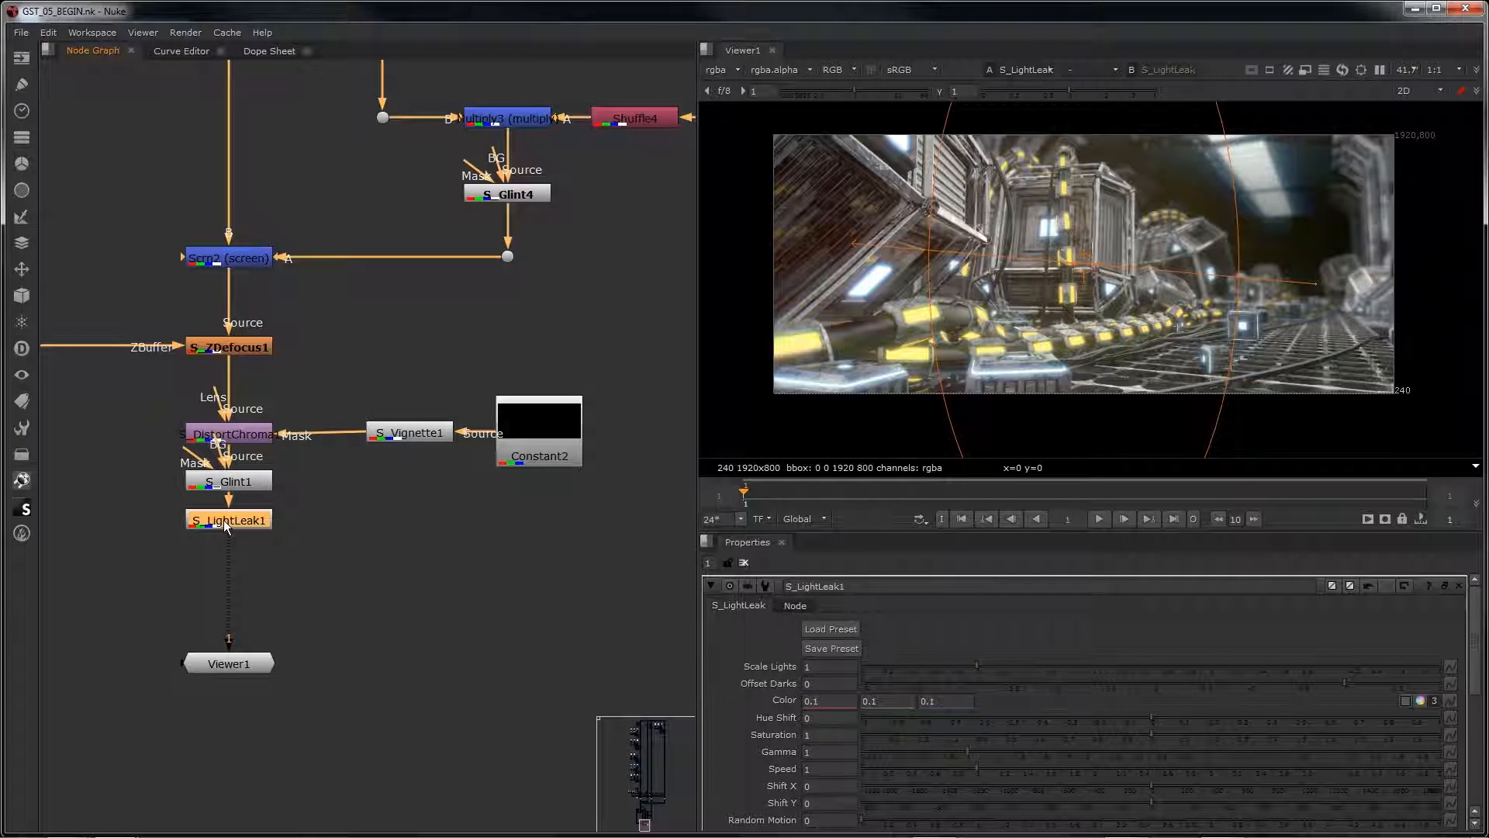
pyautogui.press('Tab')
pyautogui.write('grad')
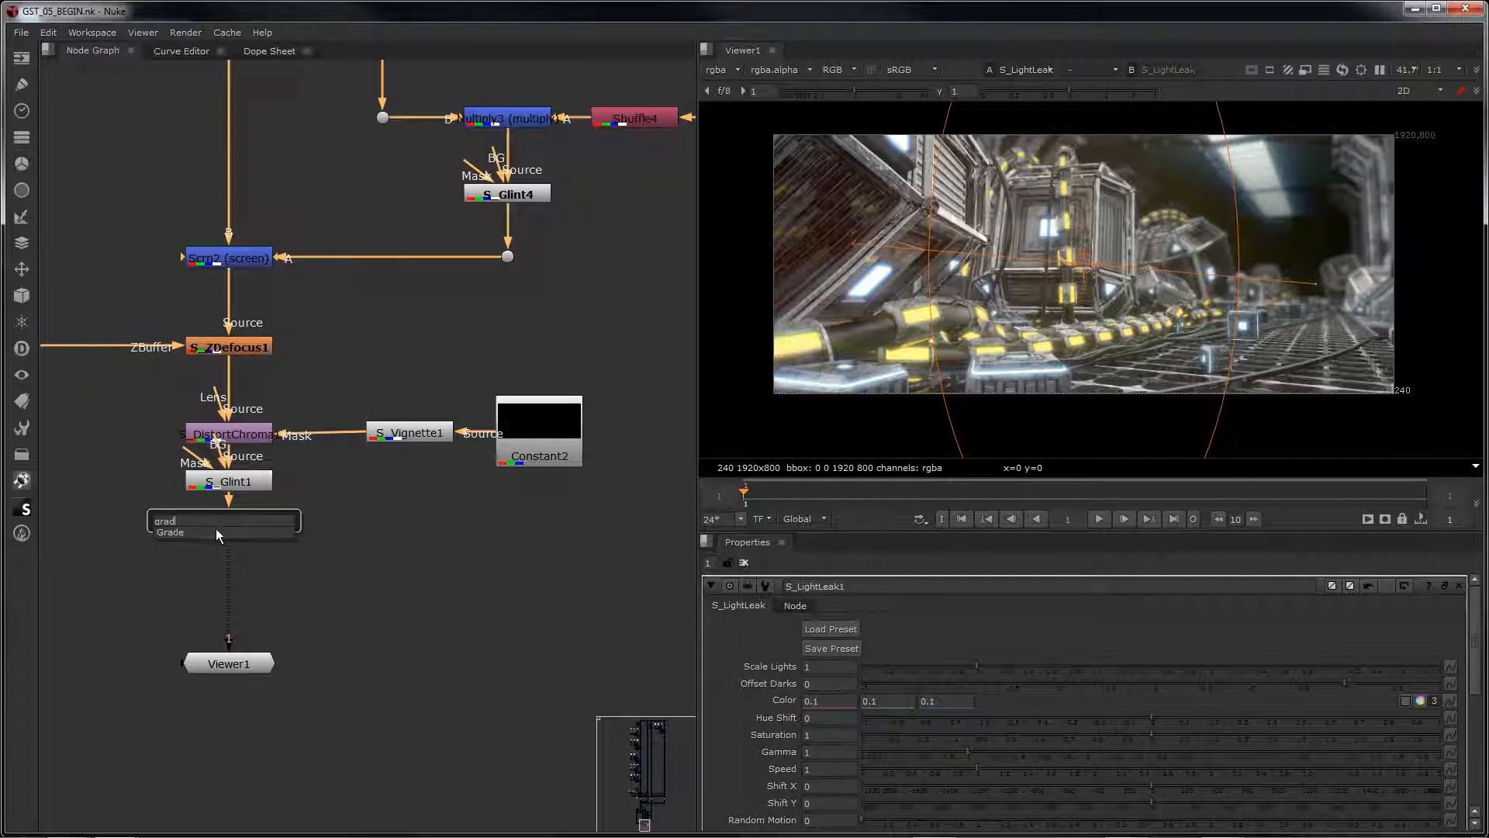
pyautogui.press('Return')
# Step: Duplicate S_Vignette1 together with Constant2 and place the copies beside Grade1, below the original pair
pyautogui.moveTo(664, 543); pyautogui.dragTo(296, 342)
pyautogui.hotkey('ctrl', 'c')
pyautogui.hotkey('ctrl', 'v')
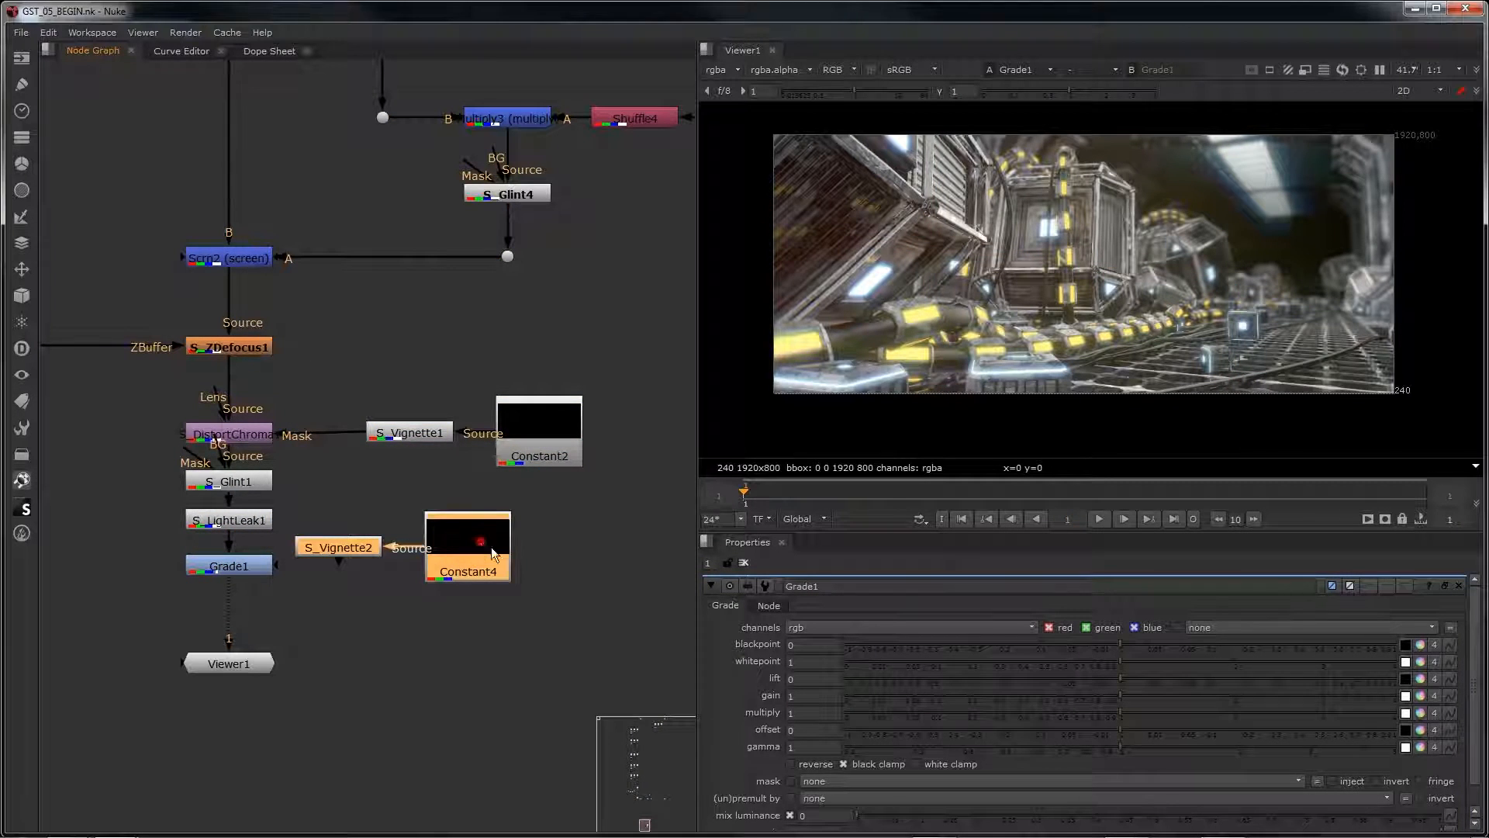
pyautogui.moveTo(491, 547); pyautogui.dragTo(563, 557)
pyautogui.click(471, 508)
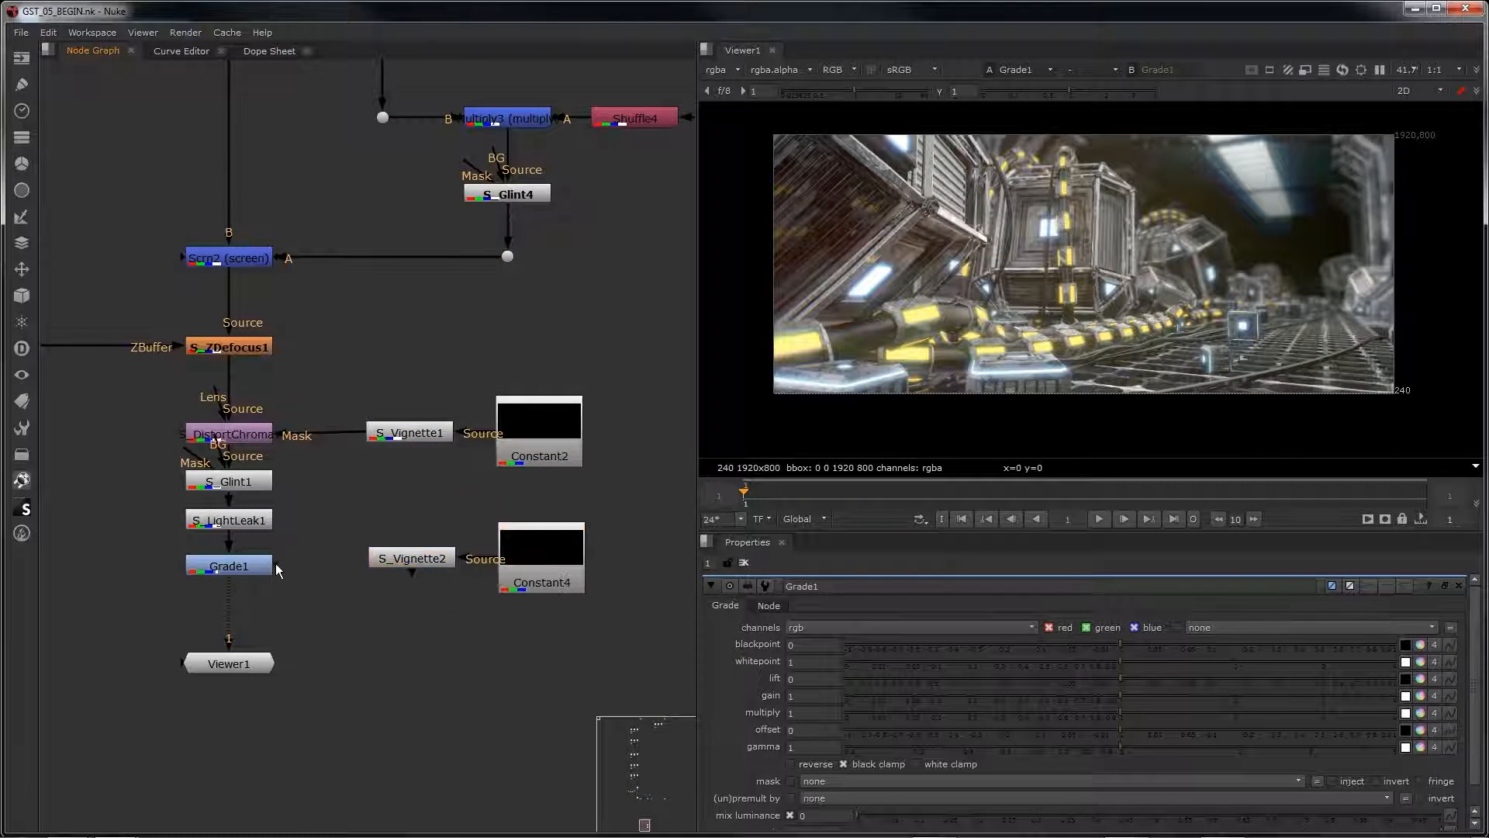
# Step: Connect Grade1's mask input to S_Vignette2 and line the vignette and its constant up with Grade1
pyautogui.moveTo(276, 565); pyautogui.dragTo(384, 558)
pyautogui.moveTo(336, 509); pyautogui.dragTo(630, 627)
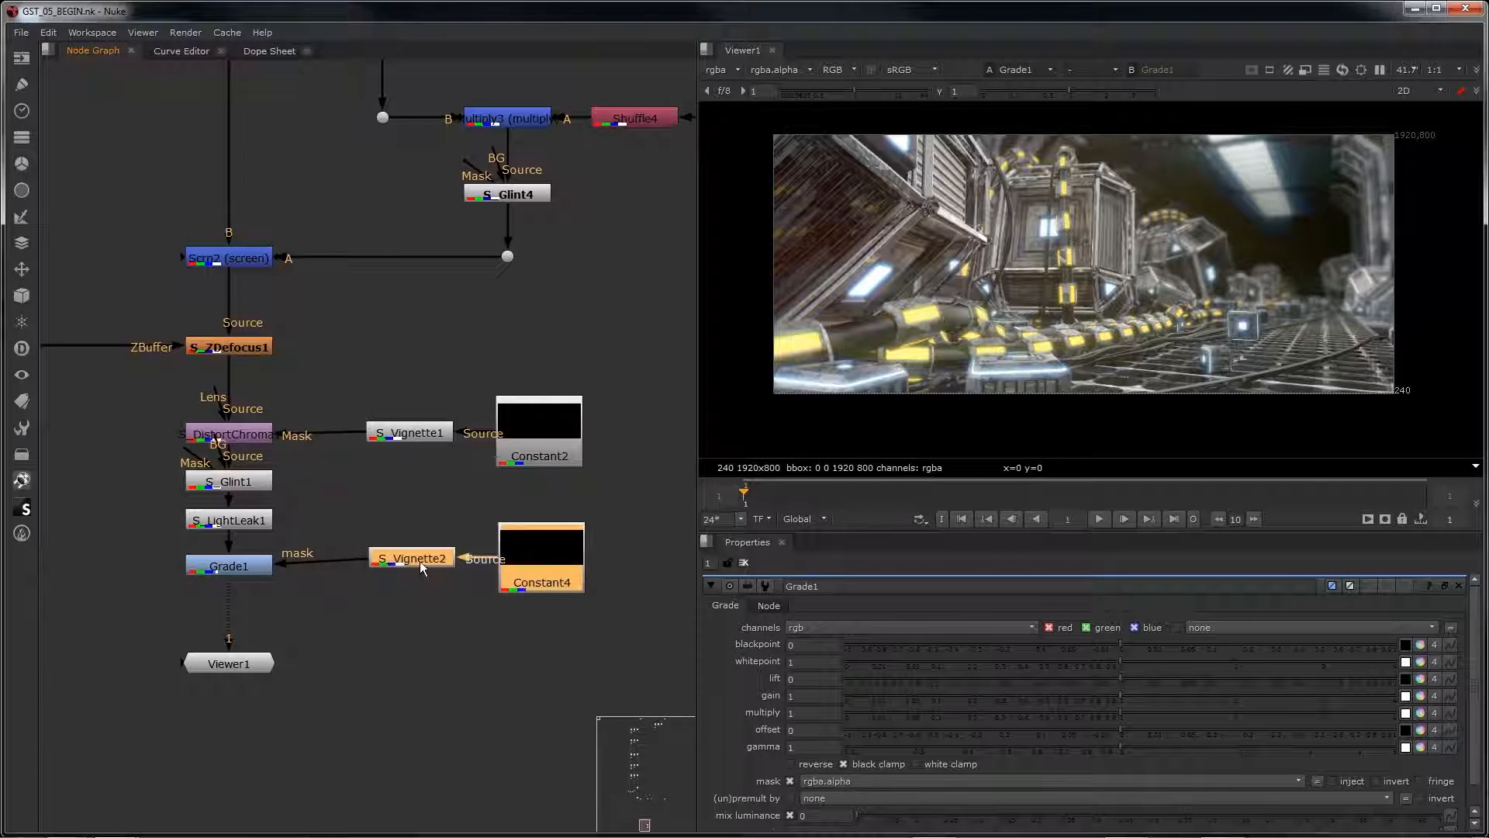
pyautogui.moveTo(421, 561); pyautogui.dragTo(413, 566)
# Step: View S_Vignette2 in the viewer and load the preset 02-vignette-grade onto it
pyautogui.click(413, 566)
pyautogui.press('1')
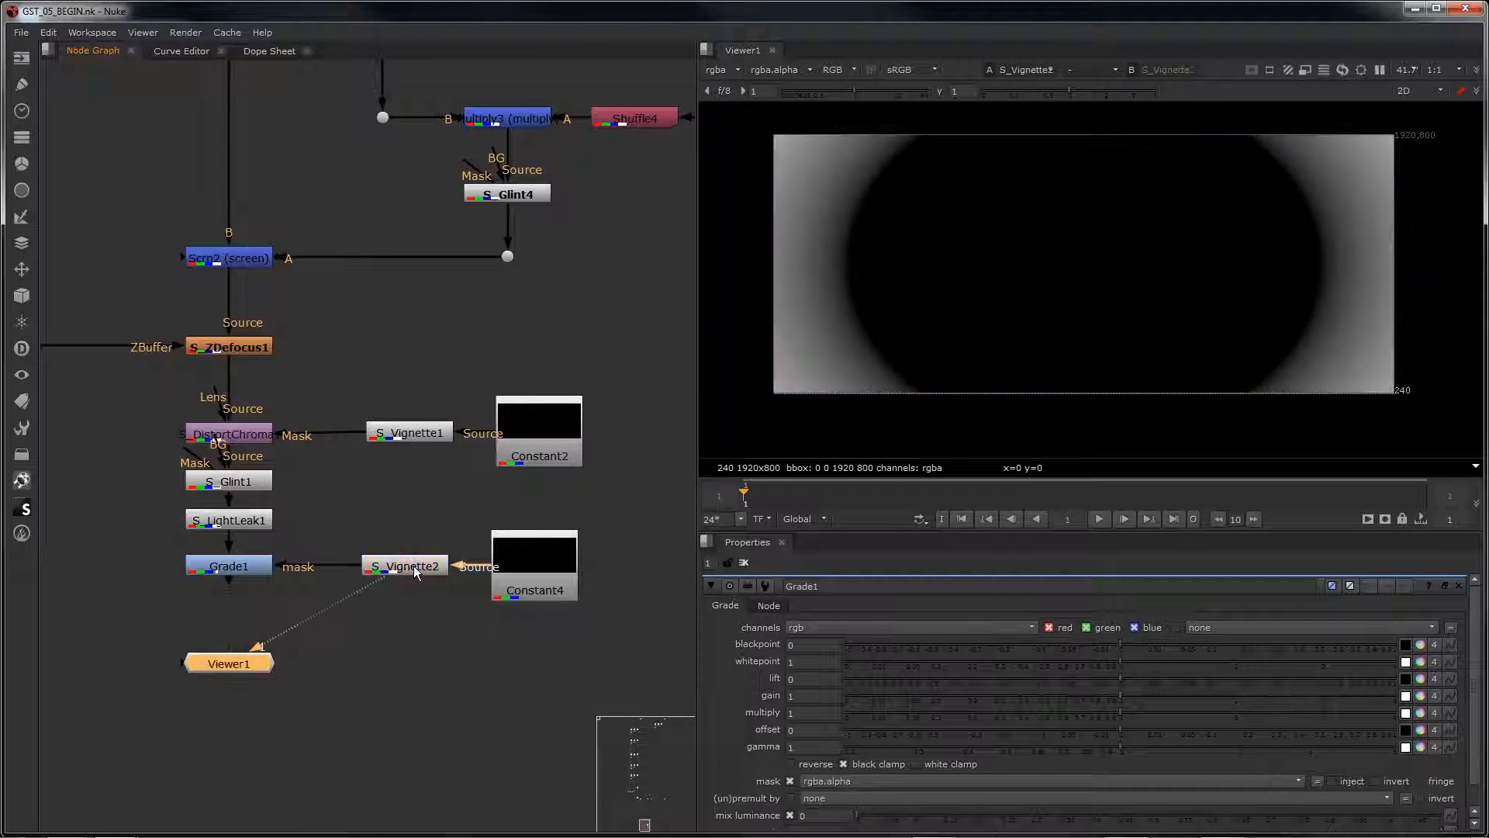
pyautogui.doubleClick(415, 572)
pyautogui.click(826, 628)
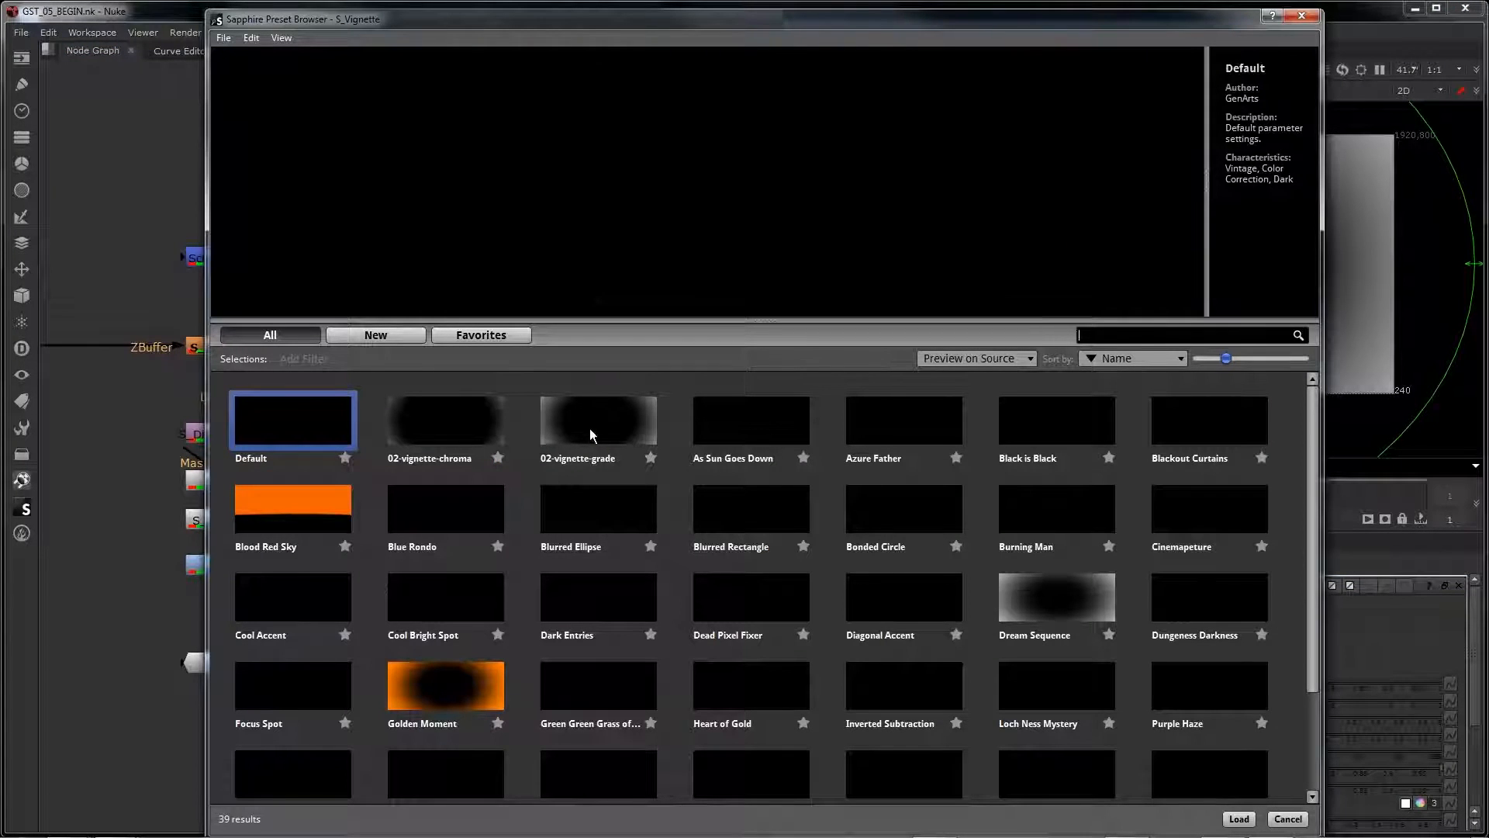
pyautogui.click(597, 430)
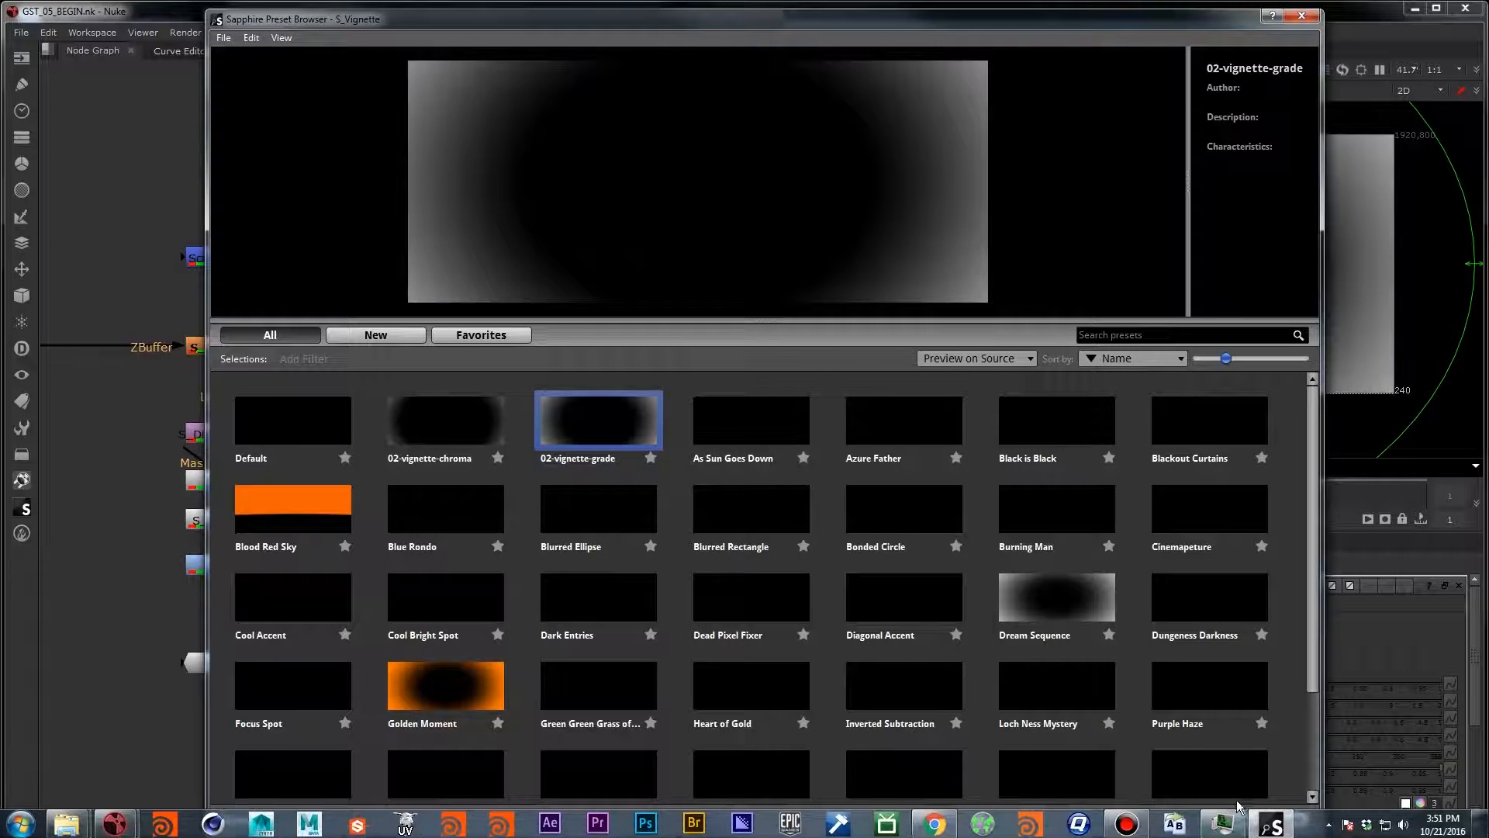
pyautogui.click(1236, 811)
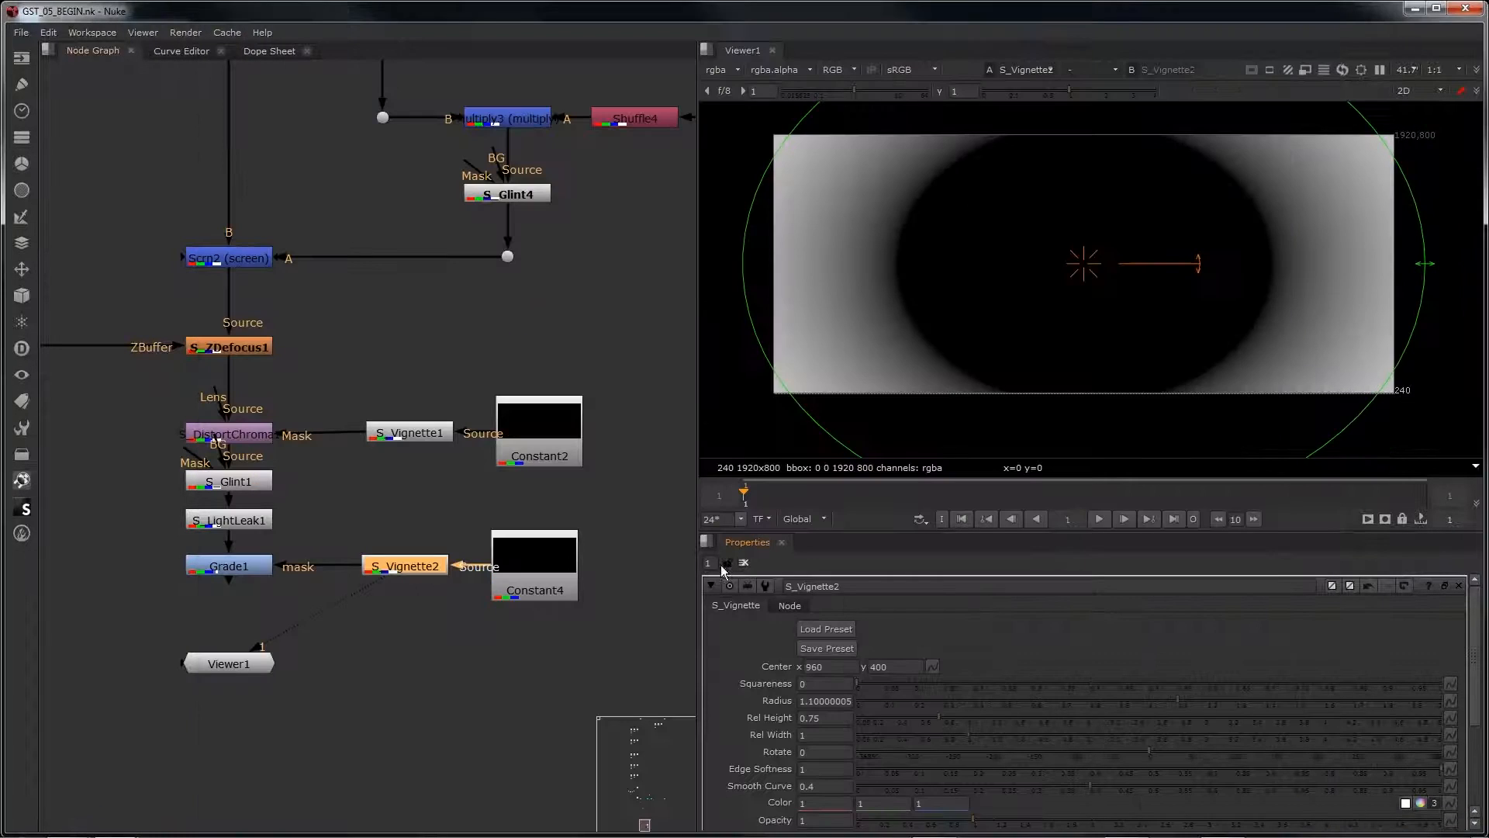
# Step: View Grade1 in the viewer and set its mask channel to rgba.red
pyautogui.click(258, 570)
pyautogui.press('1')
pyautogui.doubleClick(259, 574)
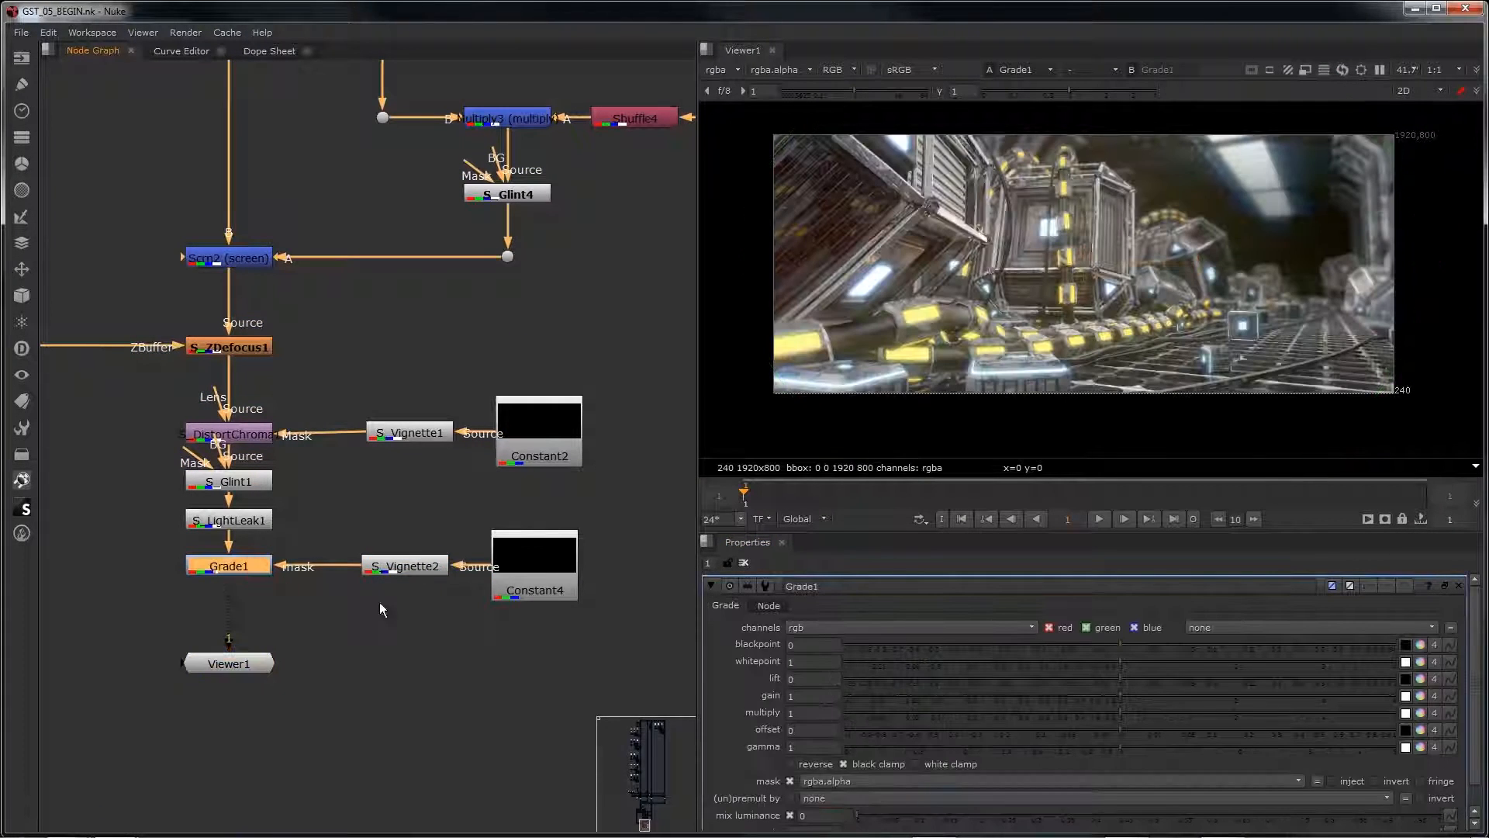
pyautogui.click(813, 783)
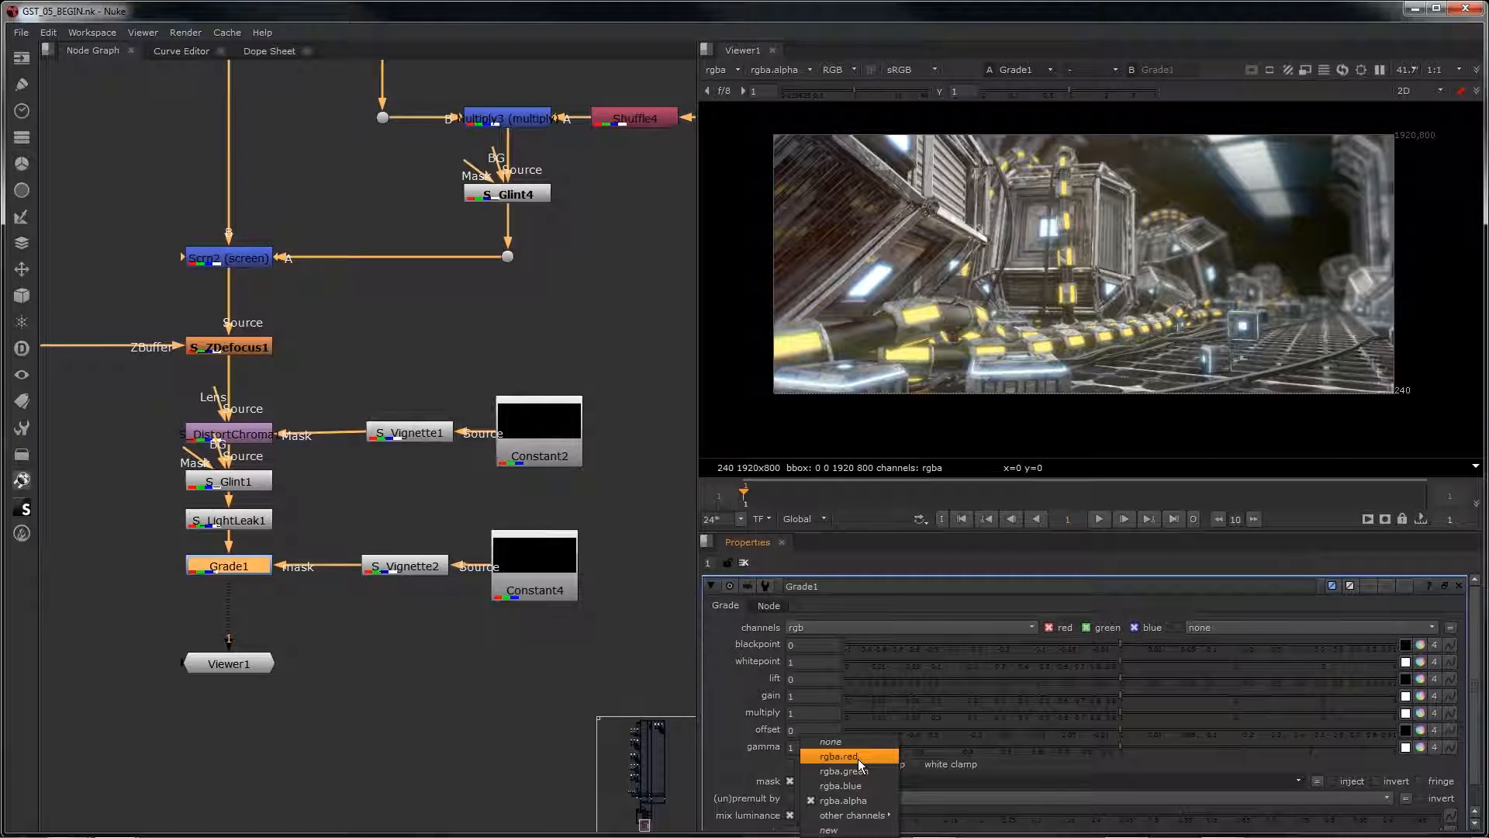
pyautogui.click(858, 758)
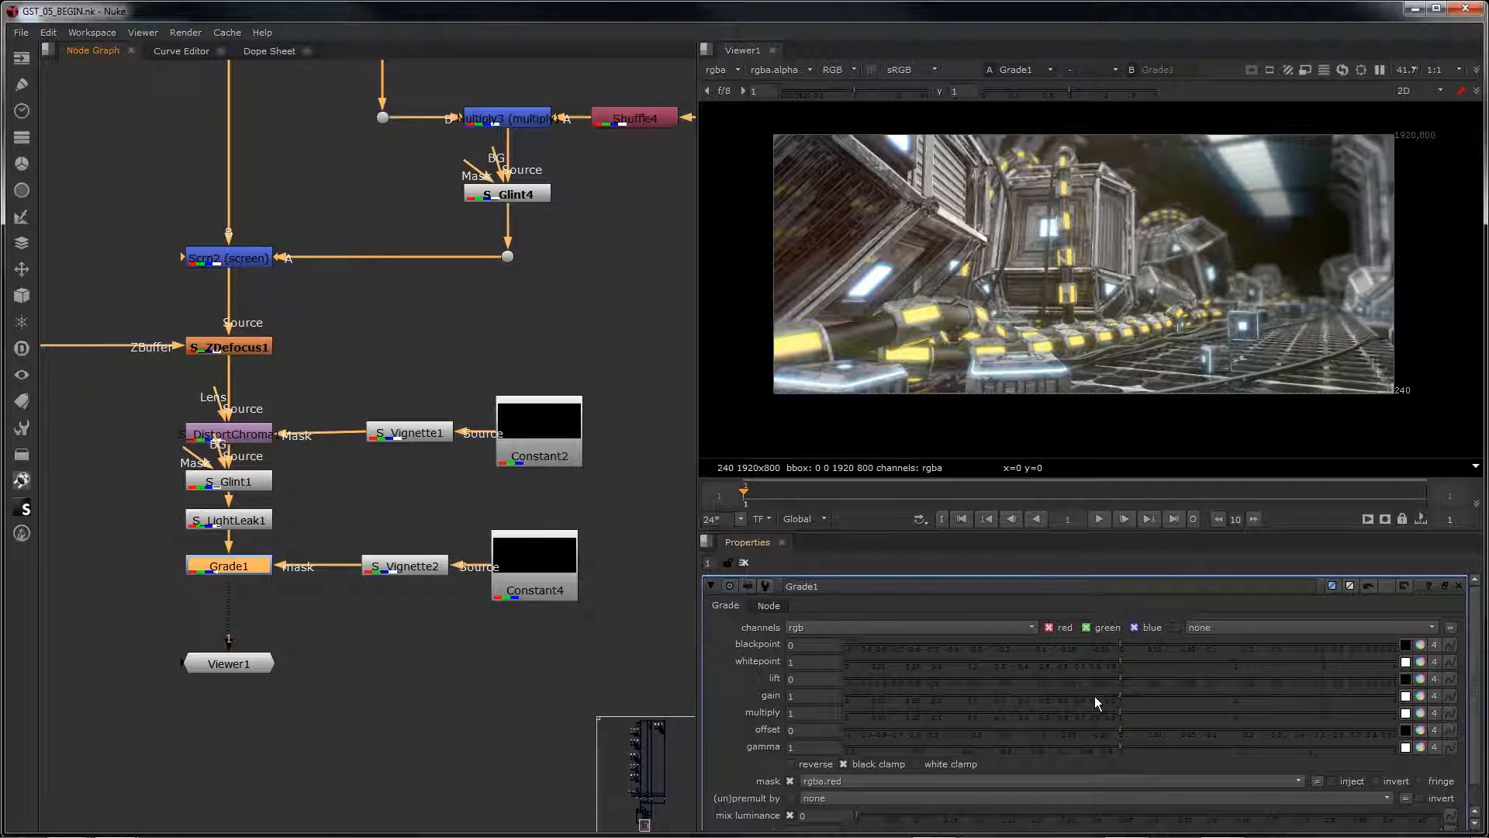
# Step: Try a lower gain on Grade1 and reset the gain to 1
pyautogui.moveTo(1095, 696); pyautogui.dragTo(760, 696)
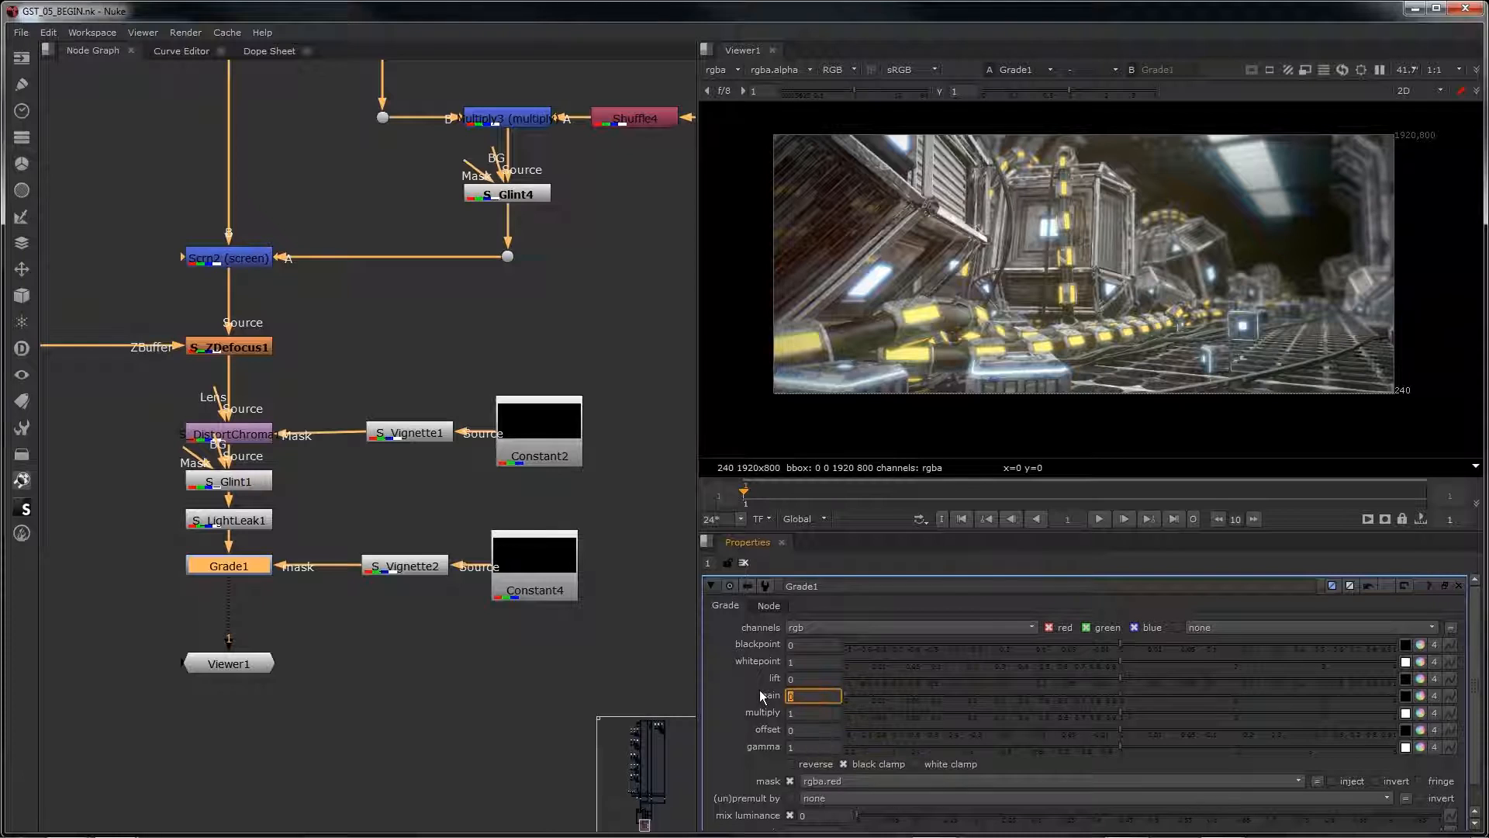
pyautogui.write('1')
pyautogui.press('Return')
# Step: Set Grade1's multiply to 0 to darken the vignetted edges of the frame
pyautogui.moveTo(1081, 712); pyautogui.dragTo(1017, 716)
pyautogui.moveTo(824, 713); pyautogui.dragTo(701, 721)
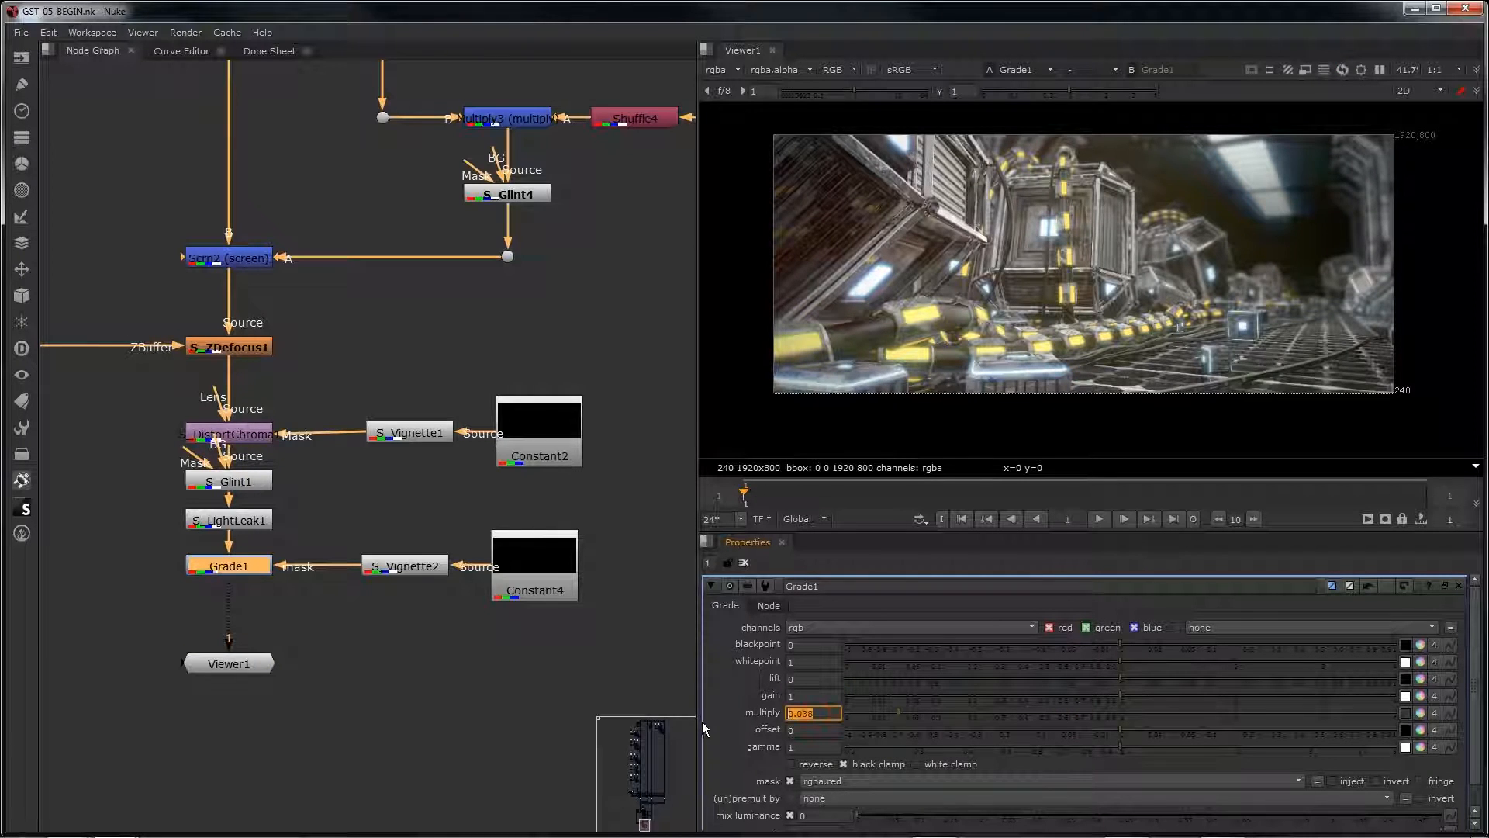
pyautogui.write('0')
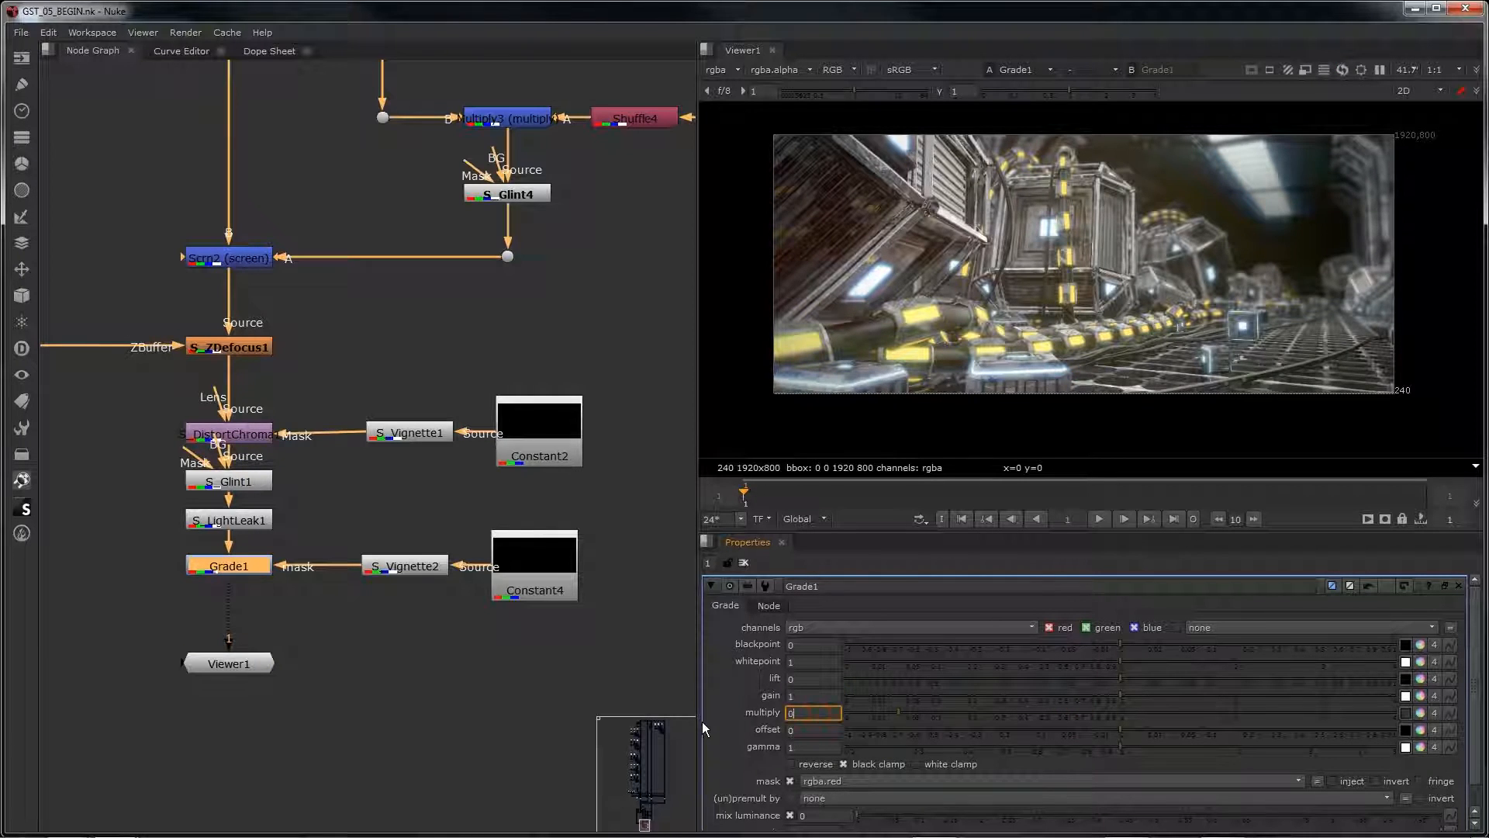
# Step: Toggle Grade1 off and on to compare the frame with and without the vignette grade
pyautogui.click(227, 565)
pyautogui.press('d')
pyautogui.press('d')
pyautogui.press('d')
pyautogui.press('d')
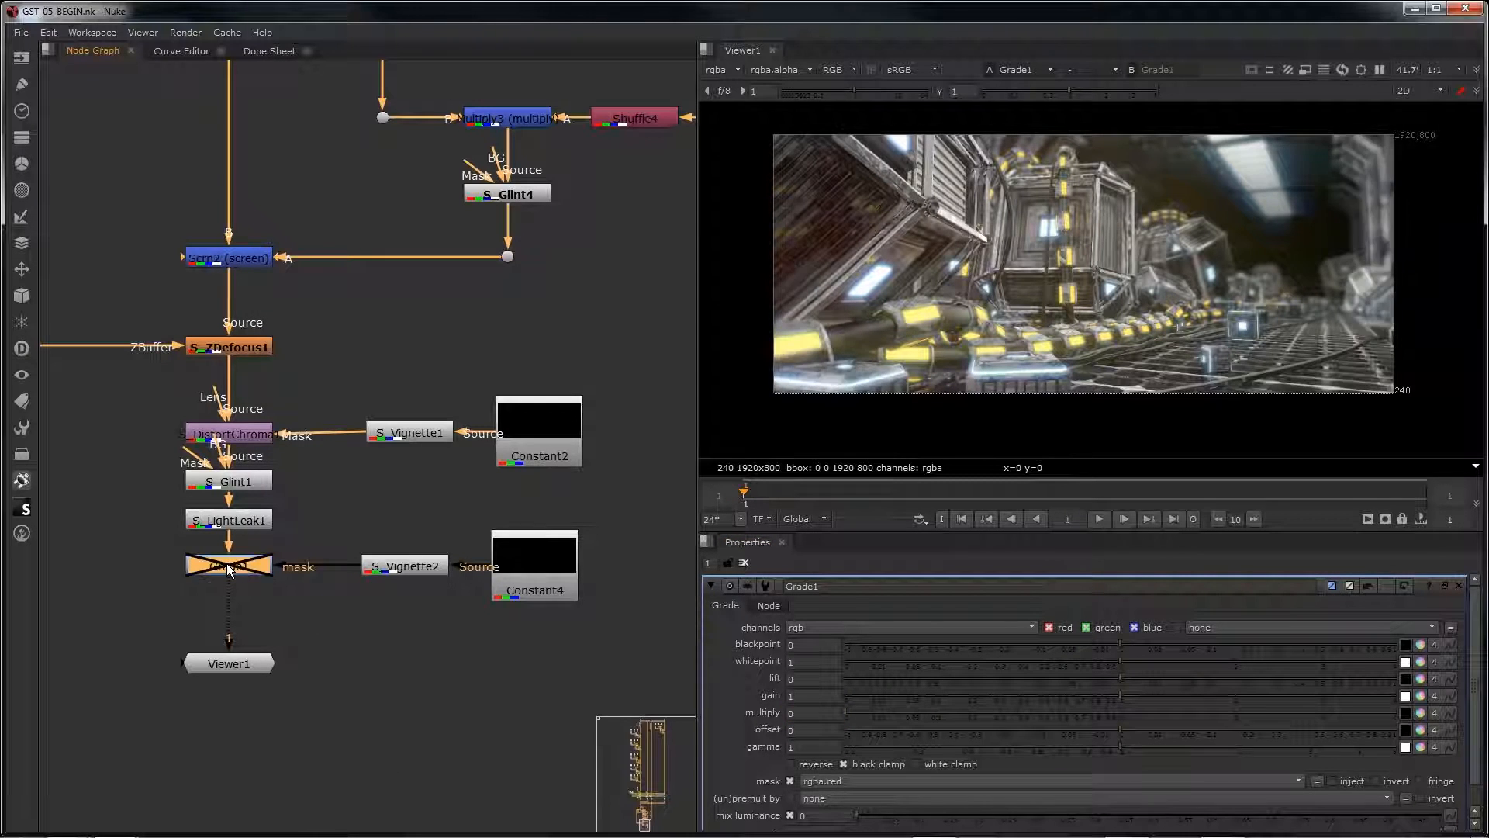
pyautogui.press('d')
pyautogui.press('d')
pyautogui.press('d')
# Step: View the S_Vignette2 matte, re-enable Grade1 and return the viewer to Grade1
pyautogui.click(411, 570)
pyautogui.press('1')
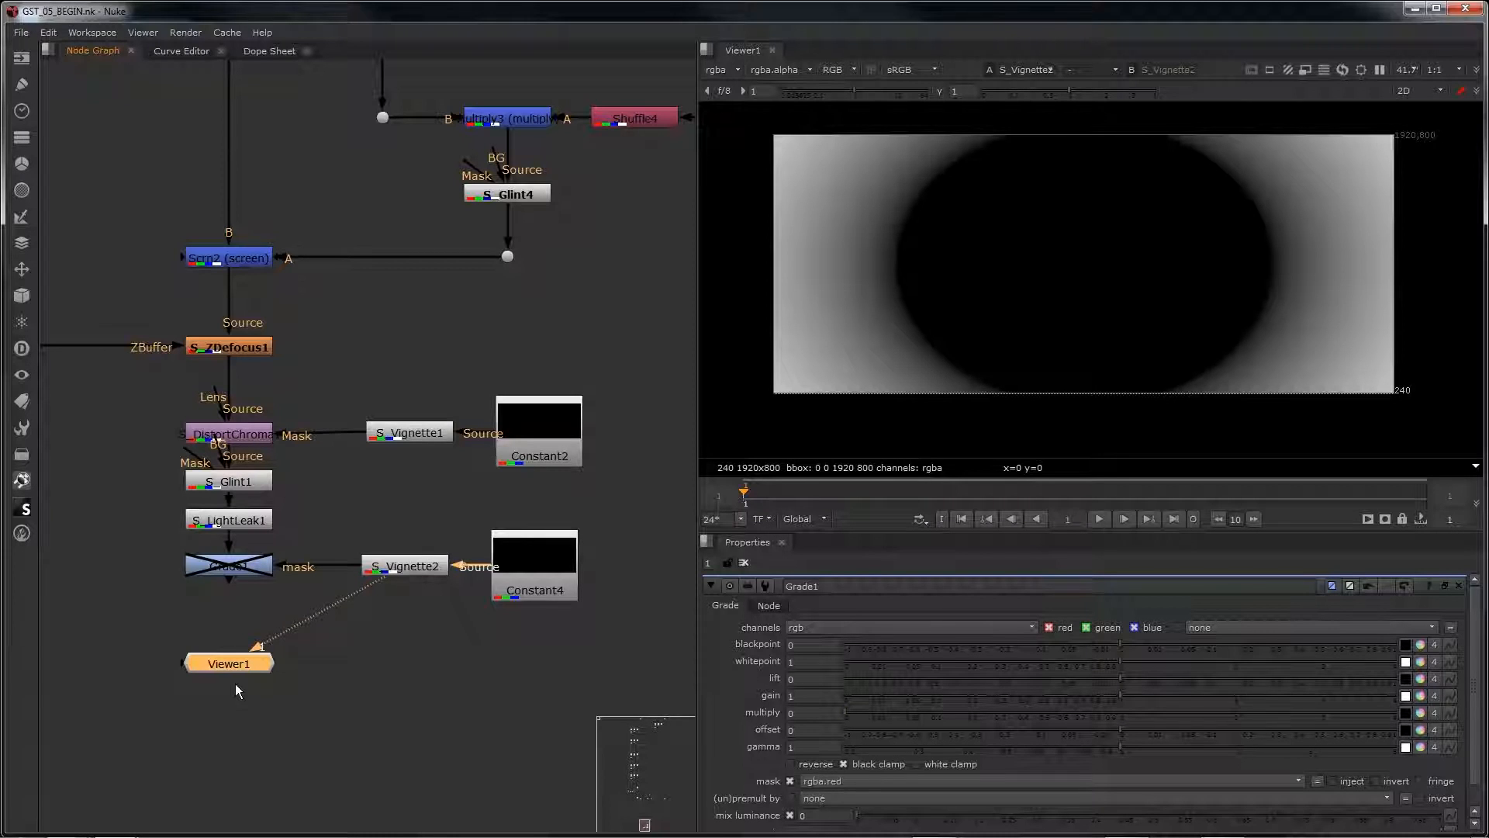
pyautogui.click(216, 567)
pyautogui.press('d')
pyautogui.press('1')
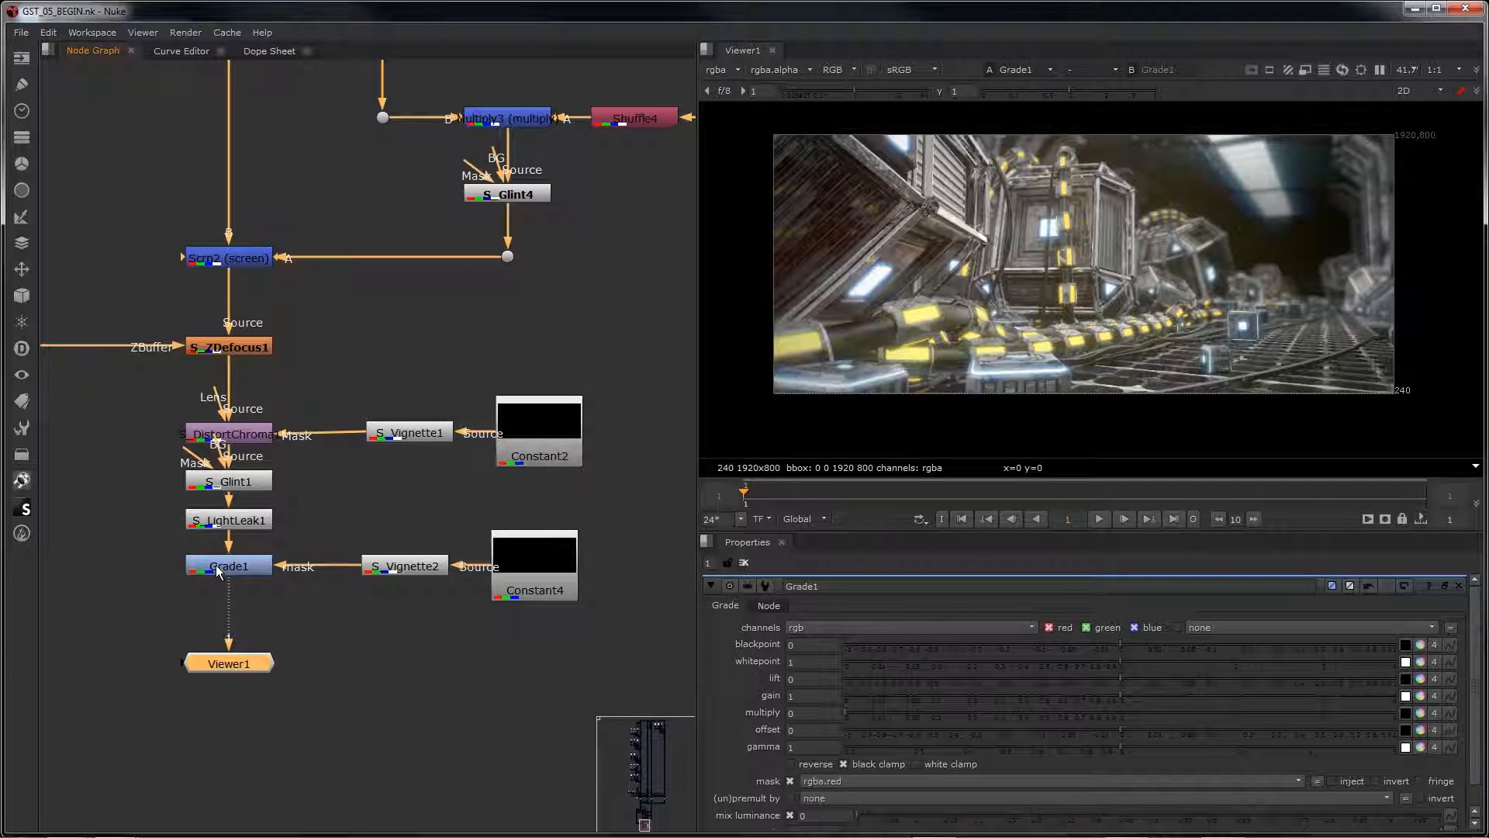
# Step: Add an S_LensFlare node directly after Grade1
pyautogui.click(217, 569)
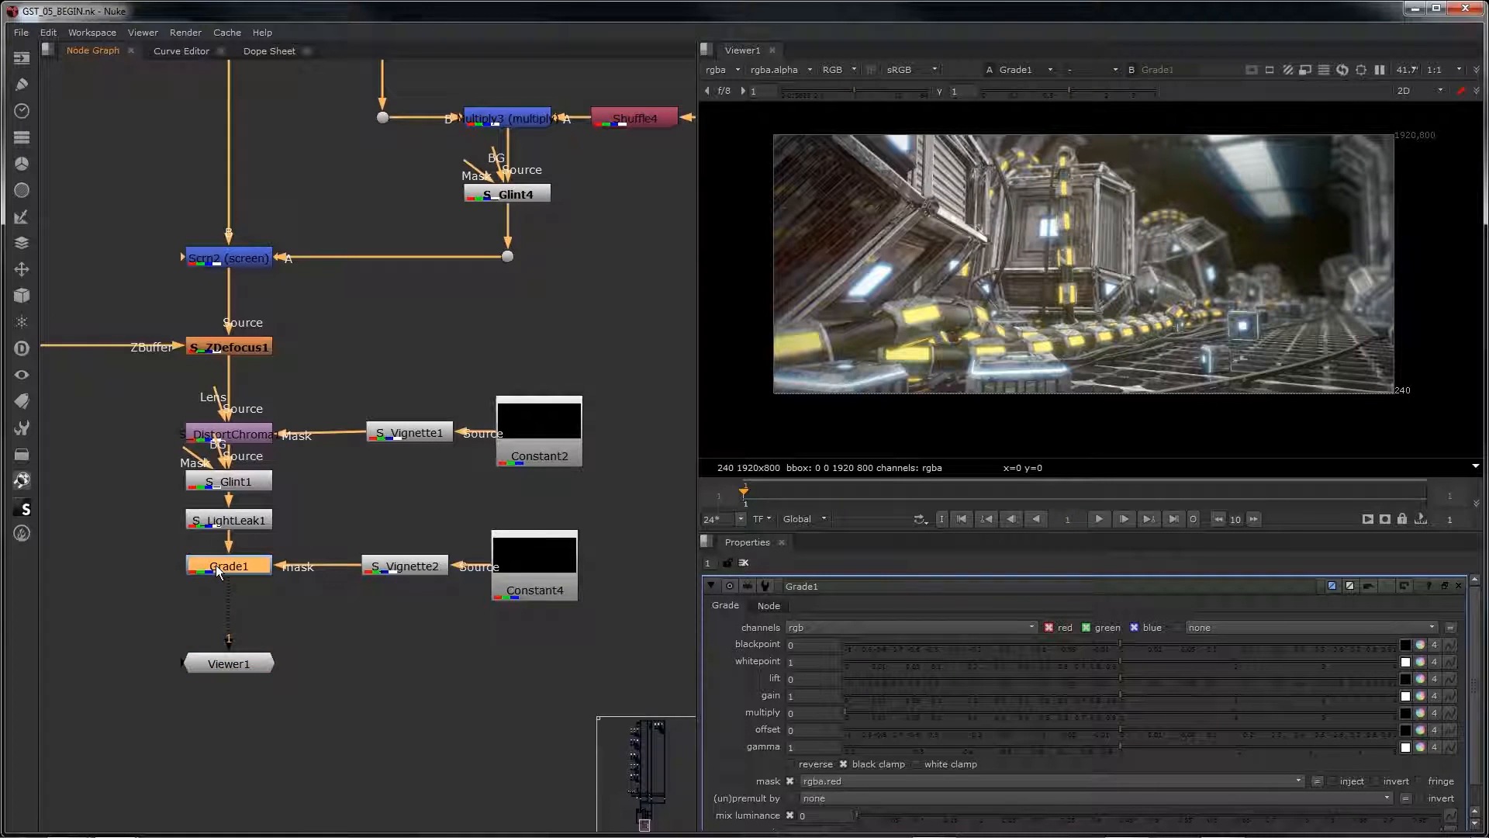
pyautogui.press('Tab')
pyautogui.write('s lens')
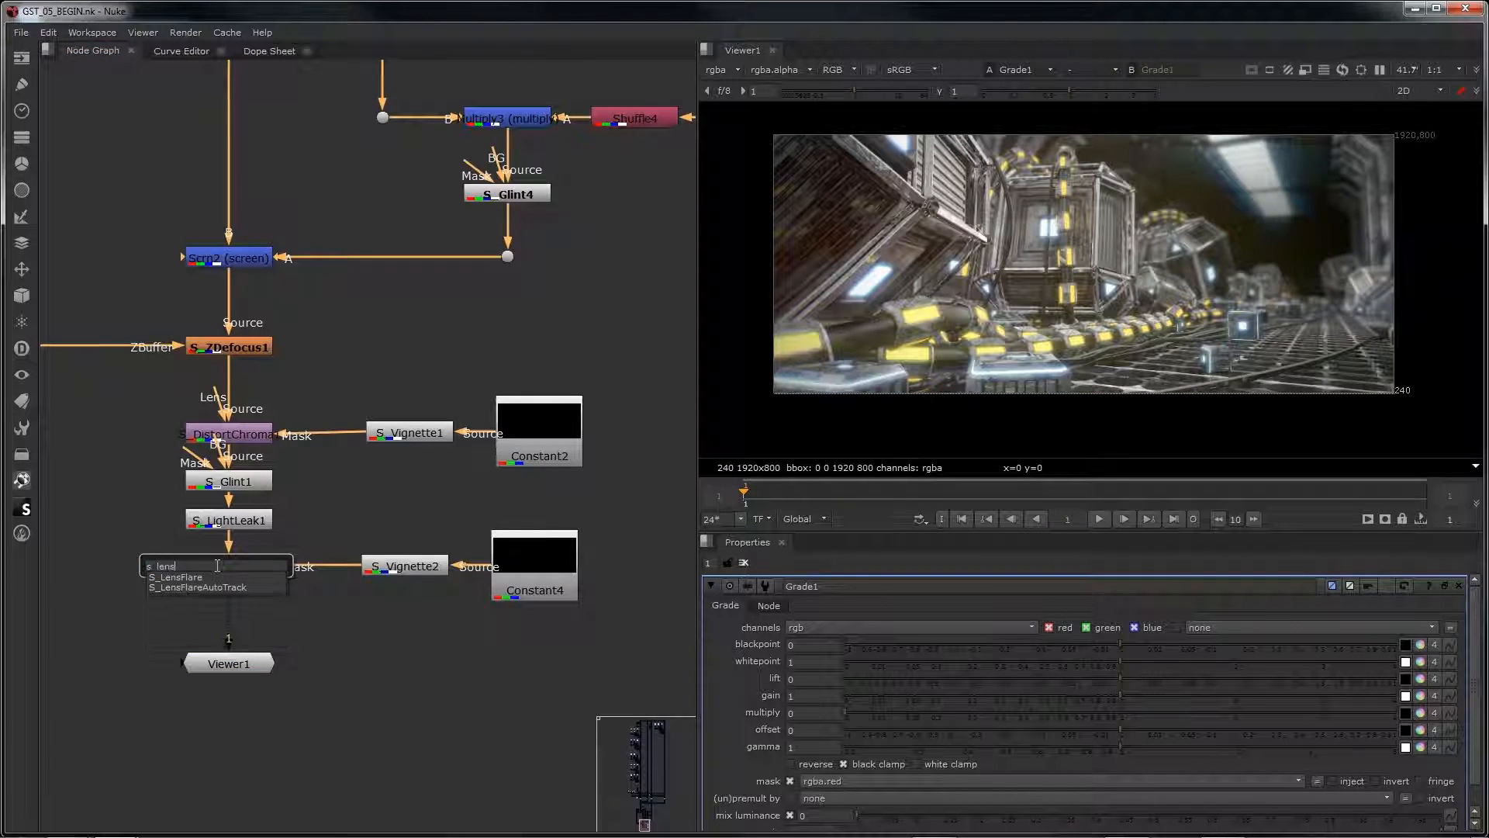
pyautogui.press('Escape')
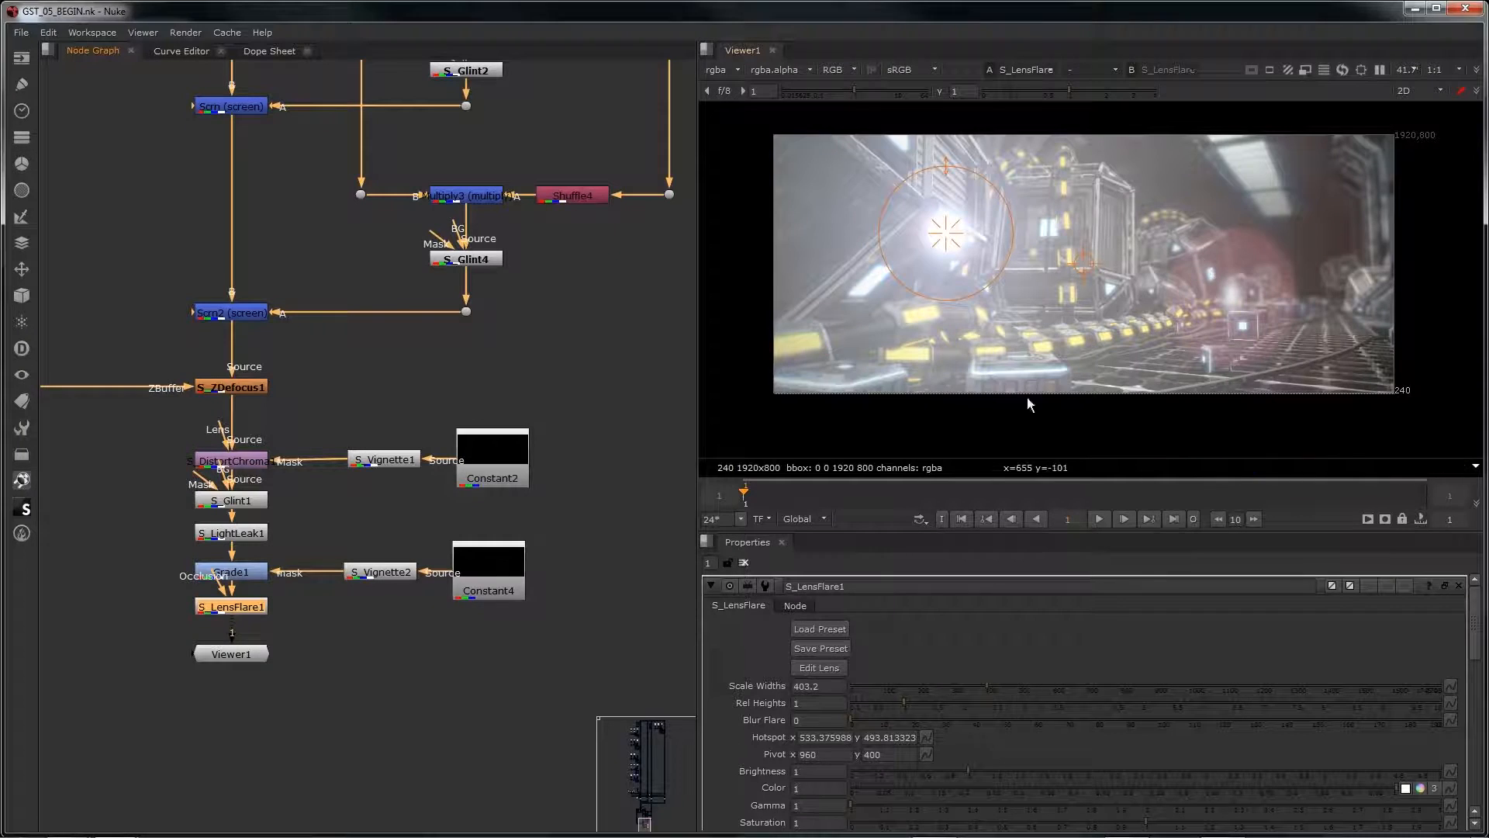
# Step: Browse the lens flare presets and load the preset 02 onto S_LensFlare1
pyautogui.click(816, 629)
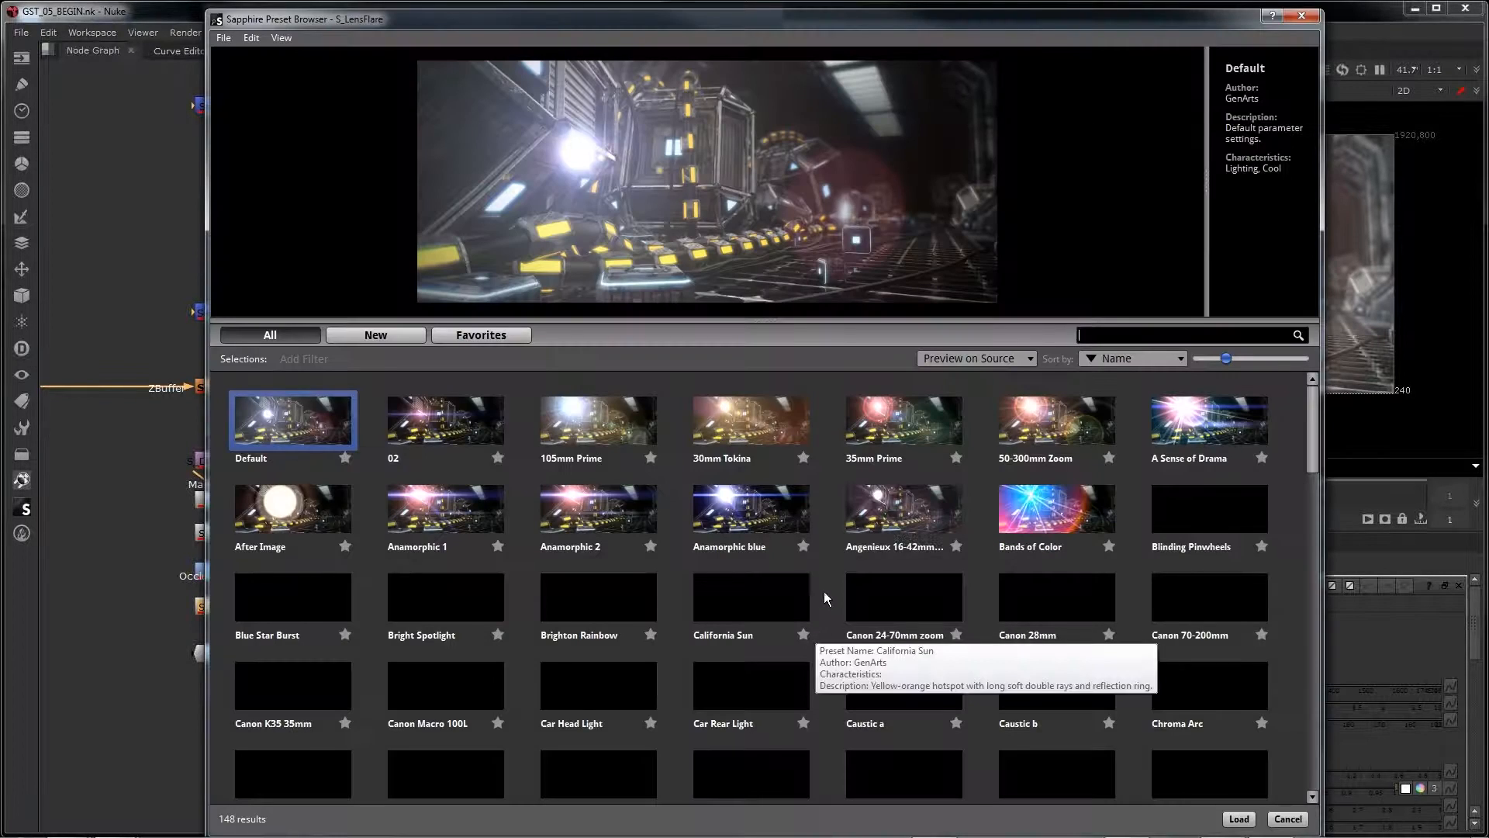
pyautogui.scroll(-1, 756, 603)
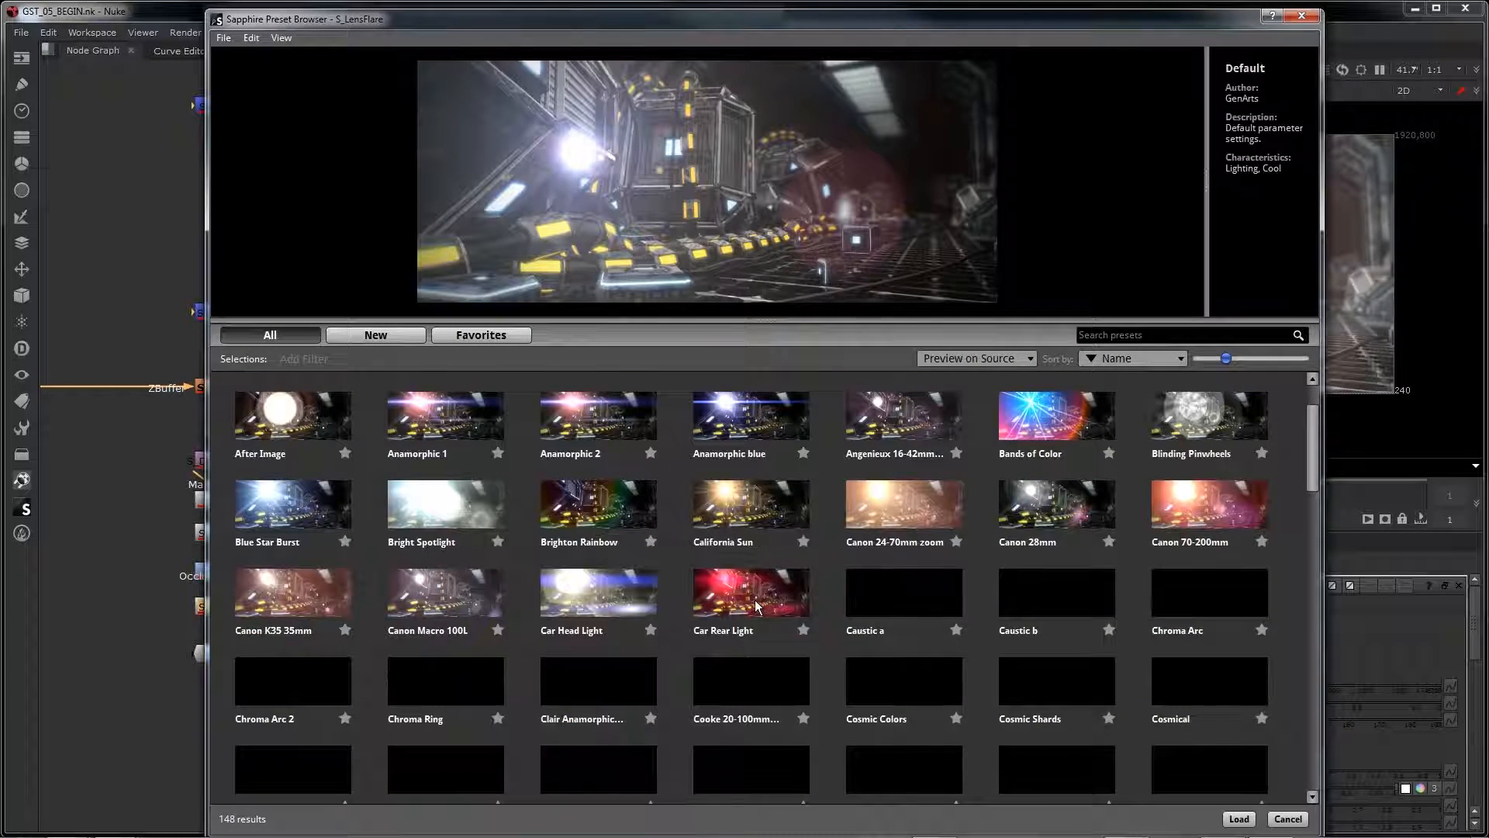
pyautogui.scroll(-3, 756, 599)
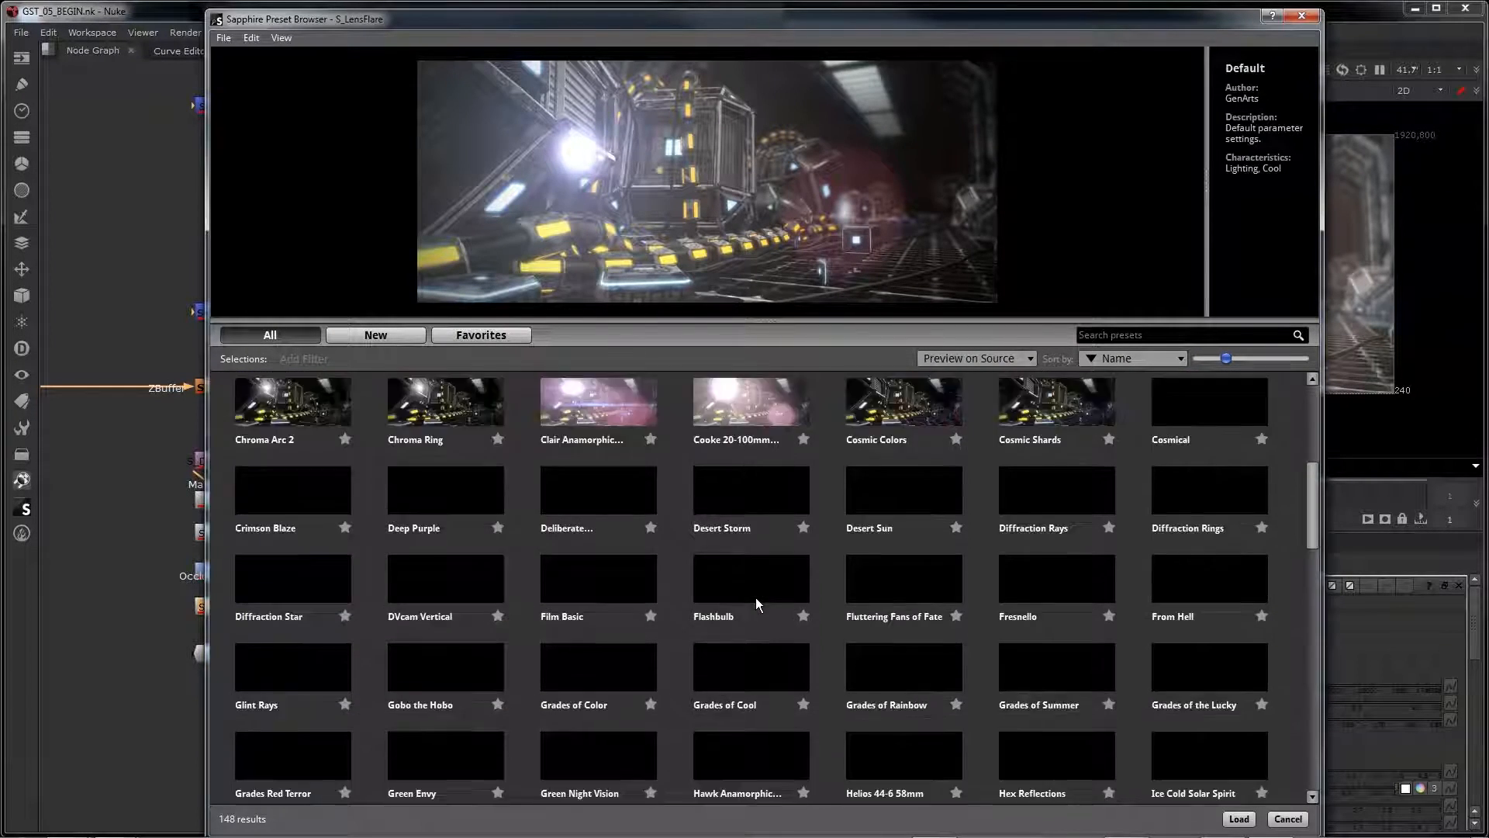
pyautogui.scroll(4, 756, 598)
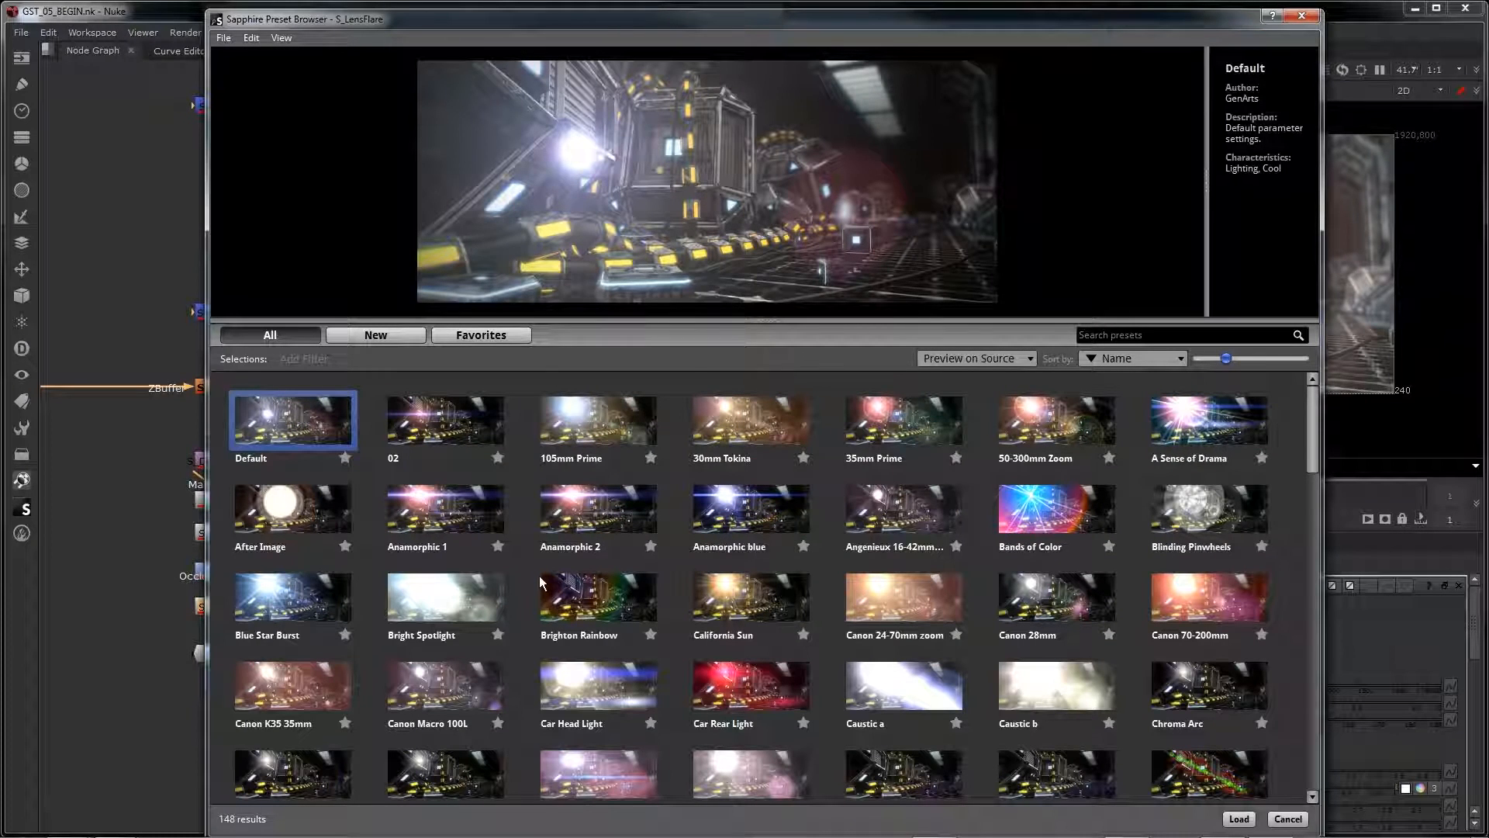
pyautogui.click(445, 433)
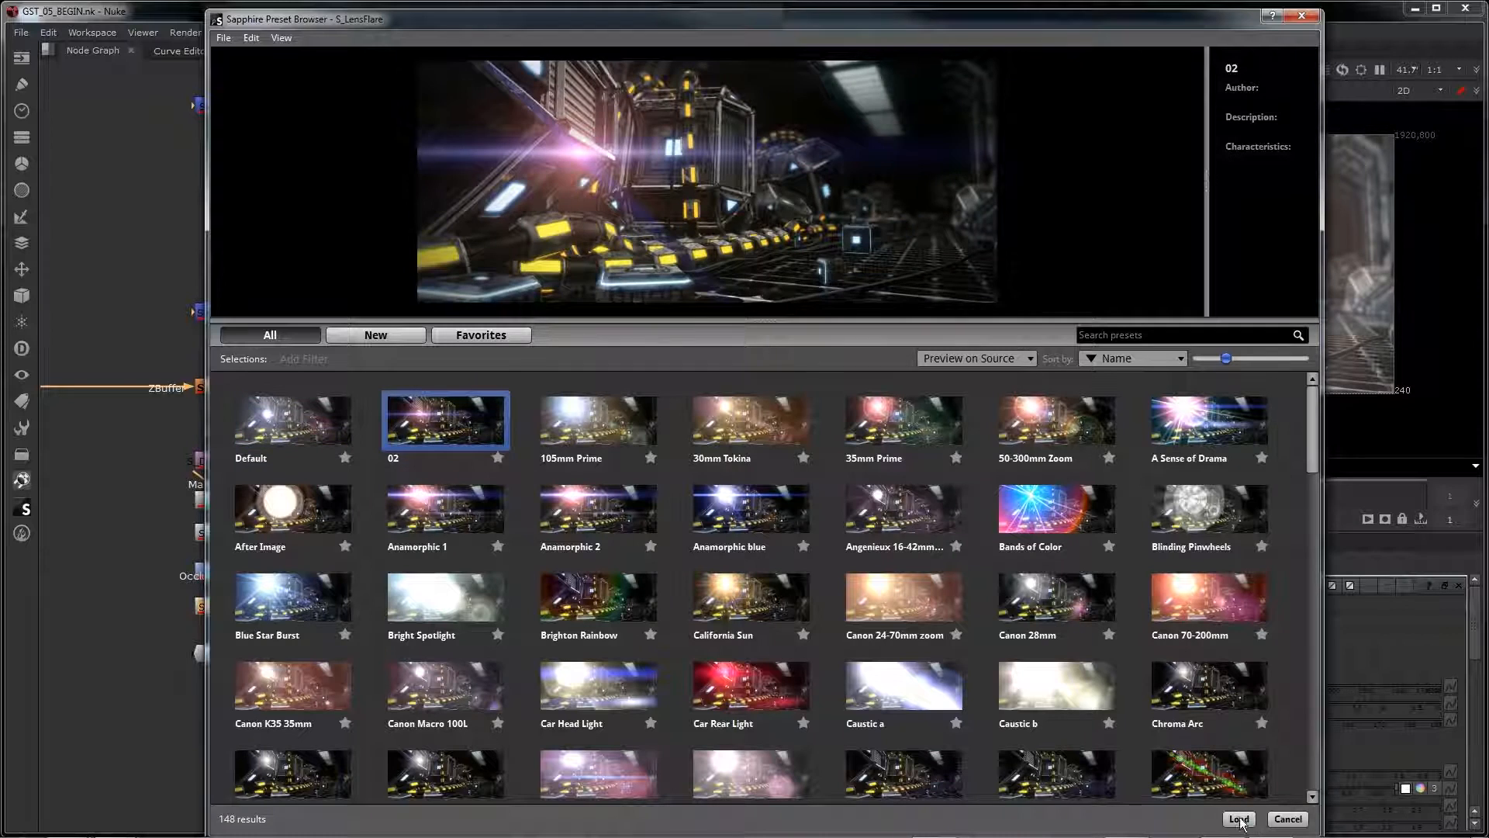
pyautogui.click(1239, 819)
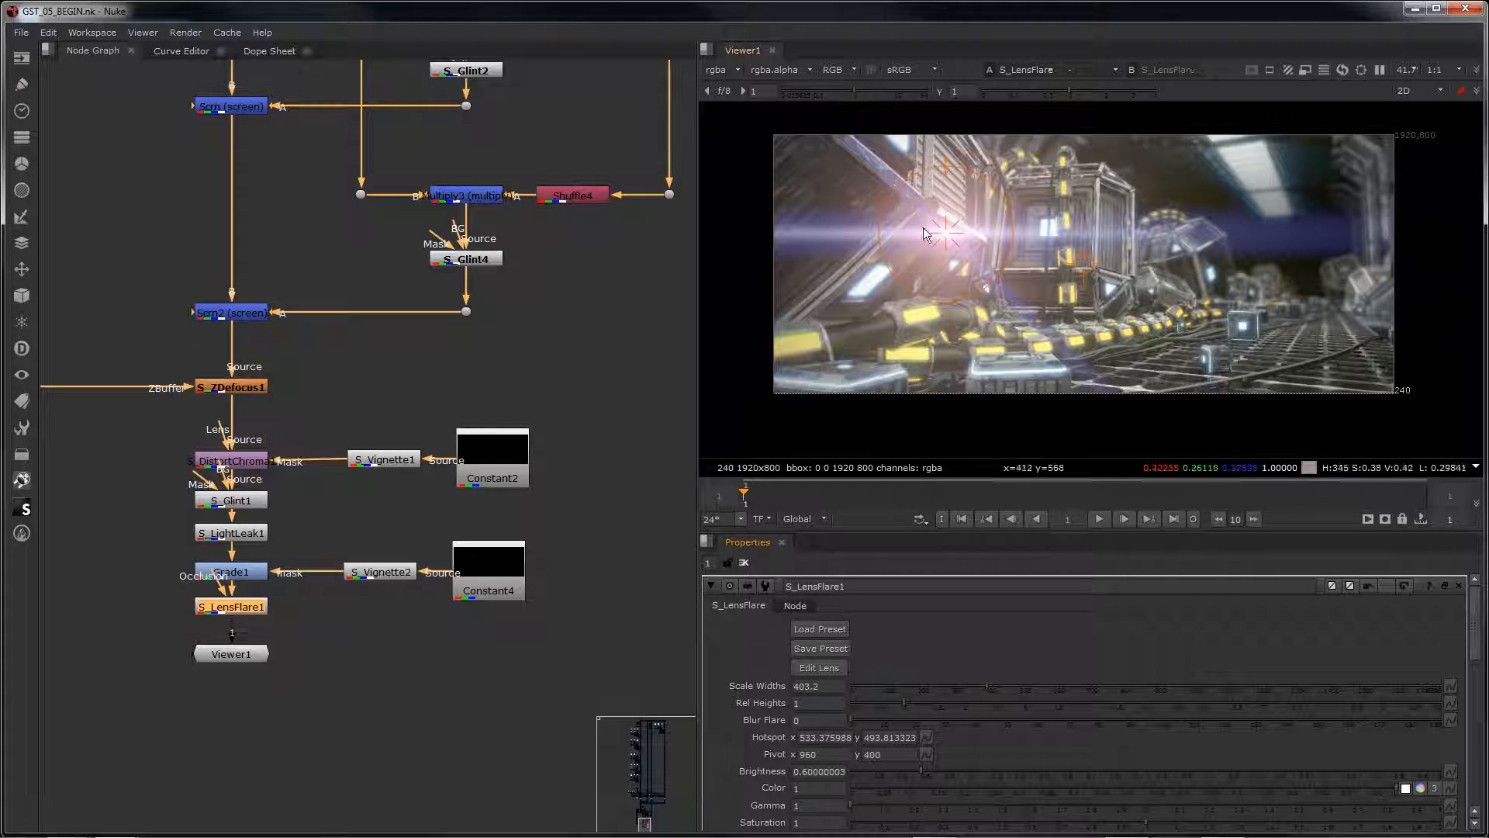
# Step: Move the S_LensFlare1 hotspot above the frame's upper edge and set it to x 575, y 830
pyautogui.moveTo(946, 230); pyautogui.dragTo(961, 127)
pyautogui.doubleClick(823, 736)
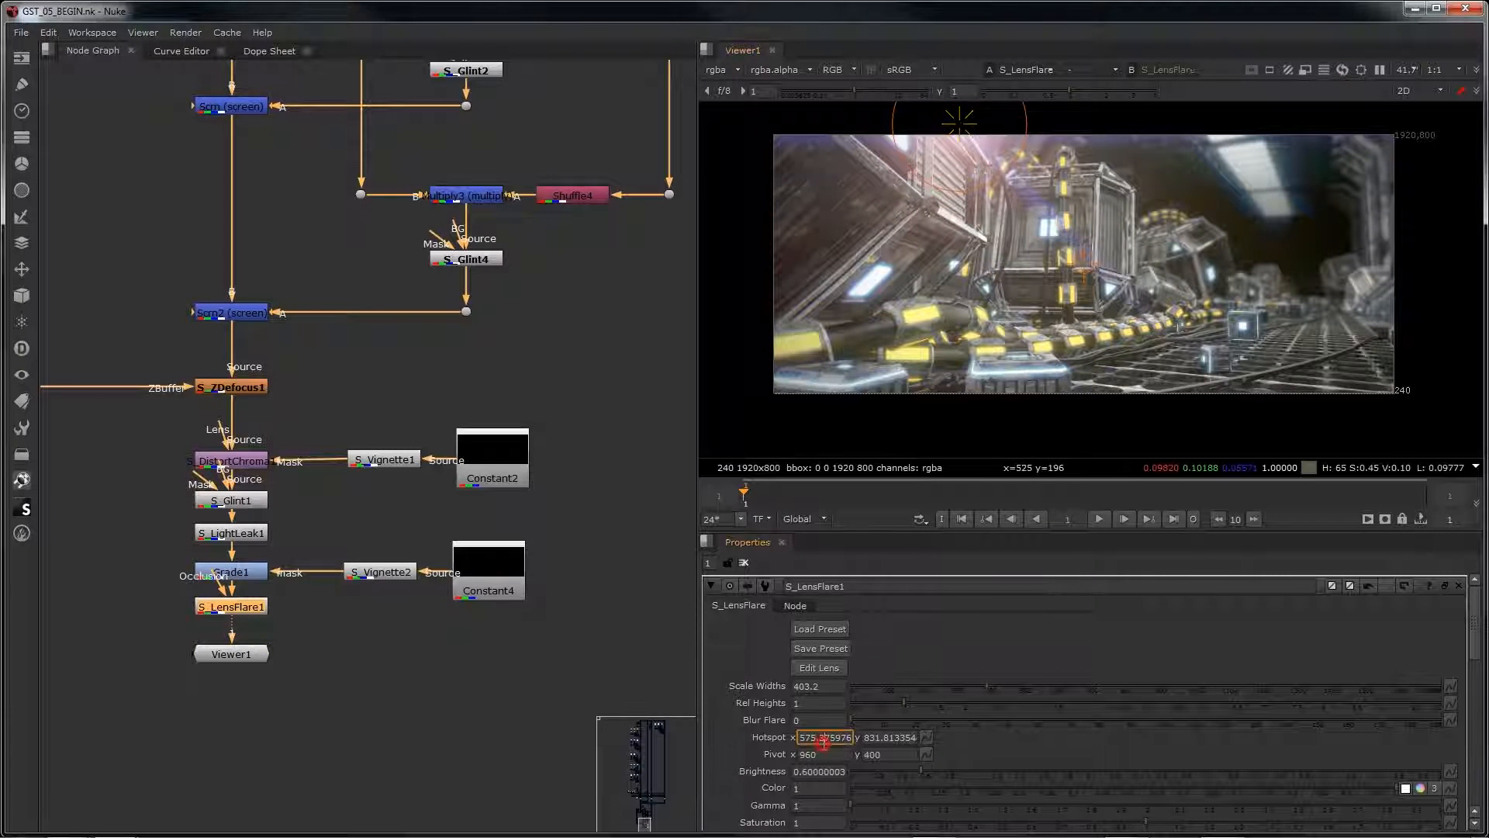
pyautogui.write('575')
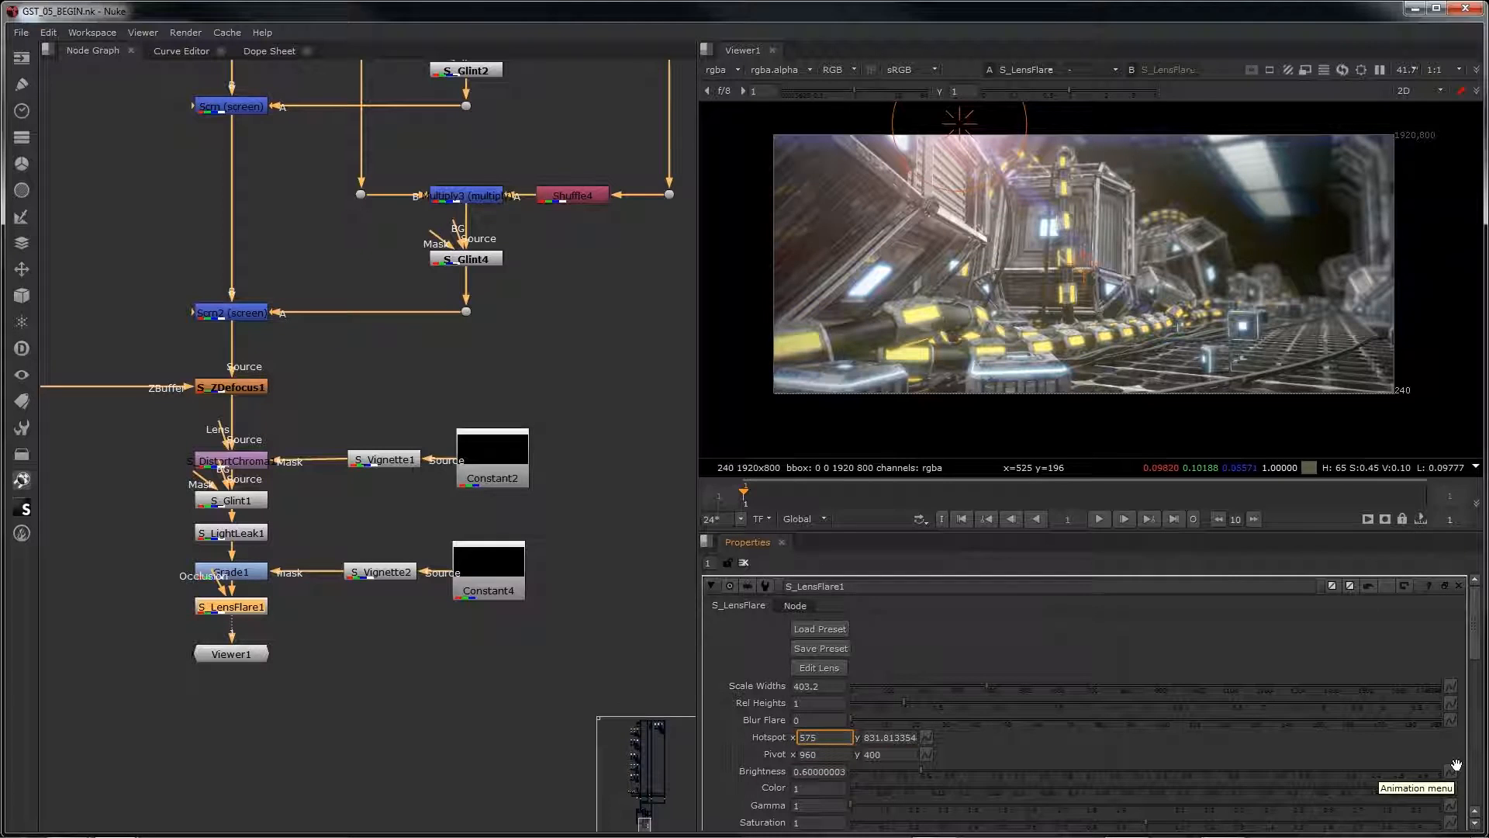
pyautogui.press('Tab')
pyautogui.write('830')
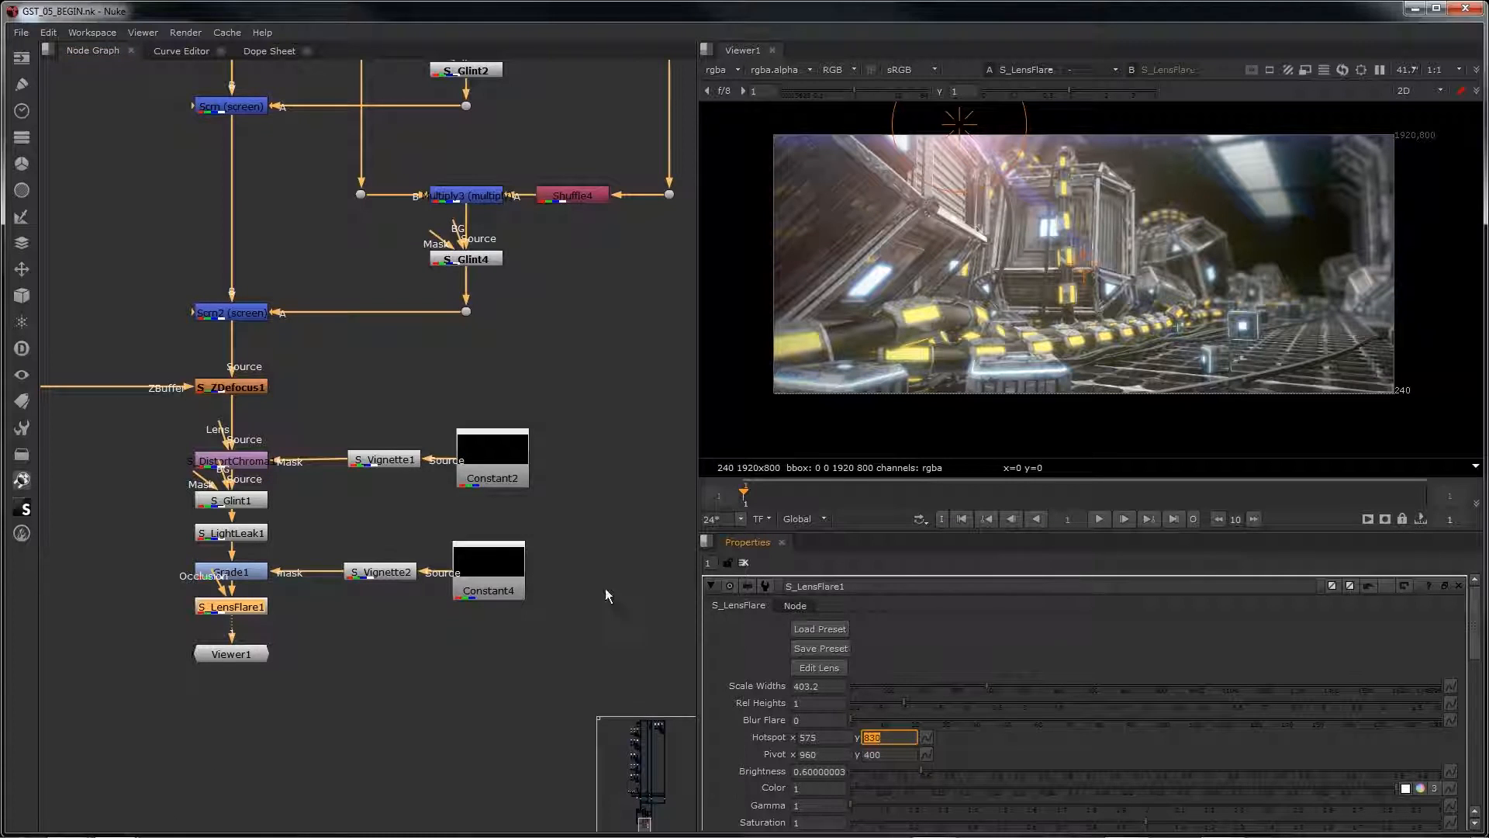
# Step: Turn off Show Scale Widths, Show Hotspot and Show Pivot on S_LensFlare1 and check the clean frame
pyautogui.scroll(-10, 966, 761)
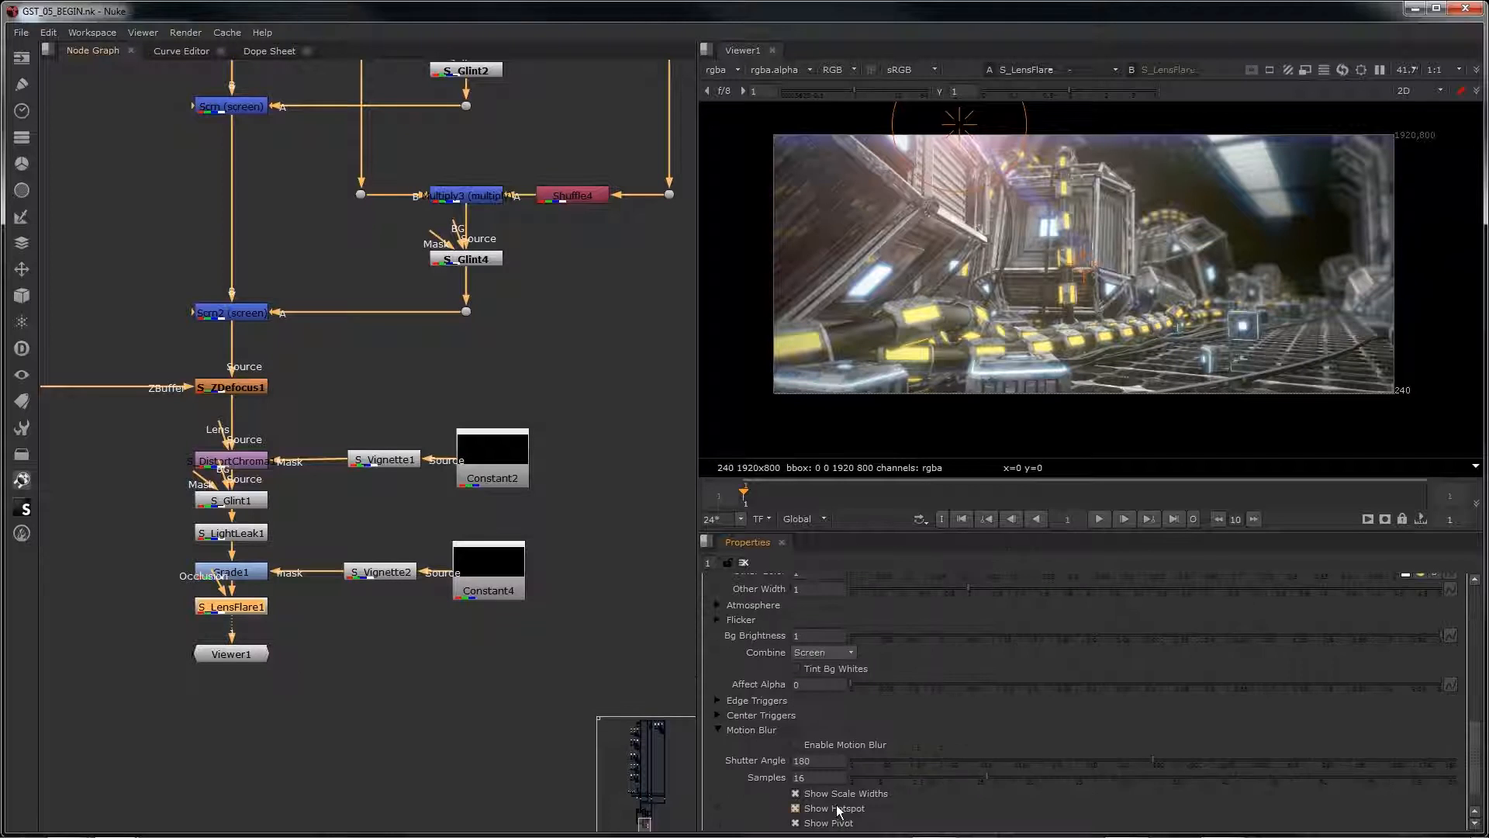
pyautogui.click(834, 793)
pyautogui.click(817, 809)
pyautogui.scroll(1, 1058, 335)
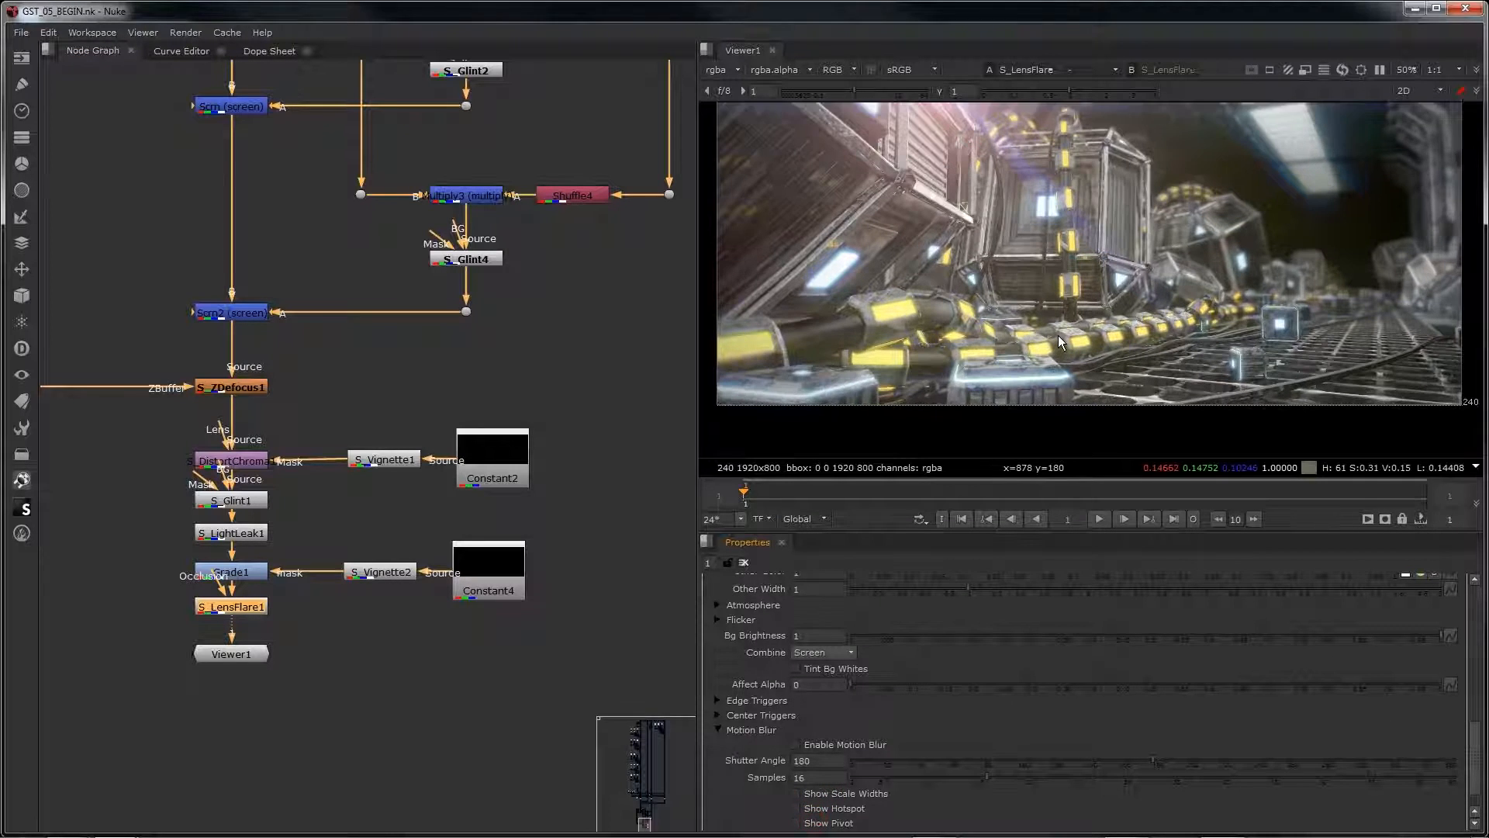
pyautogui.moveTo(1057, 335); pyautogui.dragTo(1086, 386, button='middle')
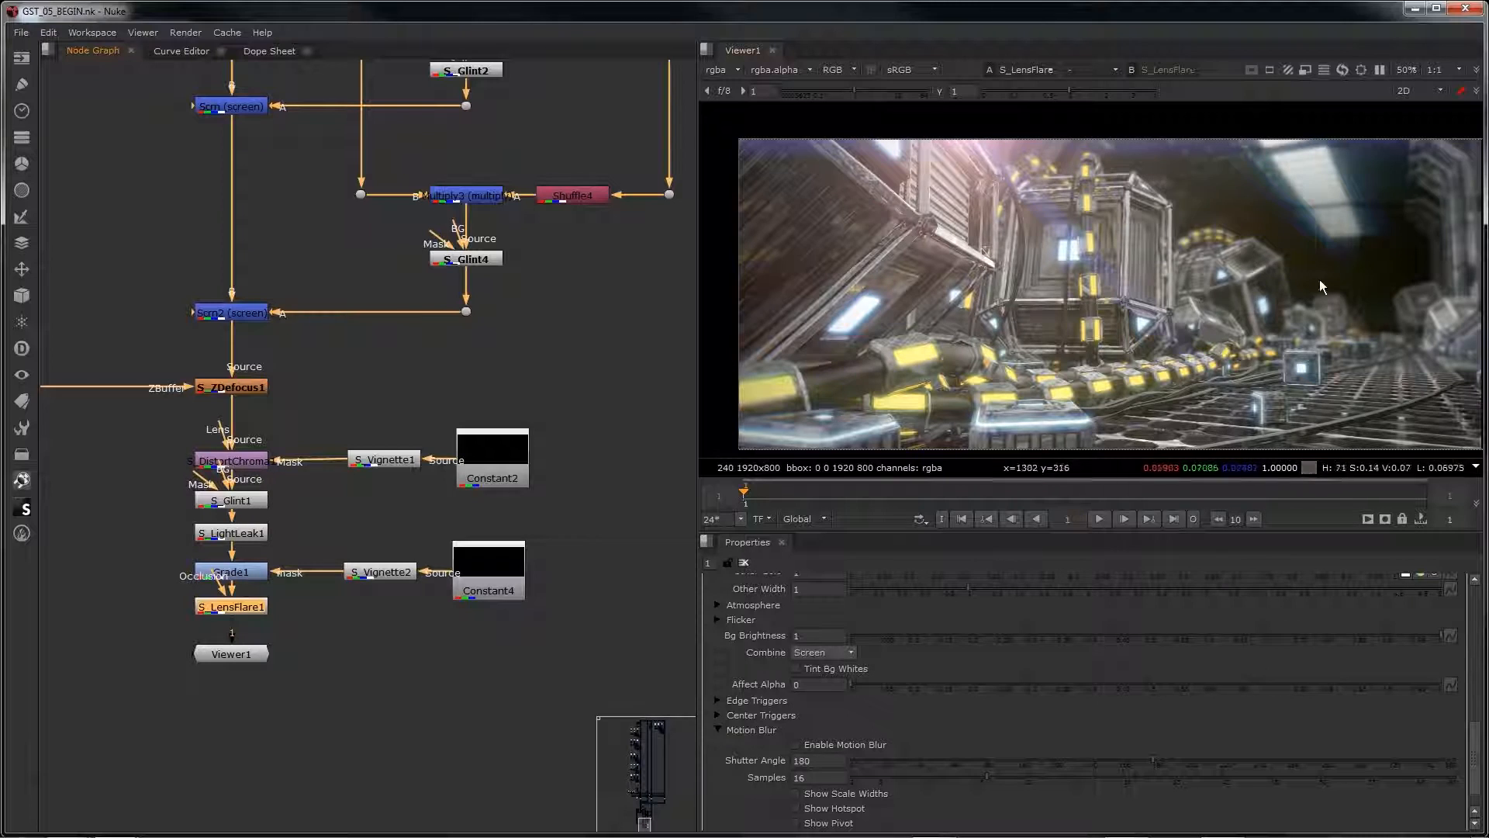
pyautogui.scroll(-2, 1100, 343)
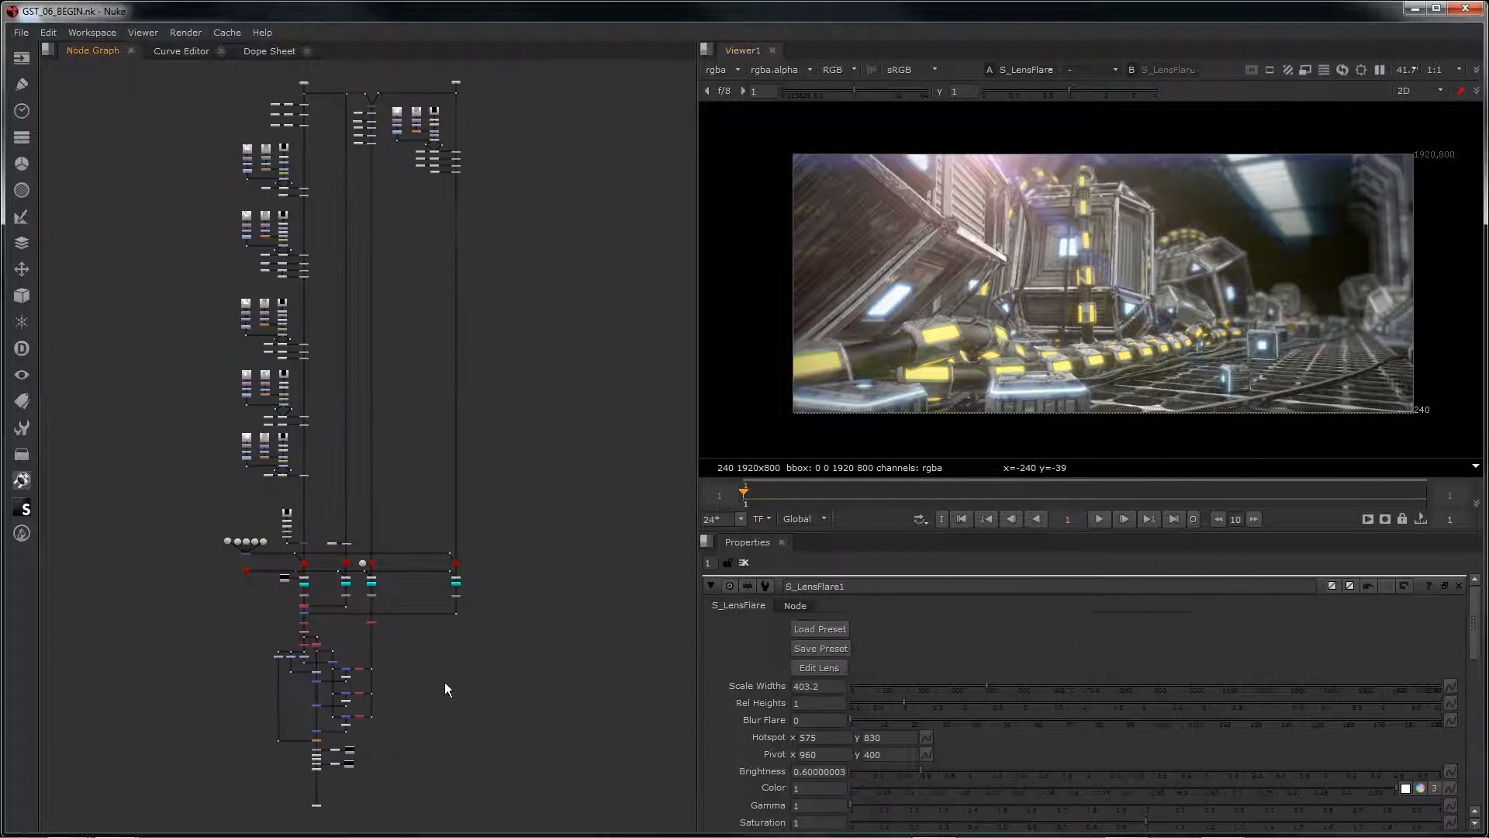
# Step: Add an S_FilmEffect node directly after S_LensFlare1 in GST_06_BEGIN
pyautogui.scroll(8, 445, 682)
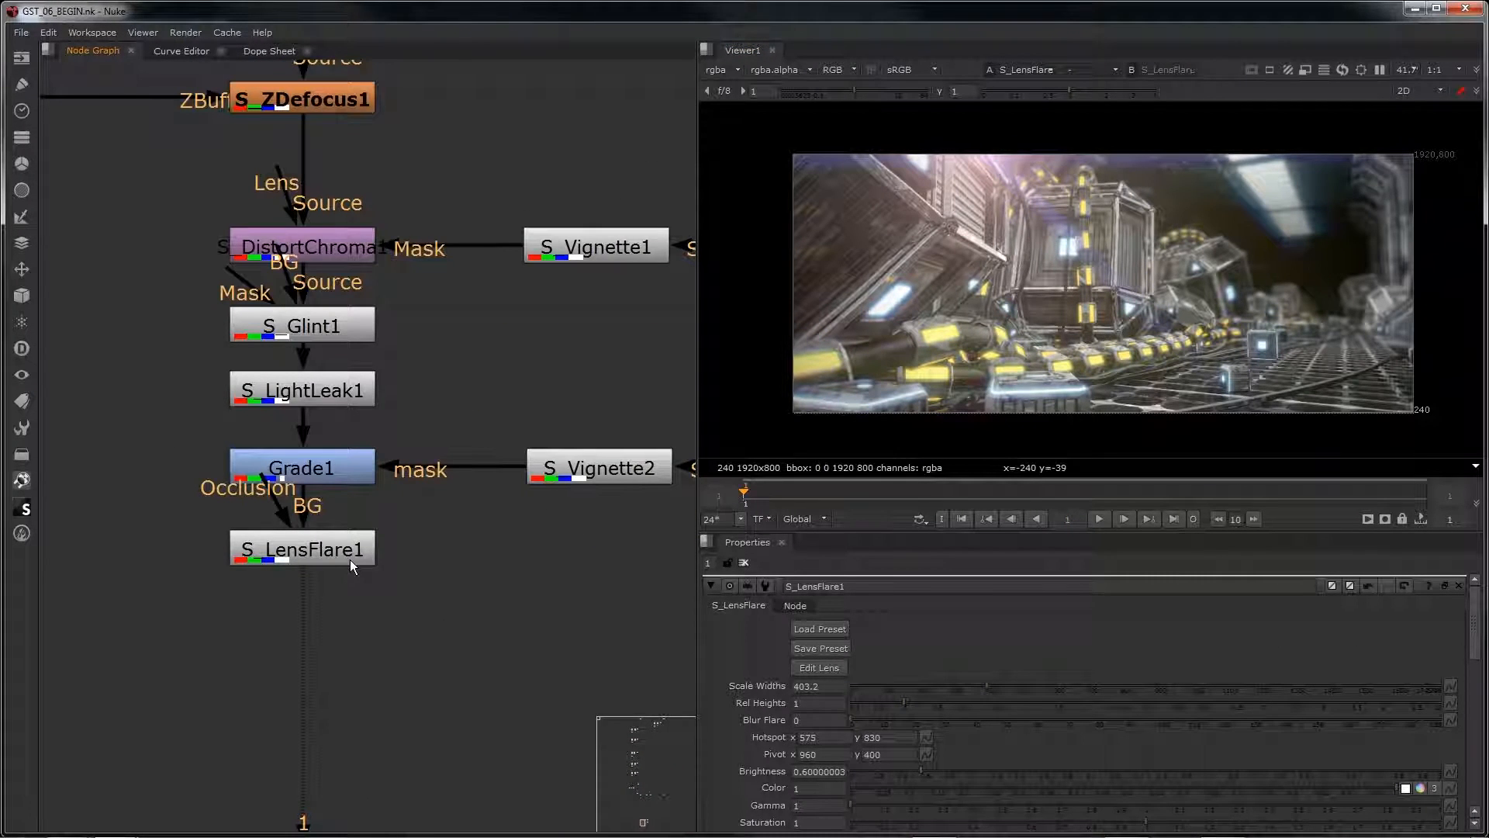
pyautogui.scroll(-6, 350, 560)
pyautogui.moveTo(398, 537); pyautogui.dragTo(361, 490, button='middle')
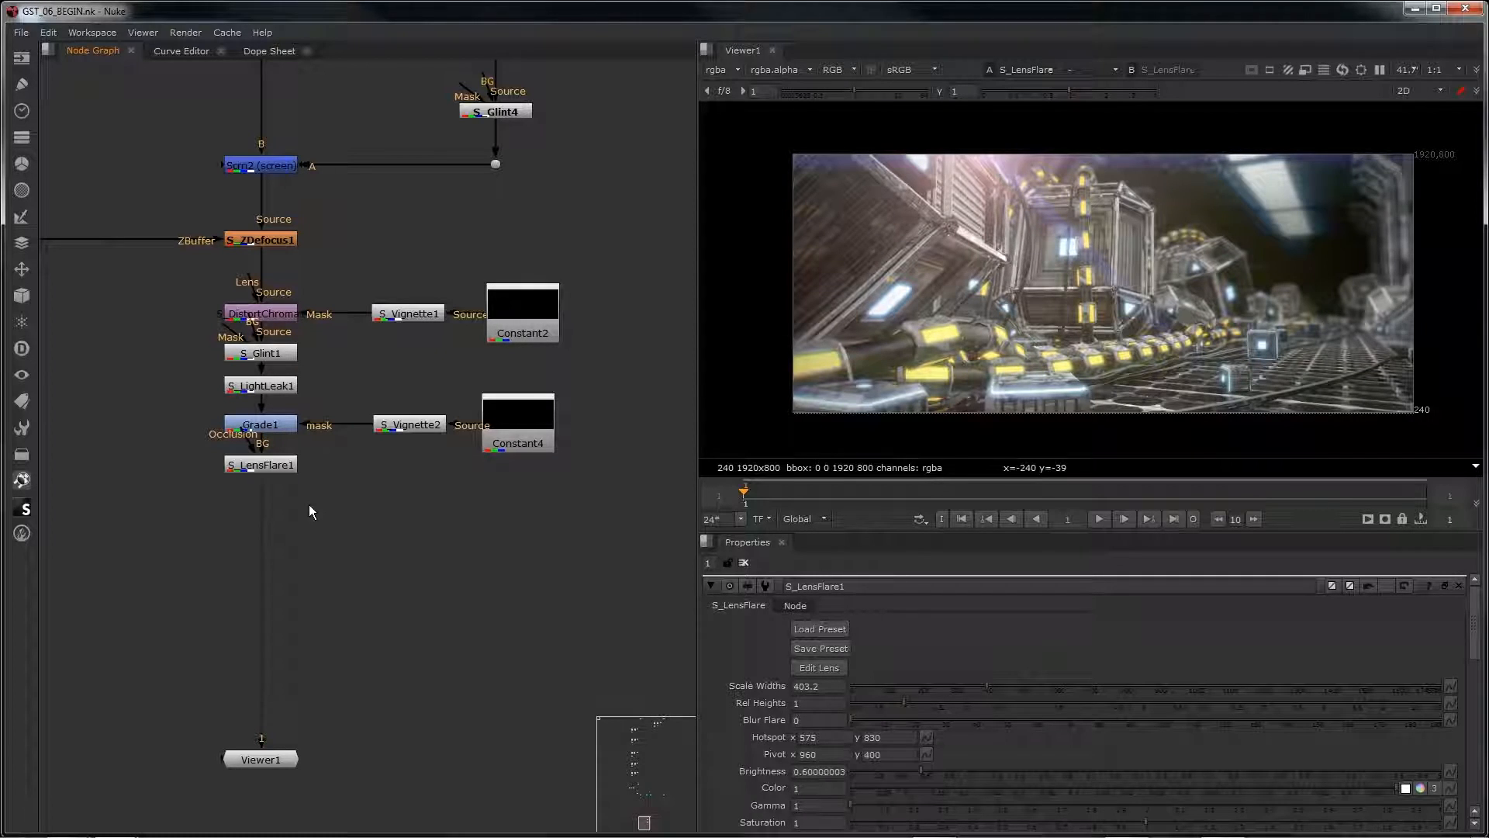
pyautogui.click(277, 463)
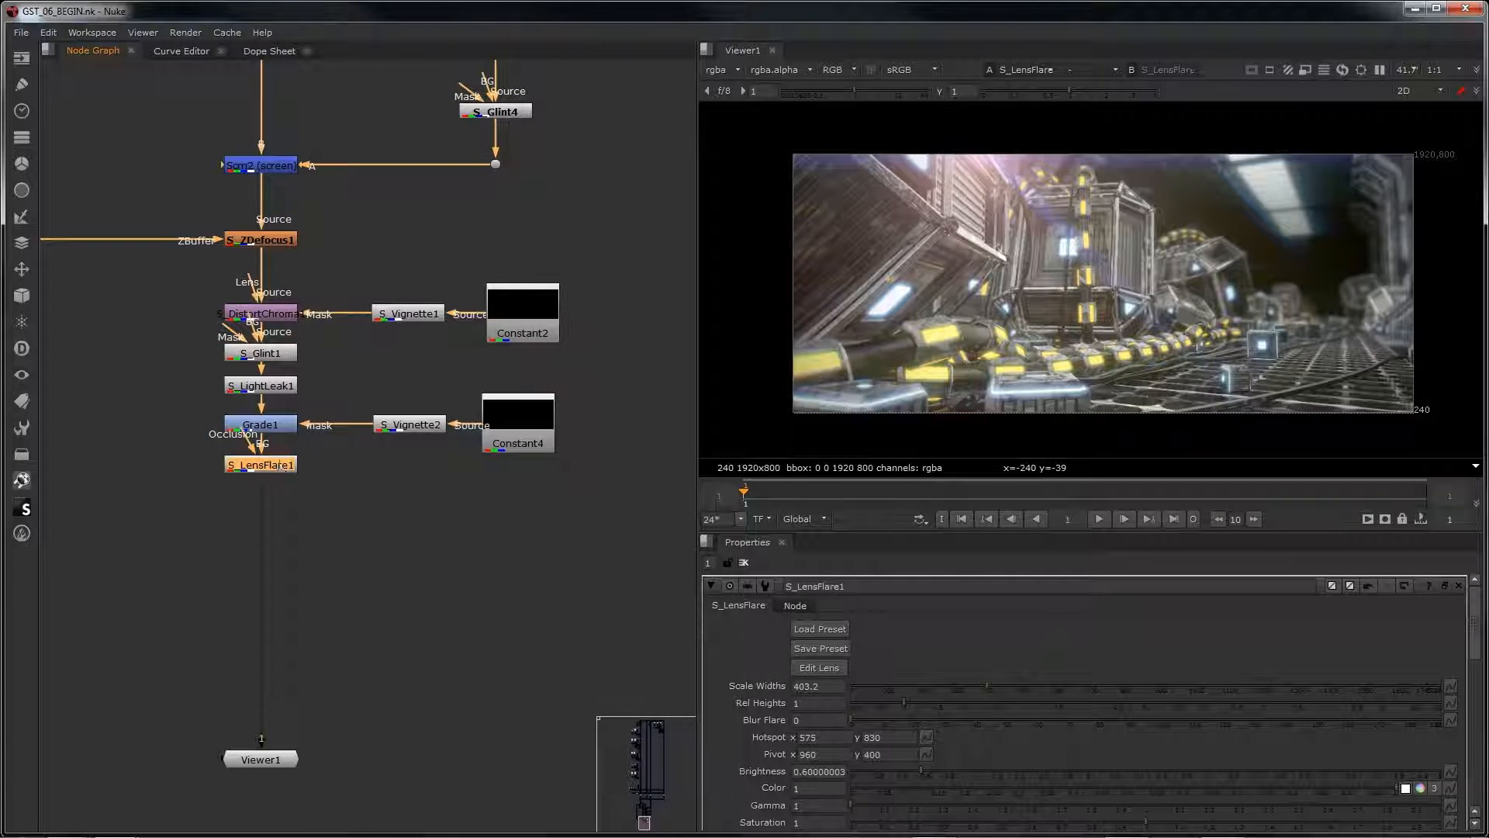
pyautogui.press('Tab')
pyautogui.write('s_film')
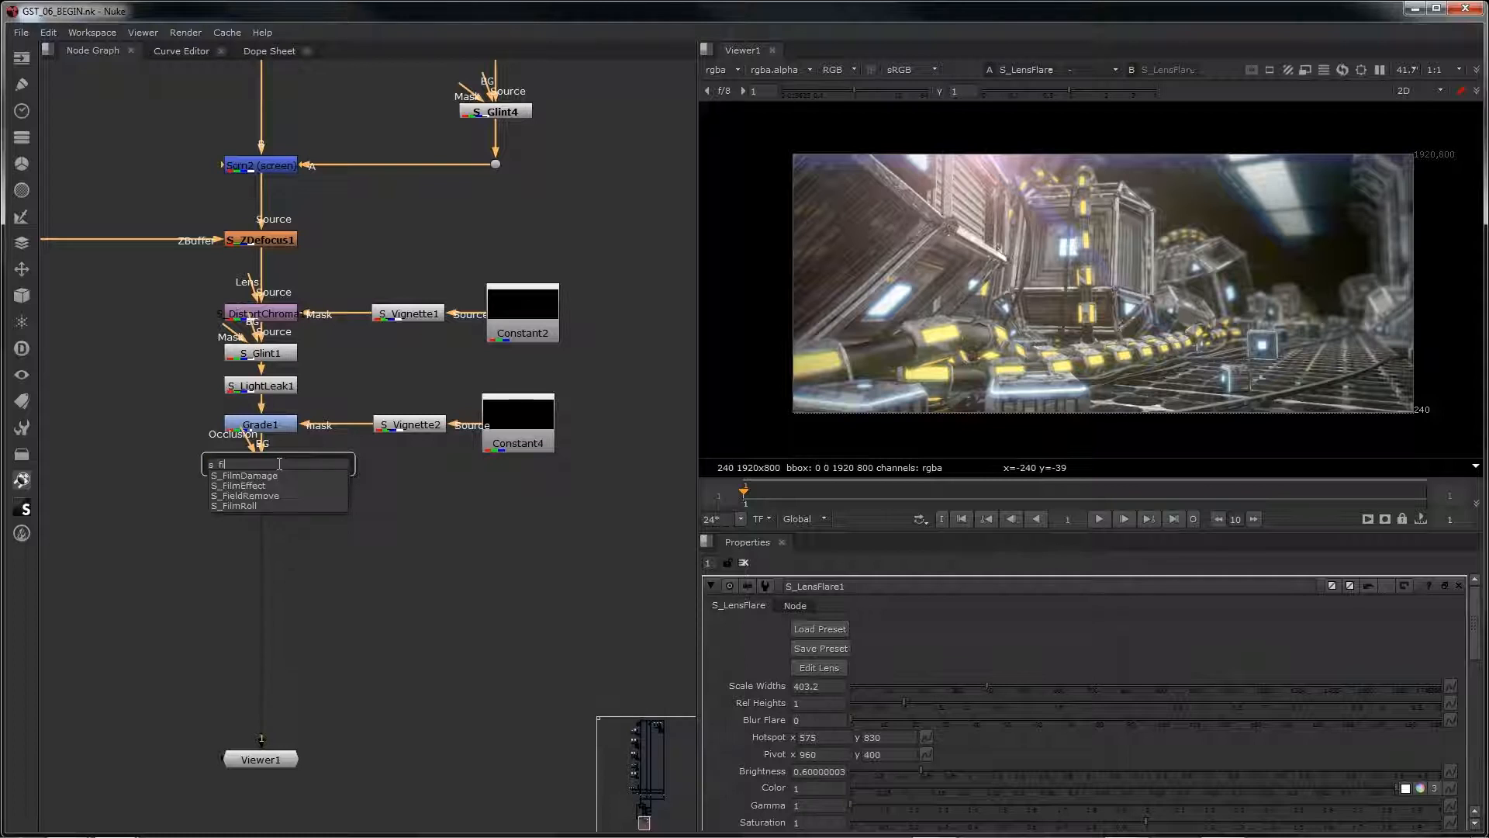
pyautogui.click(275, 486)
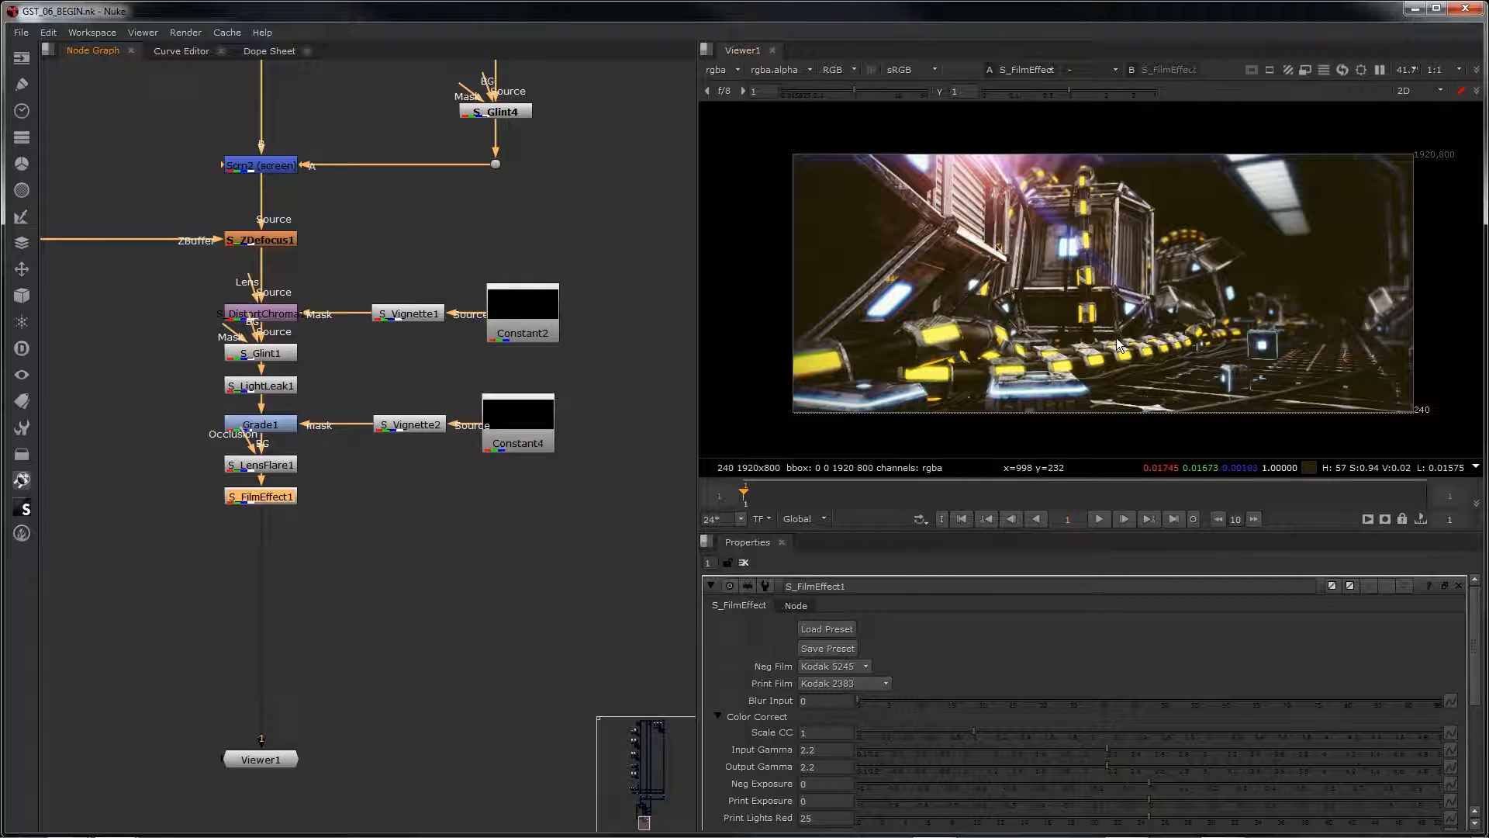
# Step: Inspect the film effect up close and try a Scale CC of 0.66 on S_FilmEffect1
pyautogui.scroll(8, 1075, 334)
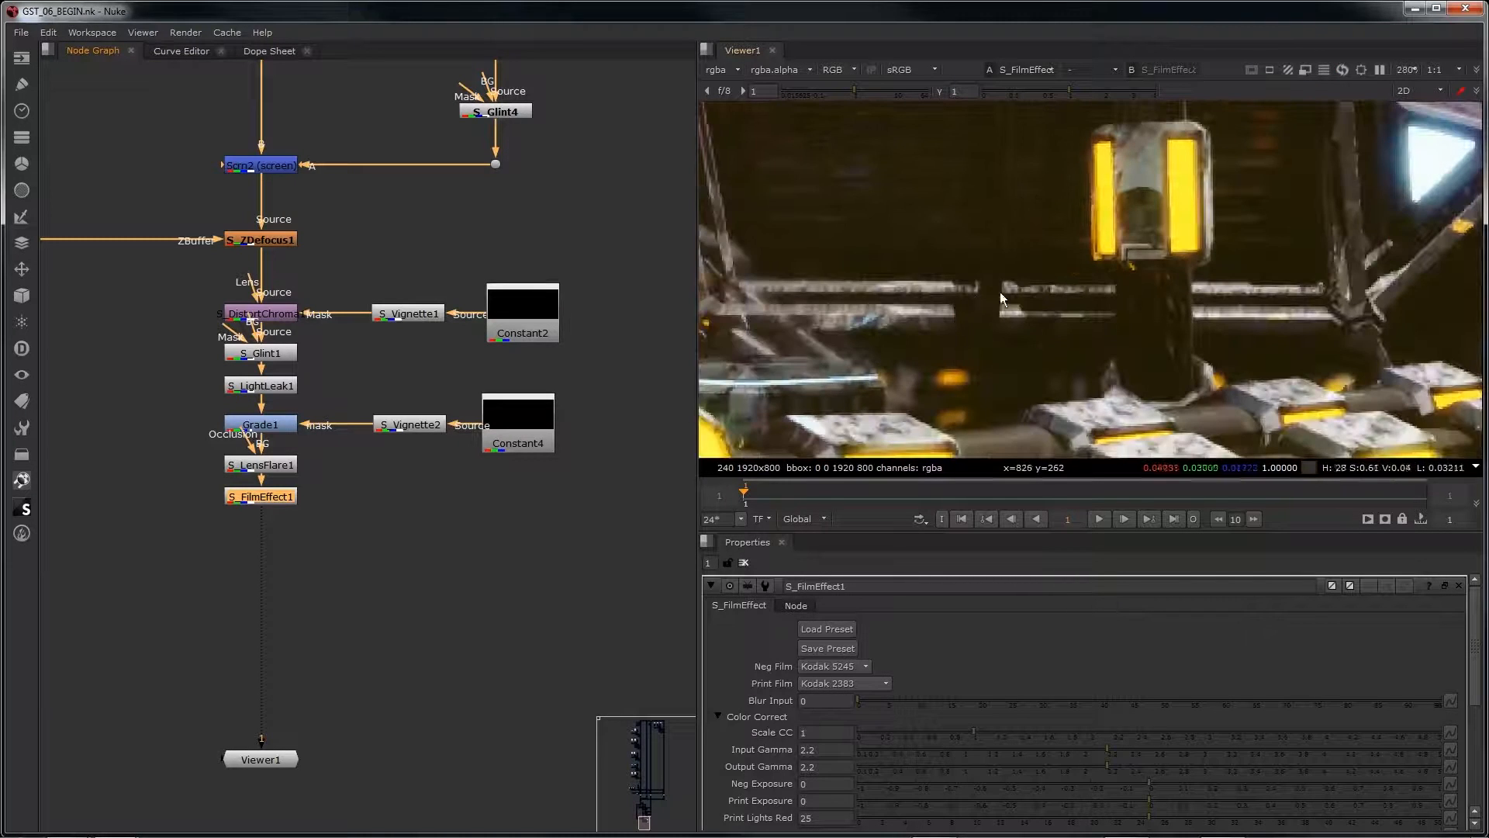
pyautogui.scroll(-8, 1022, 300)
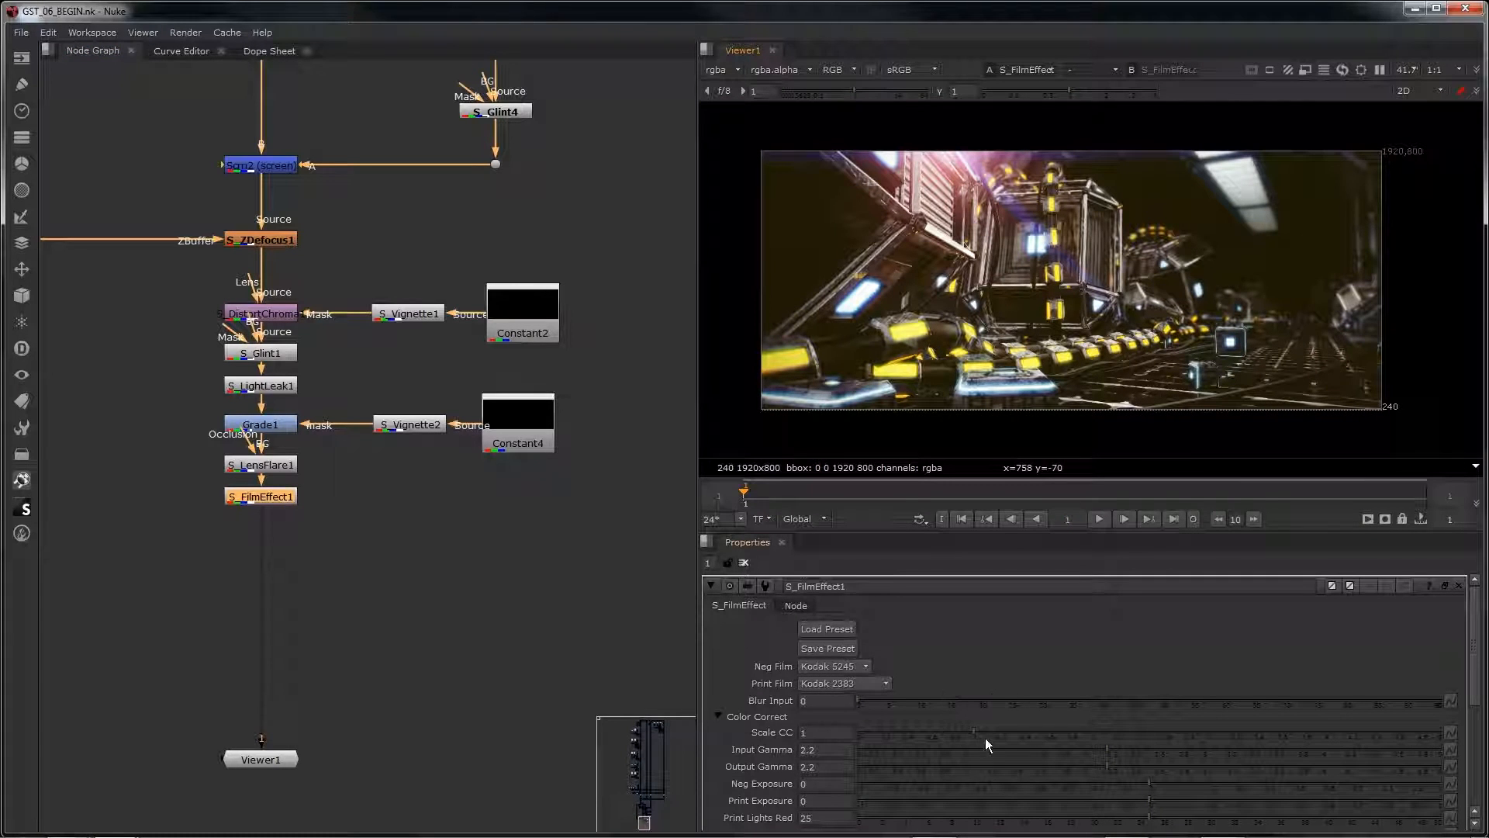
pyautogui.moveTo(947, 733)
pyautogui.mouseDown()
pyautogui.moveTo(922, 730)
pyautogui.moveTo(934, 737)
pyautogui.mouseUp()
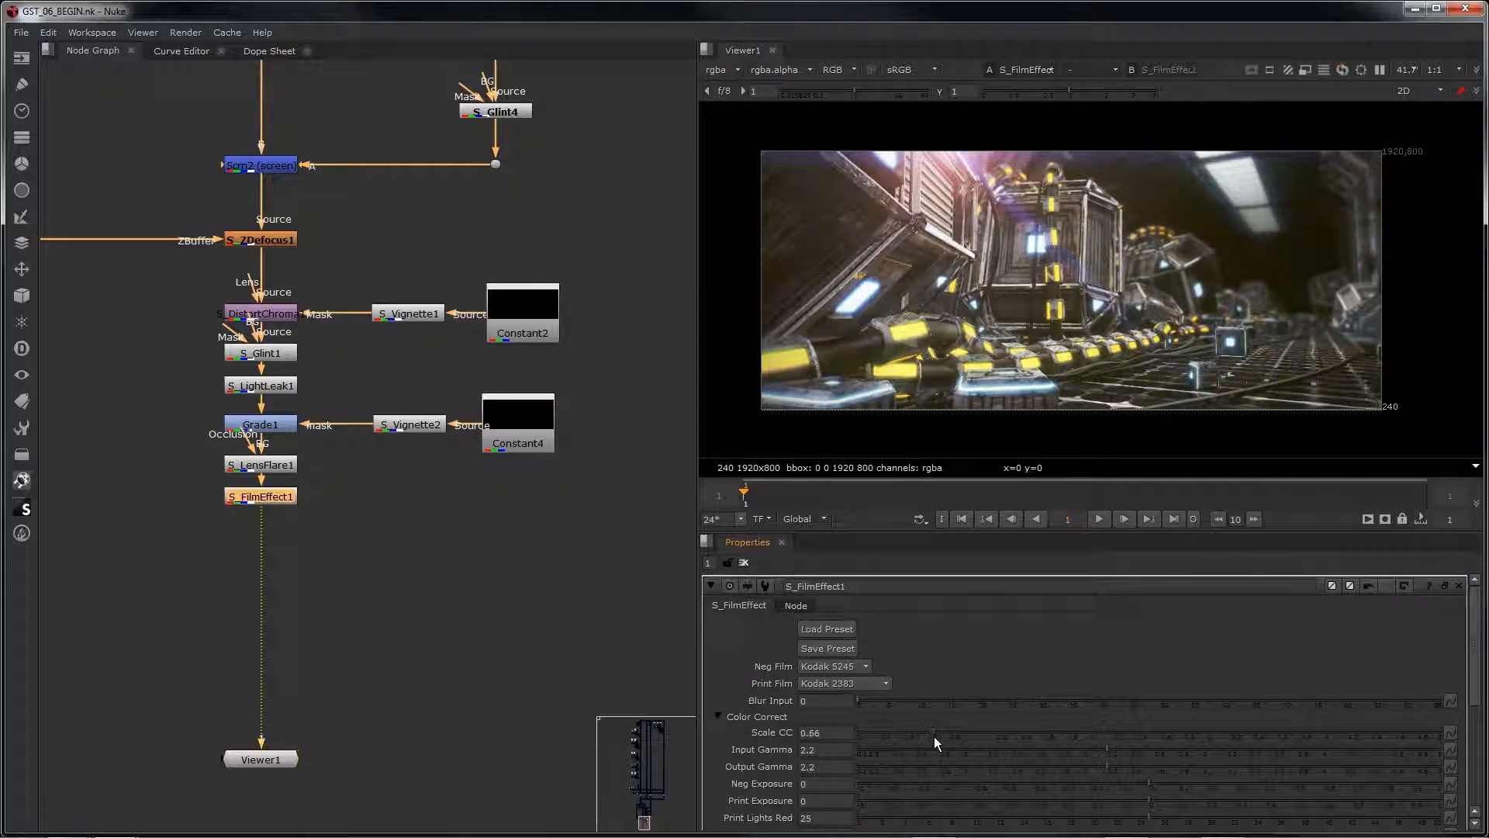
# Step: Try the negative film stocks Kodak 5246, 5248, 5277 and 5289 on S_FilmEffect1
pyautogui.click(859, 667)
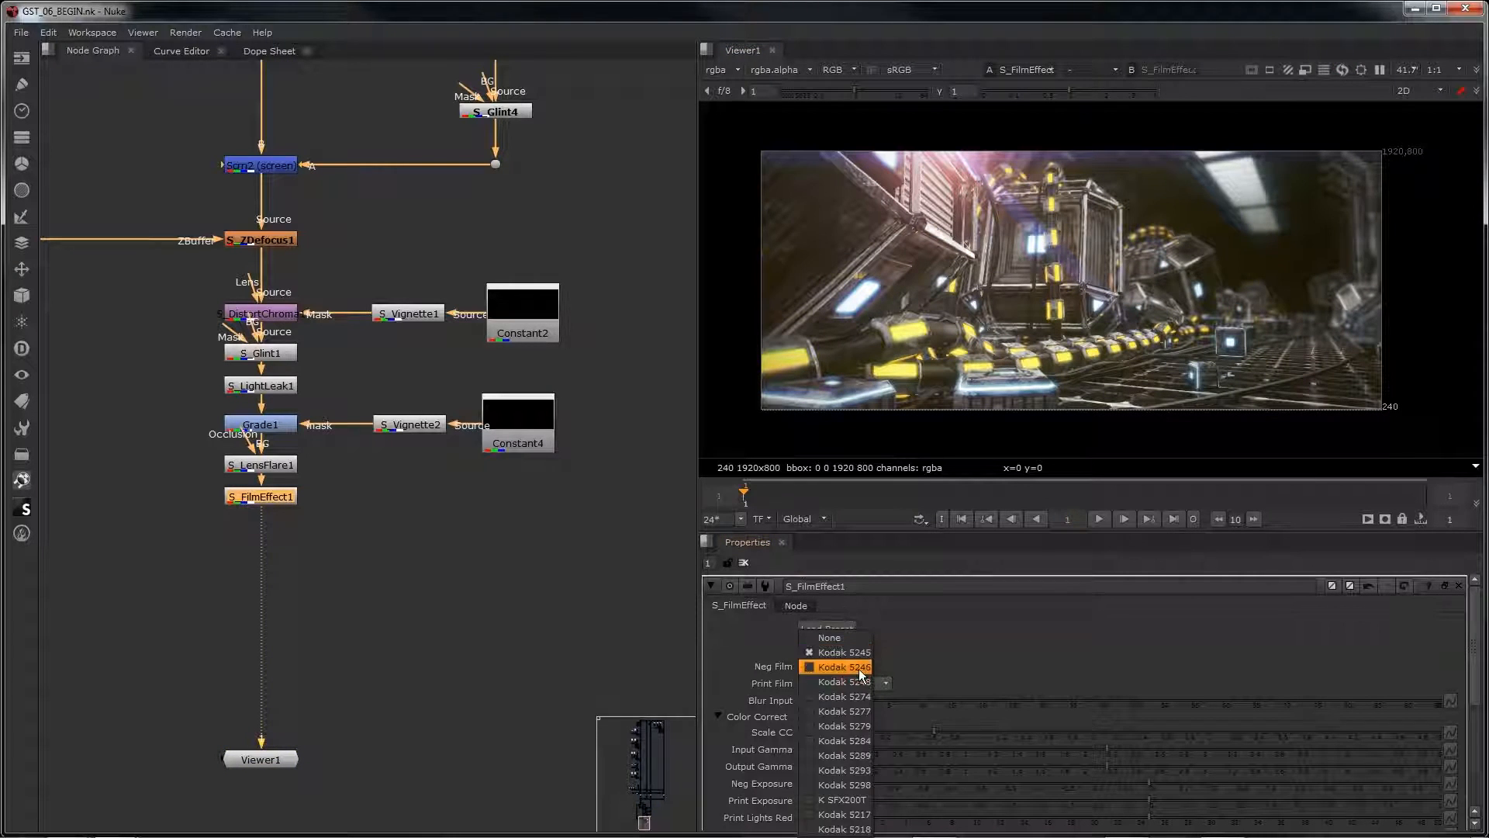
pyautogui.click(859, 669)
pyautogui.click(858, 667)
pyautogui.click(853, 683)
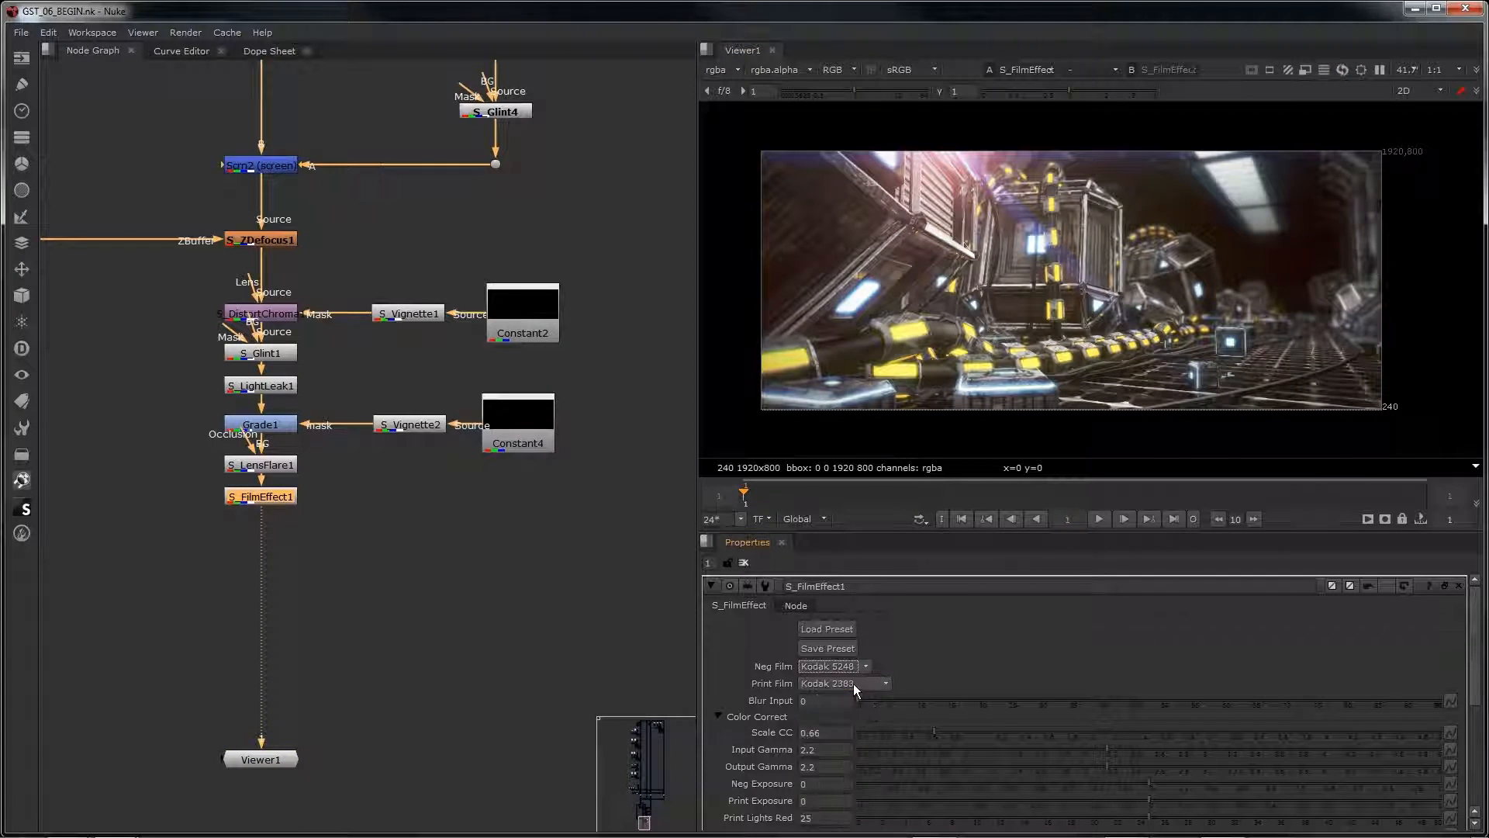
pyautogui.click(850, 667)
pyautogui.click(848, 692)
pyautogui.click(847, 667)
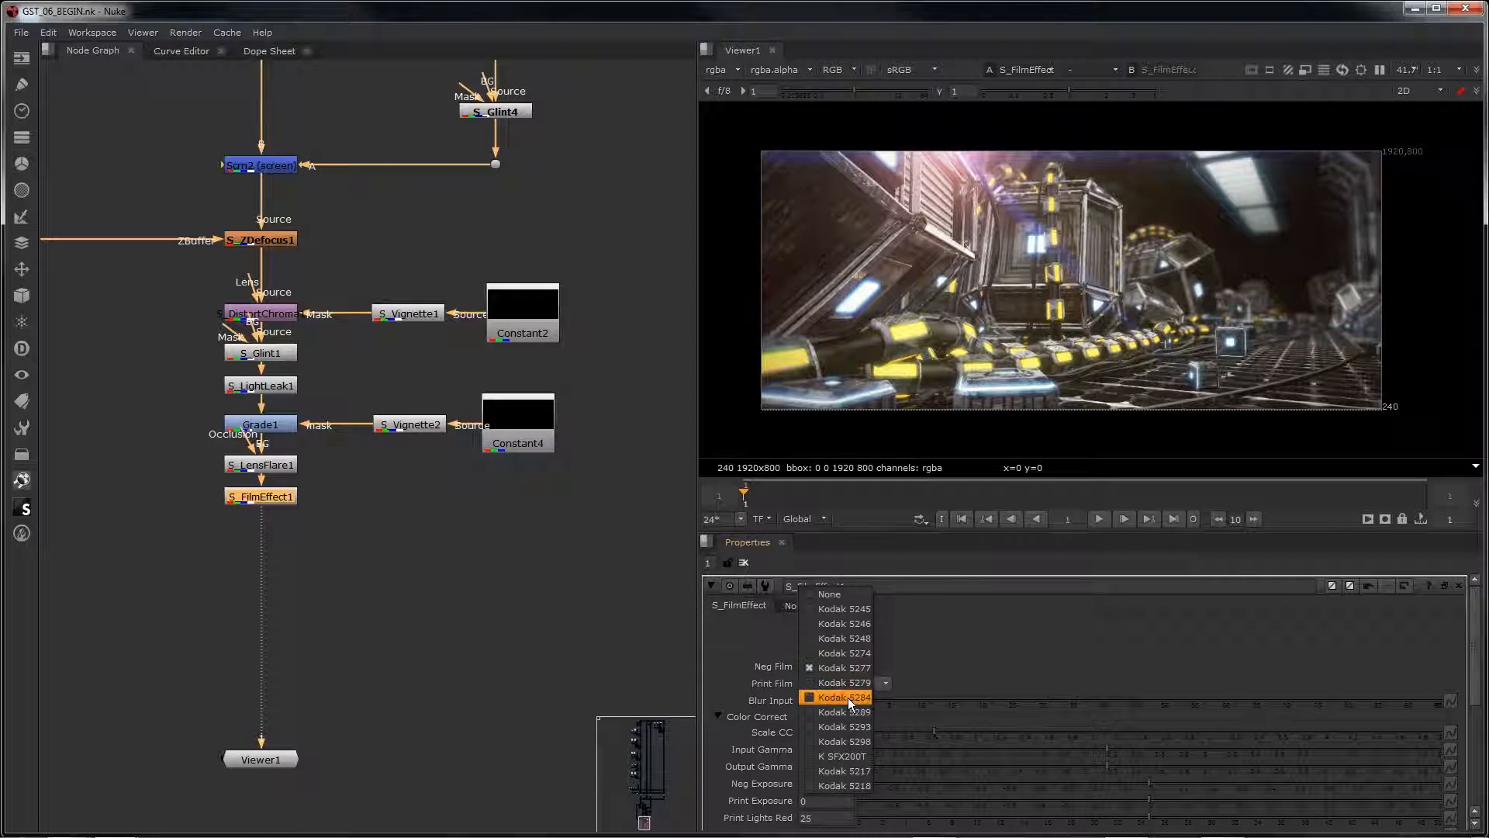
pyautogui.click(848, 696)
pyautogui.click(840, 684)
pyautogui.click(841, 687)
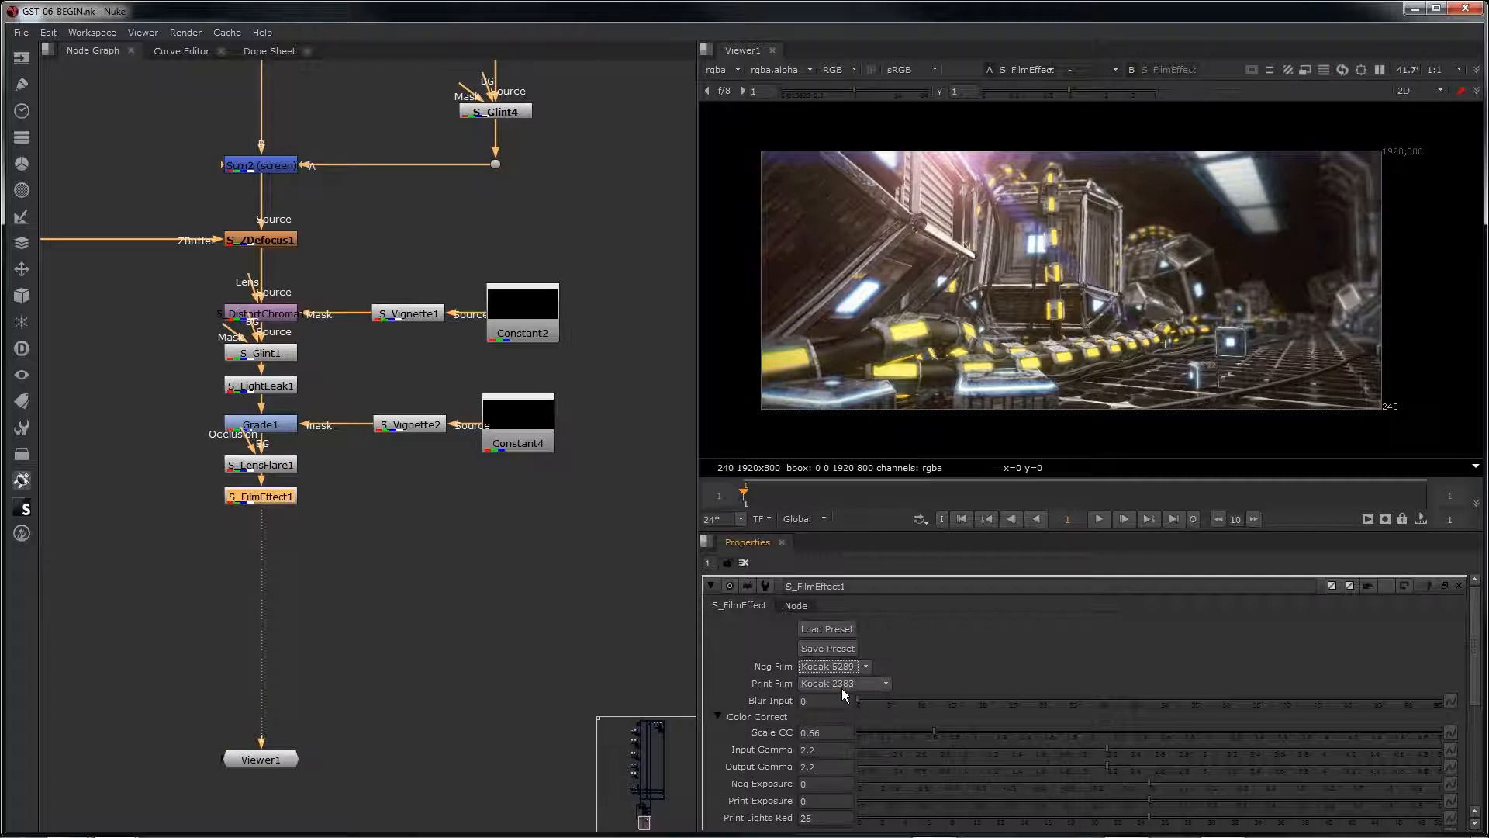
# Step: Review the remaining S_FilmEffect1 parameters and load the preset 02 onto the node
pyautogui.scroll(-3, 940, 704)
pyautogui.scroll(-2, 940, 704)
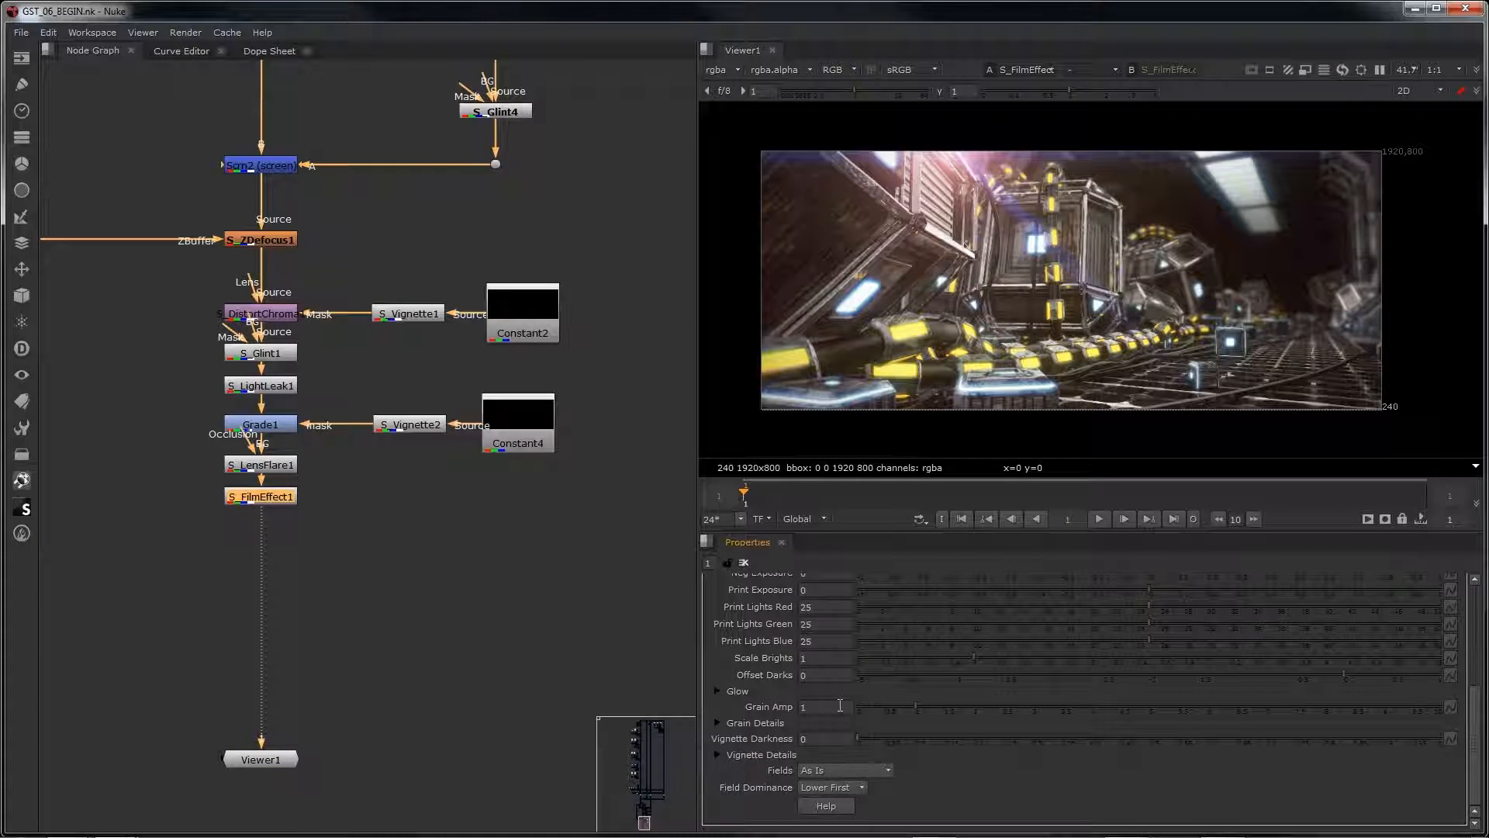
pyautogui.scroll(5, 840, 705)
pyautogui.click(827, 629)
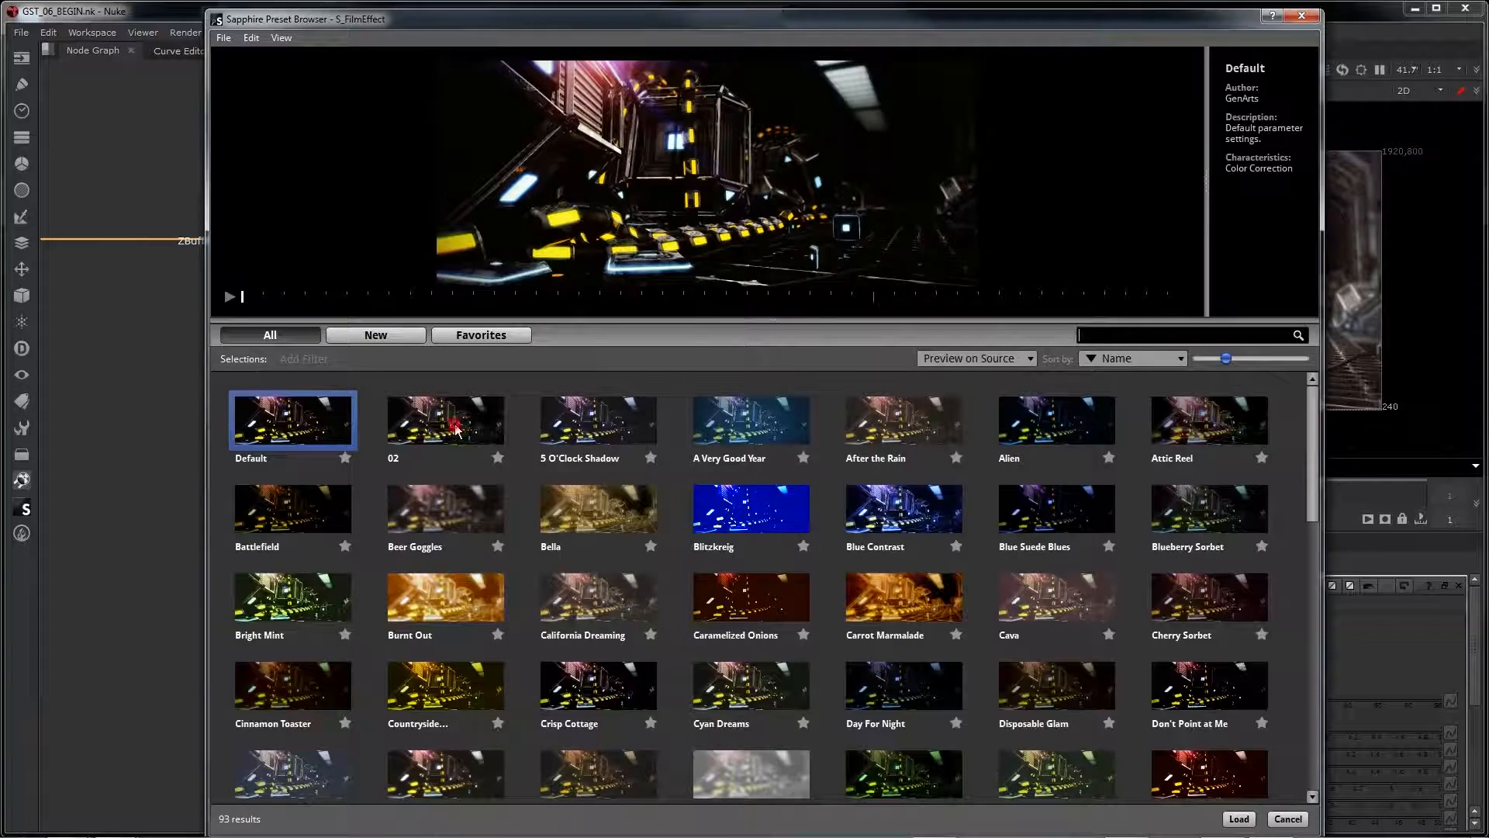
pyautogui.click(457, 429)
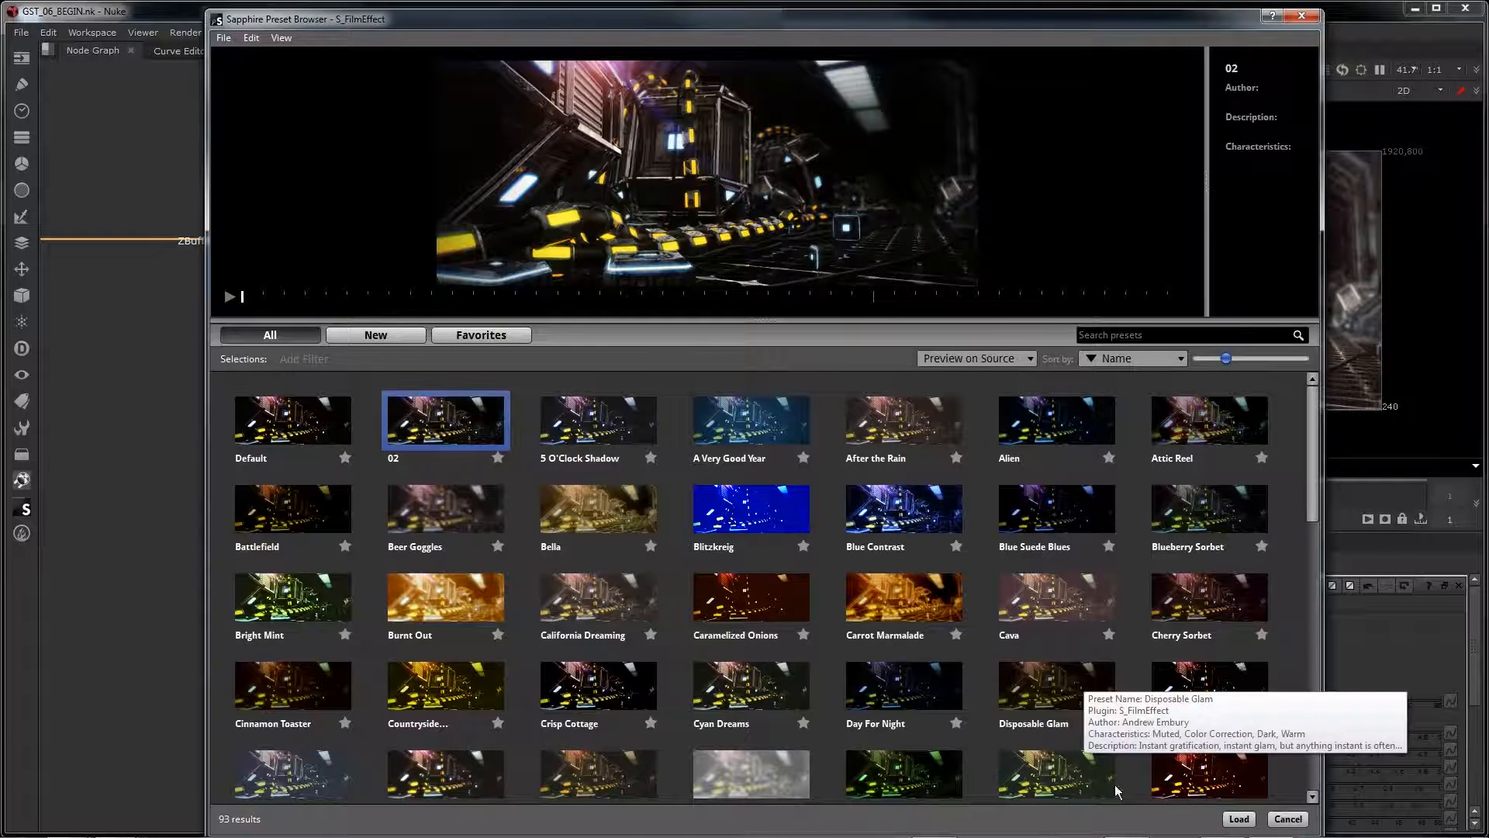
pyautogui.click(1233, 816)
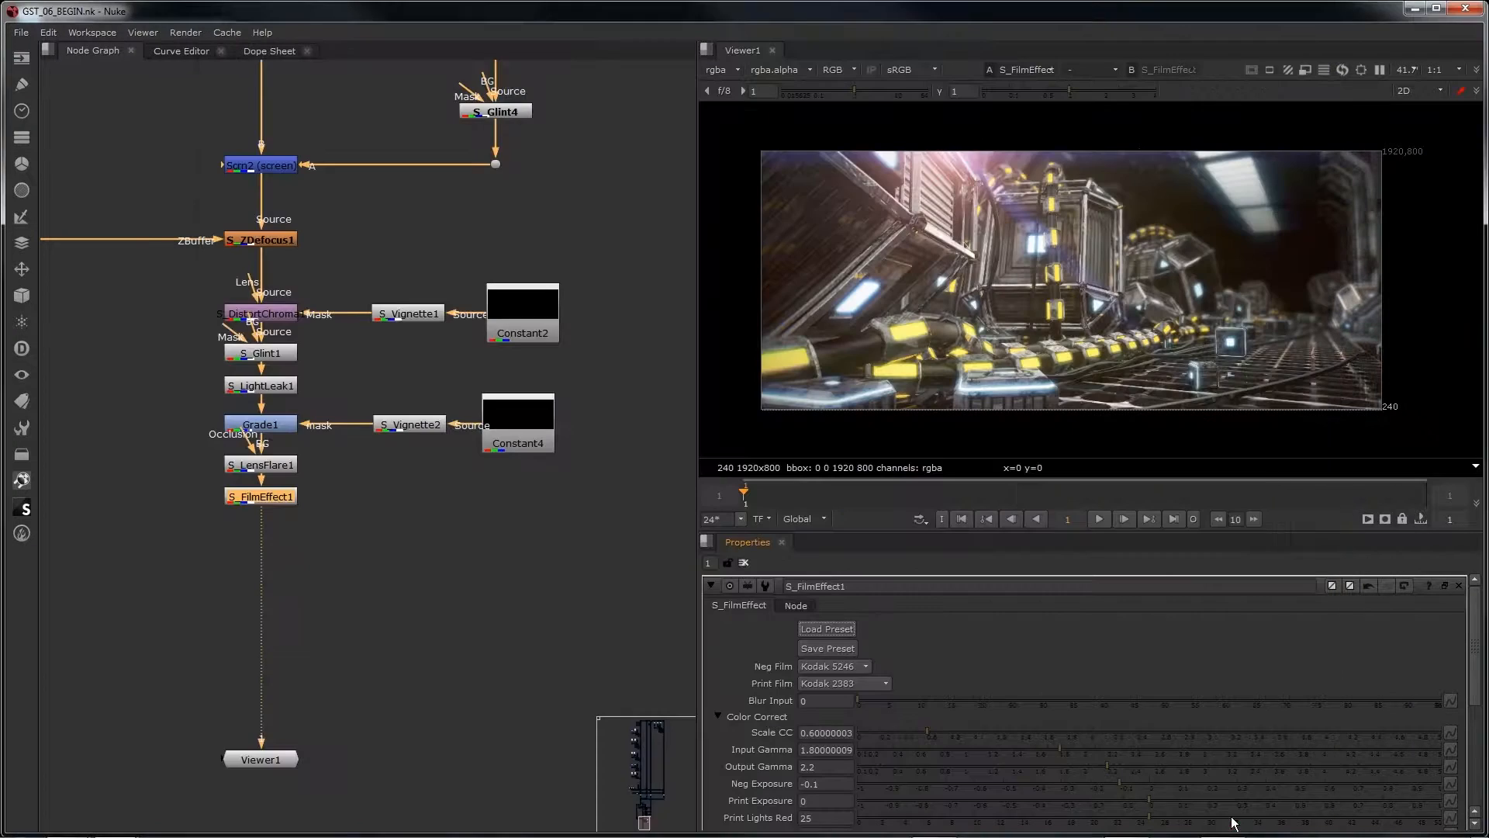
# Step: Toggle S_FilmEffect1 off and on repeatedly to compare the image with and without the film look
pyautogui.click(265, 492)
pyautogui.press('d')
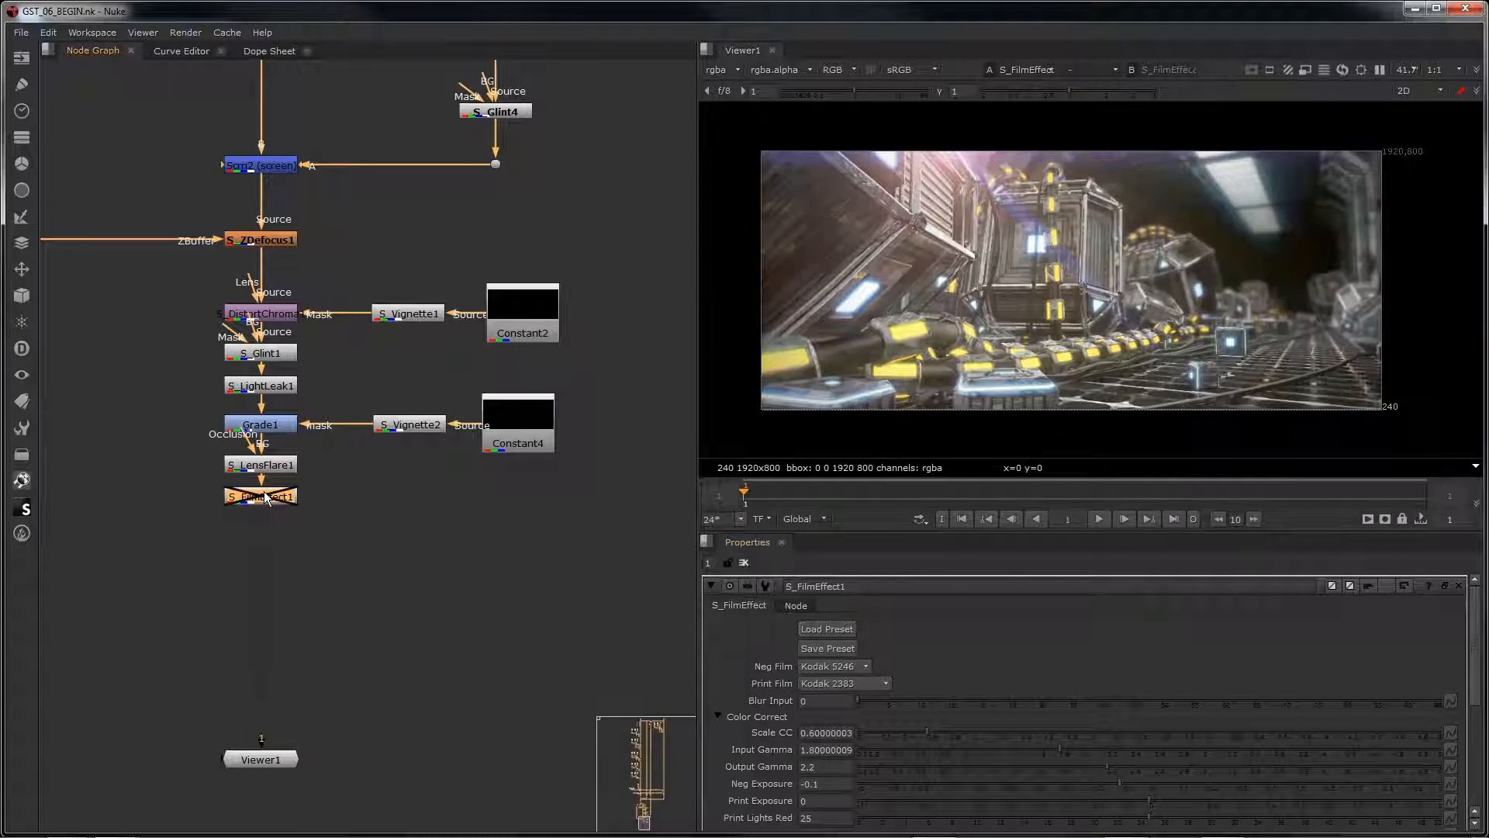
pyautogui.press('d')
pyautogui.press('d')
pyautogui.press('d')
pyautogui.press('d')
pyautogui.press('d')
pyautogui.press('d')
pyautogui.press('d')
pyautogui.press('d')
pyautogui.press('d')
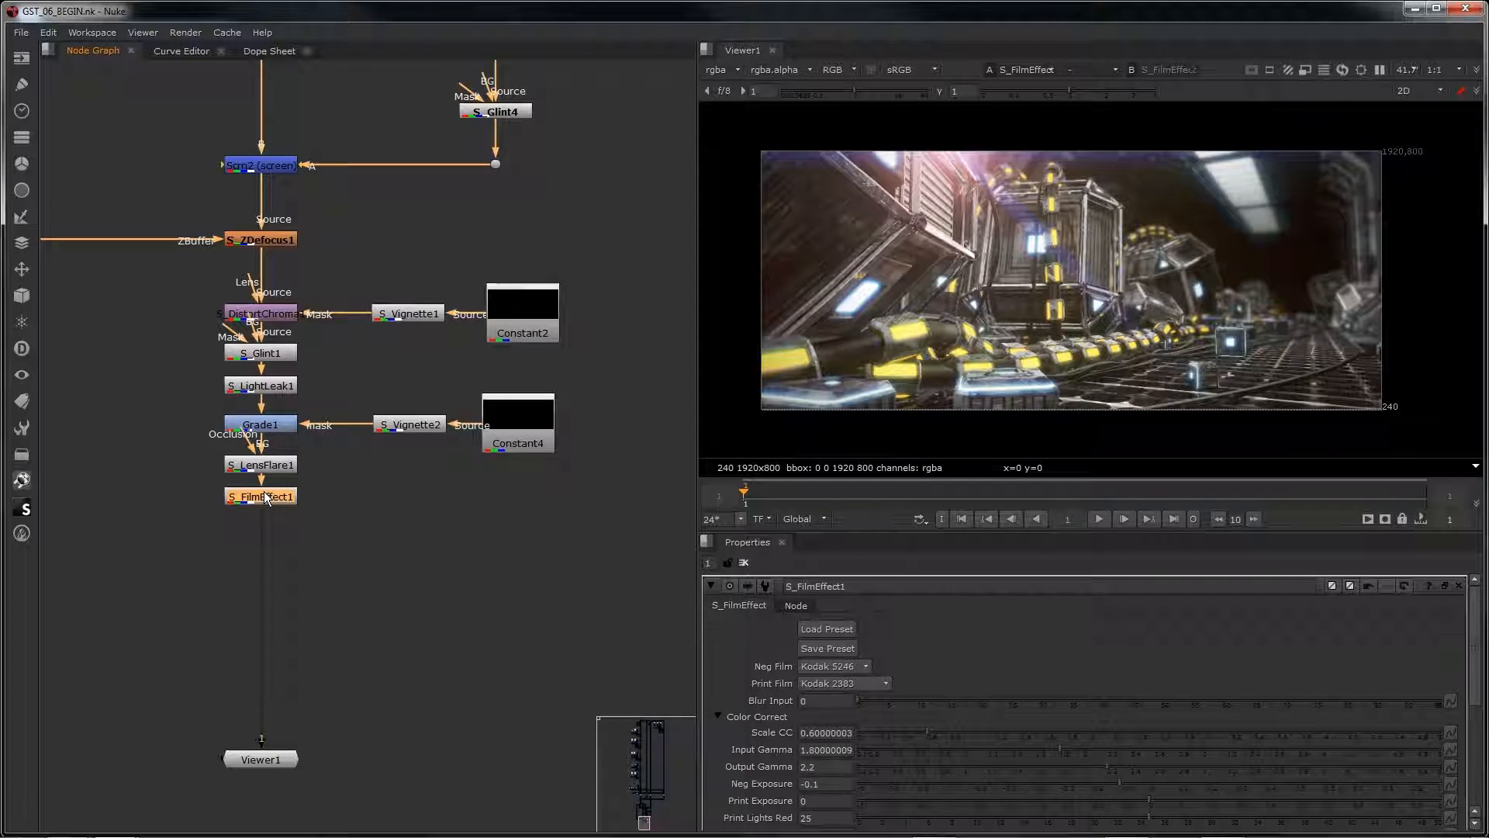
# Step: Add an S_Gamma node directly after S_FilmEffect1
pyautogui.moveTo(346, 499); pyautogui.dragTo(422, 418, button='middle')
pyautogui.scroll(2, 398, 459)
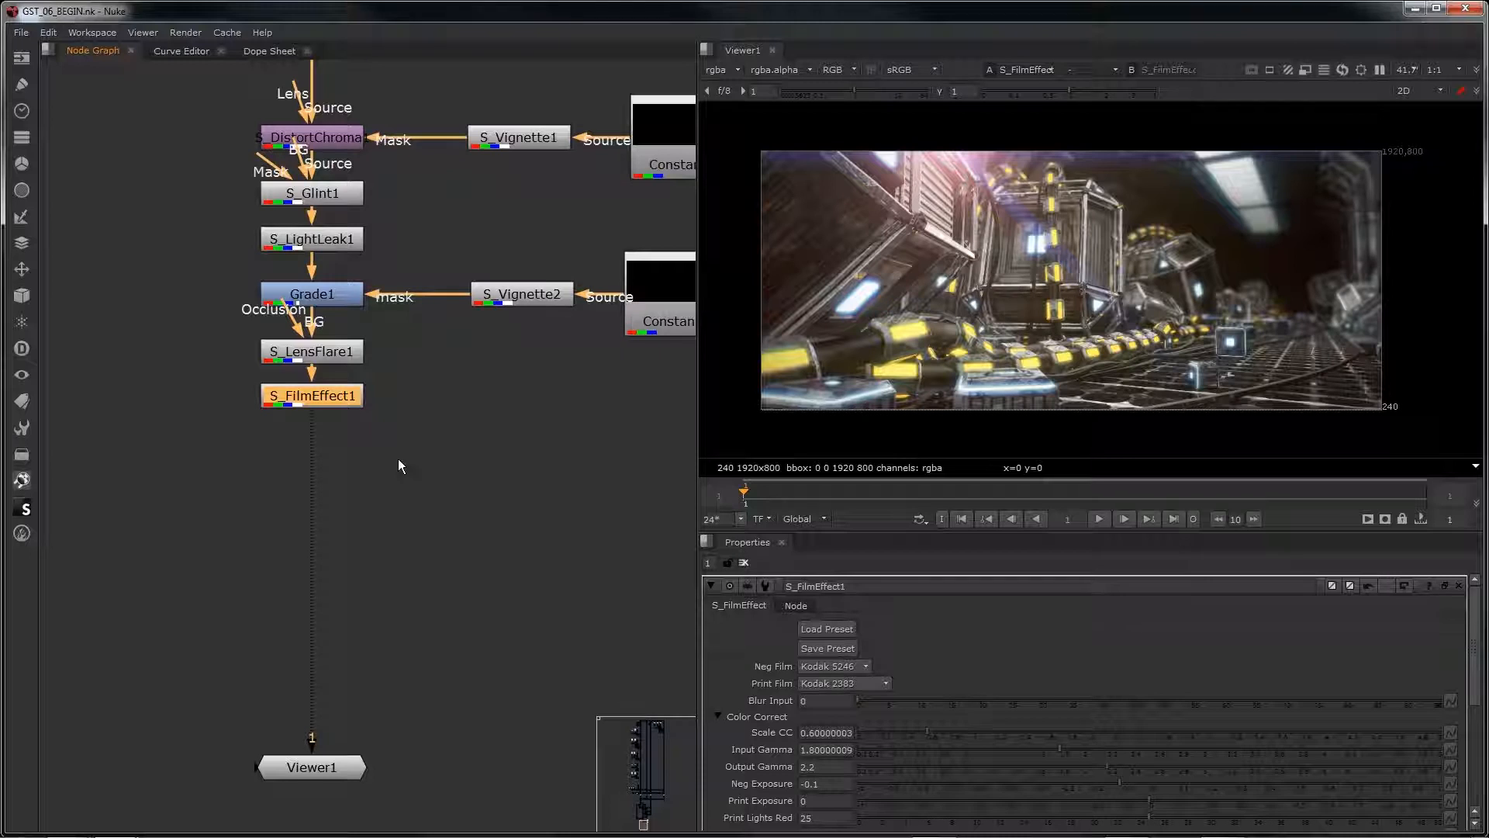
pyautogui.click(321, 397)
pyautogui.press('Tab')
pyautogui.write('s_gu')
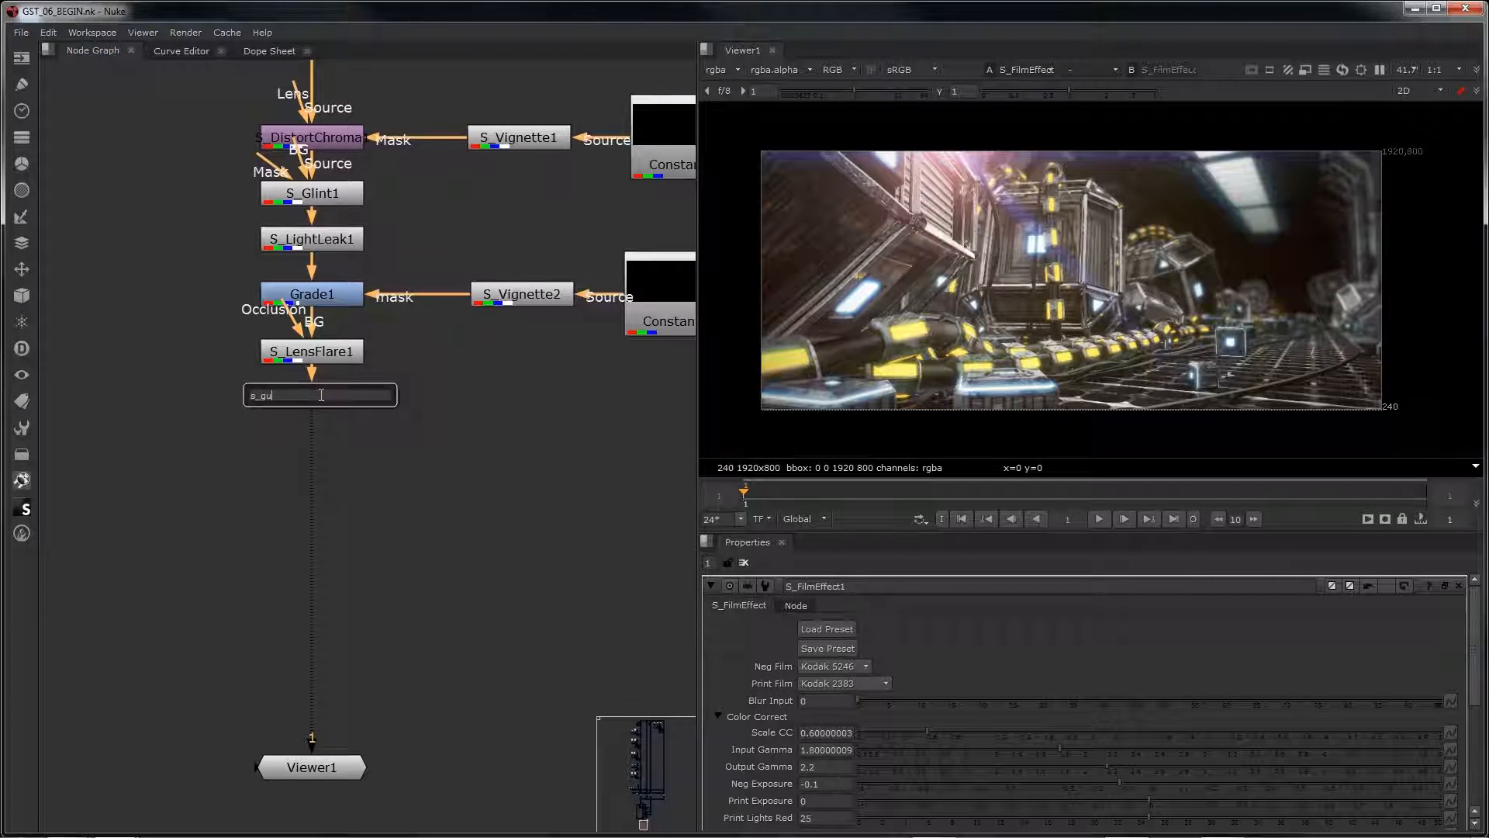
pyautogui.press('BackSpace')
pyautogui.write('amma')
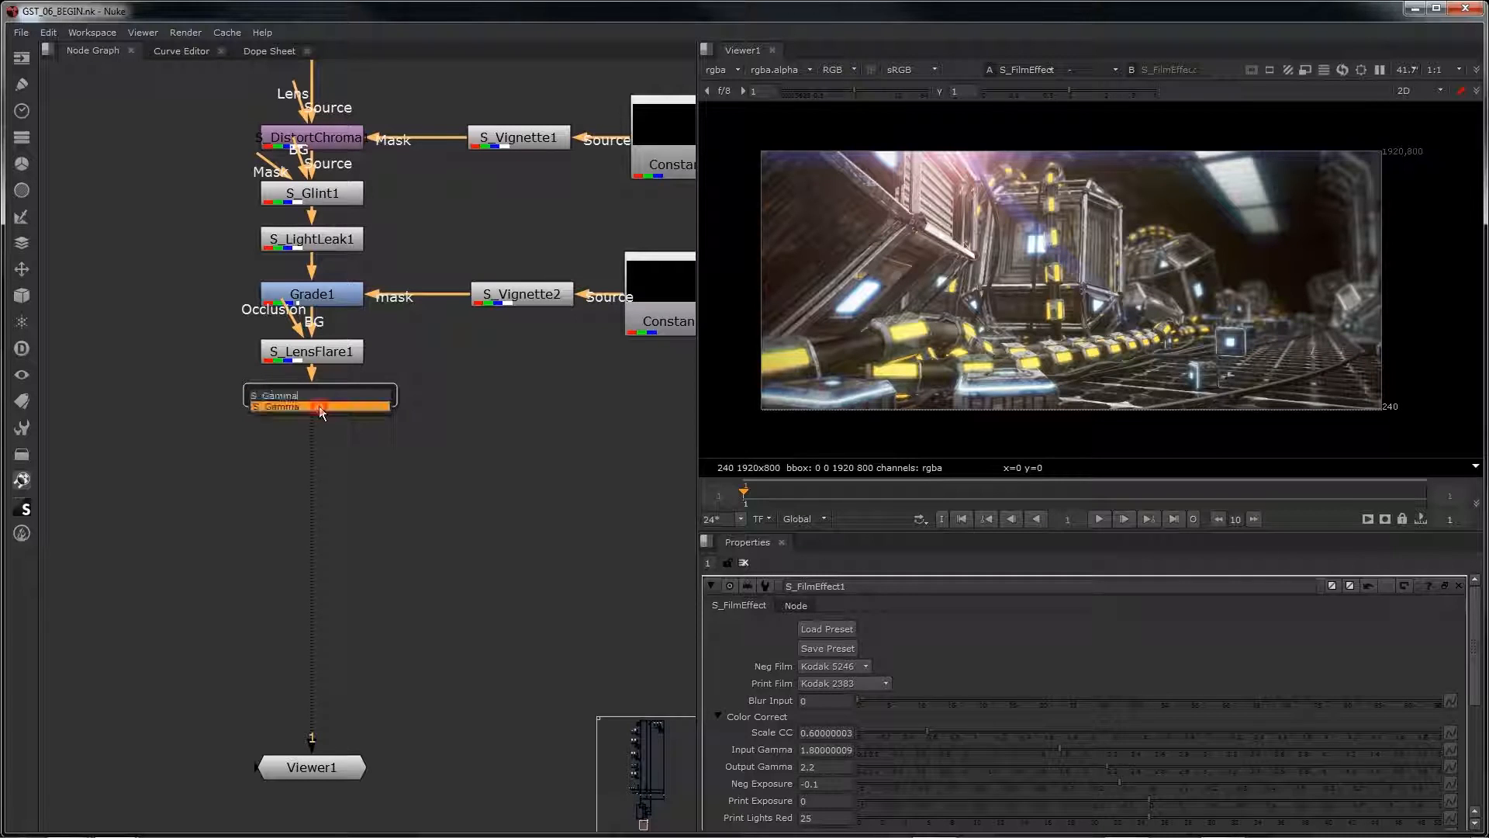
pyautogui.click(319, 406)
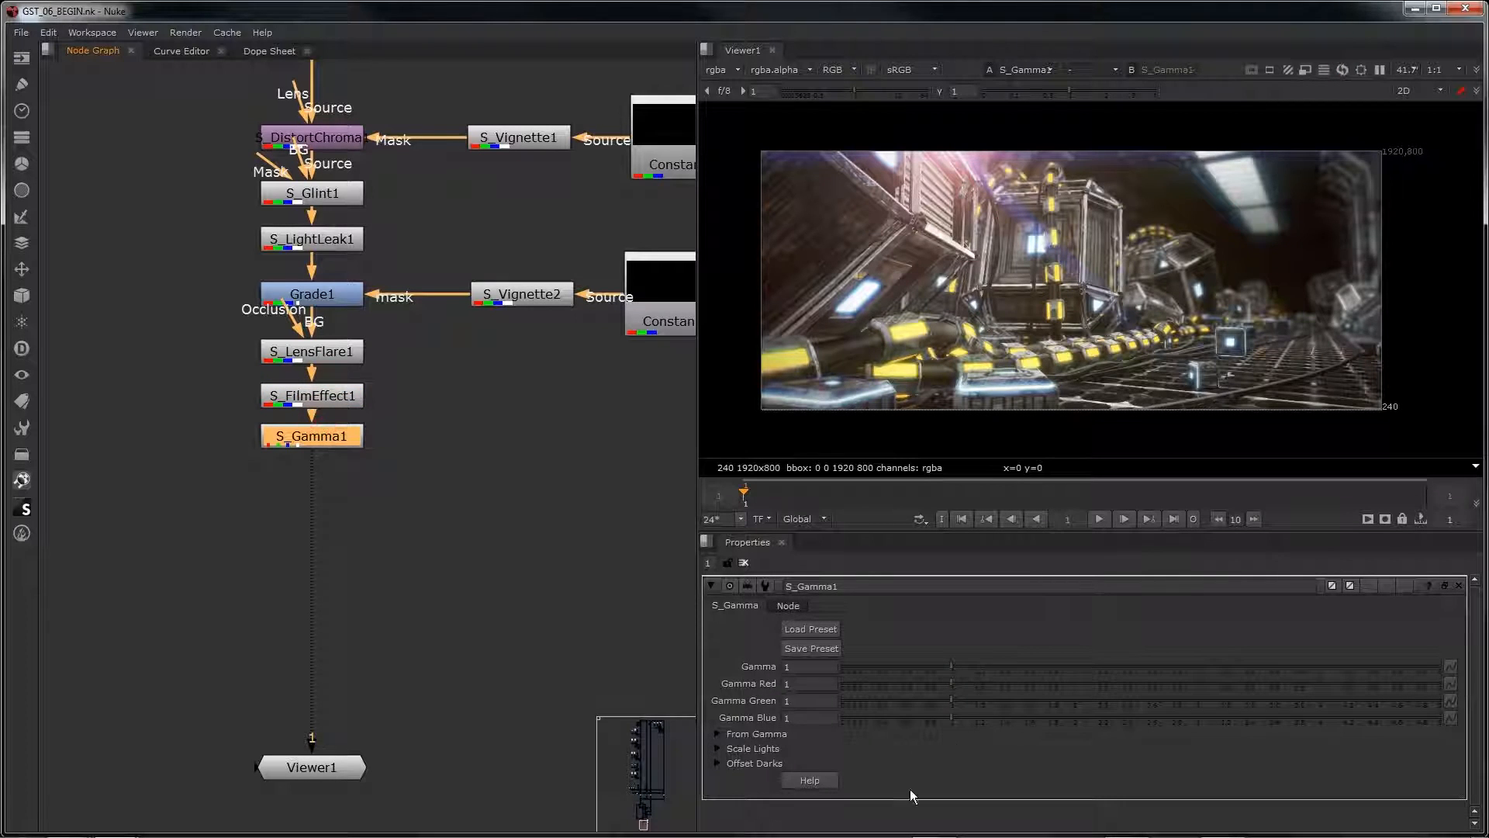
# Step: Load the preset 02 onto S_Gamma1
pyautogui.click(796, 627)
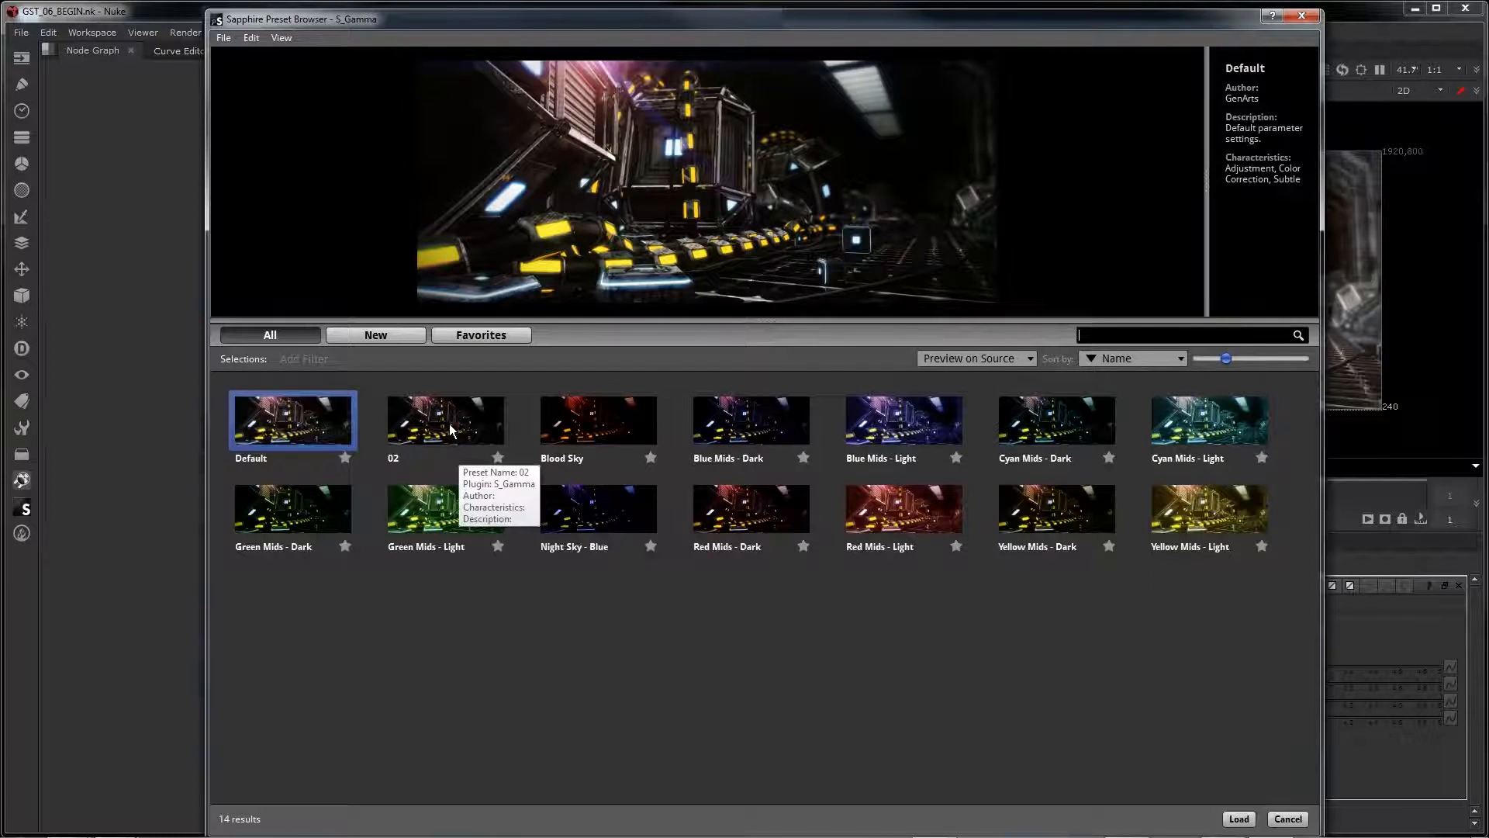
pyautogui.click(446, 423)
pyautogui.click(1239, 819)
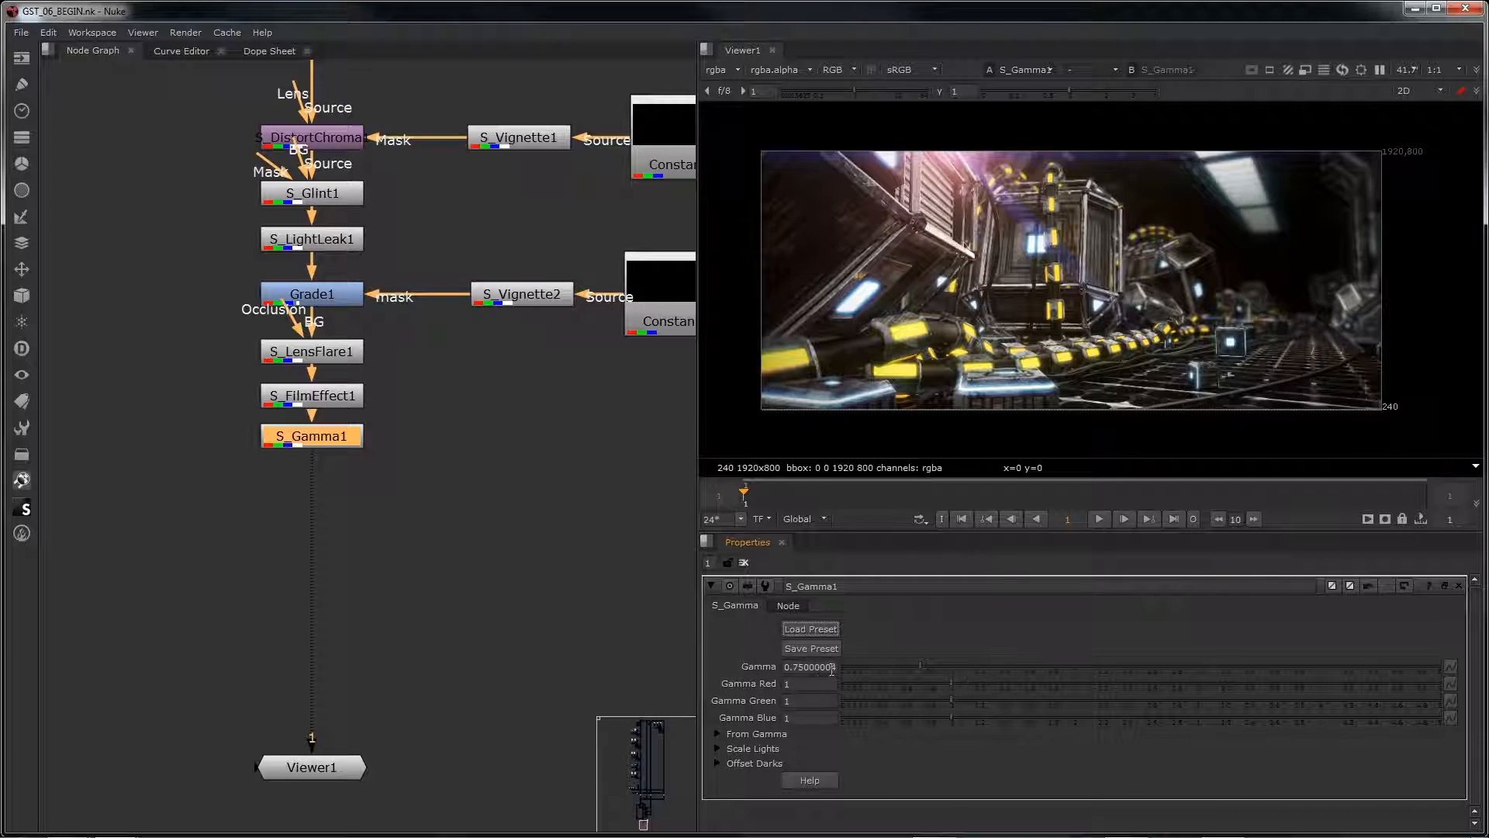
# Step: Toggle S_Gamma1 off and on to compare the image with and without the gamma correction
pyautogui.press('d')
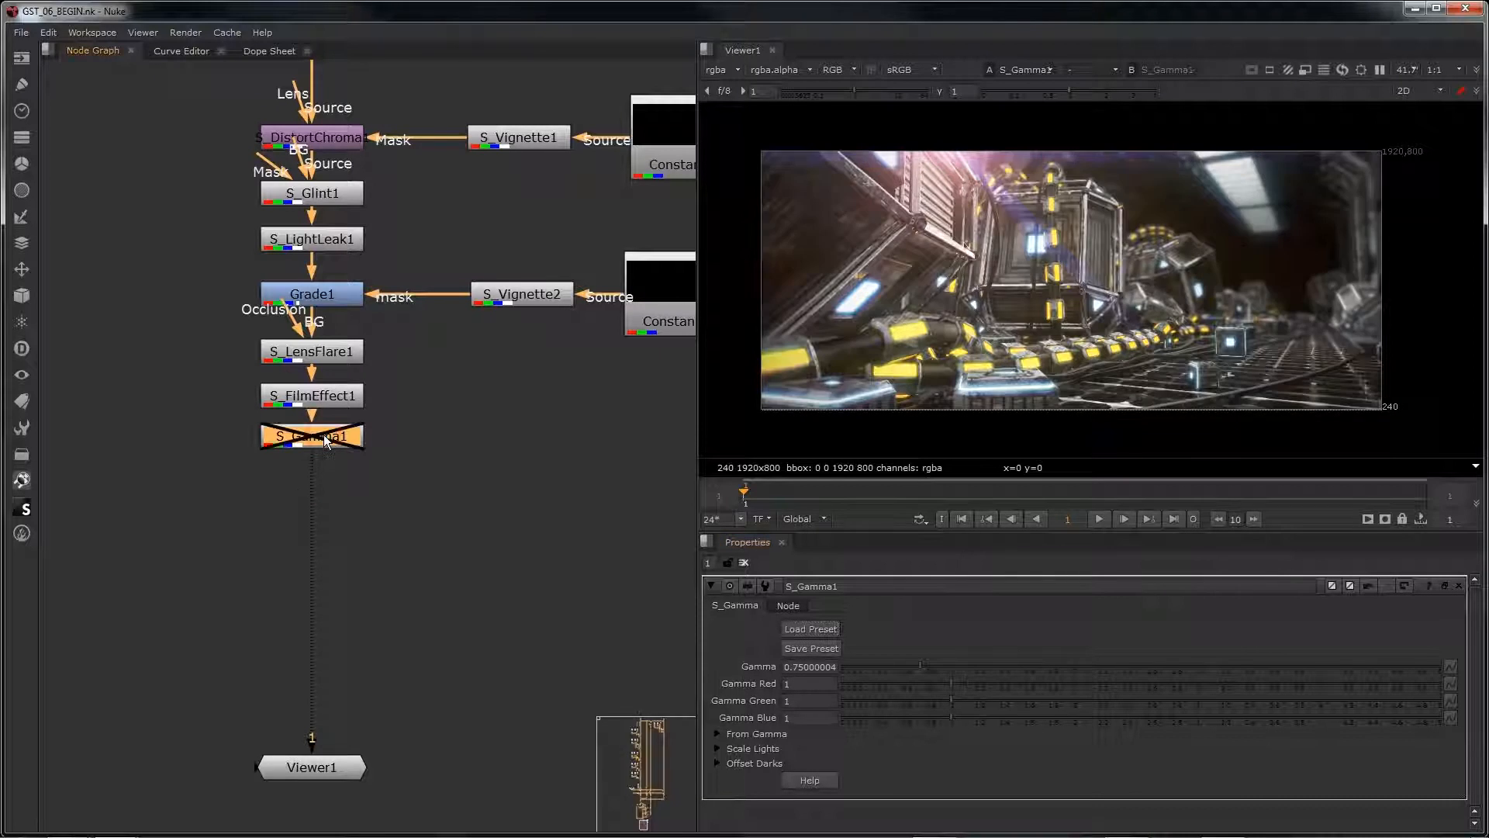
pyautogui.press('d')
# Step: Toggle S_FilmEffect1 and S_Gamma1 together to compare their combined effect, and fit the image in the viewer
pyautogui.press('d')
pyautogui.press('d')
pyautogui.press('d')
pyautogui.moveTo(466, 477); pyautogui.dragTo(246, 391)
pyautogui.press('d')
pyautogui.press('d')
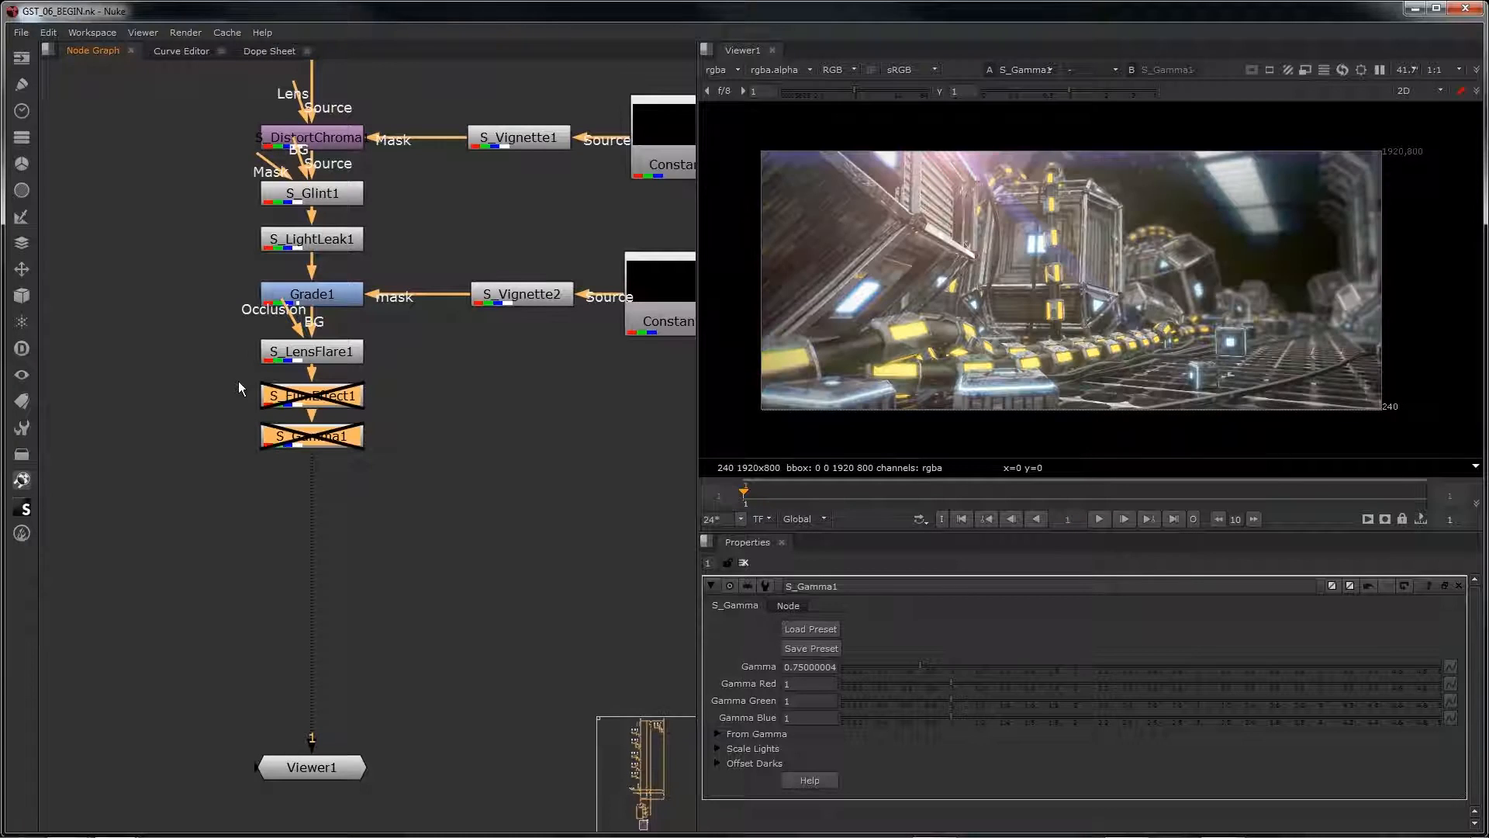
pyautogui.press('d')
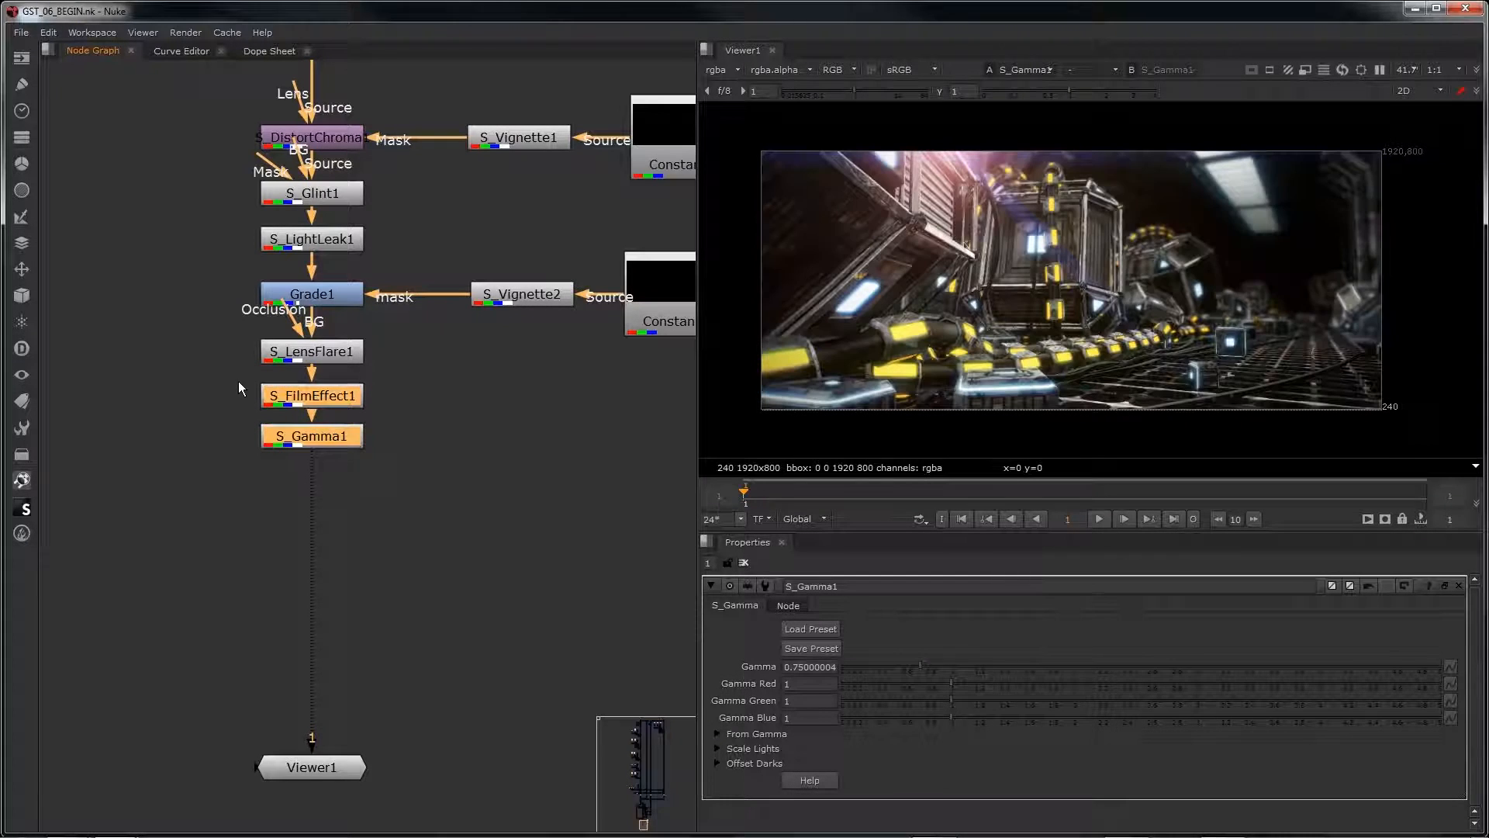
pyautogui.scroll(3, 1054, 286)
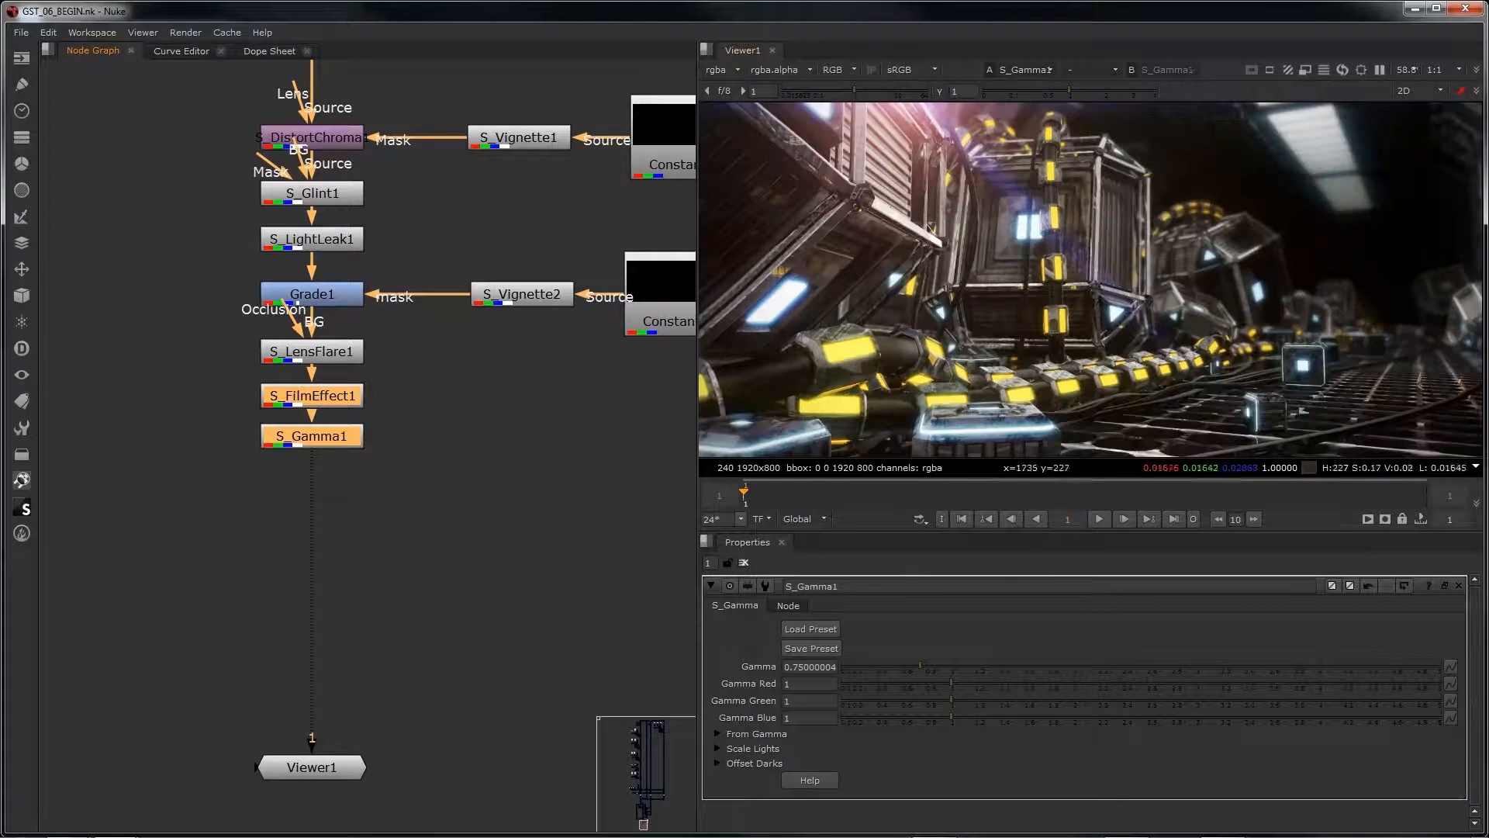
pyautogui.press('f')
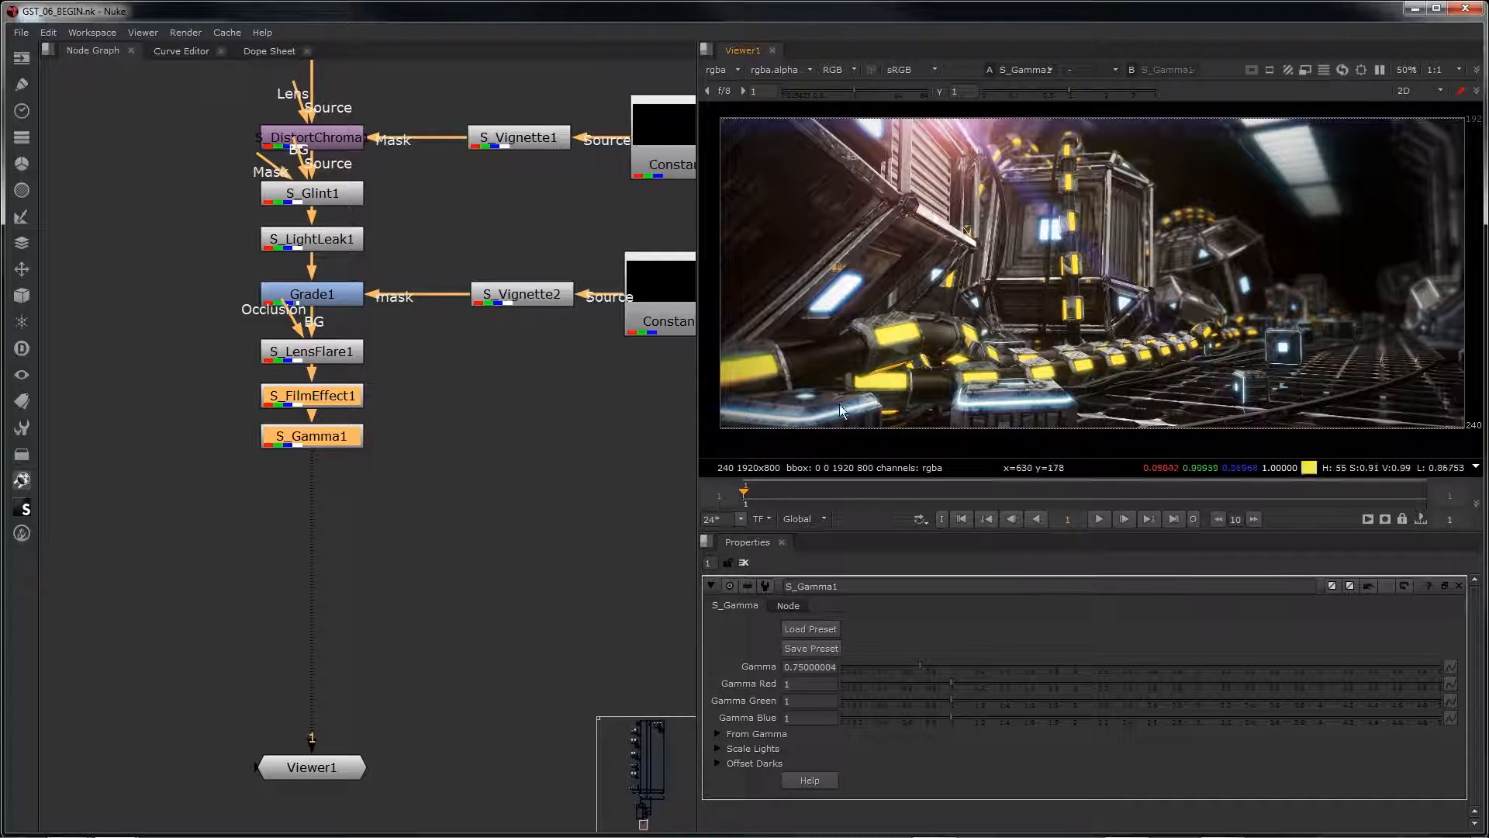
# Step: Add an S_HueSatBright node after S_Gamma1 and load the preset 02 onto it
pyautogui.click(301, 444)
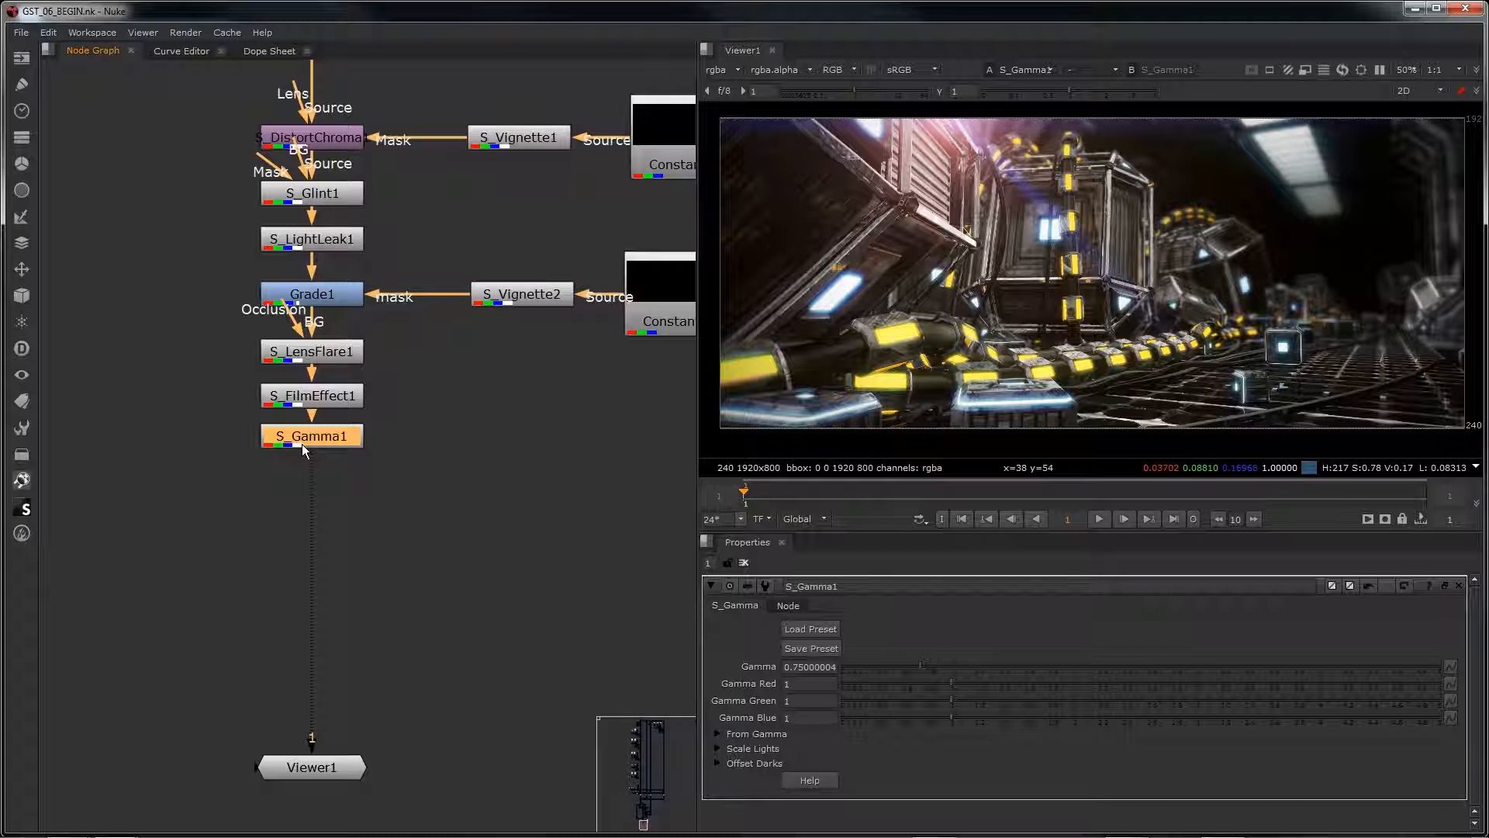
pyautogui.press('Tab')
pyautogui.write('s_hue')
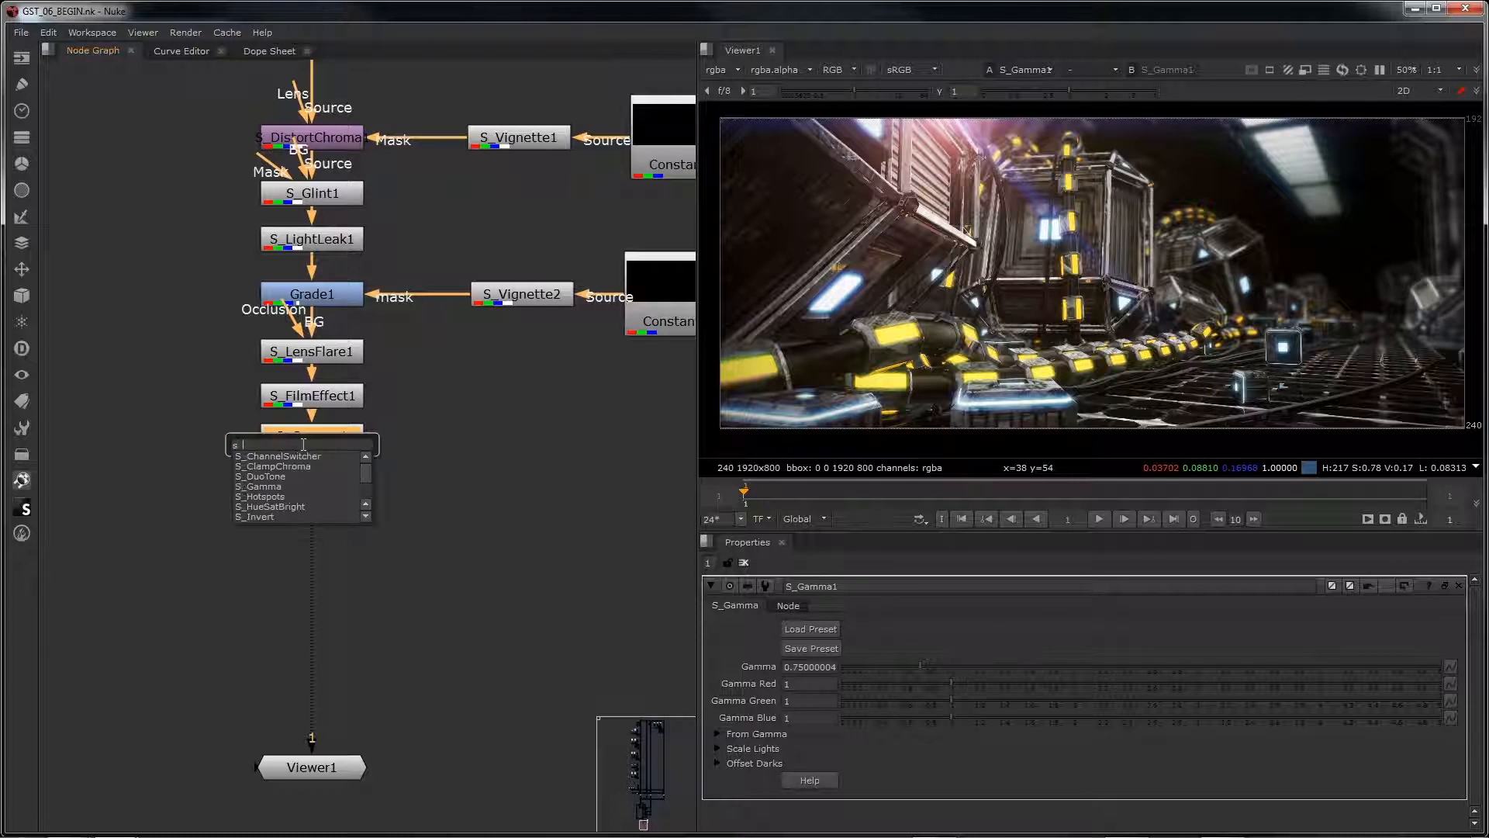
pyautogui.click(305, 456)
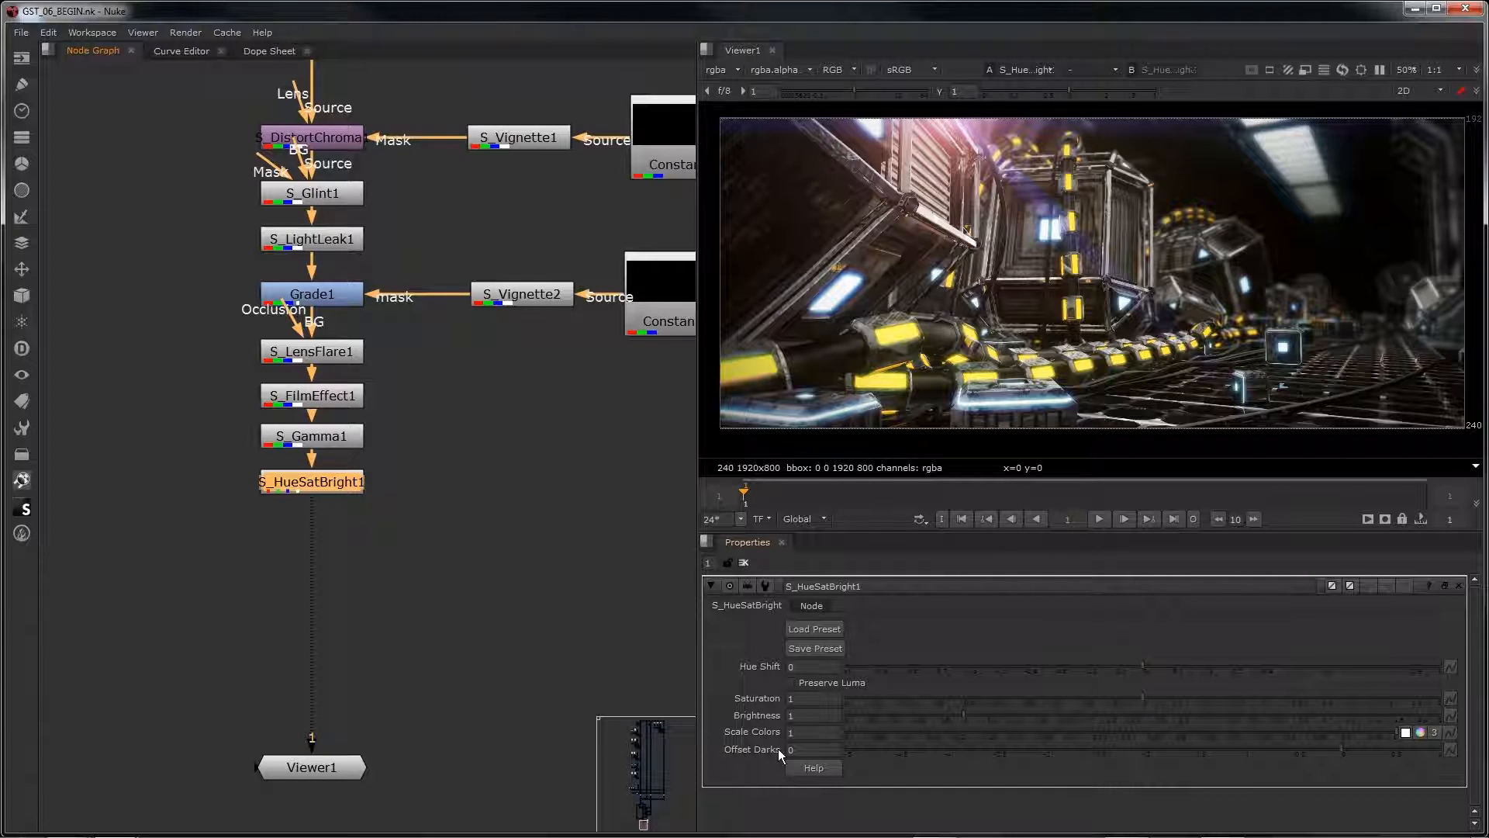
pyautogui.click(836, 634)
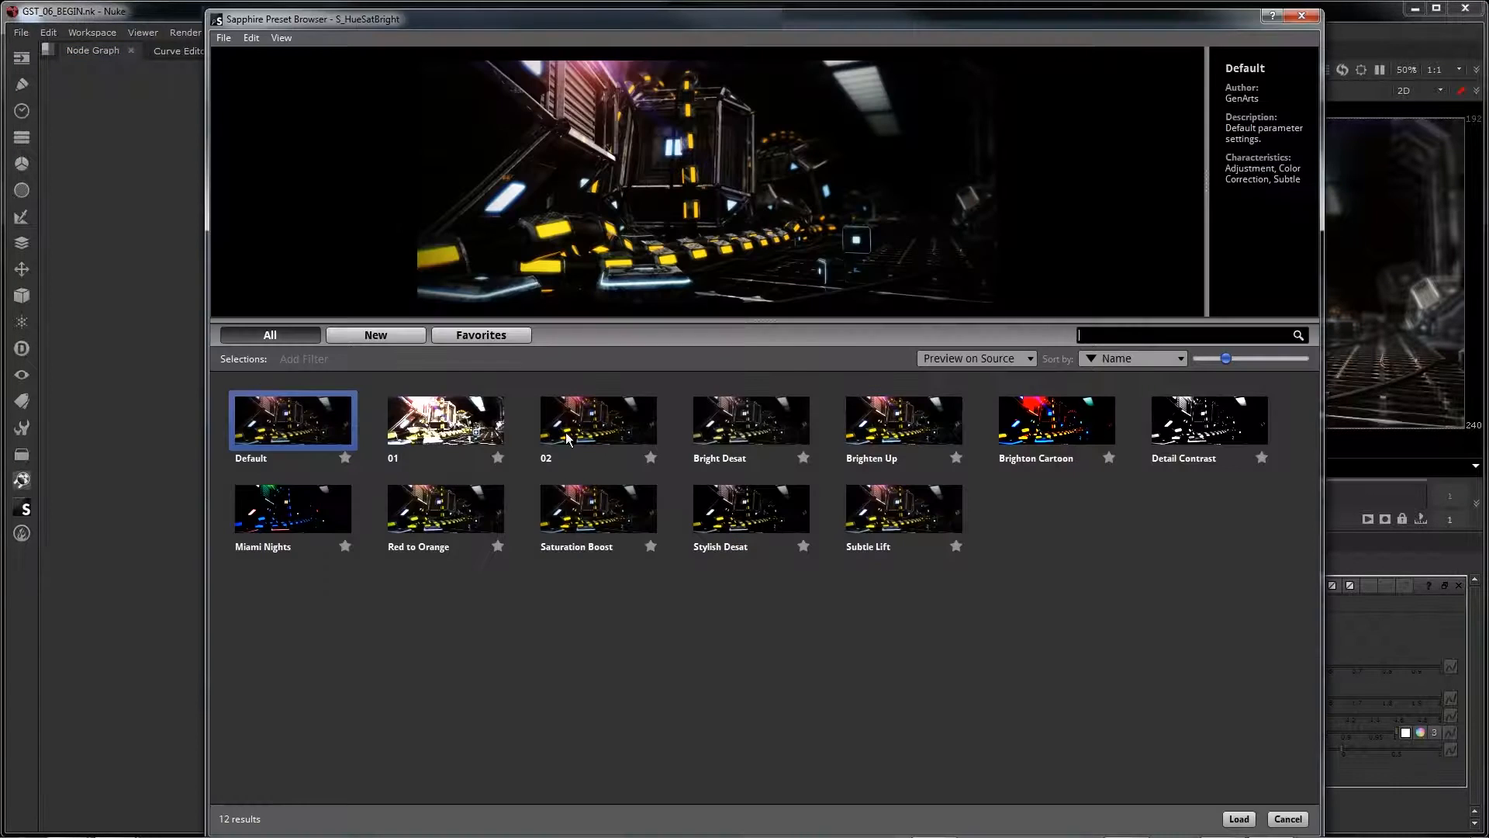
pyautogui.click(571, 435)
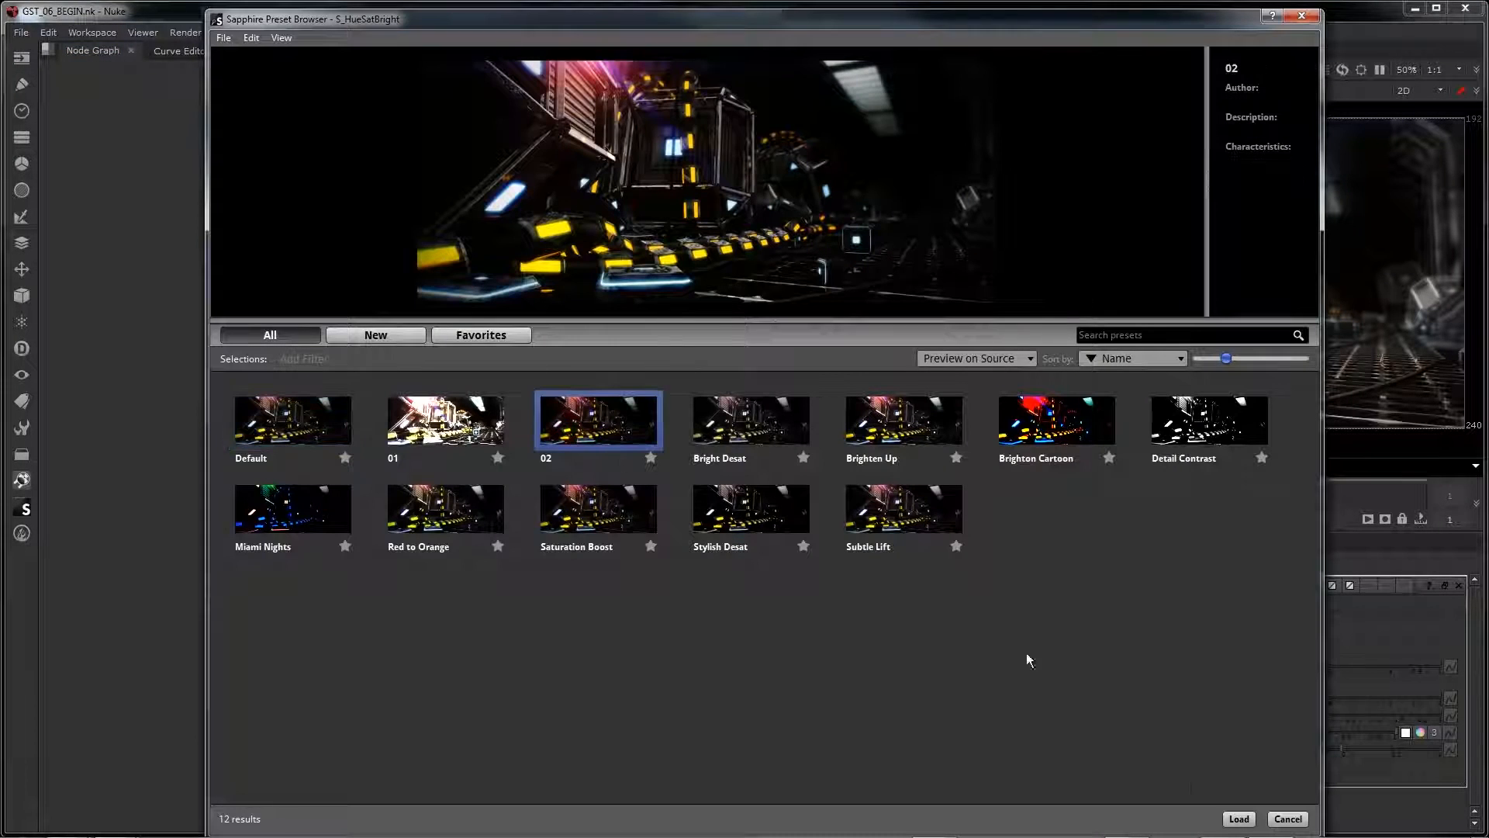
pyautogui.click(1239, 818)
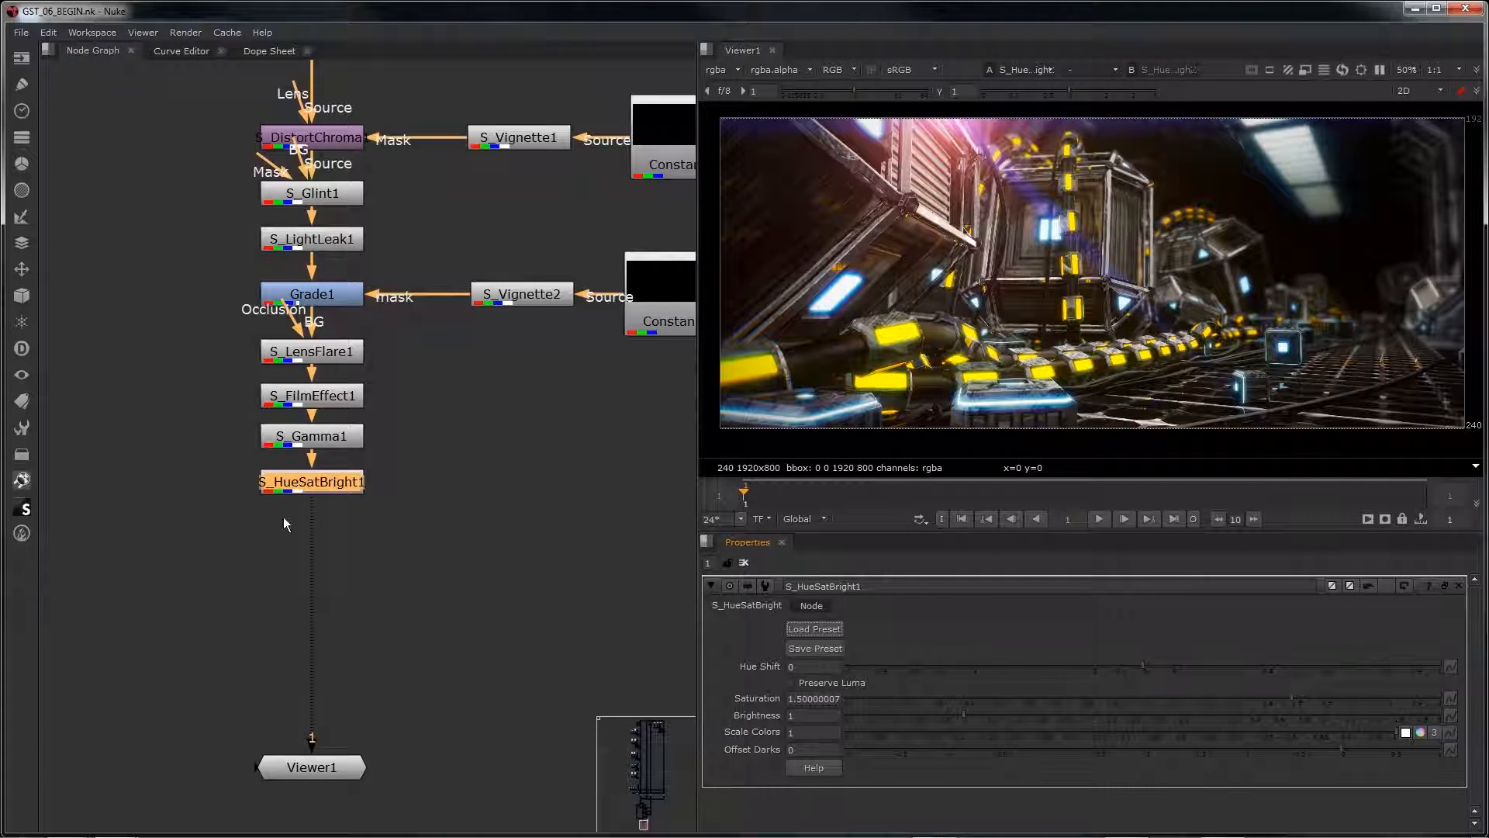
# Step: Toggle S_HueSatBright1 off and on to compare the image with and without the saturation change
pyautogui.press('d')
pyautogui.press('d')
pyautogui.press('d')
pyautogui.press('d')
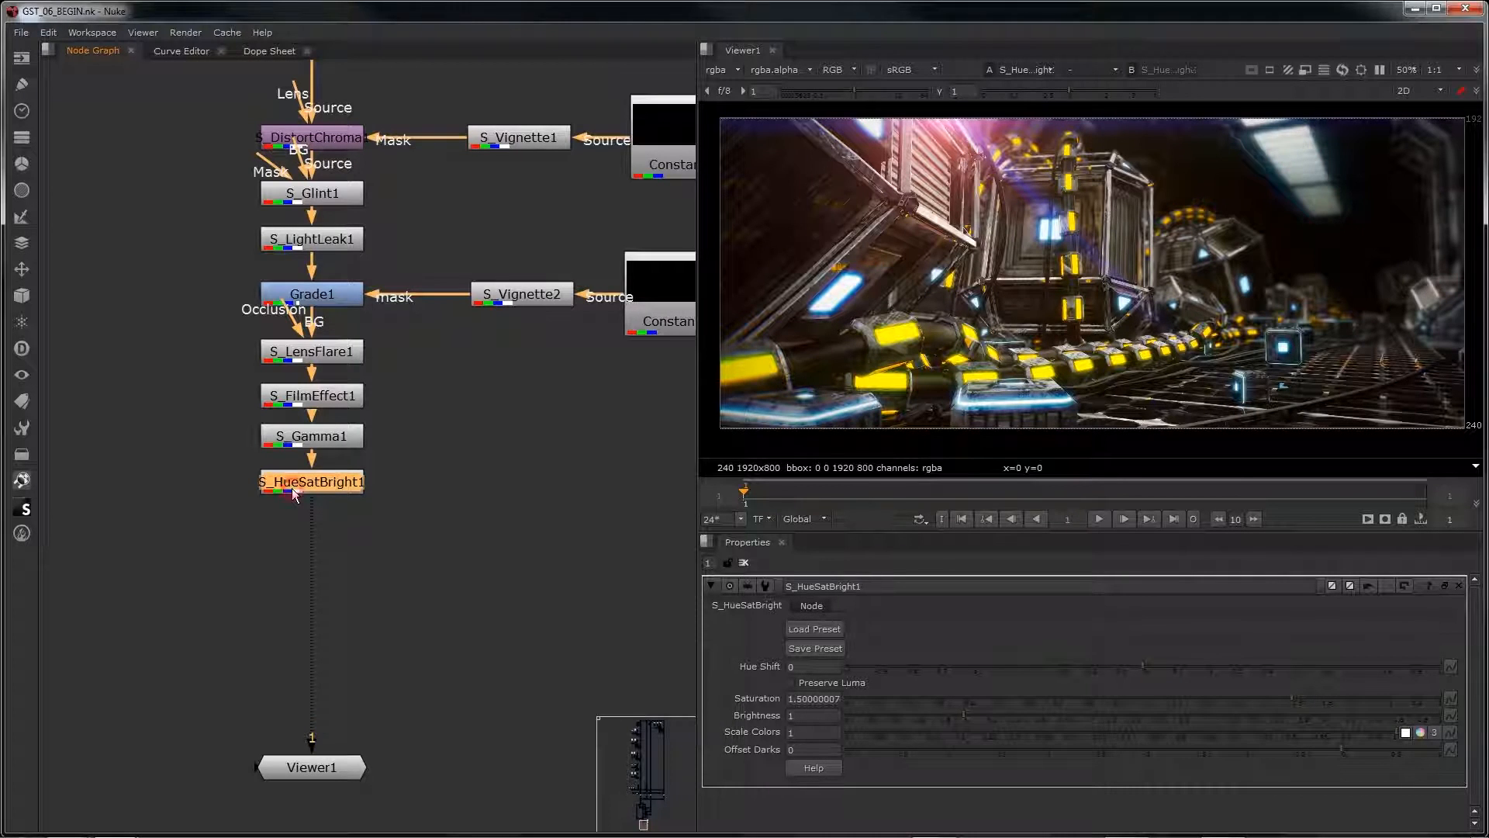
# Step: Add an S_VintageColor3Strip node below S_HueSatBright1 and load the preset 02 onto it
pyautogui.press('Tab')
pyautogui.write('s ')
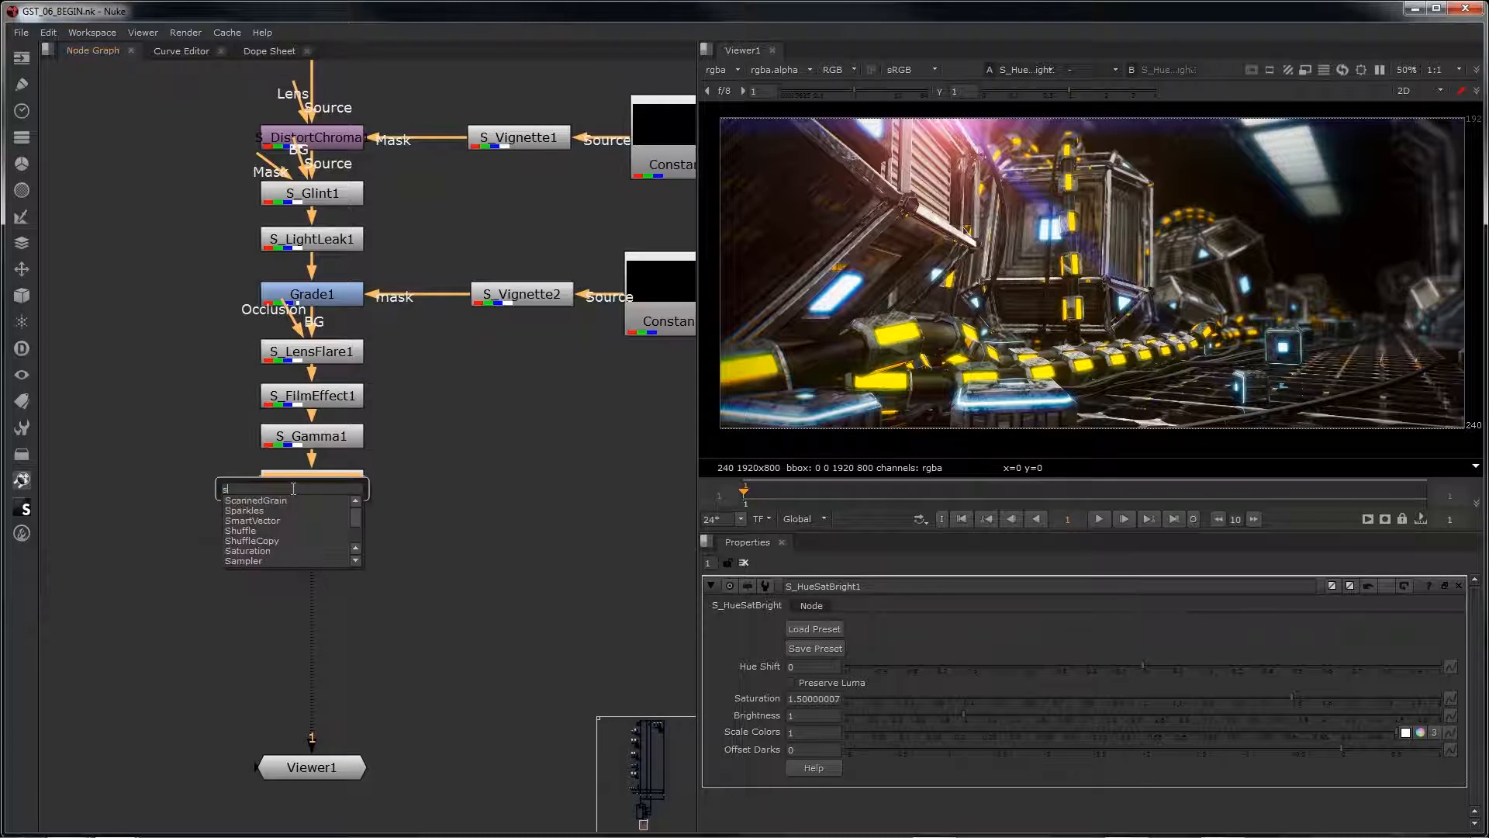
pyautogui.write('v')
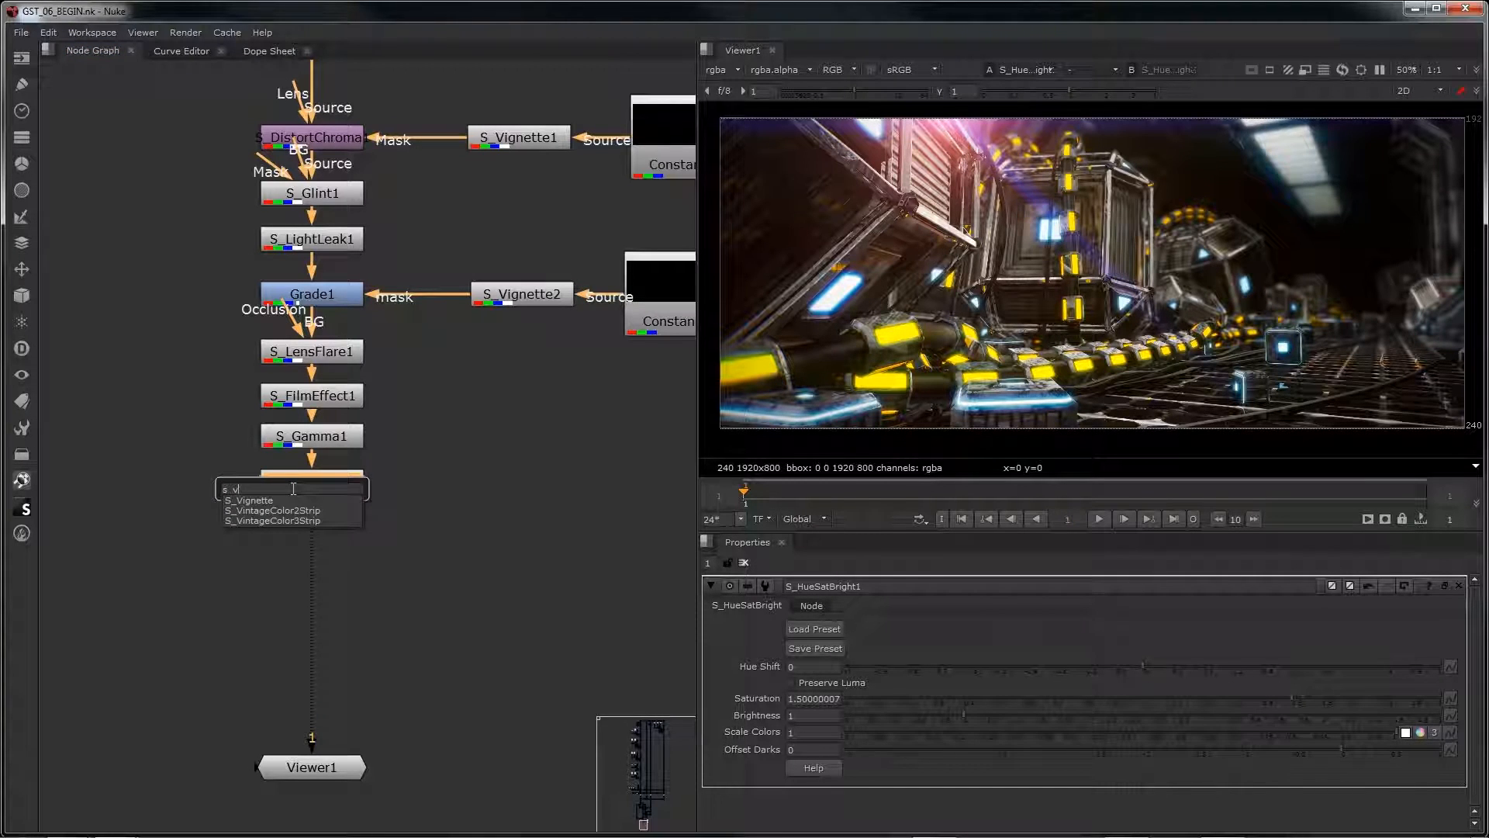
pyautogui.click(300, 520)
pyautogui.moveTo(299, 518); pyautogui.dragTo(314, 540)
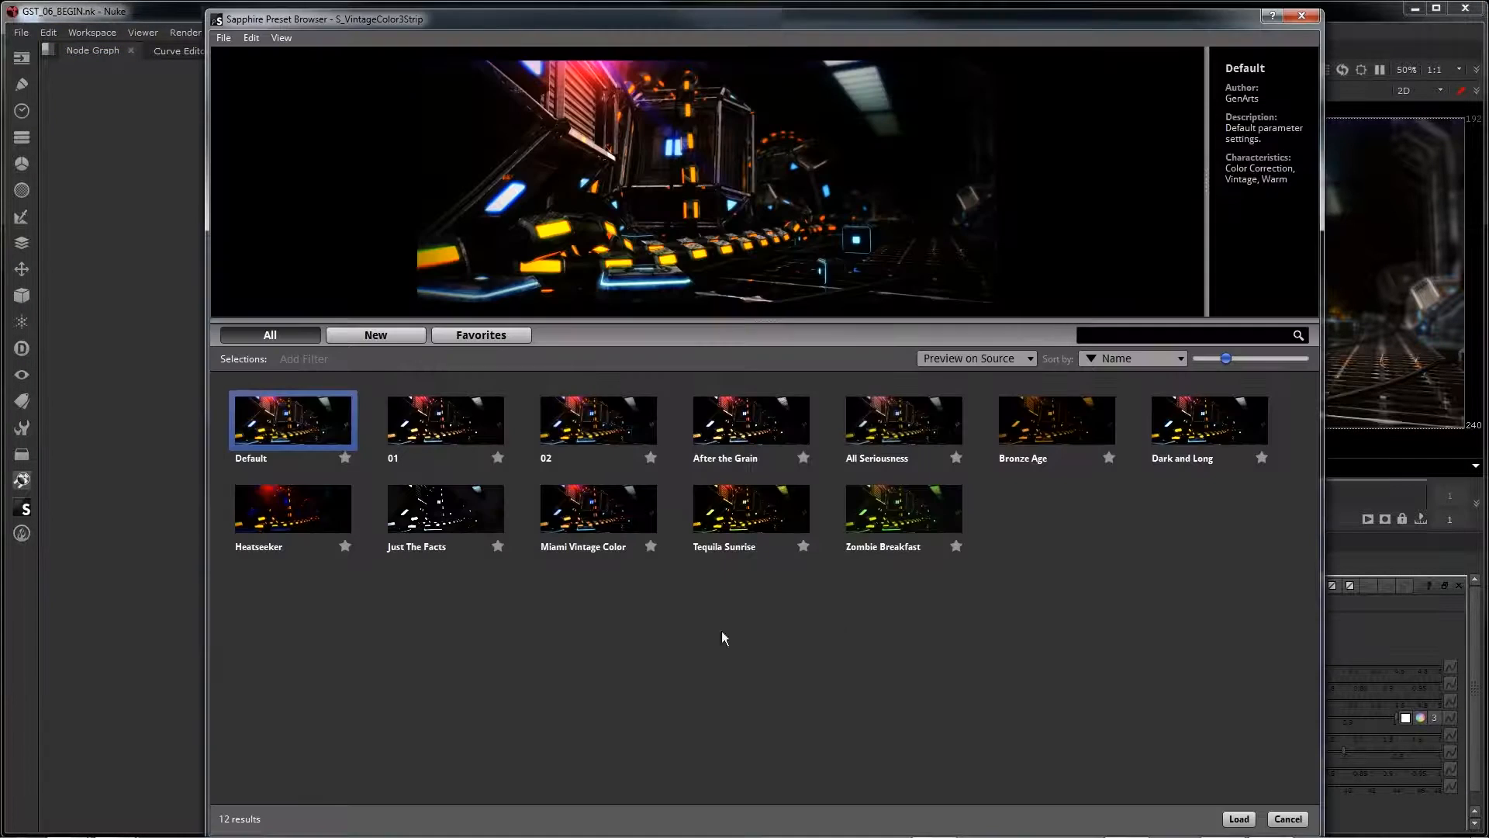
pyautogui.click(618, 429)
pyautogui.click(1238, 819)
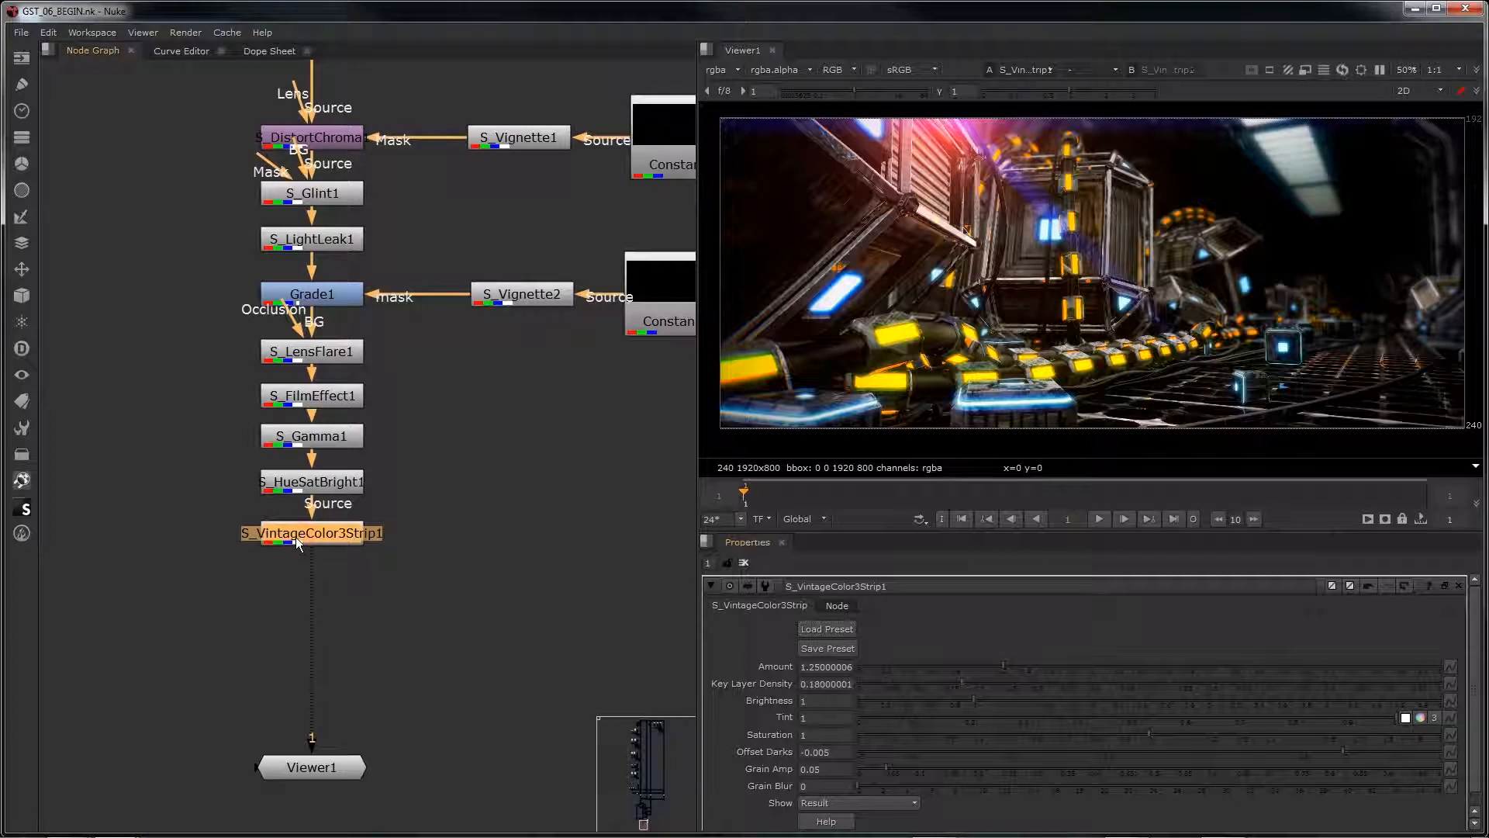
# Step: Toggle S_VintageColor3Strip1 off and on to compare the image with and without the vintage color treatment
pyautogui.press('d')
pyautogui.press('d')
pyautogui.press('d')
pyautogui.press('d')
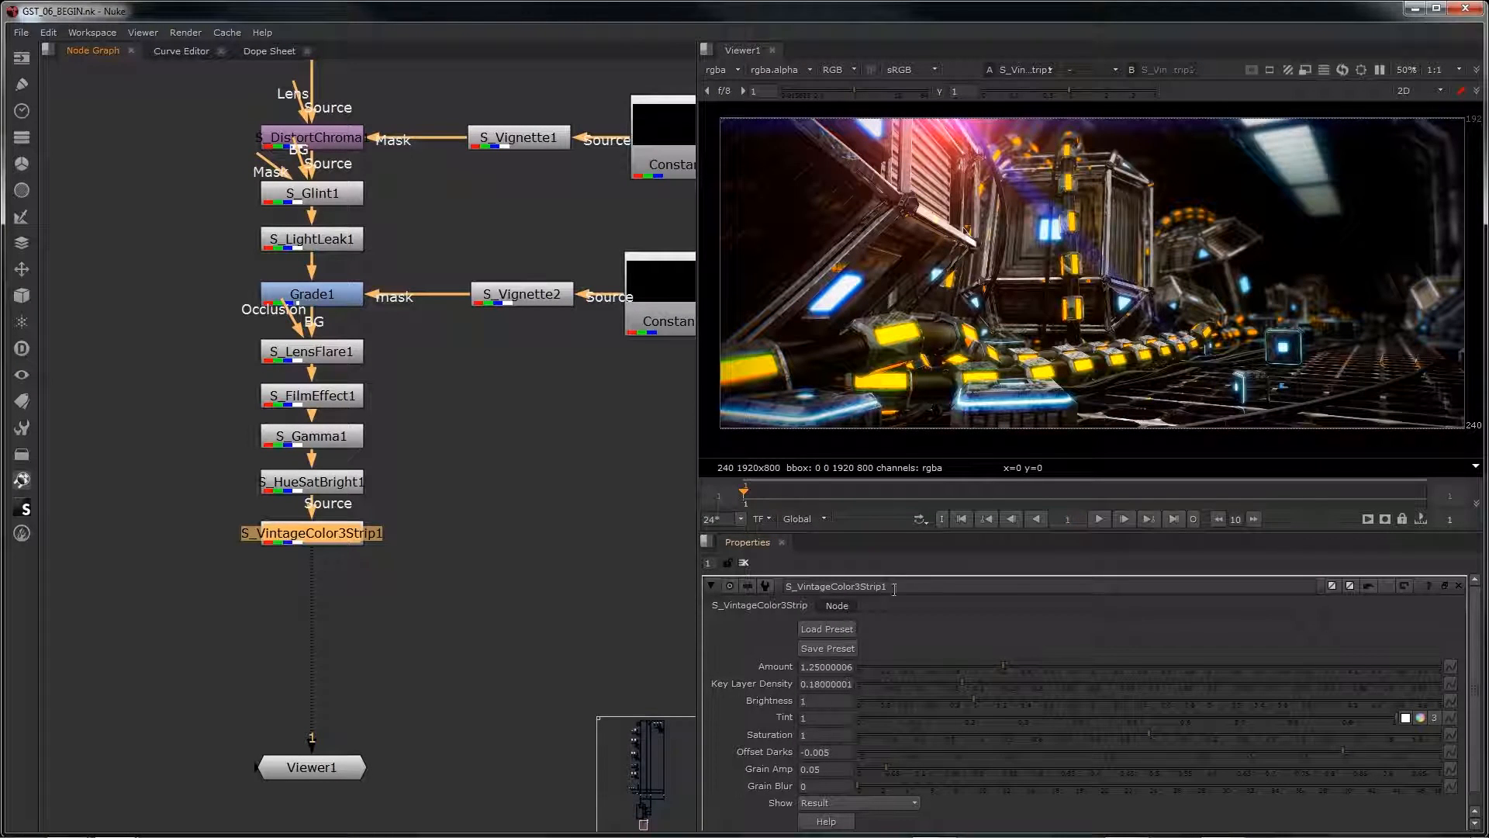
pyautogui.press('d')
pyautogui.press('d')
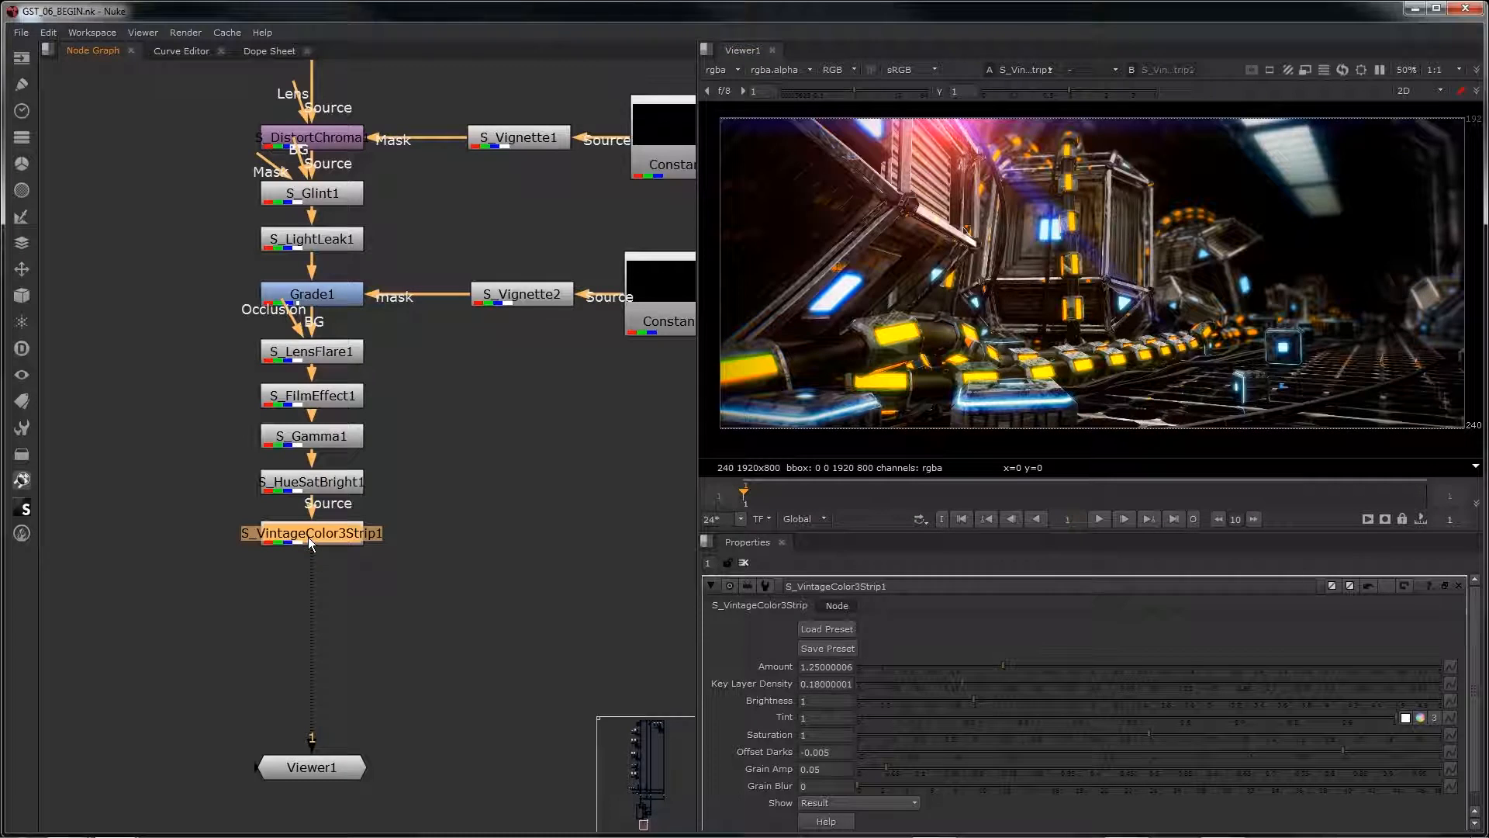
# Step: Add an S_ClampChroma node after S_VintageColor3Strip1 and space it slightly further down the chain
pyautogui.press('Tab')
pyautogui.write('s')
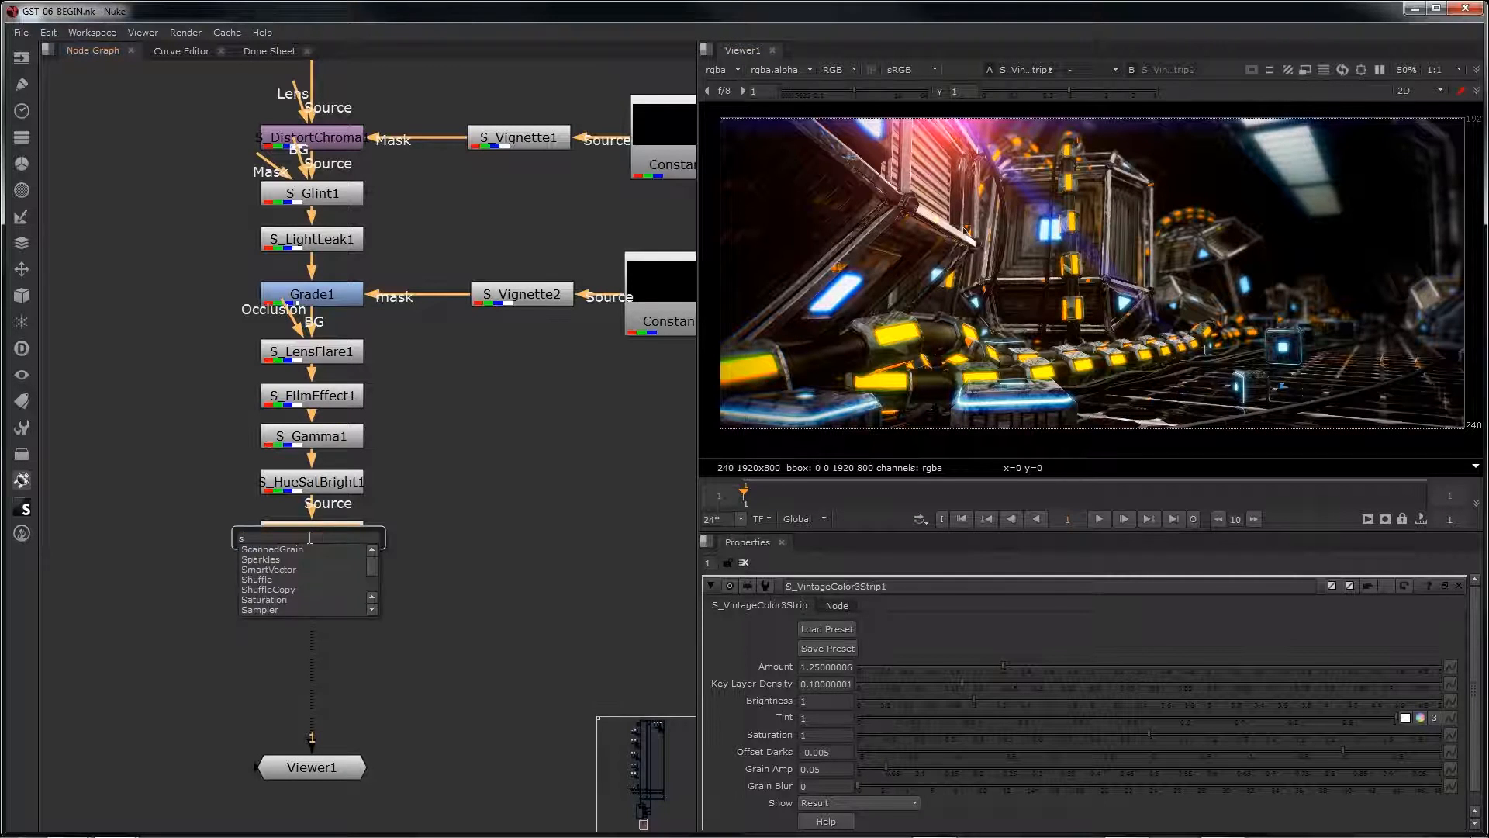
pyautogui.write('_clam')
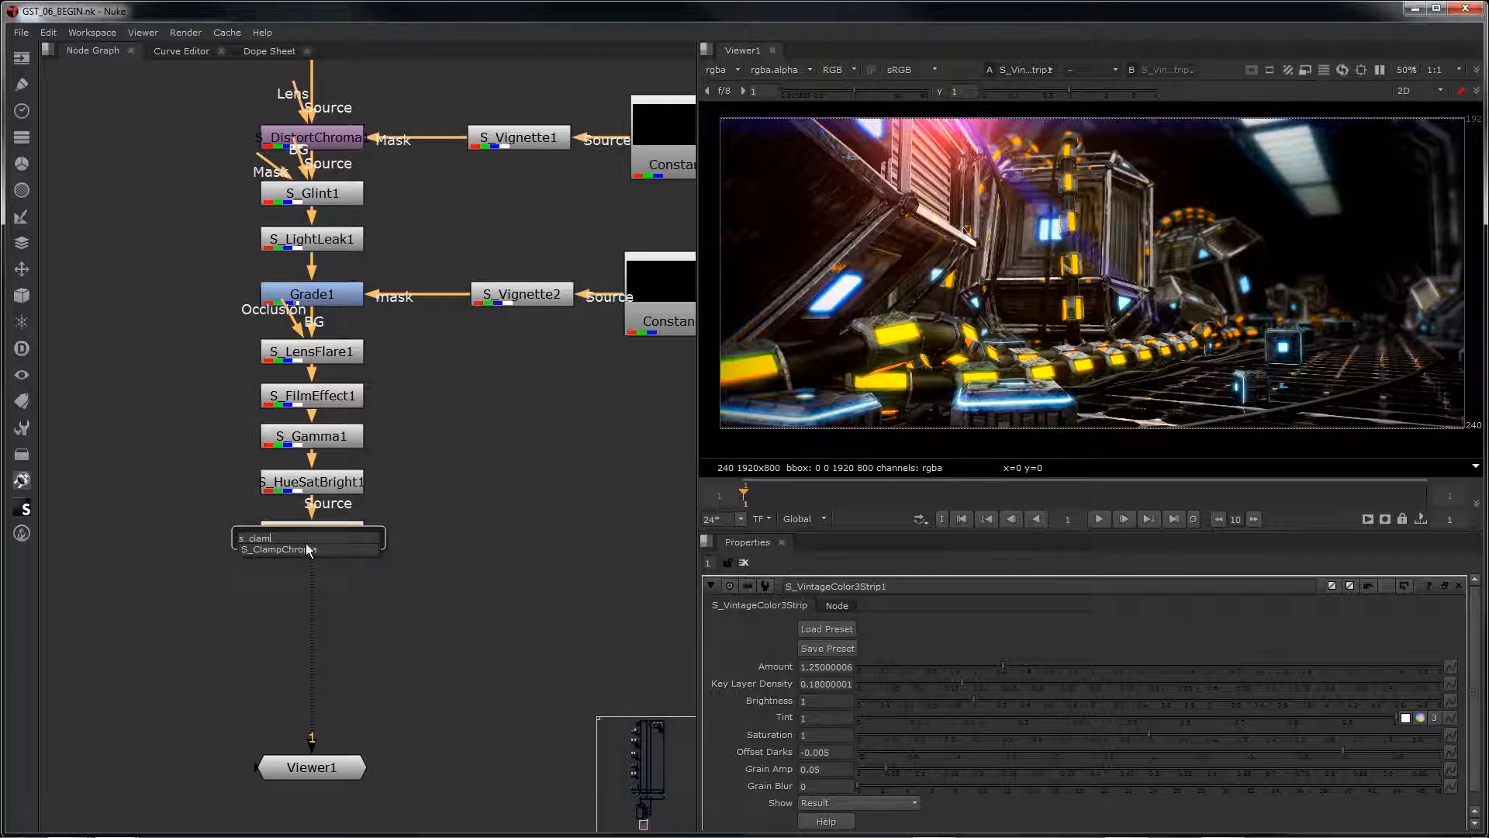
pyautogui.press('Return')
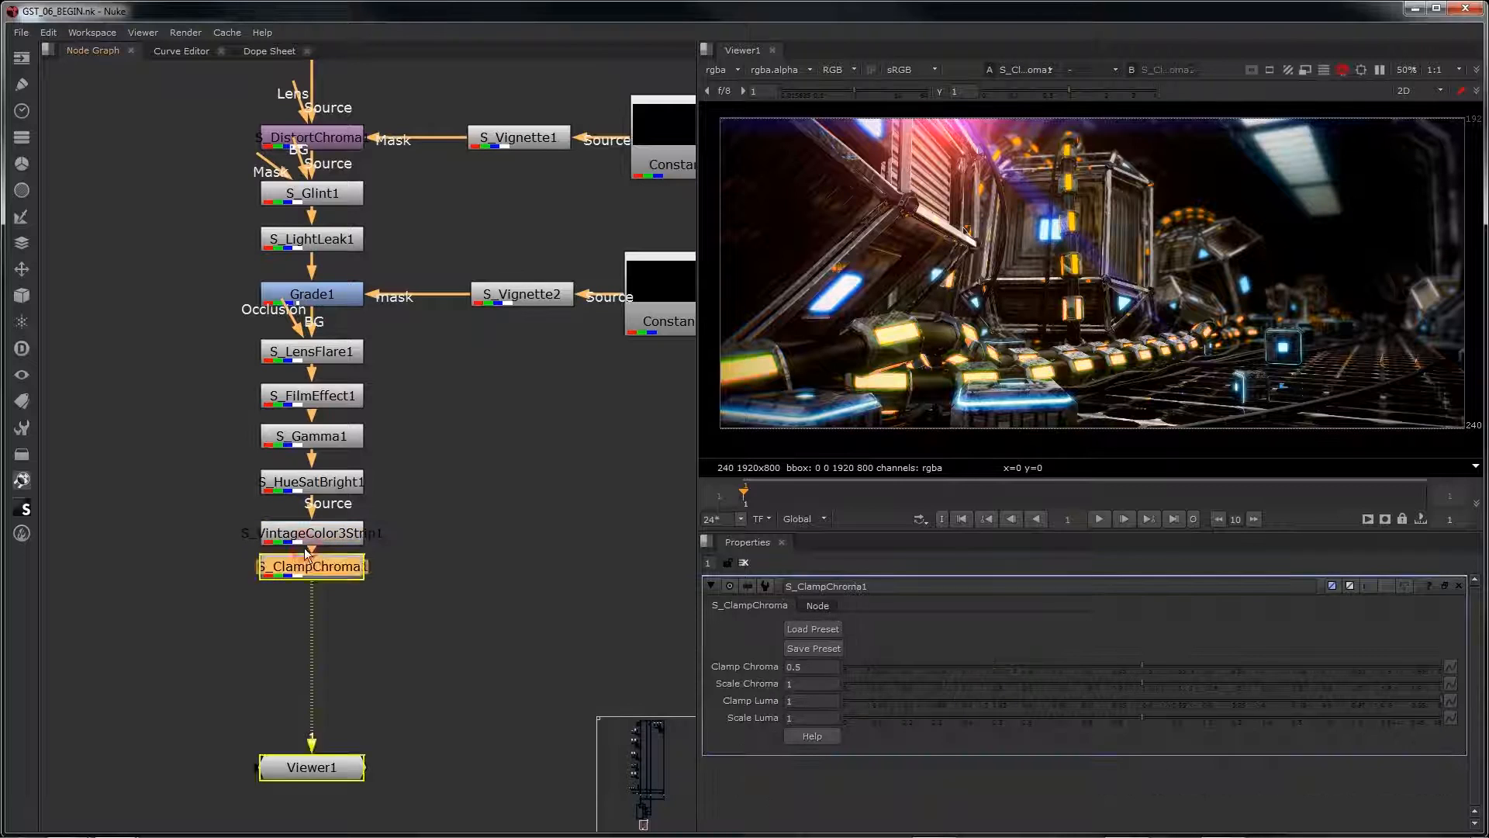
pyautogui.moveTo(314, 566); pyautogui.dragTo(320, 587)
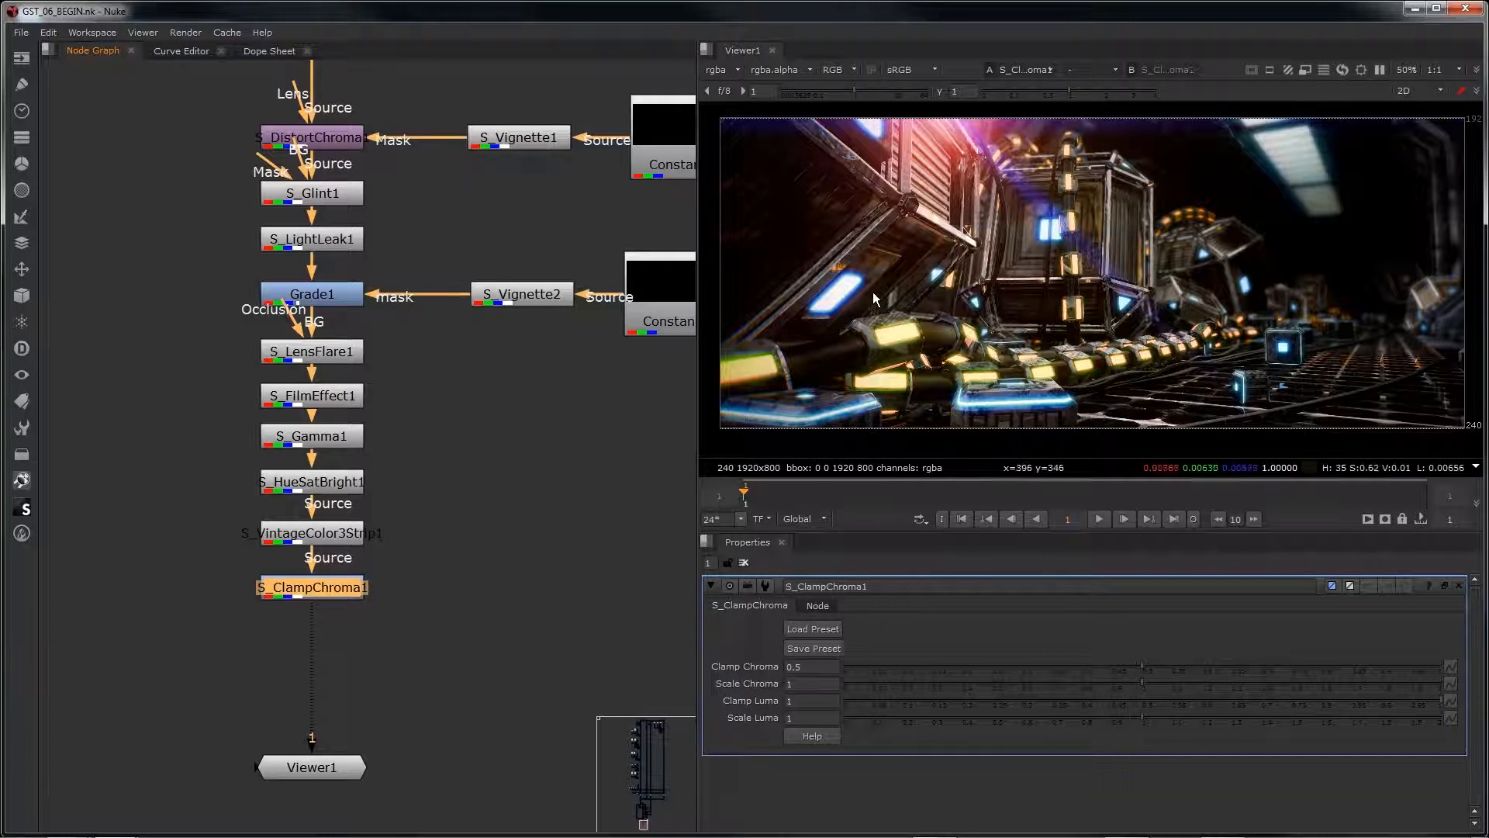
# Step: Compare the bright lights up close by viewing S_VintageColor3Strip1 against S_ClampChroma1, ending with the viewer on S_ClampChroma1
pyautogui.scroll(2, 818, 302)
pyautogui.scroll(3, 808, 309)
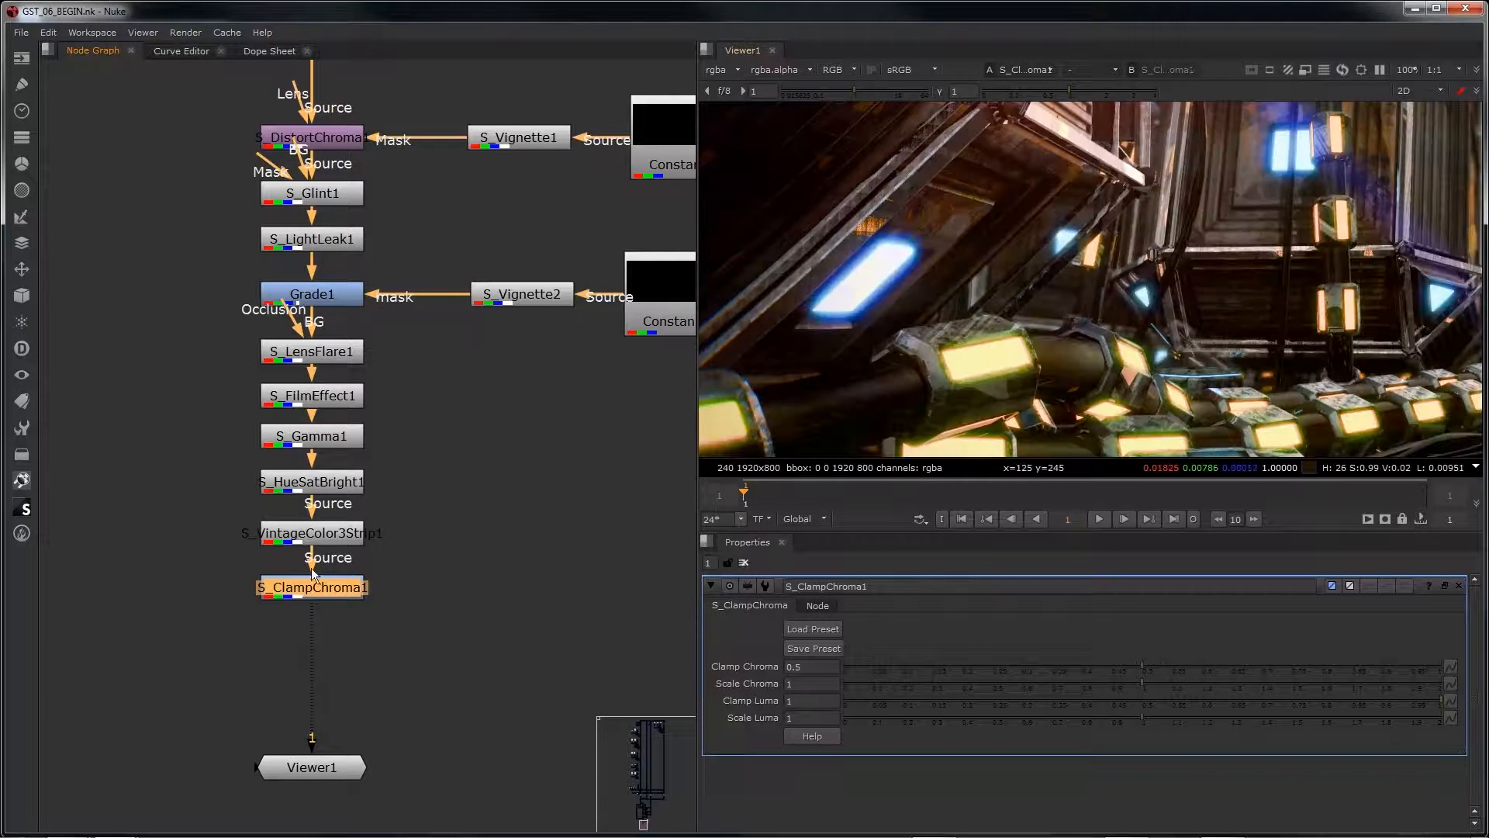
pyautogui.moveTo(312, 622); pyautogui.dragTo(305, 536)
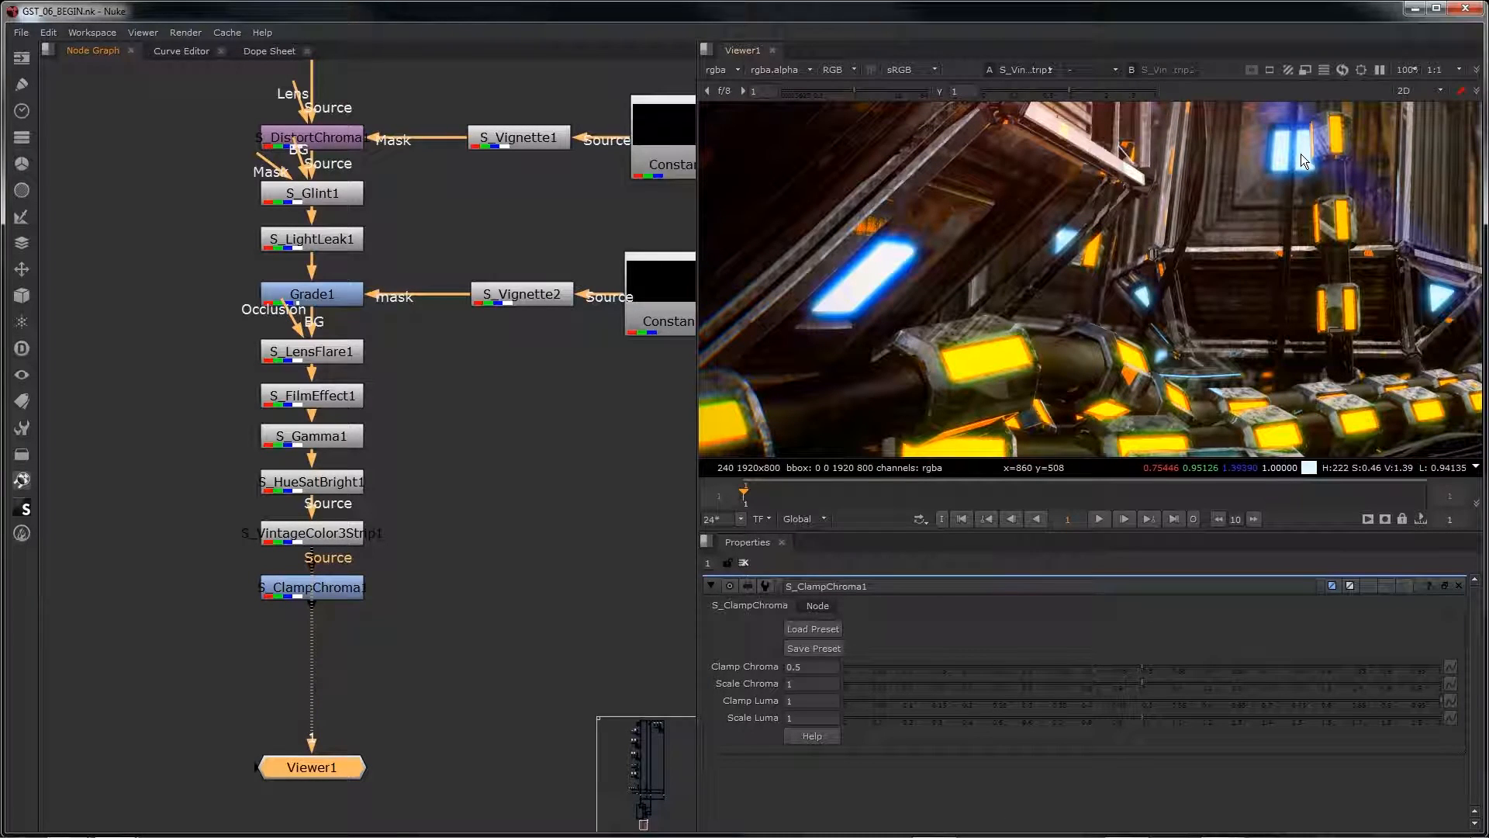
pyautogui.keyDown('ctrl'); pyautogui.keyDown('shift'); pyautogui.click(329, 588); pyautogui.keyUp('shift'); pyautogui.keyUp('ctrl')
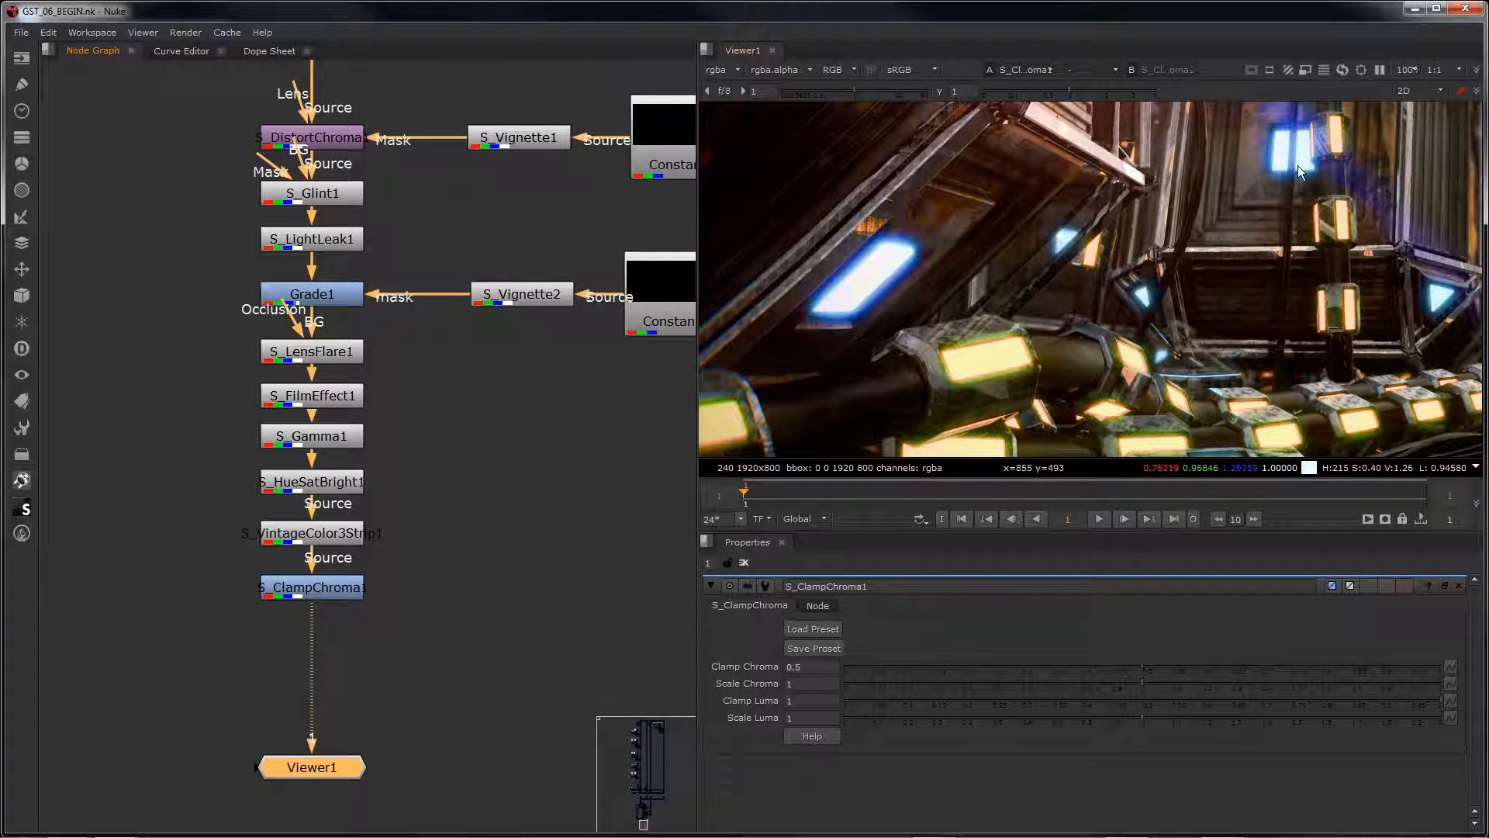
pyautogui.scroll(-3, 1253, 263)
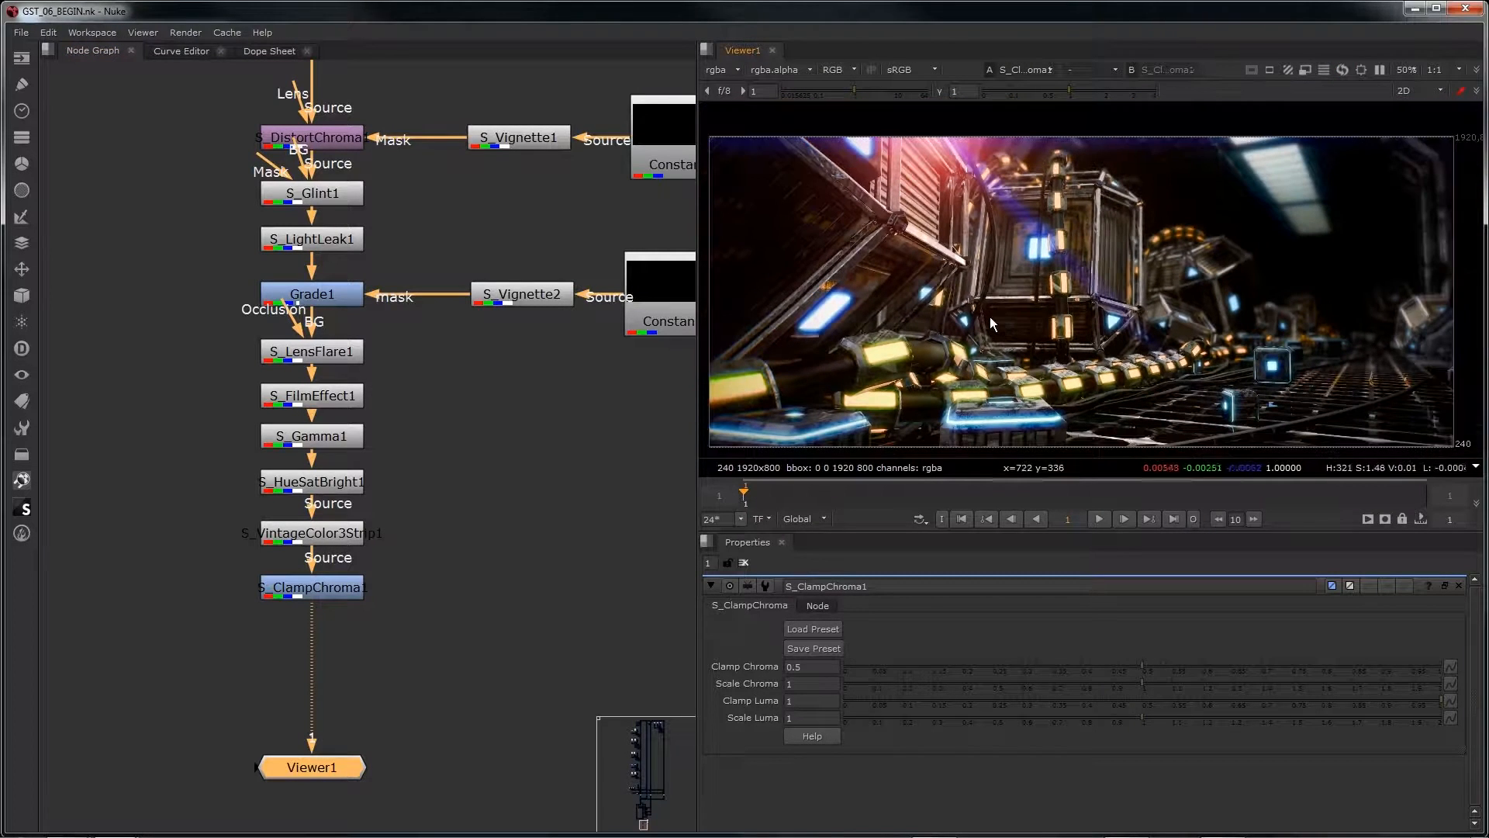
pyautogui.scroll(-1, 990, 317)
pyautogui.click(404, 599)
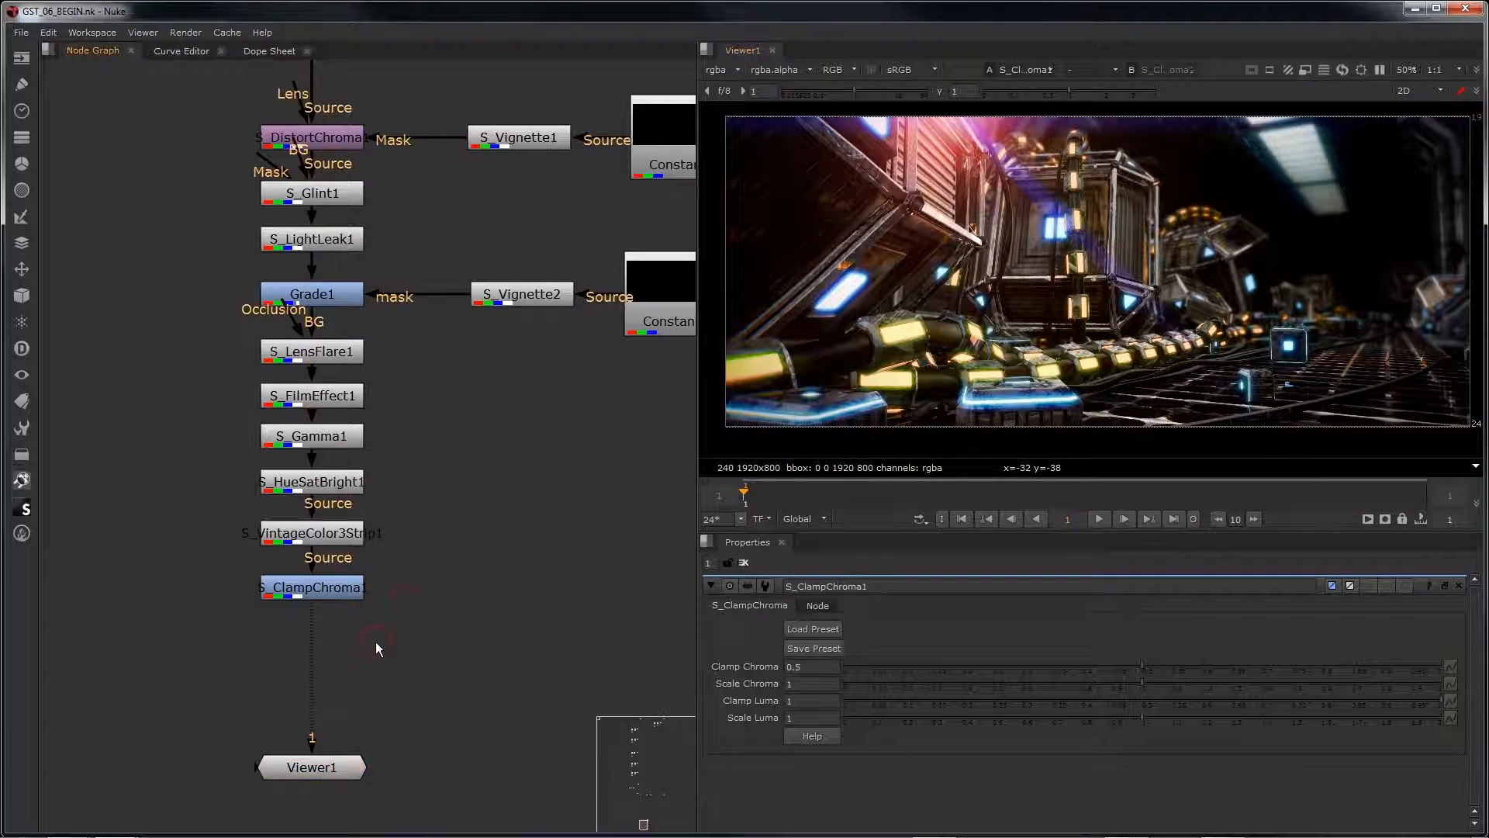
# Step: Add a SoftClip node between S_ClampChroma1 and the viewer and set its conversion to logarithmic compress
pyautogui.press('Tab')
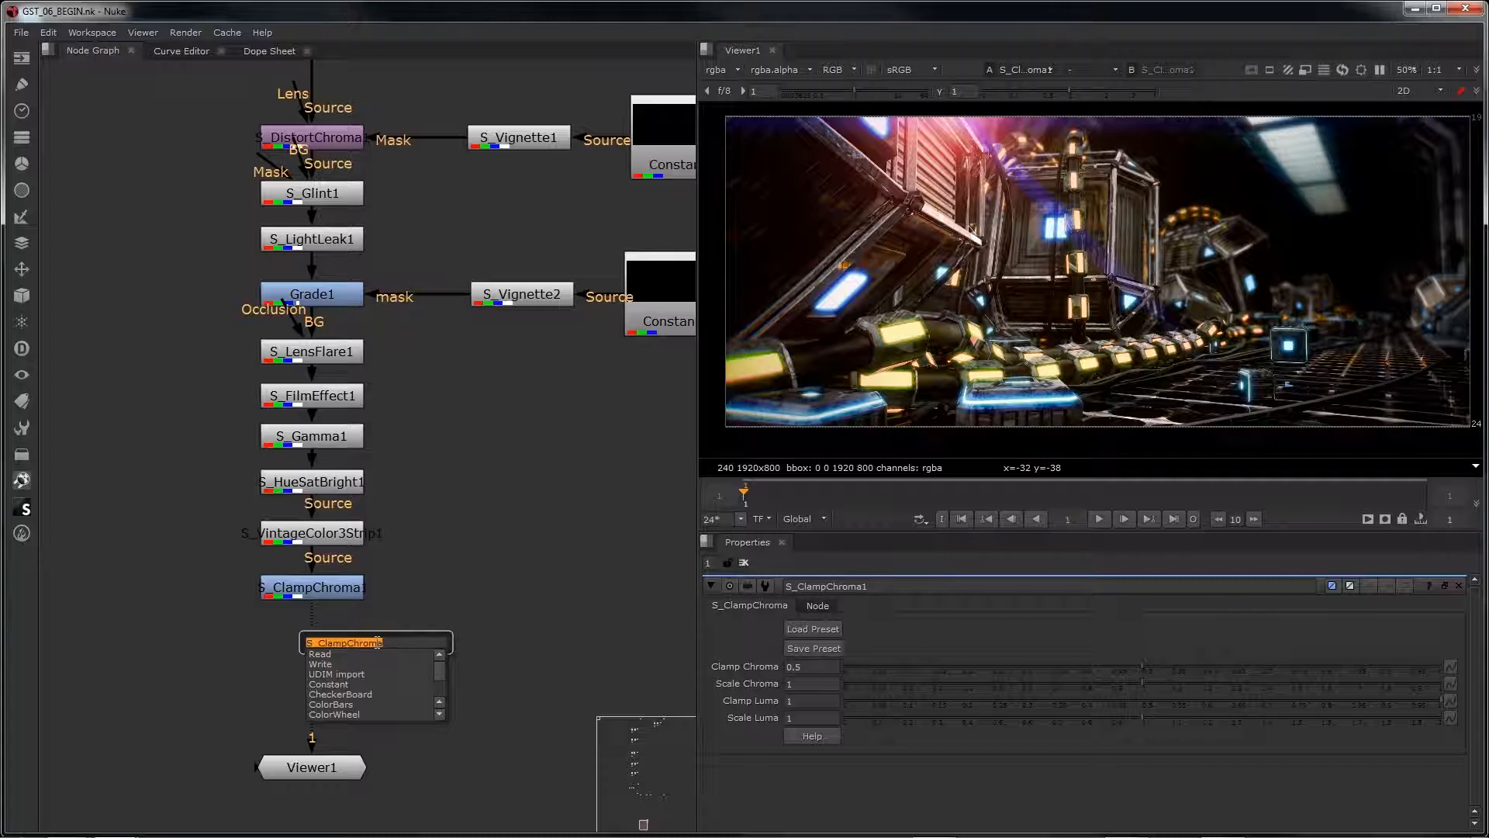
pyautogui.write('so')
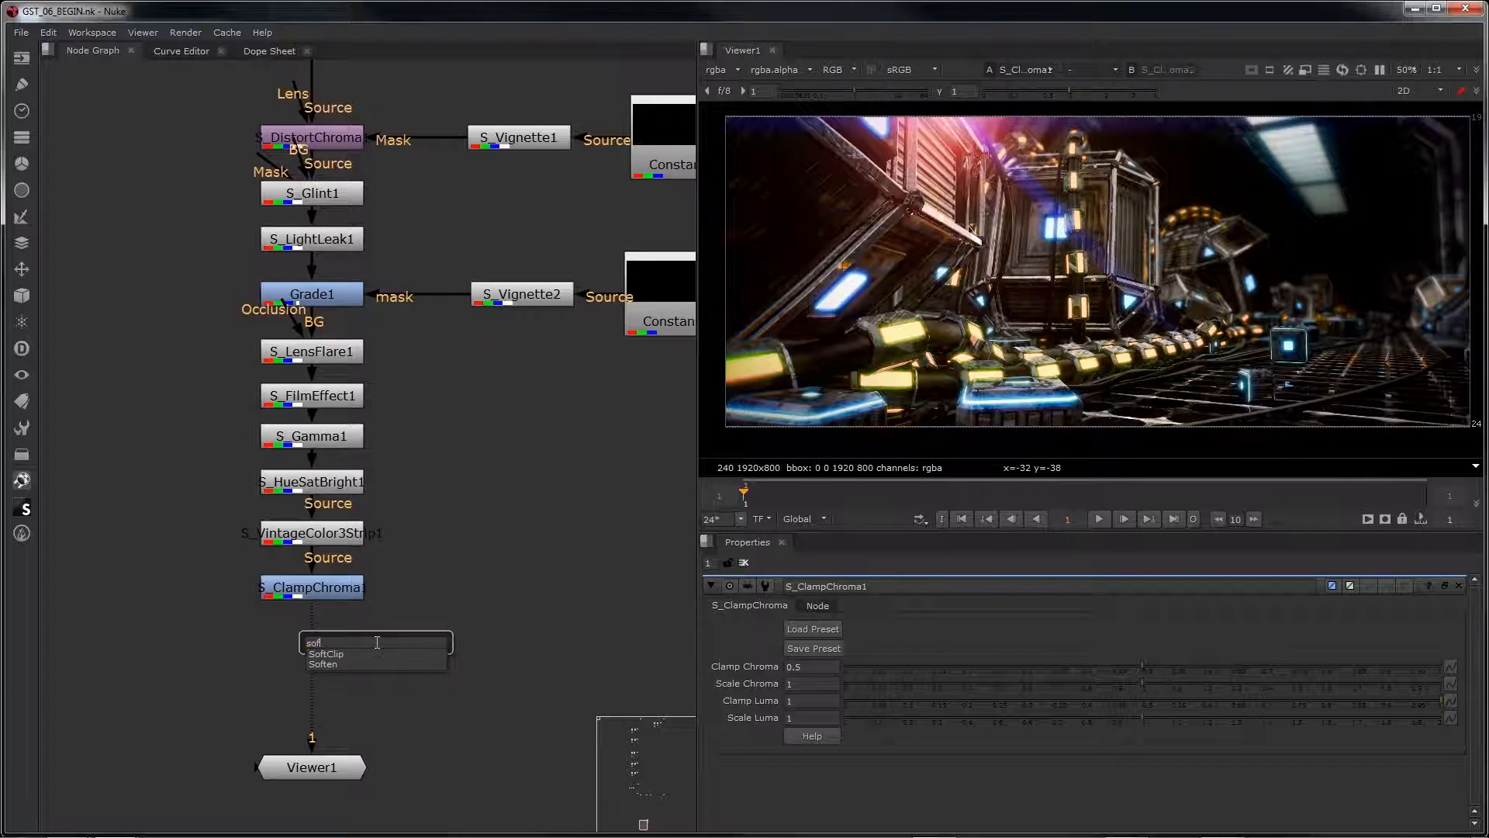
pyautogui.write('f')
pyautogui.press('Return')
pyautogui.moveTo(377, 642); pyautogui.dragTo(316, 655)
pyautogui.click(843, 627)
pyautogui.click(831, 661)
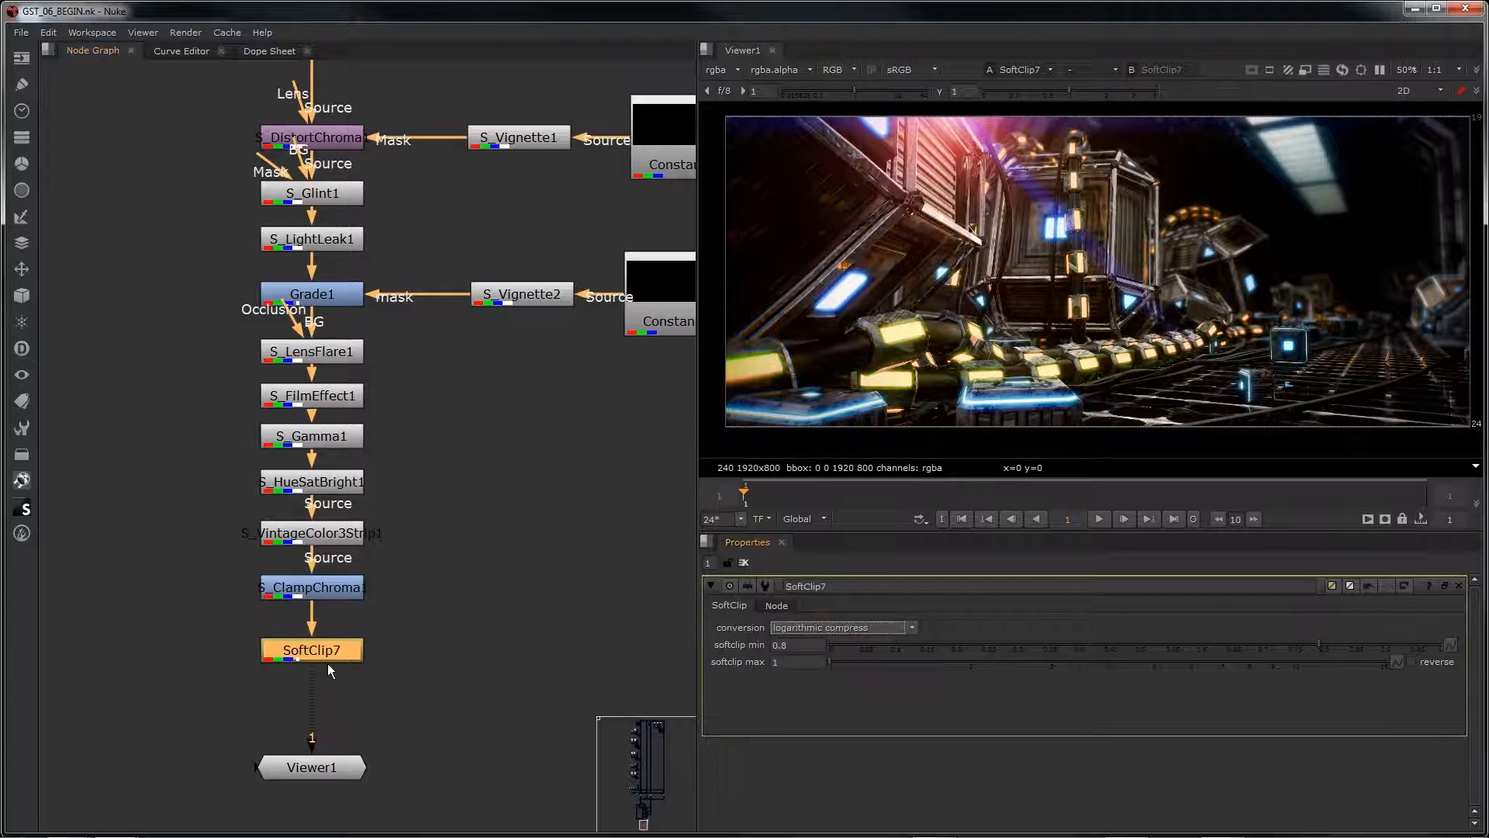
# Step: Examine the bright blue and orange lights up close in the SoftClip7 output
pyautogui.click(312, 766)
pyautogui.scroll(4, 985, 229)
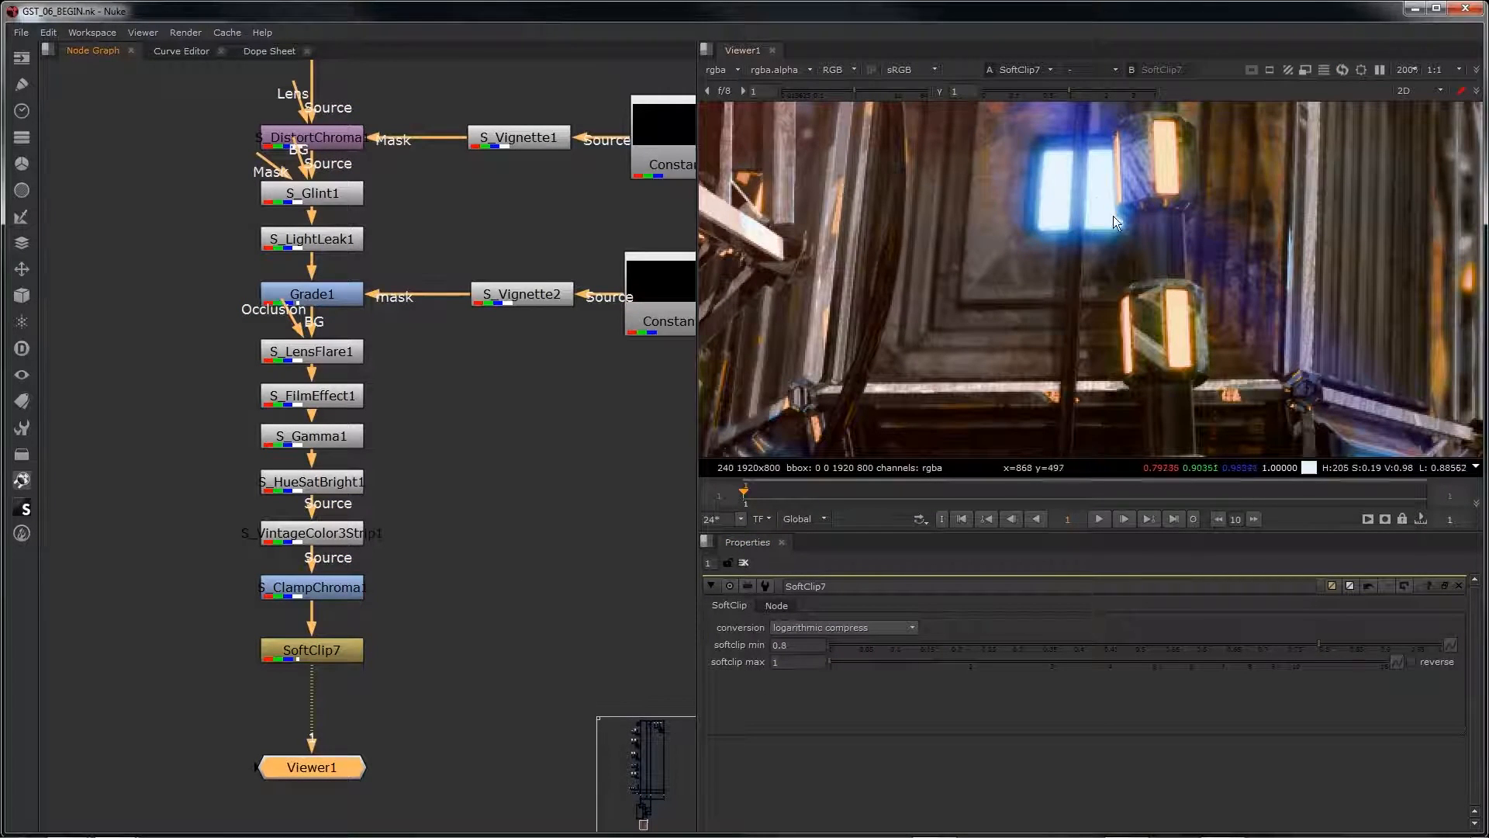
pyautogui.scroll(-4, 1113, 276)
pyautogui.moveTo(1119, 287); pyautogui.dragTo(1064, 269, button='middle')
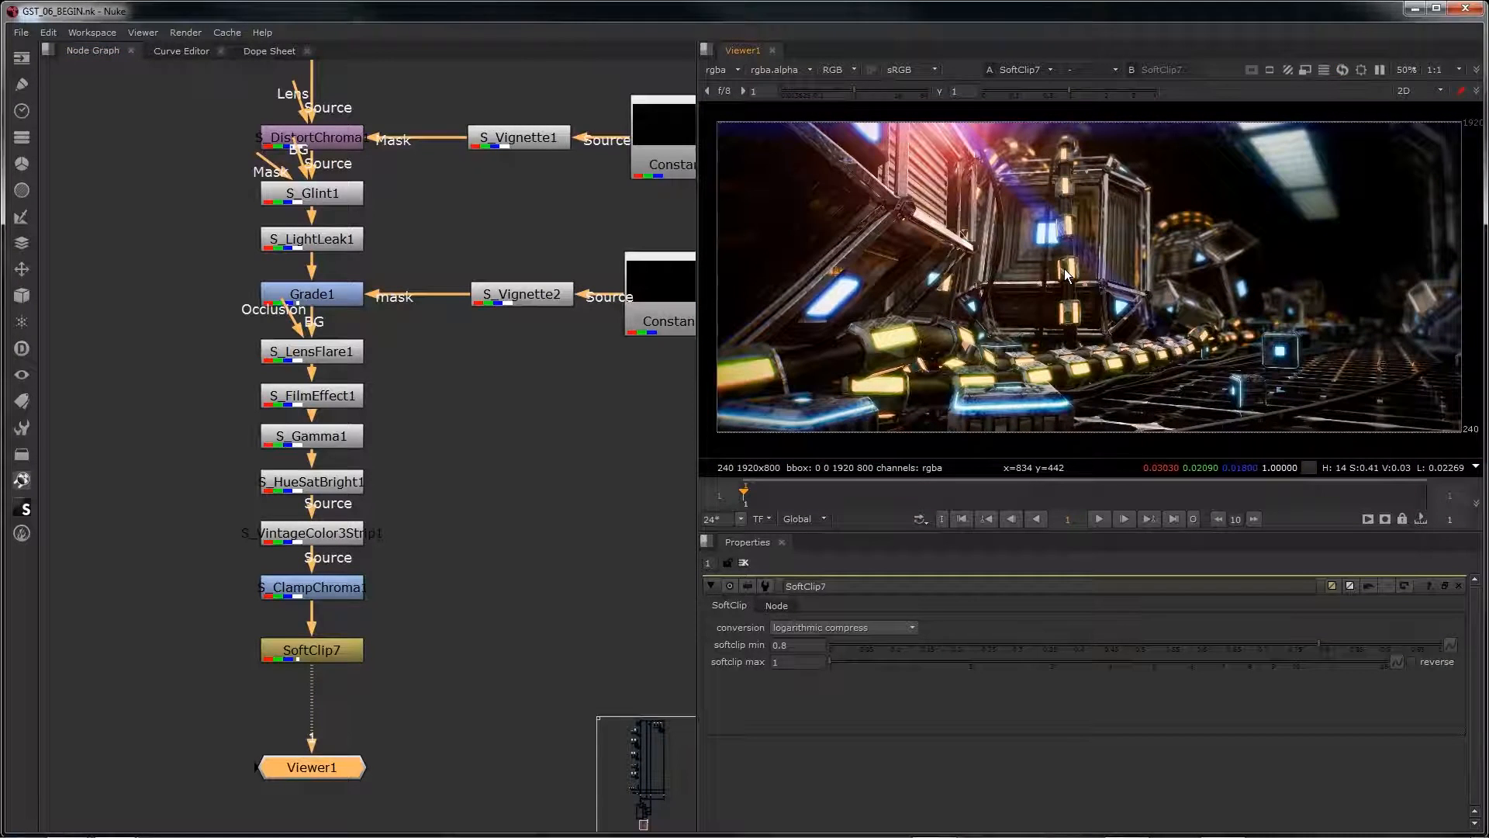
# Step: View the S_LensFlare1 output, then SoftClip7 again, to compare the image before and after the color finishing chain
pyautogui.click(316, 356)
pyautogui.press('1')
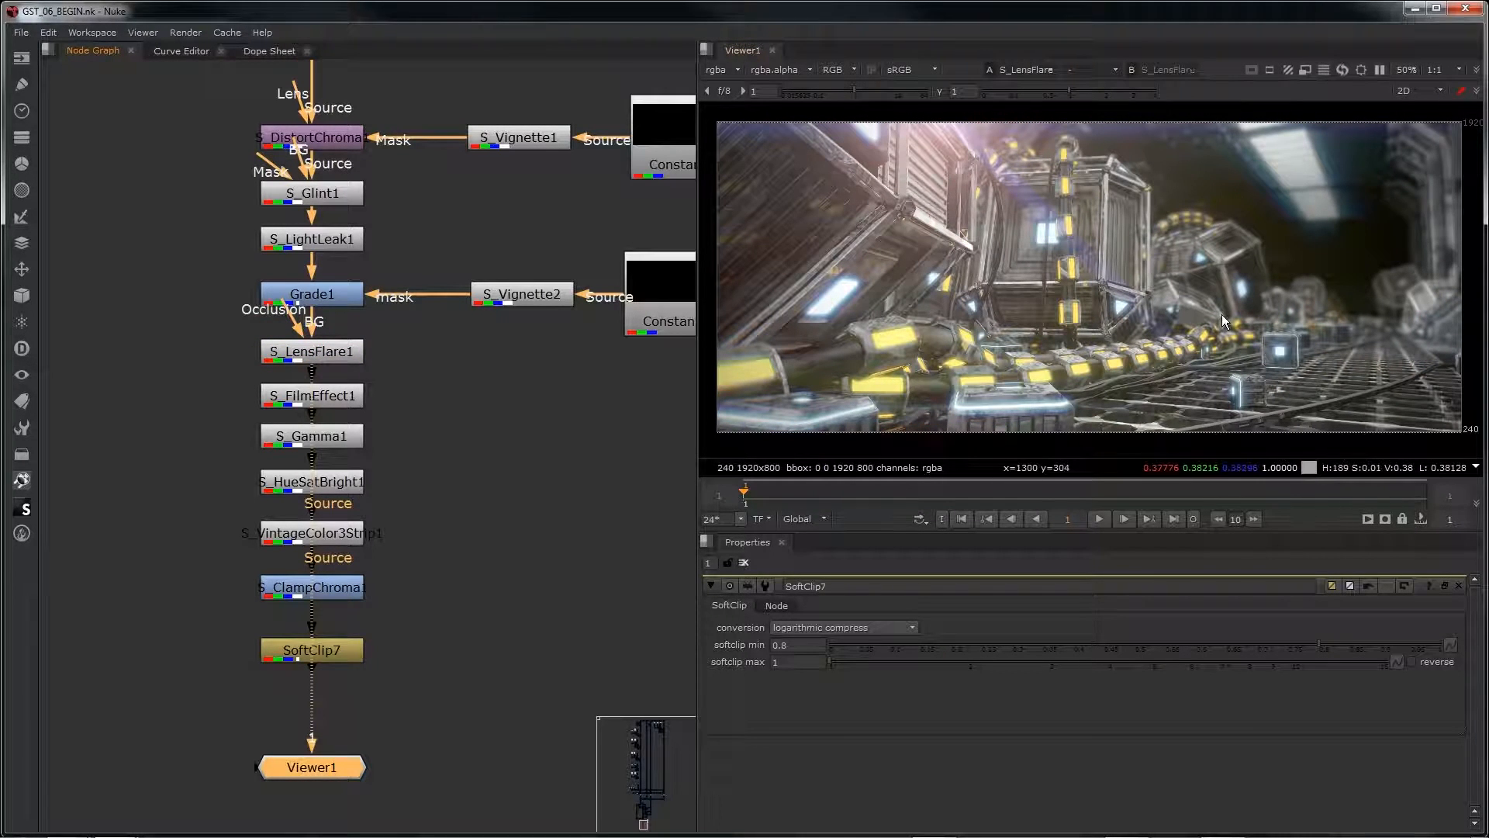
pyautogui.scroll(1, 1225, 232)
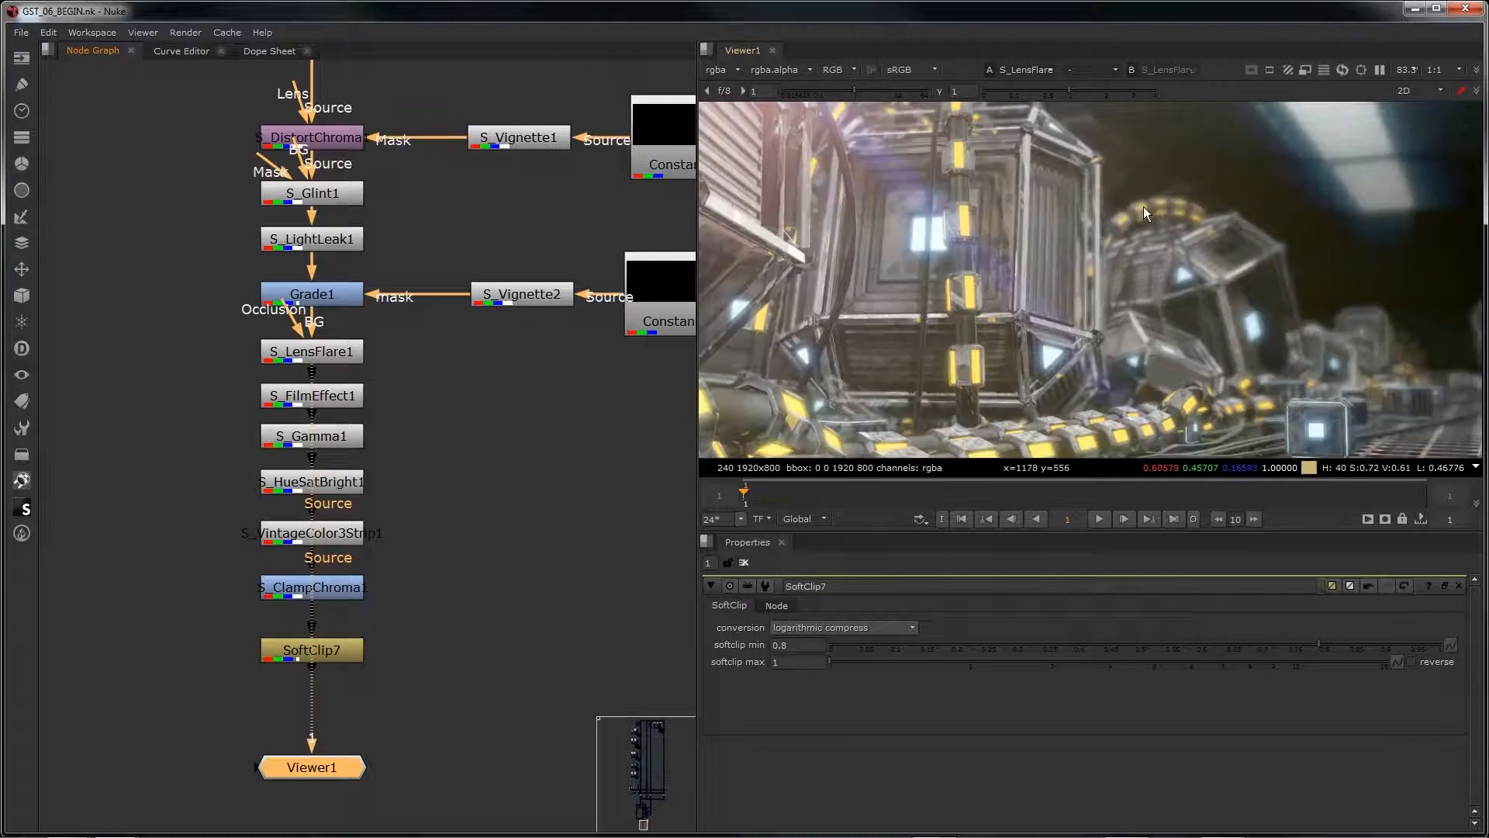
pyautogui.scroll(-1, 1156, 250)
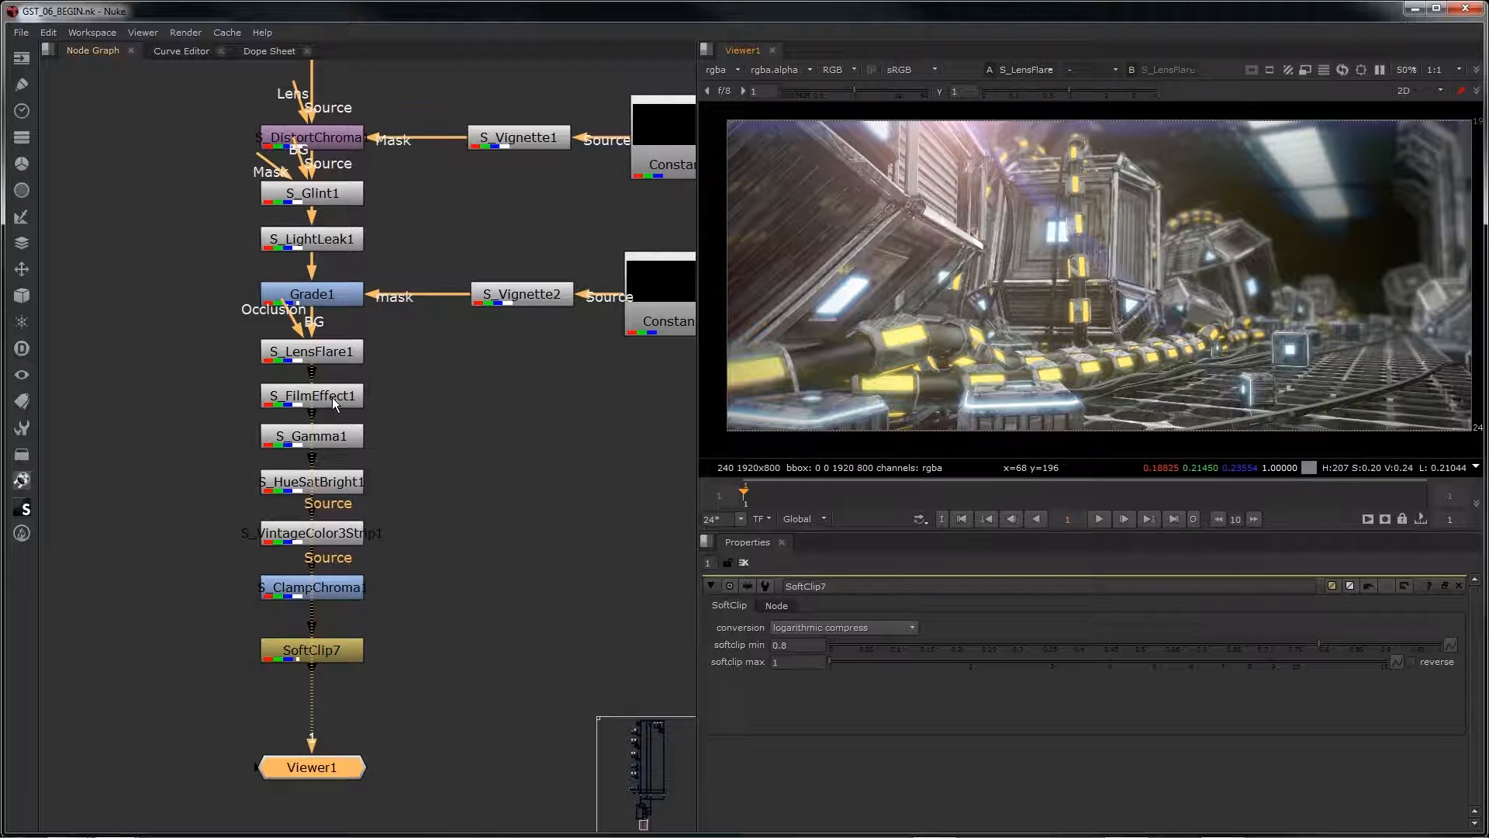
pyautogui.click(268, 650)
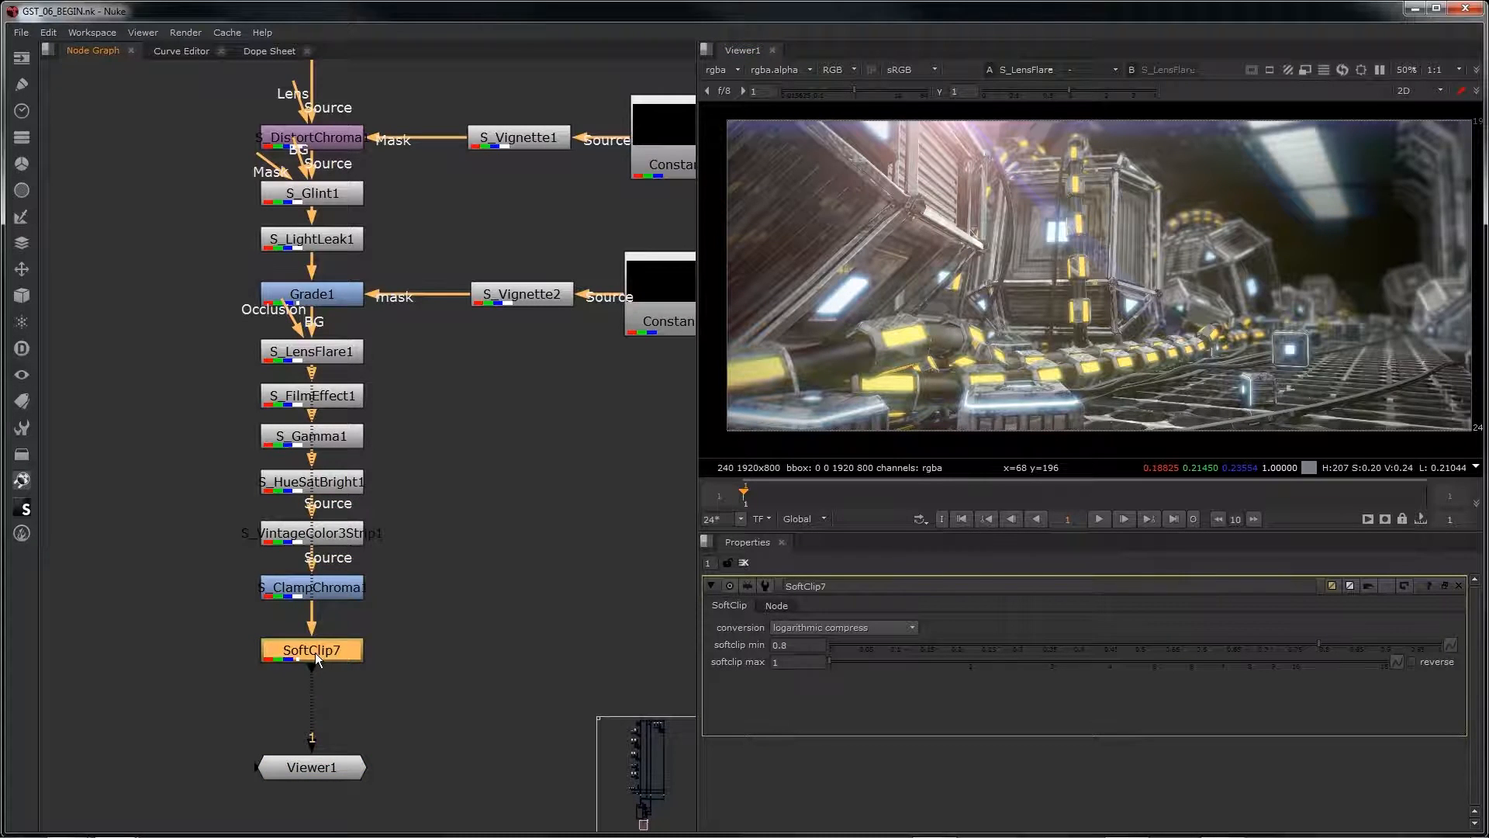
pyautogui.press('1')
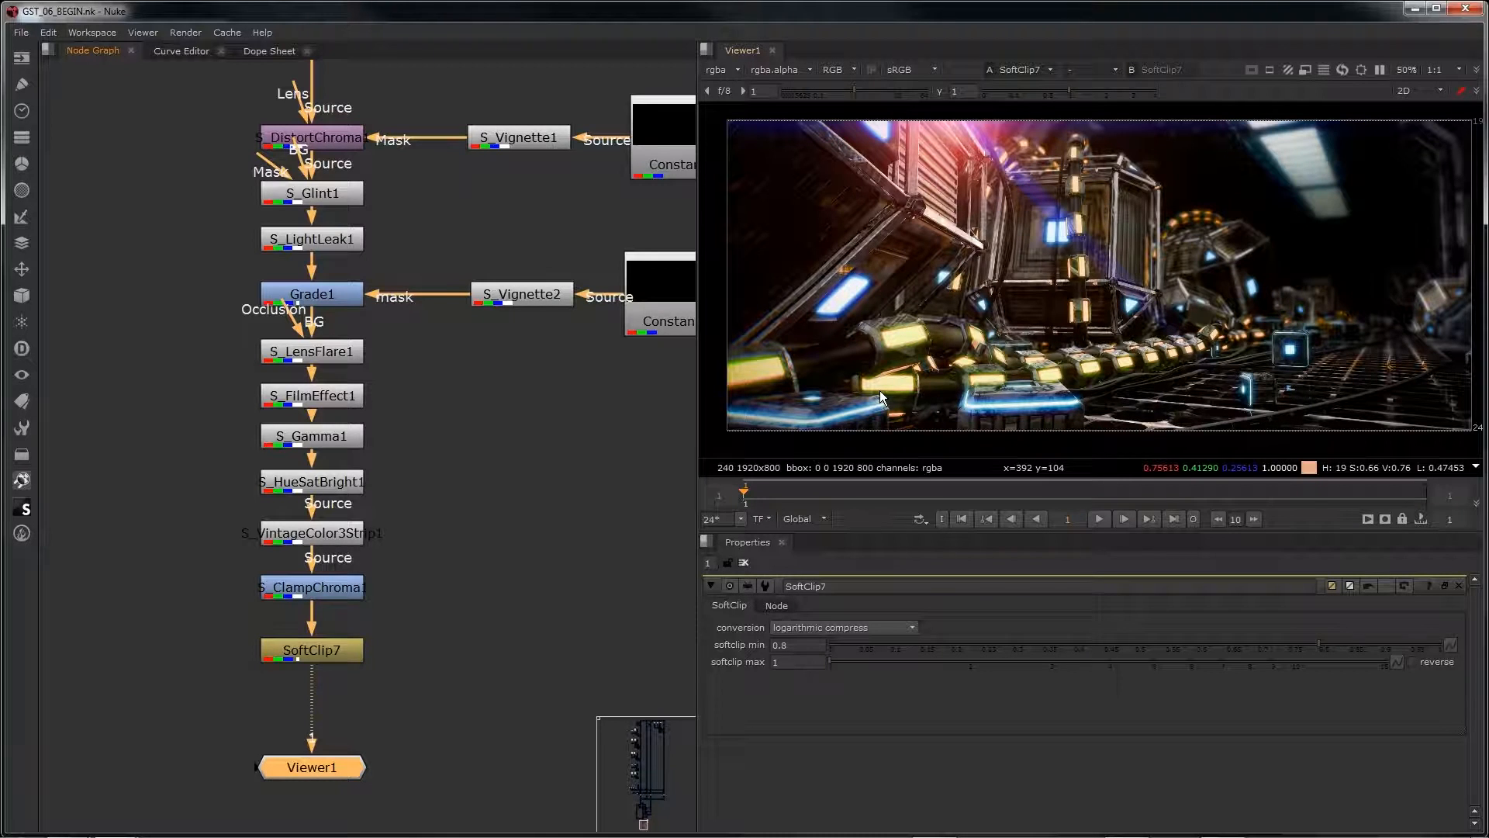
# Step: Add a Write node below SoftClip7 for rendering the composite to GST_SCENE_02.exr
pyautogui.press('w')
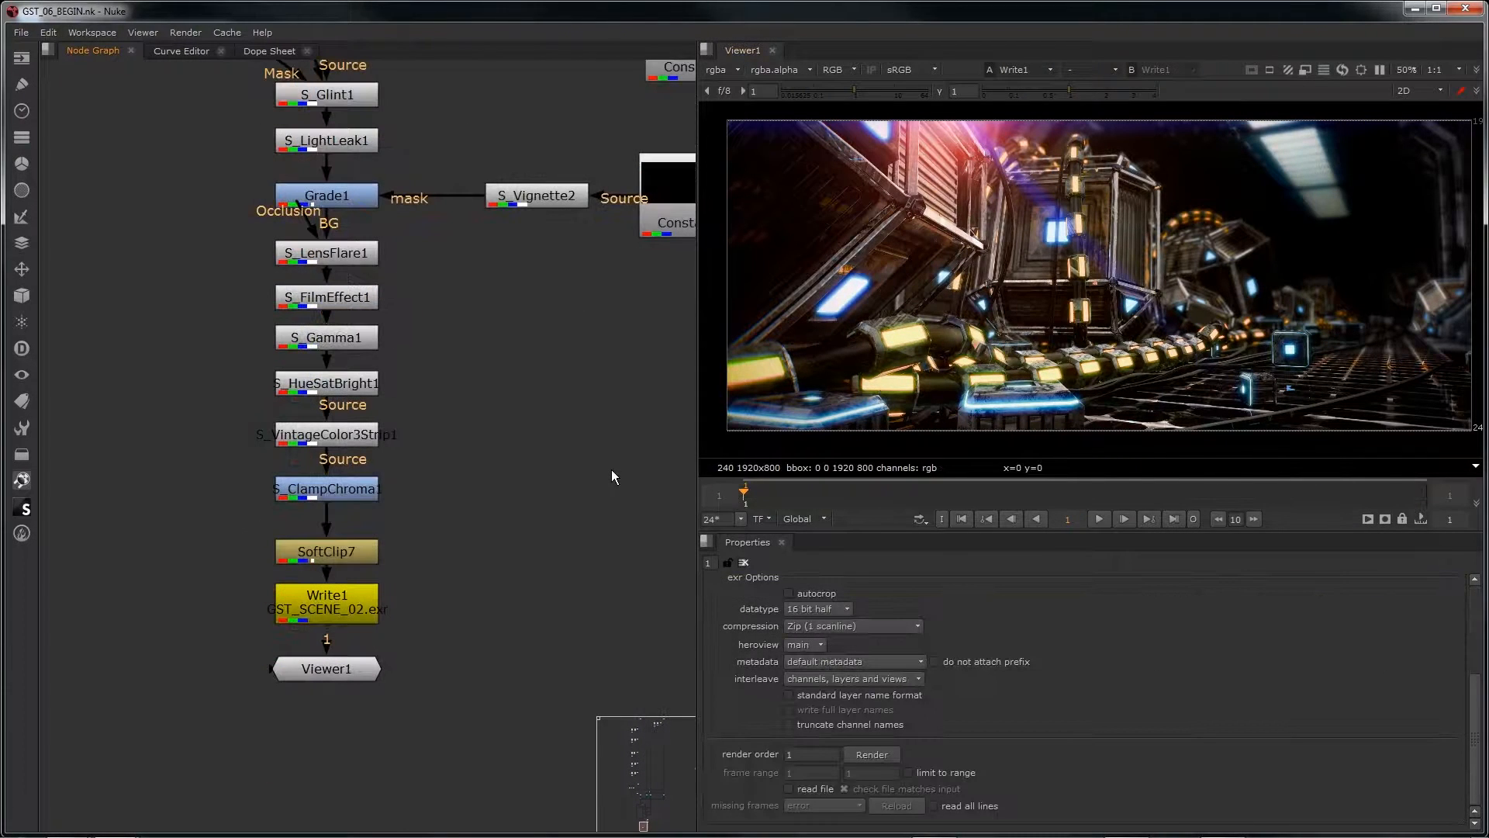